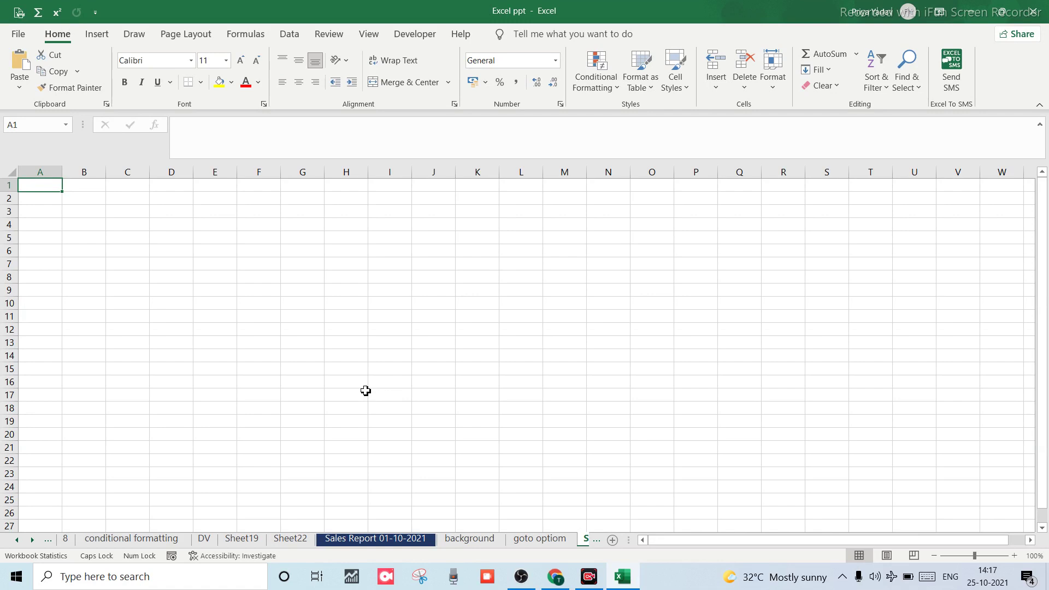
# Open and close the Data Validation dialog several ways (Alt+D+L, Alt+A+V, ribbon) without changes.
pyautogui.press('alt')
pyautogui.press('d')
pyautogui.press('l')
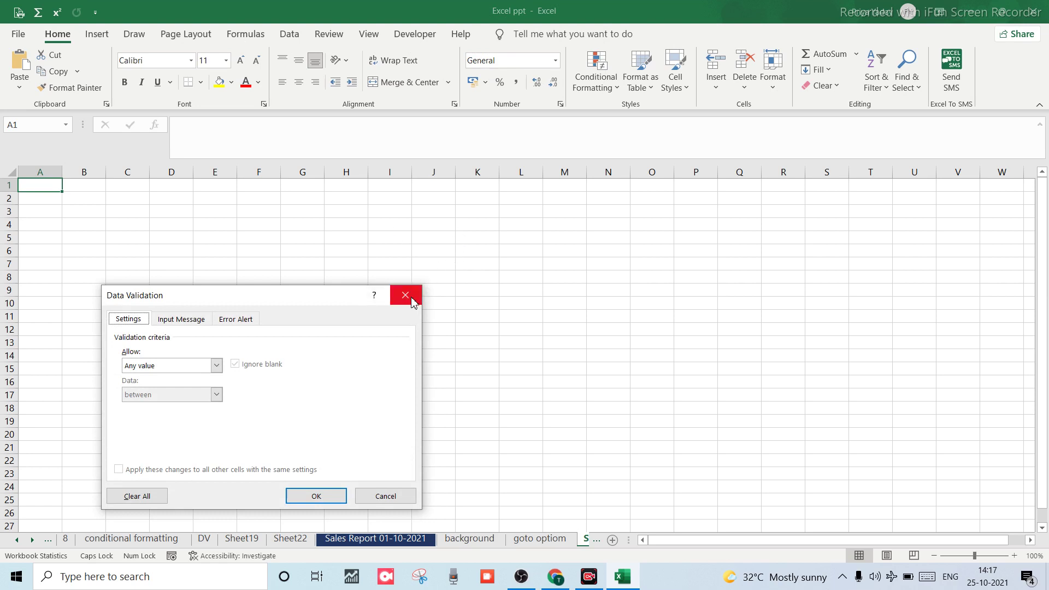
pyautogui.click(377, 494)
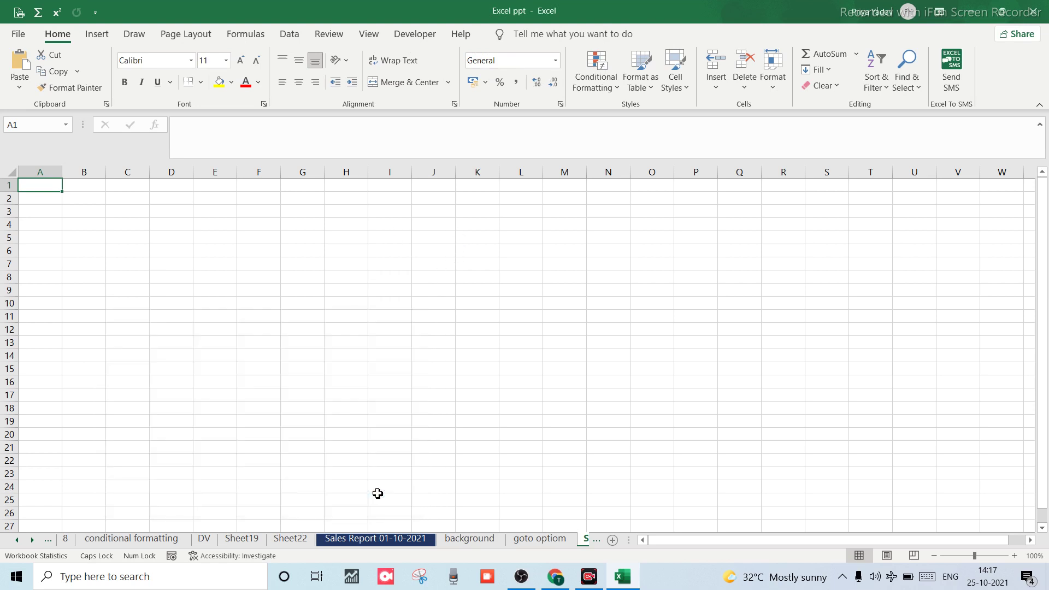
pyautogui.press('alt')
pyautogui.press('a')
pyautogui.press('v')
pyautogui.press('v')
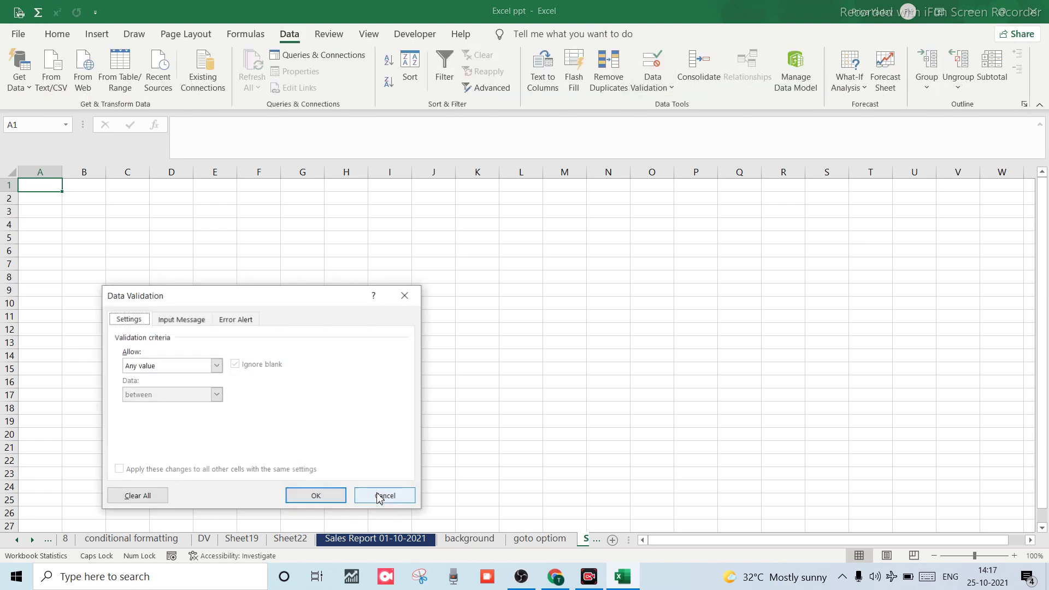
pyautogui.click(316, 497)
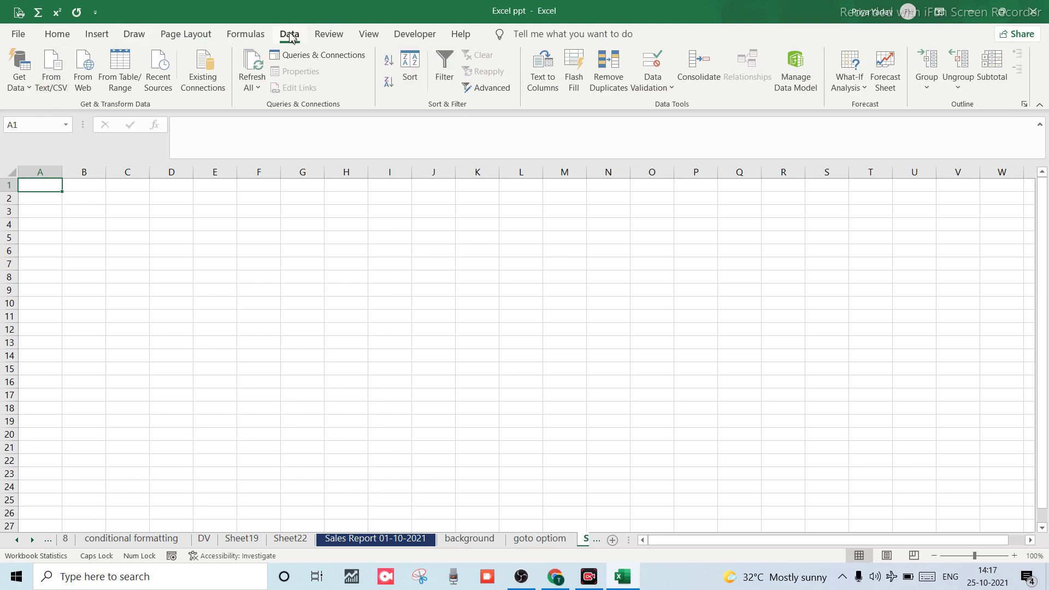
pyautogui.click(656, 79)
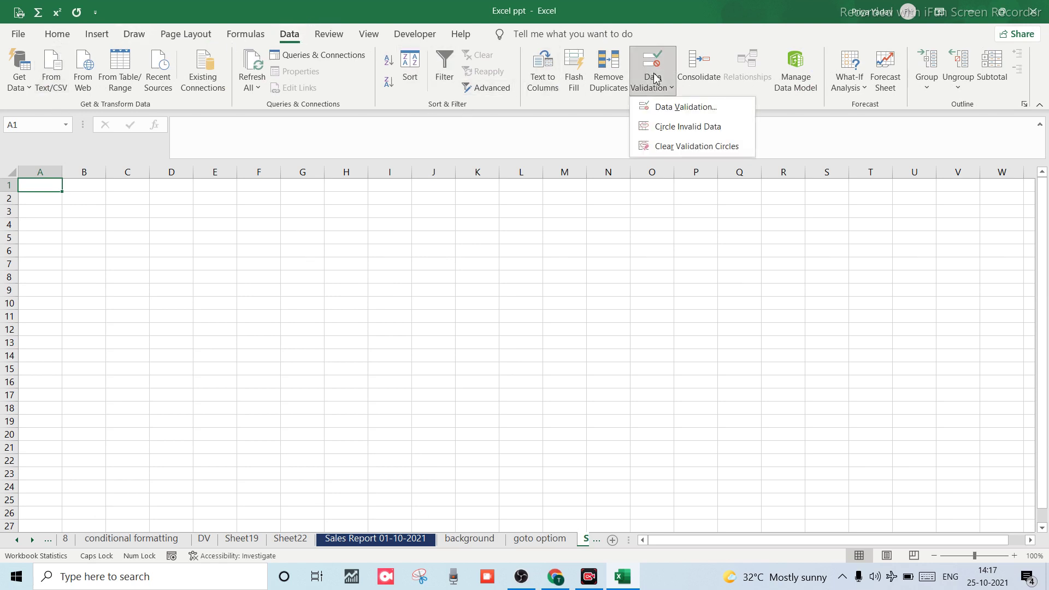
pyautogui.click(687, 108)
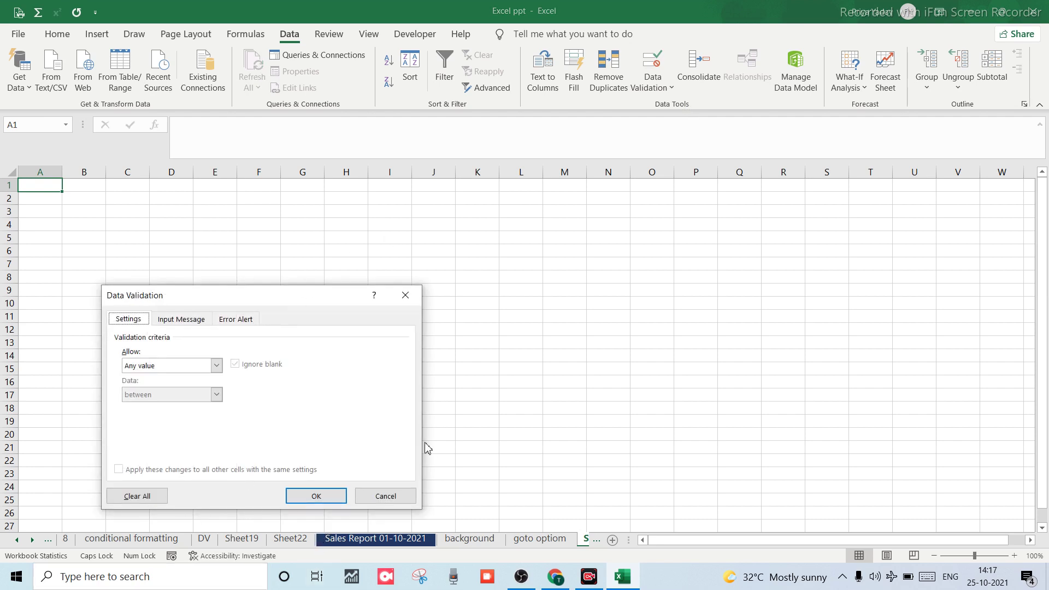
pyautogui.click(382, 496)
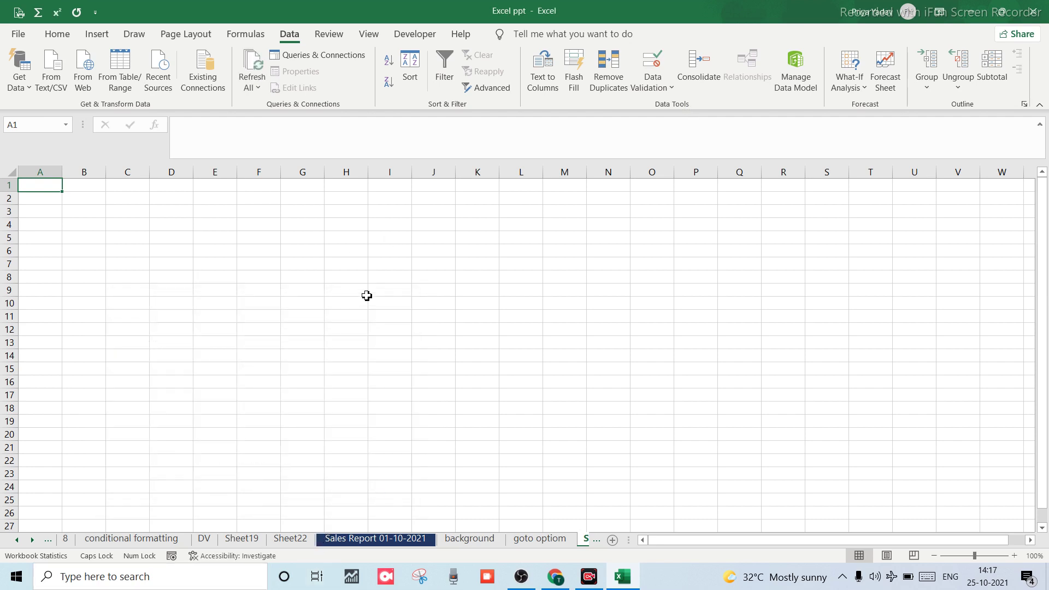
pyautogui.press('d')
pyautogui.press('l')
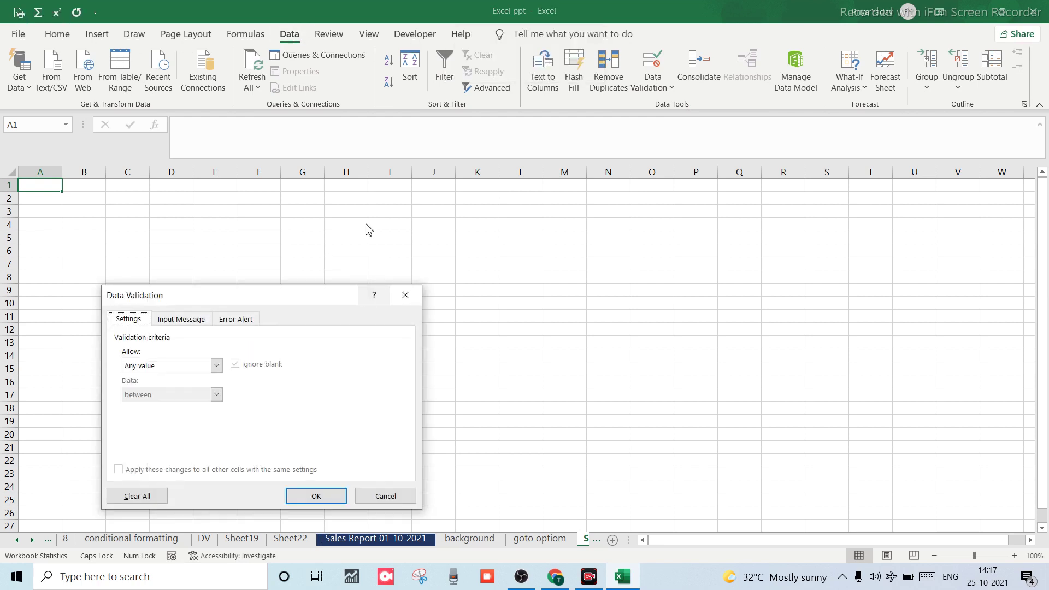
pyautogui.click(412, 297)
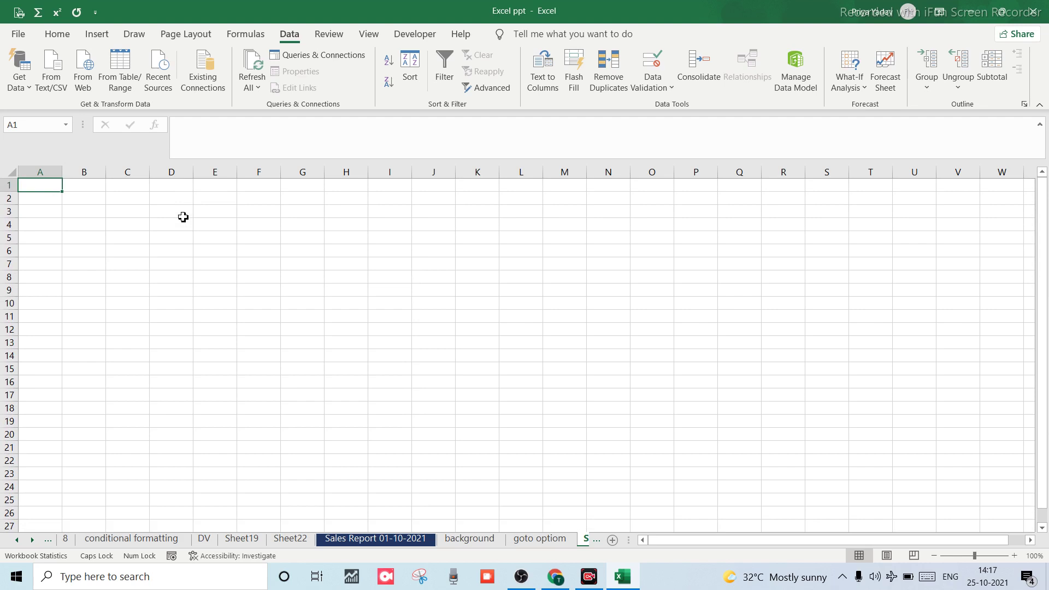
# Restrict column D to whole numbers between 10 and 20.
pyautogui.click(177, 172)
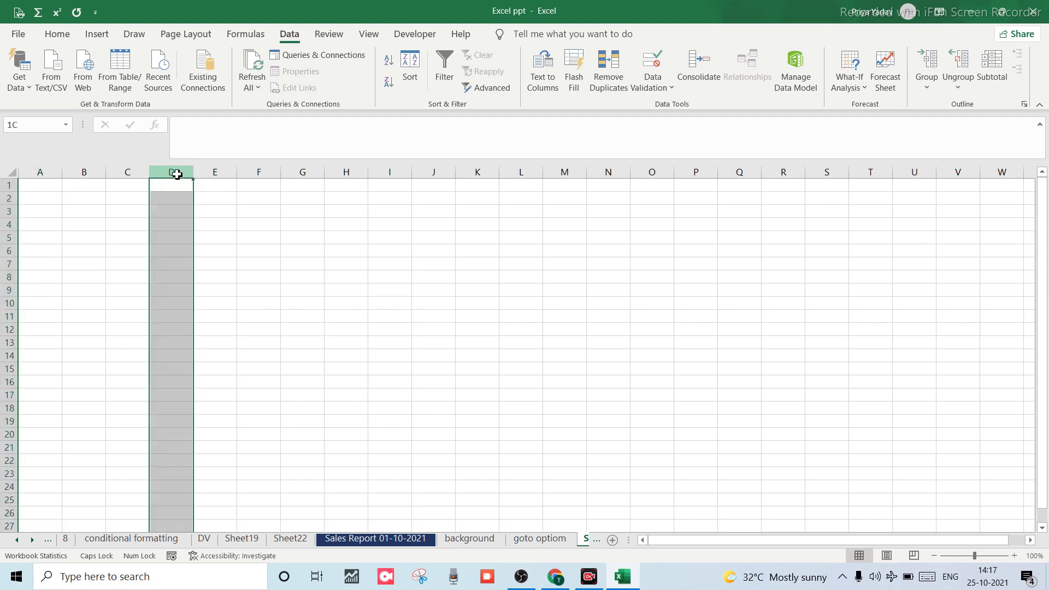
pyautogui.press('alt')
pyautogui.press('d')
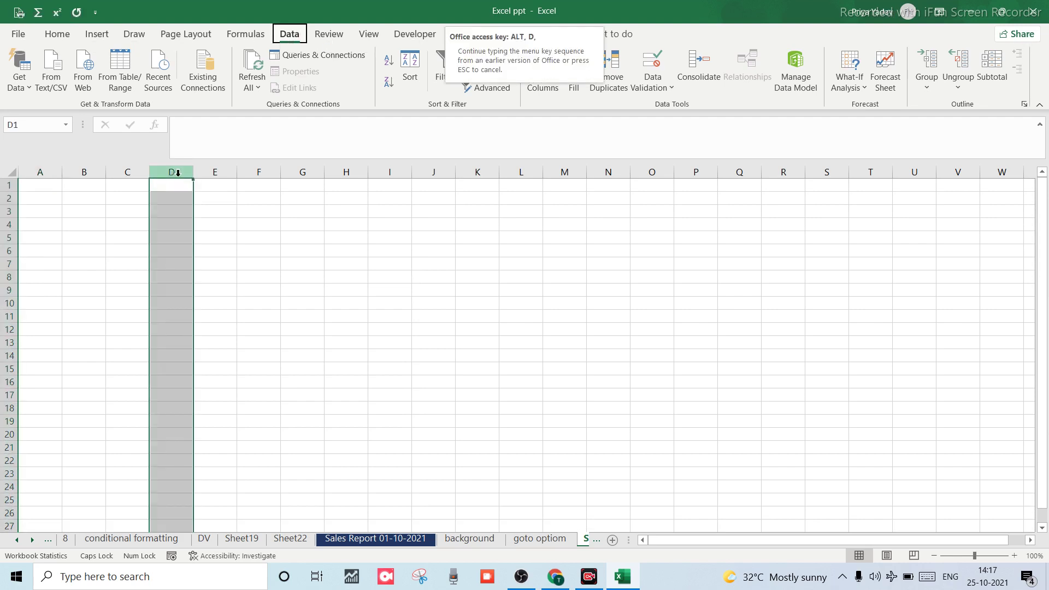
pyautogui.press('l')
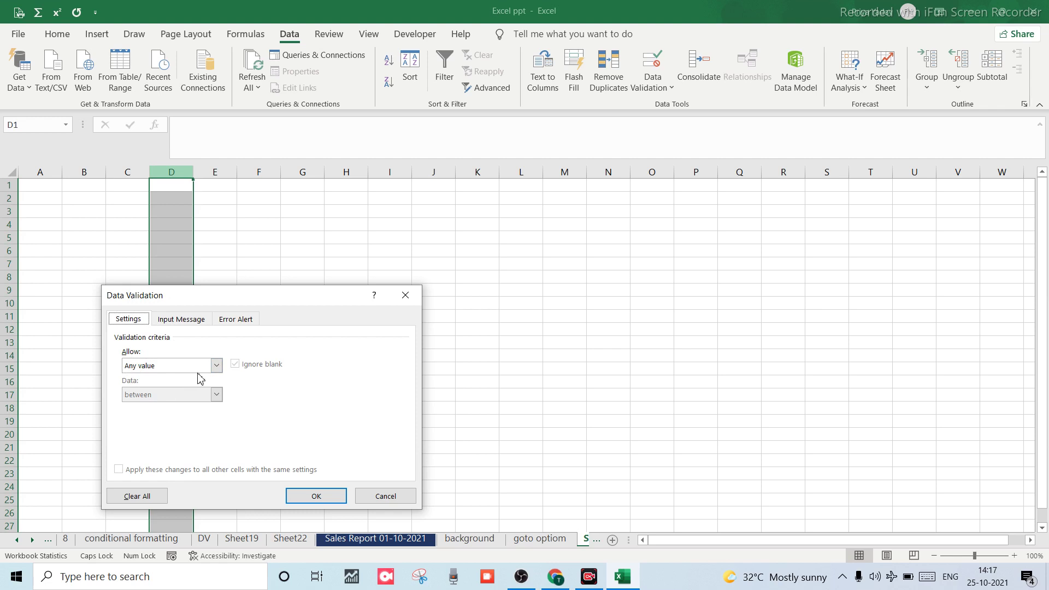
pyautogui.click(216, 366)
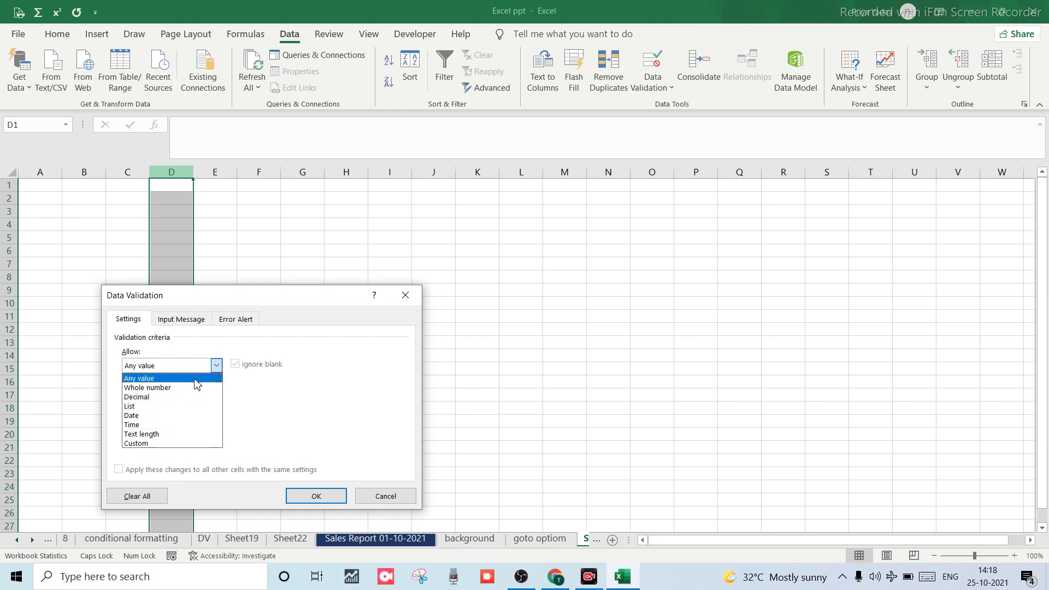
pyautogui.click(176, 387)
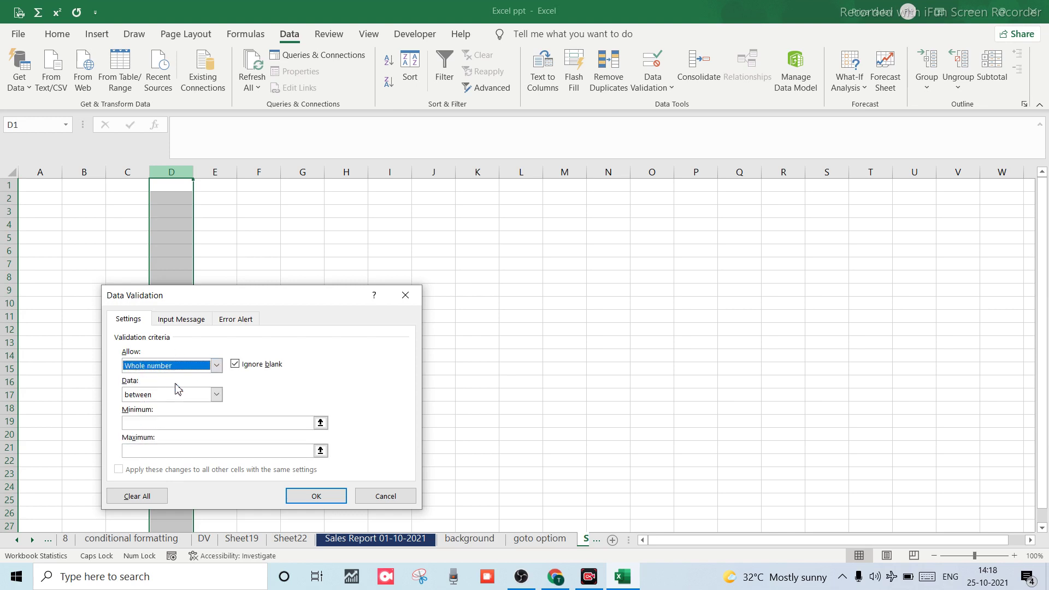
pyautogui.click(217, 395)
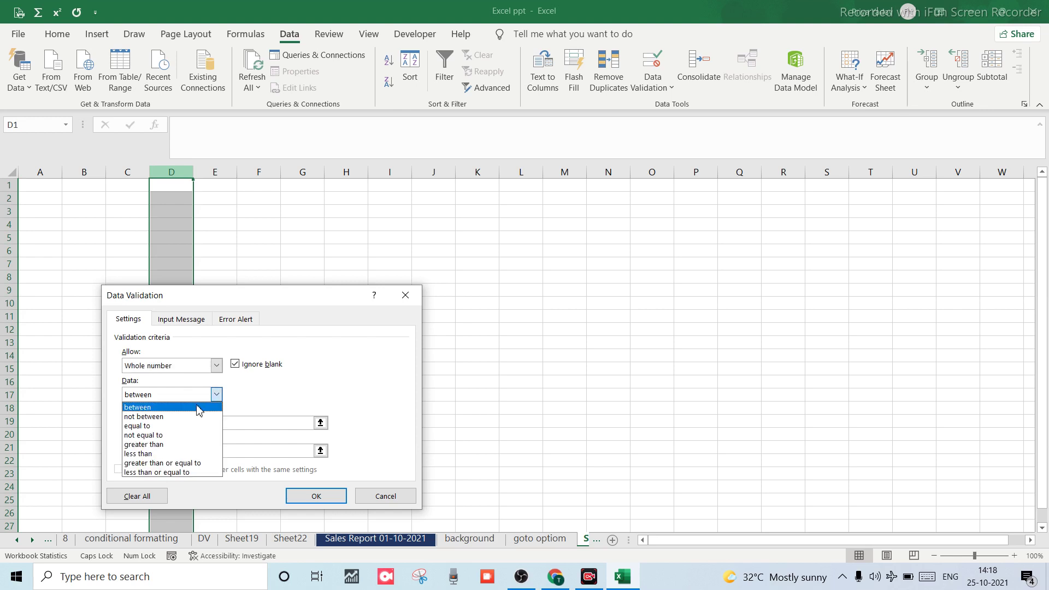
pyautogui.click(160, 408)
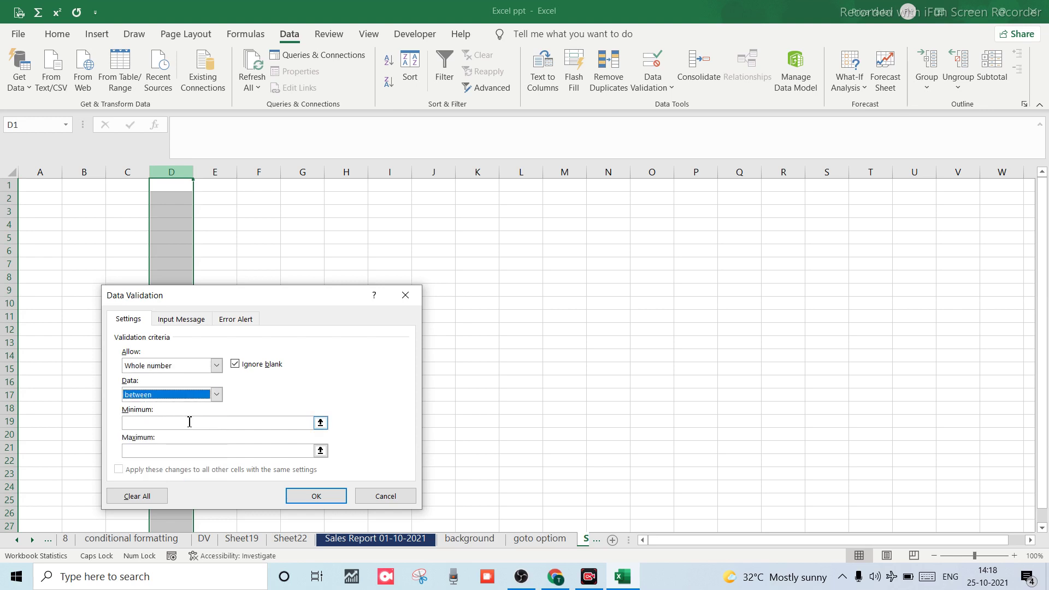
pyautogui.click(189, 422)
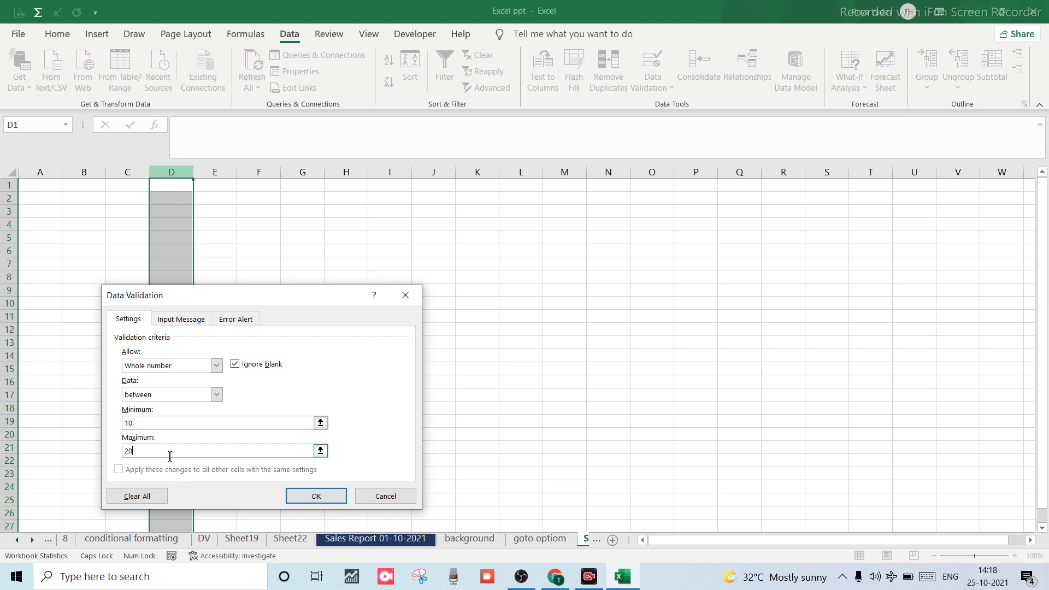
pyautogui.click(315, 498)
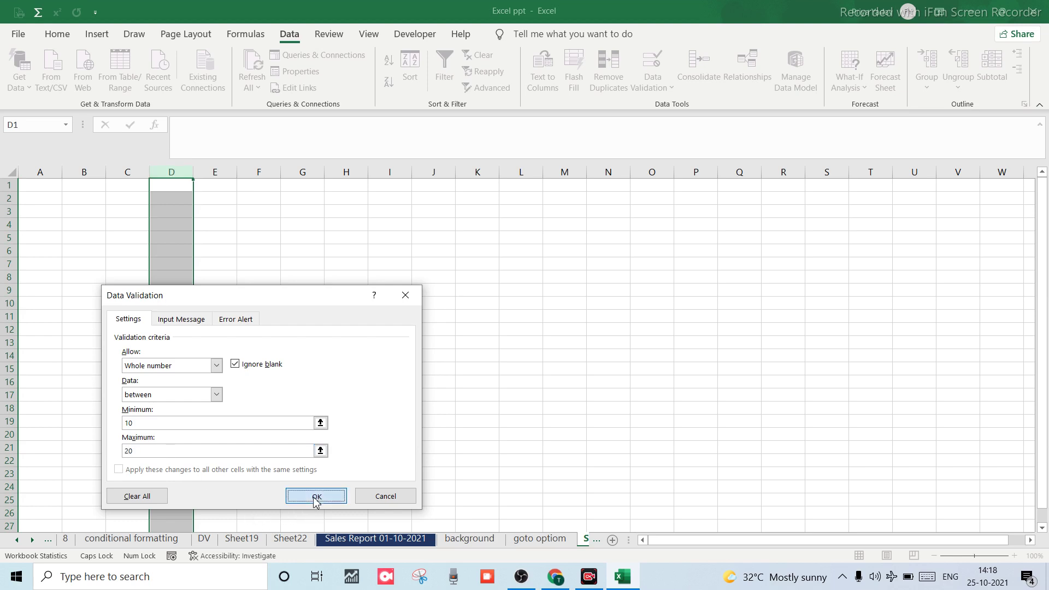
pyautogui.click(167, 246)
pyautogui.click(178, 196)
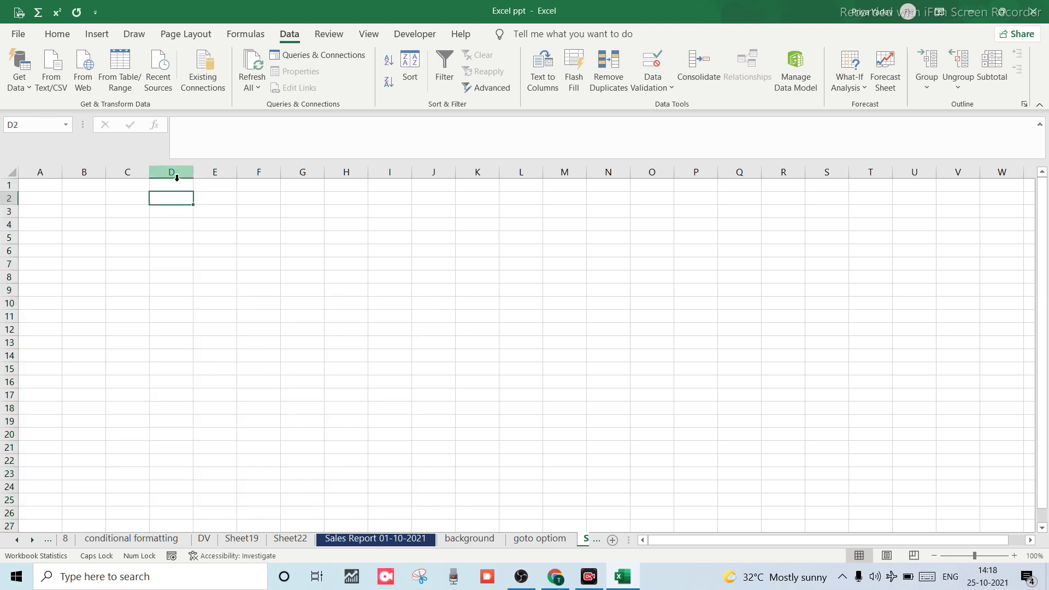
pyautogui.click(177, 178)
pyautogui.click(174, 182)
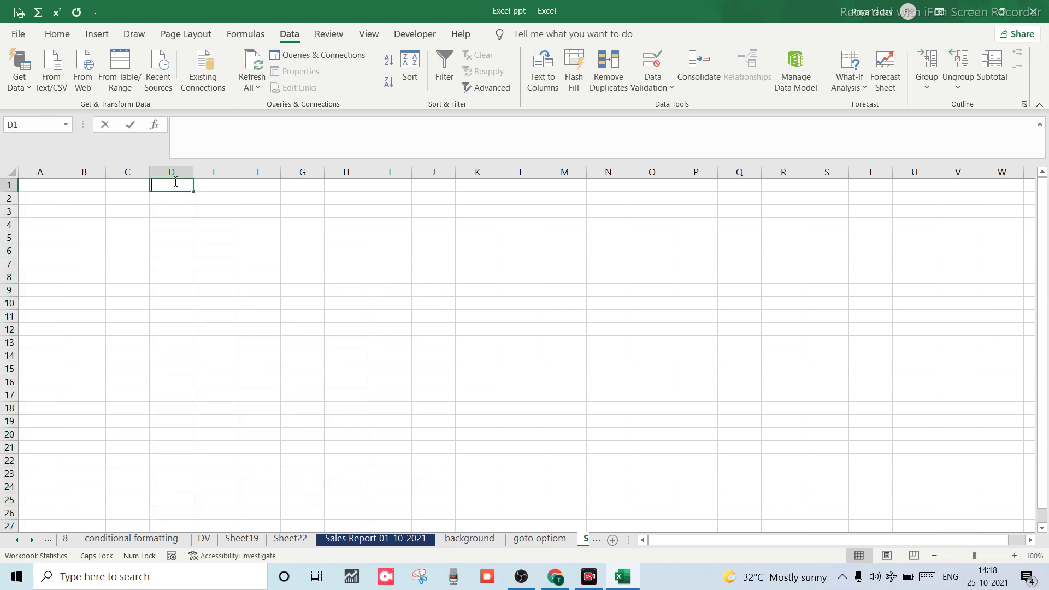
pyautogui.write('N')
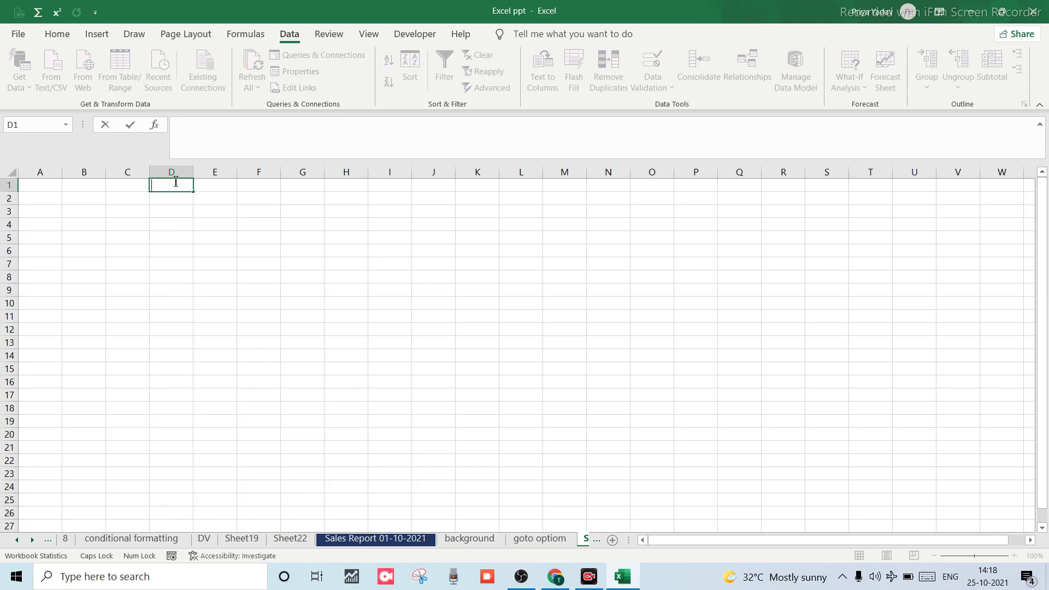
pyautogui.press('Tab')
pyautogui.write('B')
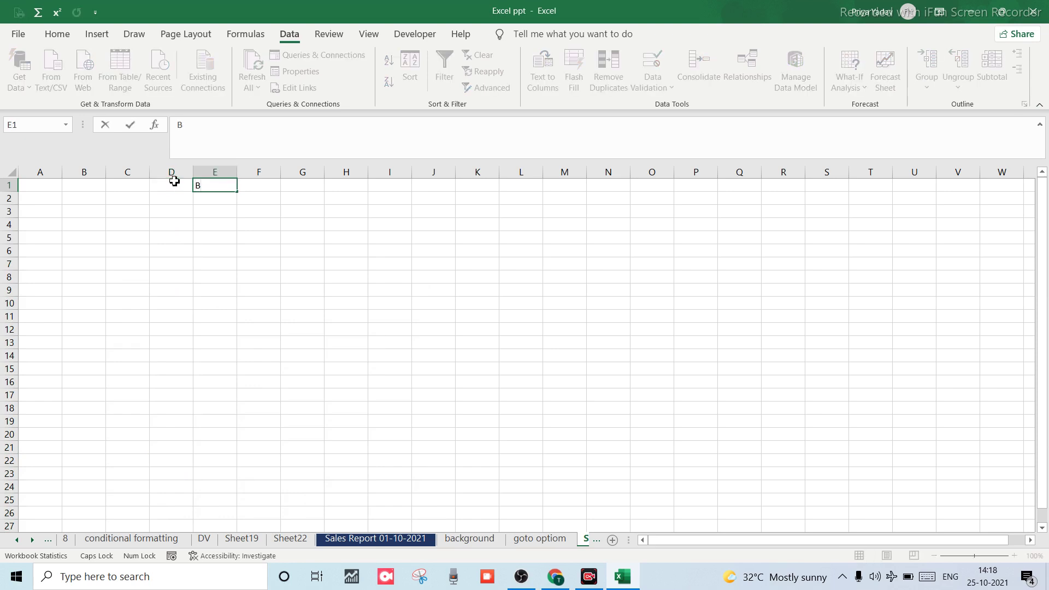
pyautogui.click(165, 188)
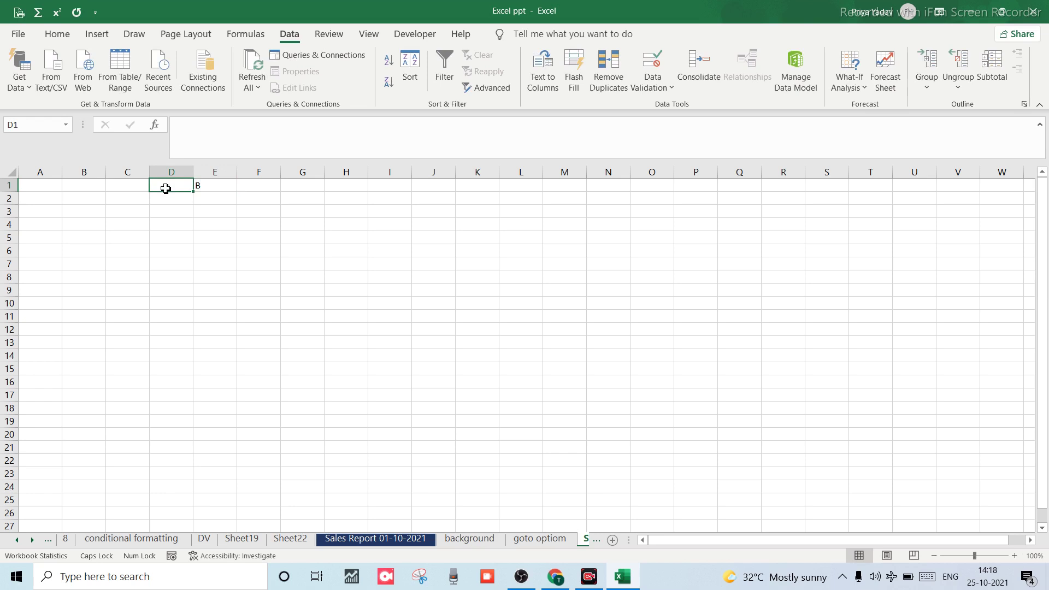
pyautogui.doubleClick(166, 189)
pyautogui.press('Tab')
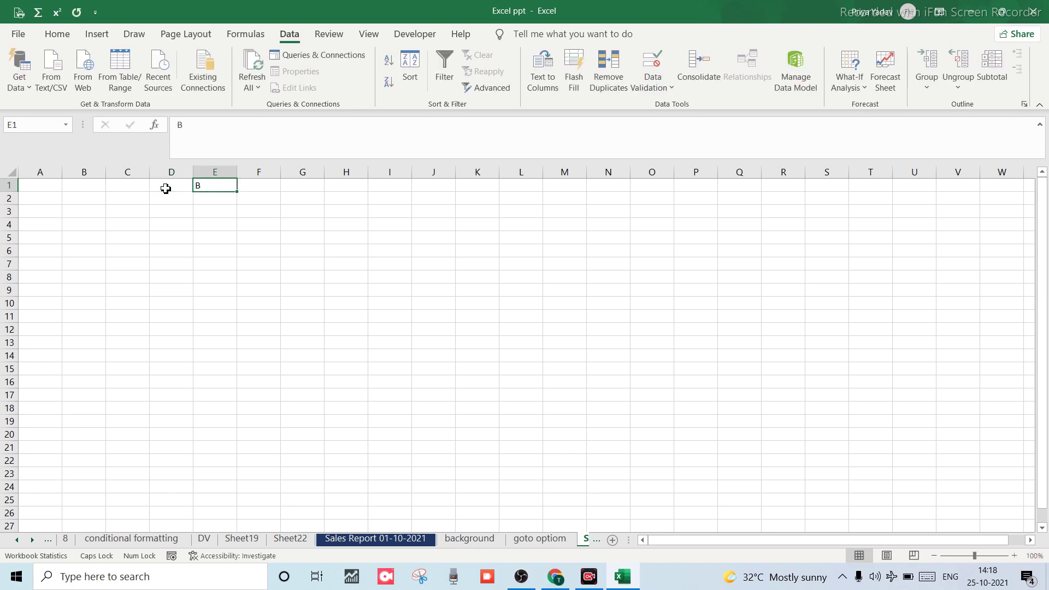
pyautogui.write('10-20')
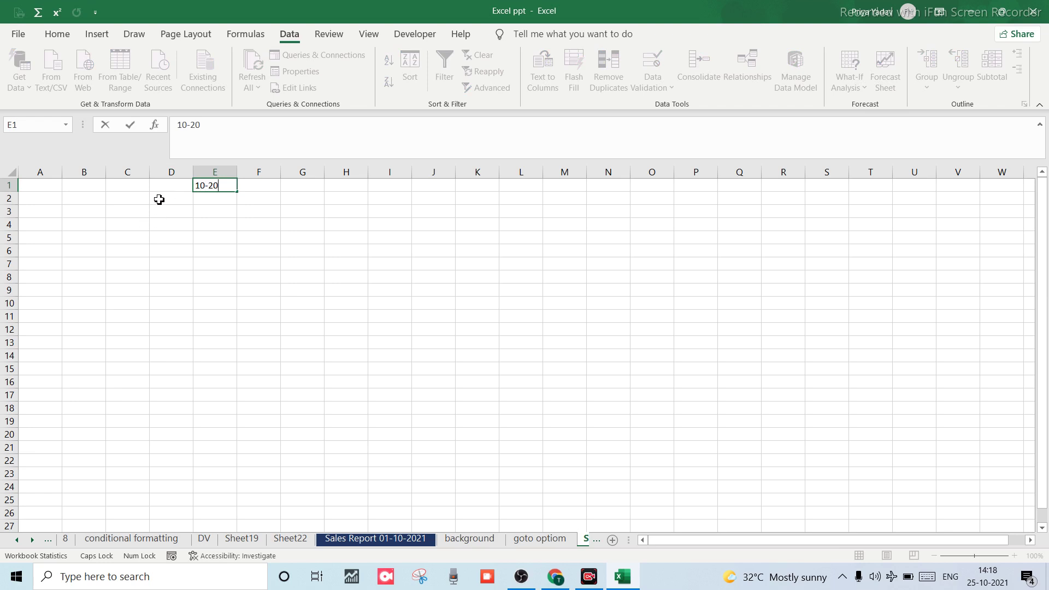
pyautogui.click(159, 199)
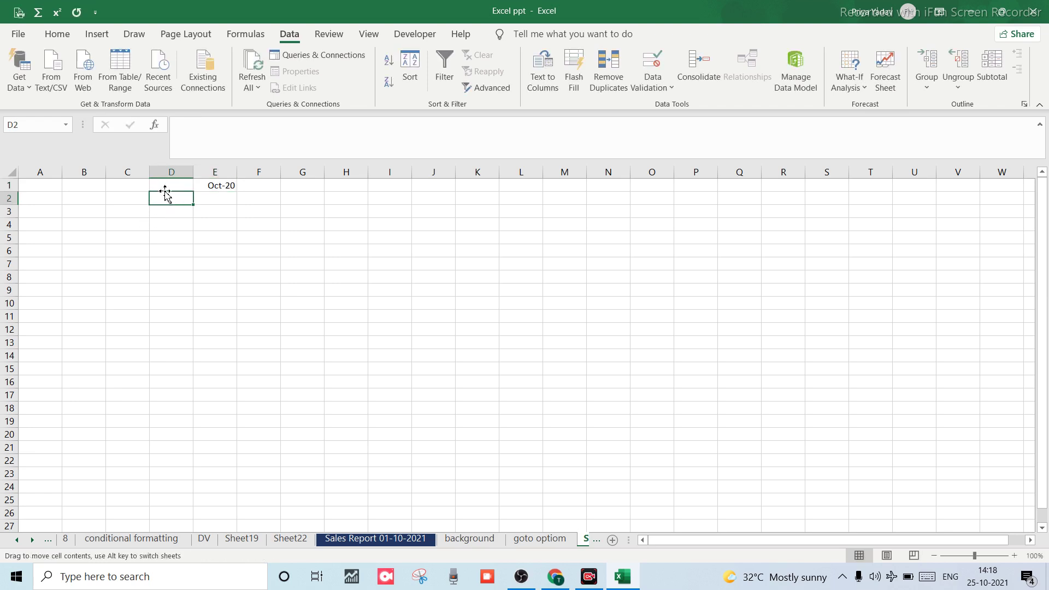
pyautogui.click(208, 186)
pyautogui.press('BackSpace')
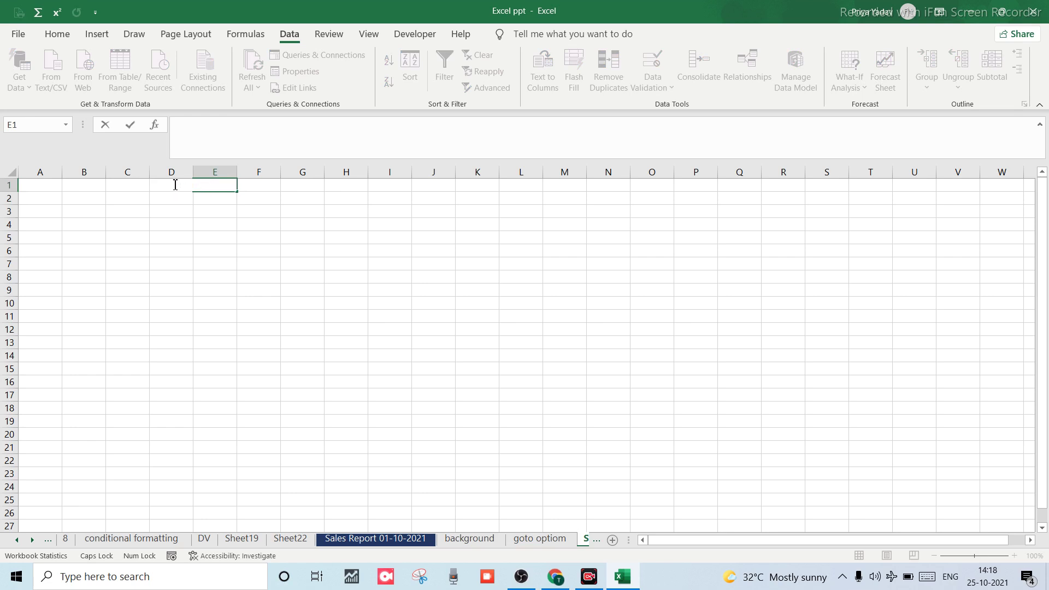
pyautogui.click(174, 203)
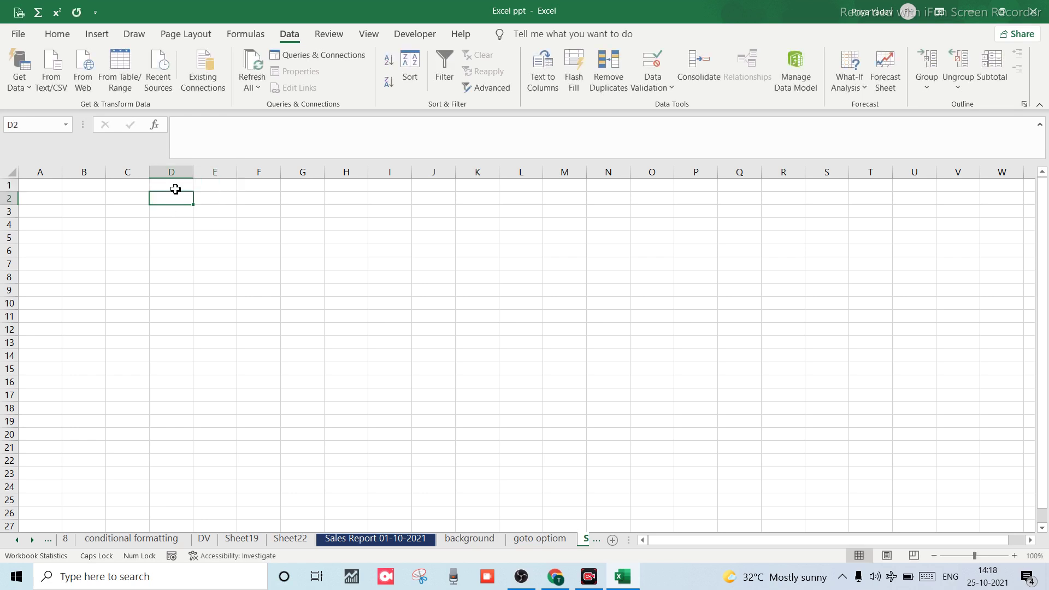
# Enter 10 in D1, then try 9 in D2 to test the rule.
pyautogui.click(175, 189)
pyautogui.write('10')
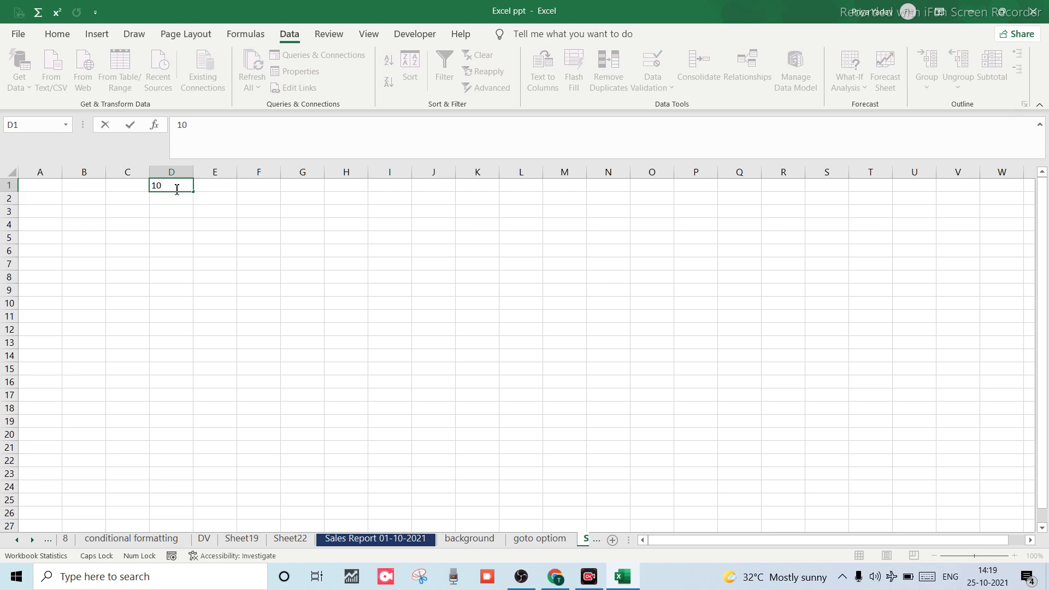
pyautogui.press('Return')
pyautogui.write('9')
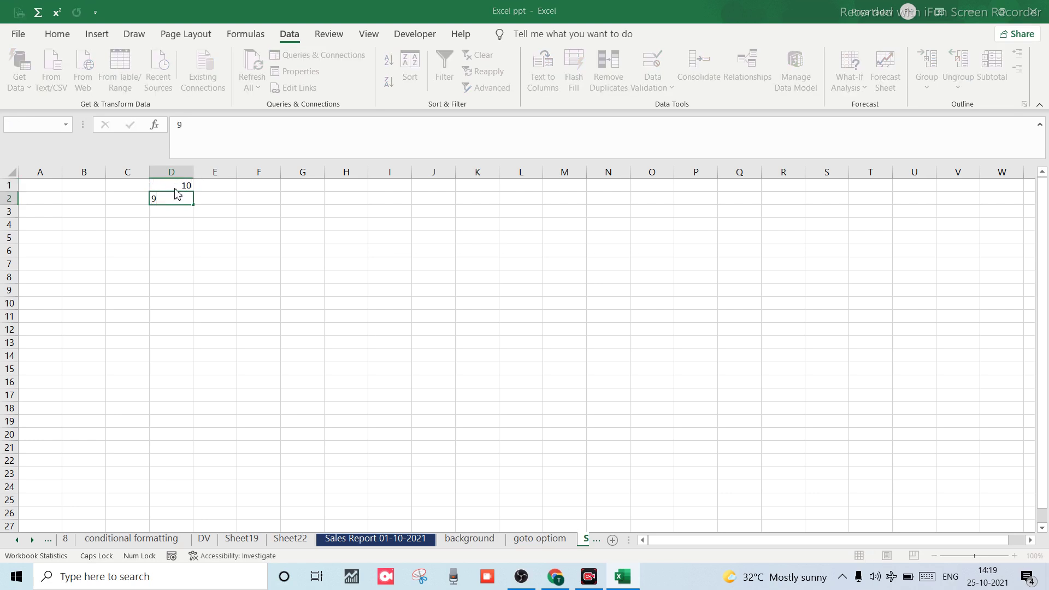
pyautogui.press('Return')
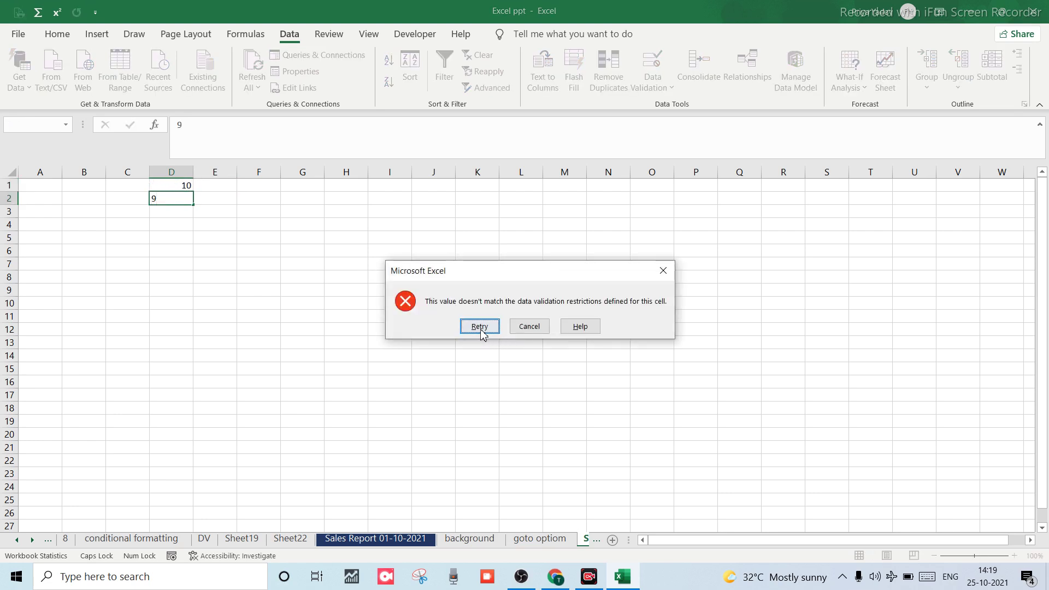
# Retry the rejected D2 entry with a cell-reference formula, then abandon it.
pyautogui.click(479, 327)
pyautogui.write('=')
pyautogui.press('Down')
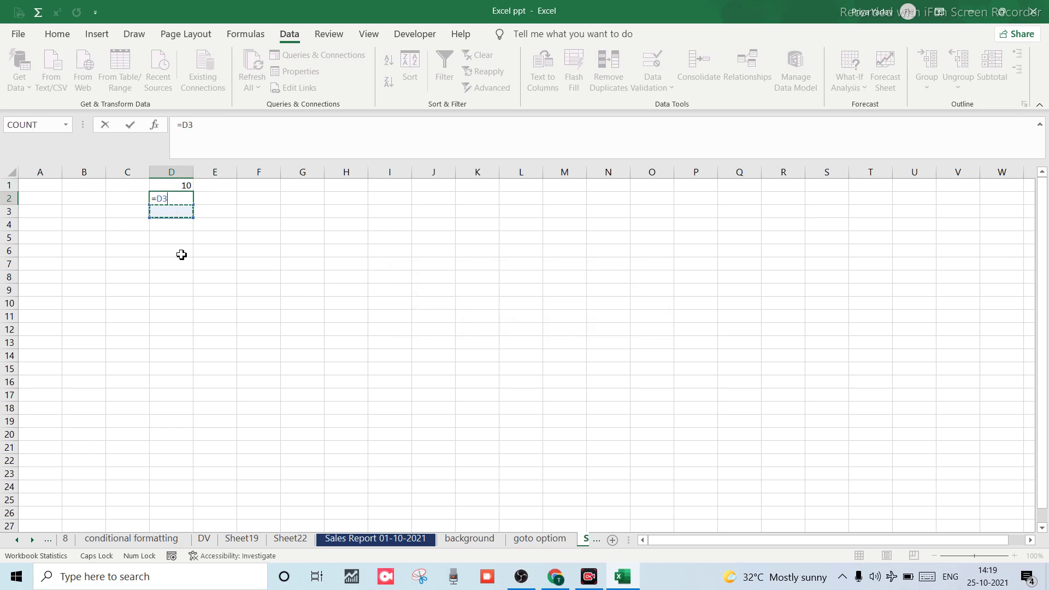
pyautogui.click(182, 254)
pyautogui.click(179, 238)
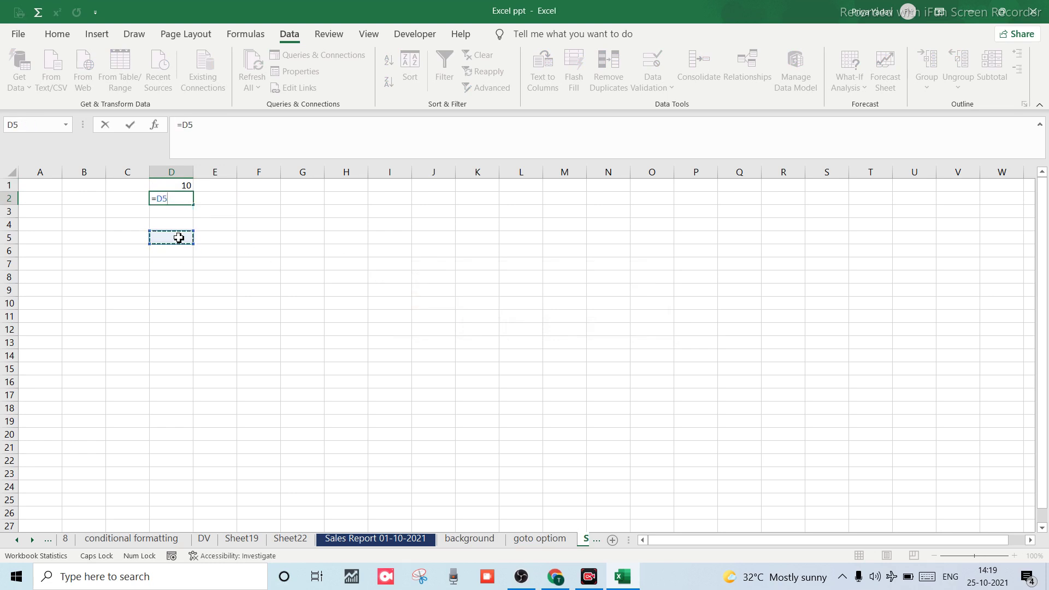
pyautogui.press('Escape')
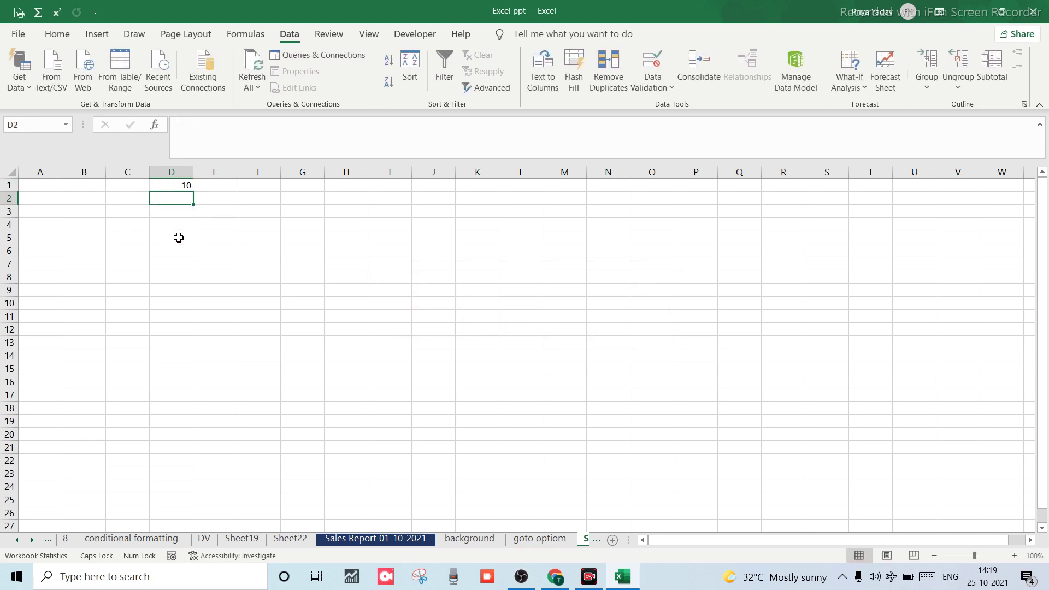
# Enter the valid values 10, 12 and 20 in D4:D6.
pyautogui.click(180, 225)
pyautogui.write('10')
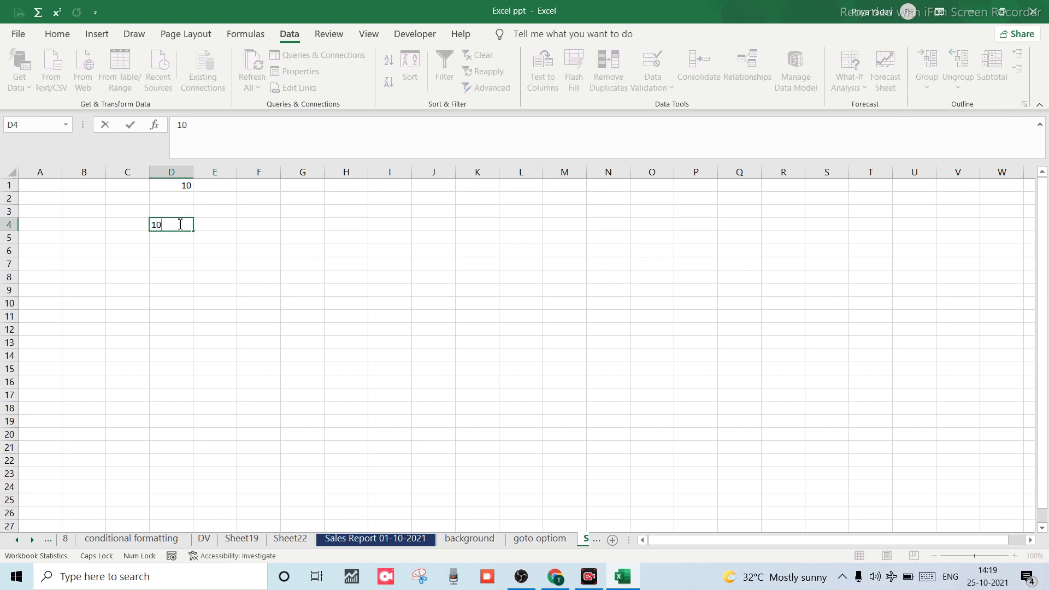
pyautogui.press('Return')
pyautogui.write('12')
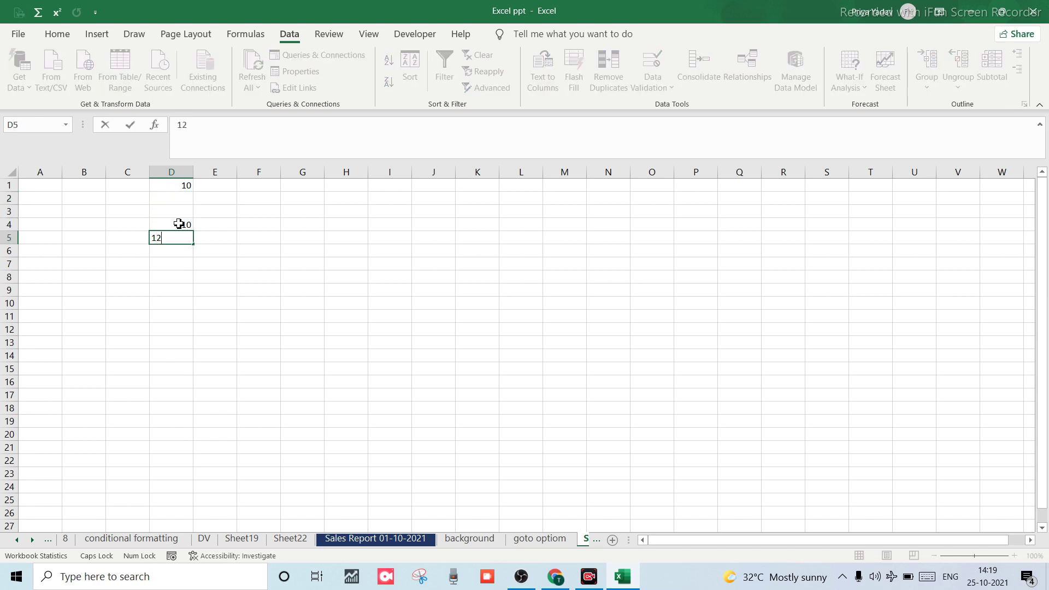
pyautogui.press('Return')
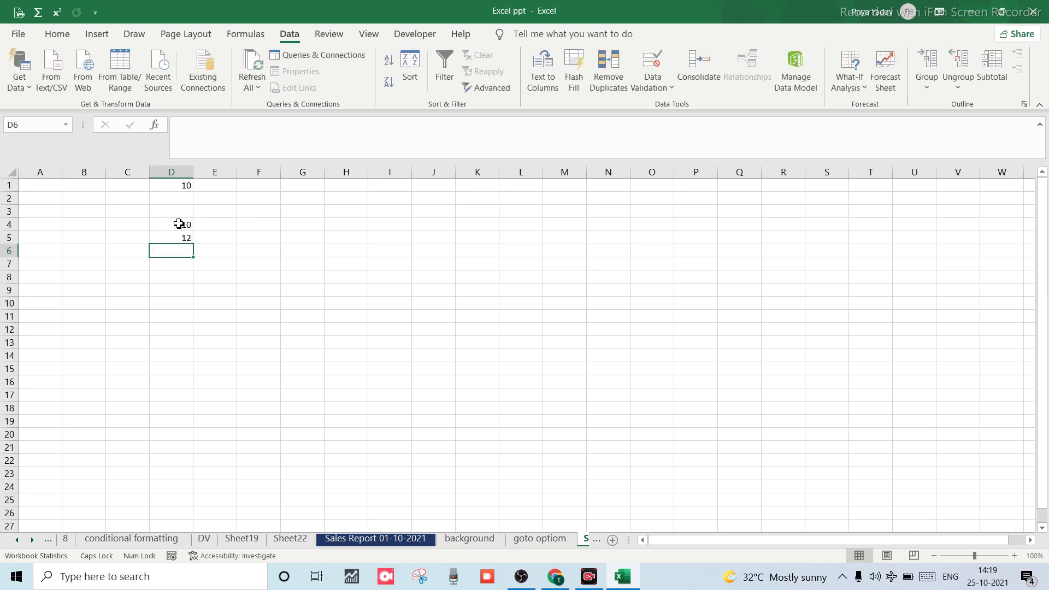
pyautogui.write('20')
pyautogui.press('Return')
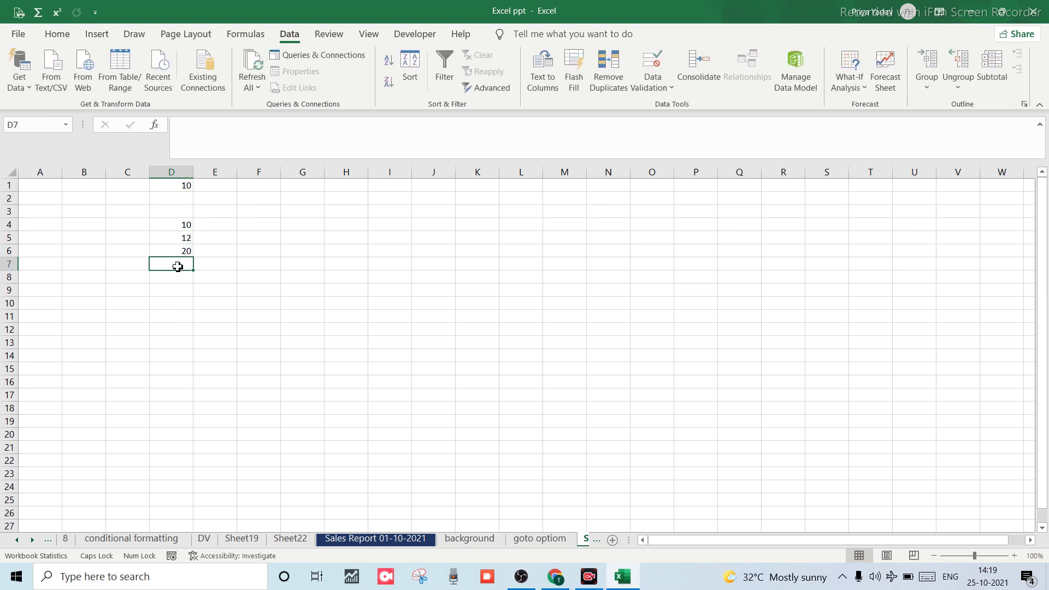
# Confirm 21 is rejected in D7, cancel it, and open Data Validation.
pyautogui.write('21')
pyautogui.press('Return')
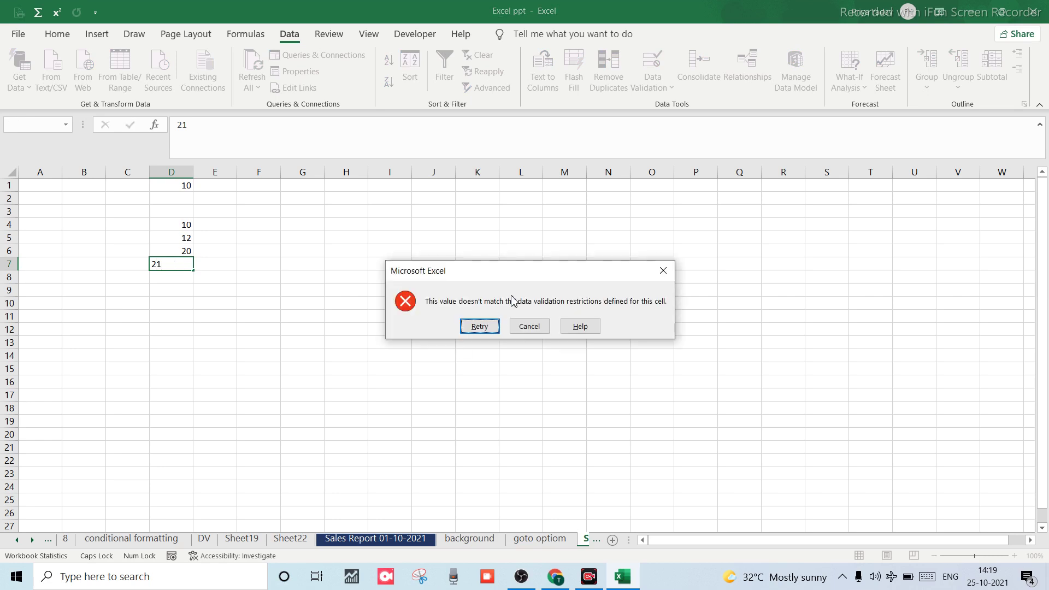
pyautogui.click(528, 327)
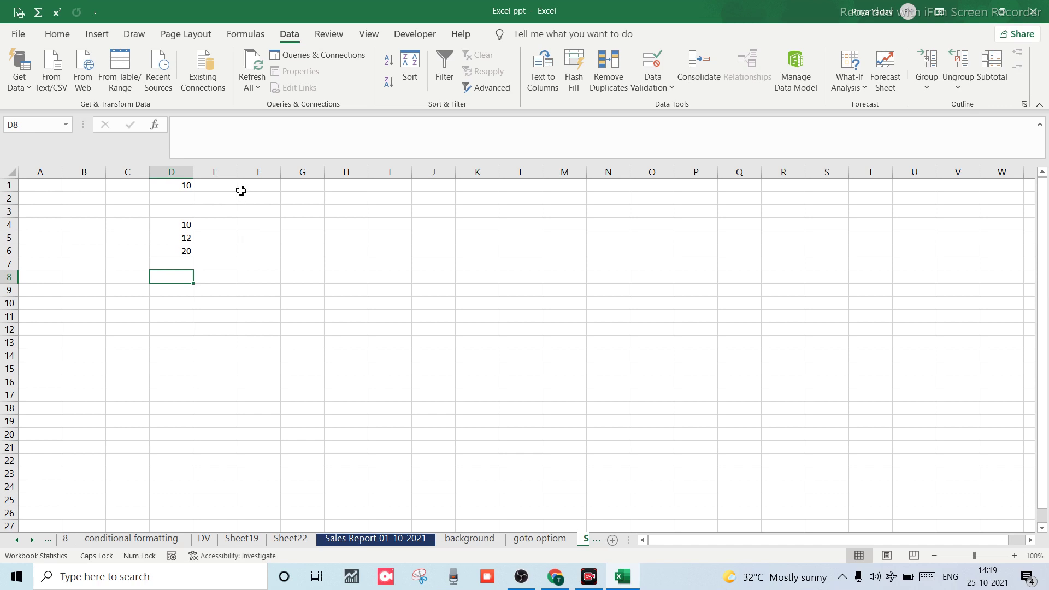
pyautogui.hotkey('alt', 'a')
pyautogui.press('v')
pyautogui.press('v')
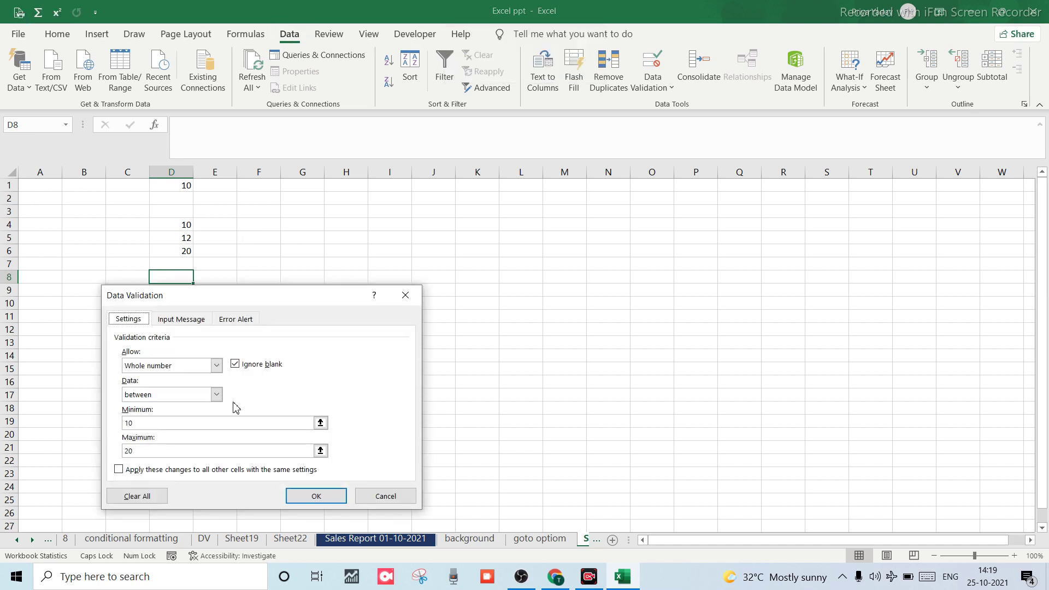
# Set D8's rule to Whole number, not between, minimum 10, maximum 20, and confirm.
pyautogui.click(217, 366)
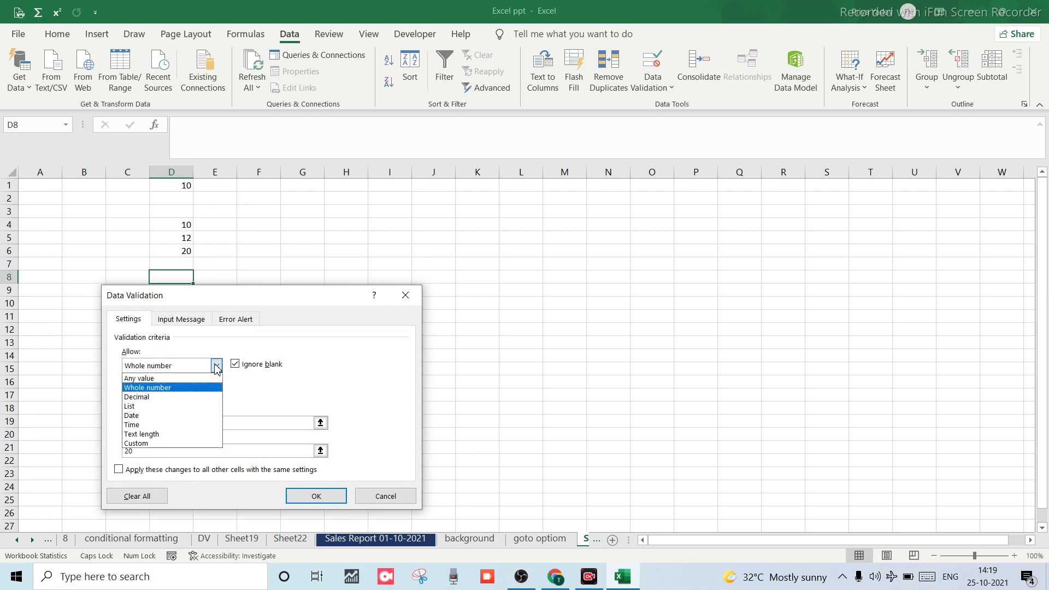
pyautogui.click(167, 389)
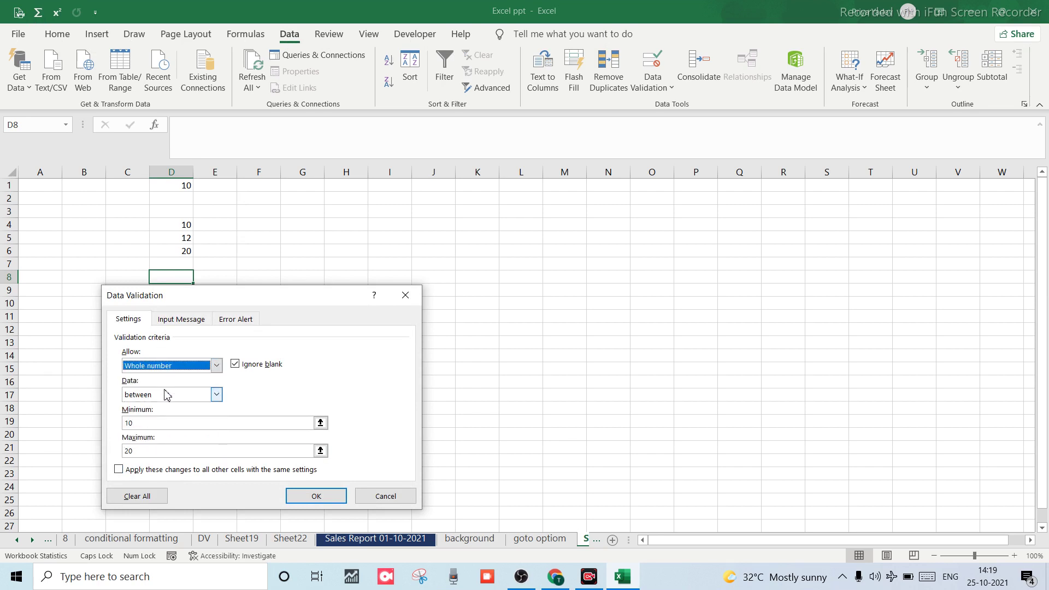
pyautogui.click(217, 367)
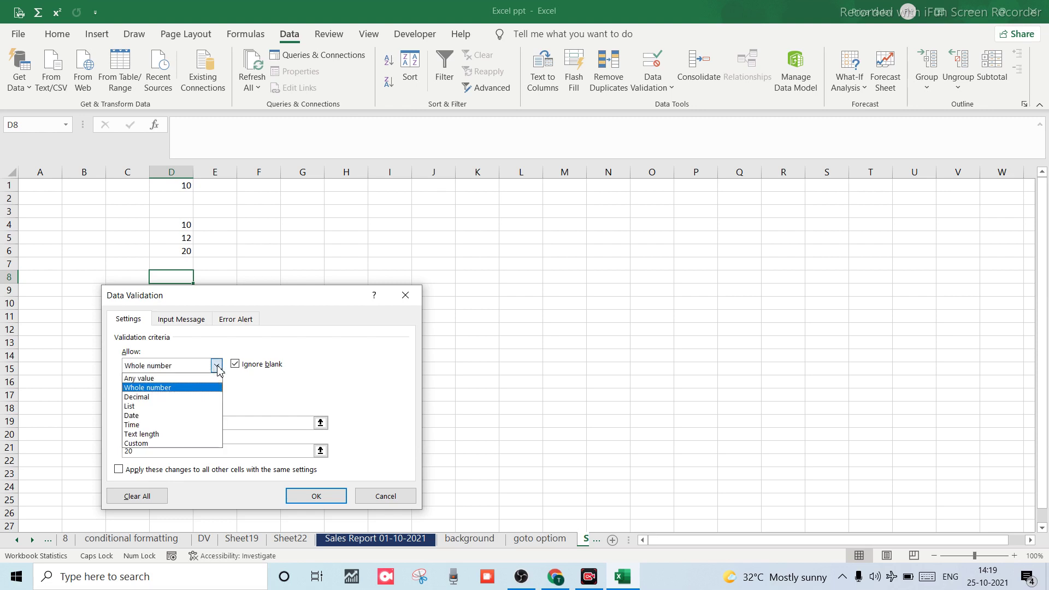
pyautogui.click(140, 397)
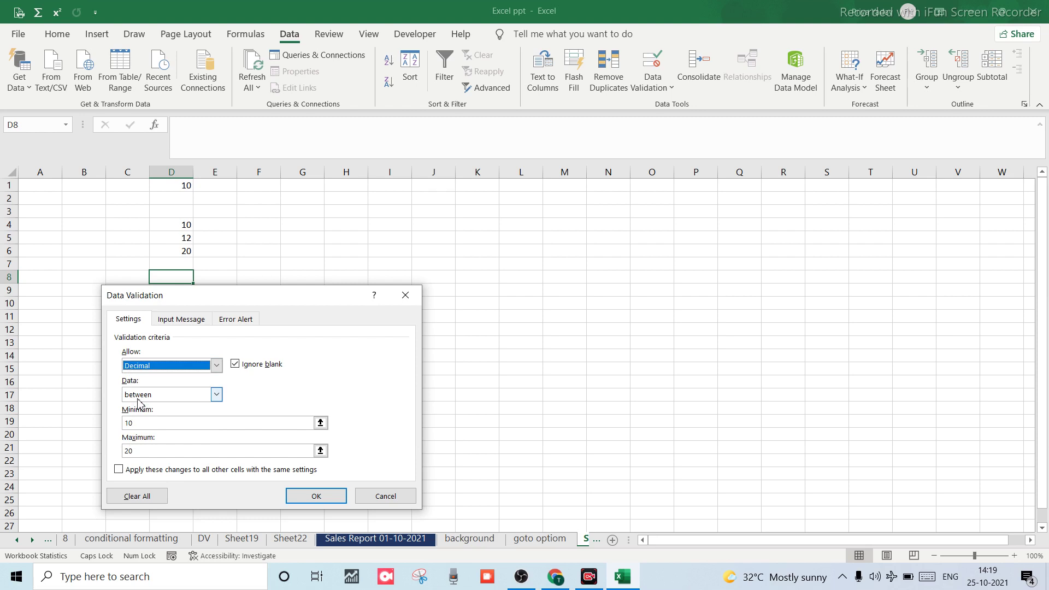
pyautogui.click(214, 396)
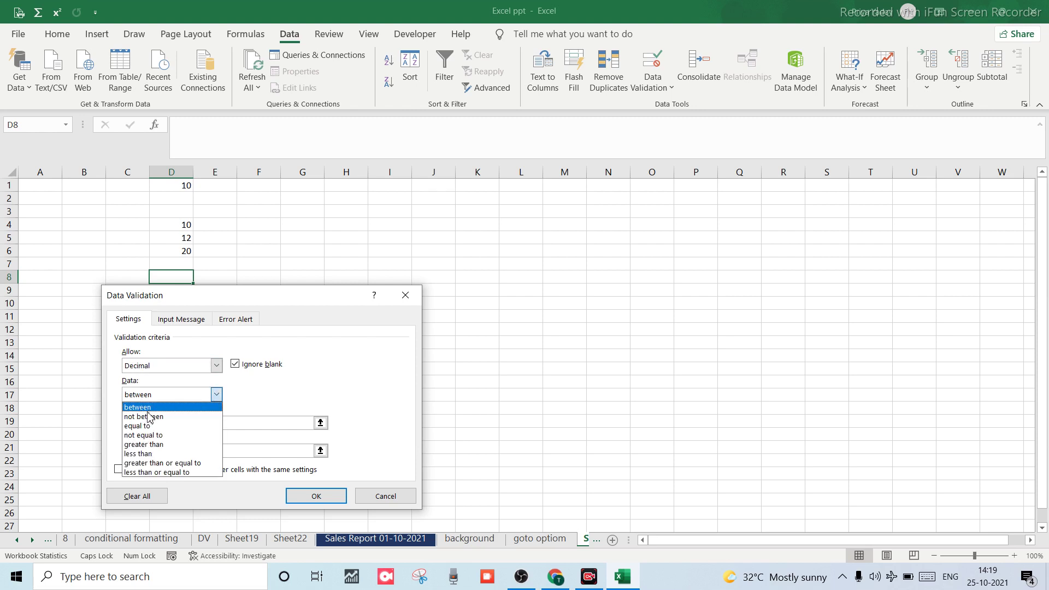
pyautogui.click(216, 367)
pyautogui.click(217, 367)
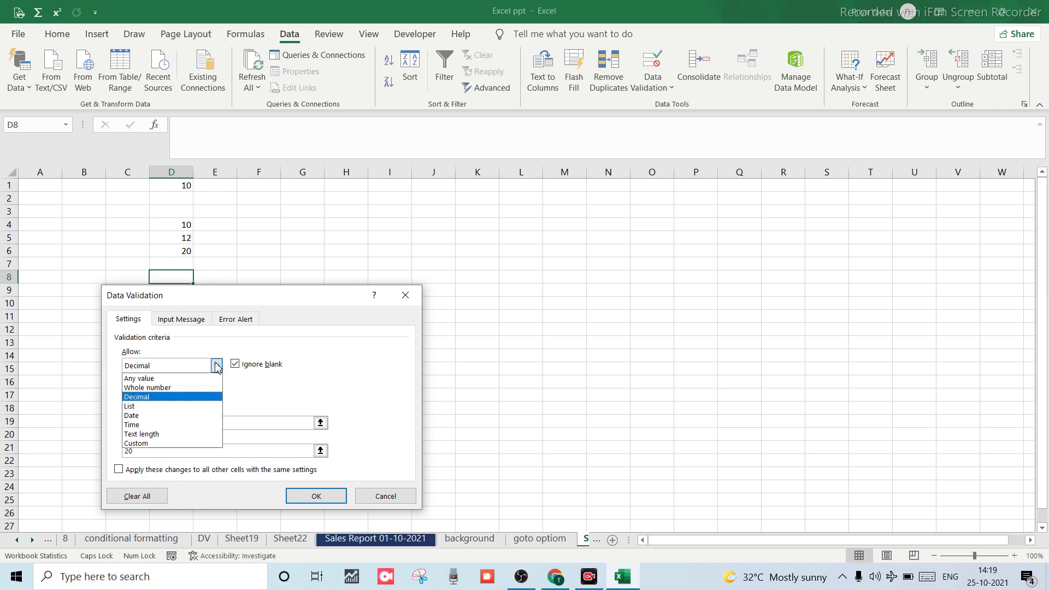
pyautogui.click(164, 393)
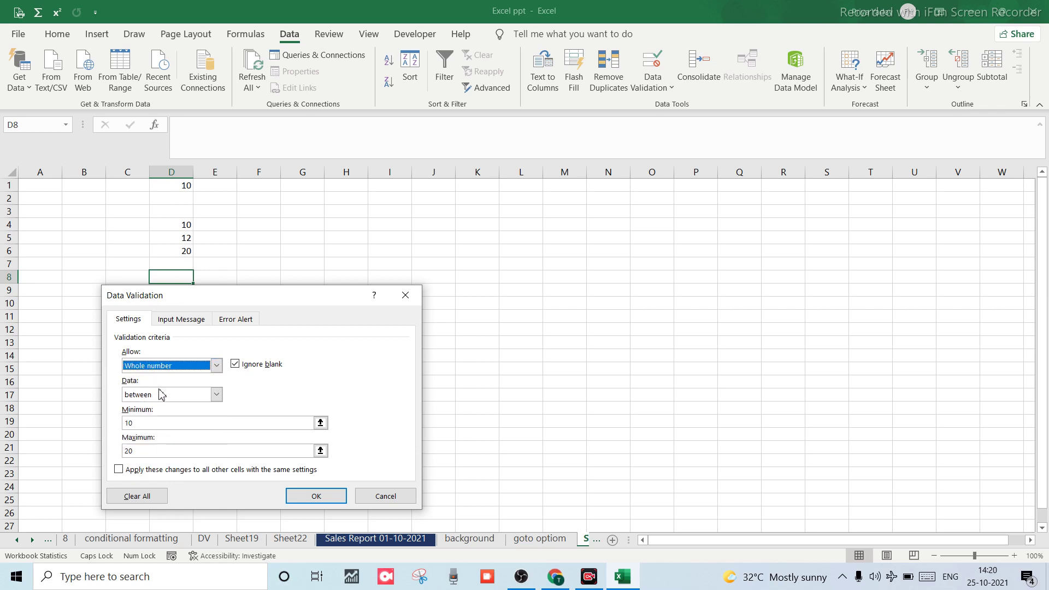
pyautogui.click(216, 394)
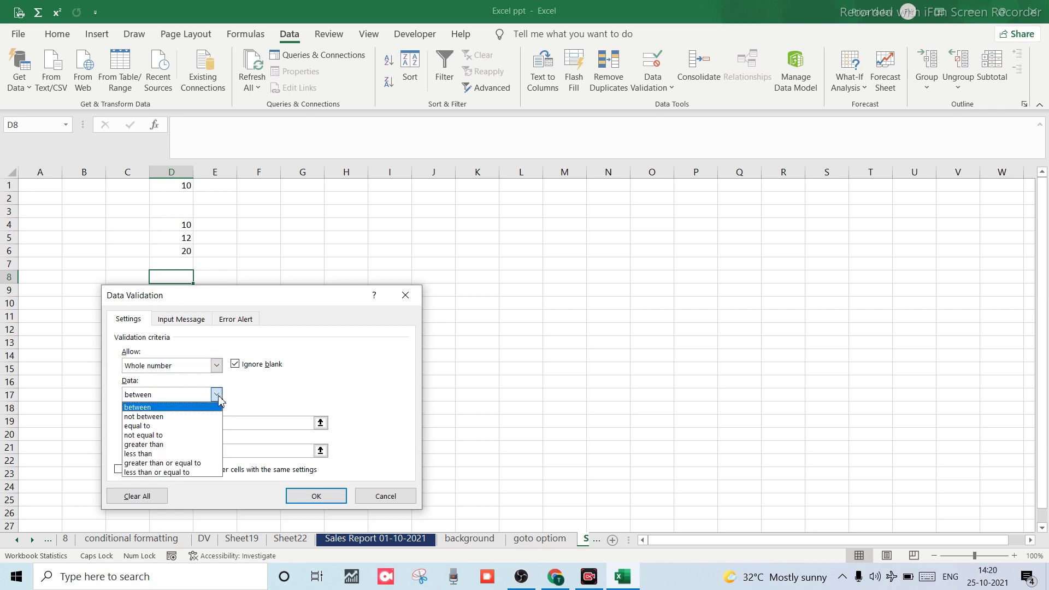
pyautogui.click(155, 417)
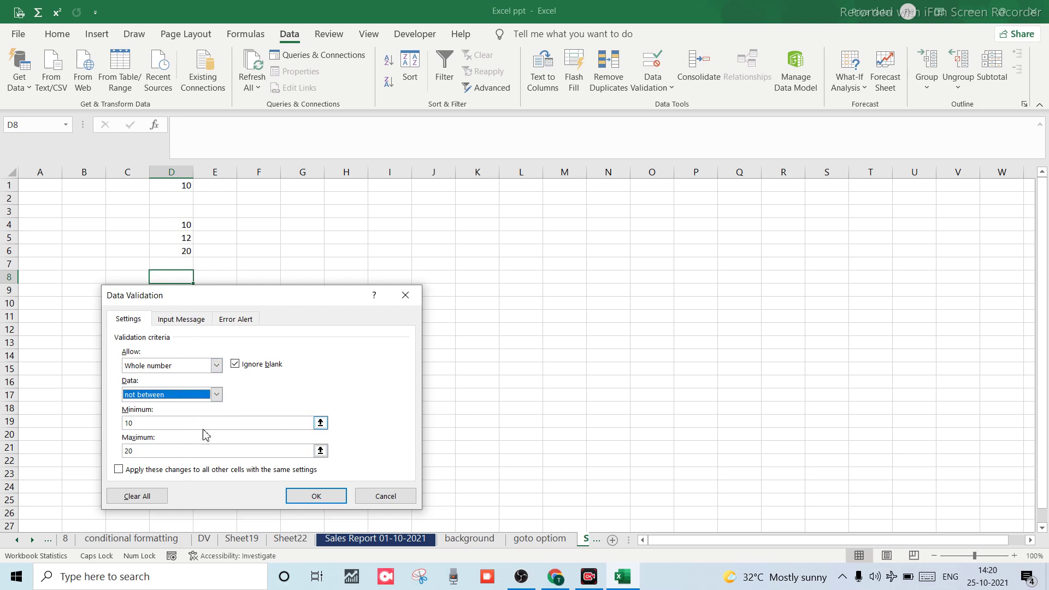
pyautogui.click(171, 427)
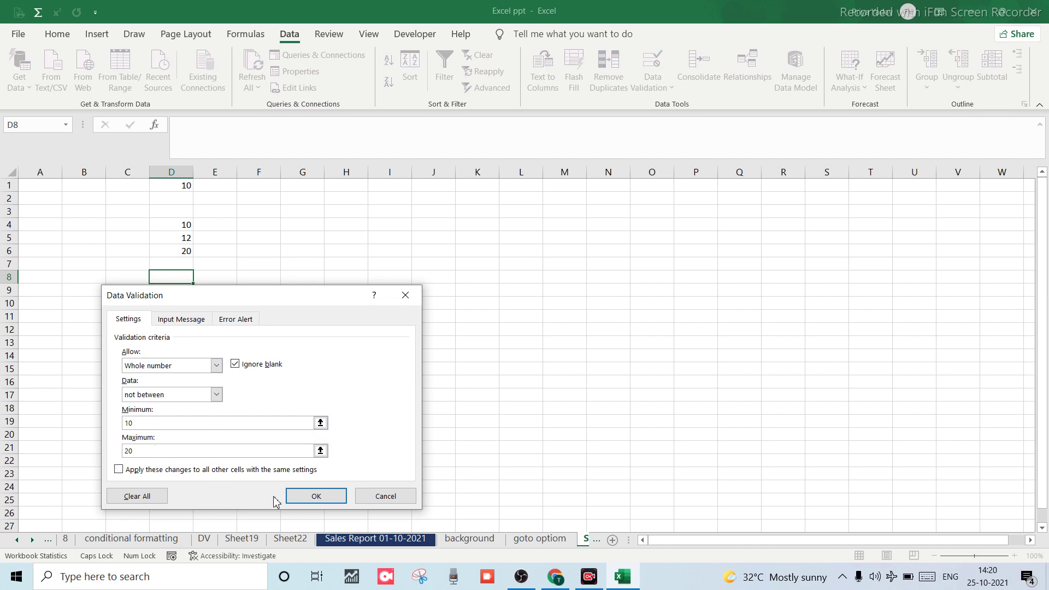
pyautogui.click(302, 503)
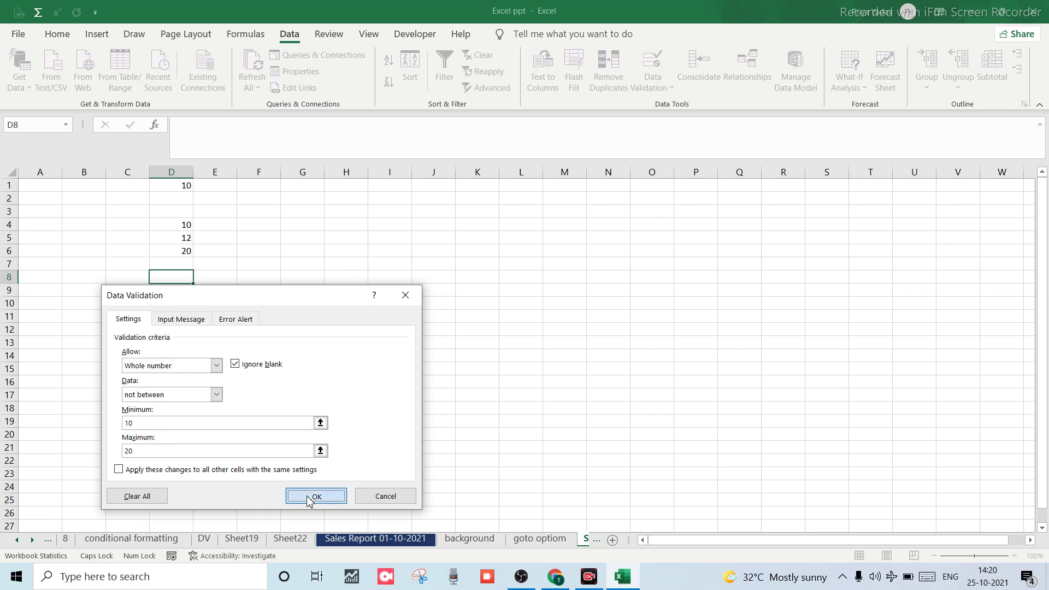
# Type the label 'Not BETWEEN' in cell E1.
pyautogui.click(212, 188)
pyautogui.write('NOY')
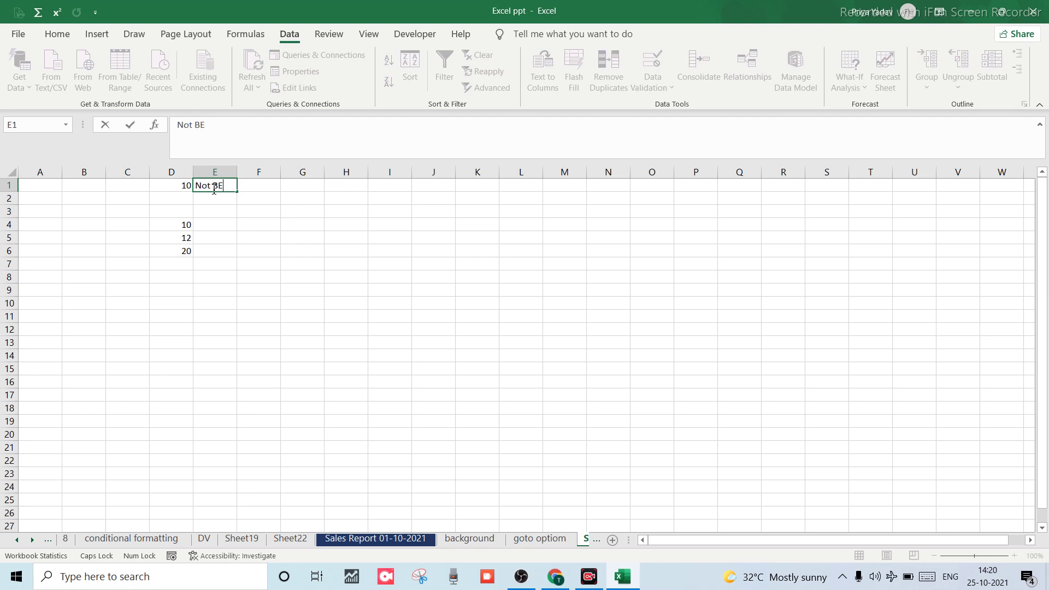
pyautogui.write('WEEN')
pyautogui.press('capslock')
pyautogui.press('Return')
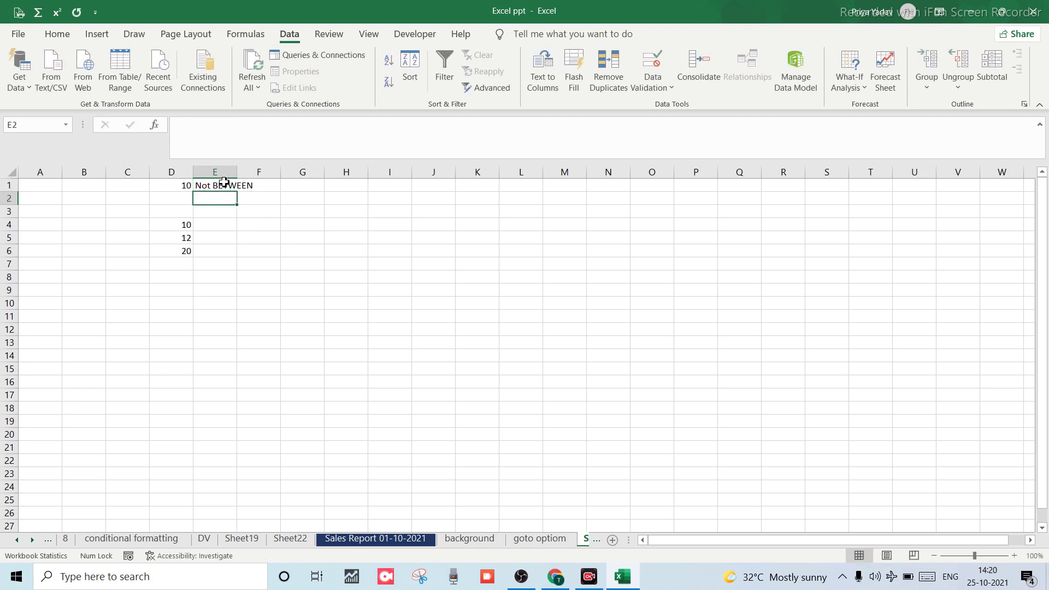
# Select column E and bring up its Data Validation settings.
pyautogui.click(225, 178)
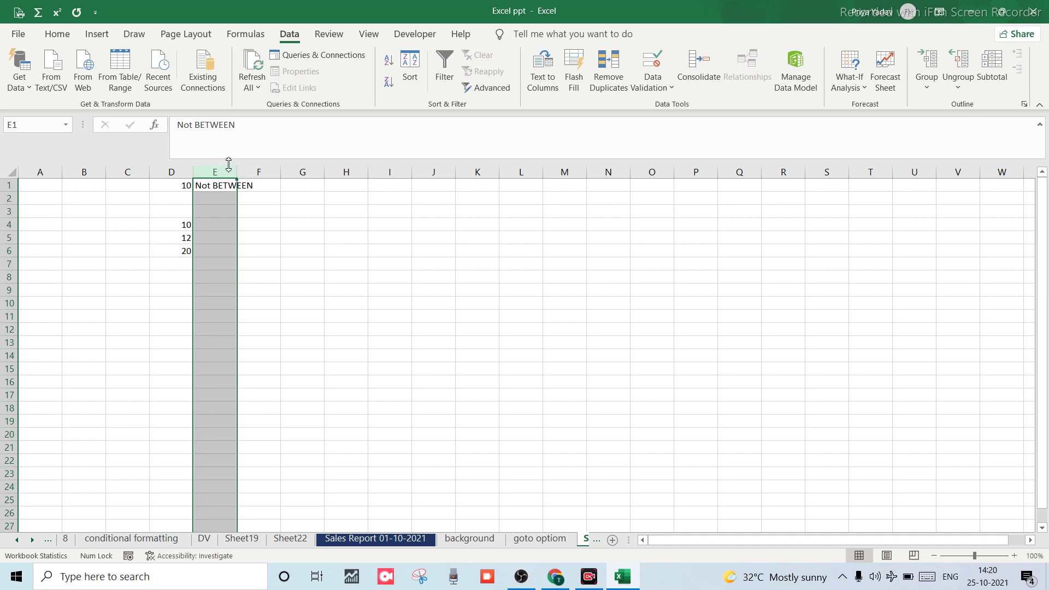
pyautogui.press('alt')
pyautogui.press('a')
pyautogui.press('v')
pyautogui.press('v')
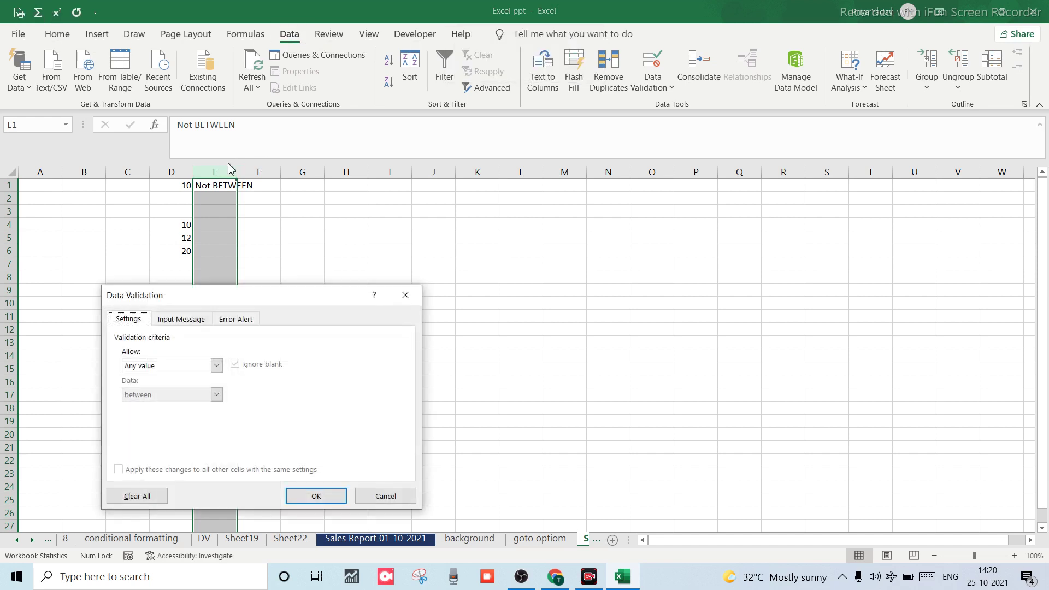
# Limit column E to whole numbers not between 10 and 20, and confirm.
pyautogui.click(208, 367)
pyautogui.click(218, 366)
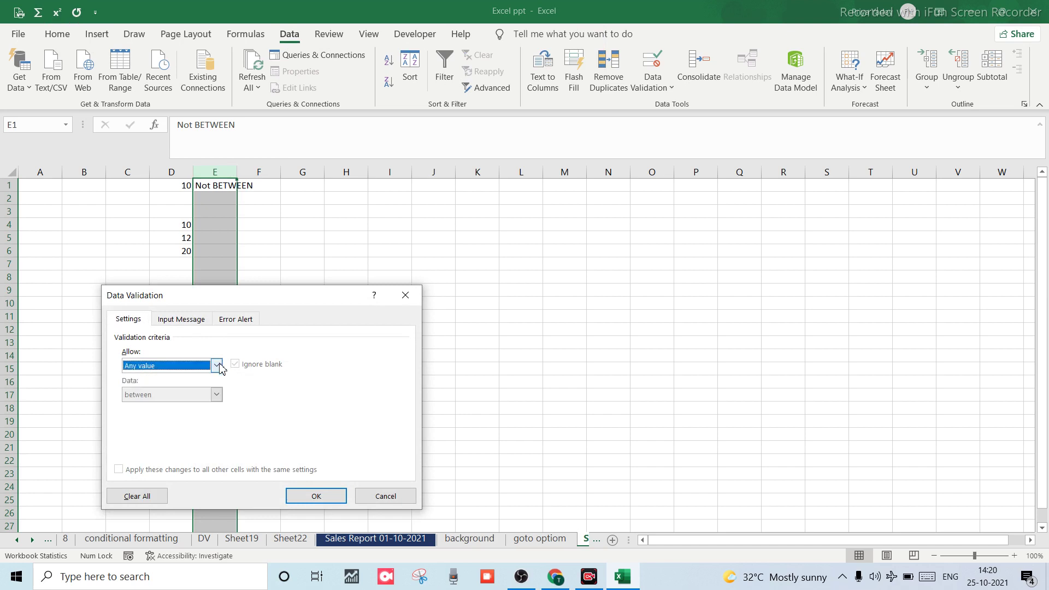
pyautogui.click(217, 366)
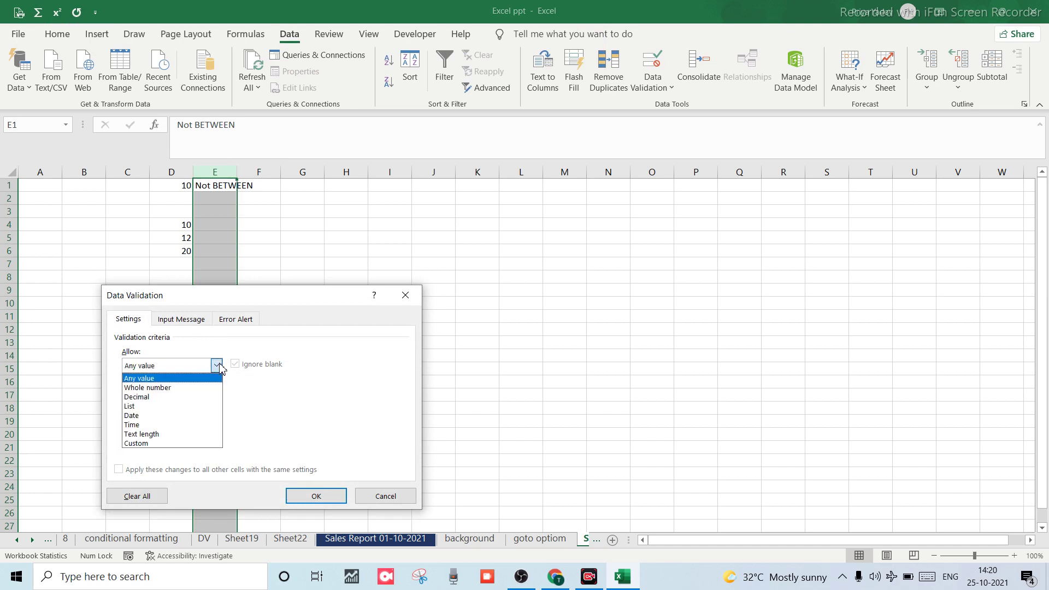
pyautogui.click(162, 389)
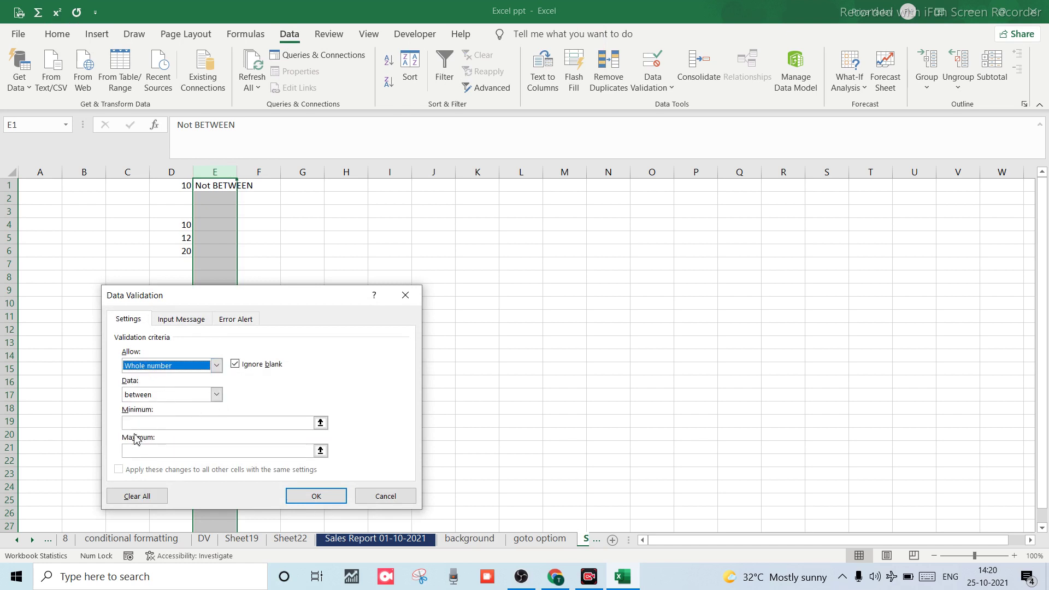
pyautogui.click(216, 395)
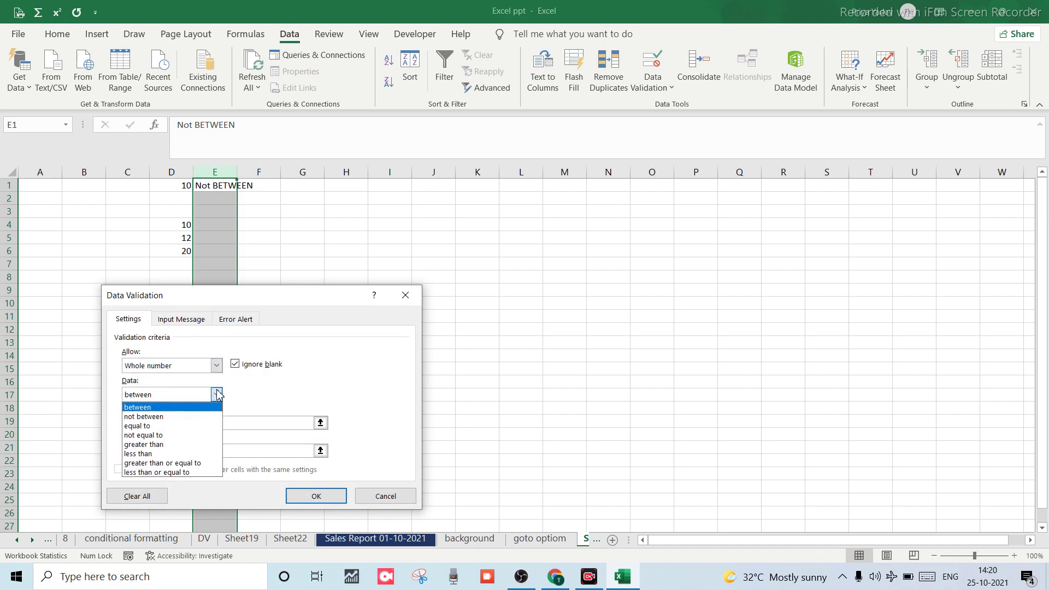
pyautogui.click(164, 416)
pyautogui.click(152, 424)
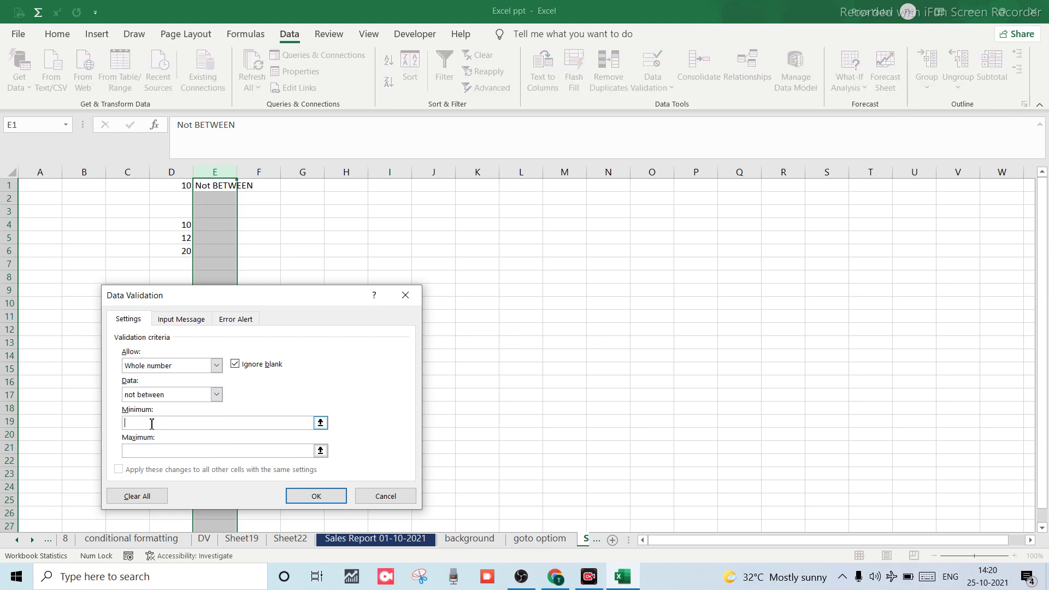
pyautogui.click(165, 449)
pyautogui.click(327, 498)
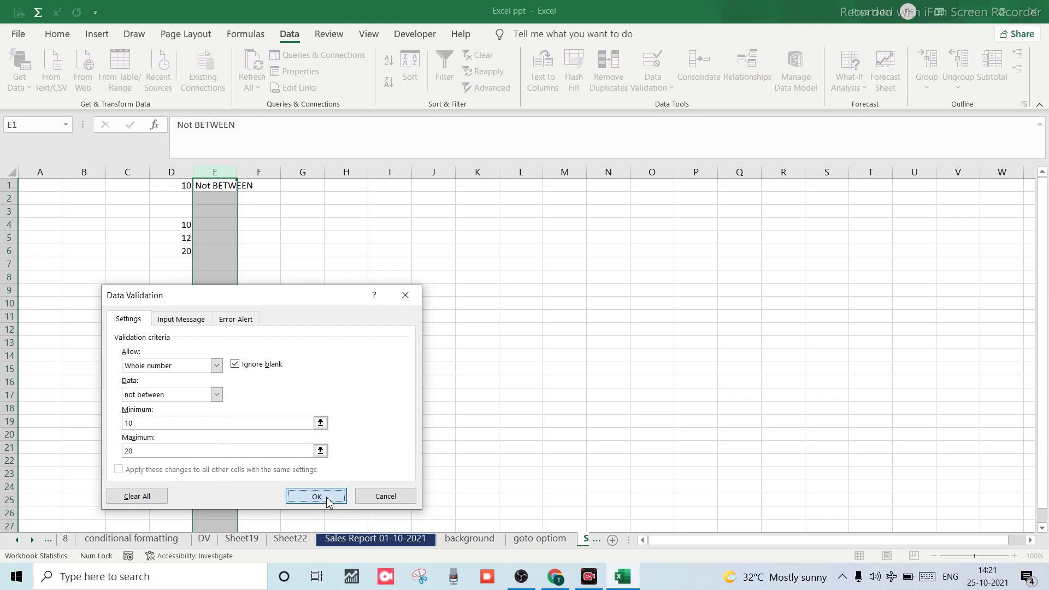
# Confirm 10 is rejected in E2 and keep E1's existing text.
pyautogui.click(211, 242)
pyautogui.click(220, 201)
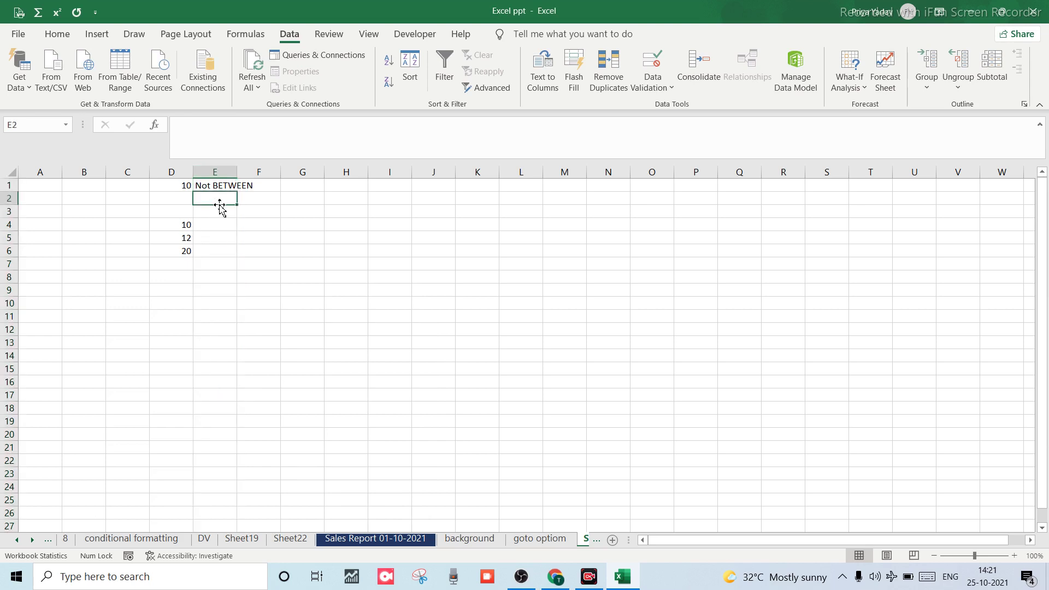
pyautogui.write('1')
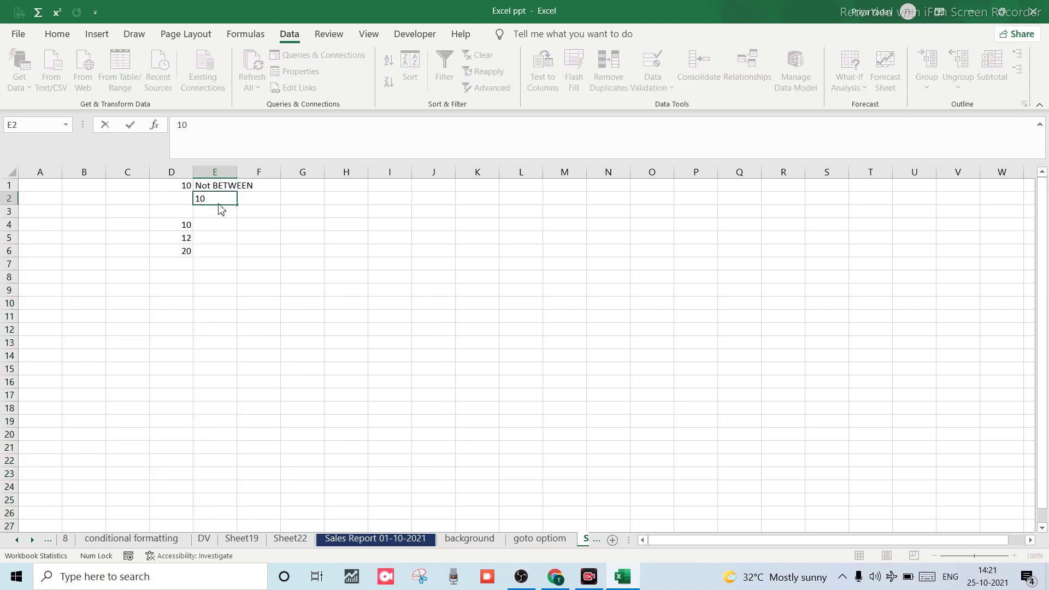
pyautogui.write('0')
pyautogui.press('Return')
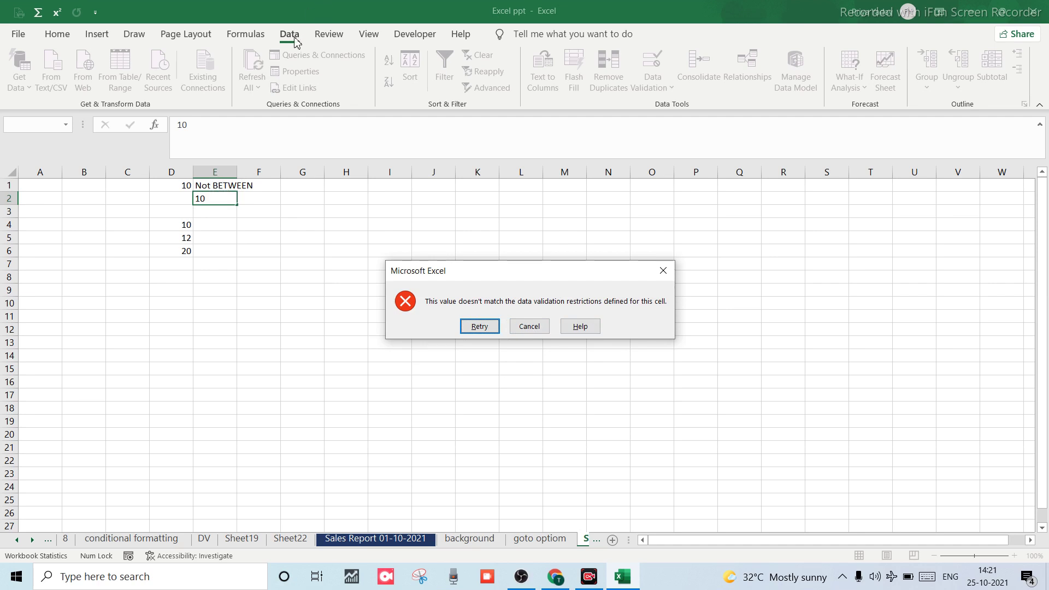
pyautogui.press('Escape')
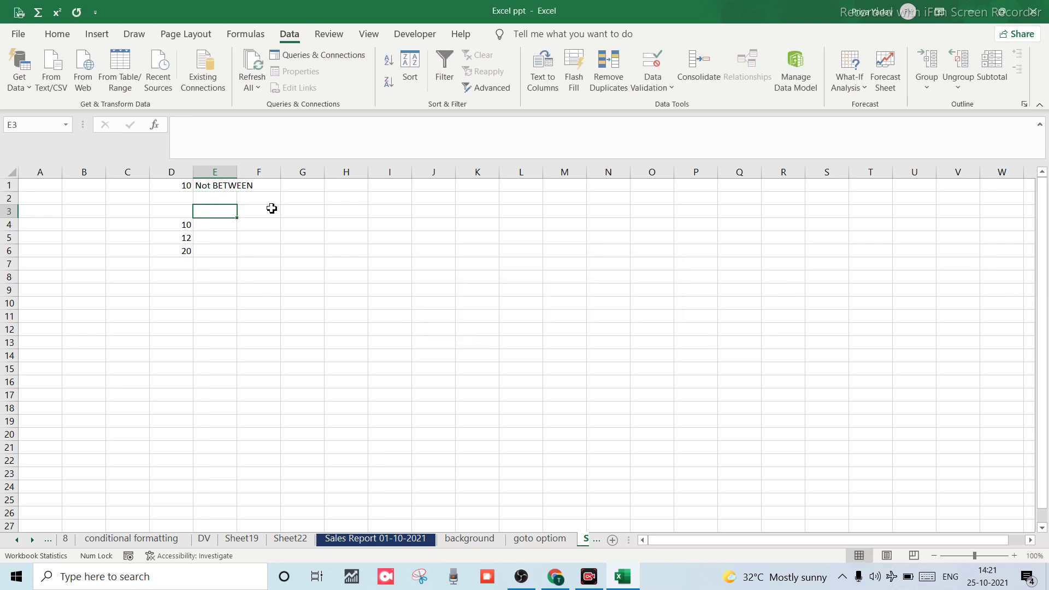
pyautogui.moveTo(229, 205); pyautogui.dragTo(224, 194)
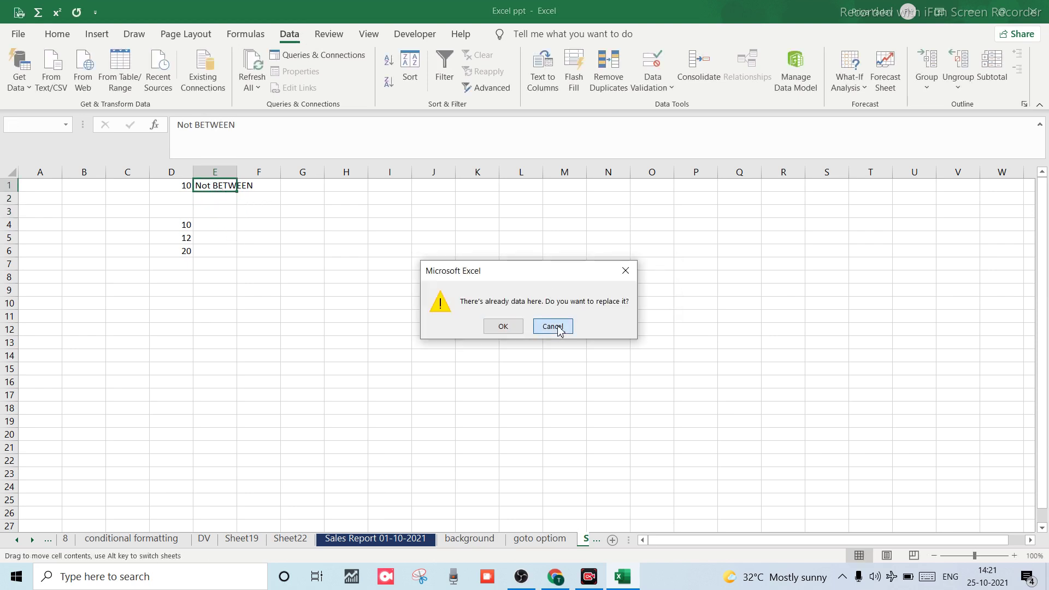
pyautogui.click(553, 327)
# Reopen Data Validation for cell E2.
pyautogui.click(224, 196)
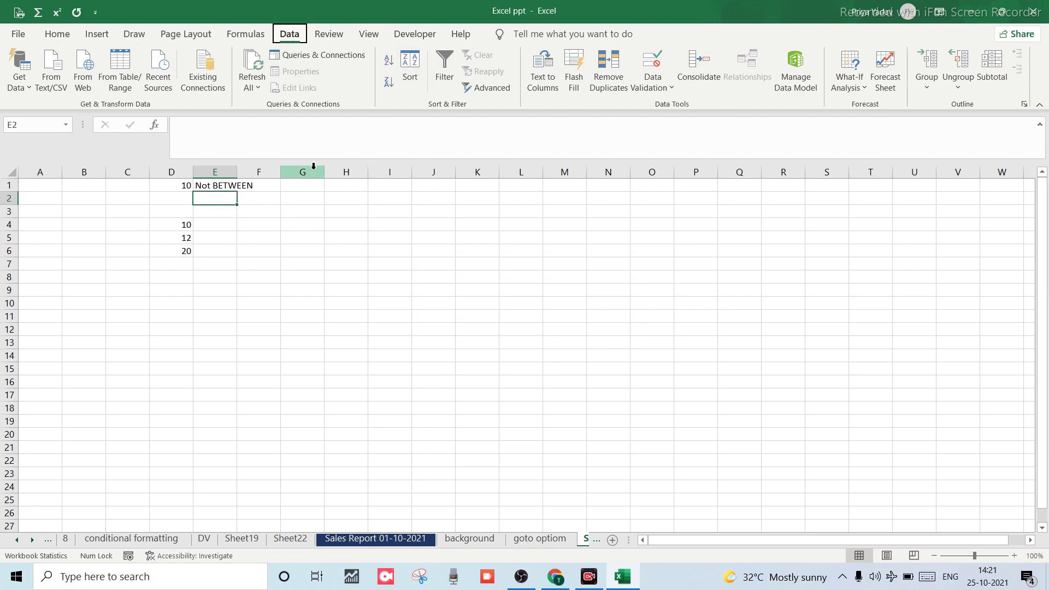
pyautogui.hotkey('alt', 'a')
pyautogui.press('v')
pyautogui.press('v')
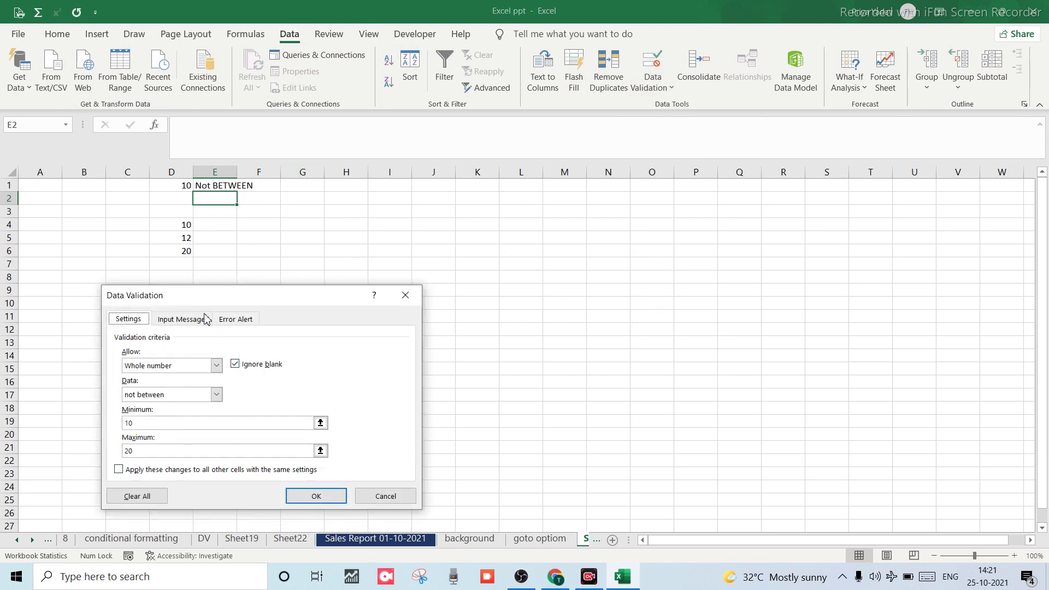
# Set a Warning error alert titled 'Wrong entry' with message 'You are doing wrong entry'.
pyautogui.click(247, 319)
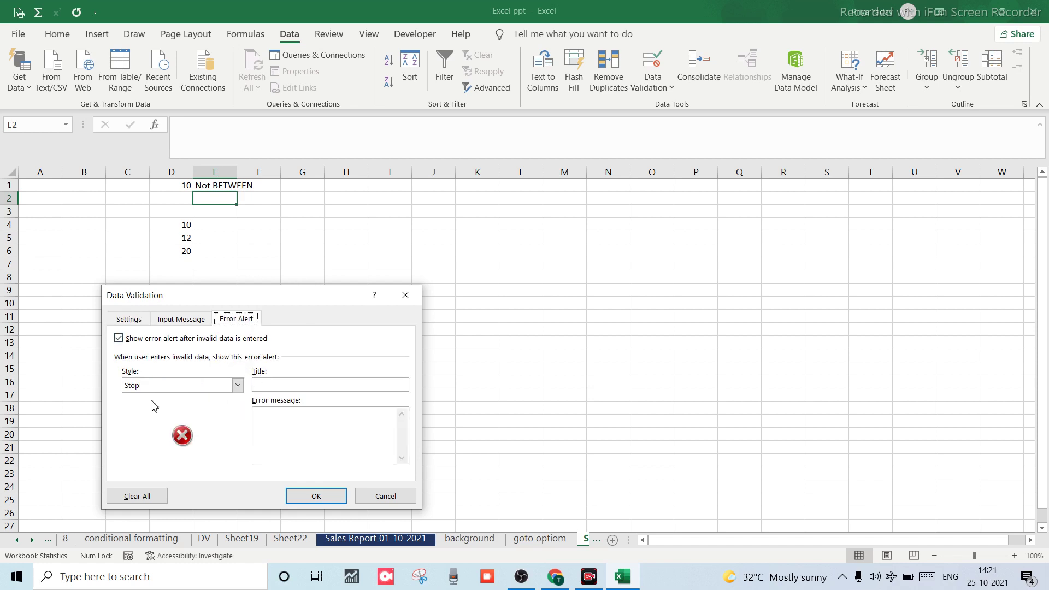
pyautogui.click(239, 386)
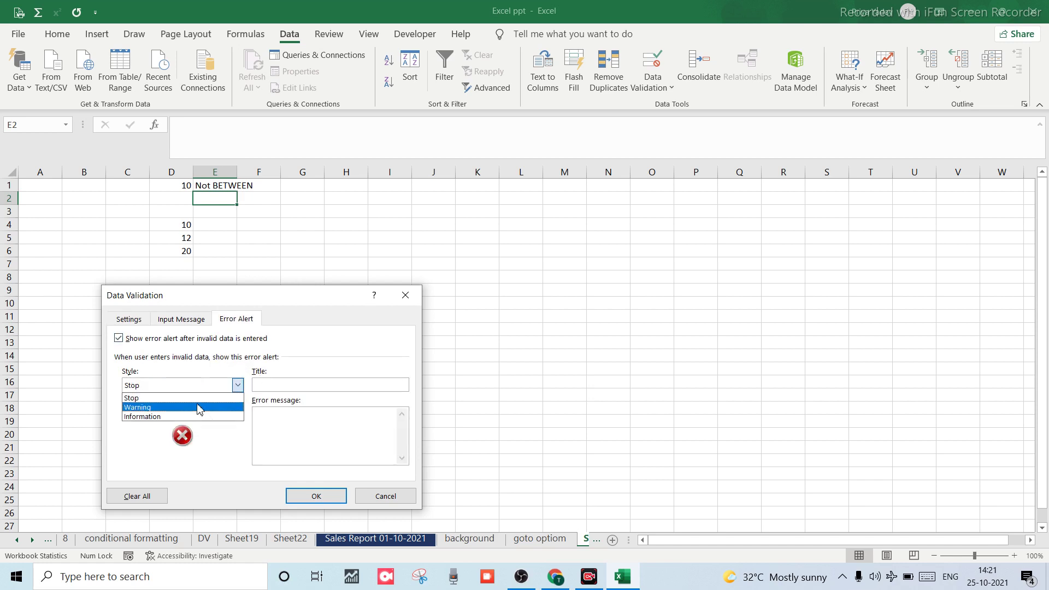
pyautogui.click(130, 400)
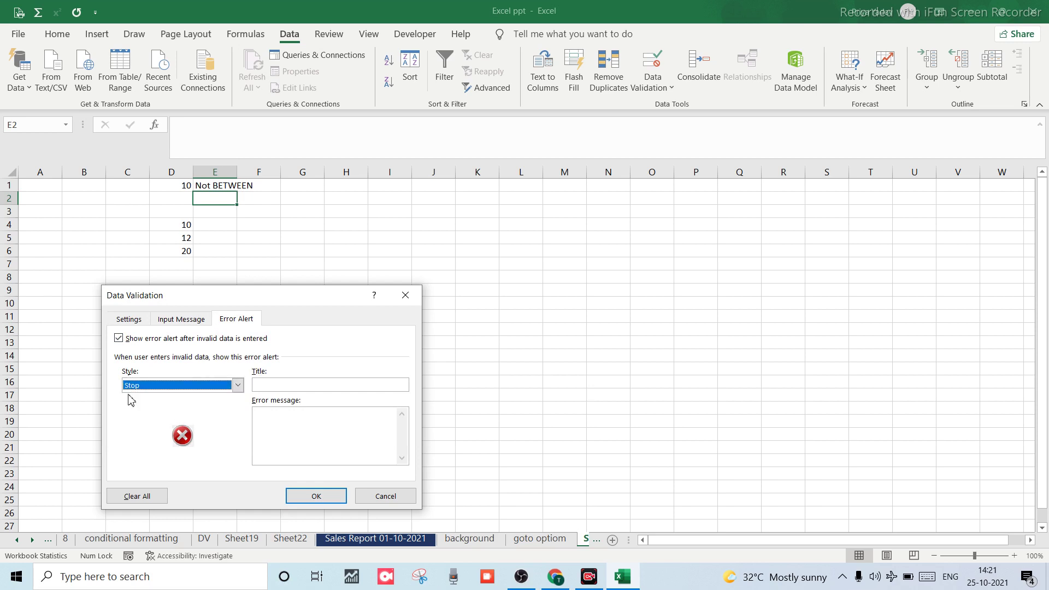
pyautogui.click(238, 385)
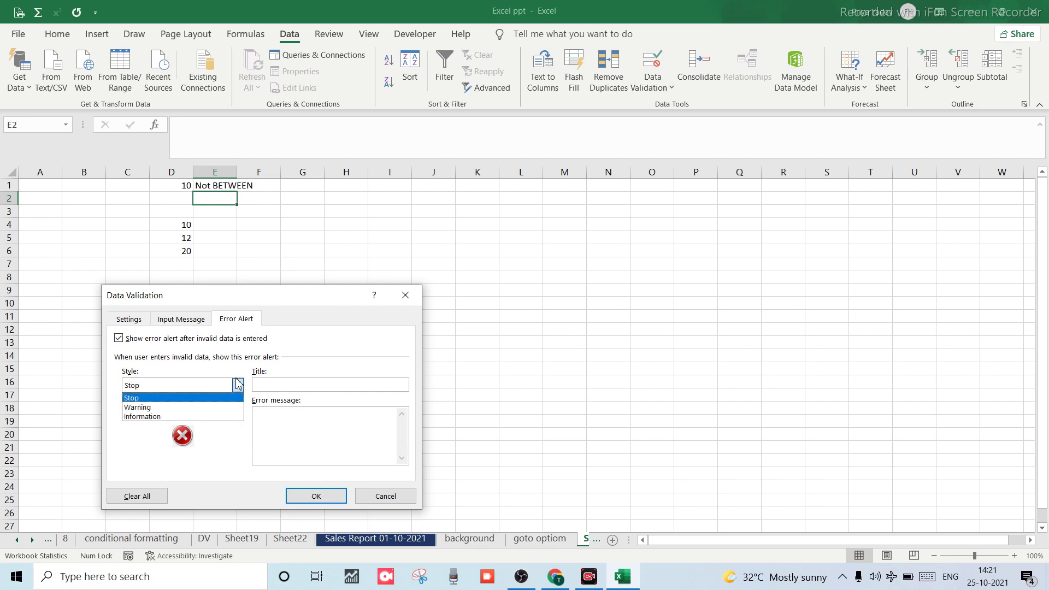
pyautogui.click(138, 408)
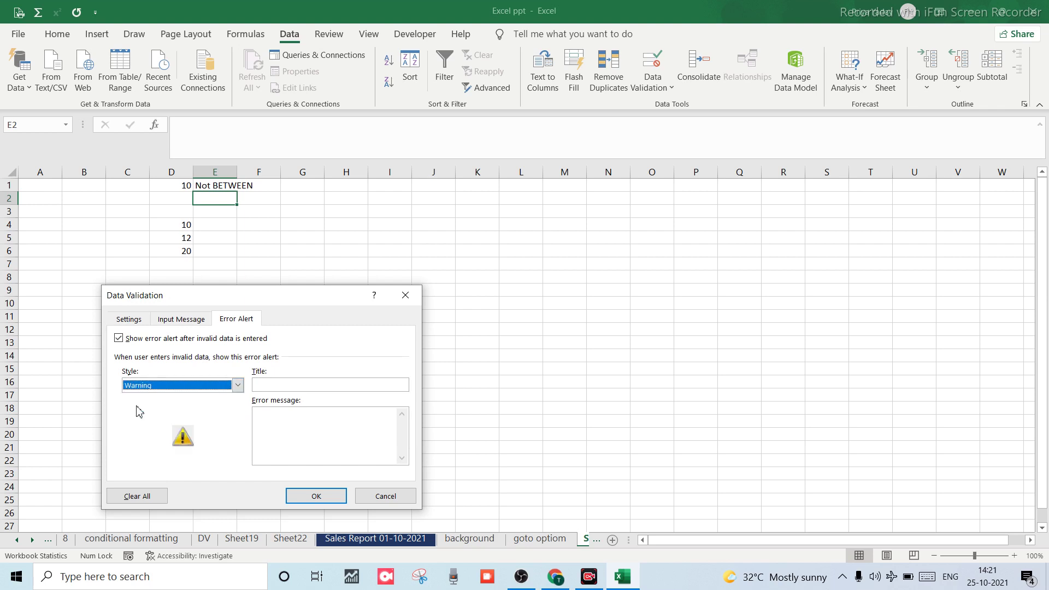
pyautogui.click(301, 384)
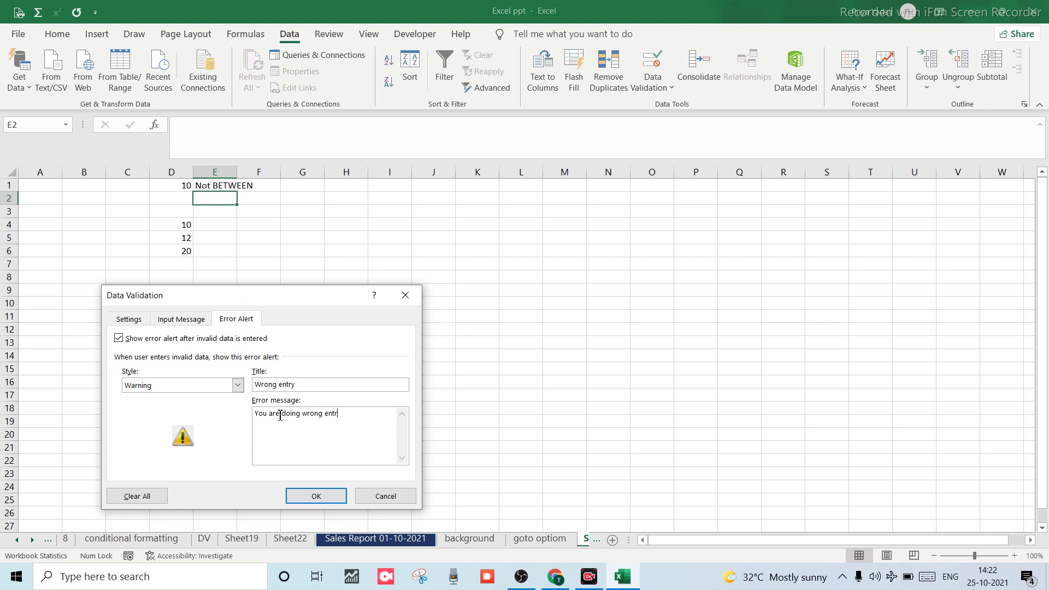
pyautogui.click(322, 495)
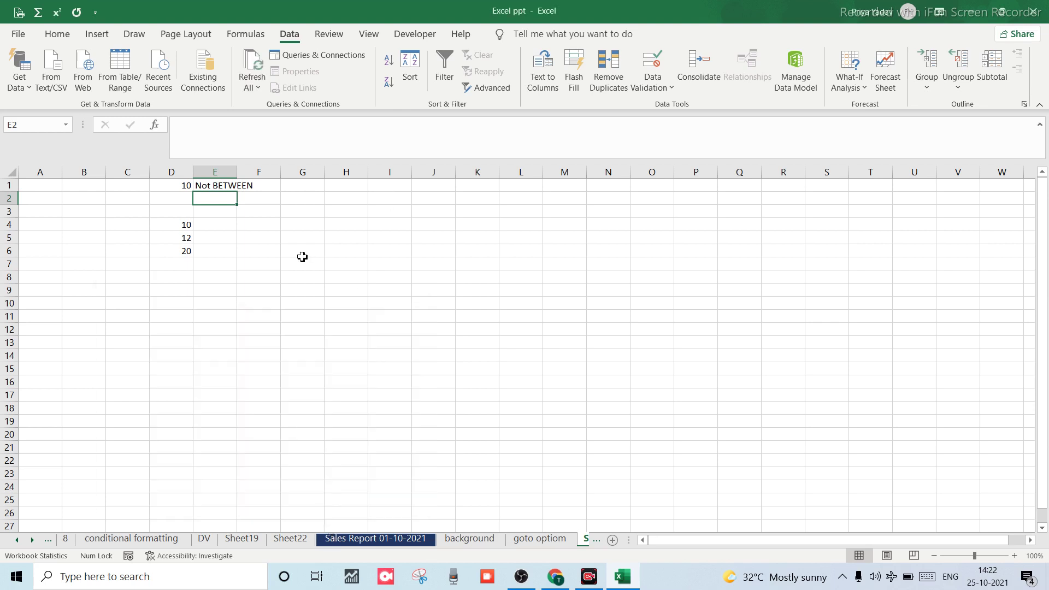
# Test 11 in E2 and 10 in E4, cancelling both rejected entries.
pyautogui.moveTo(302, 252); pyautogui.dragTo(257, 251)
pyautogui.moveTo(242, 204); pyautogui.dragTo(229, 204)
pyautogui.click(231, 205)
pyautogui.write('11')
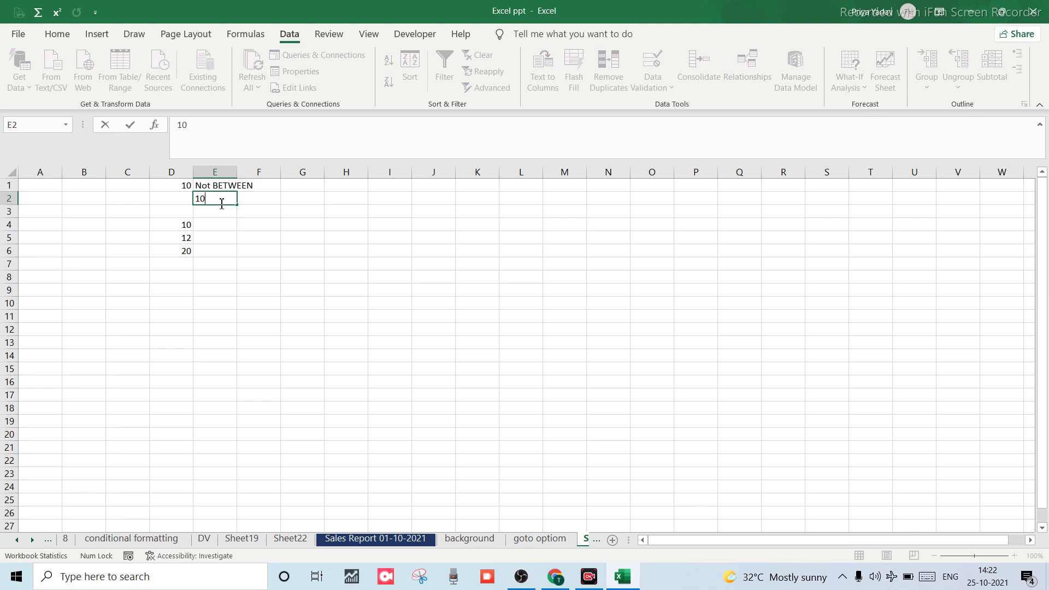
pyautogui.press('Return')
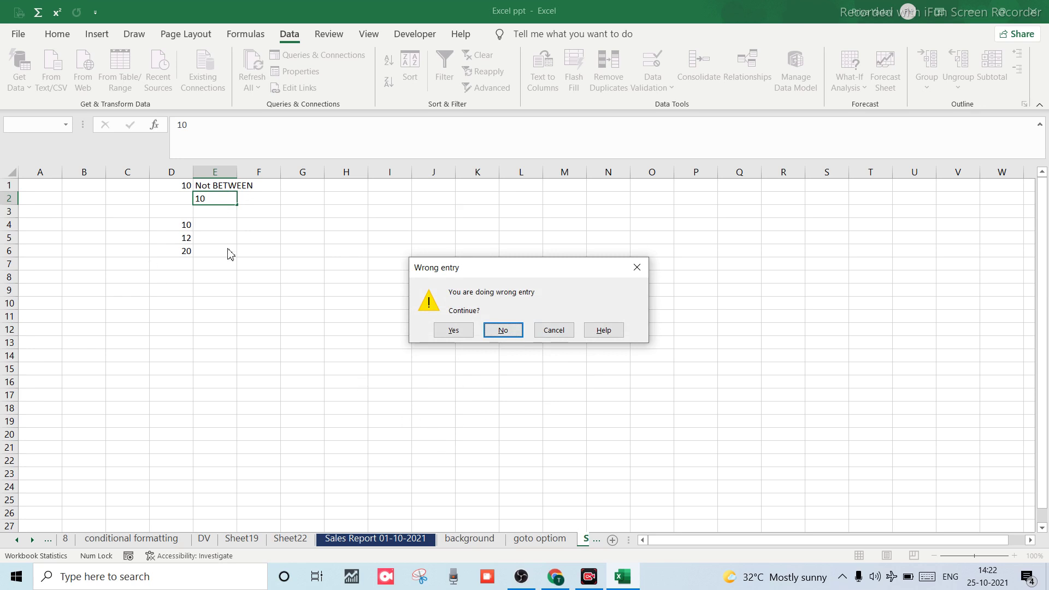
pyautogui.click(550, 335)
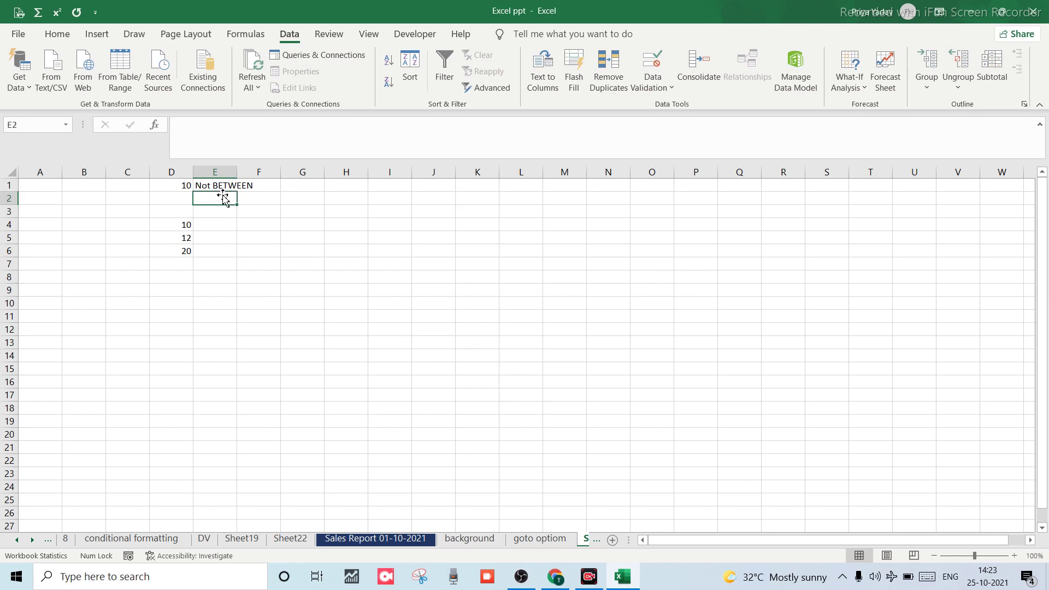
pyautogui.click(212, 224)
pyautogui.write('10')
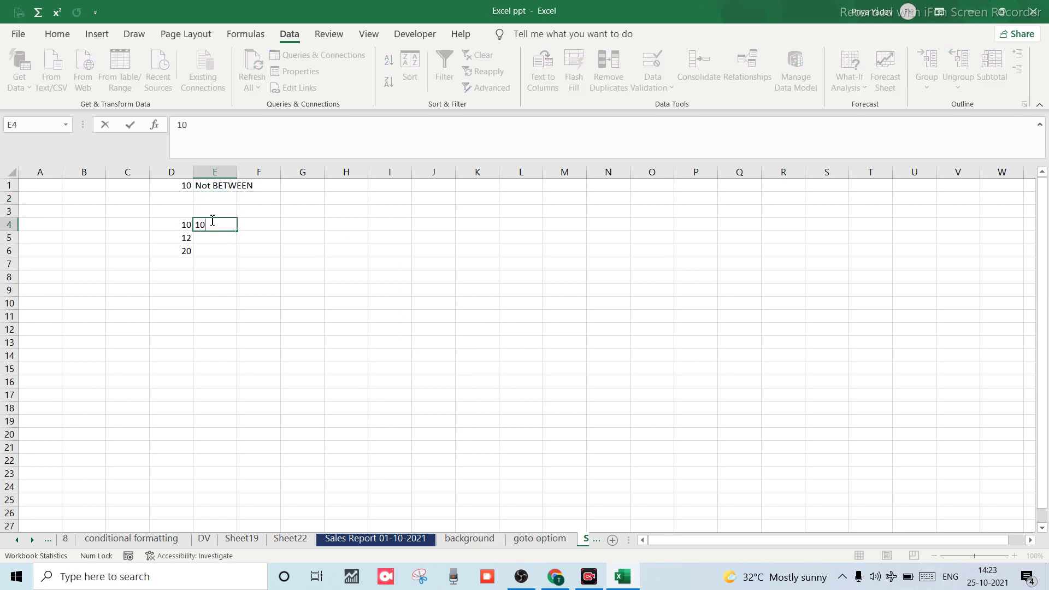
pyautogui.press('Return')
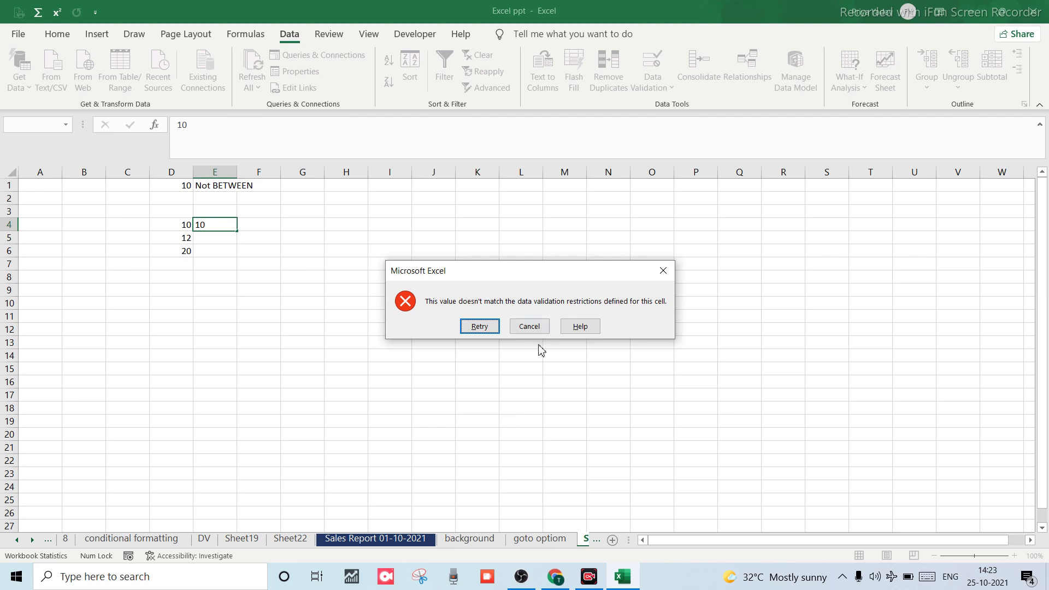
pyautogui.click(663, 272)
# Retest E2 with 0 and then 10, cancelling the warning each time.
pyautogui.click(234, 201)
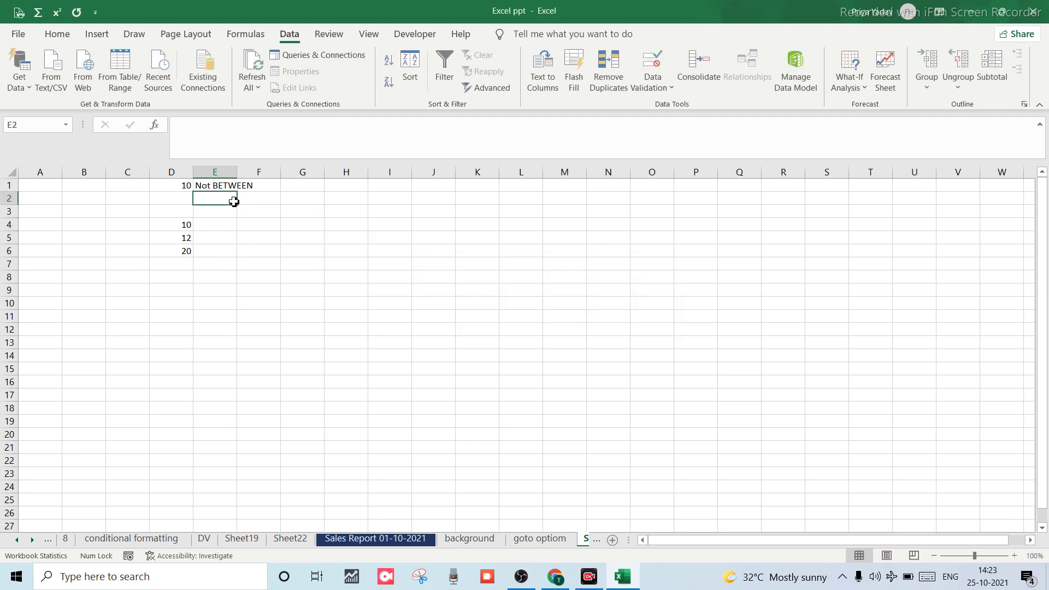
pyautogui.write('0')
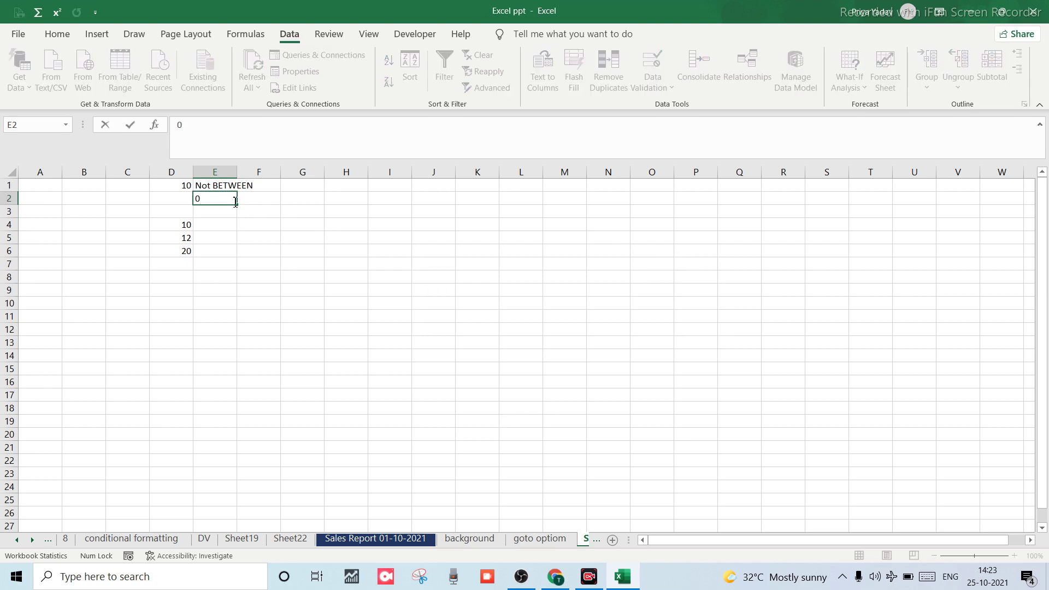
pyautogui.press('Return')
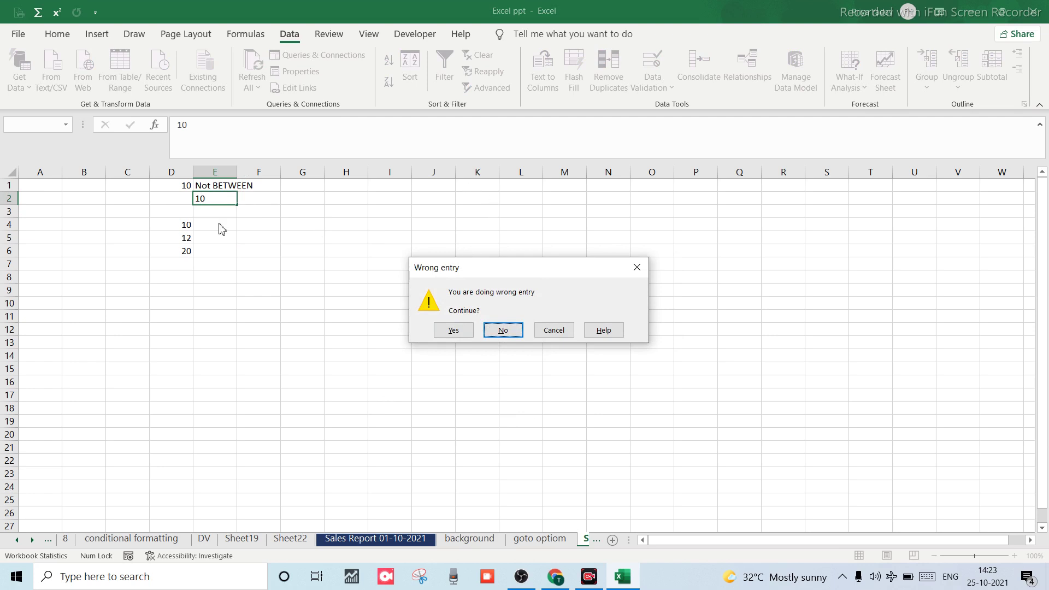
pyautogui.click(554, 331)
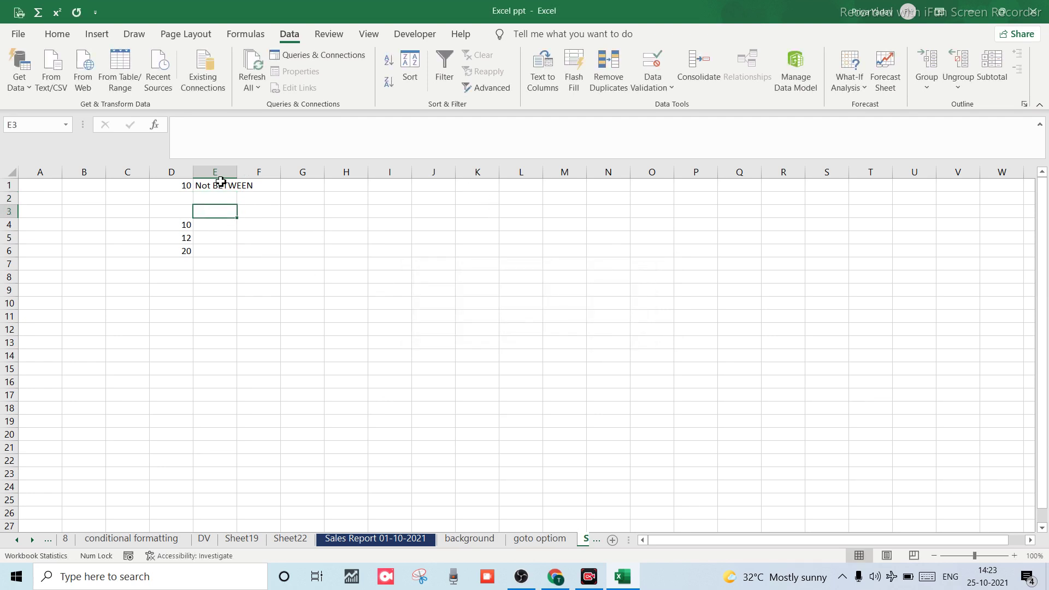
pyautogui.click(217, 199)
pyautogui.write('10')
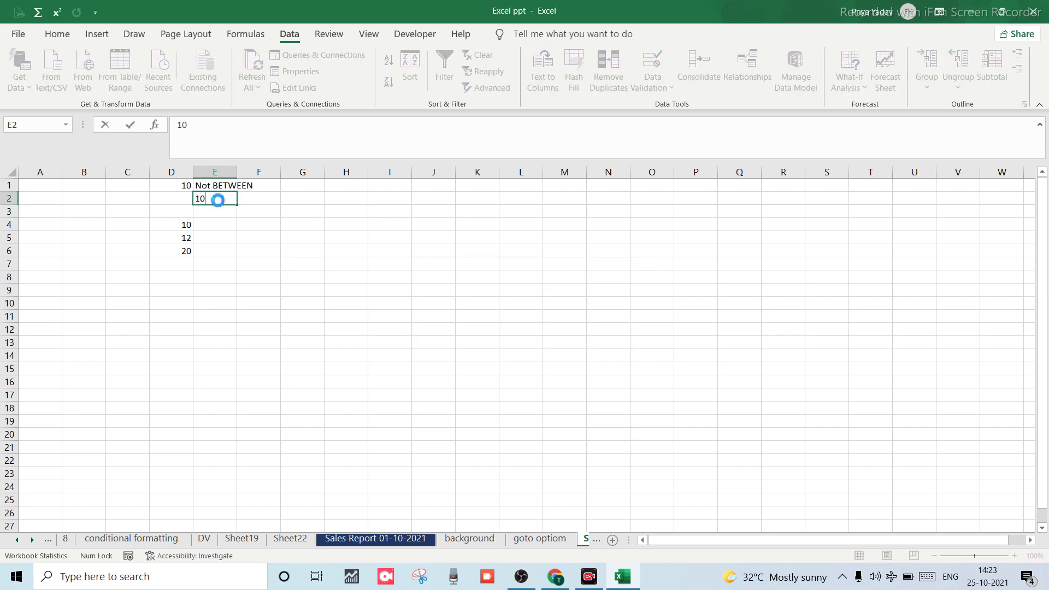
pyautogui.press('Return')
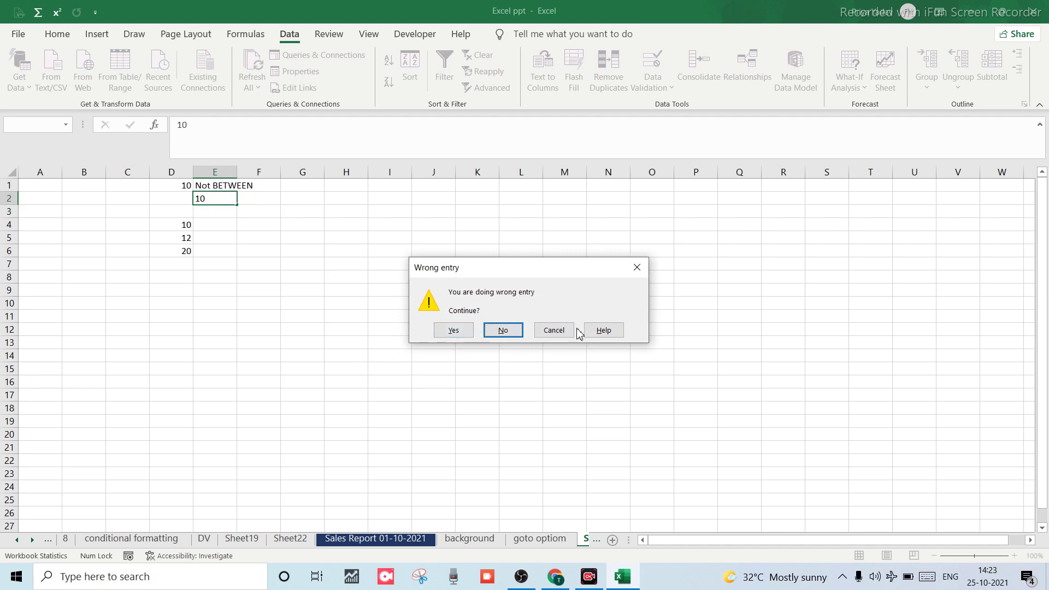
pyautogui.click(553, 330)
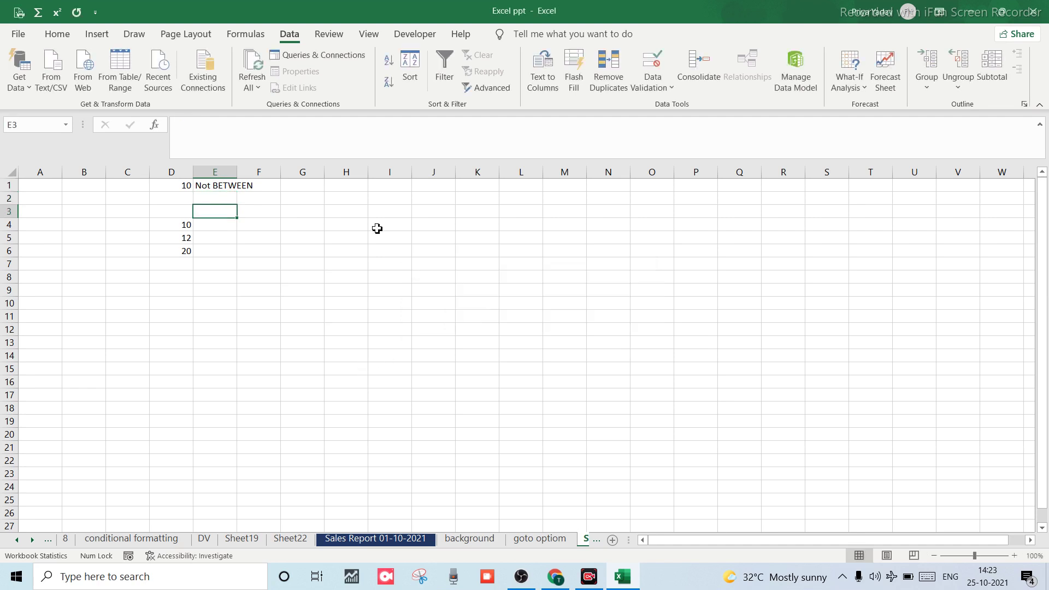
# Fill E2's rule down to row 27 and verify 10 in E20 triggers the warning.
pyautogui.click(224, 201)
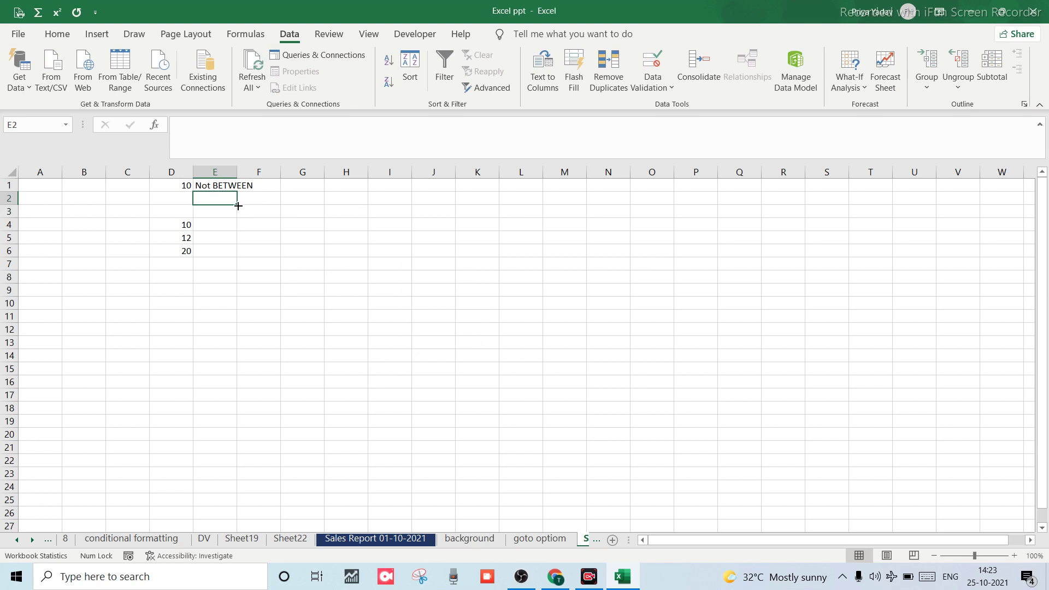
pyautogui.moveTo(238, 206); pyautogui.dragTo(247, 534)
pyautogui.click(219, 433)
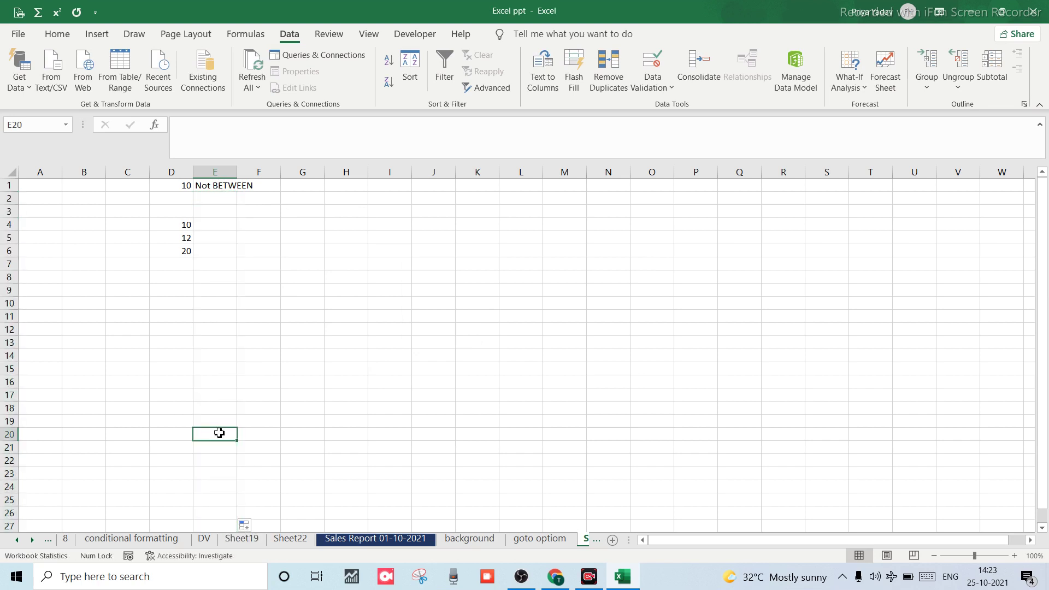
pyautogui.write('10')
pyautogui.press('Return')
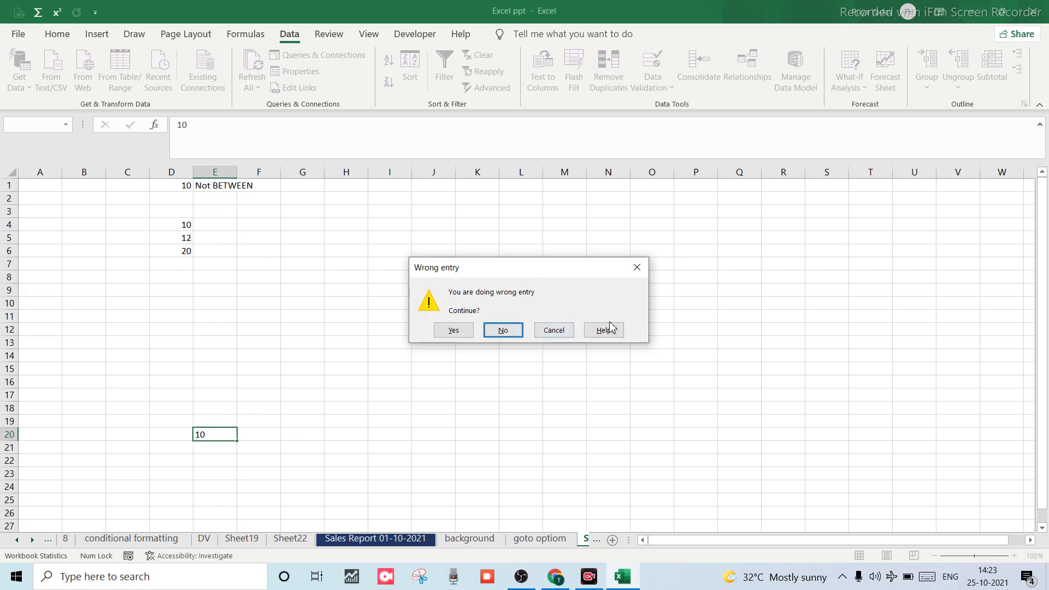
pyautogui.click(638, 268)
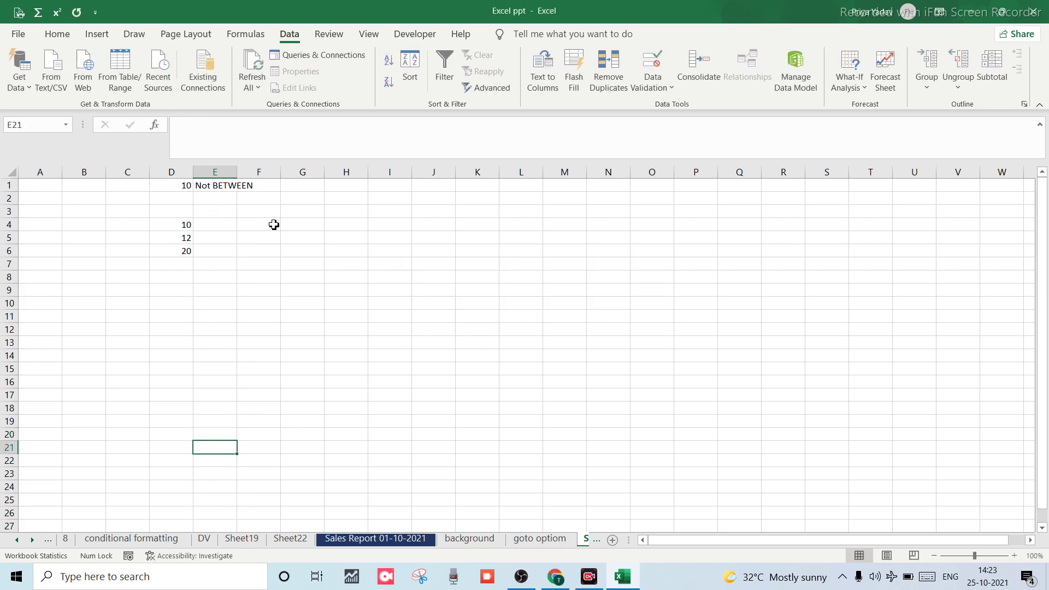
# Auto-fit column E to show 'Not BETWEEN' and bring up validation for F1.
pyautogui.doubleClick(239, 168)
pyautogui.click(279, 185)
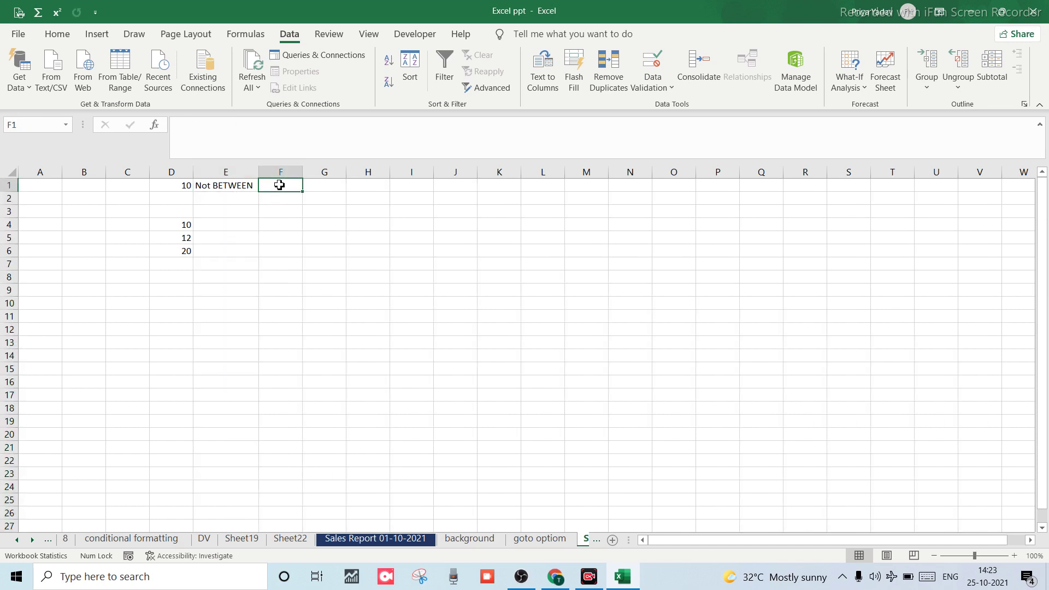
pyautogui.press('alt')
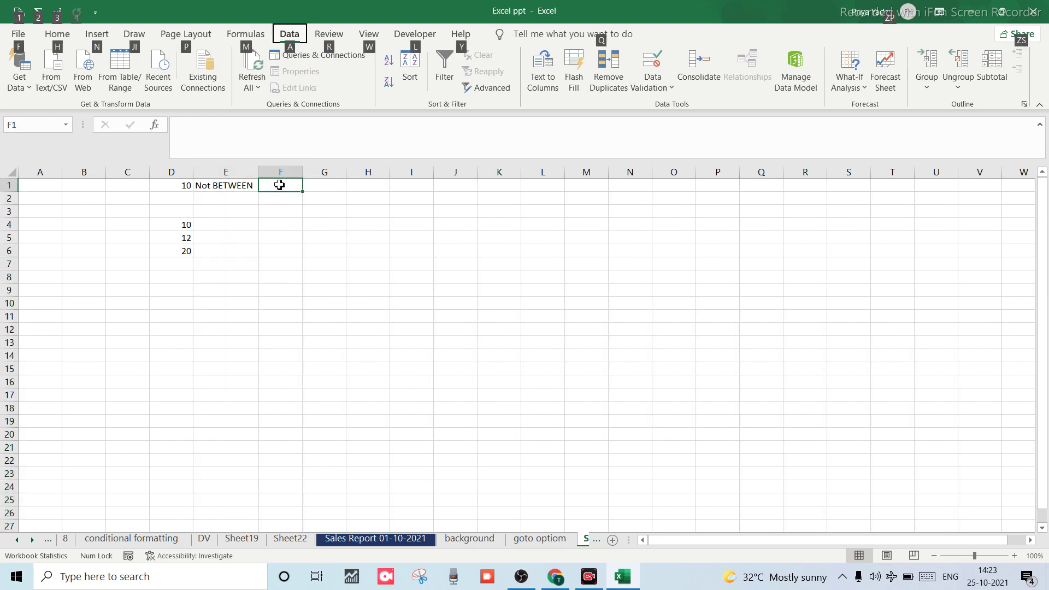
pyautogui.press('a')
pyautogui.press('v')
pyautogui.press('v')
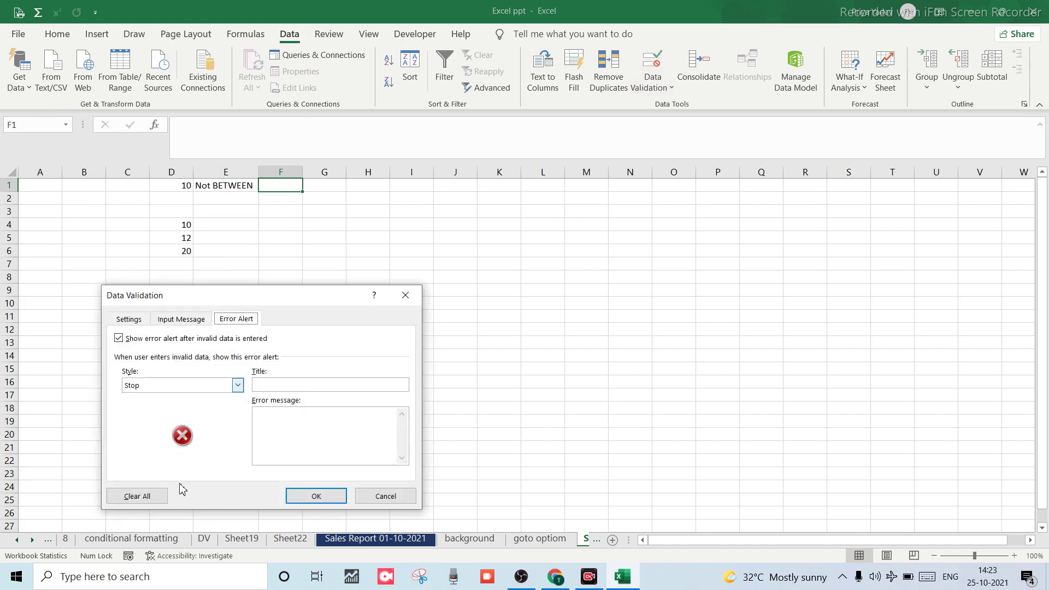
# Restrict F1 to a whole number equal to 10.
pyautogui.click(139, 320)
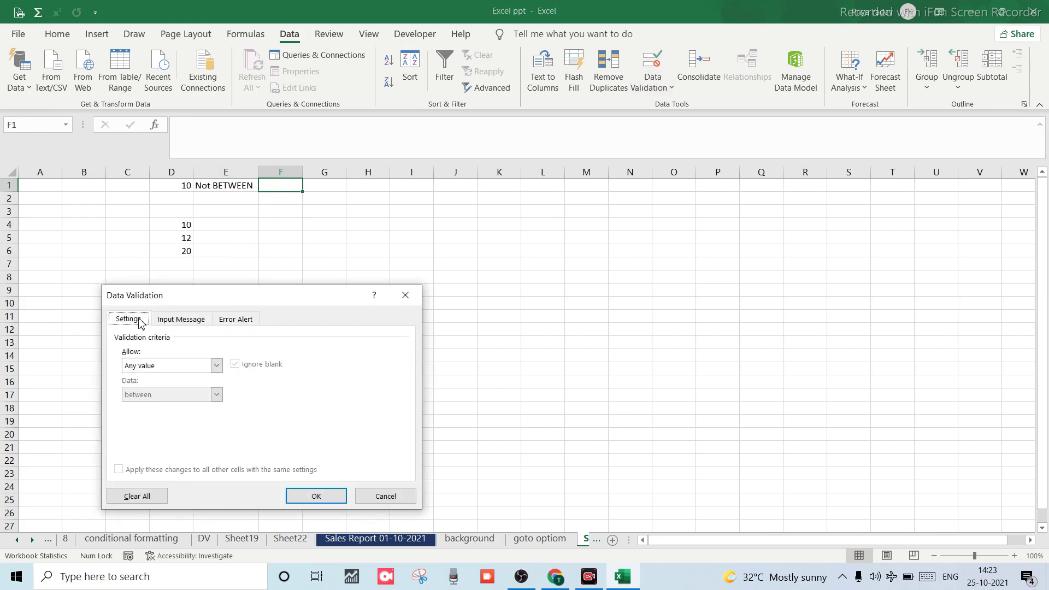
pyautogui.click(217, 365)
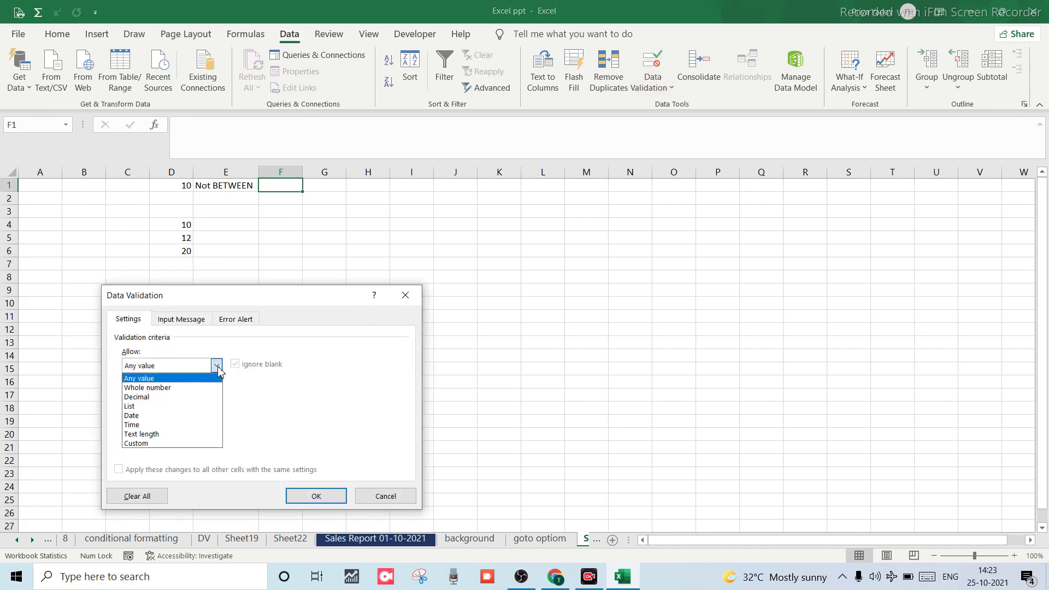
pyautogui.click(160, 389)
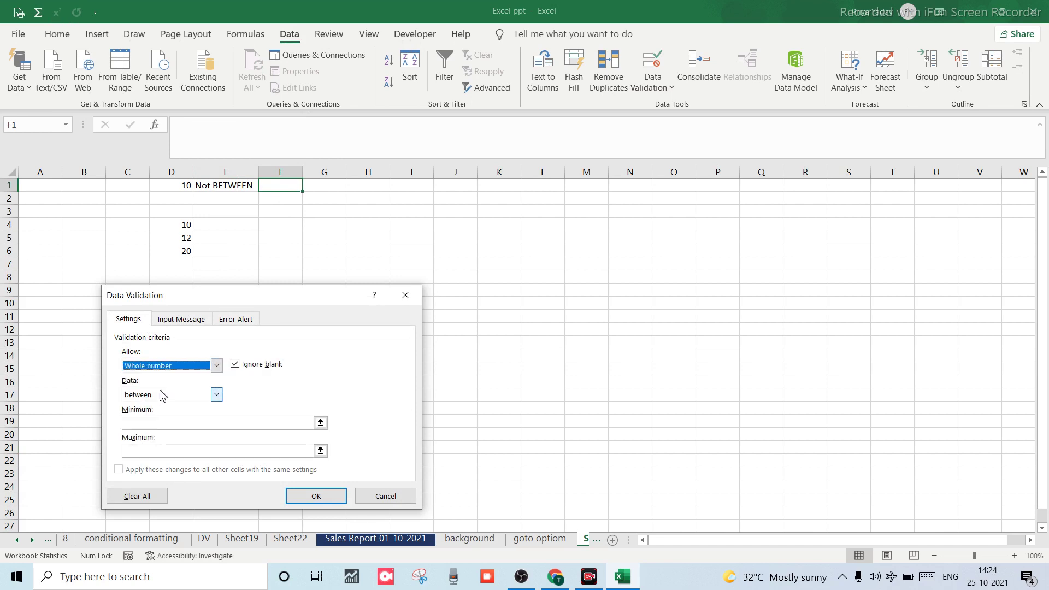
pyautogui.click(216, 395)
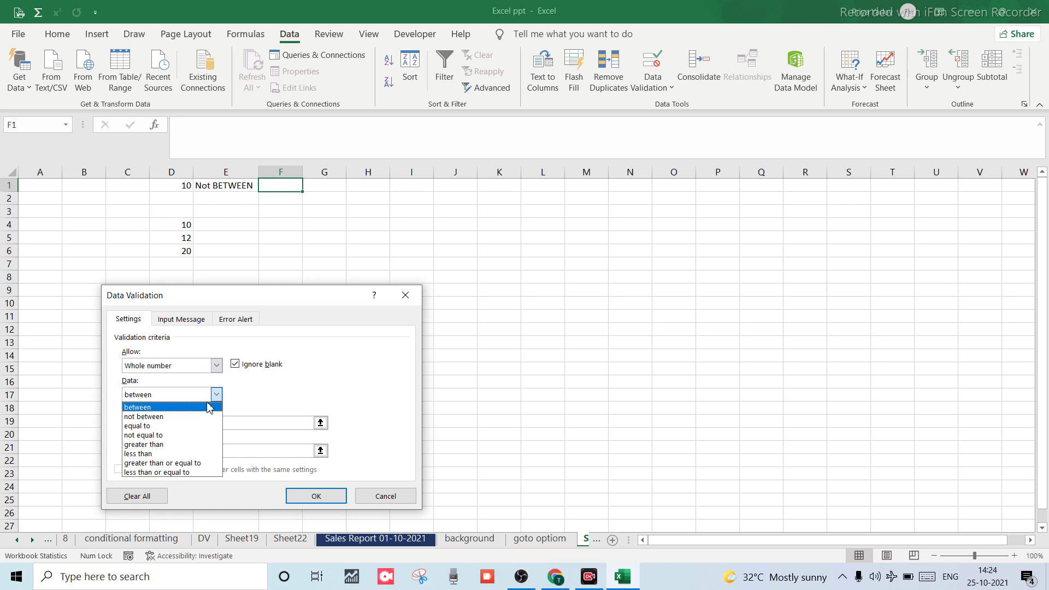
pyautogui.click(143, 426)
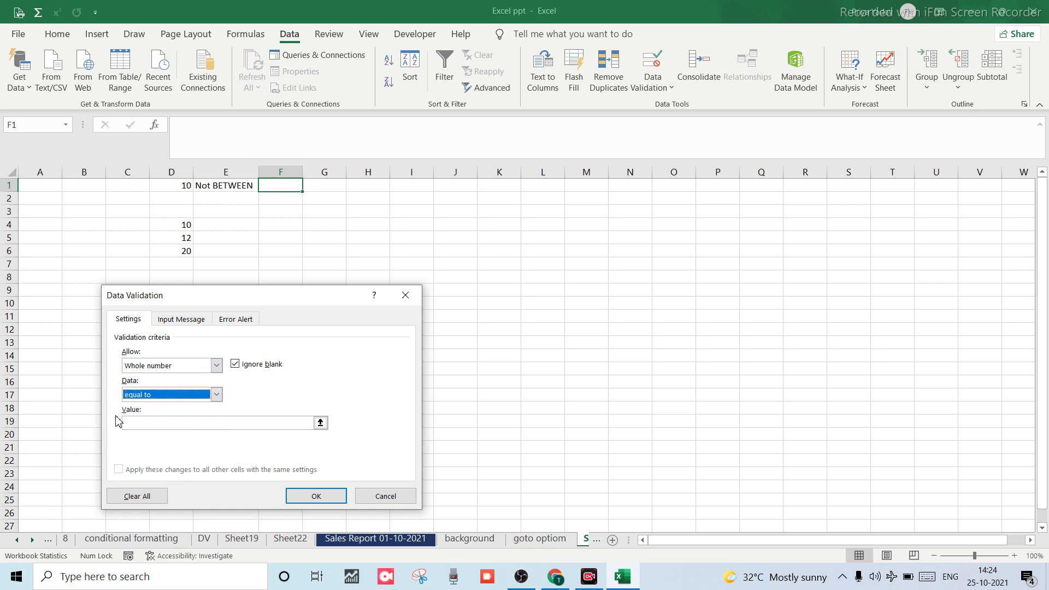
pyautogui.click(173, 424)
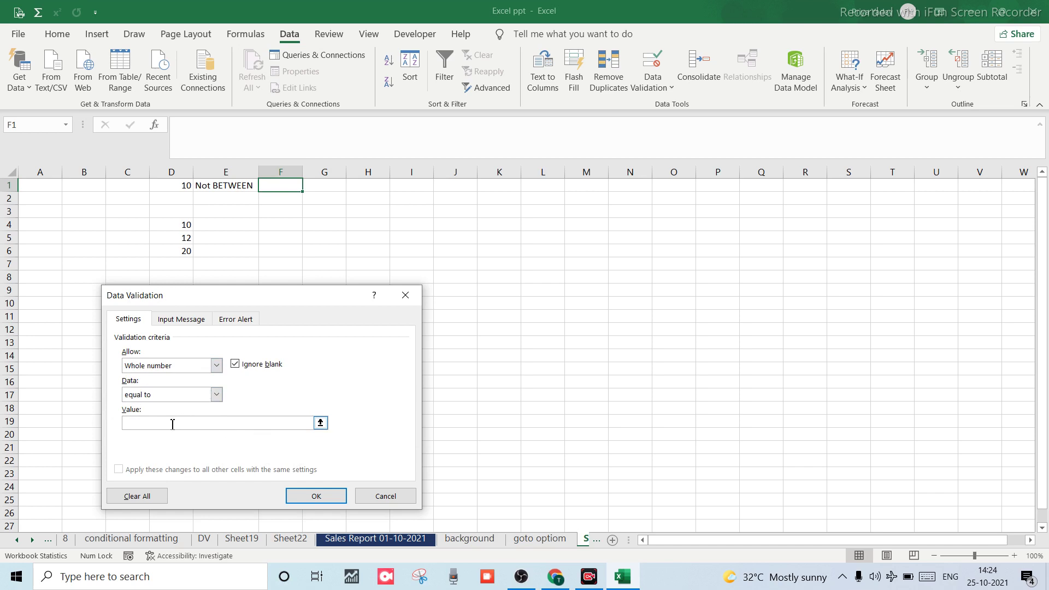
pyautogui.click(313, 498)
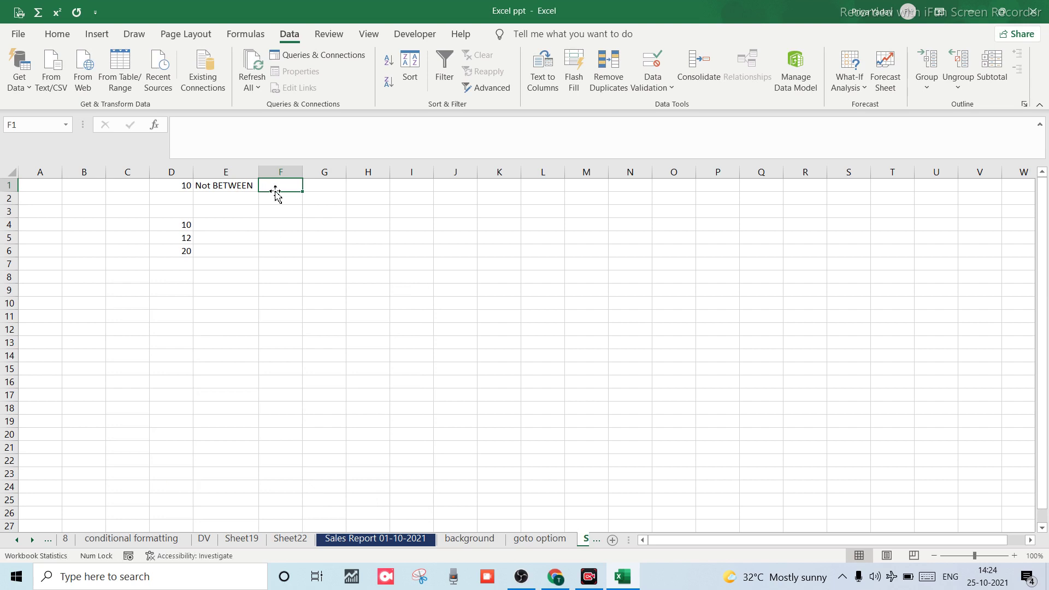
# Enter 'e' in F1 to test the rule, then cancel the rejected entry.
pyautogui.write('e')
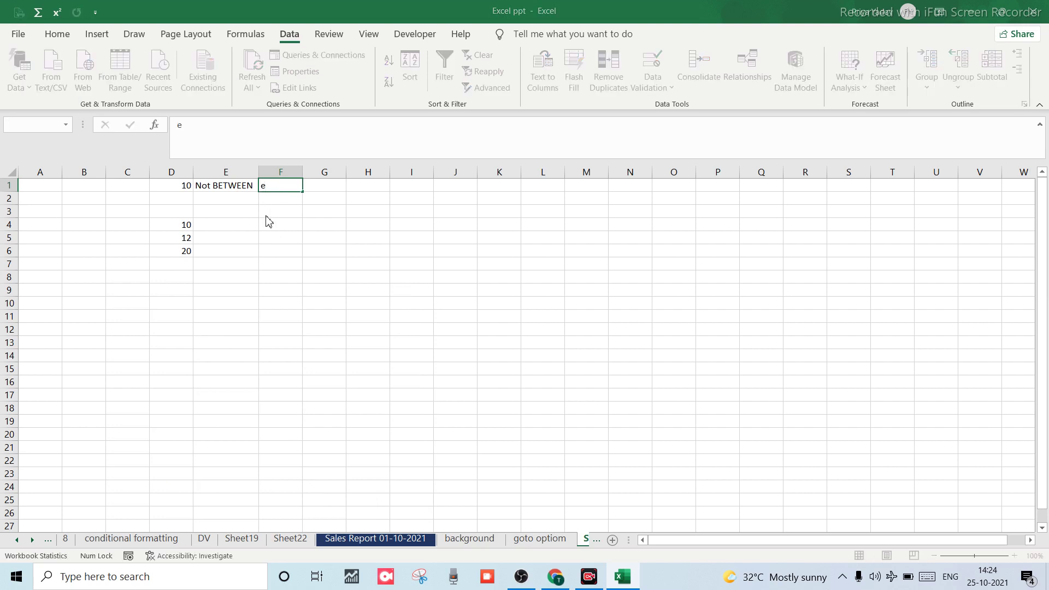
pyautogui.press('Return')
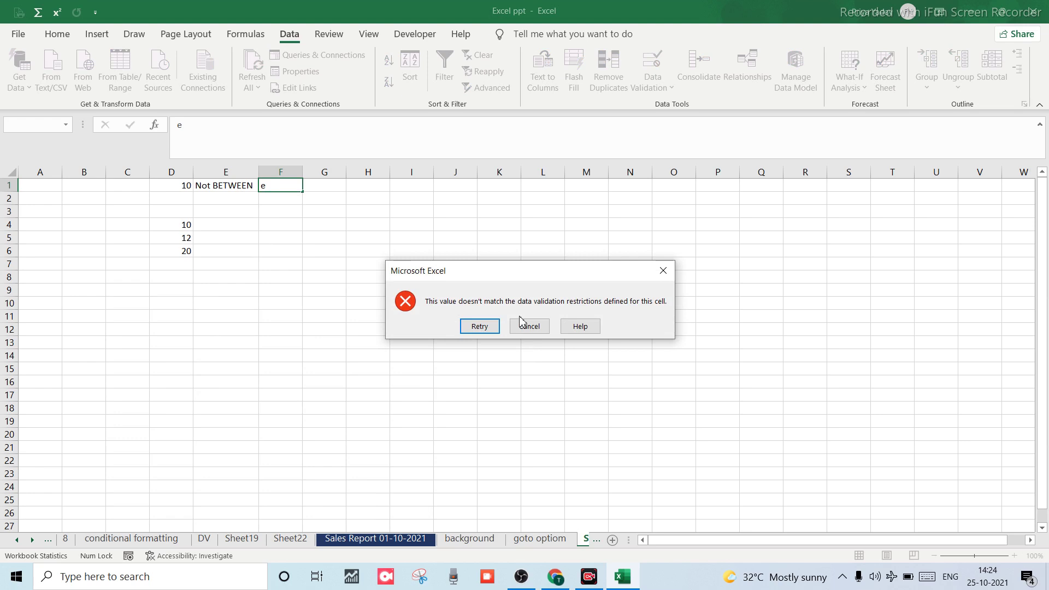
pyautogui.click(528, 326)
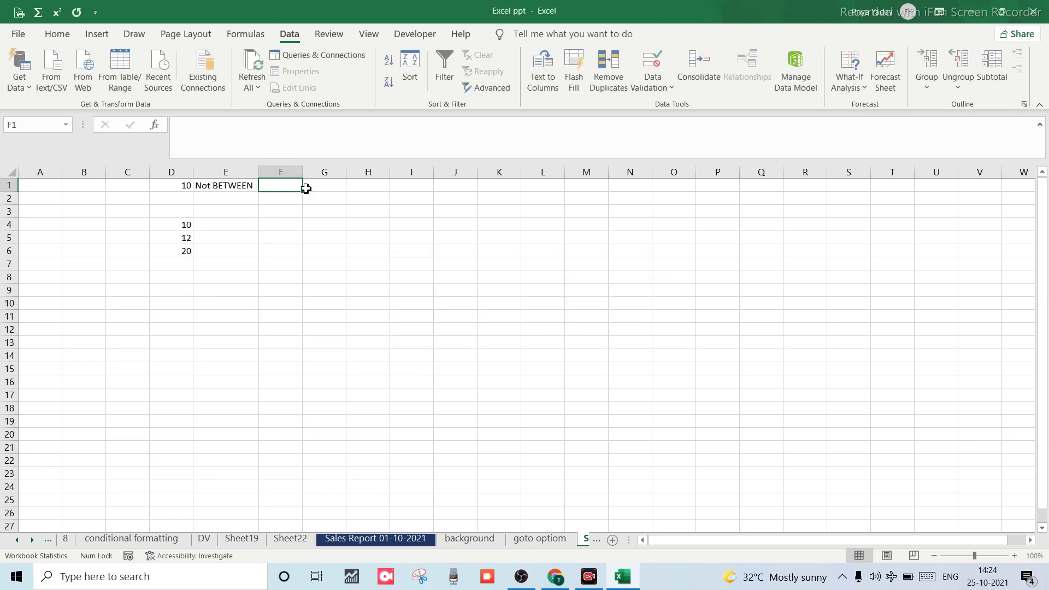
# Fill F1, F2 and F3 with 10, 10 and 11.
pyautogui.write('10')
pyautogui.press('Return')
pyautogui.write('1')
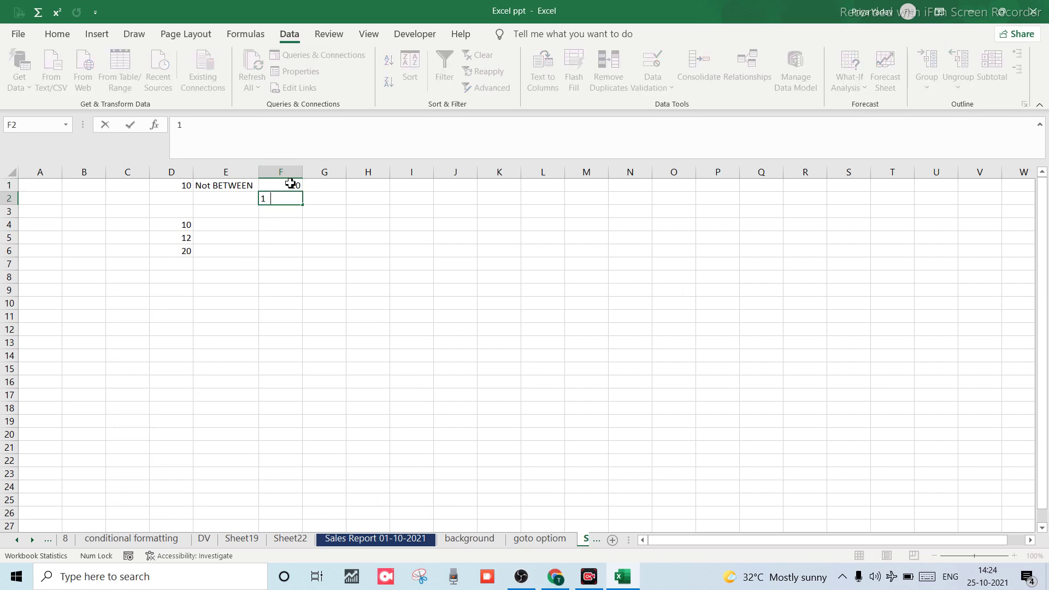
pyautogui.press('Return')
pyautogui.write('11')
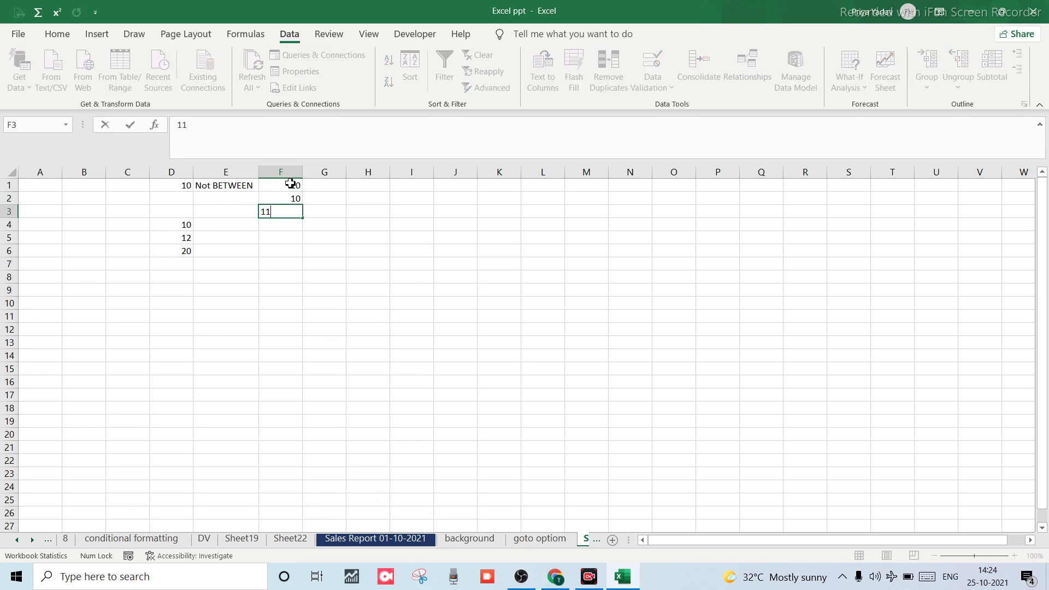
pyautogui.press('Return')
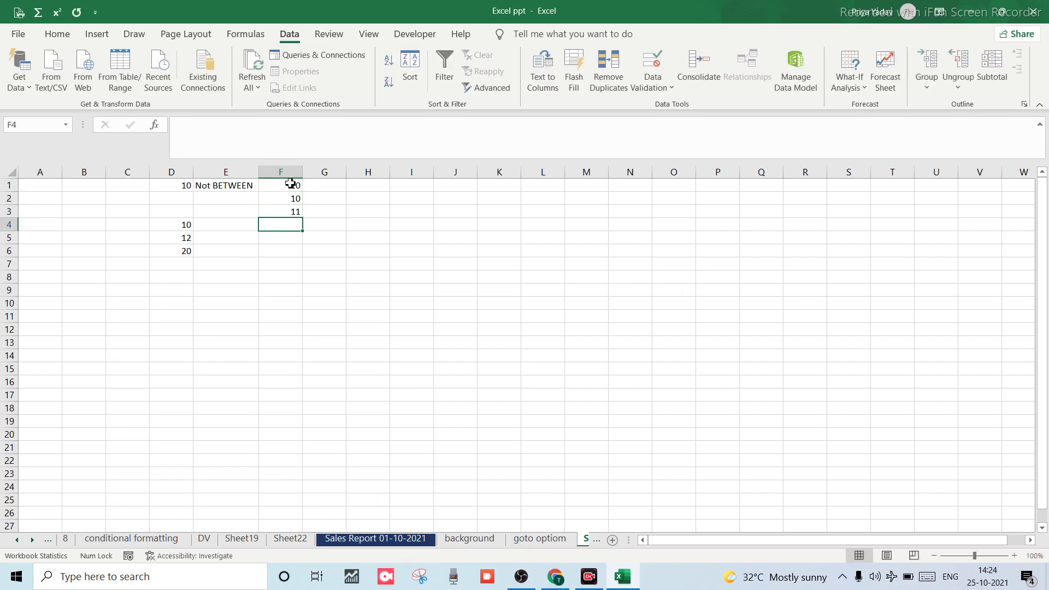
# Change F1 to 11 and confirm the validation error rejects it.
pyautogui.press('Up')
pyautogui.press('Up')
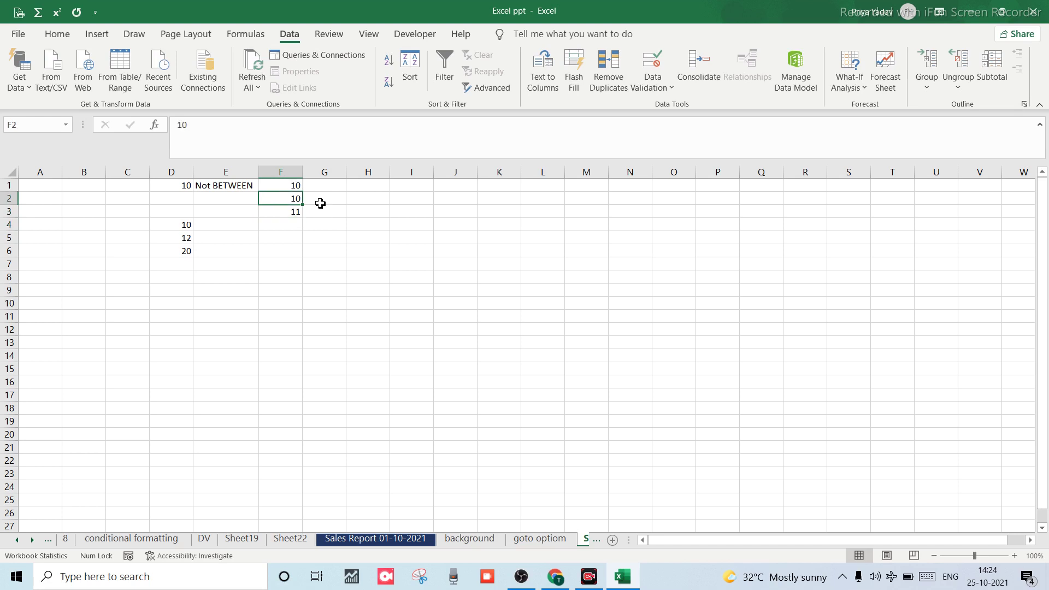
pyautogui.click(299, 186)
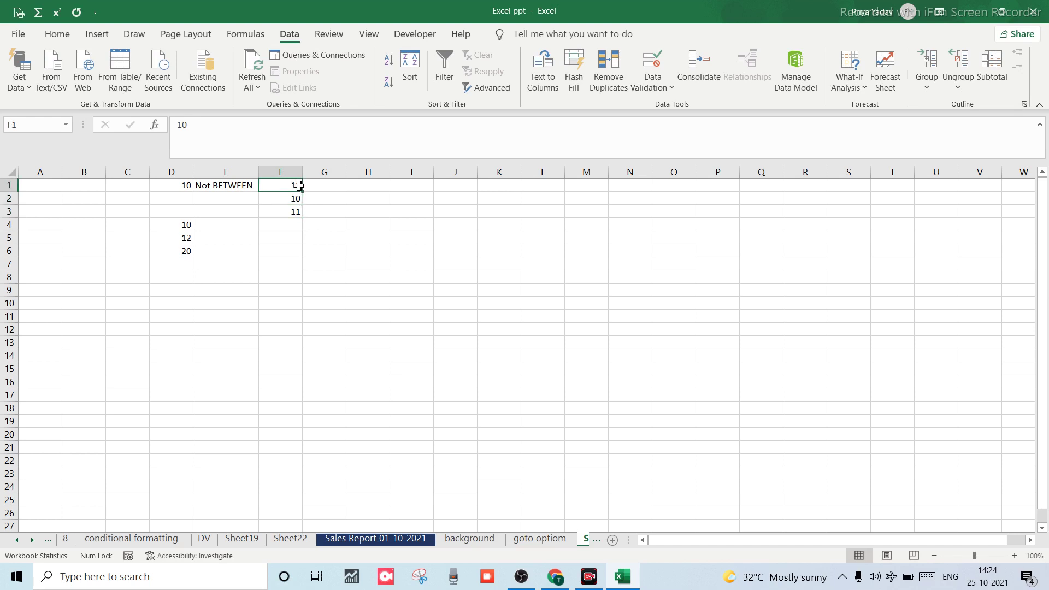
pyautogui.doubleClick(299, 186)
pyautogui.write('1')
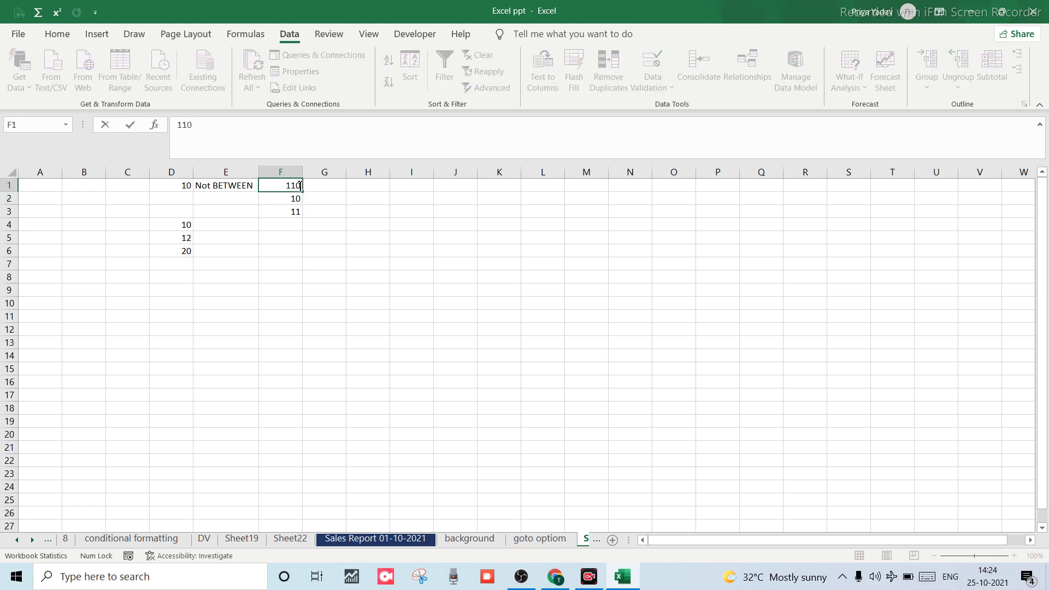
pyautogui.press('BackSpace')
pyautogui.press('BackSpace')
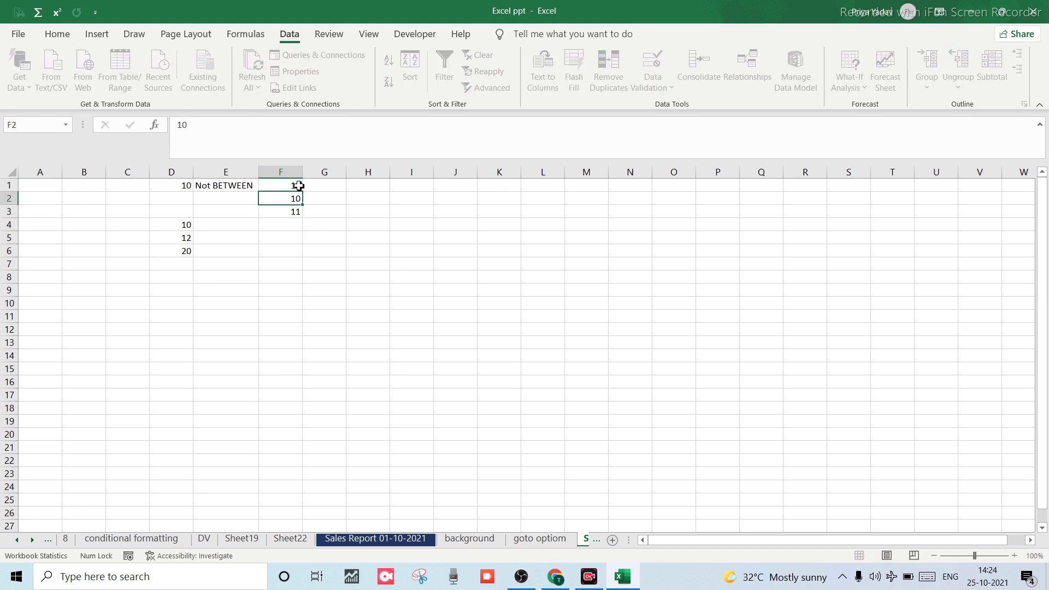
pyautogui.hotkey('ctrl', 'Return')
pyautogui.write('11')
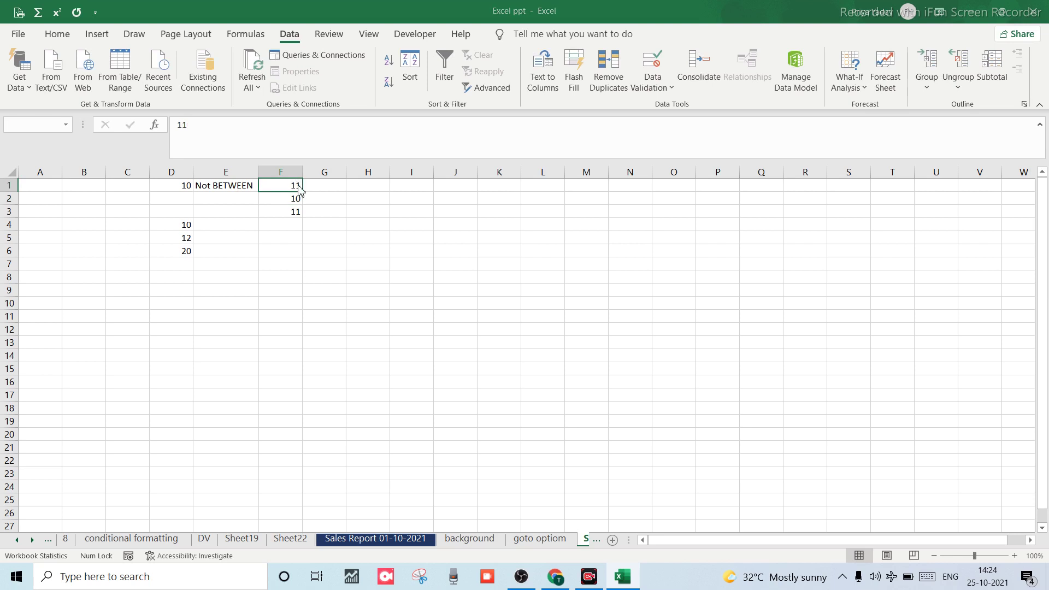
pyautogui.press('Return')
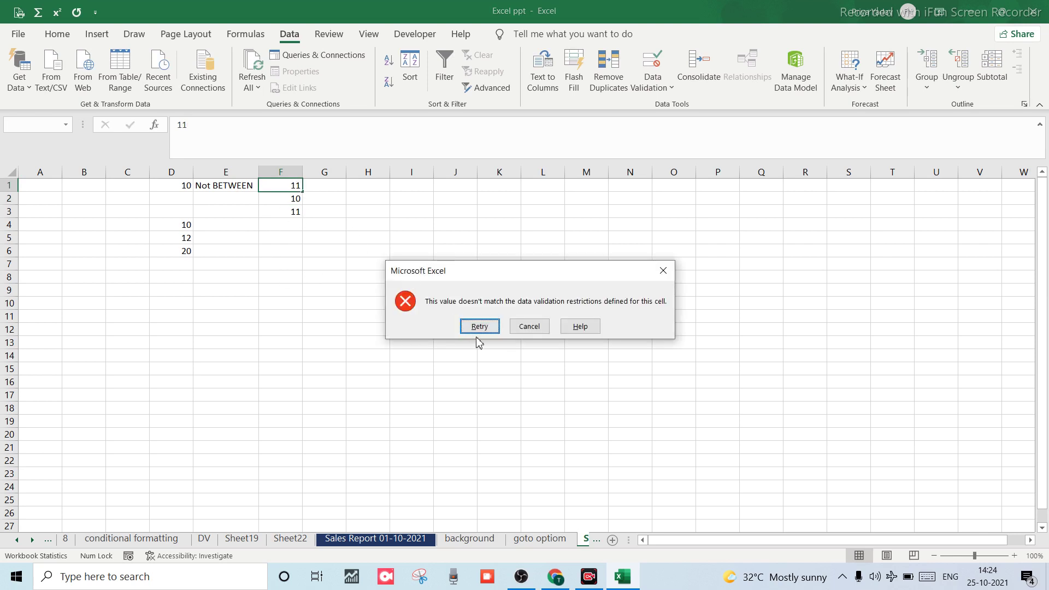
pyautogui.click(478, 330)
# Replace F1's contents with the formula =E2.
pyautogui.write('=')
pyautogui.press('Down')
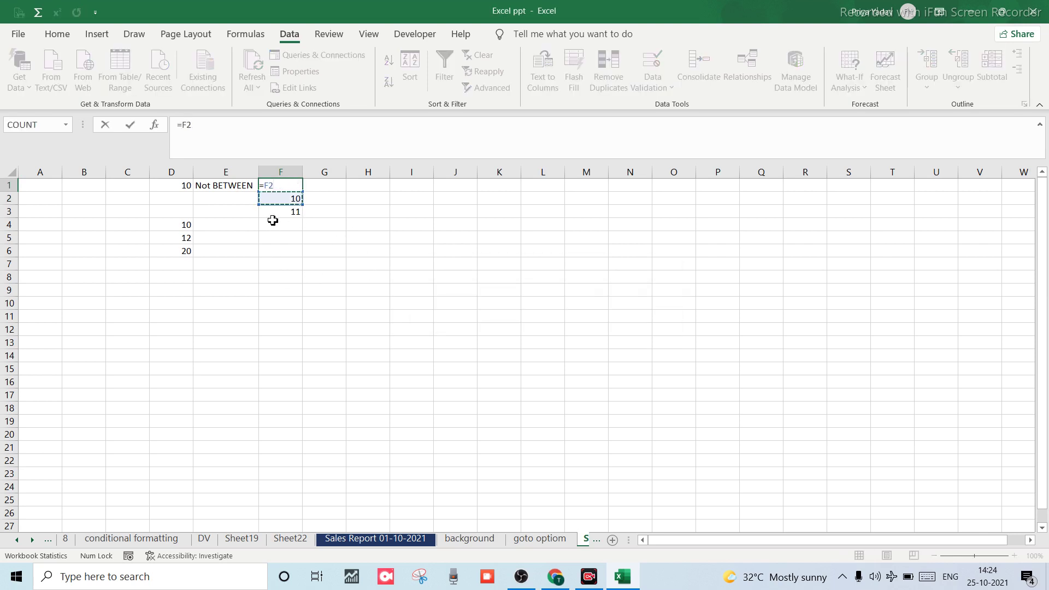
pyautogui.press('Down')
pyautogui.press('Down')
pyautogui.press('Down')
pyautogui.press('Down')
pyautogui.press('Down')
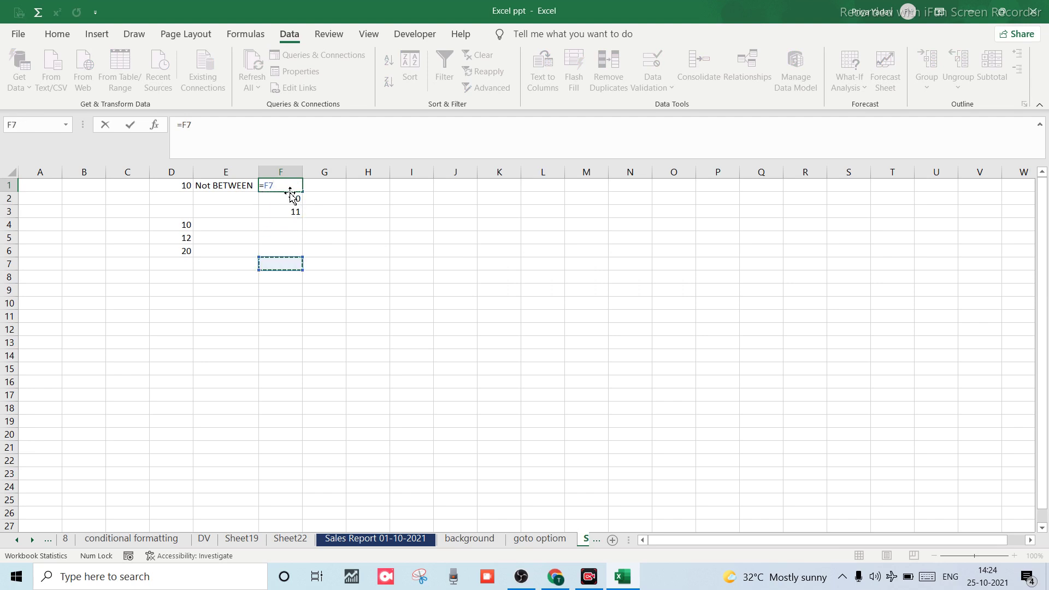
pyautogui.click(224, 197)
pyautogui.hotkey('ctrl', 'Return')
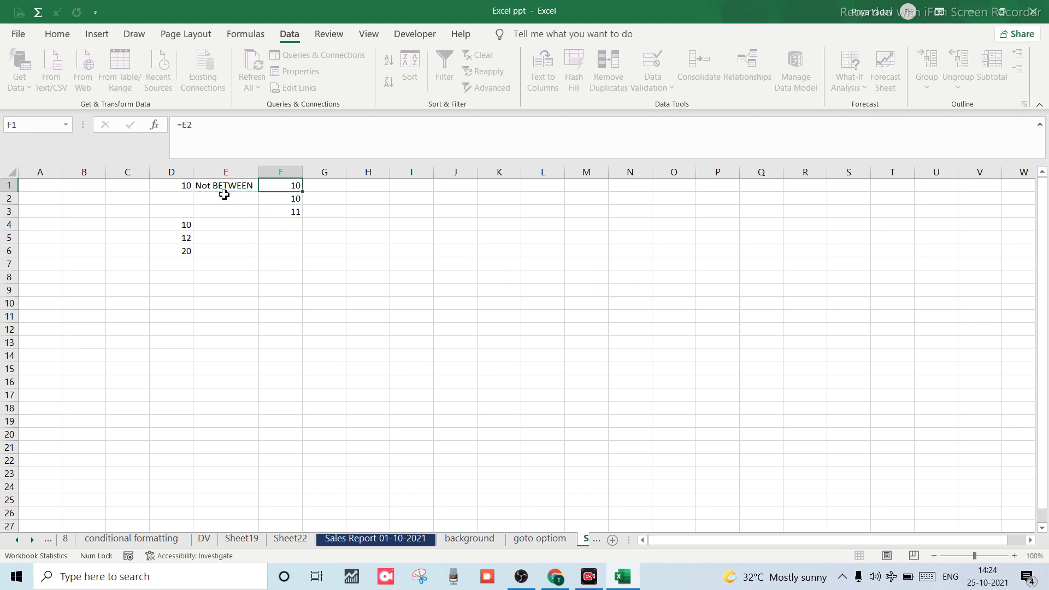
# Enter 12 in E2 and close the Wrong entry warning, discarding it.
pyautogui.click(225, 197)
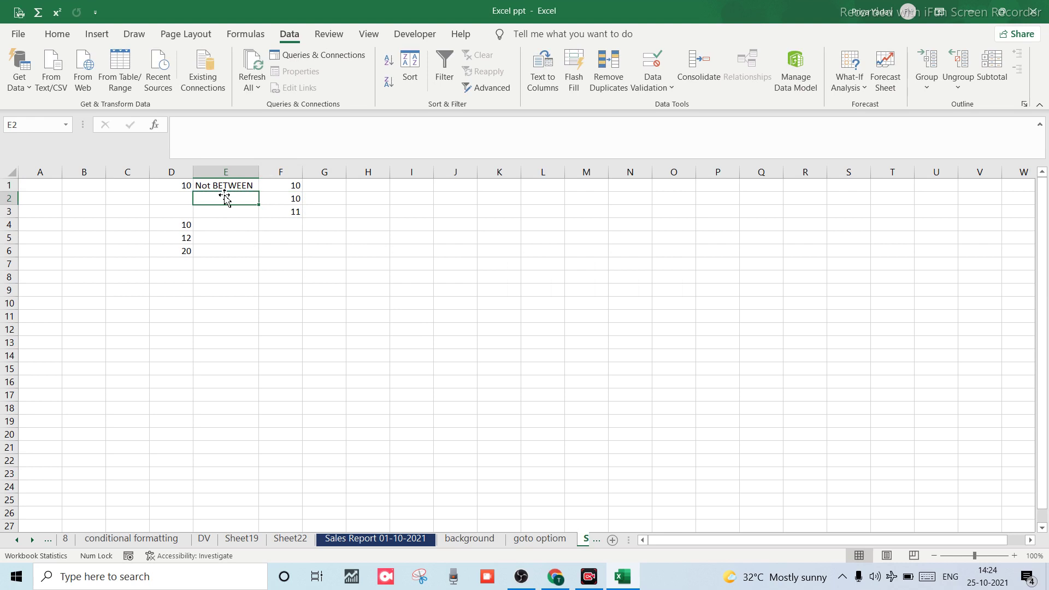
pyautogui.write('12')
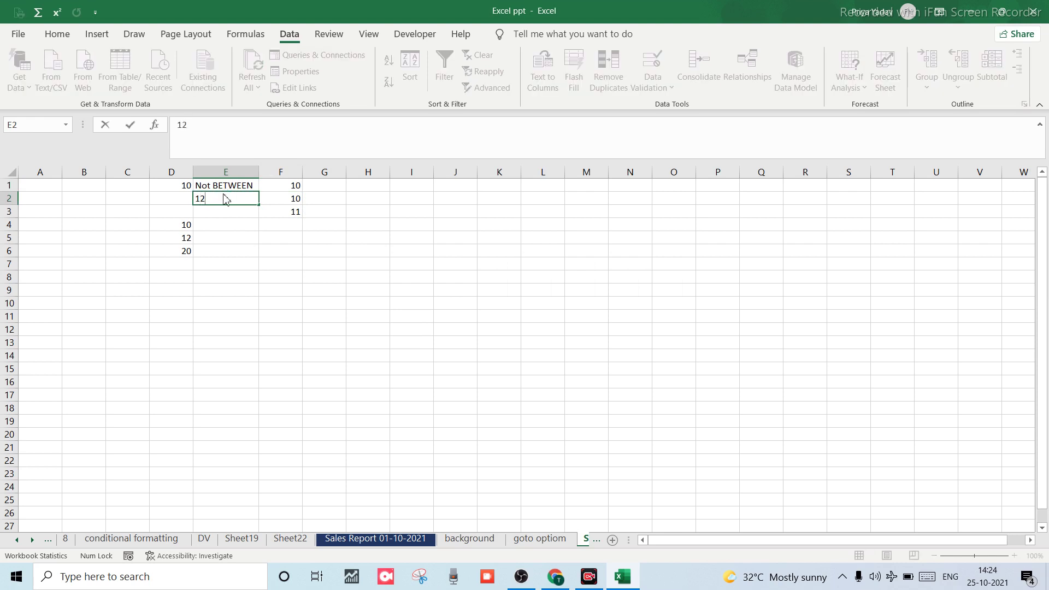
pyautogui.press('Return')
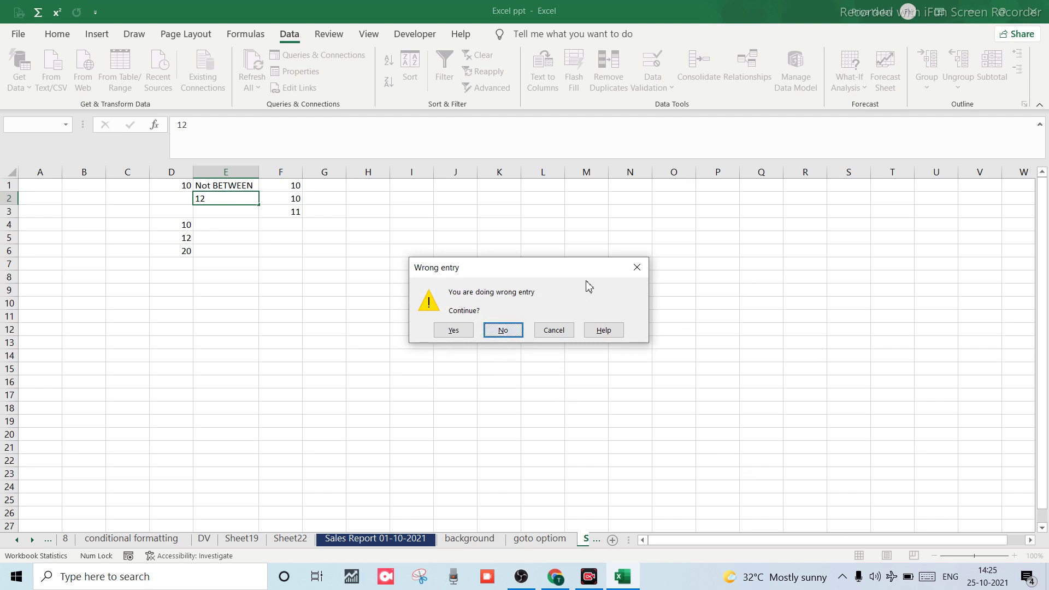
pyautogui.click(637, 269)
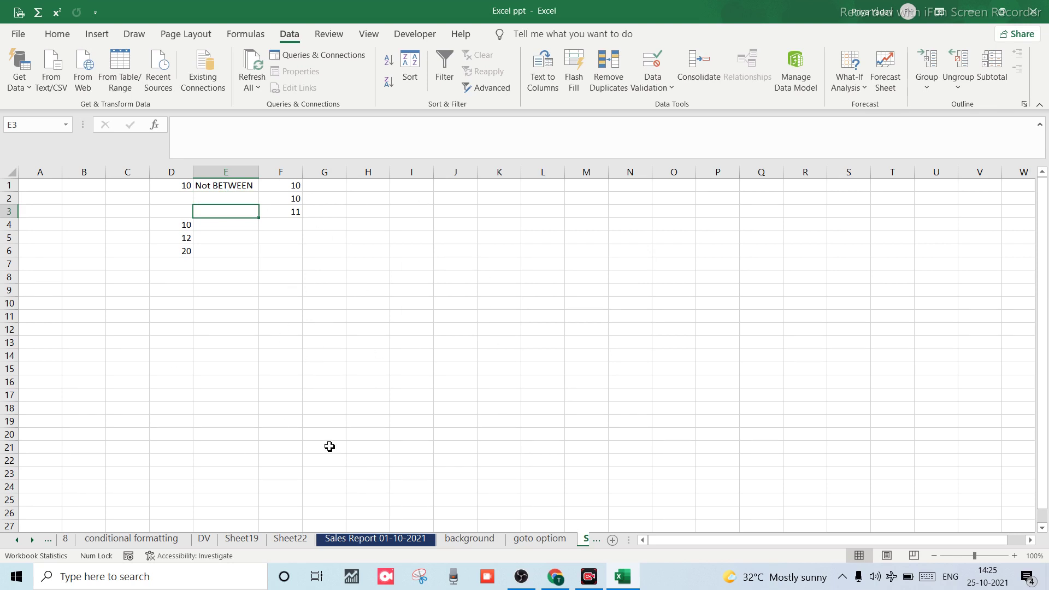
# Select the entire worksheet and open Data Validation for it.
pyautogui.click(68, 265)
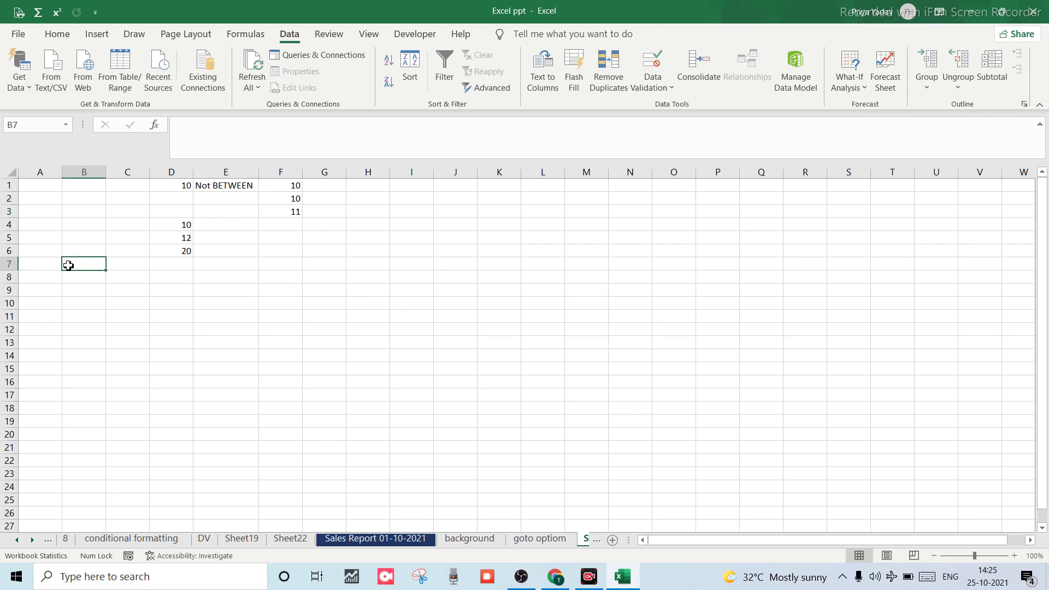
pyautogui.click(37, 189)
pyautogui.hotkey('ctrl', 'a')
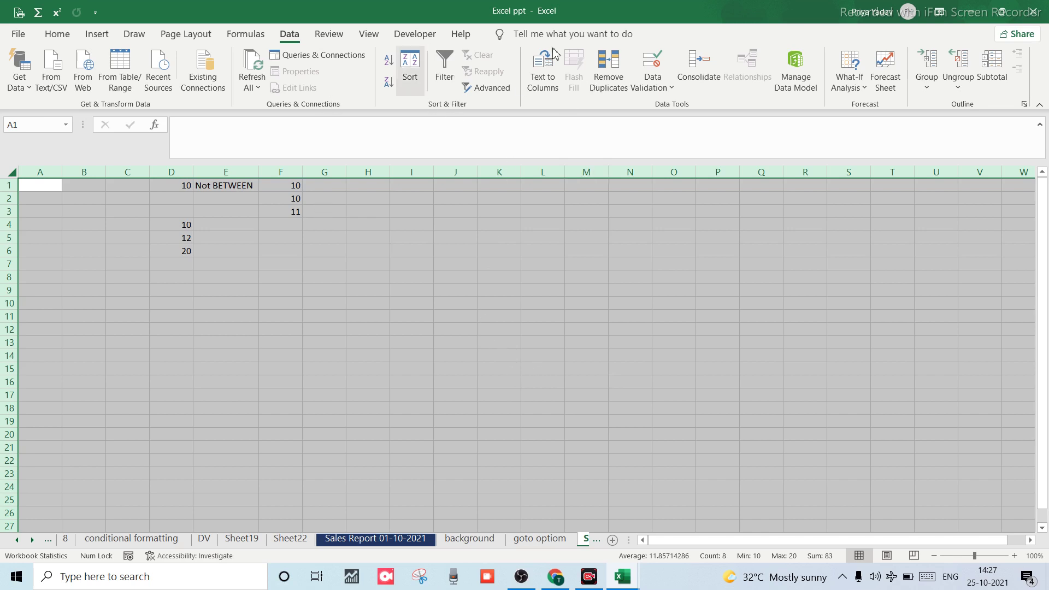
pyautogui.click(647, 87)
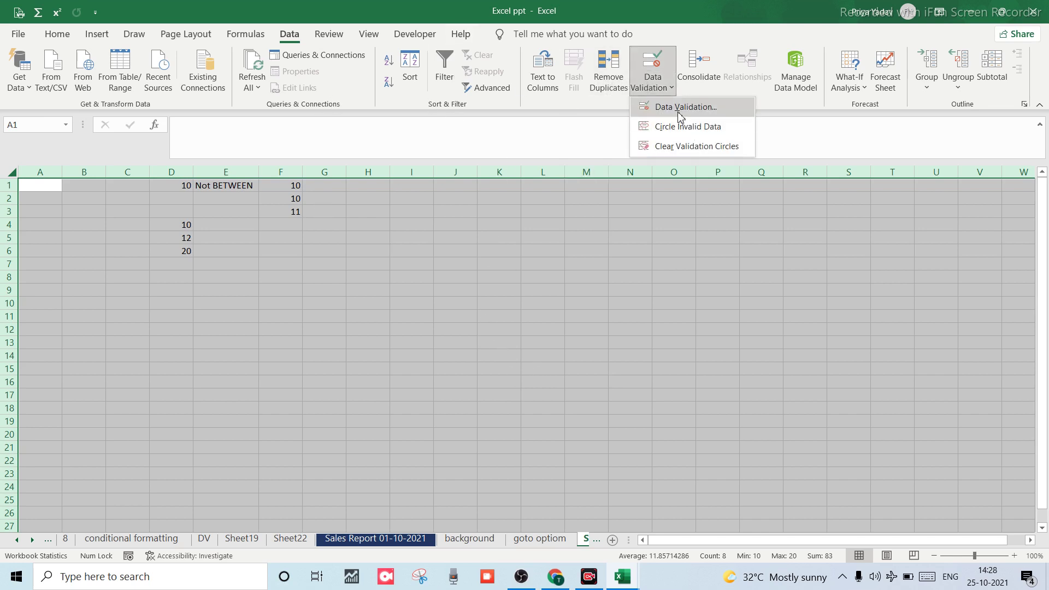
pyautogui.click(676, 113)
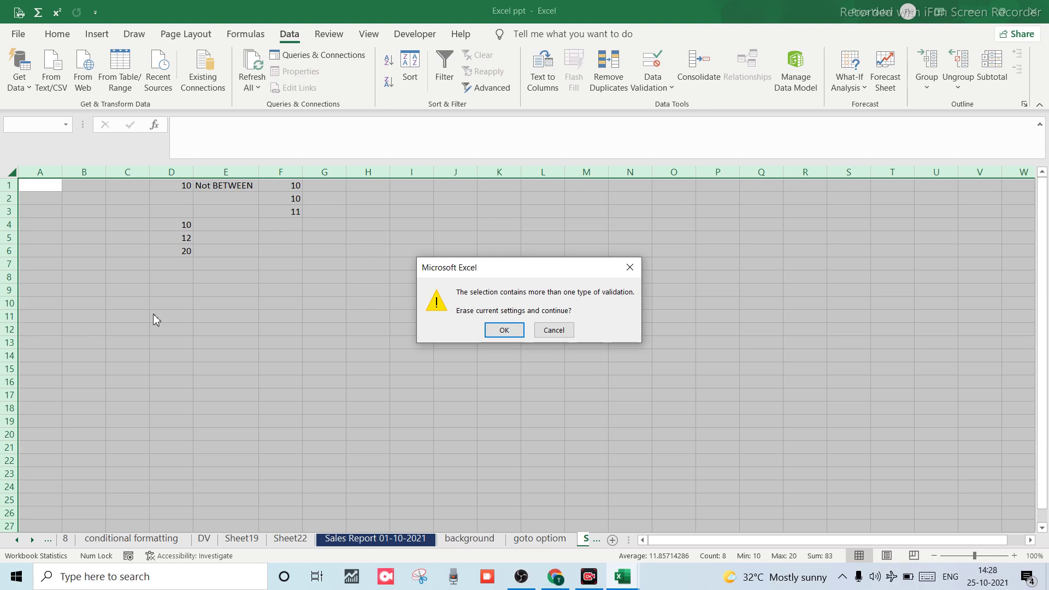
# Cancel the multiple-validation warning and start a new blank workbook, Book2.
pyautogui.click(553, 330)
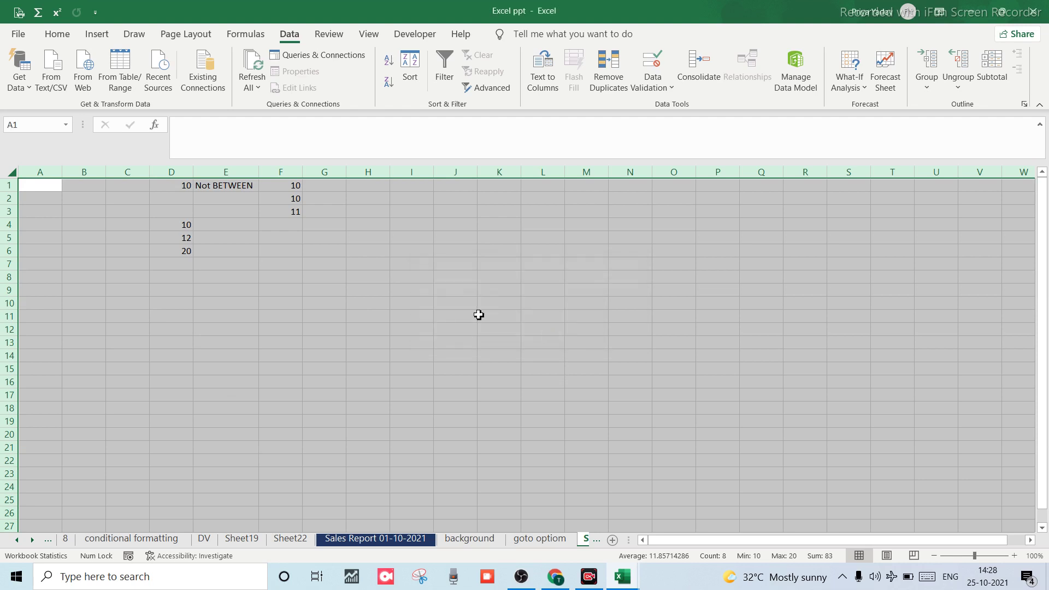
pyautogui.click(455, 317)
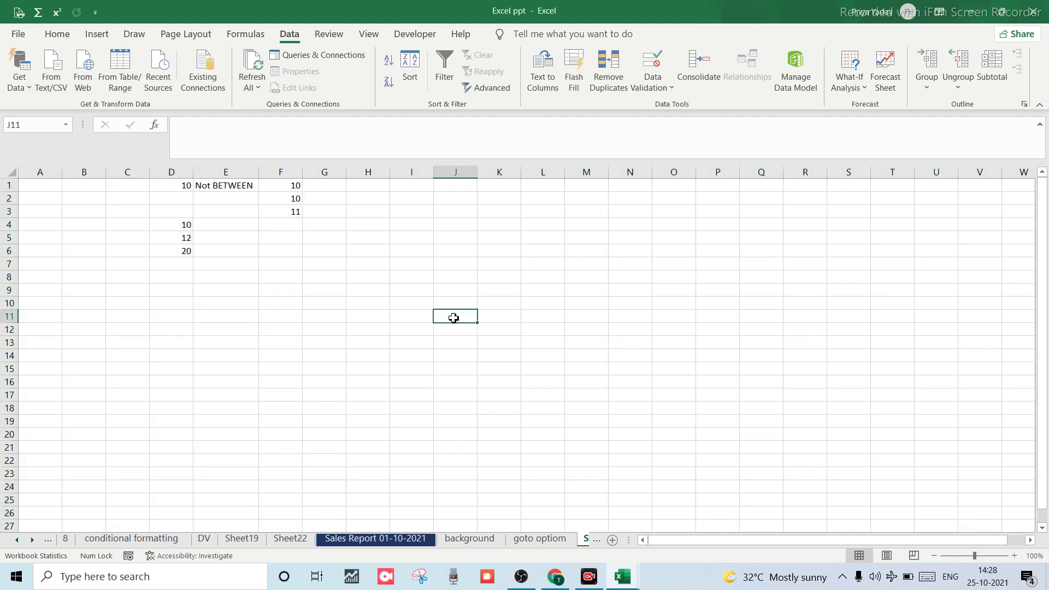
pyautogui.hotkey('ctrl', 'n')
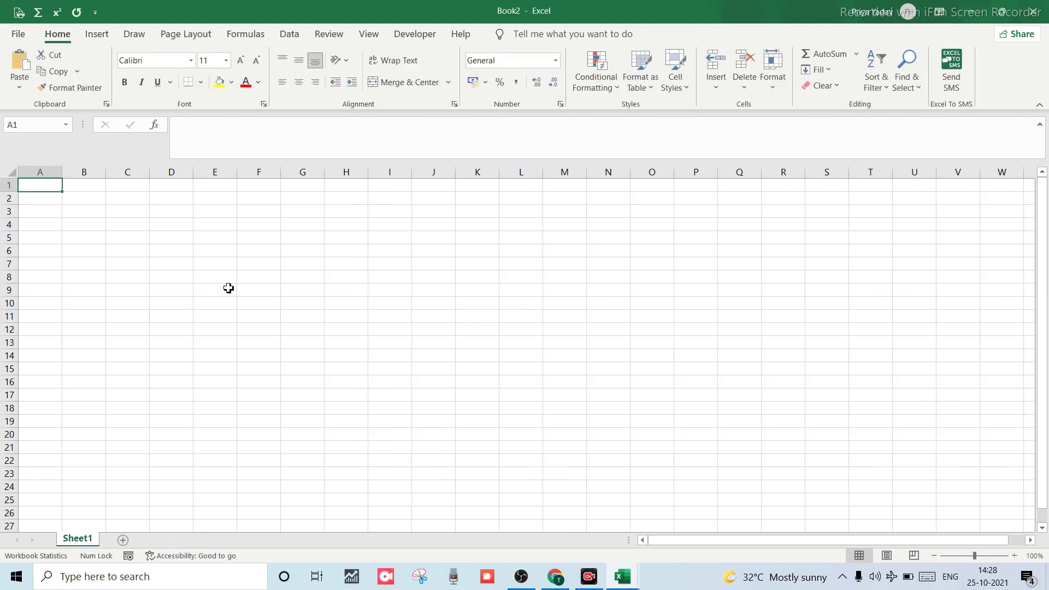
# Make a trial entry in E3, then clear it again.
pyautogui.click(222, 216)
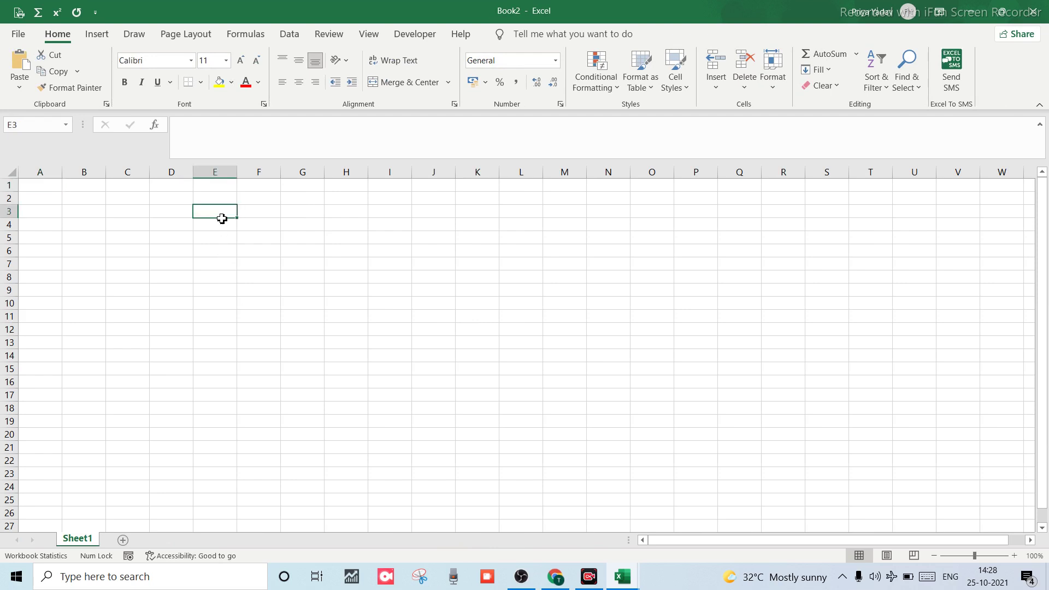
pyautogui.write('10-20')
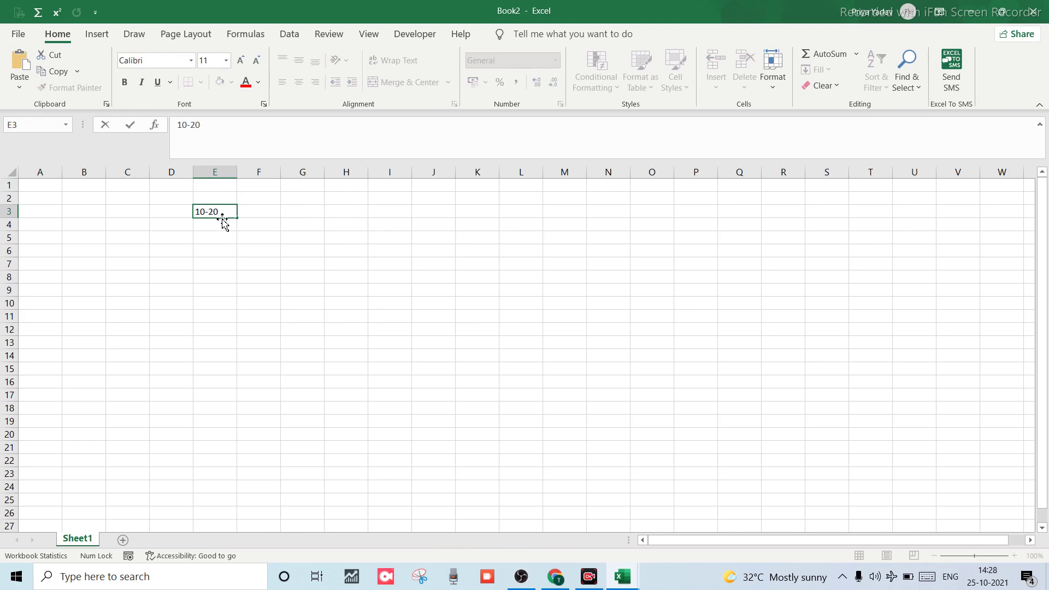
pyautogui.press('Return')
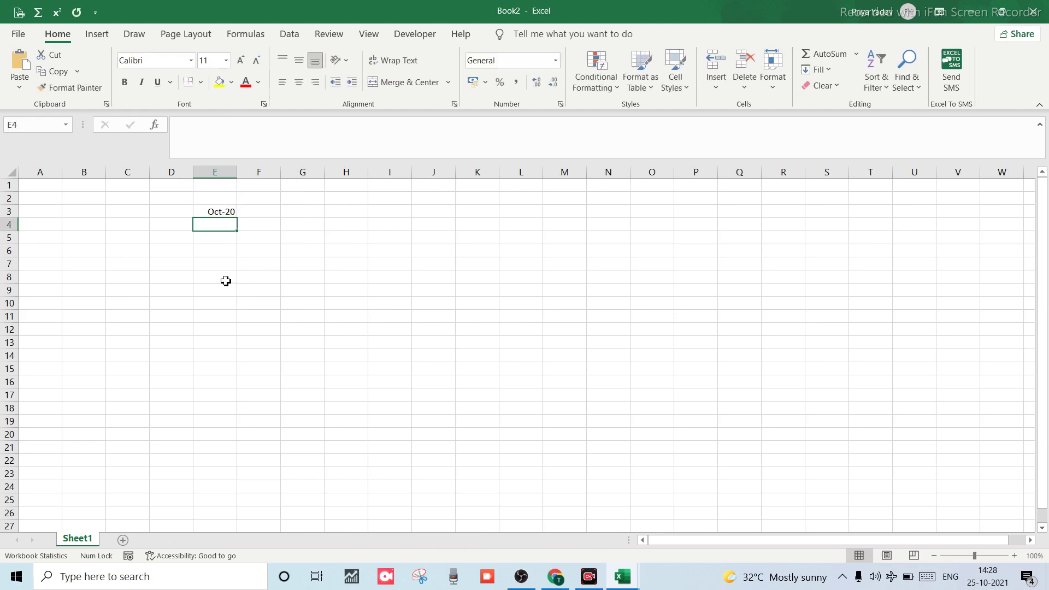
pyautogui.click(215, 212)
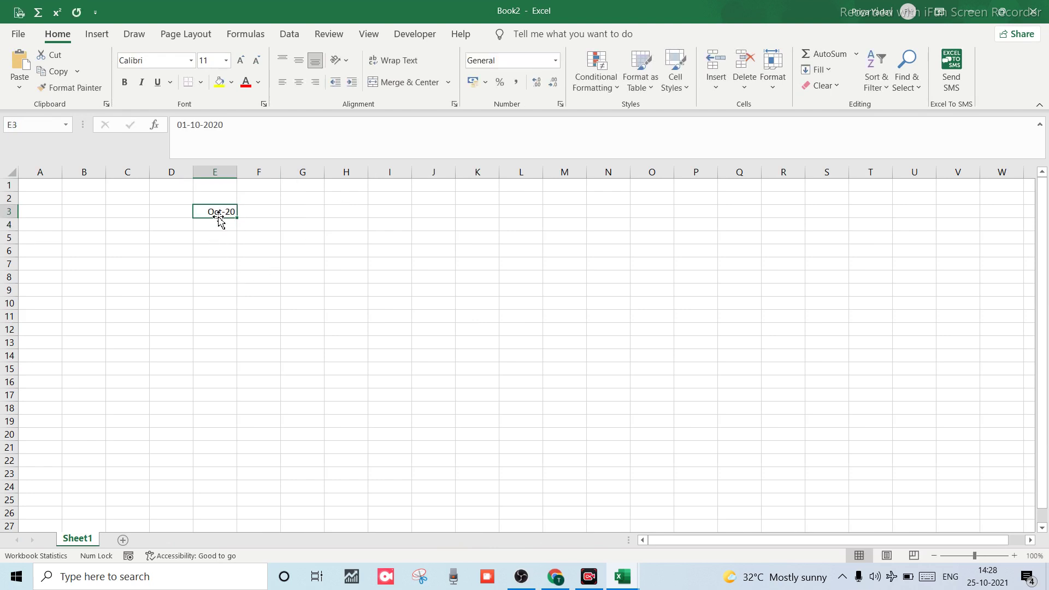
pyautogui.press('BackSpace')
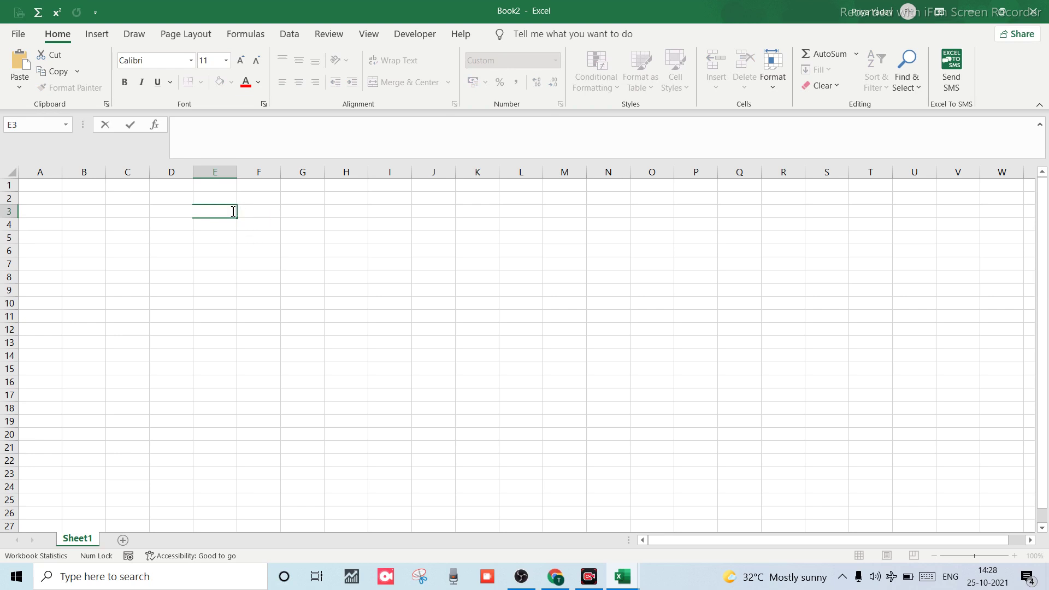
# Enter trial values 10 in F3 and 20 in G3, then retype 10 in F3.
pyautogui.click(245, 216)
pyautogui.write('1')
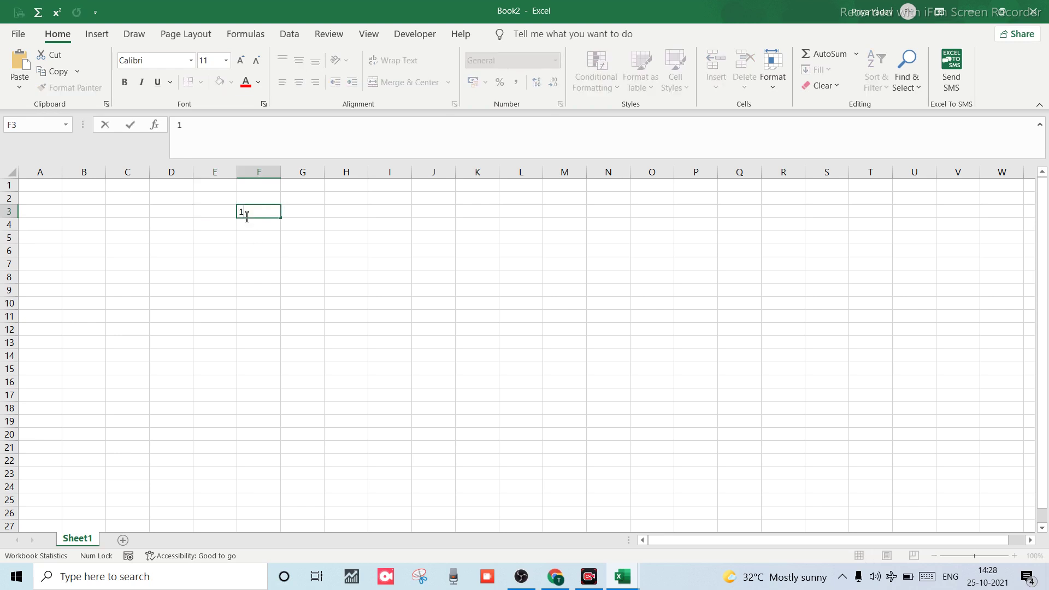
pyautogui.write('0')
pyautogui.press('Tab')
pyautogui.write('20')
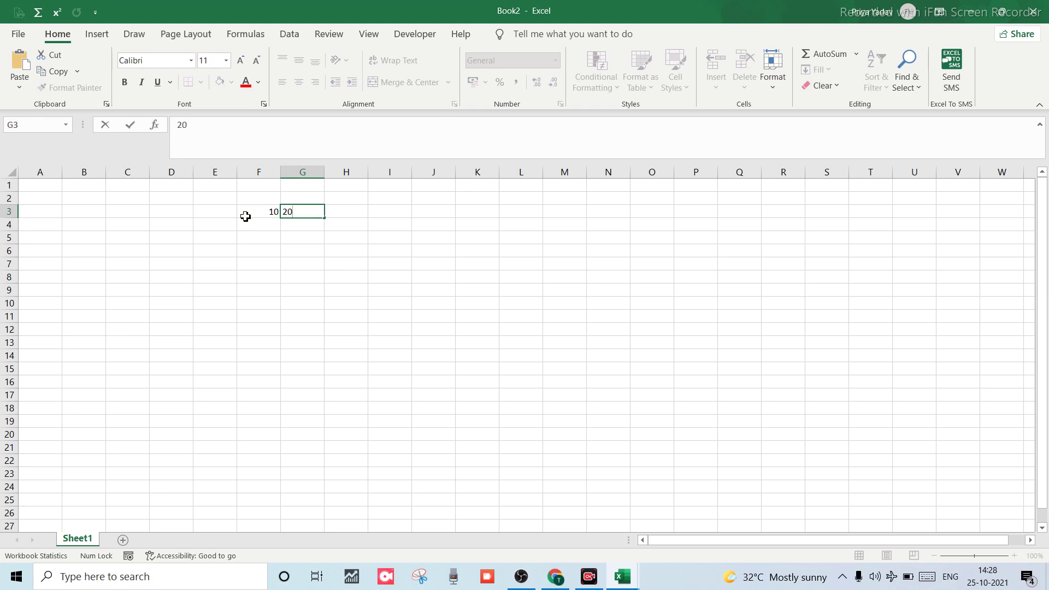
pyautogui.click(246, 217)
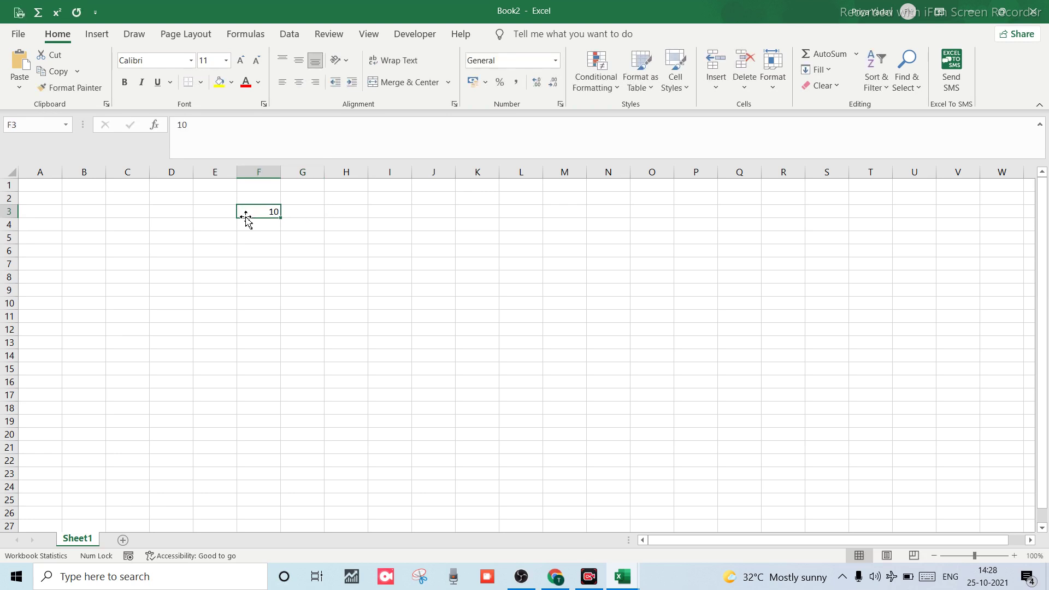
pyautogui.write('1')
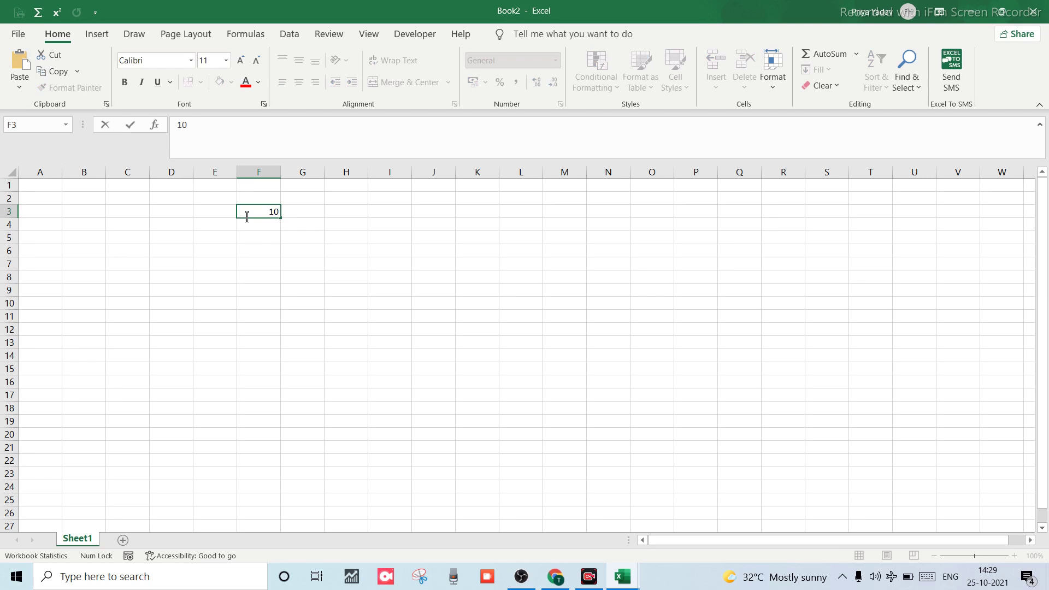
pyautogui.write('0')
pyautogui.doubleClick(258, 251)
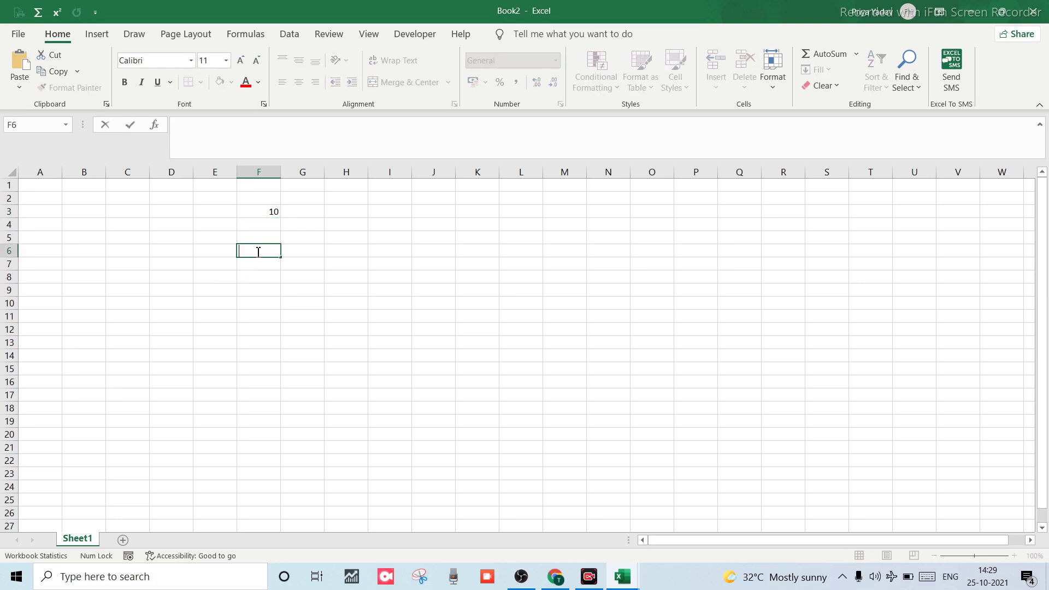
# Rewrite F3 as the label '10 to 20' and select the entire sheet.
pyautogui.click(265, 213)
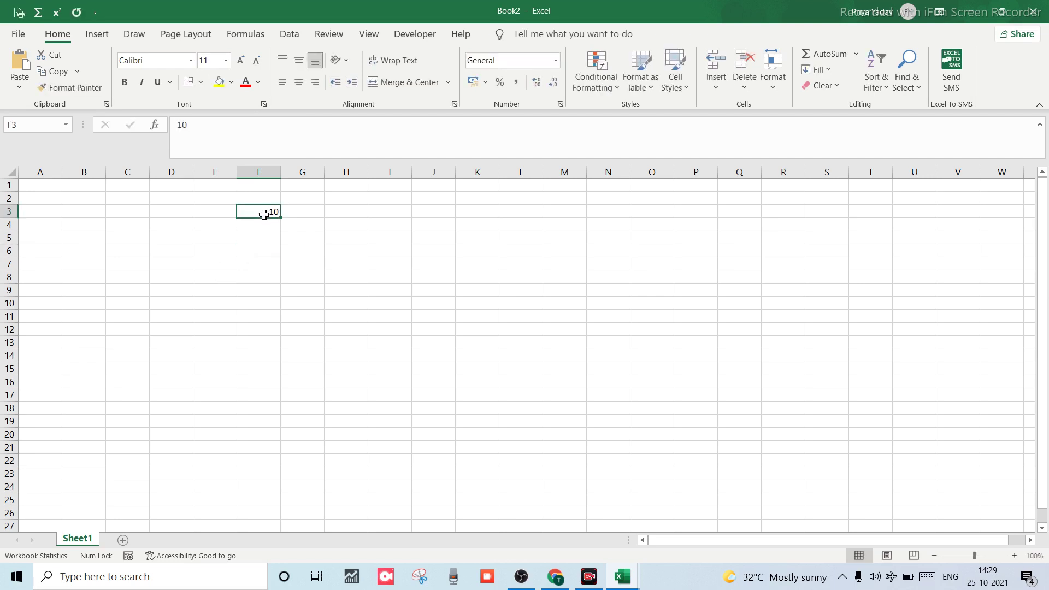
pyautogui.write('10t')
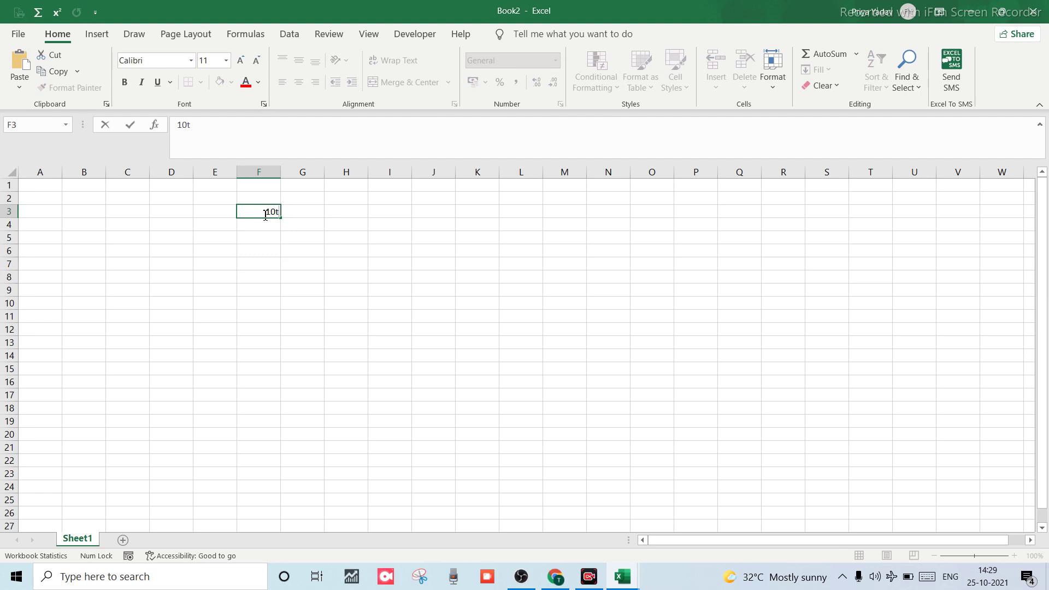
pyautogui.write('o')
pyautogui.write('o')
pyautogui.write(' 20')
pyautogui.click(269, 249)
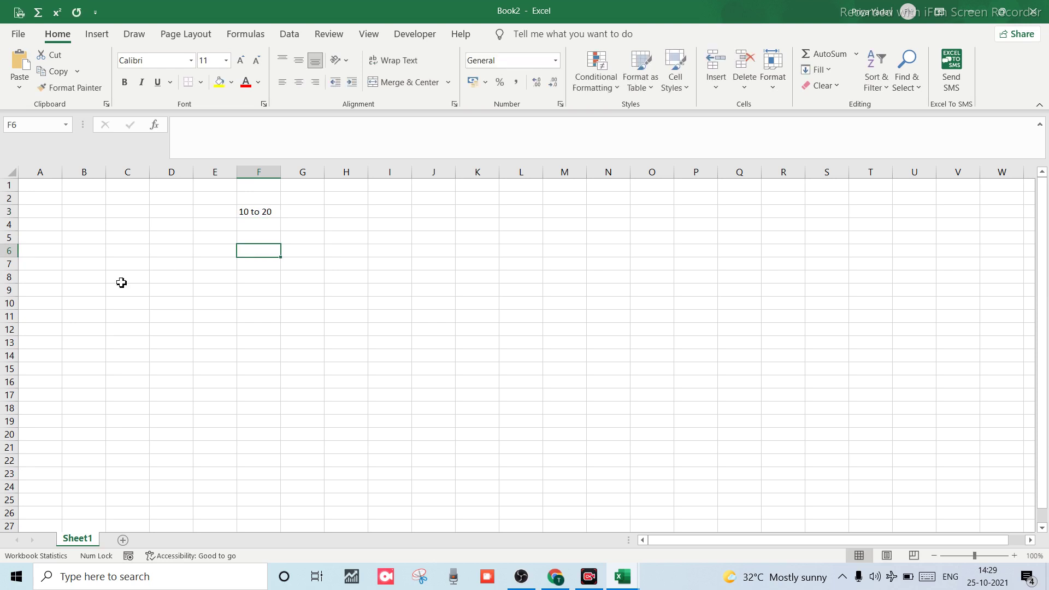
pyautogui.hotkey('ctrl', 'a')
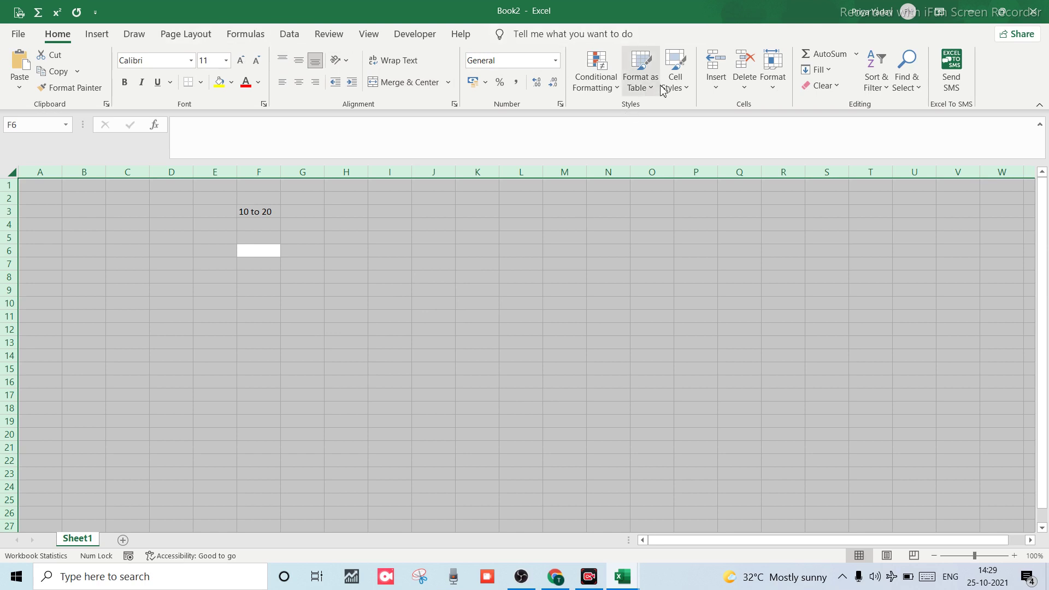
# Set the Data Validation error alert style to Warning.
pyautogui.click(290, 42)
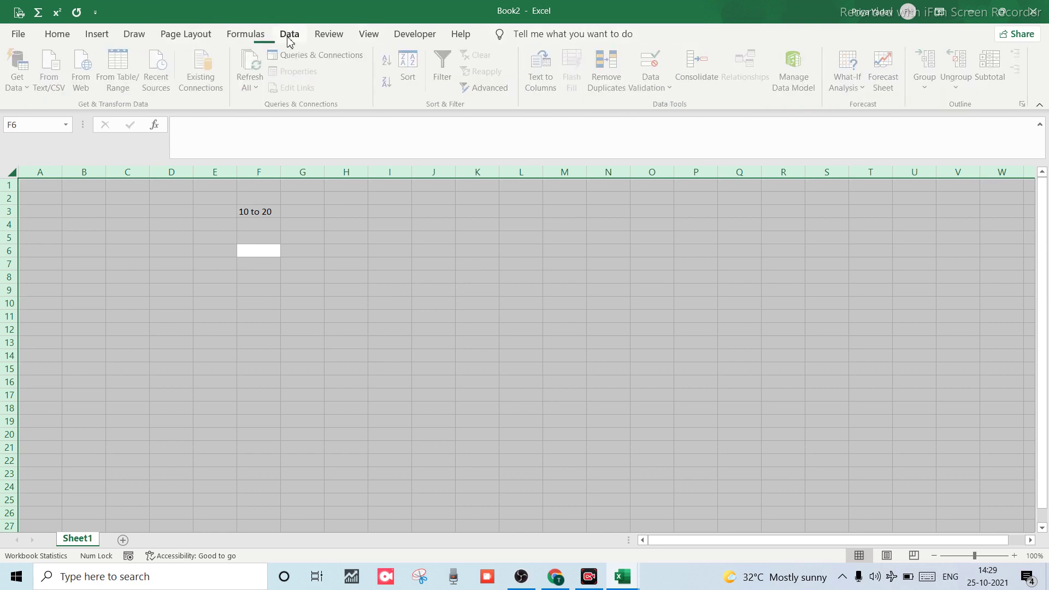
pyautogui.click(642, 89)
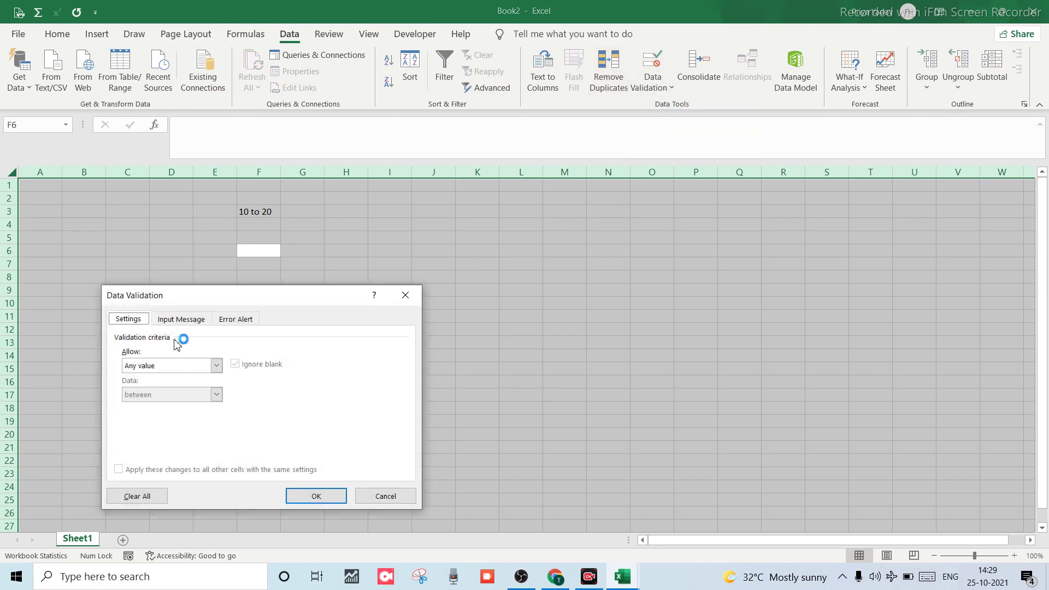
pyautogui.click(237, 322)
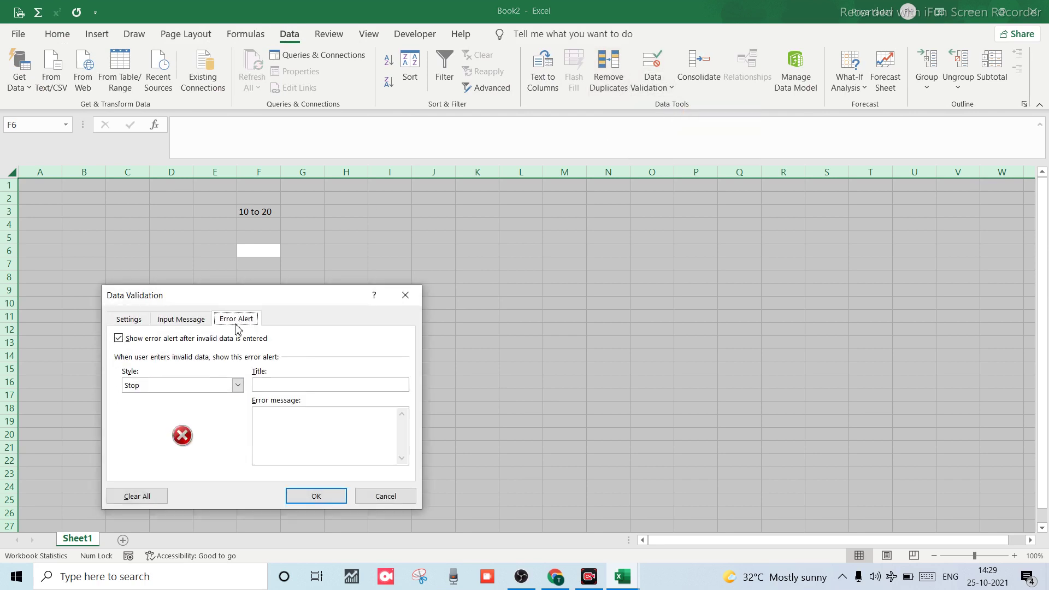
pyautogui.click(237, 386)
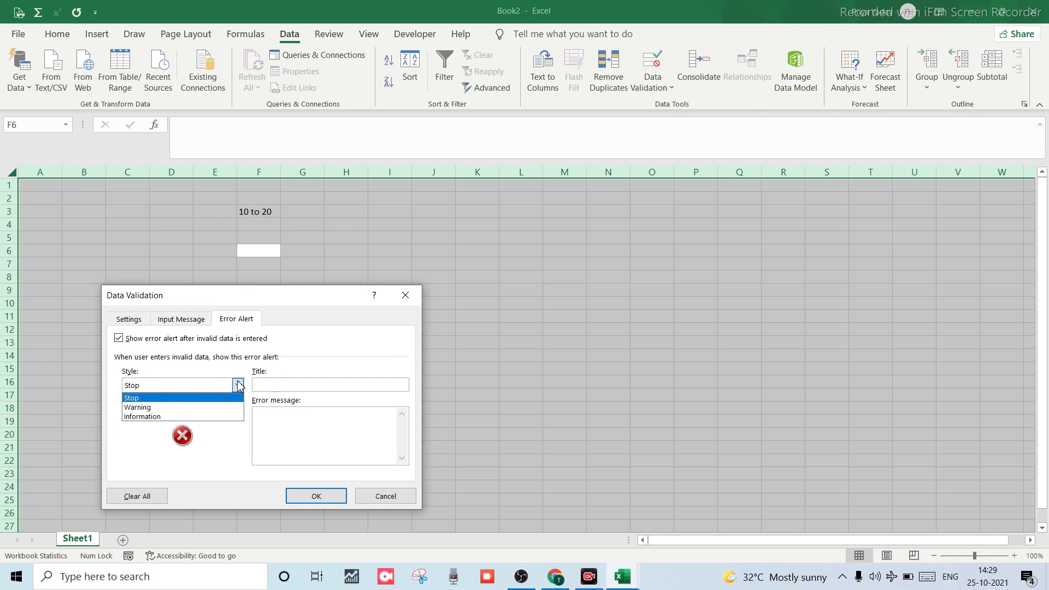
pyautogui.click(163, 408)
# Title the error alert 'wrong entry'.
pyautogui.click(272, 384)
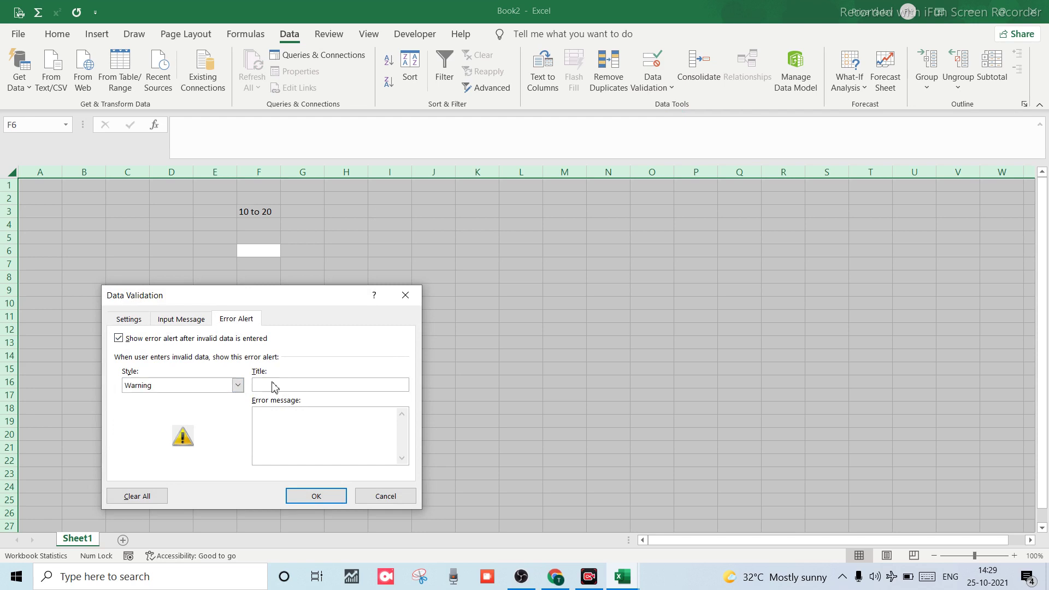
pyautogui.write('er')
pyautogui.press('BackSpace')
pyautogui.press('BackSpace')
pyautogui.write('wrong enry')
pyautogui.press('BackSpace')
pyautogui.write('t2ry')
pyautogui.press('BackSpace')
pyautogui.press('BackSpace')
pyautogui.press('BackSpace')
pyautogui.press('BackSpace')
pyautogui.write('ry')
# Set the error message to 'you are doing wrong' and confirm the dialog.
pyautogui.click(292, 424)
pyautogui.write('try')
pyautogui.press('BackSpace')
pyautogui.press('BackSpace')
pyautogui.write('h')
pyautogui.press('BackSpace')
pyautogui.press('BackSpace')
pyautogui.write('you are doing wrong')
pyautogui.click(313, 497)
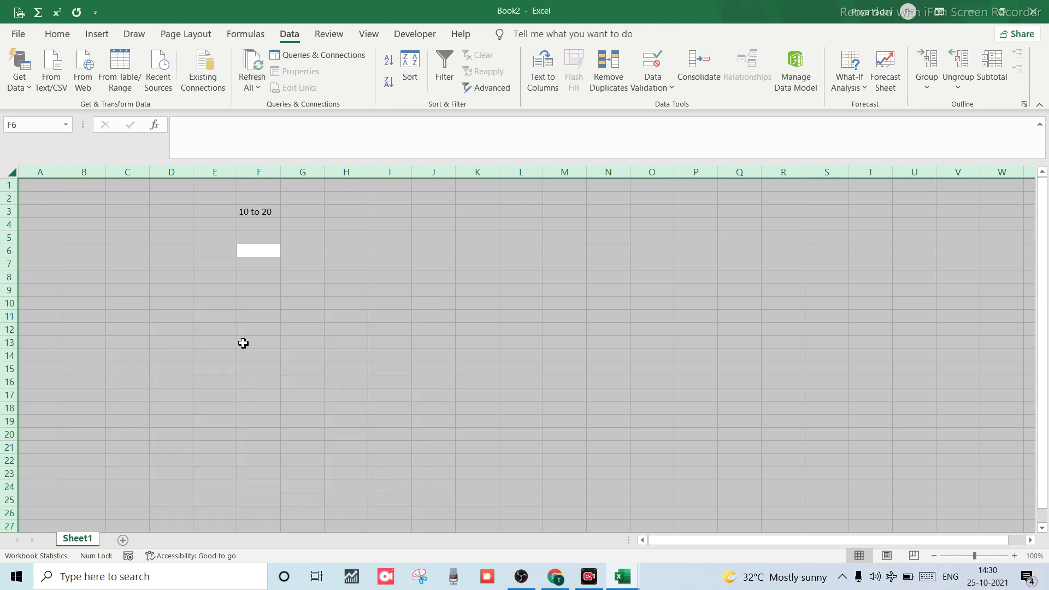
# Enter 10 in F8 and 1222 in F9.
pyautogui.click(243, 343)
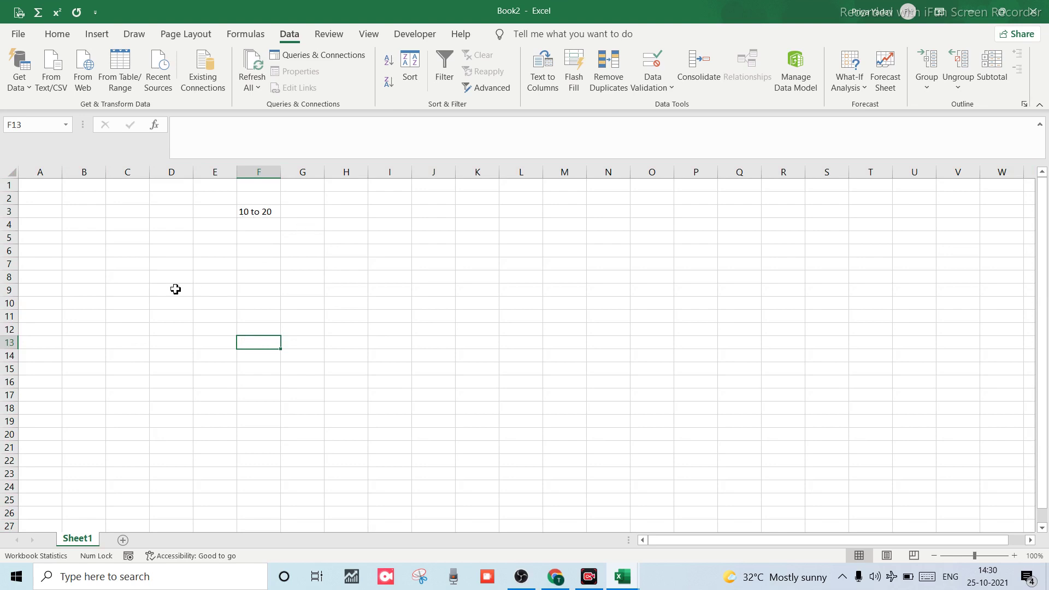
pyautogui.click(239, 281)
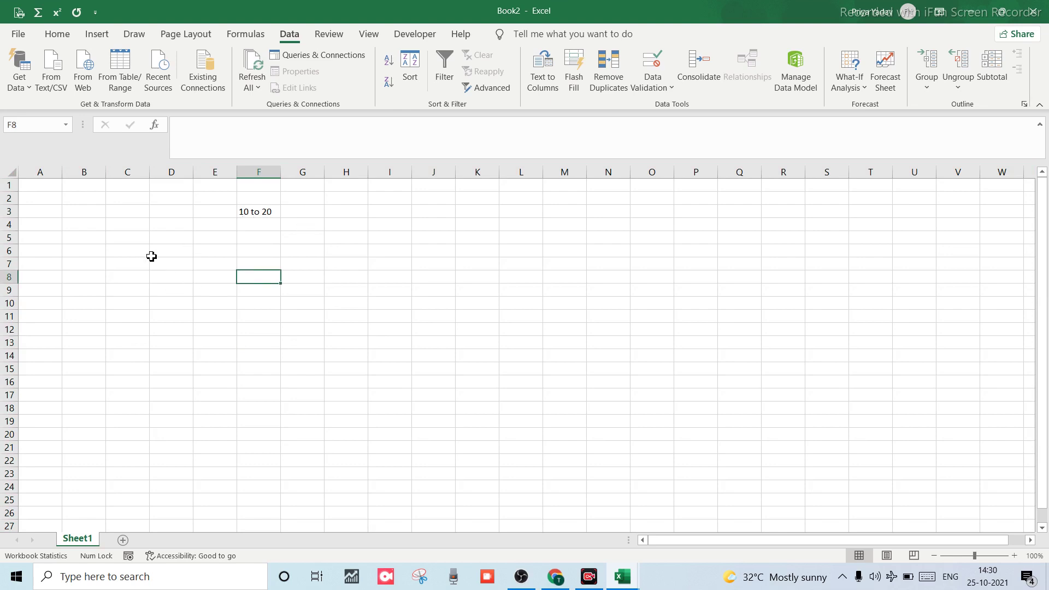
pyautogui.write('10')
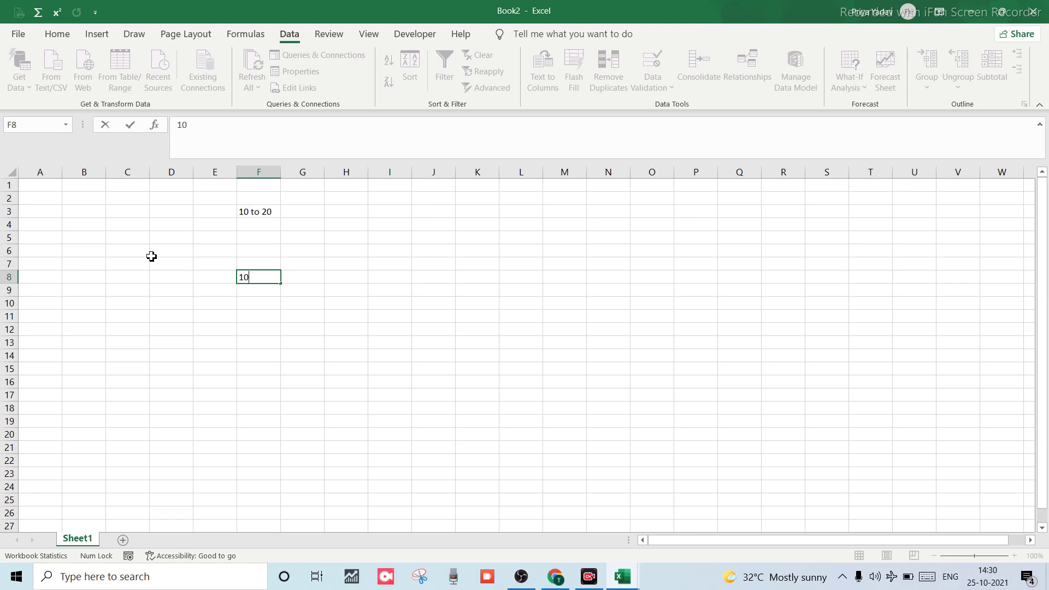
pyautogui.press('Return')
pyautogui.write('1222')
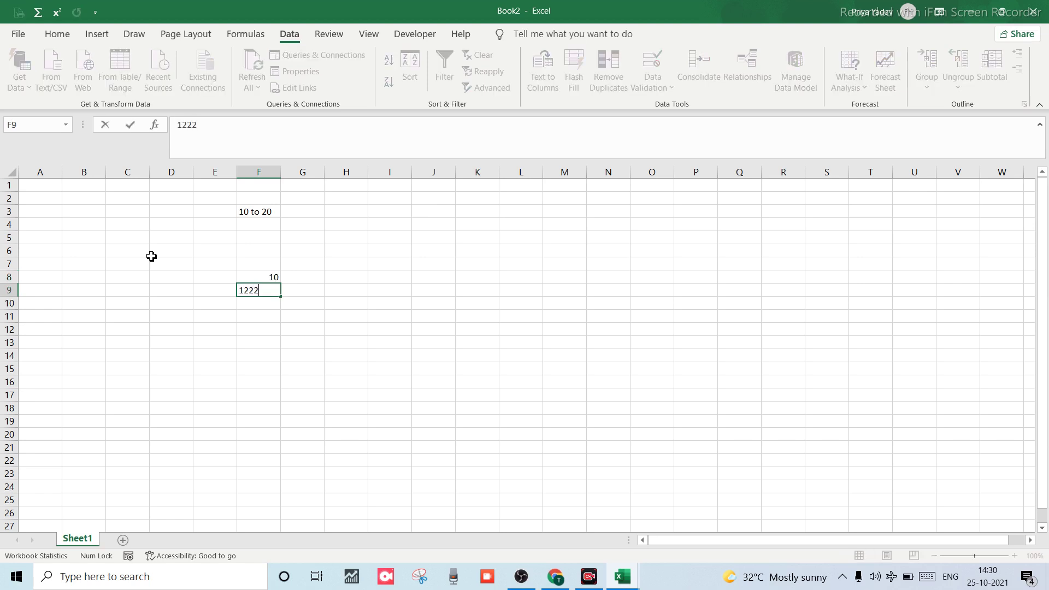
pyautogui.press('Return')
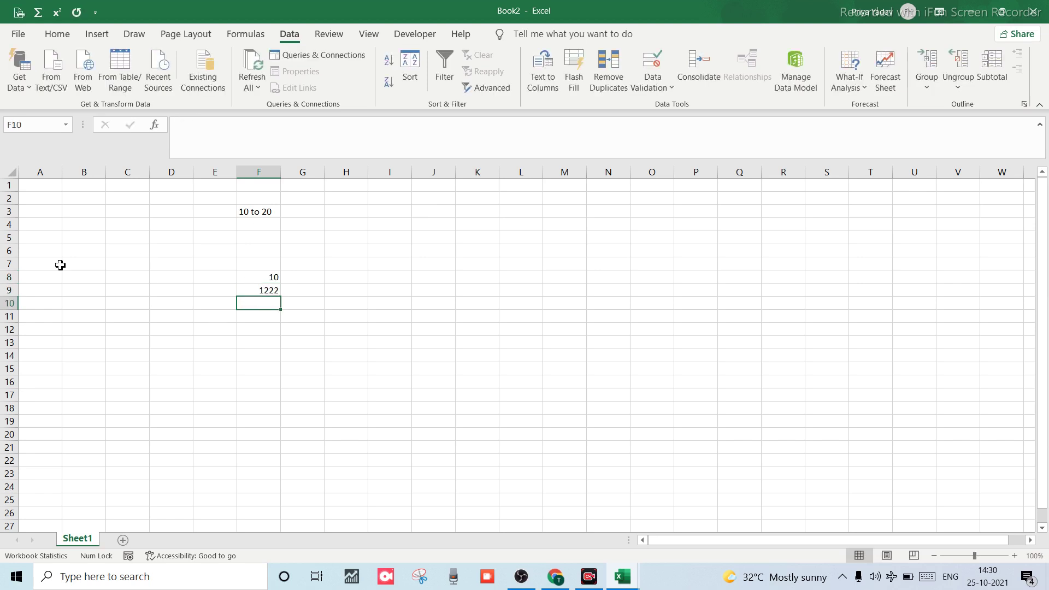
# Clear 1222 from F9, cancel the stray '=' entry, and select the whole sheet.
pyautogui.click(233, 281)
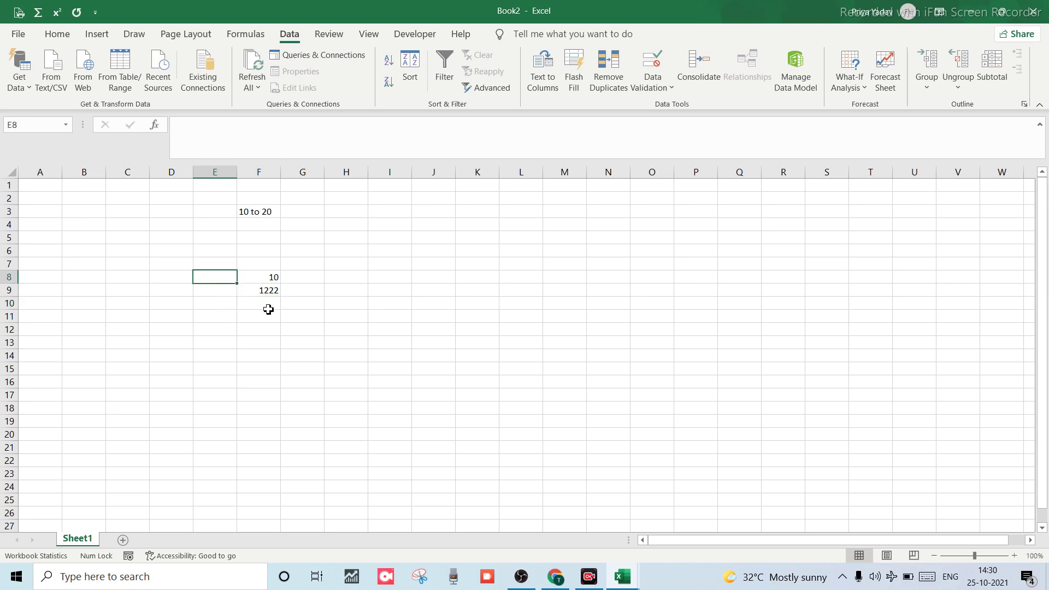
pyautogui.hotkey('shift', 'Down')
pyautogui.hotkey('shift', 'Right')
pyautogui.click(153, 306)
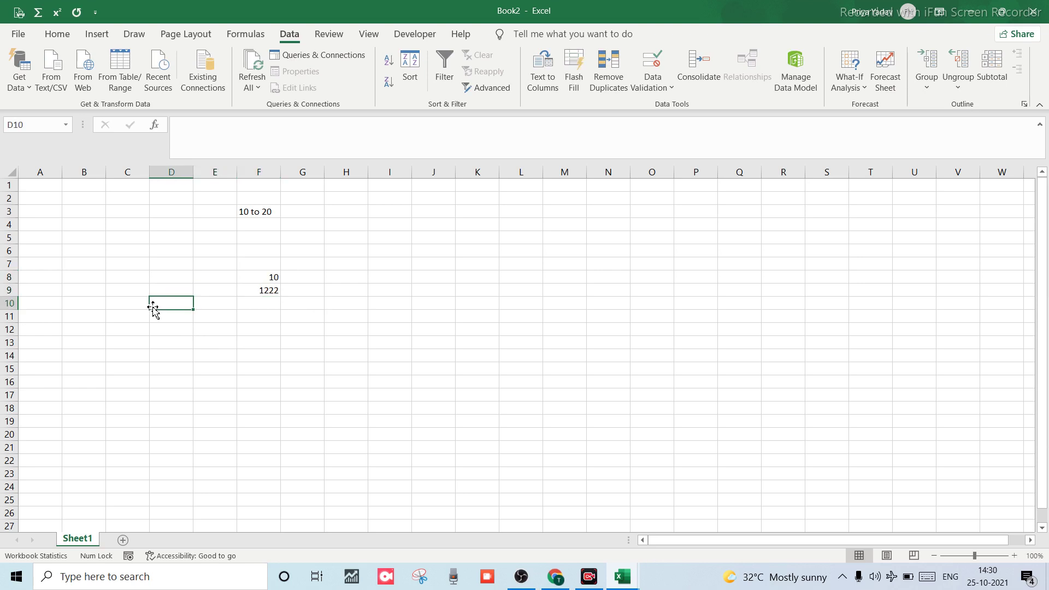
pyautogui.hotkey('ctrl', 'a')
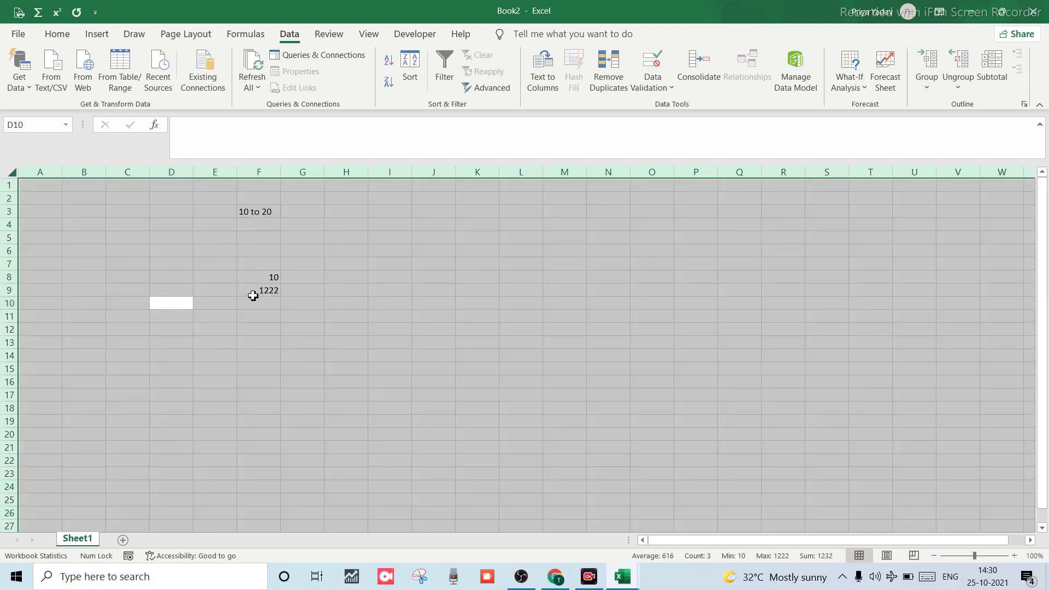
pyautogui.click(257, 291)
pyautogui.press('BackSpace')
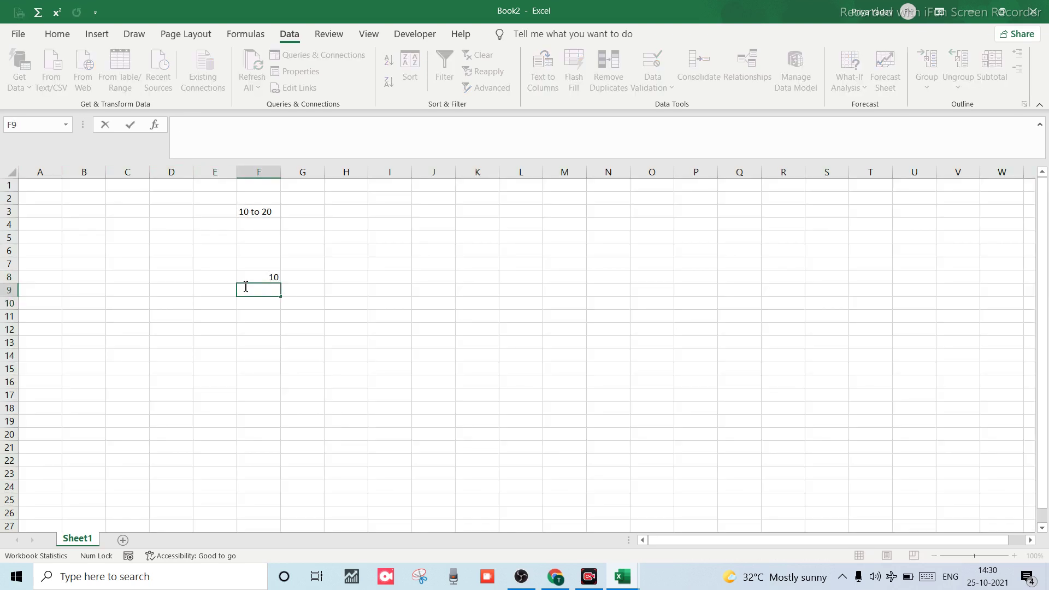
pyautogui.write('=')
pyautogui.press('Escape')
pyautogui.click(130, 213)
pyautogui.hotkey('ctrl', 'a')
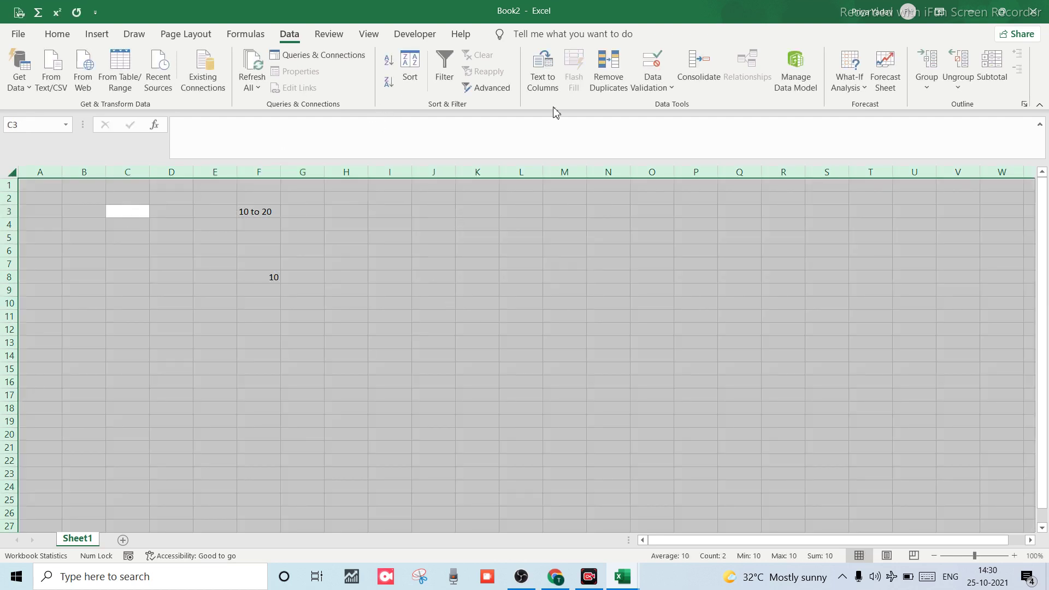
# Set Data Validation to Whole number, between, minimum 10 and maximum 20, and confirm.
pyautogui.click(664, 89)
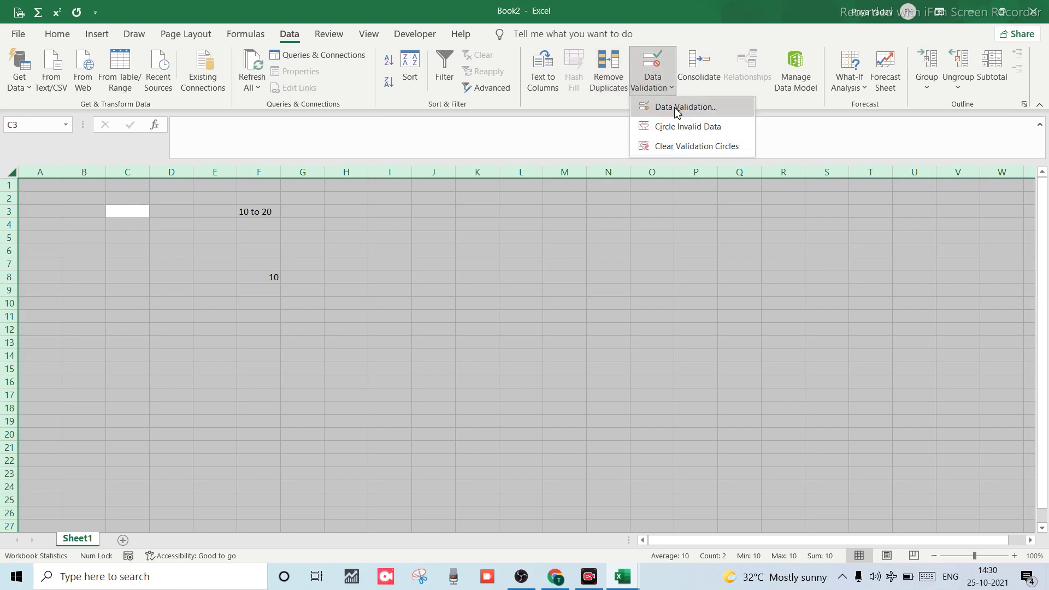
pyautogui.click(676, 107)
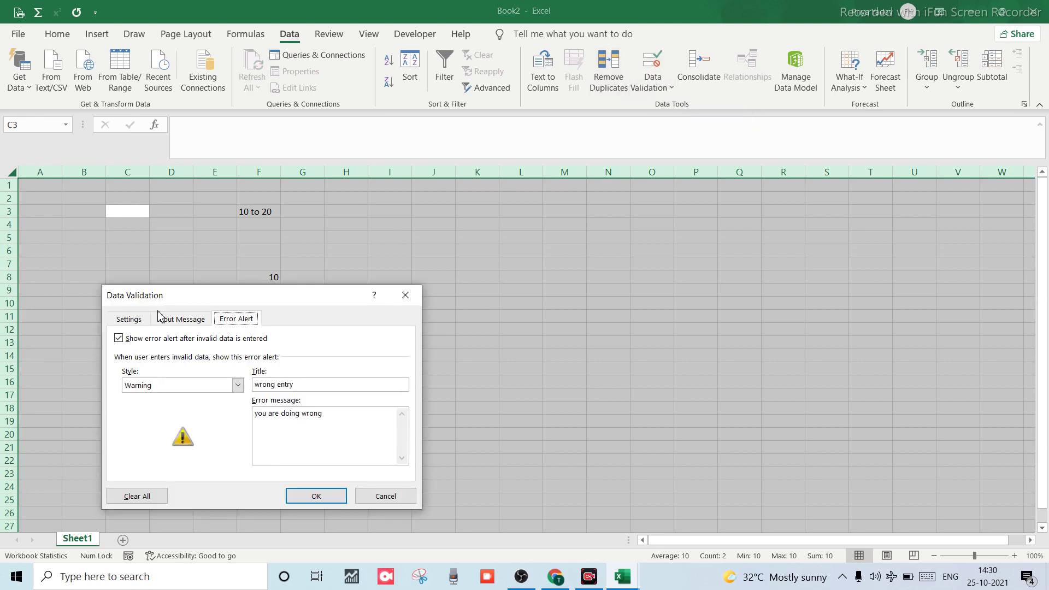
pyautogui.click(142, 322)
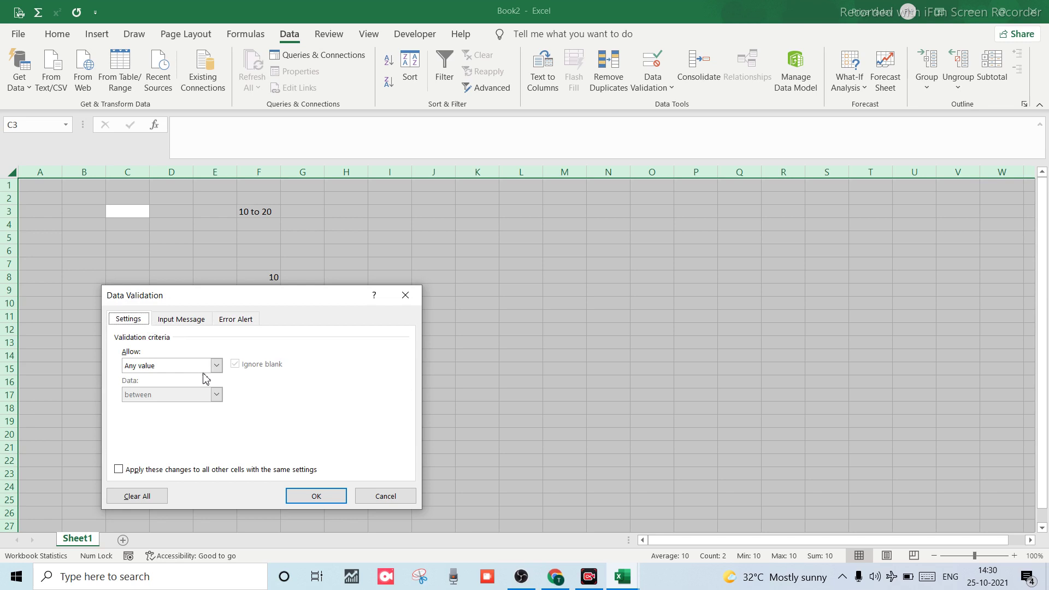
pyautogui.click(216, 366)
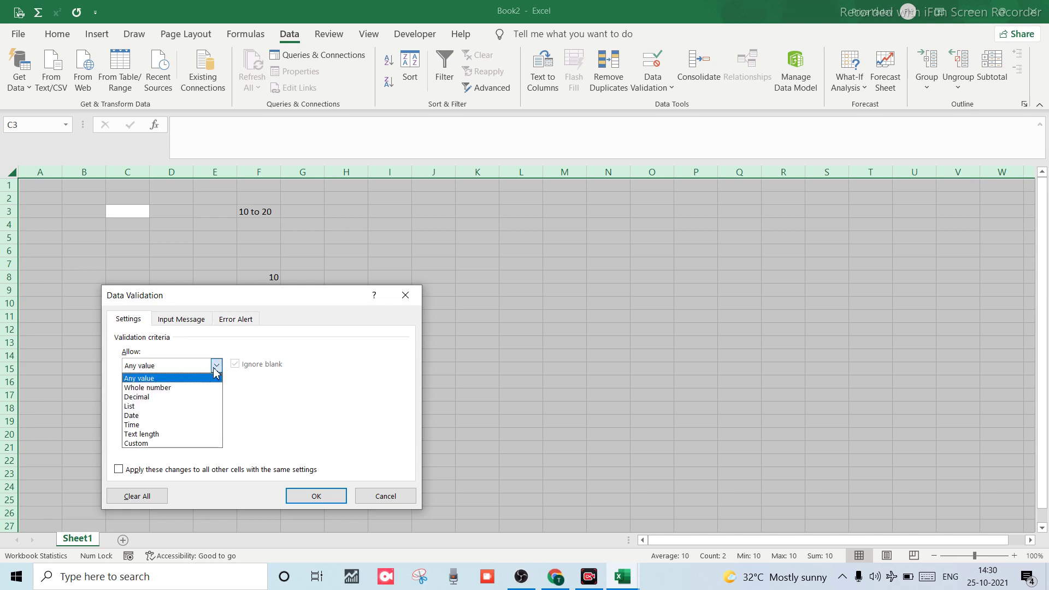
pyautogui.click(153, 388)
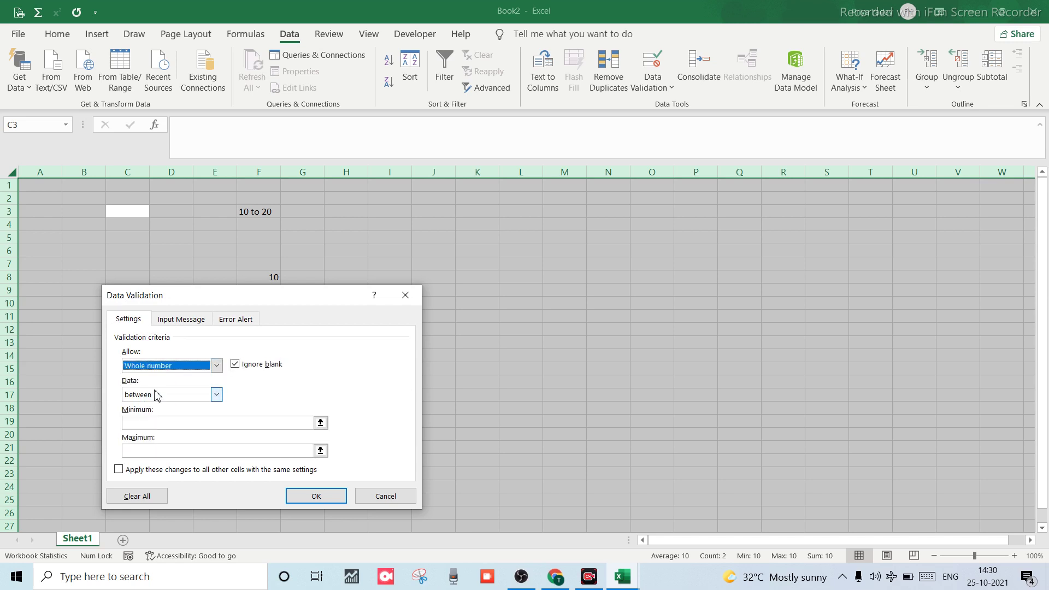
pyautogui.click(217, 394)
pyautogui.click(217, 396)
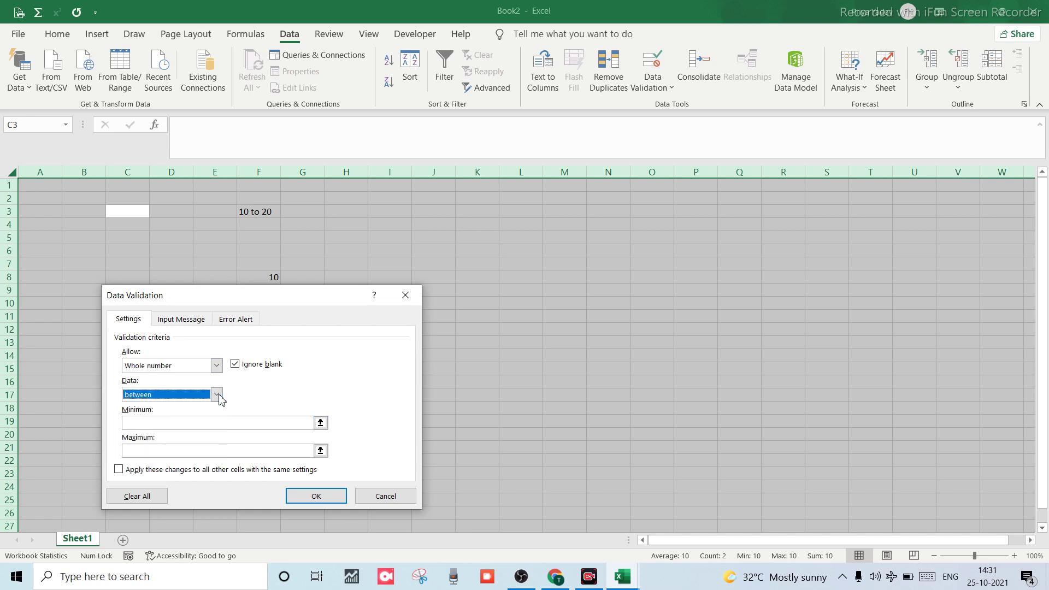
pyautogui.click(175, 425)
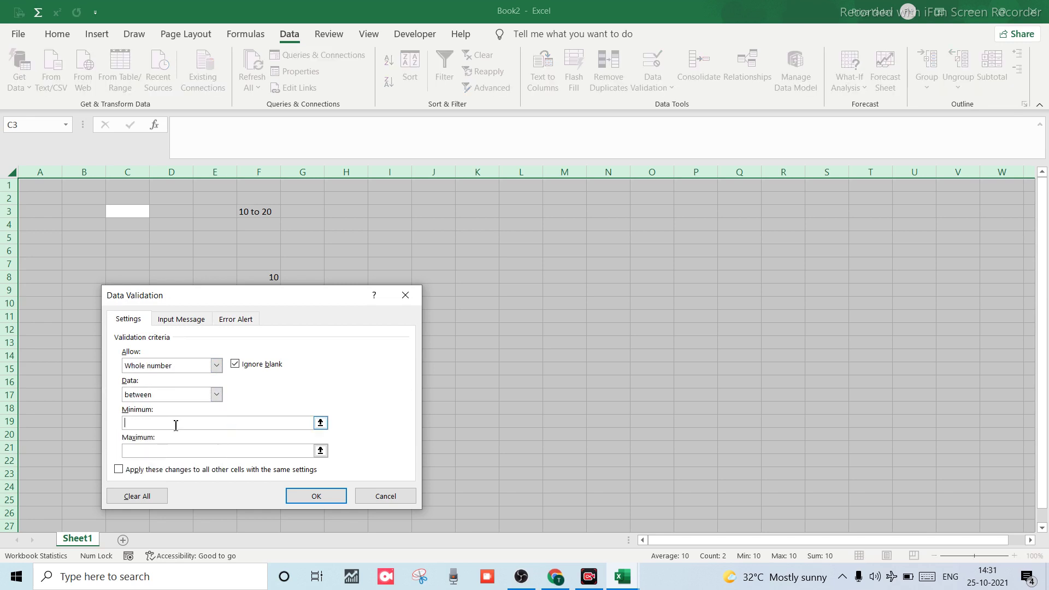
pyautogui.write('10')
pyautogui.click(163, 449)
pyautogui.write('20')
pyautogui.click(302, 501)
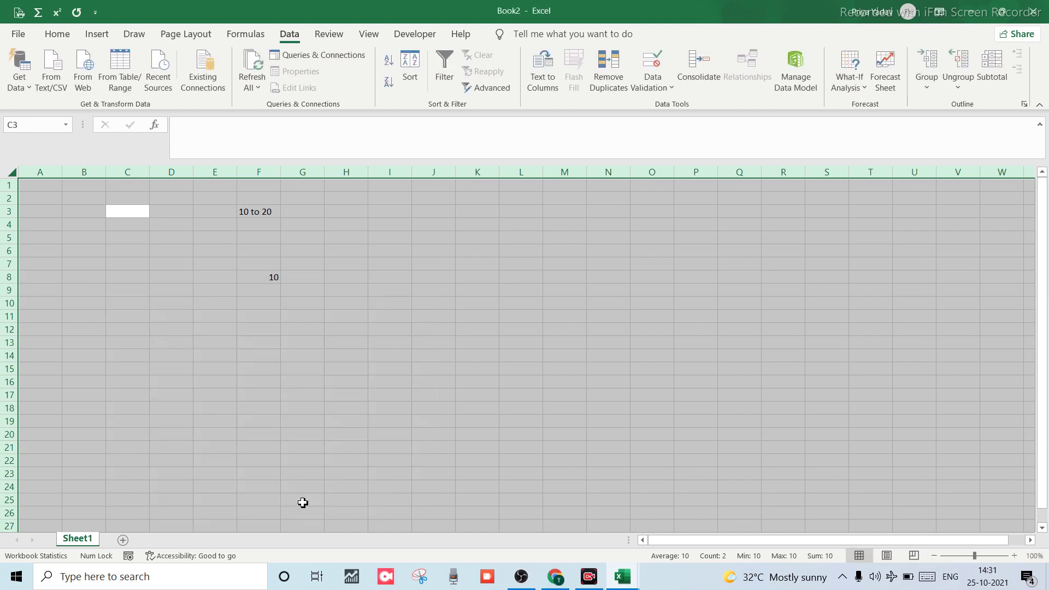
# Enter 10, 20 and 21 in F13:F15, accepting 21 despite the warning.
pyautogui.click(260, 367)
pyautogui.click(256, 349)
pyautogui.write('10')
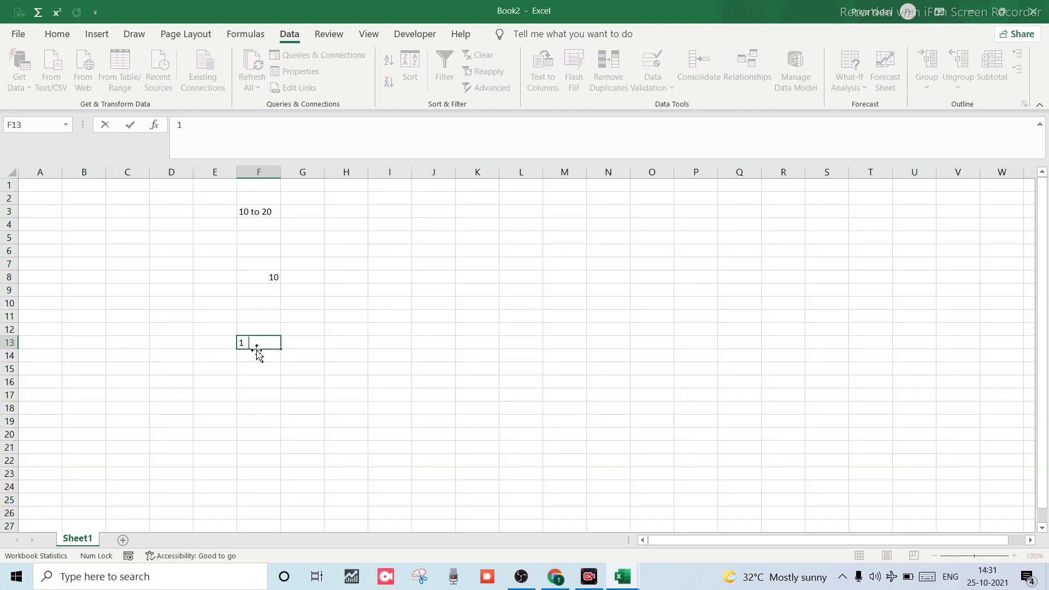
pyautogui.press('Return')
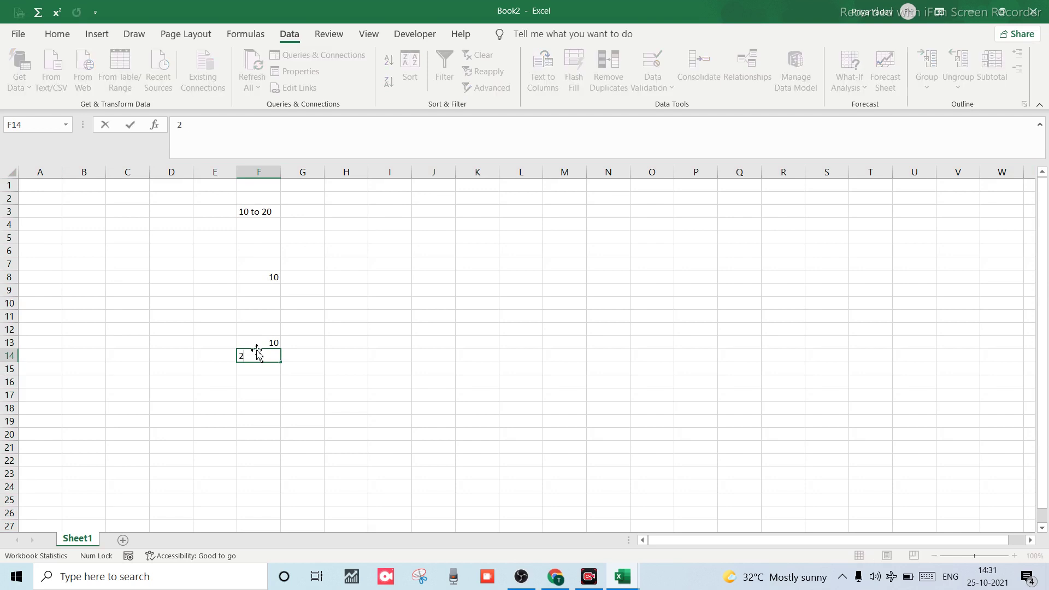
pyautogui.write('20')
pyautogui.press('Return')
pyautogui.write('21')
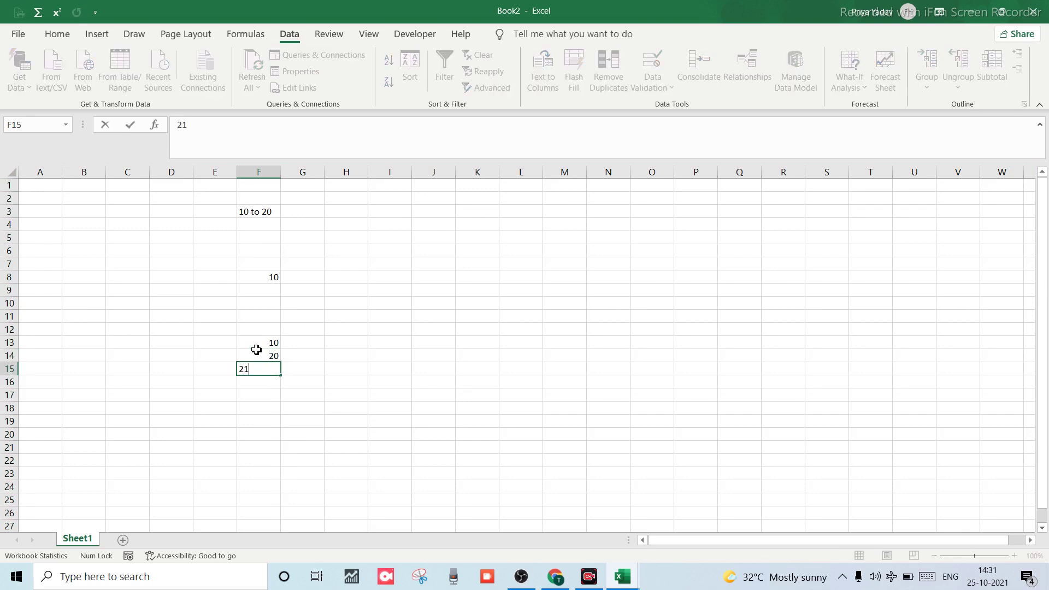
pyautogui.press('Return')
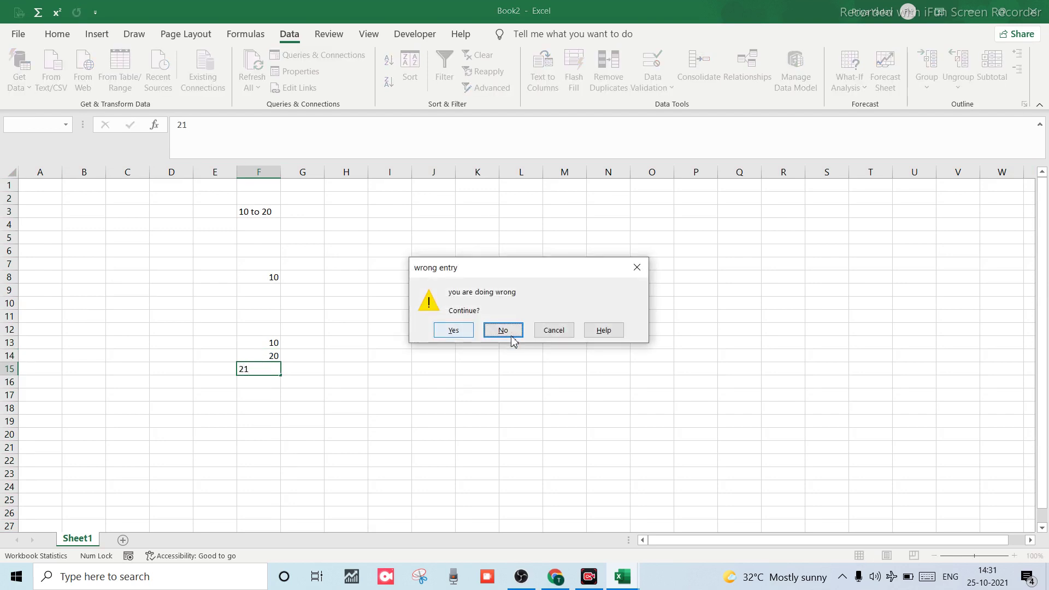
pyautogui.click(453, 330)
# Enter 10 in K10, then reject 23 in K11 and cancel the K11 entry.
pyautogui.click(486, 310)
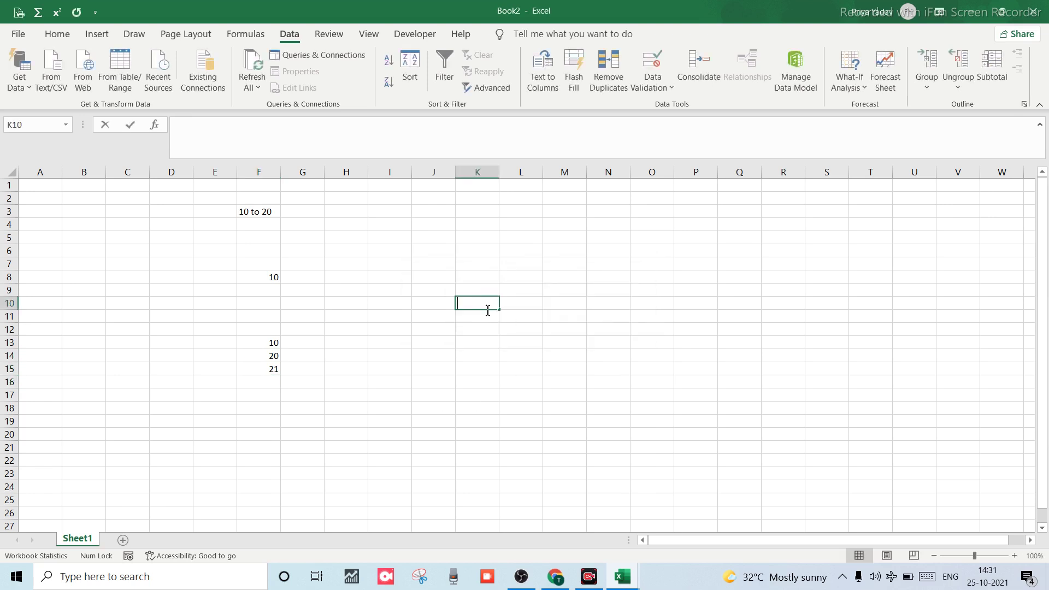
pyautogui.write('10')
pyautogui.press('Return')
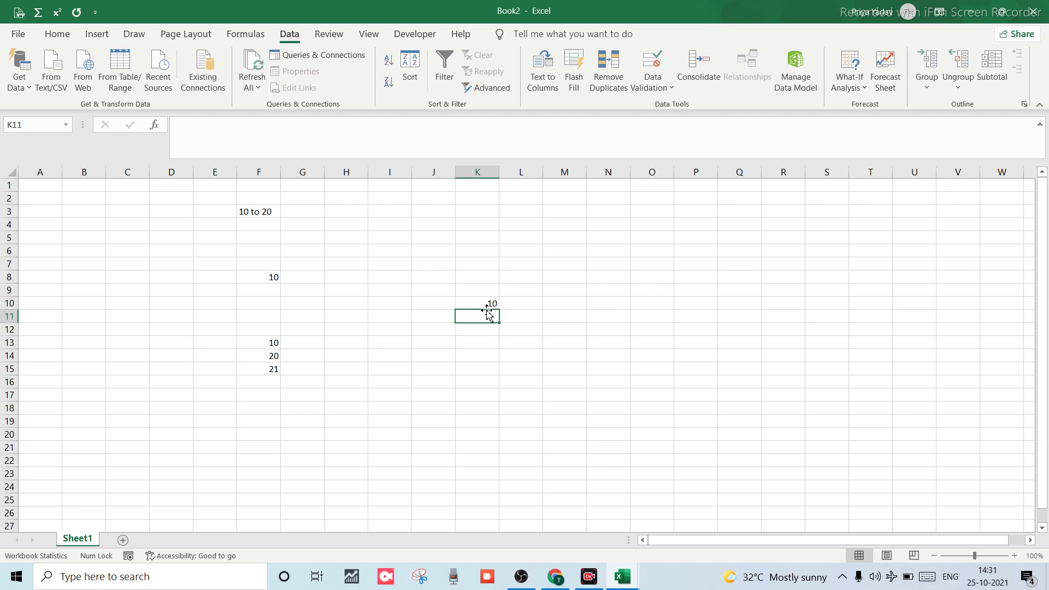
pyautogui.write('23')
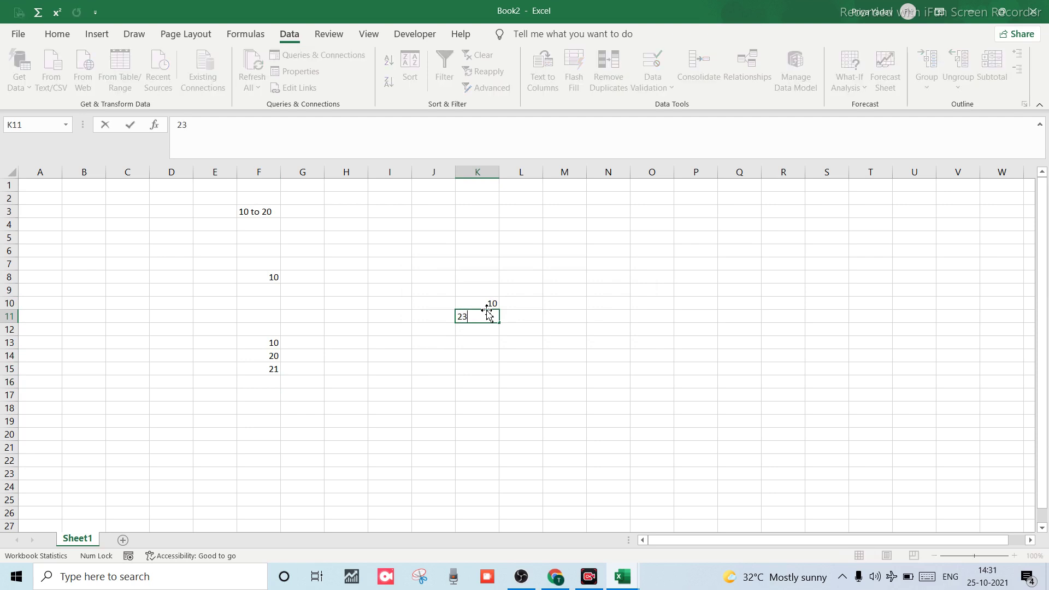
pyautogui.press('Return')
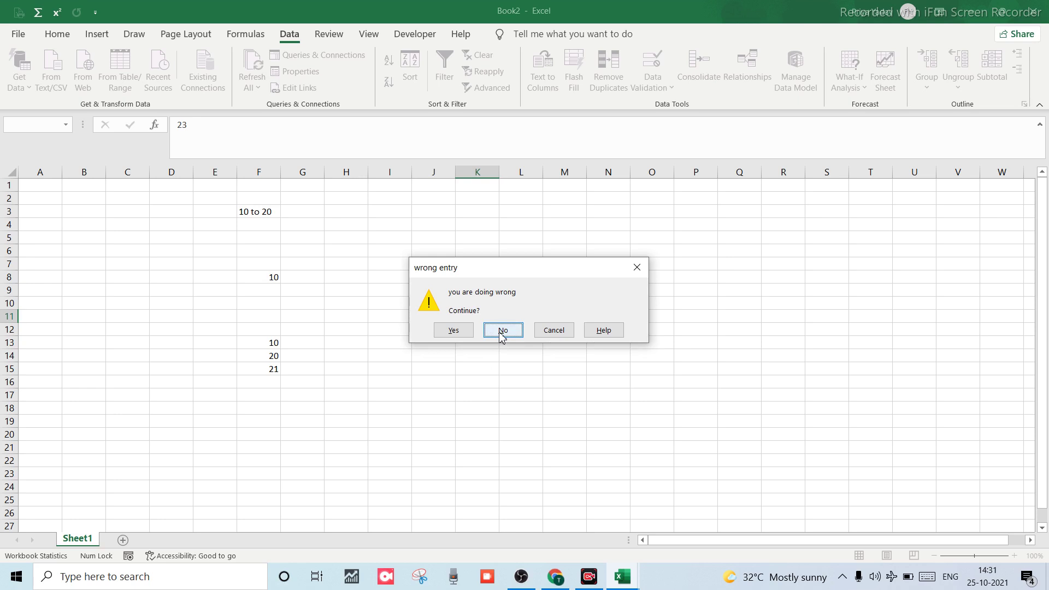
pyautogui.click(502, 331)
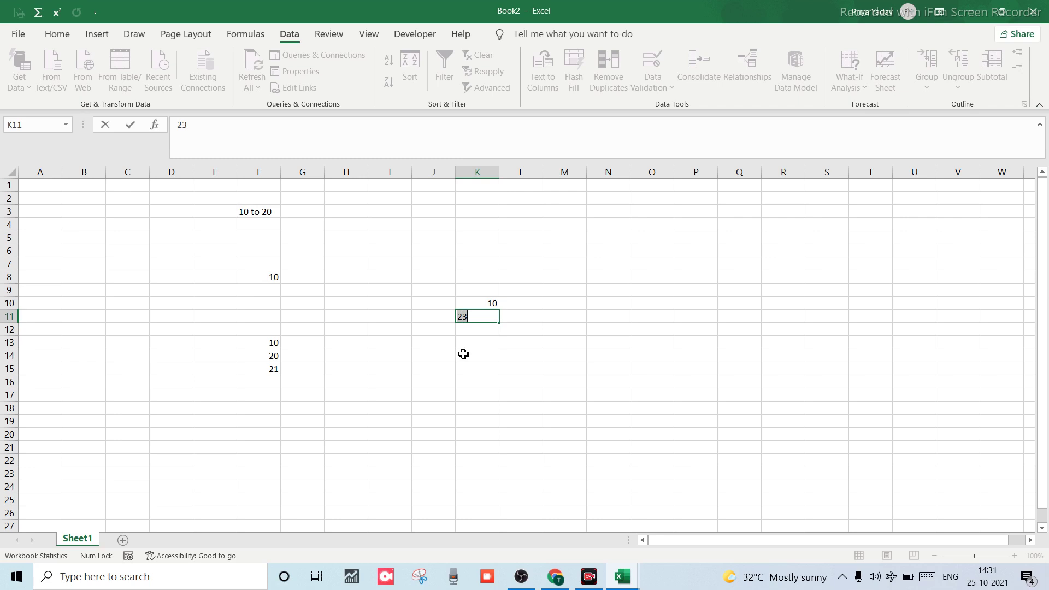
pyautogui.press('BackSpace')
pyautogui.scroll(-5, 460, 353)
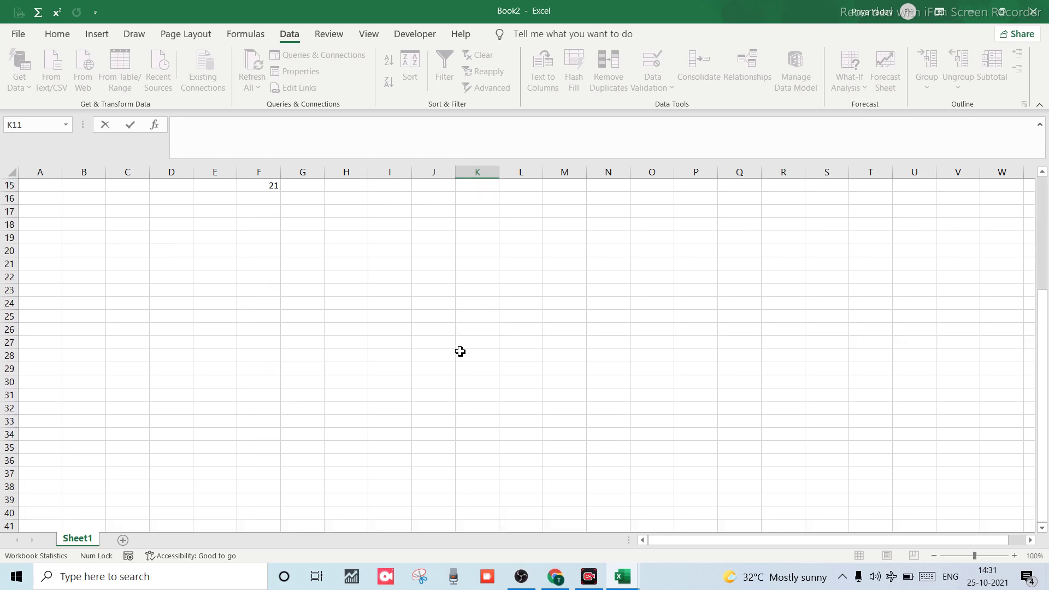
pyautogui.write('10')
pyautogui.press('Return')
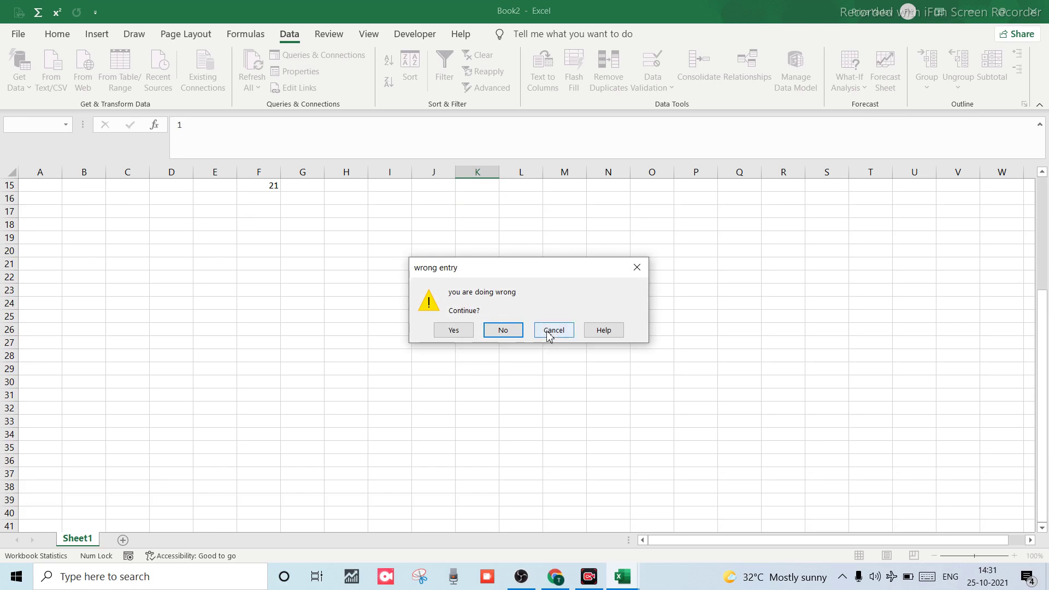
pyautogui.click(549, 333)
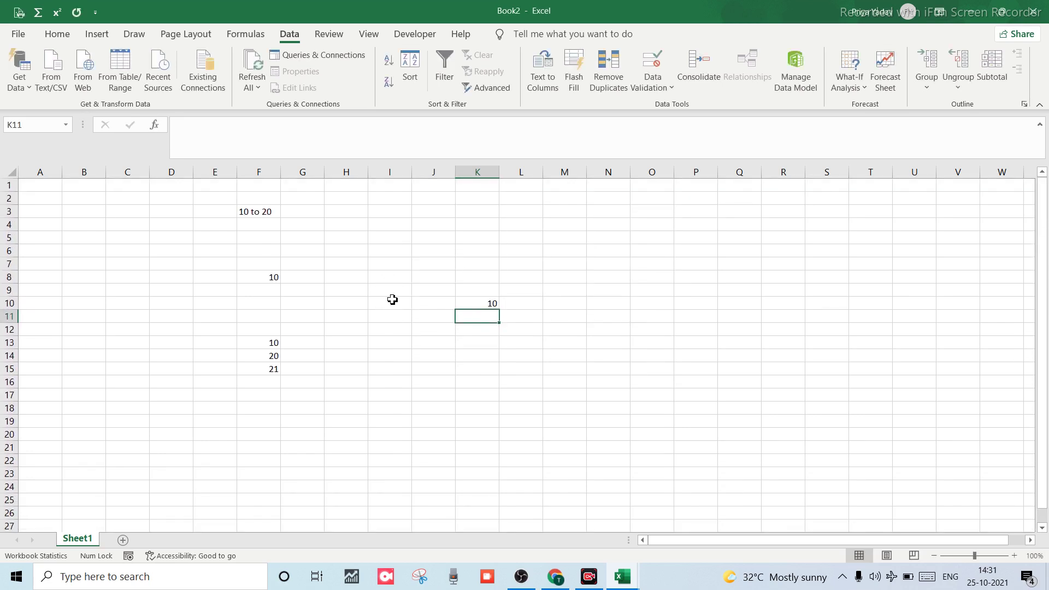
# Switch to the Excel ppt workbook and enter 'avv' in cell G1.
pyautogui.hotkey('alt', 'Tab')
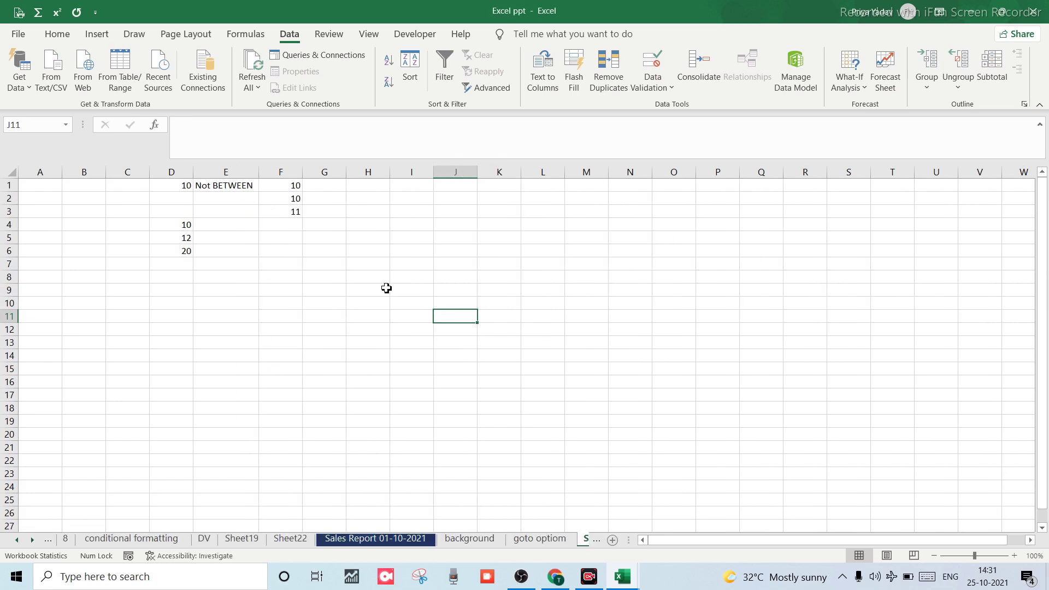
pyautogui.scroll(-1, 352, 321)
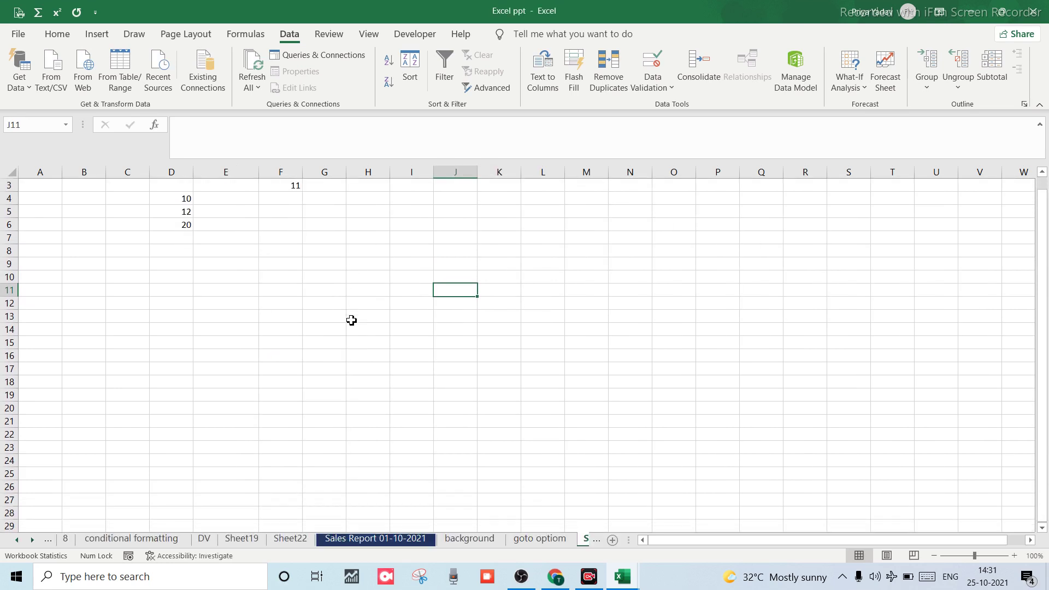
pyautogui.scroll(1, 328, 306)
pyautogui.click(231, 248)
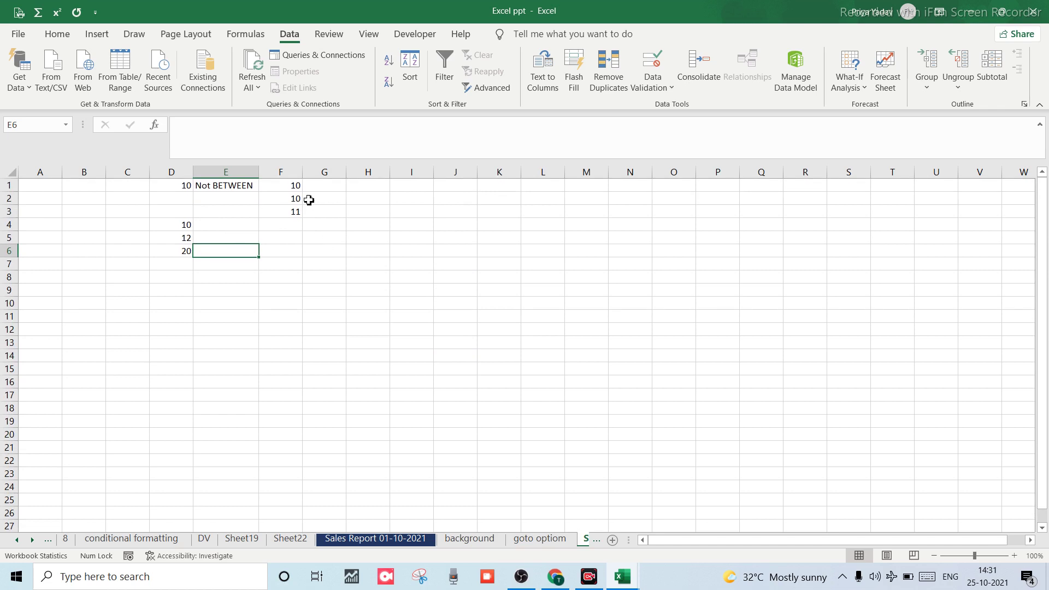
pyautogui.click(311, 187)
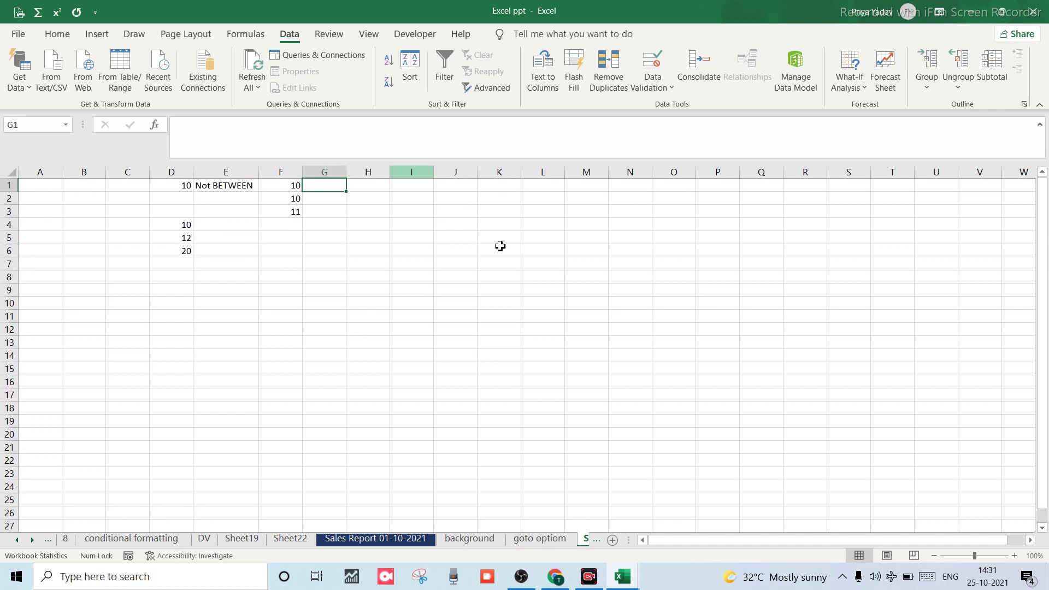
pyautogui.scroll(1, 341, 228)
pyautogui.scroll(-1, 341, 227)
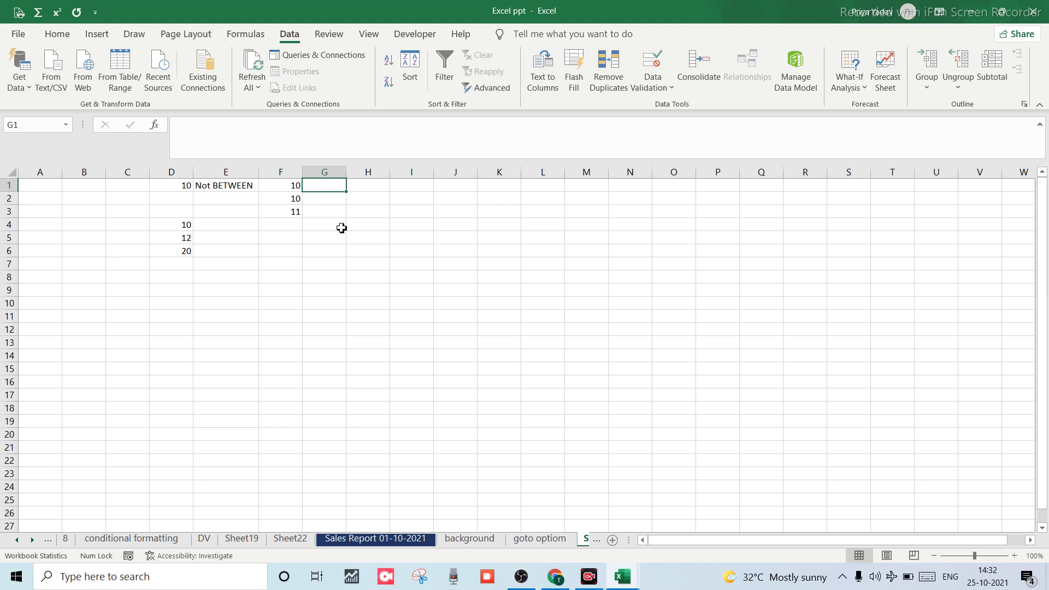
pyautogui.scroll(2, 342, 228)
pyautogui.write('avv')
pyautogui.click(293, 246)
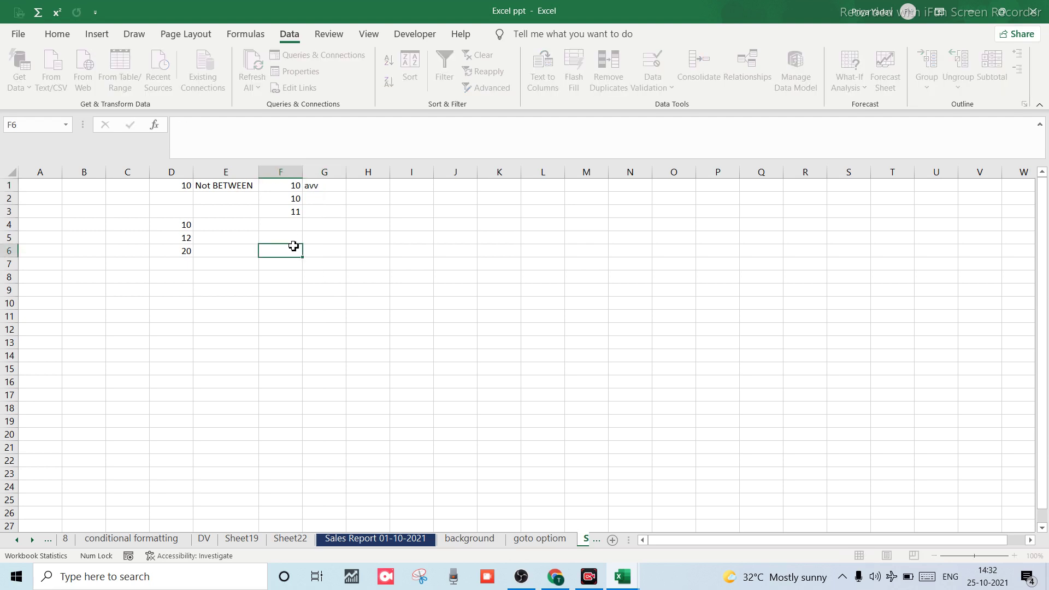
pyautogui.write('a')
pyautogui.press('BackSpace')
# Open Data Validation for the empty cell G14 via Alt, A, V.
pyautogui.hotkey('alt', 'a')
pyautogui.click(445, 225)
pyautogui.click(345, 361)
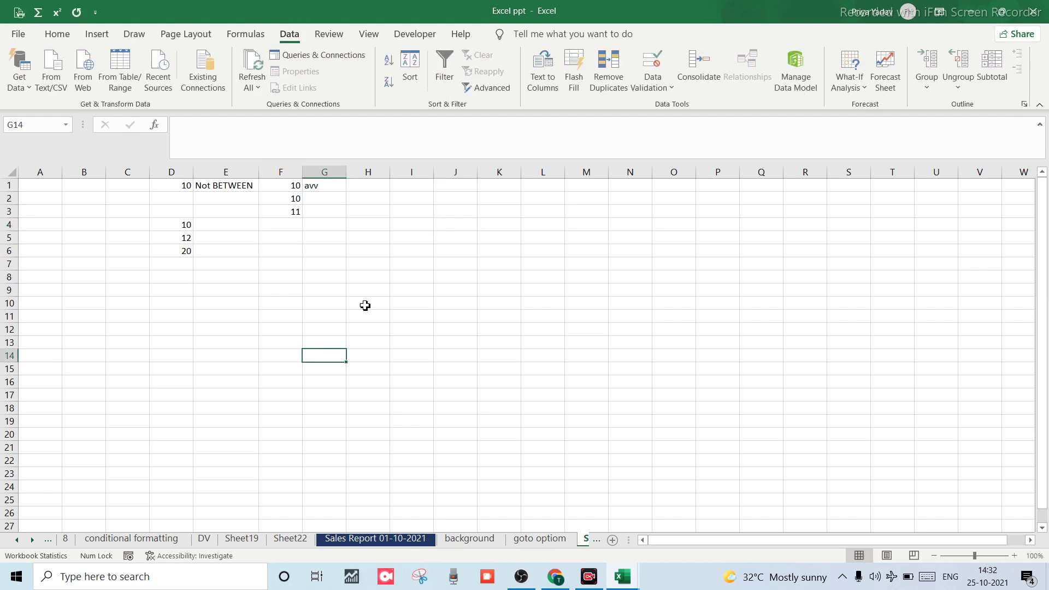
pyautogui.hotkey('alt', 'a')
pyautogui.press('v')
pyautogui.press('v')
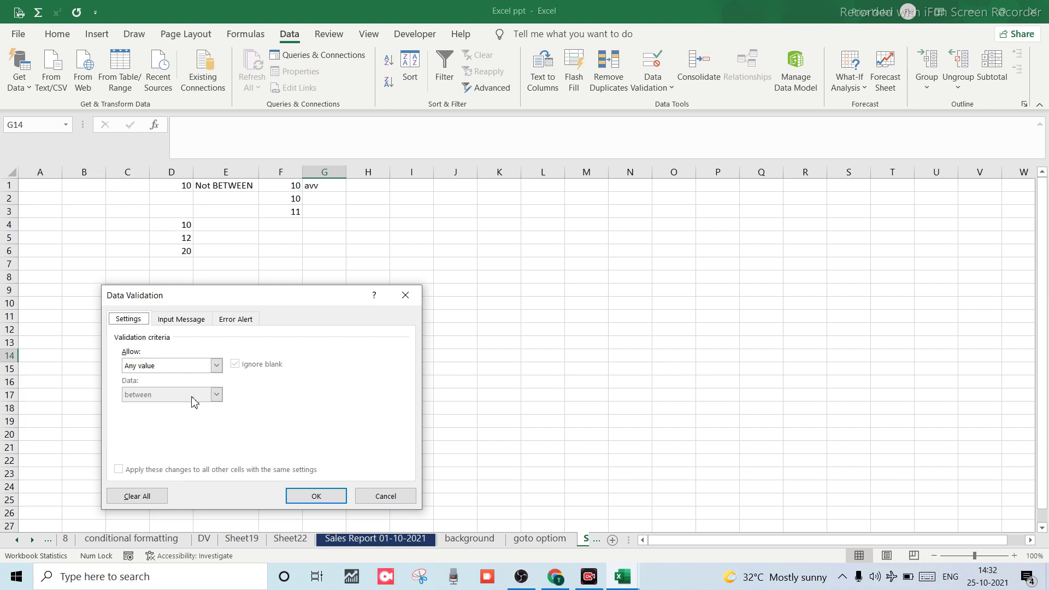
# Browse the Allow value types, cancel the Data Validation dialog unchanged, and select H1.
pyautogui.click(216, 366)
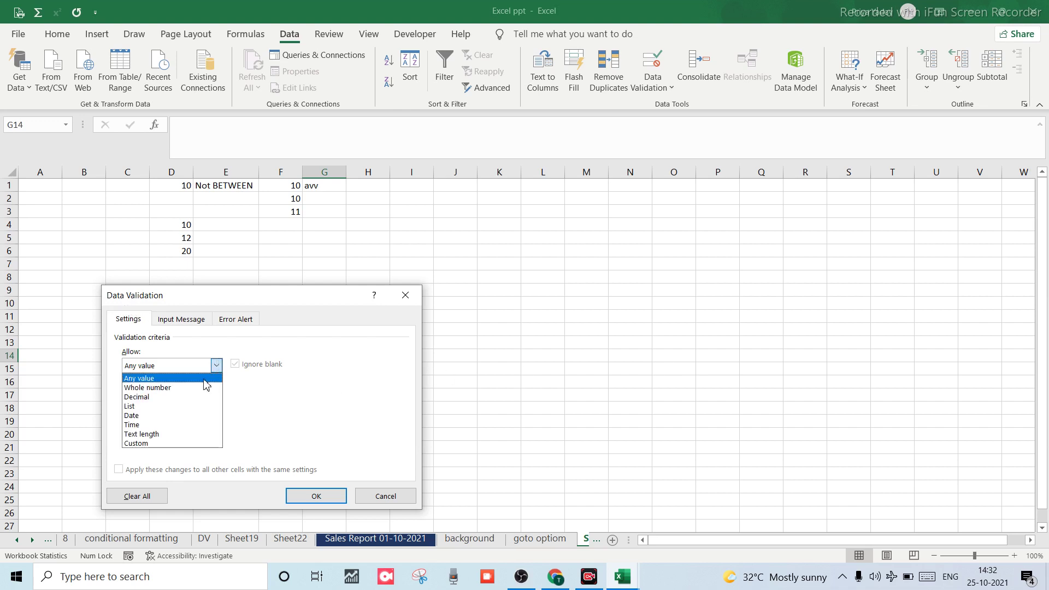
pyautogui.click(216, 365)
pyautogui.click(217, 366)
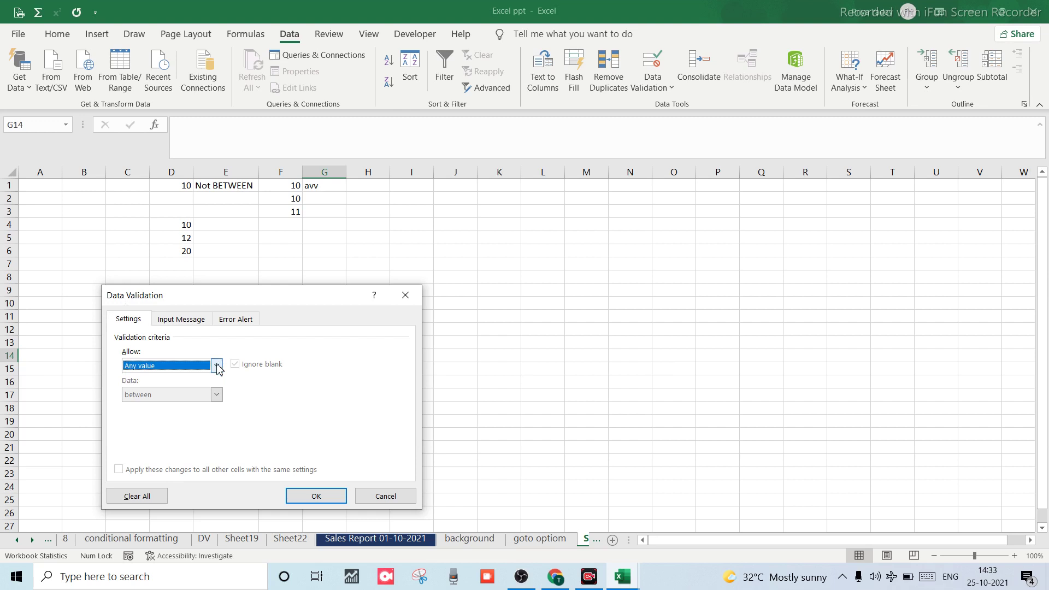
pyautogui.click(217, 366)
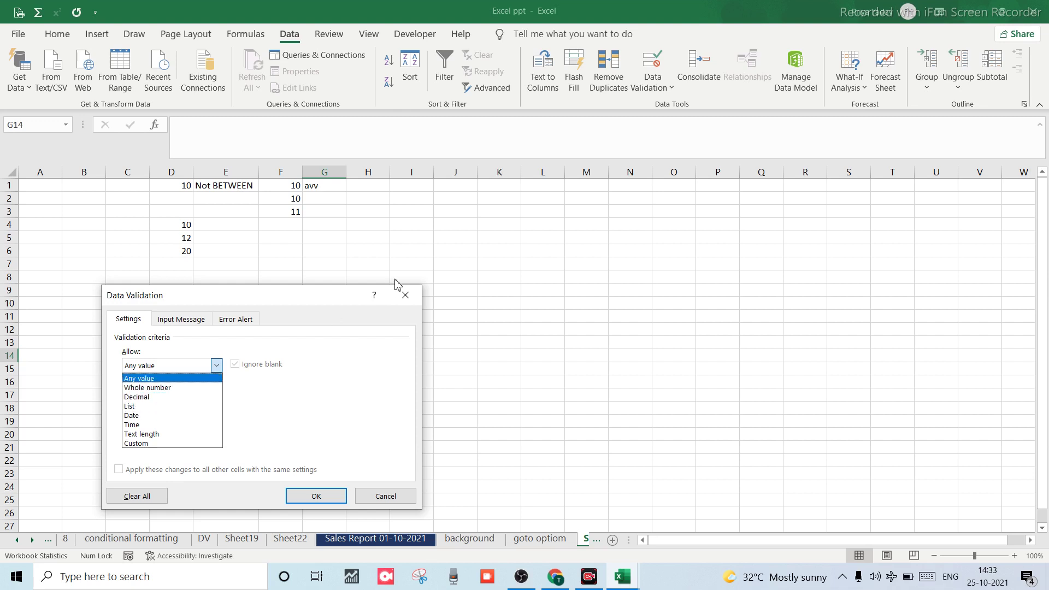
pyautogui.click(380, 495)
pyautogui.click(381, 495)
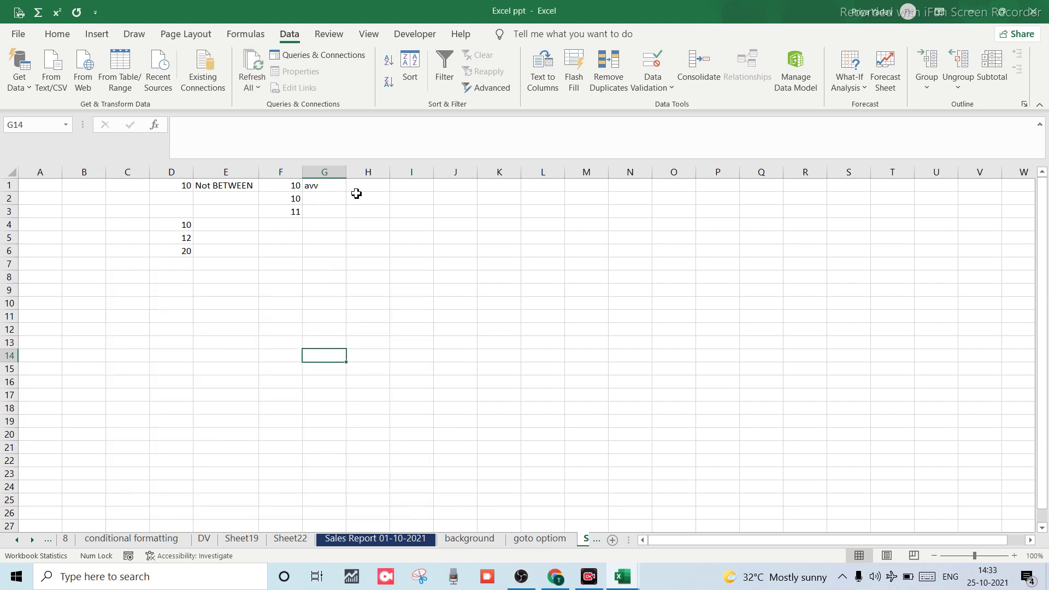
pyautogui.click(376, 184)
# Enter the heading 'decimal' in H1 and select column H.
pyautogui.write('de')
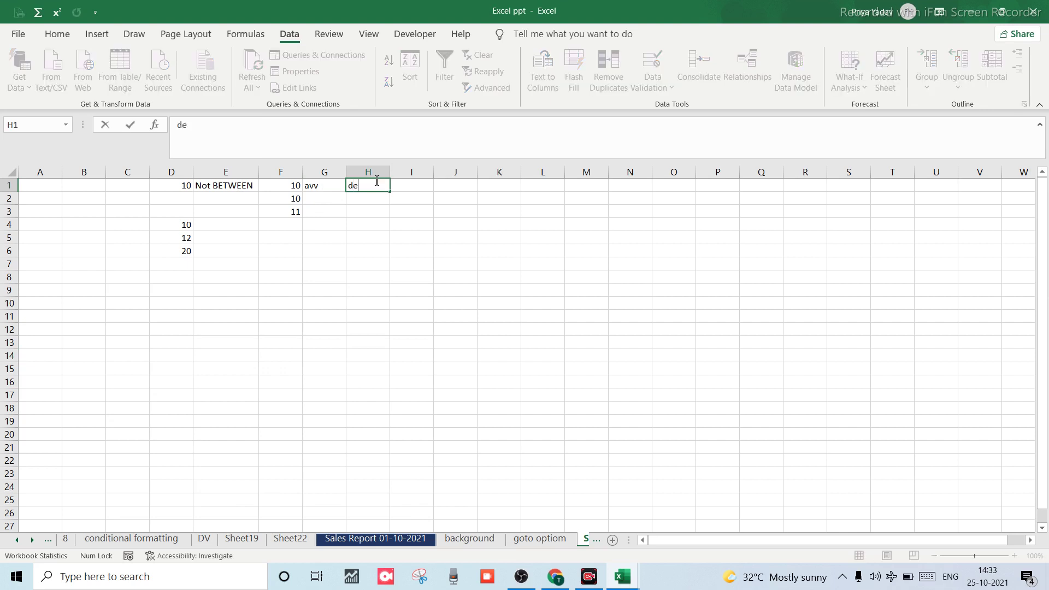
pyautogui.write('cimal')
pyautogui.click(358, 200)
pyautogui.click(368, 173)
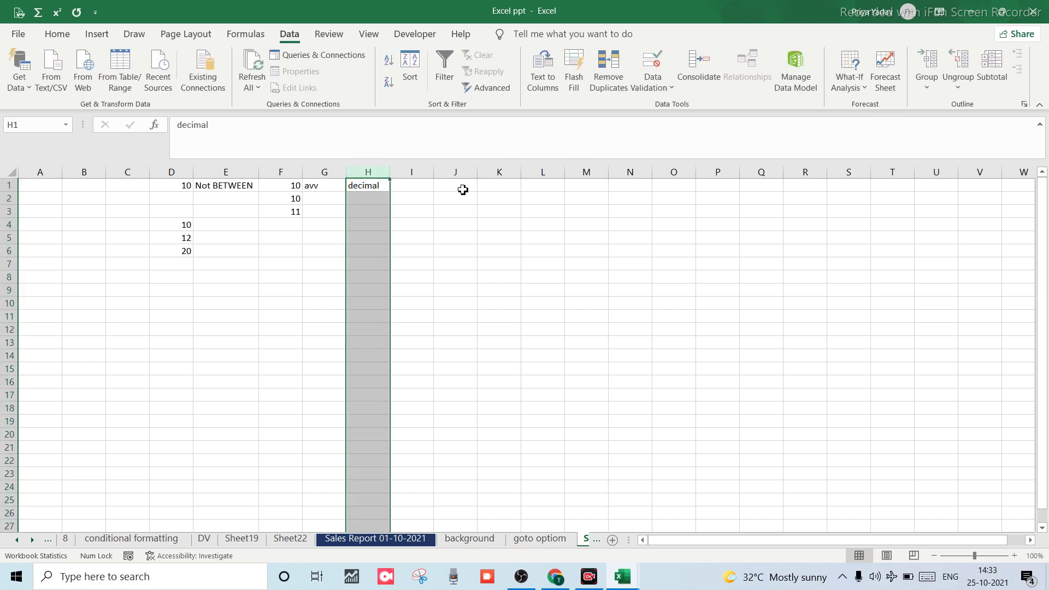
# Restrict column H to Decimal values between 10 and 20, then select H2.
pyautogui.press('alt')
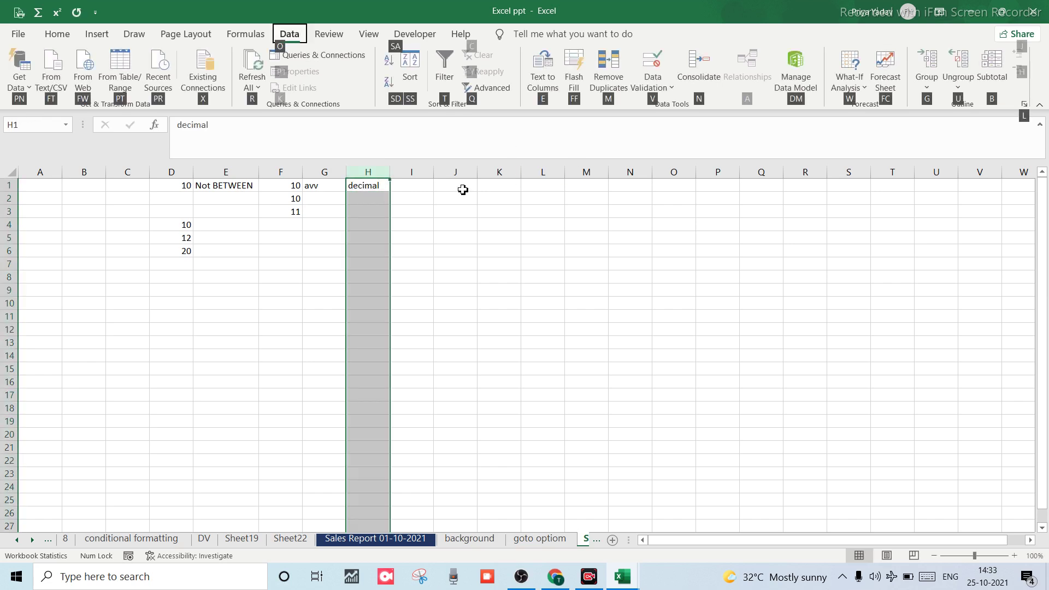
pyautogui.press('v')
pyautogui.press('v')
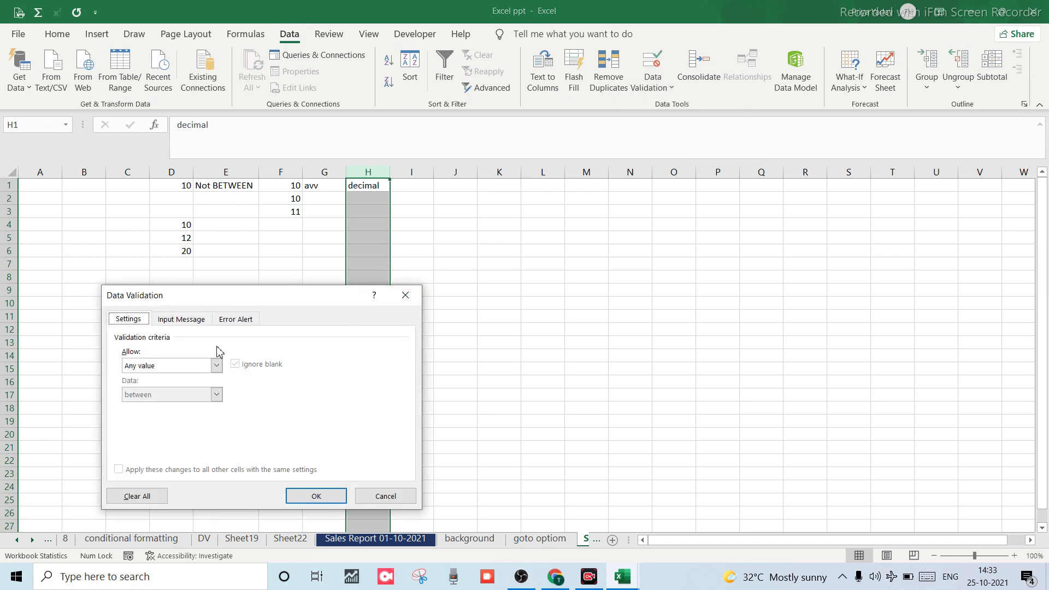
pyautogui.click(217, 366)
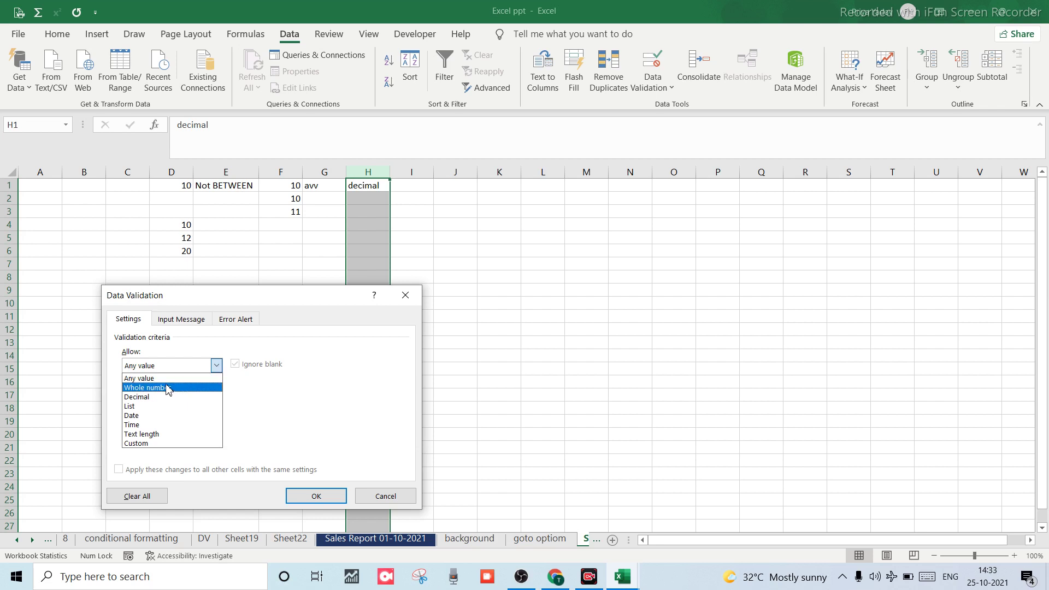
pyautogui.click(167, 387)
pyautogui.click(217, 366)
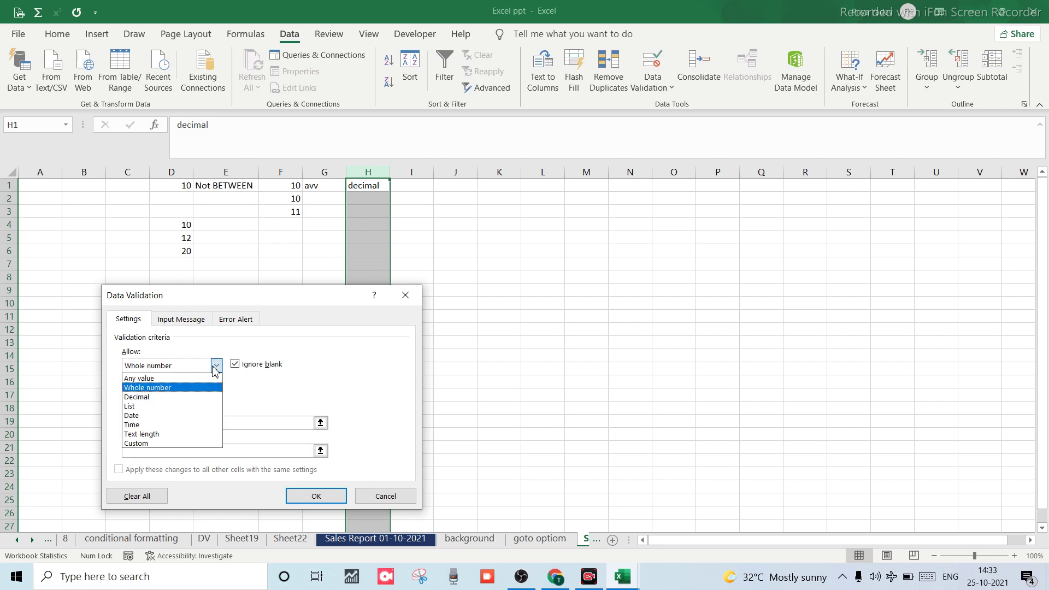
pyautogui.click(144, 397)
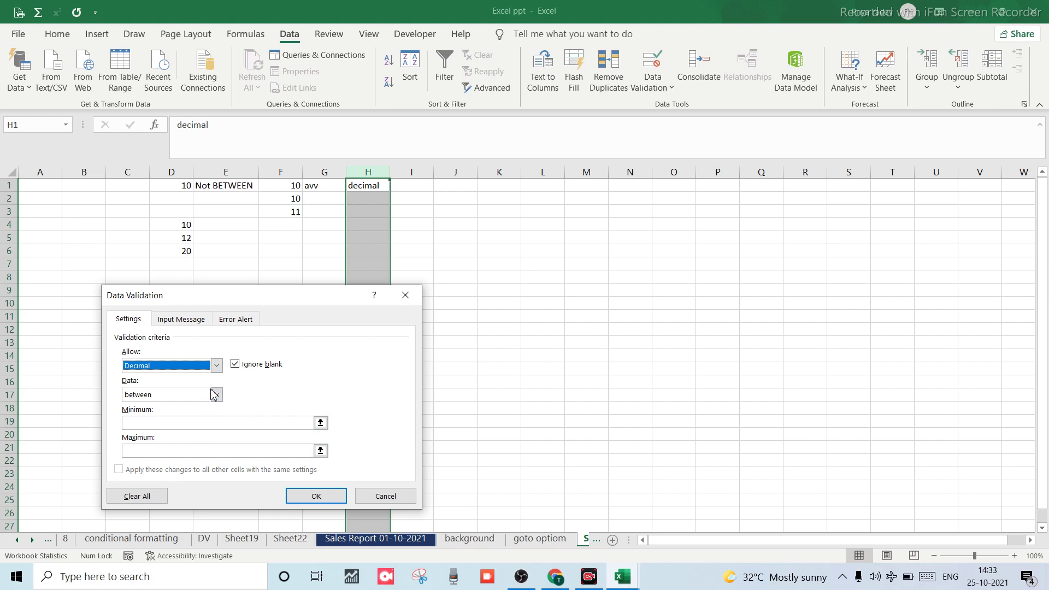
pyautogui.click(209, 426)
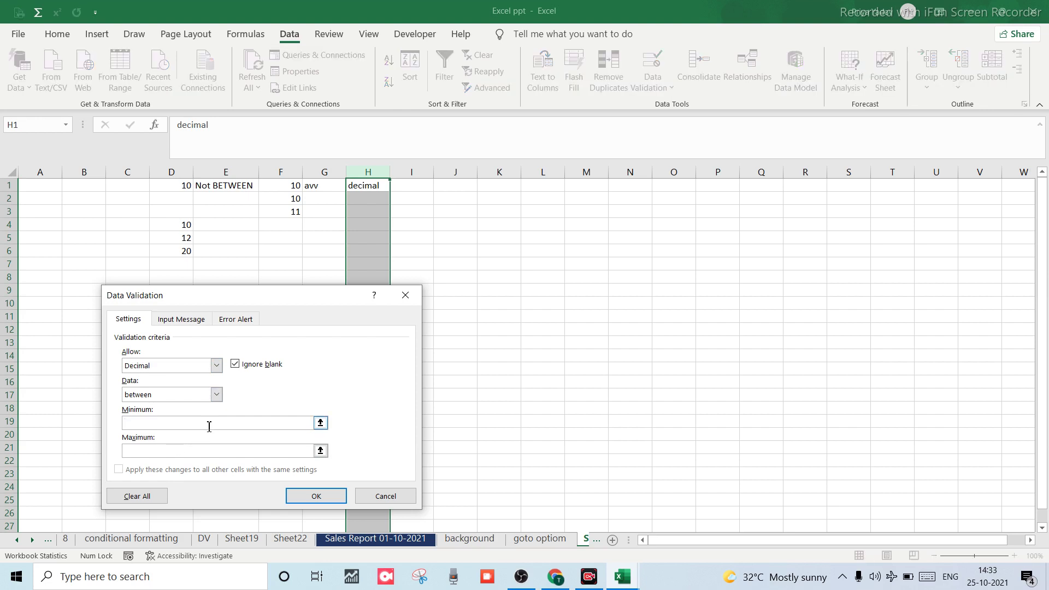
pyautogui.write('10')
pyautogui.click(172, 453)
pyautogui.write('20')
pyautogui.click(320, 498)
pyautogui.click(371, 230)
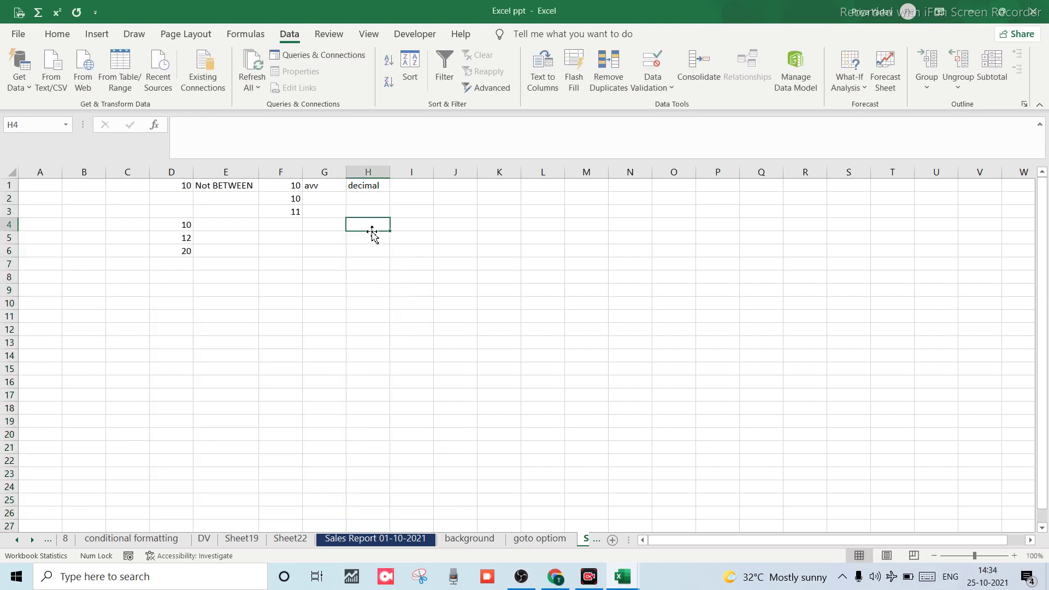
pyautogui.click(369, 199)
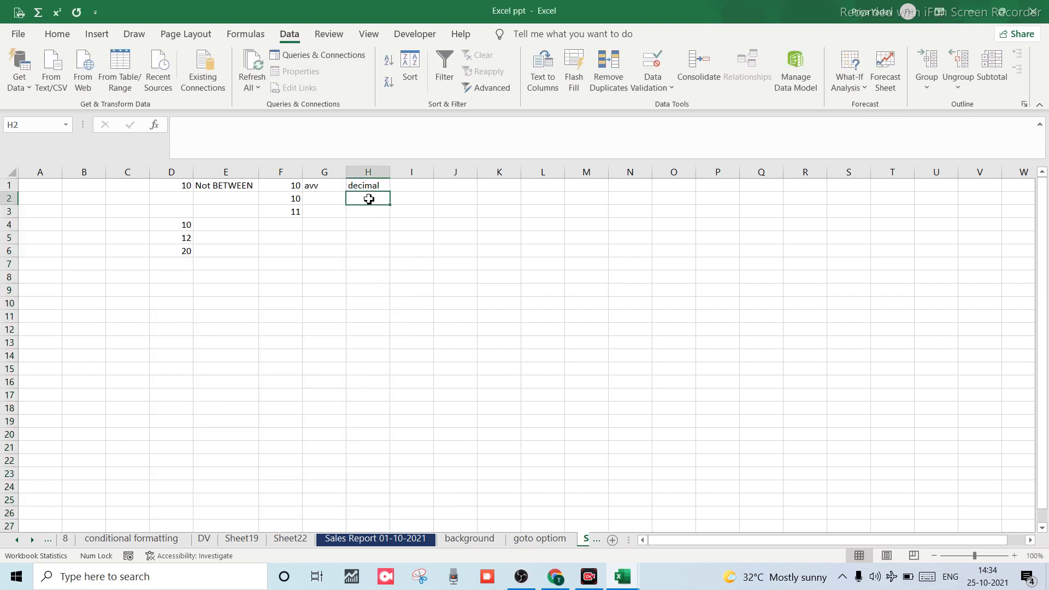
# Enter test values 10, 10, 10.2, 10.5 and 20 in H2:H6.
pyautogui.write('10')
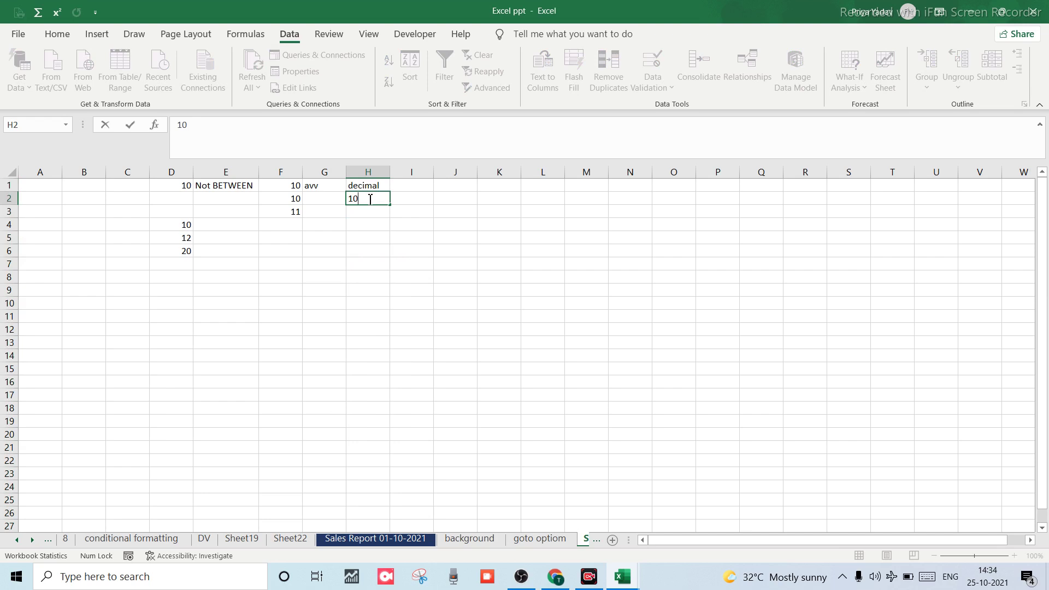
pyautogui.press('Return')
pyautogui.write('10')
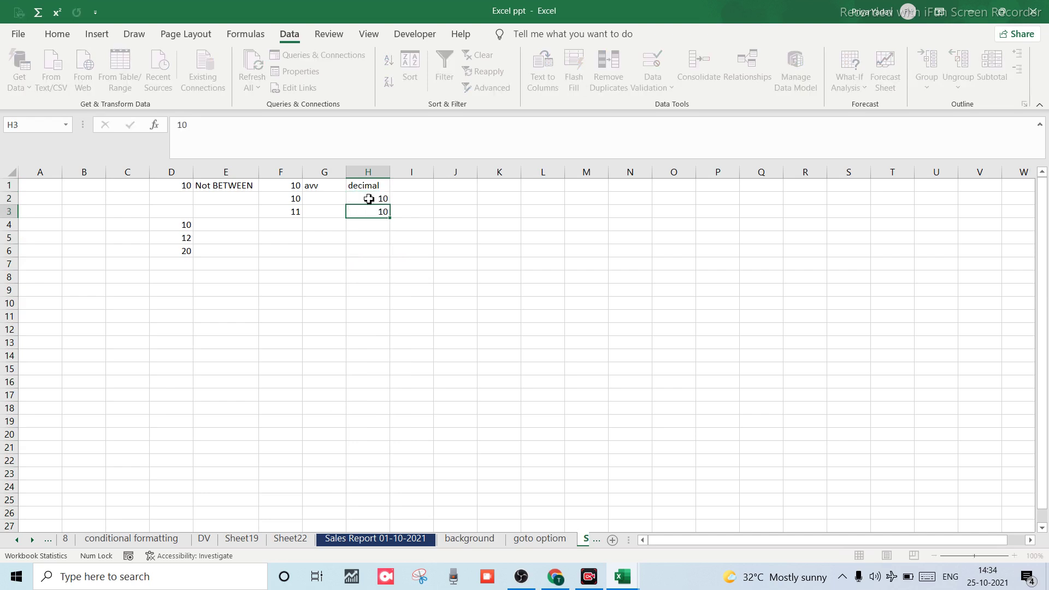
pyautogui.press('Return')
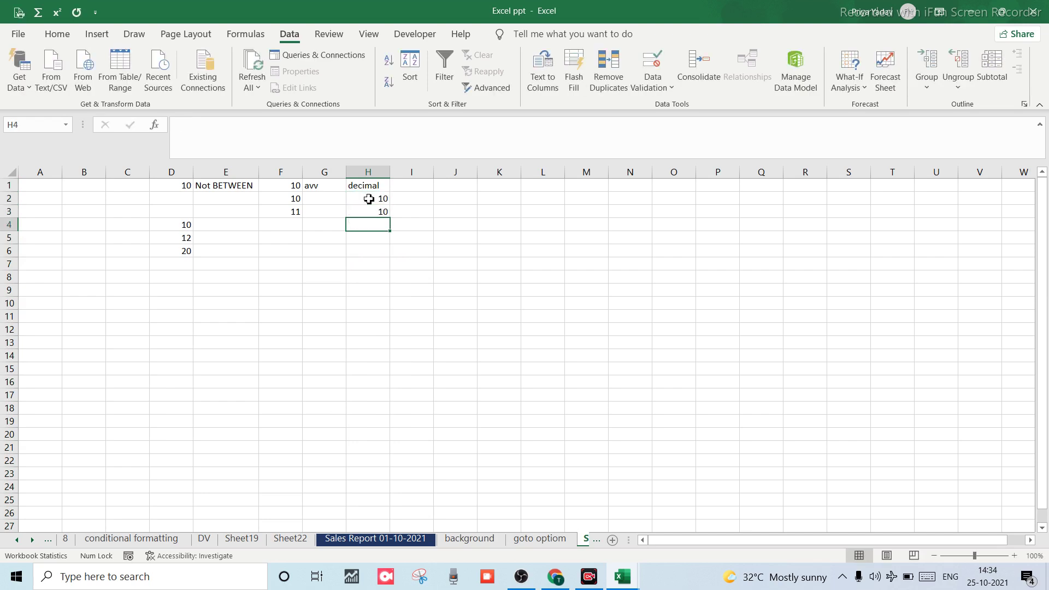
pyautogui.write('10.2')
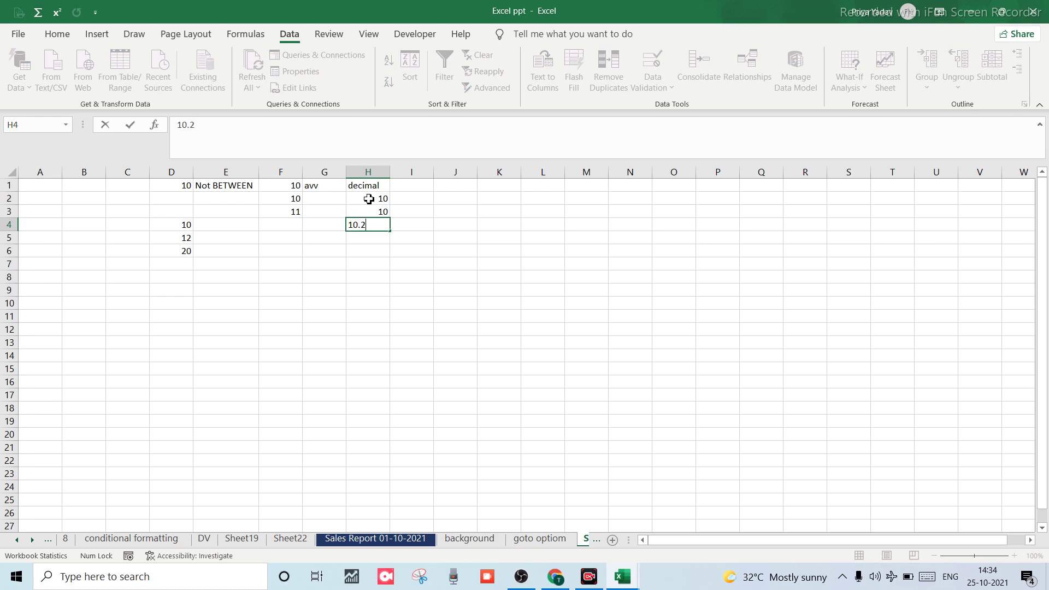
pyautogui.press('Return')
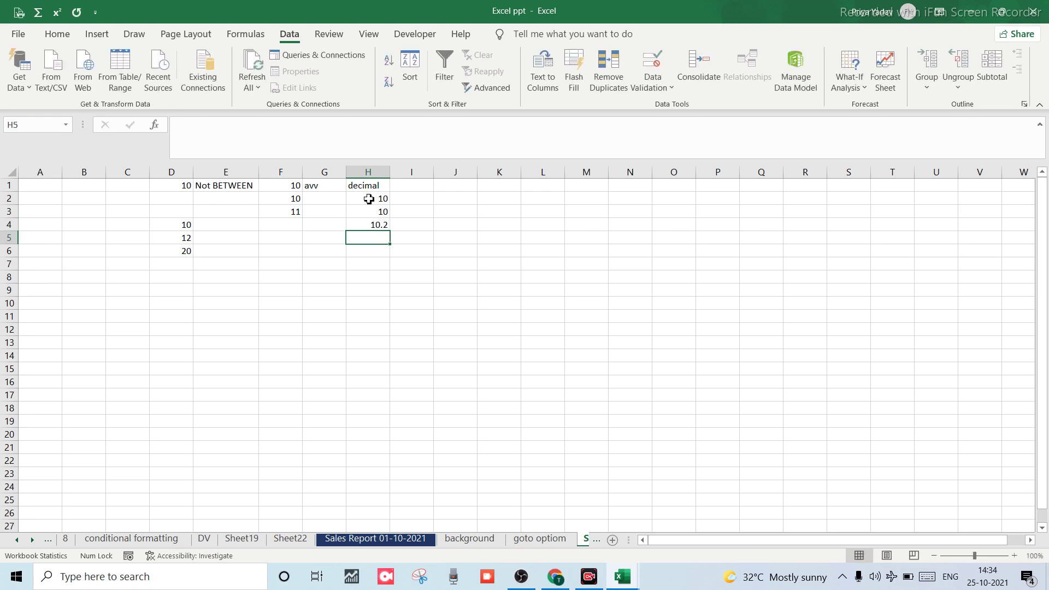
pyautogui.write('10.5')
pyautogui.press('Return')
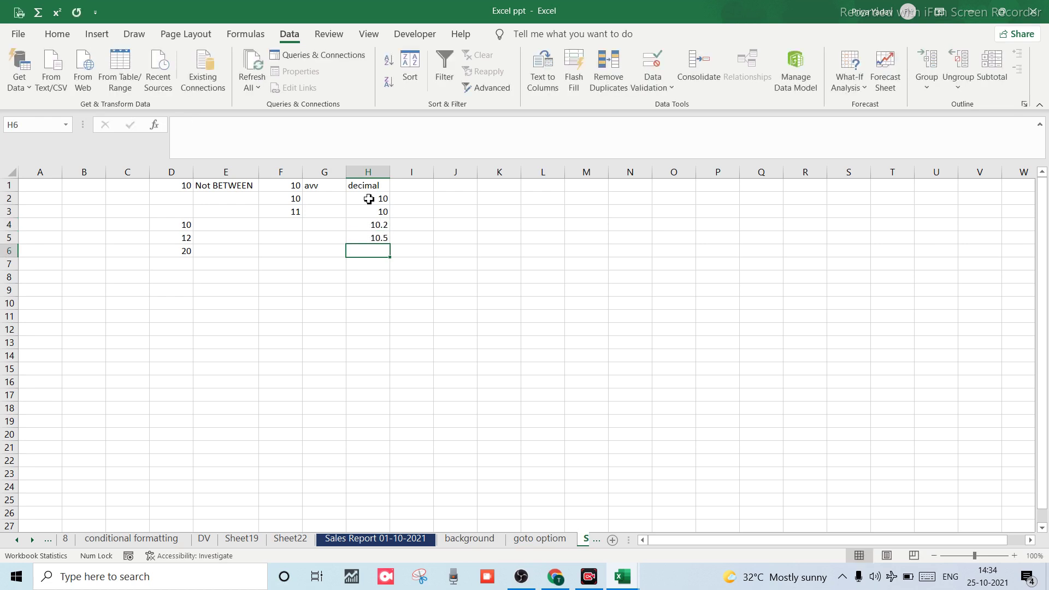
pyautogui.write('20')
pyautogui.press('Return')
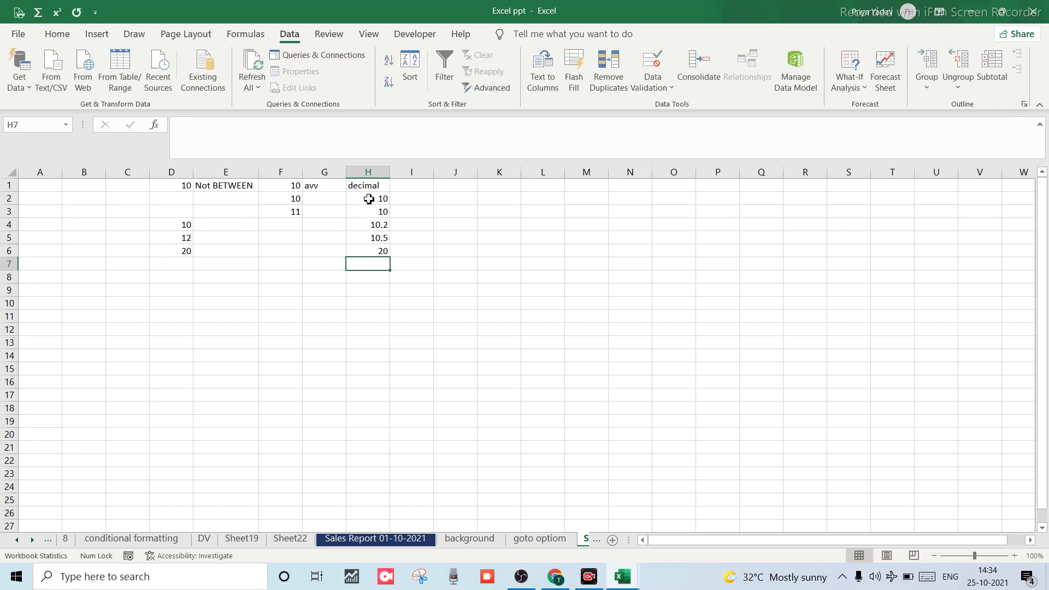
# Try 20.5 in H7, discard the rejection, replace H6 with 19.5, and select I1.
pyautogui.write('20.5')
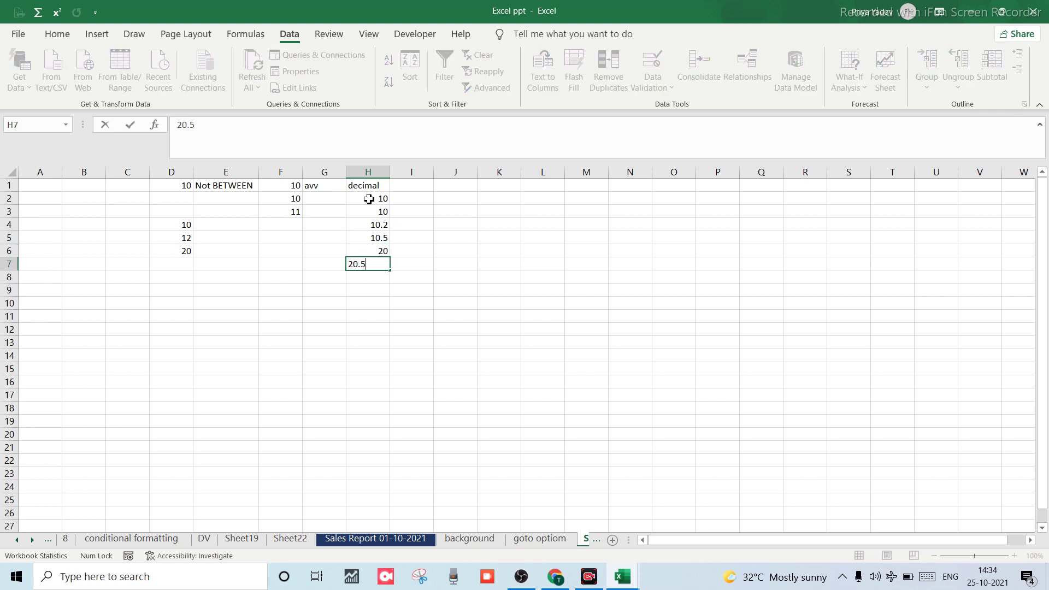
pyautogui.press('Return')
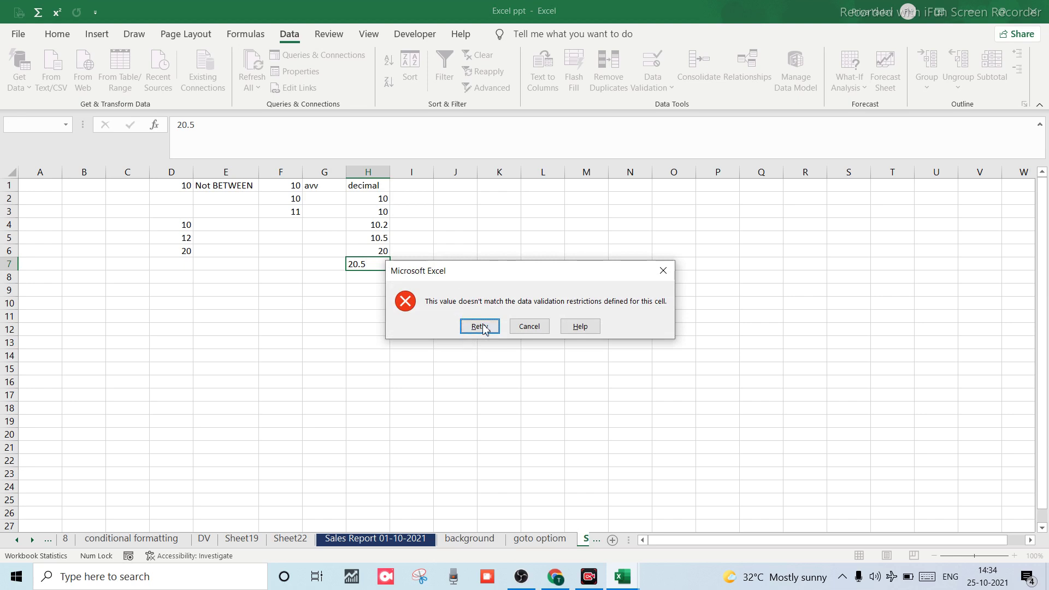
pyautogui.click(526, 331)
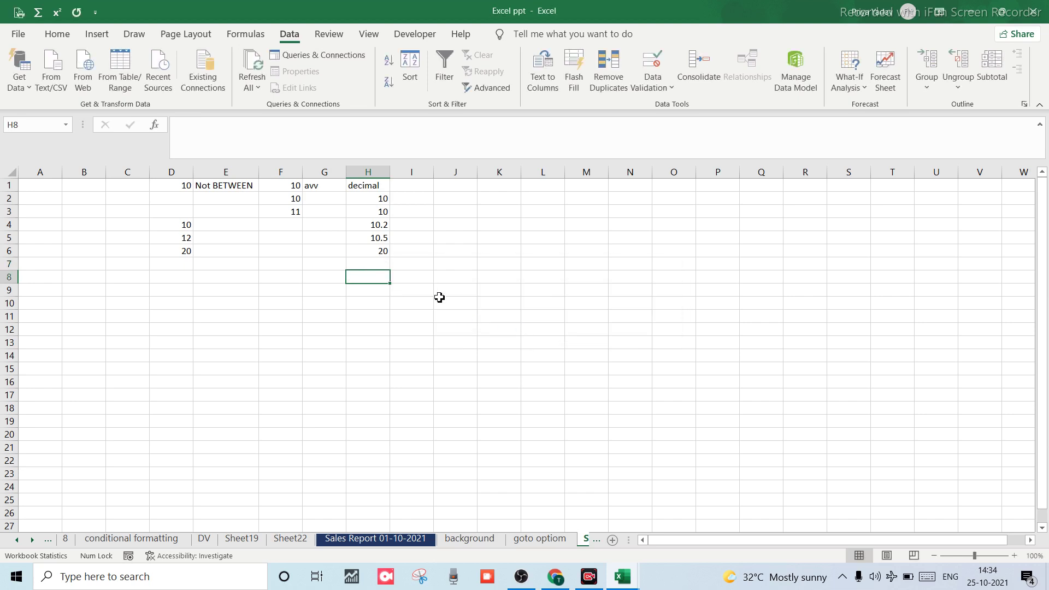
pyautogui.click(377, 255)
pyautogui.write('19.5')
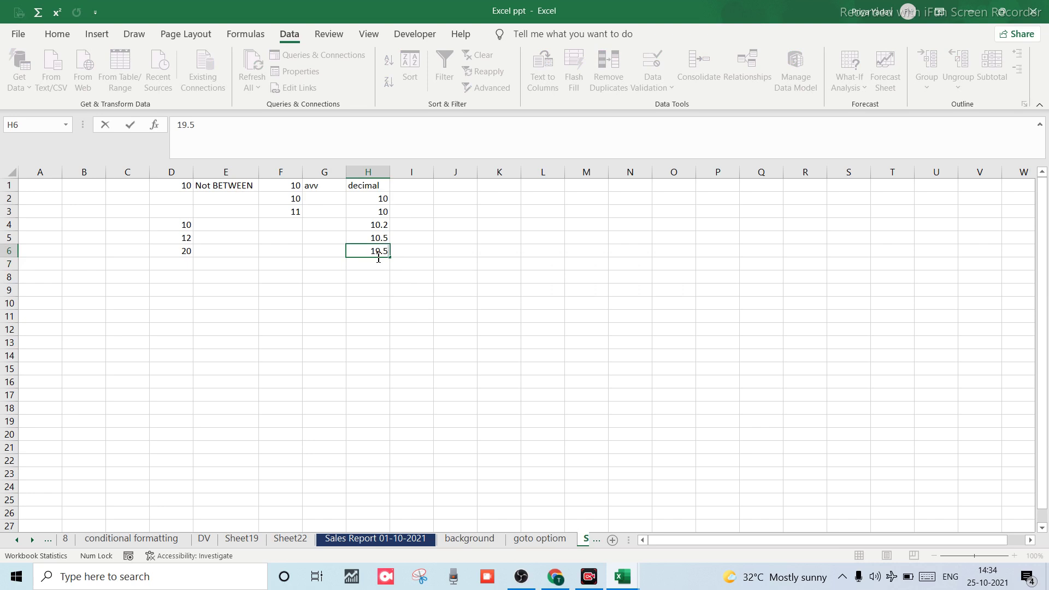
pyautogui.press('Return')
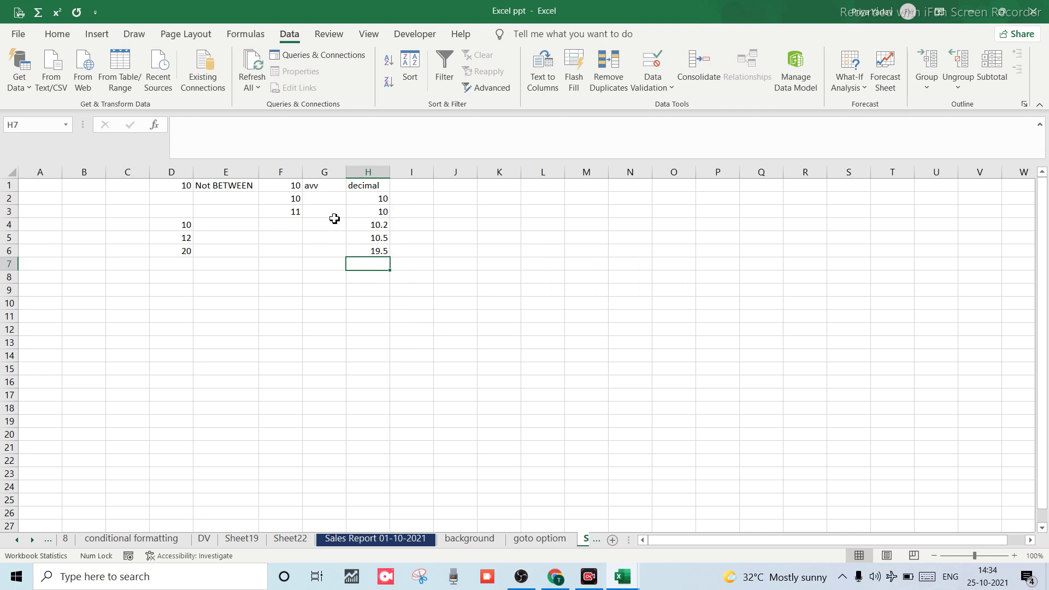
pyautogui.click(418, 187)
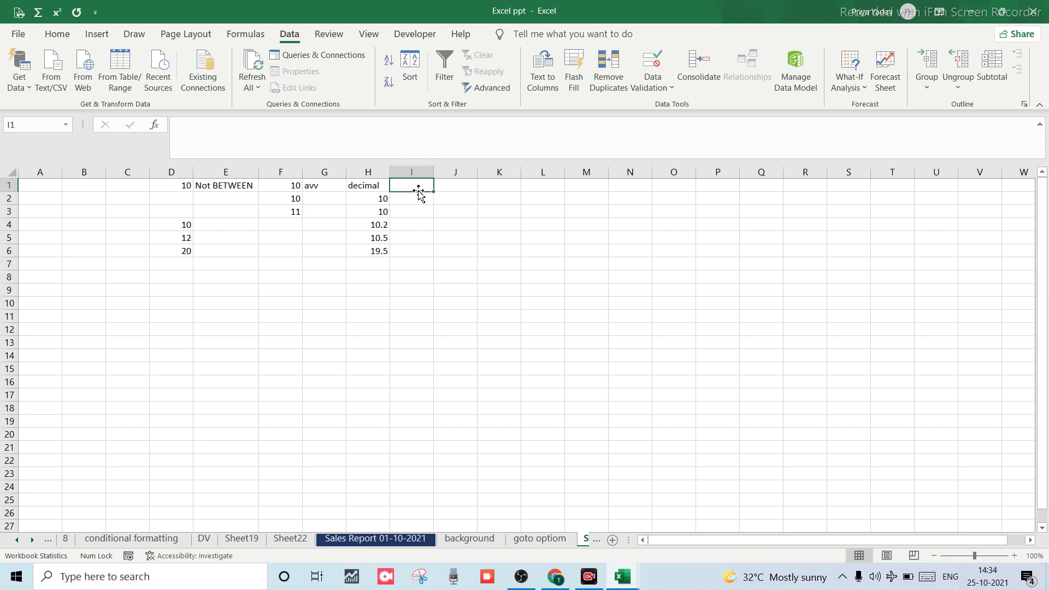
# Enter the heading 'whole number' in I1 and select column I.
pyautogui.doubleClick(419, 189)
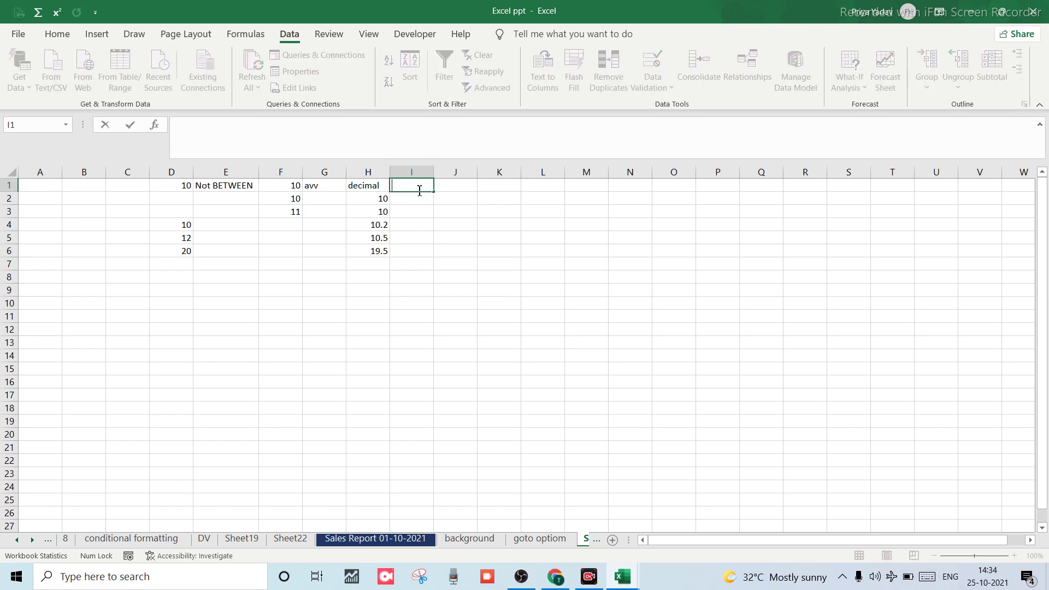
pyautogui.write('whole number')
pyautogui.click(424, 211)
pyautogui.click(419, 172)
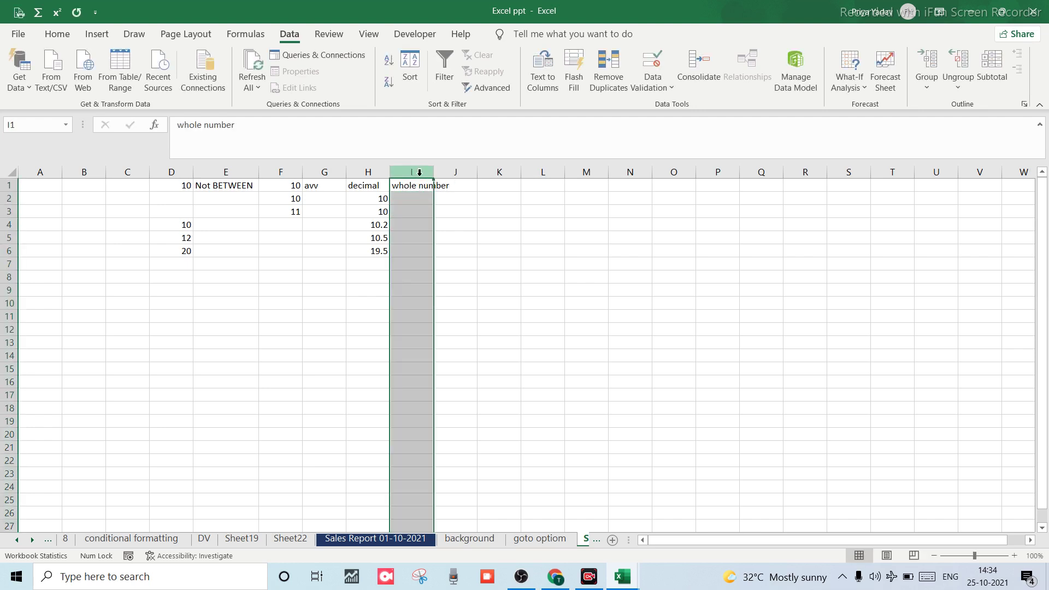
# Apply a Whole number validation rule between 10 and 20 to column I.
pyautogui.click(651, 85)
pyautogui.click(664, 107)
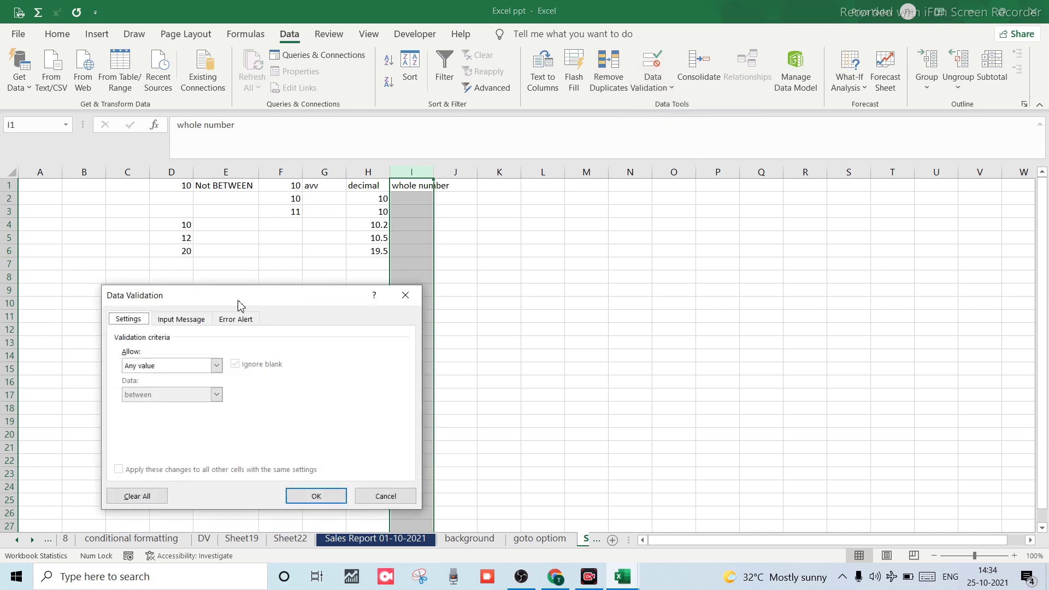
pyautogui.click(213, 366)
pyautogui.click(147, 388)
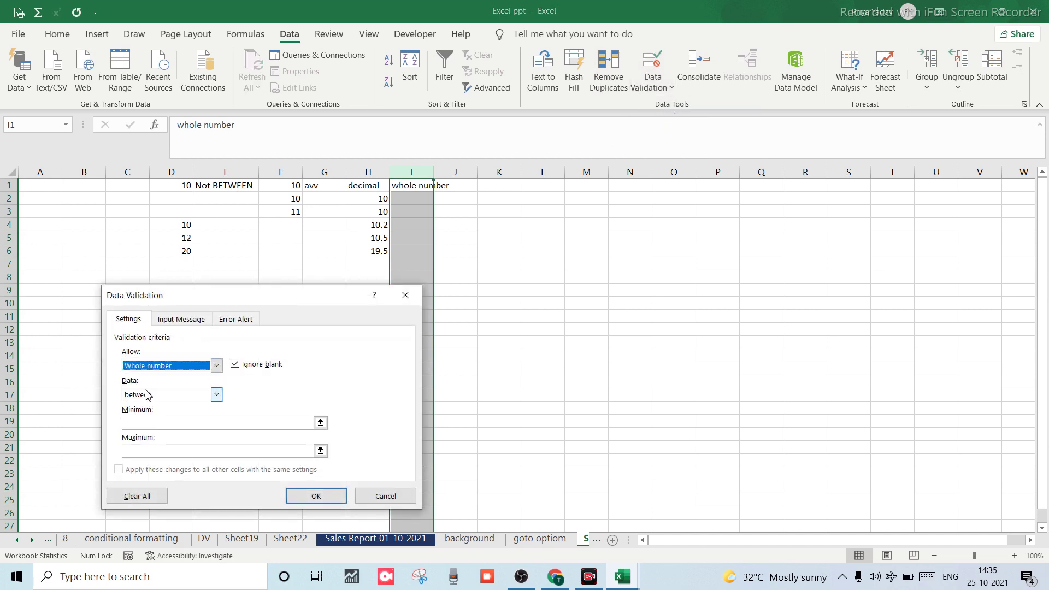
pyautogui.click(172, 424)
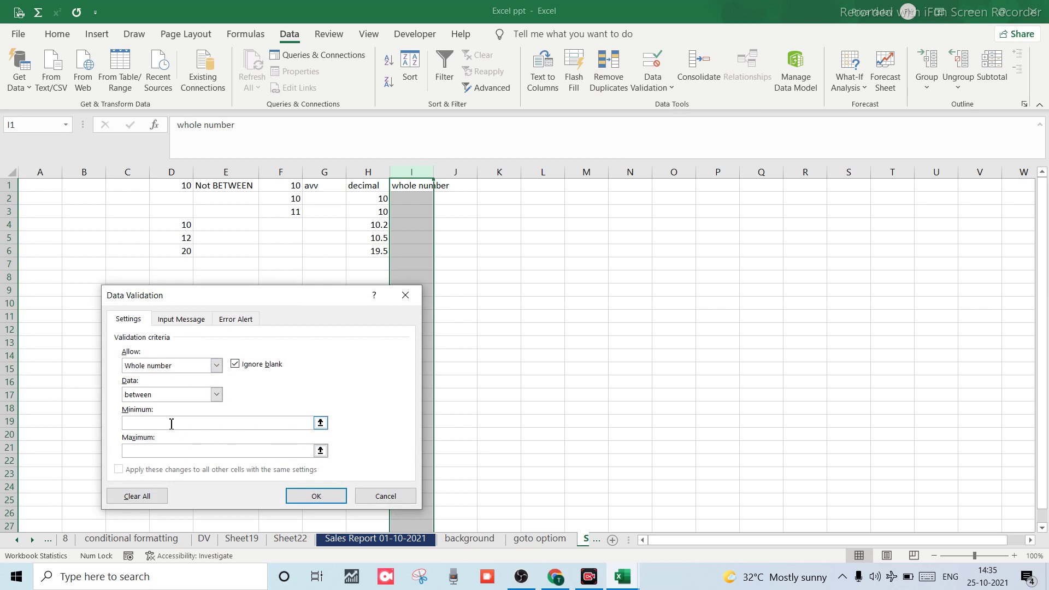
pyautogui.write('10')
pyautogui.click(140, 455)
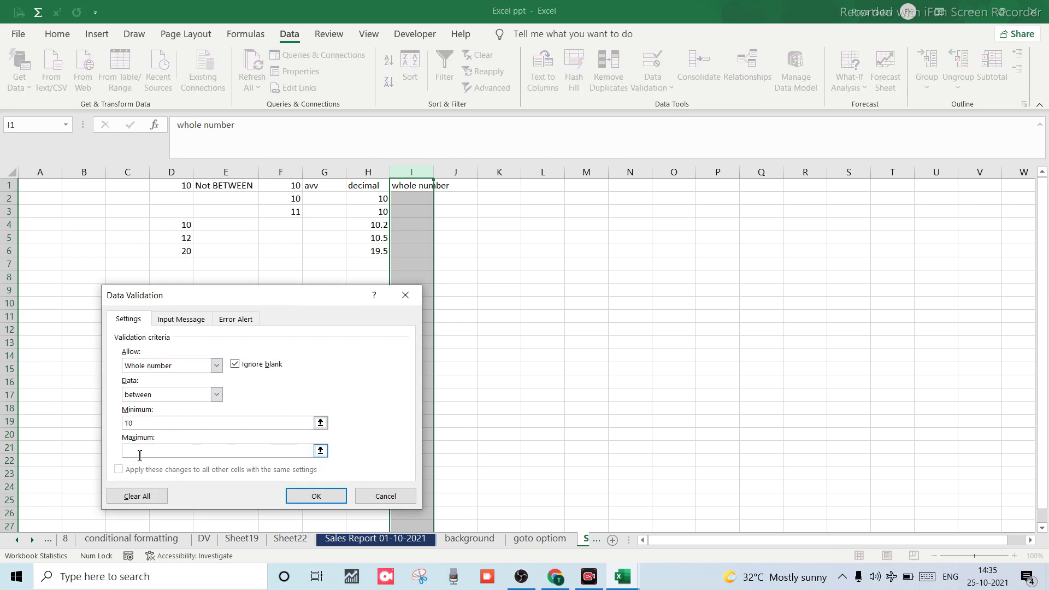
pyautogui.write('20')
pyautogui.click(316, 496)
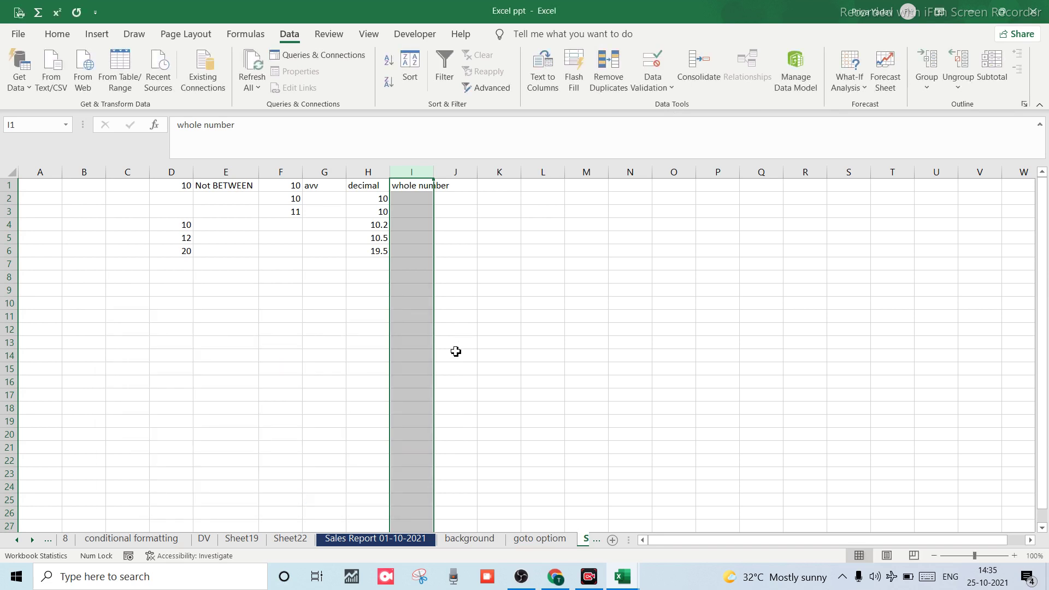
# Enter 10 in I3 and 20 in I4, then try 10.5 in I5 and discard the rejection.
pyautogui.moveTo(428, 328); pyautogui.dragTo(405, 224)
pyautogui.click(405, 215)
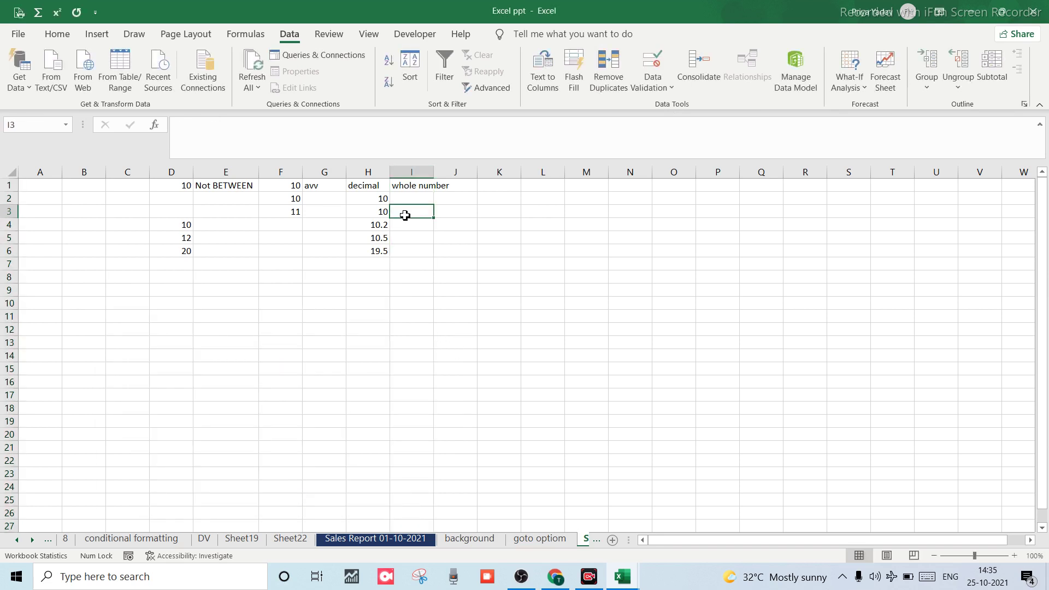
pyautogui.write('10')
pyautogui.press('Return')
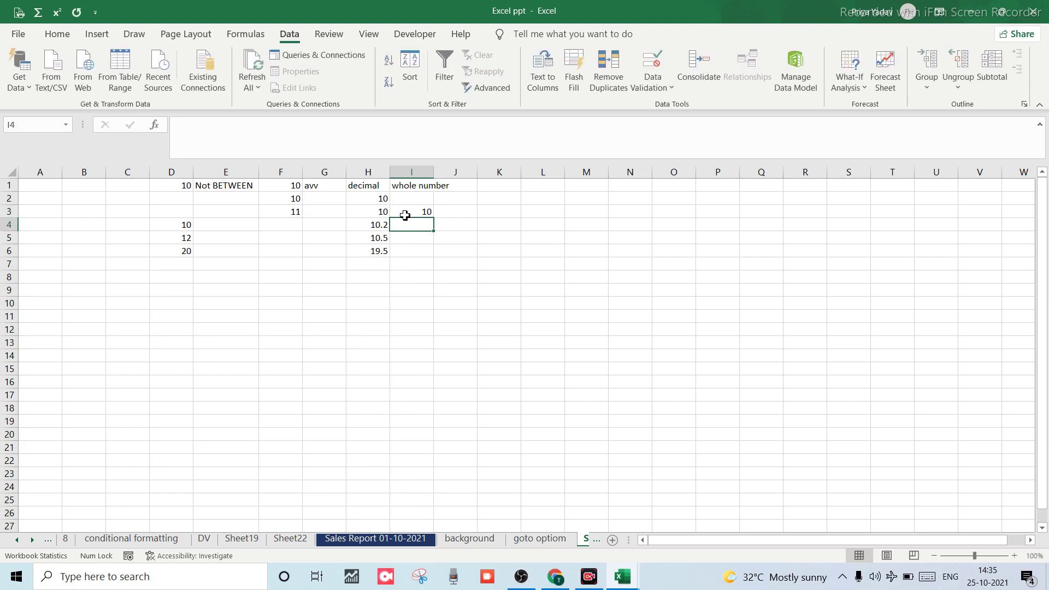
pyautogui.write('20')
pyautogui.press('Return')
pyautogui.write('1')
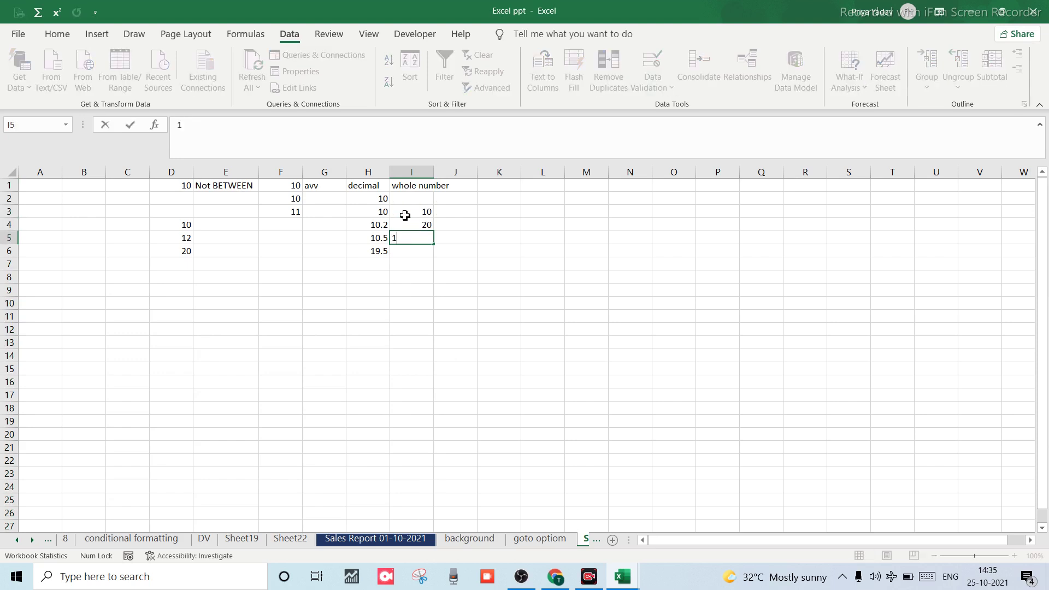
pyautogui.write('0.5')
pyautogui.press('Return')
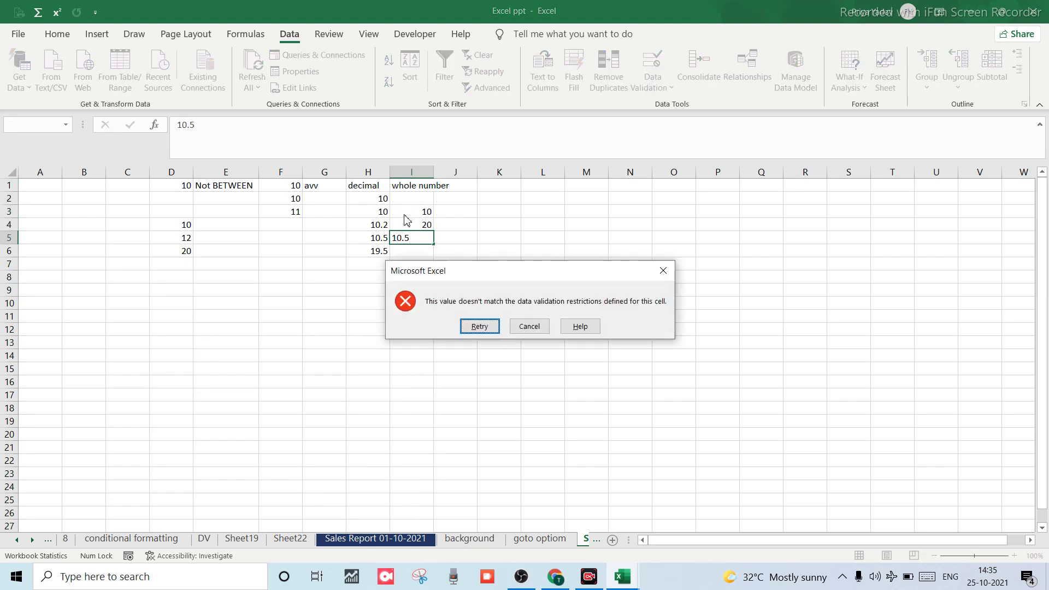
pyautogui.click(529, 327)
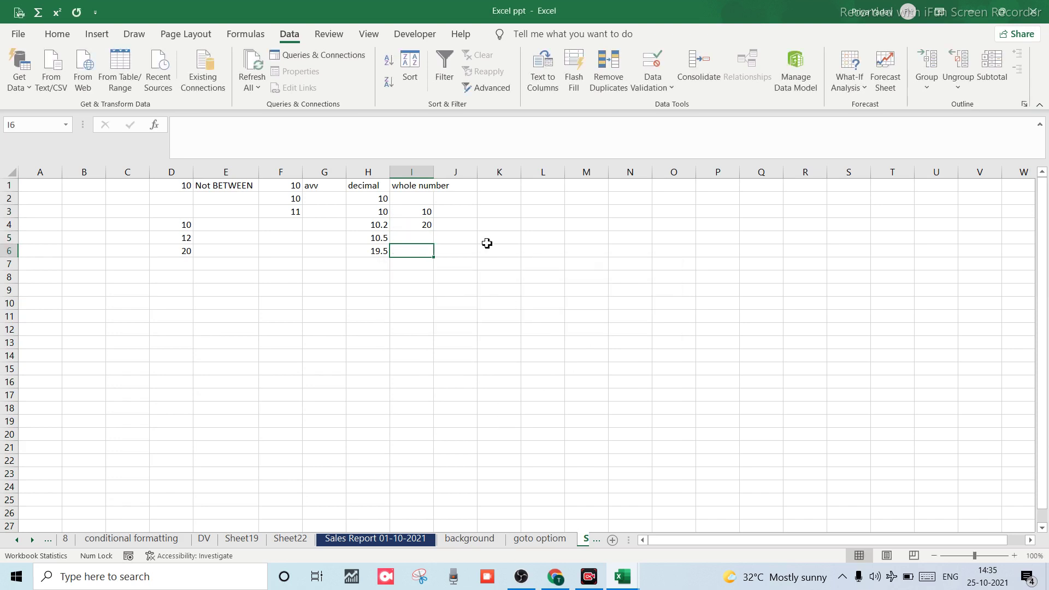
# Select several cells in column J, then select cell K1.
pyautogui.click(458, 184)
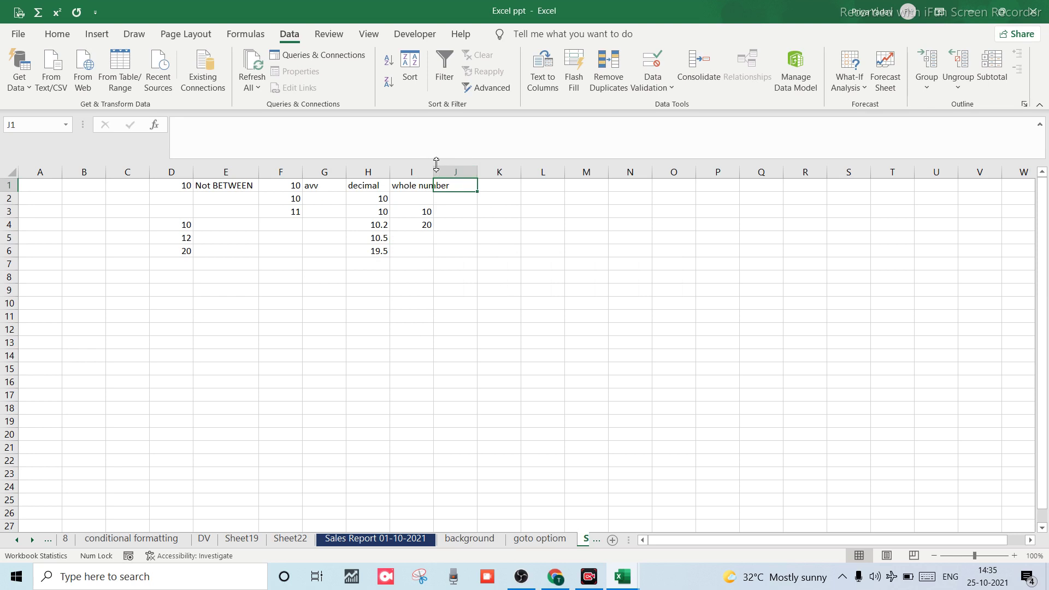
pyautogui.click(468, 212)
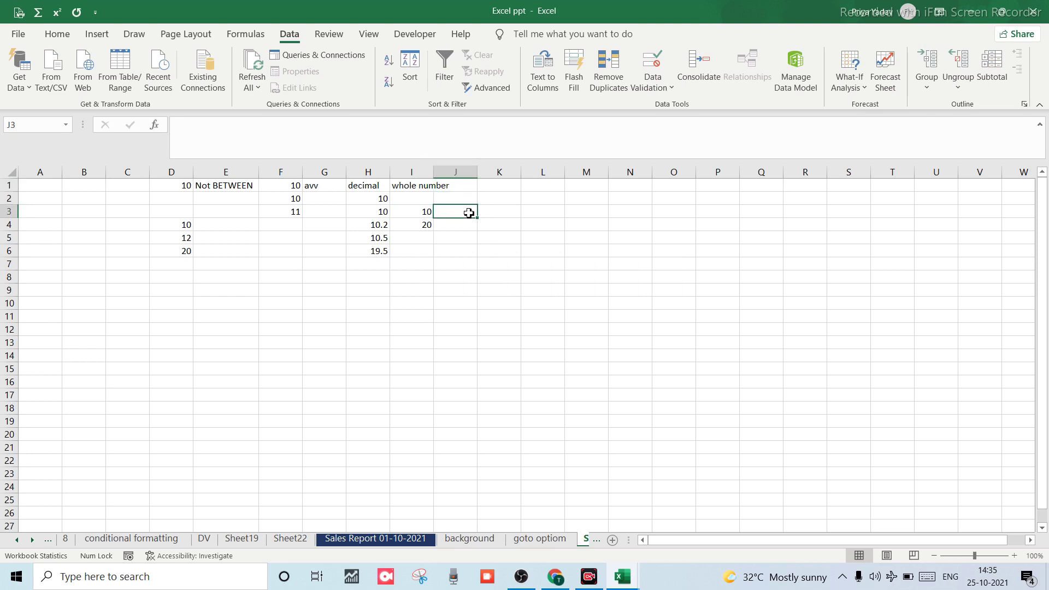
pyautogui.click(388, 135)
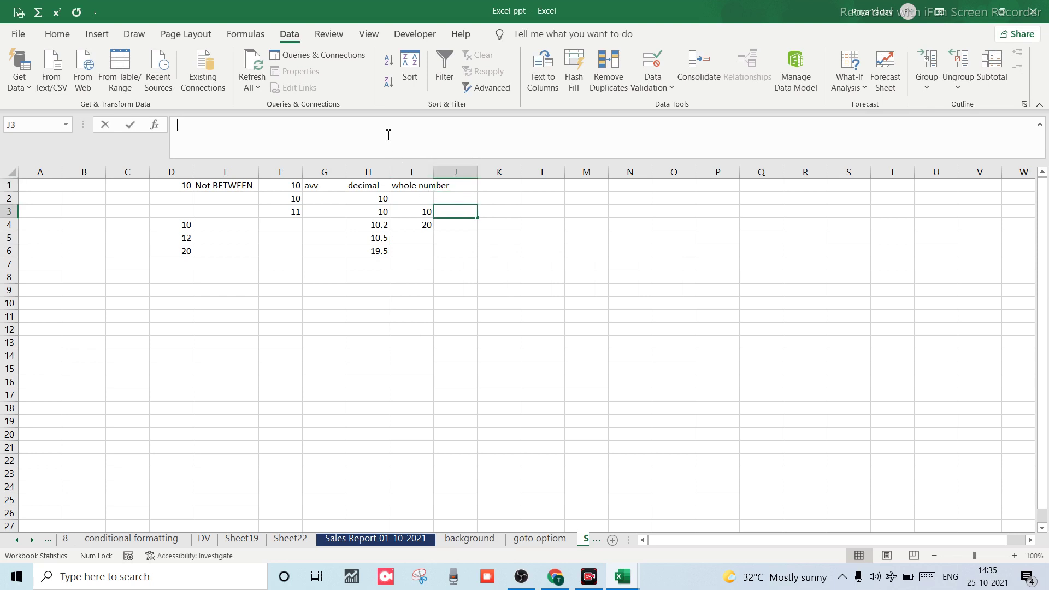
pyautogui.click(457, 173)
pyautogui.click(457, 194)
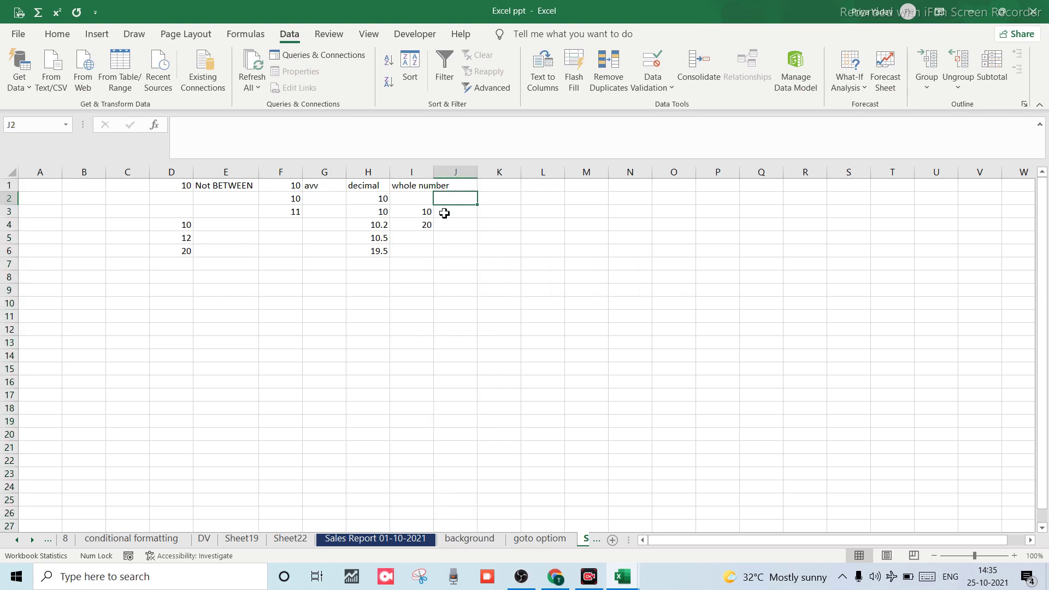
pyautogui.click(437, 239)
pyautogui.click(495, 183)
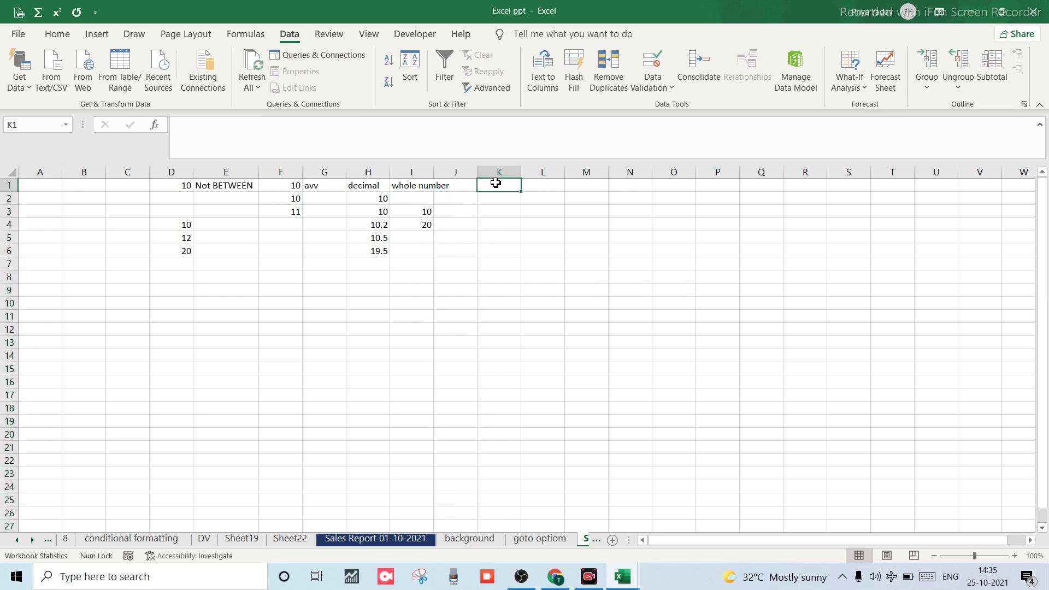
# Open Data Validation for K1 via Alt+A+V+V, set Allow to List, and type 'Good' as the source.
pyautogui.press('alt')
pyautogui.press('a')
pyautogui.press('v')
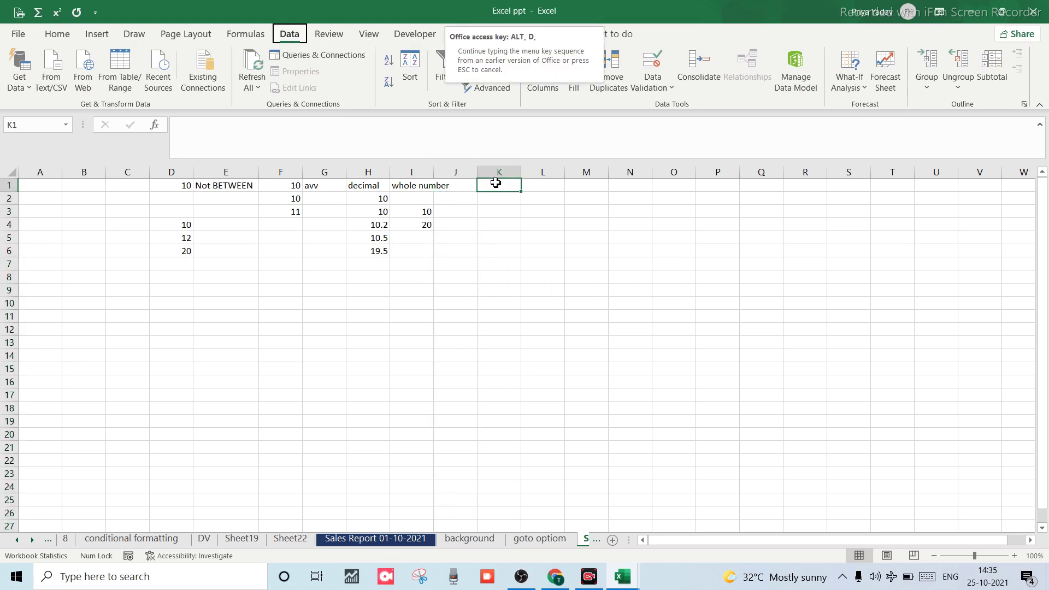
pyautogui.press('v')
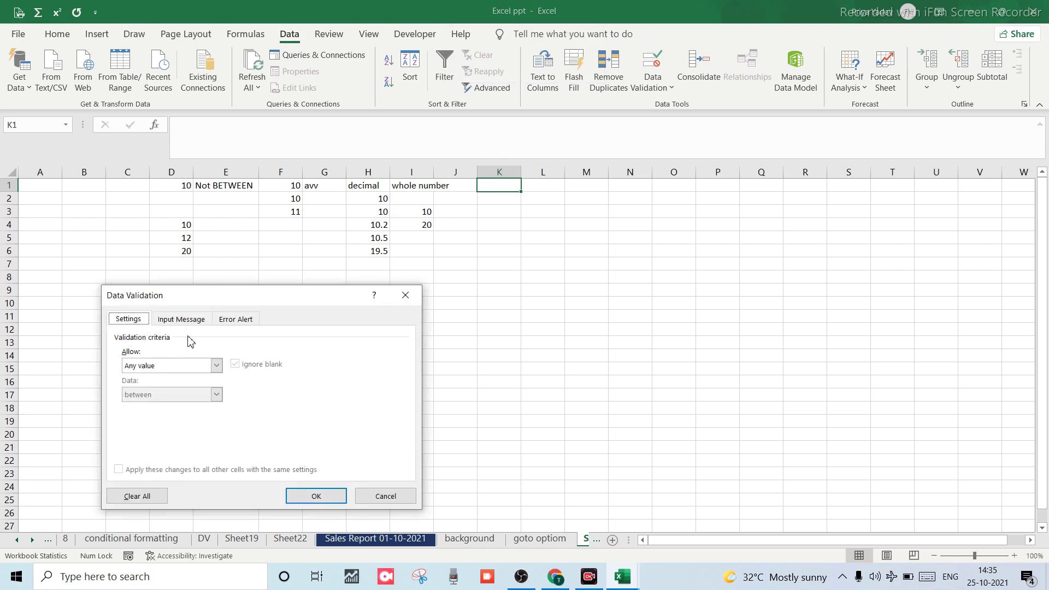
pyautogui.click(216, 365)
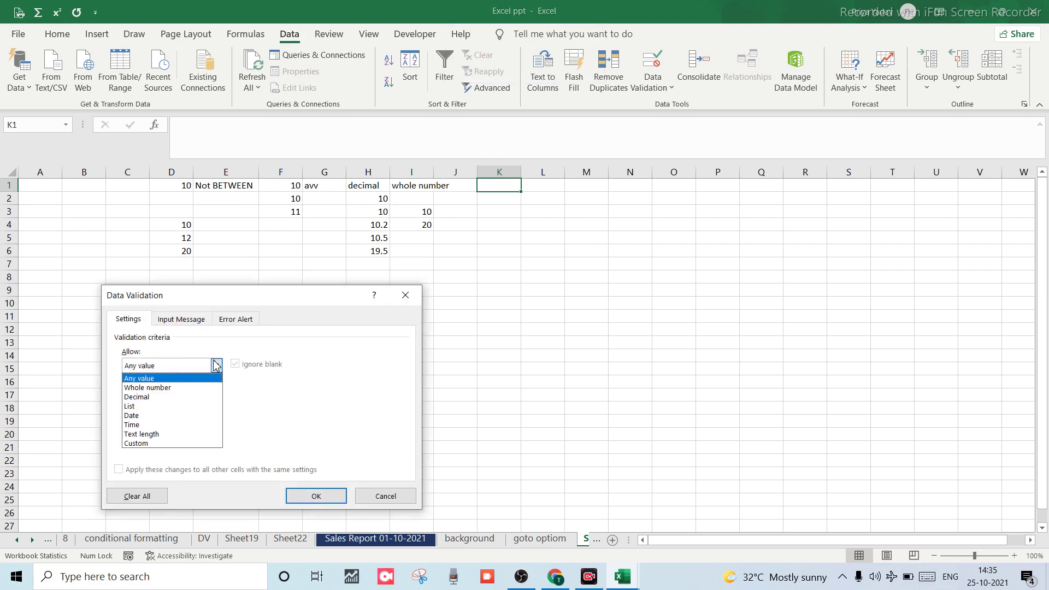
pyautogui.click(132, 407)
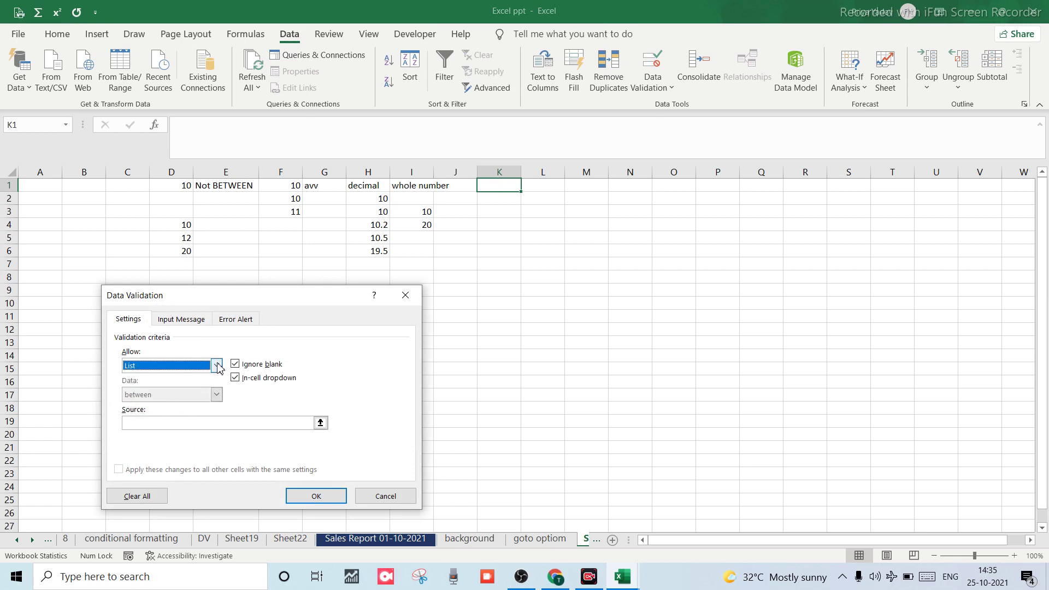
pyautogui.click(177, 423)
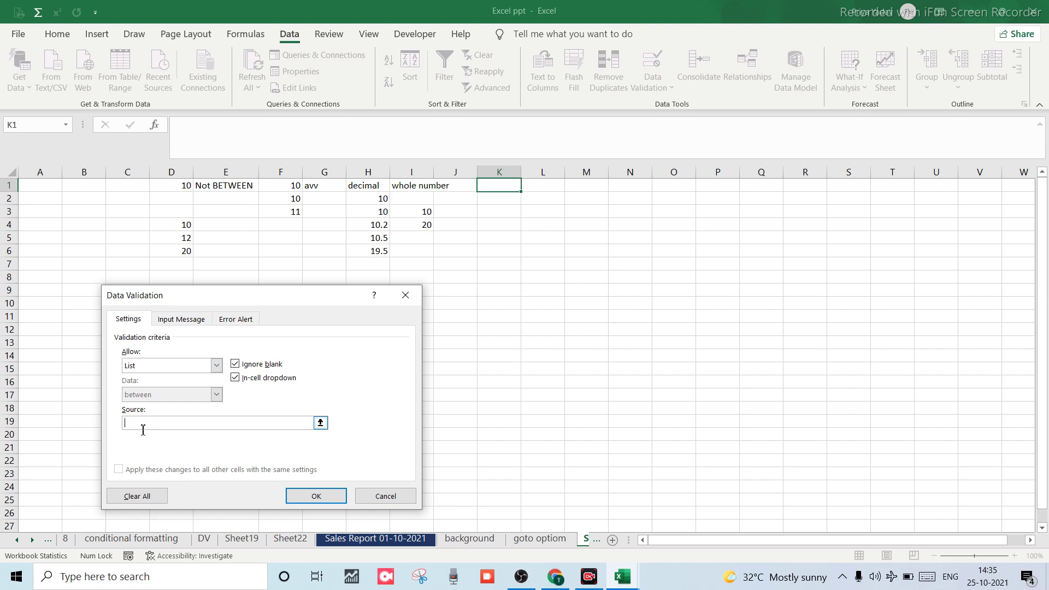
pyautogui.write('Good,')
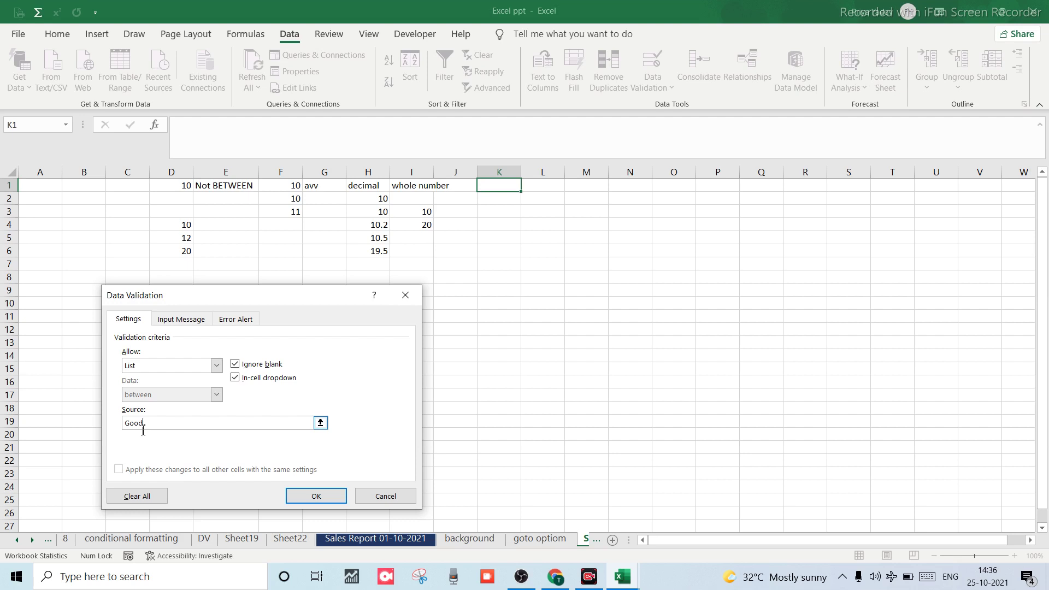
# Replace the list source 'Good' with 'Gujarat, Maharastra, M.P, U.P'.
pyautogui.press('BackSpace')
pyautogui.press('BackSpace')
pyautogui.press('BackSpace')
pyautogui.press('BackSpace')
pyautogui.write('guja')
pyautogui.press('BackSpace')
pyautogui.press('BackSpace')
pyautogui.press('BackSpace')
pyautogui.write('Gujarat')
pyautogui.write(', ma')
pyautogui.press('BackSpace')
pyautogui.press('BackSpace')
pyautogui.write('Maharastr')
pyautogui.write('a, M')
pyautogui.press('BackSpace')
pyautogui.write('U.p')
pyautogui.press('BackSpace')
# Apply the state list to K1 and copy its dropdown down column K to K22.
pyautogui.click(318, 496)
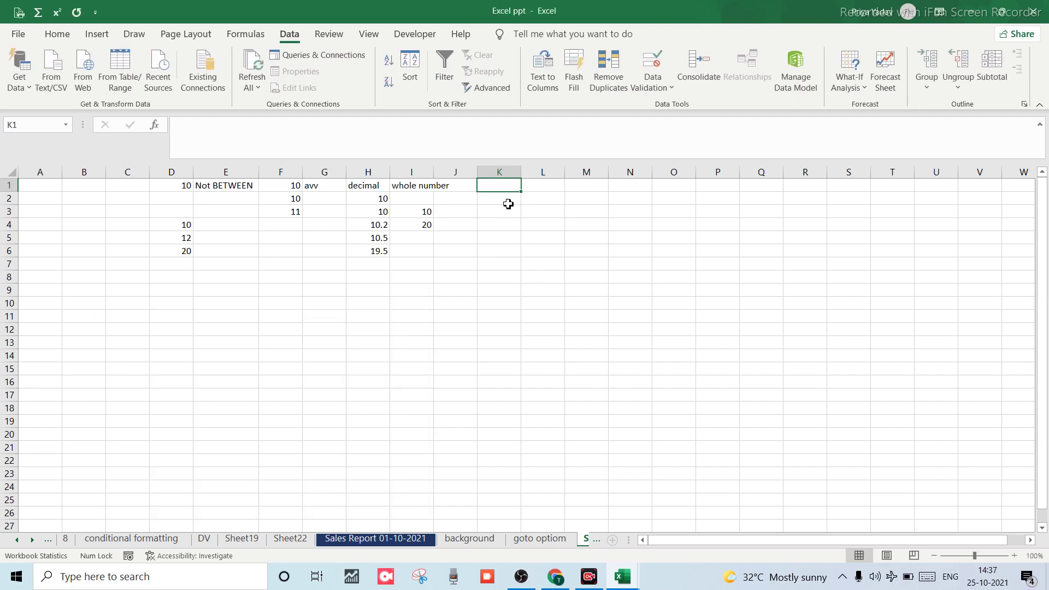
pyautogui.click(508, 185)
pyautogui.click(518, 200)
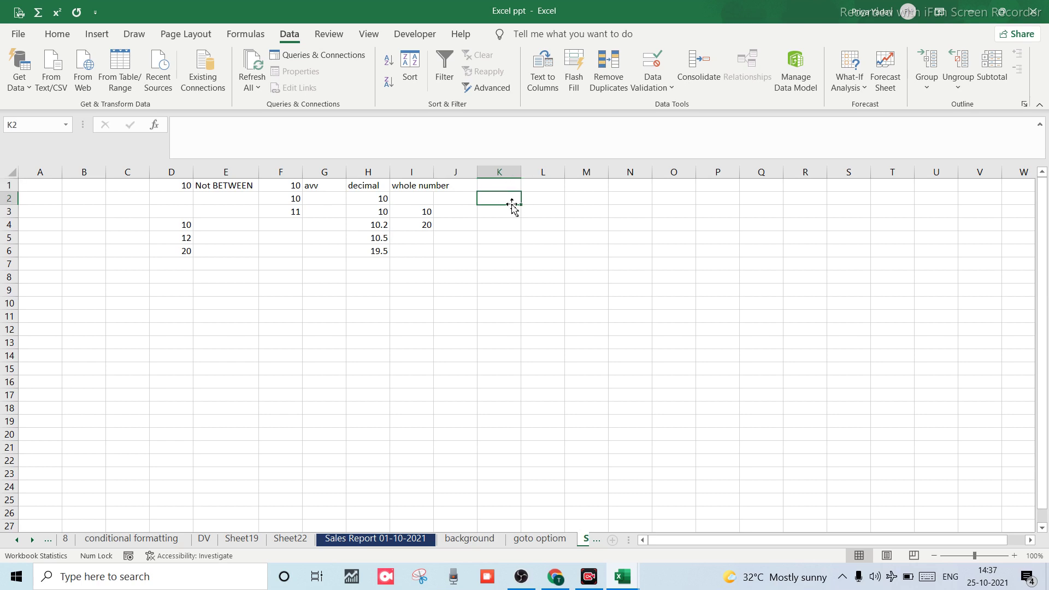
pyautogui.click(500, 185)
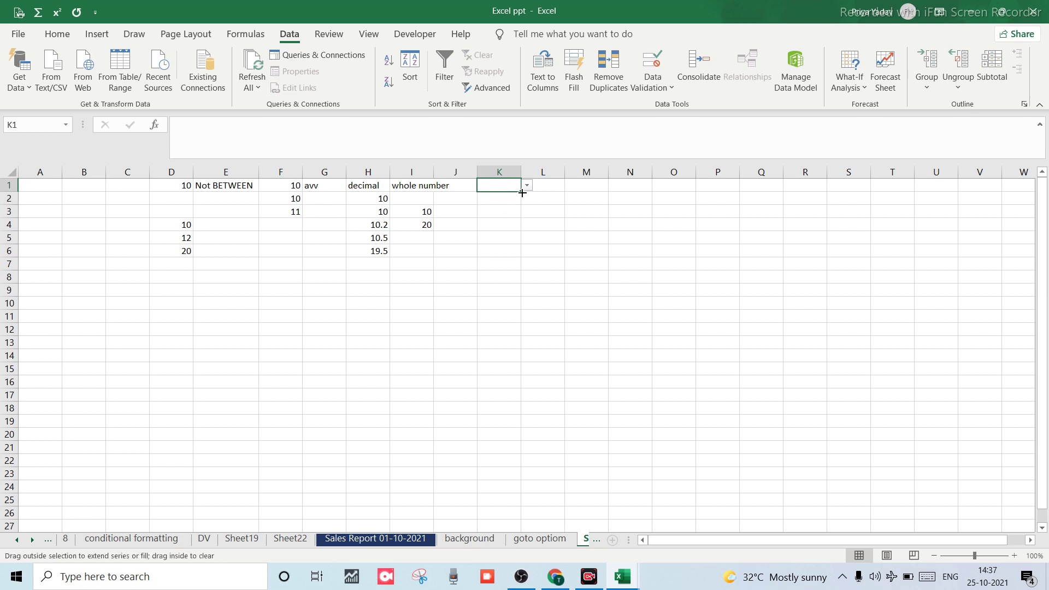
pyautogui.moveTo(523, 192); pyautogui.dragTo(540, 464)
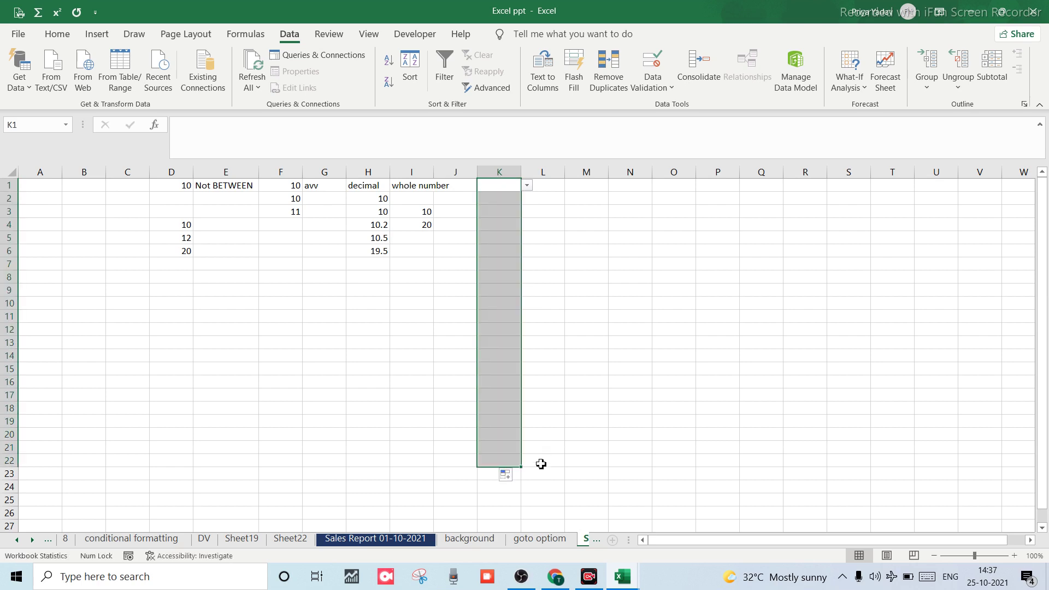
pyautogui.click(481, 384)
pyautogui.click(498, 281)
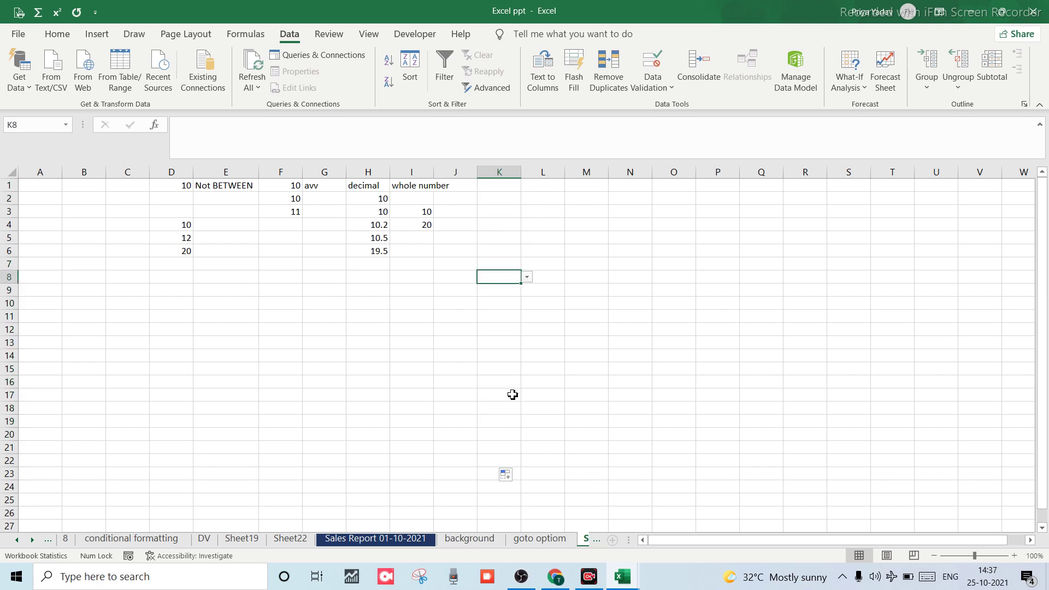
pyautogui.click(513, 316)
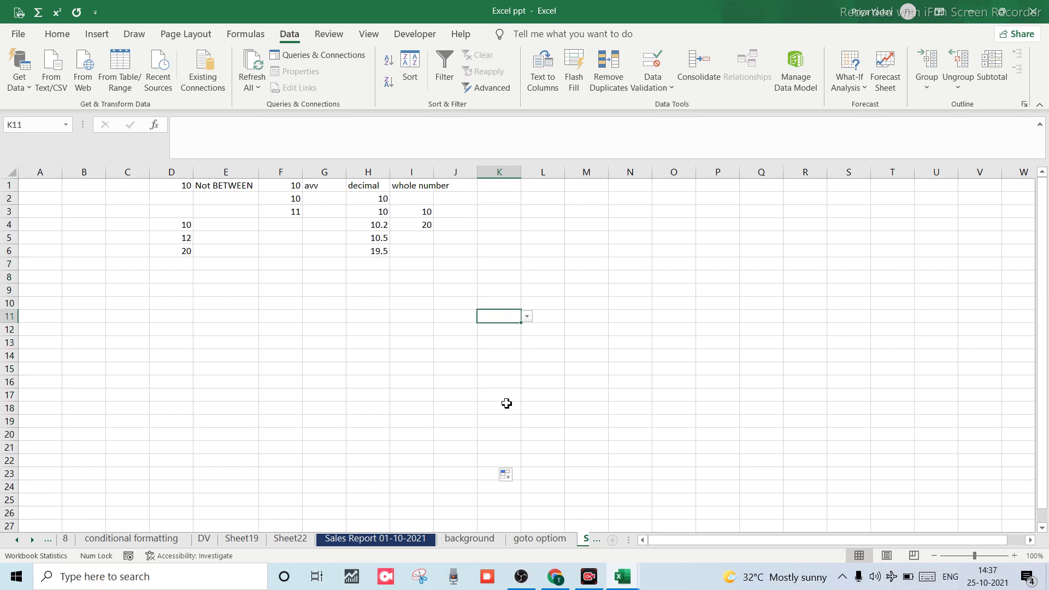
pyautogui.click(488, 214)
pyautogui.click(497, 190)
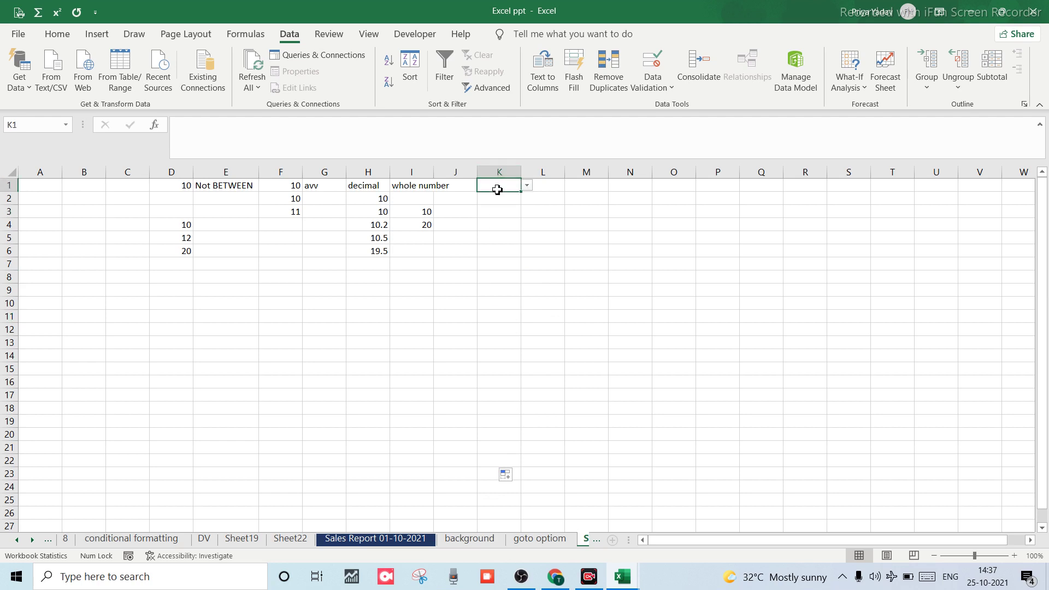
# Pick Maharastra in K1 and M.P in K2 and K5 from the dropdowns.
pyautogui.click(528, 186)
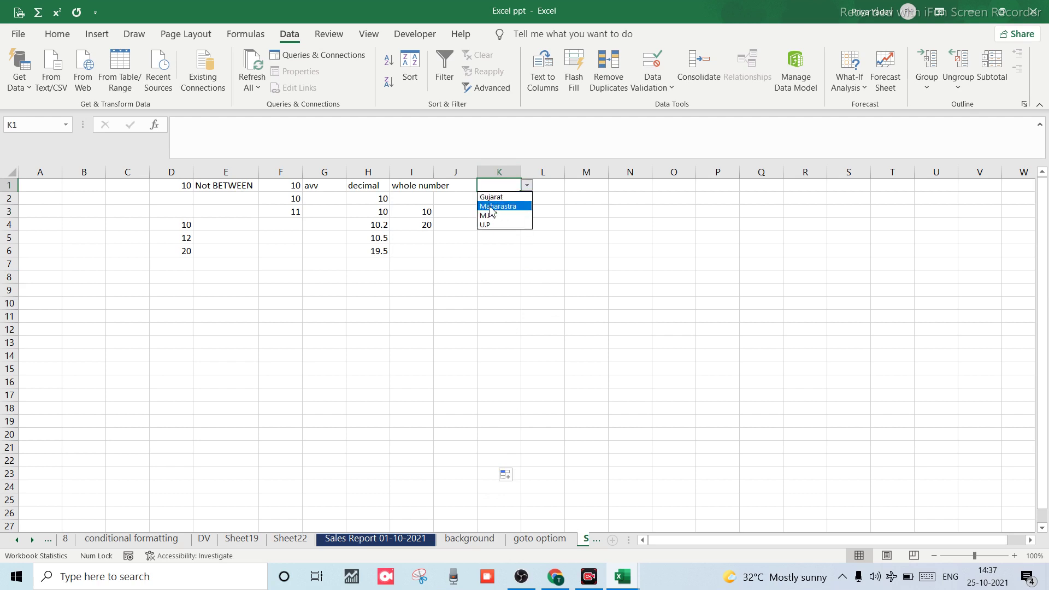
pyautogui.click(496, 206)
pyautogui.click(503, 201)
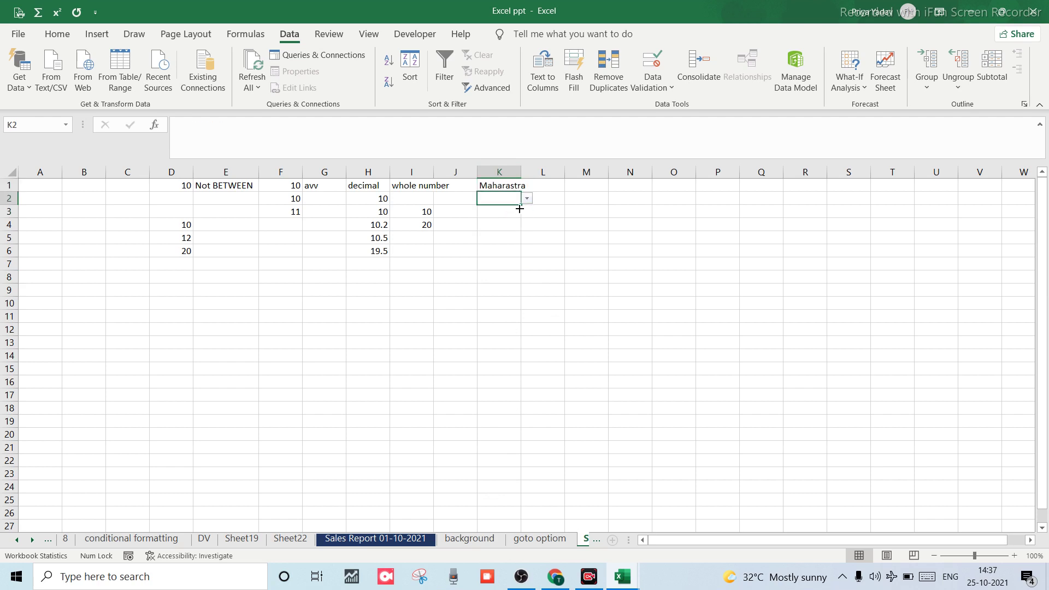
pyautogui.click(528, 200)
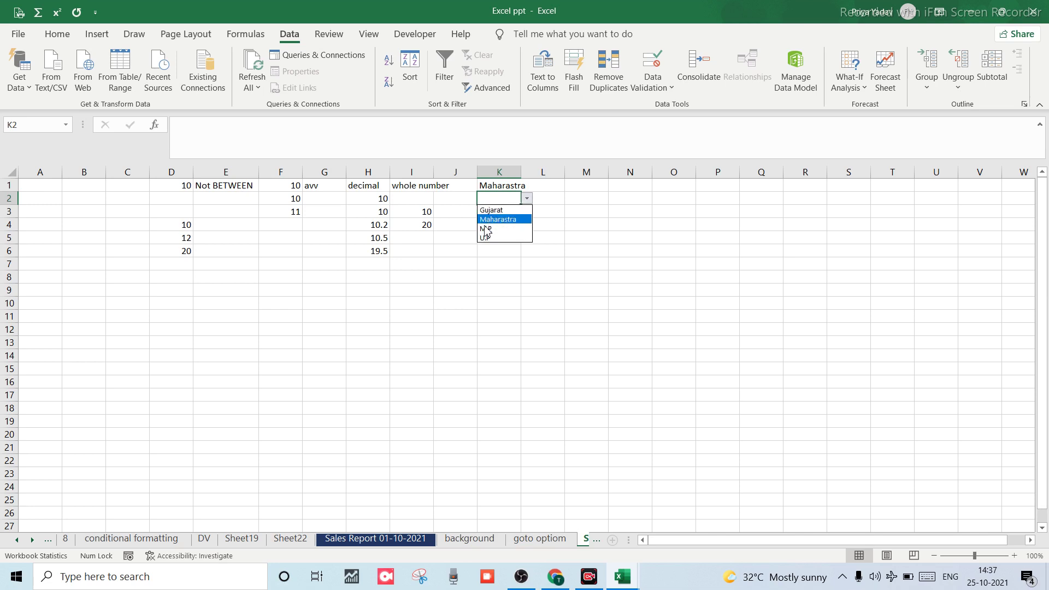
pyautogui.click(484, 227)
pyautogui.click(498, 238)
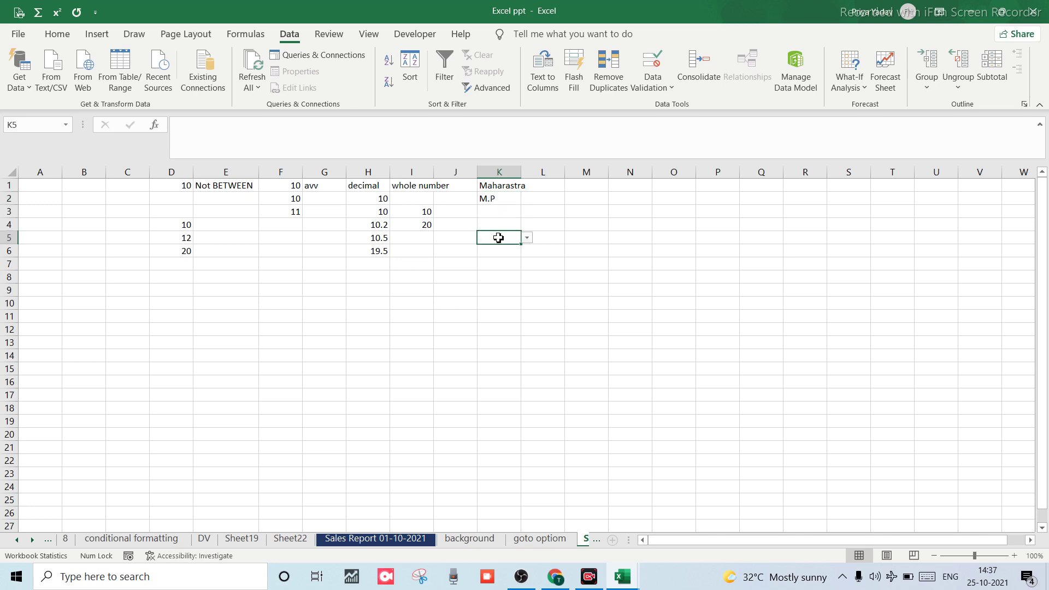
pyautogui.click(528, 239)
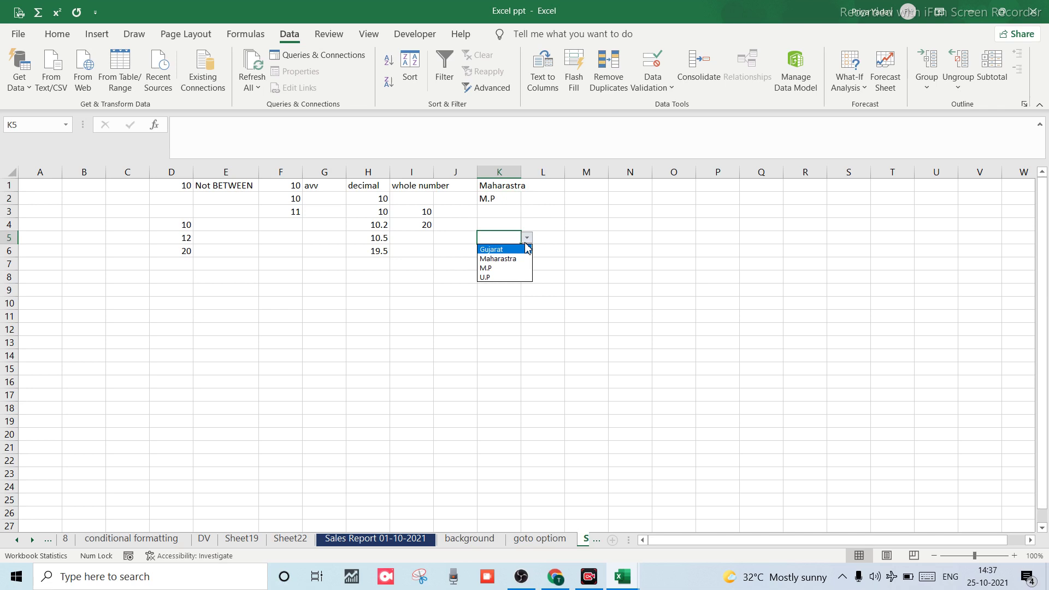
pyautogui.click(492, 268)
pyautogui.click(495, 187)
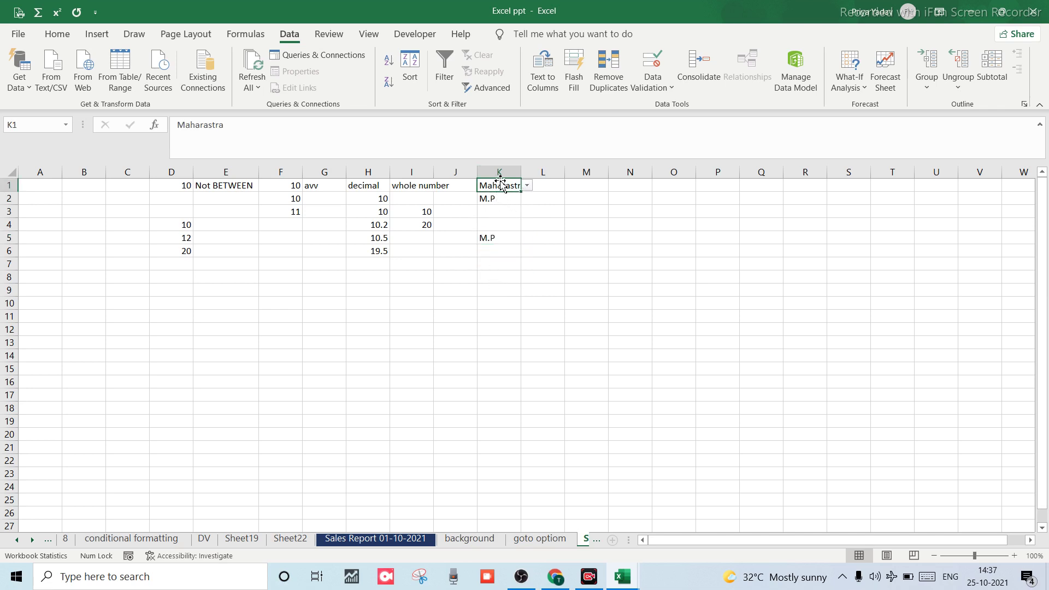
pyautogui.hotkey('shift', 'Down')
pyautogui.hotkey('shift', 'Down')
pyautogui.hotkey('shift', 'Down')
pyautogui.hotkey('shift', 'Down')
pyautogui.hotkey('shift', 'Down')
pyautogui.hotkey('shift', 'Down')
pyautogui.hotkey('shift', 'Down')
pyautogui.hotkey('shift', 'Down')
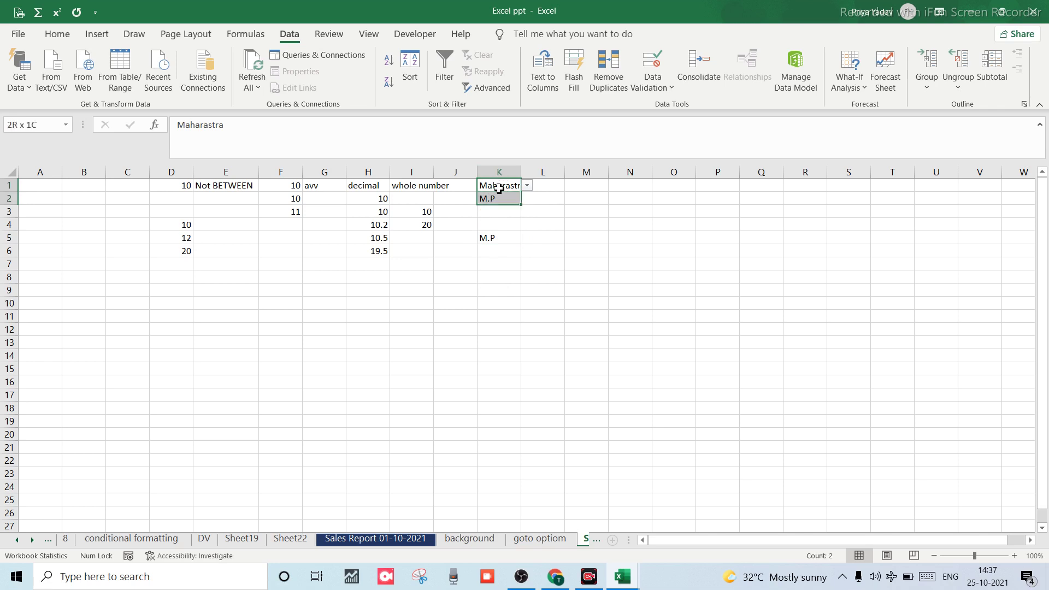
pyautogui.hotkey('shift', 'Down')
pyautogui.hotkey('shift', 'Down')
pyautogui.hotkey('shift', 'Down')
pyautogui.hotkey('shift', 'Down')
pyautogui.hotkey('shift', 'Down')
pyautogui.hotkey('shift', 'Down')
pyautogui.hotkey('shift', 'Down')
pyautogui.hotkey('shift', 'Down')
pyautogui.hotkey('shift', 'Down')
pyautogui.hotkey('shift', 'Down')
pyautogui.hotkey('shift', 'Down')
pyautogui.hotkey('shift', 'Down')
pyautogui.hotkey('shift', 'Down')
pyautogui.hotkey('shift', 'Down')
pyautogui.hotkey('shift', 'Down')
pyautogui.hotkey('shift', 'Down')
pyautogui.hotkey('shift', 'Down')
pyautogui.hotkey('shift', 'Down')
pyautogui.hotkey('shift', 'Down')
pyautogui.hotkey('shift', 'Down')
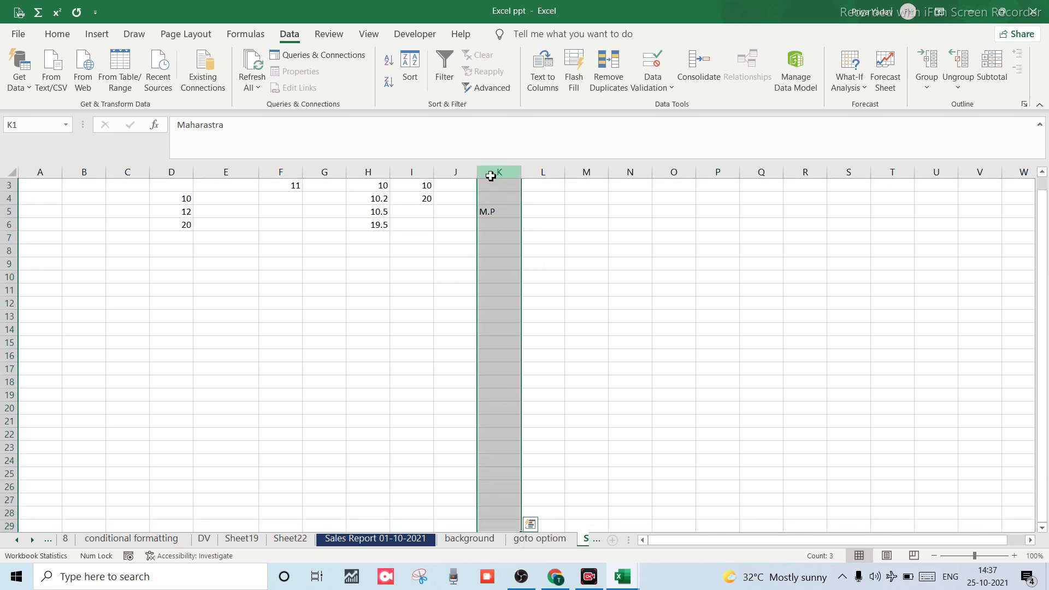
pyautogui.click(490, 167)
pyautogui.scroll(1, 490, 266)
pyautogui.moveTo(558, 253); pyautogui.dragTo(498, 173)
pyautogui.click(498, 173)
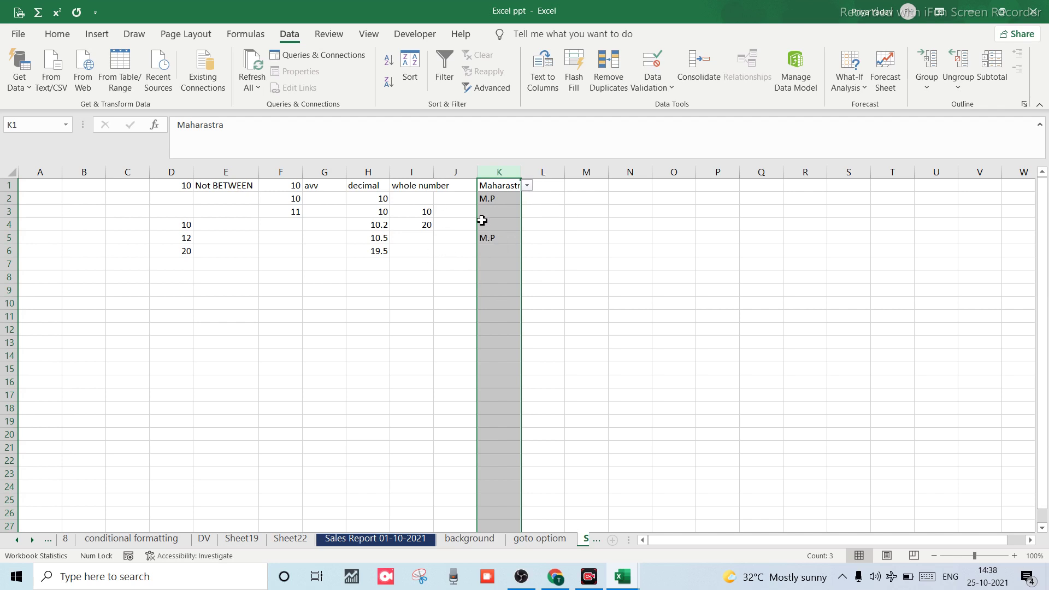
pyautogui.press('alt')
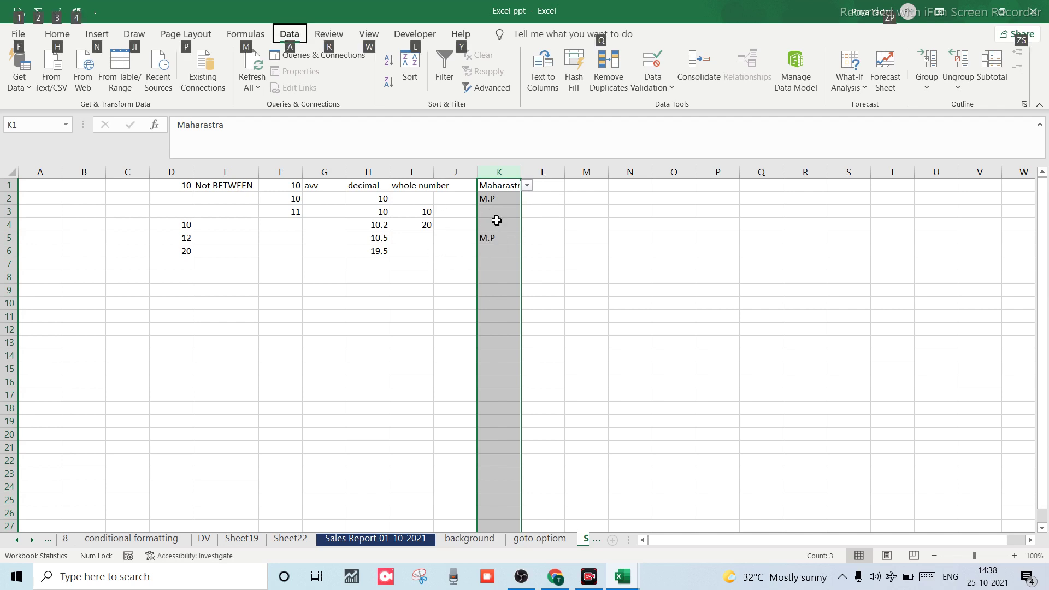
pyautogui.press('a')
pyautogui.press('v')
pyautogui.press('v')
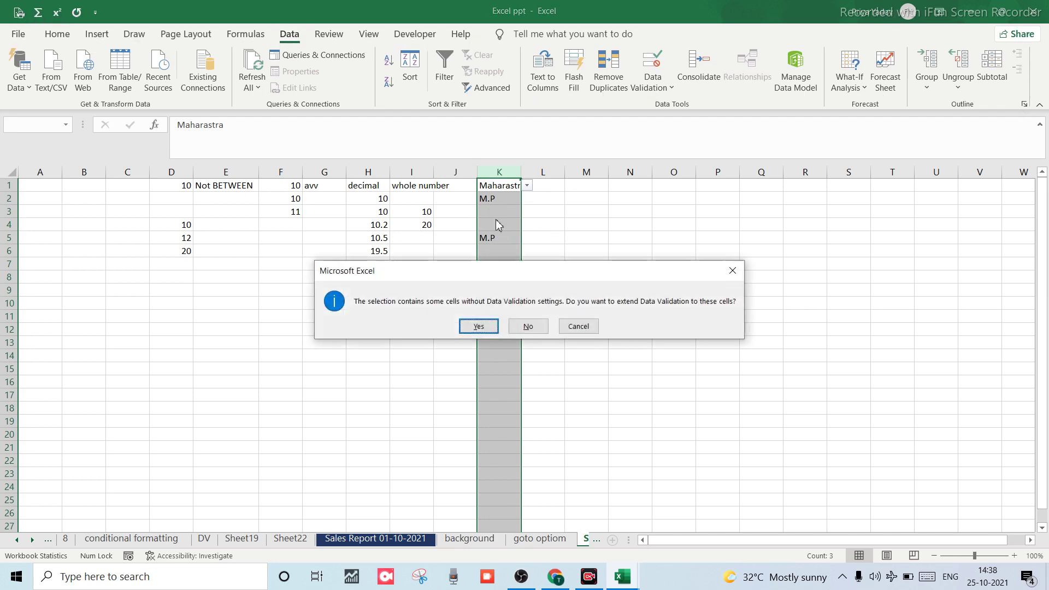
pyautogui.click(480, 328)
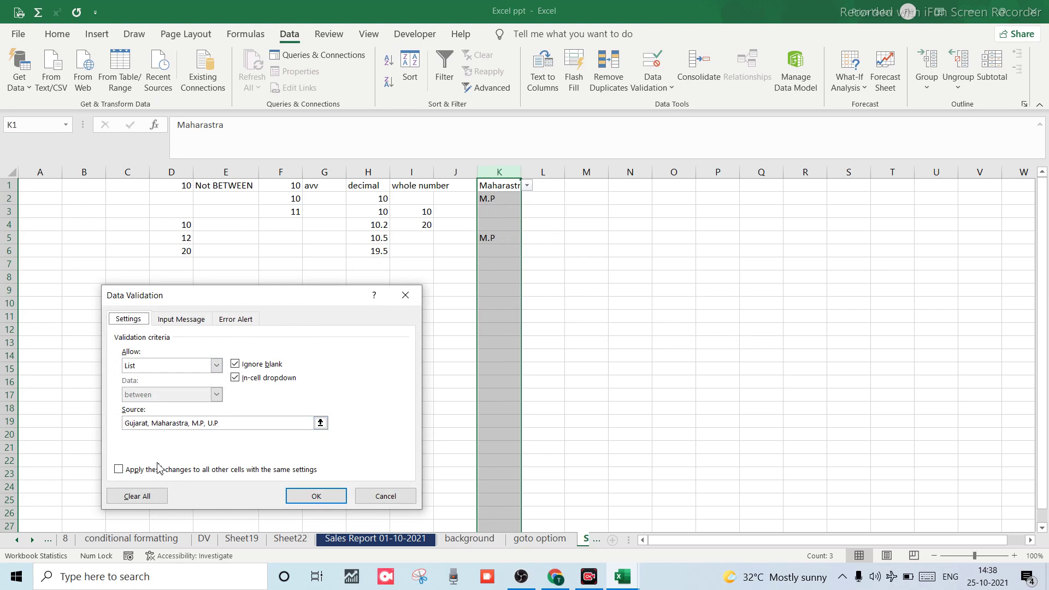
pyautogui.click(131, 497)
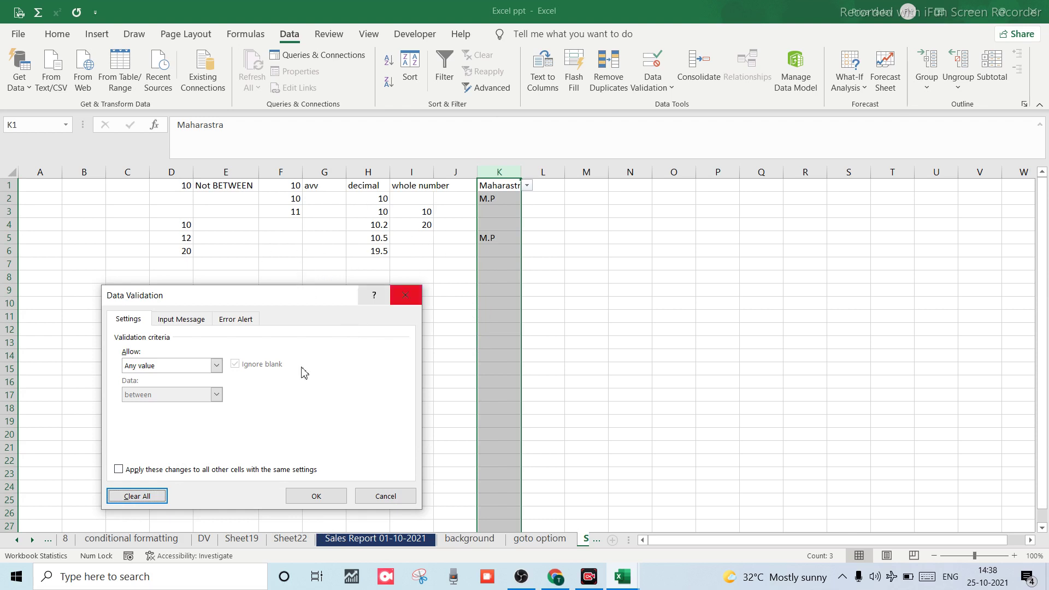
pyautogui.click(367, 499)
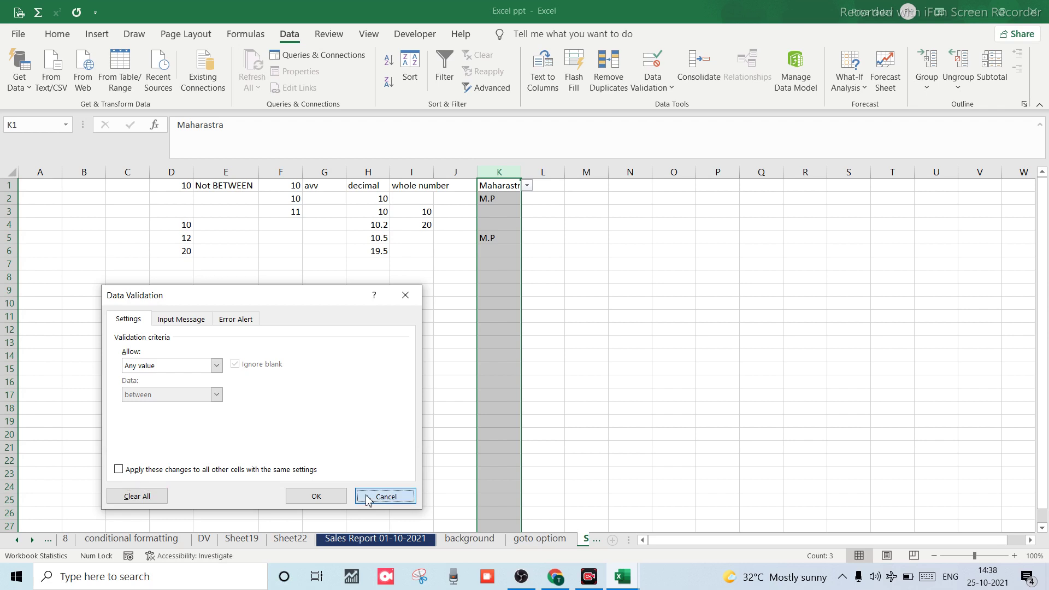
pyautogui.click(555, 251)
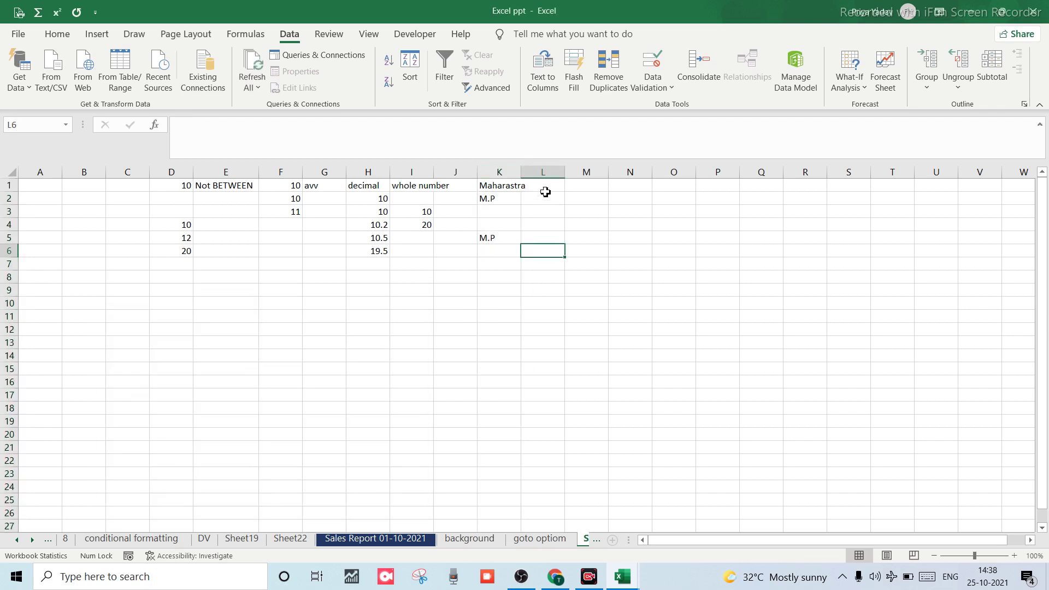
pyautogui.click(544, 188)
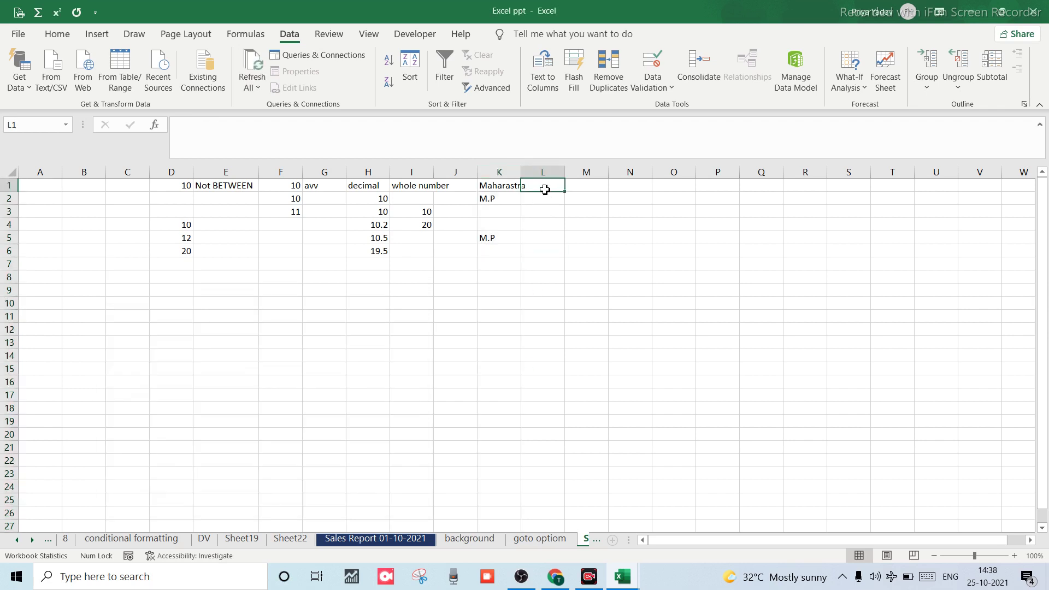
pyautogui.press('alt')
pyautogui.press('a')
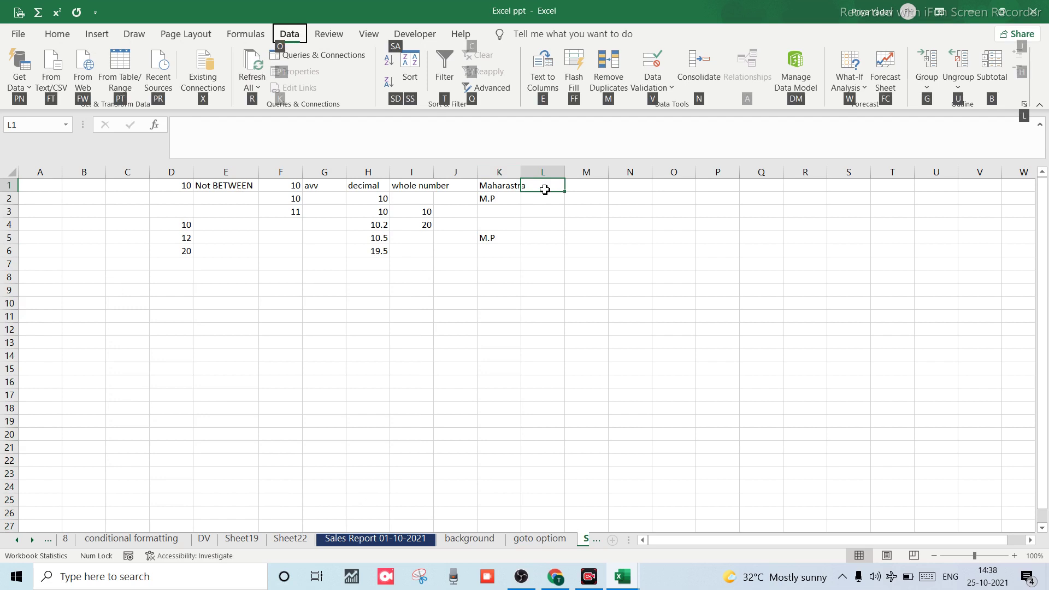
pyautogui.press('l')
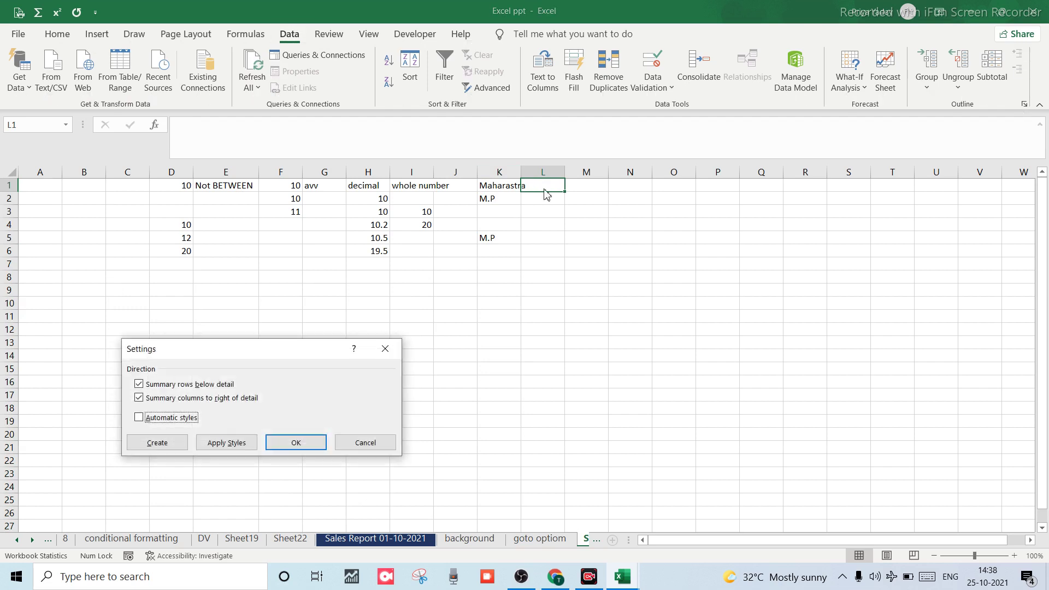
pyautogui.press('Escape')
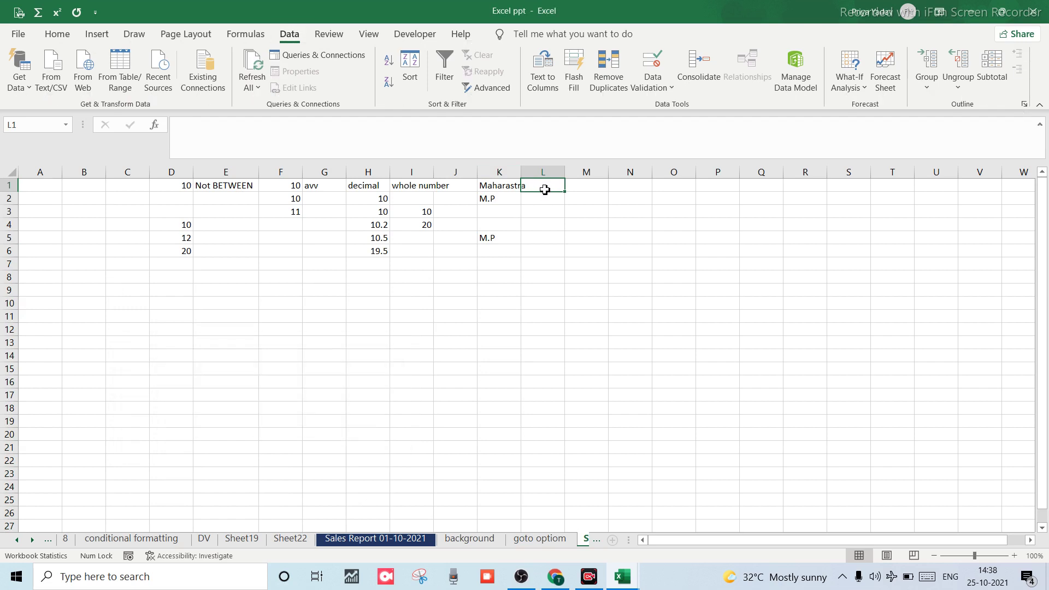
pyautogui.click(457, 263)
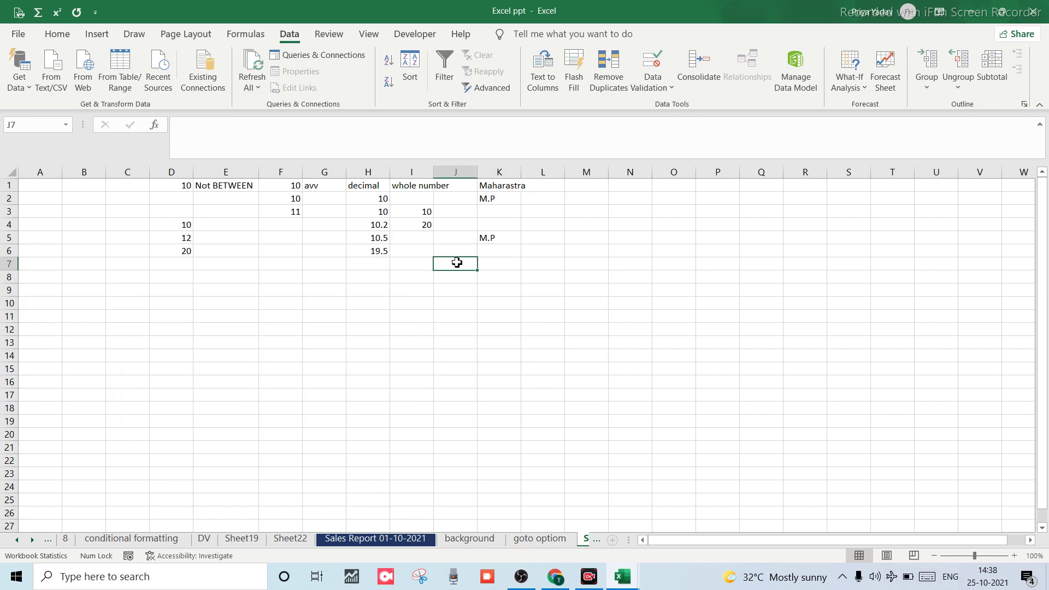
pyautogui.click(543, 183)
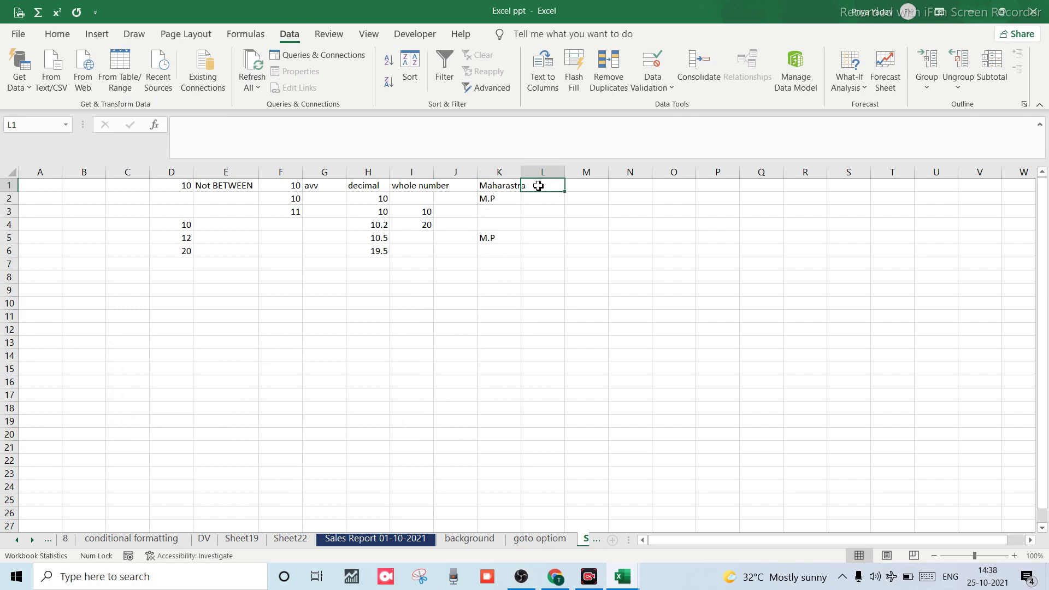
pyautogui.hotkey('alt', 'd')
pyautogui.press('l')
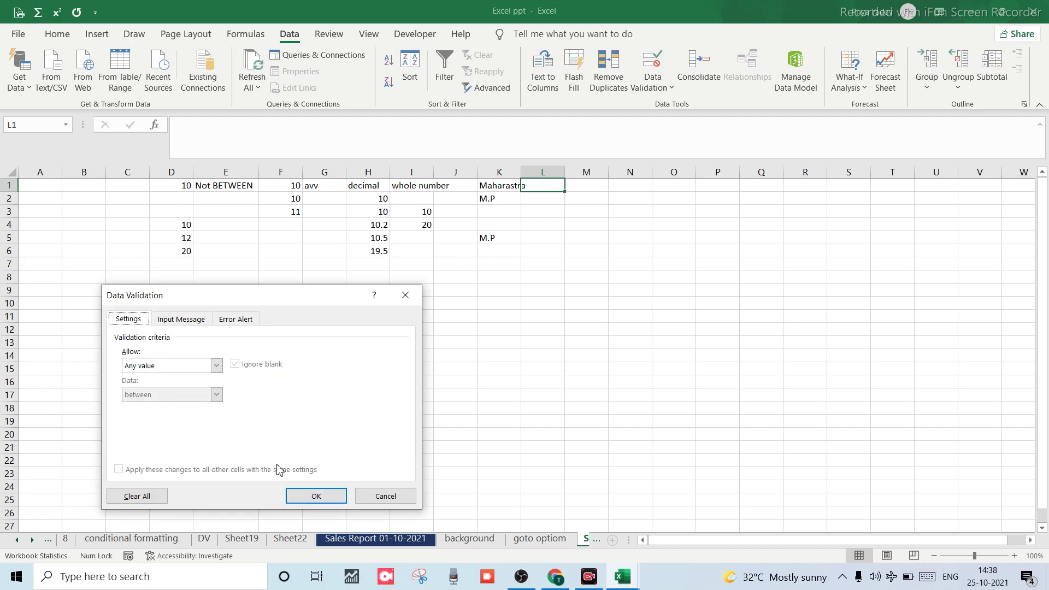
pyautogui.click(216, 365)
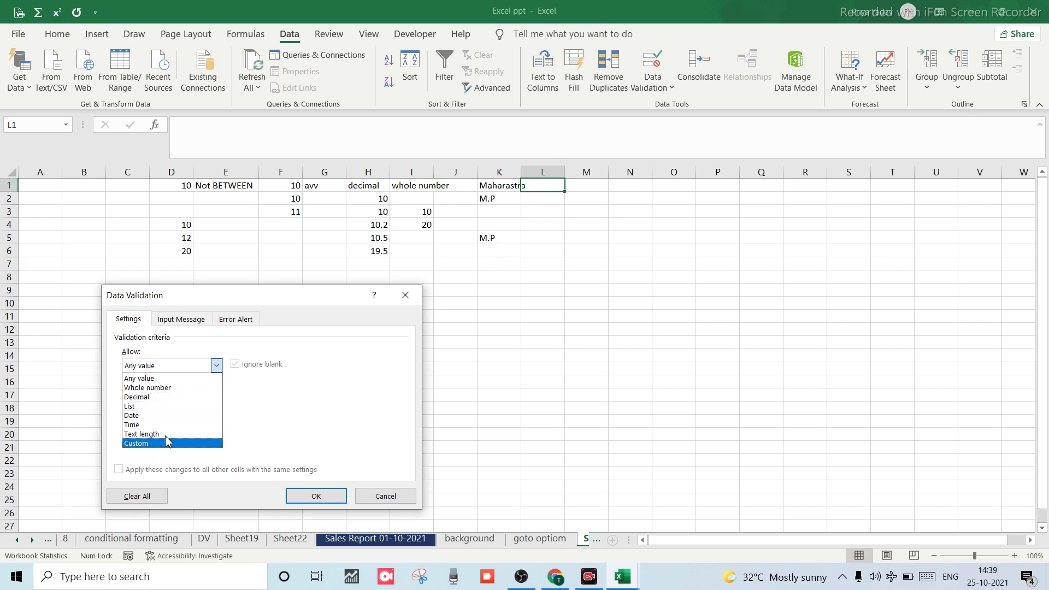
pyautogui.click(128, 417)
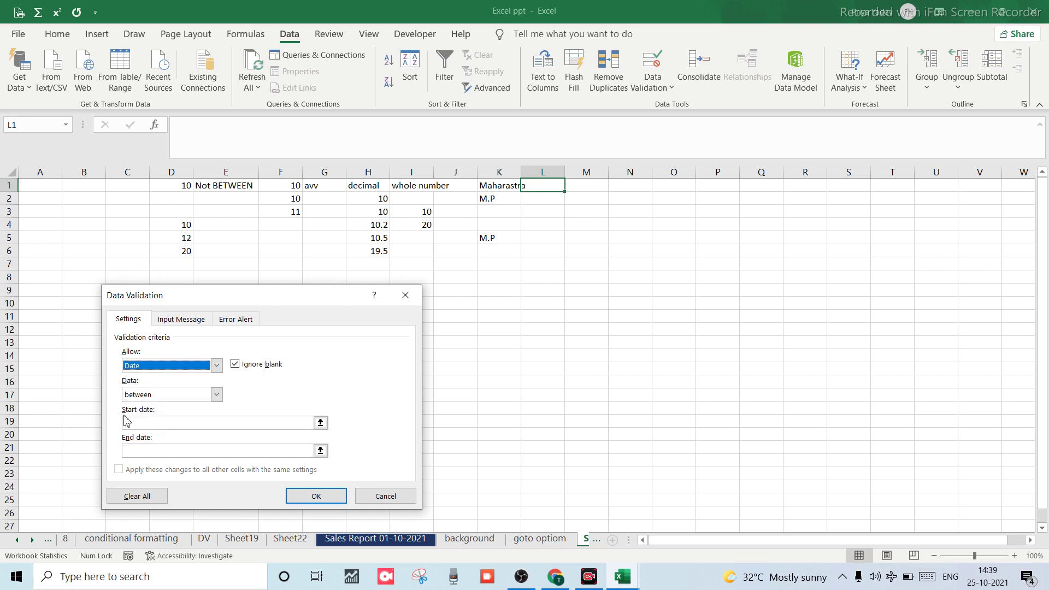
pyautogui.click(385, 496)
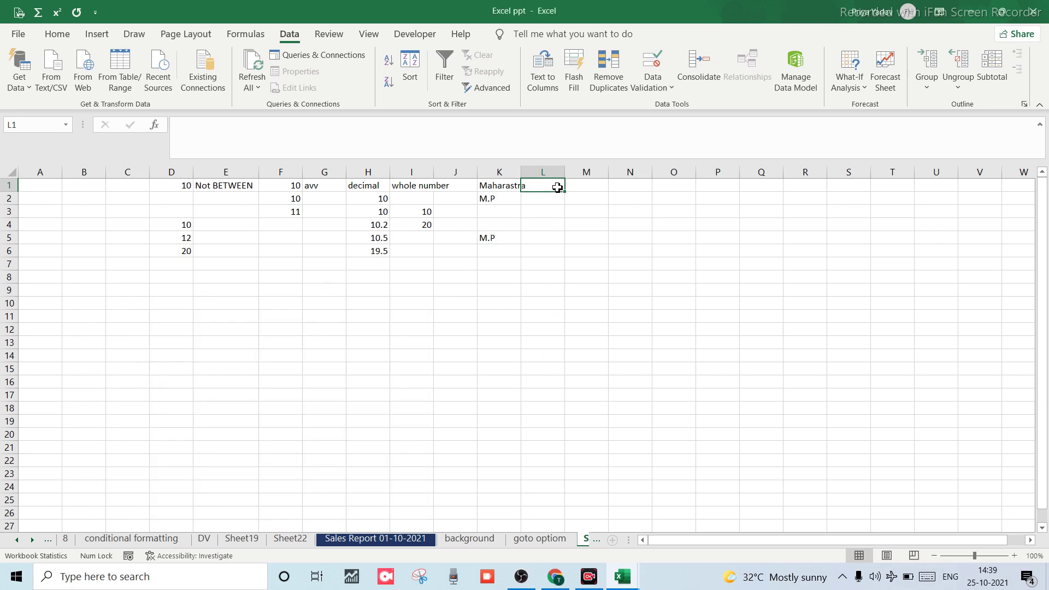
# Enter the heading 'Date' in cell L1.
pyautogui.write('date')
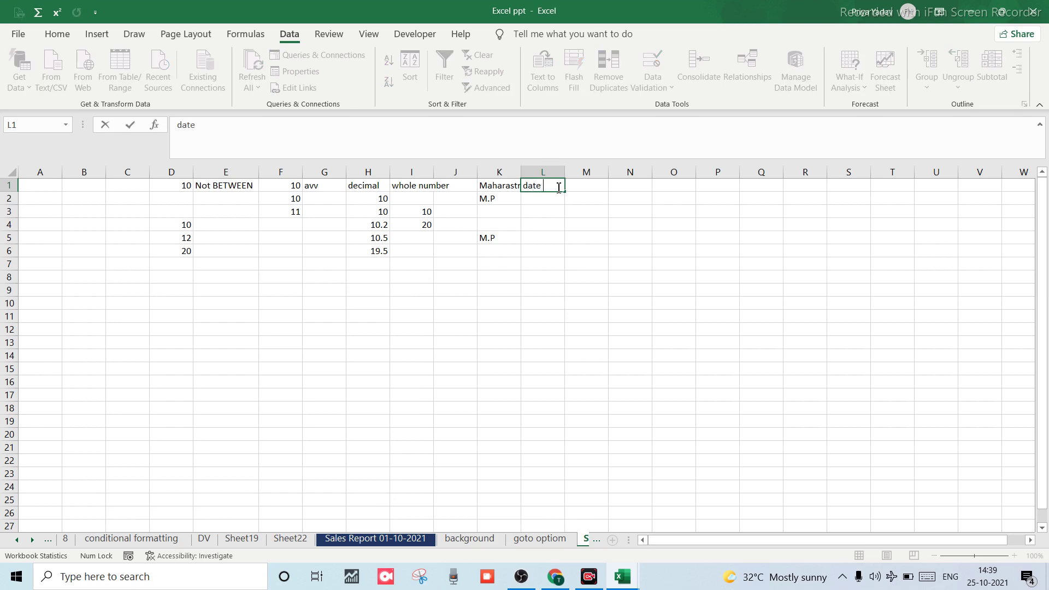
pyautogui.click(544, 199)
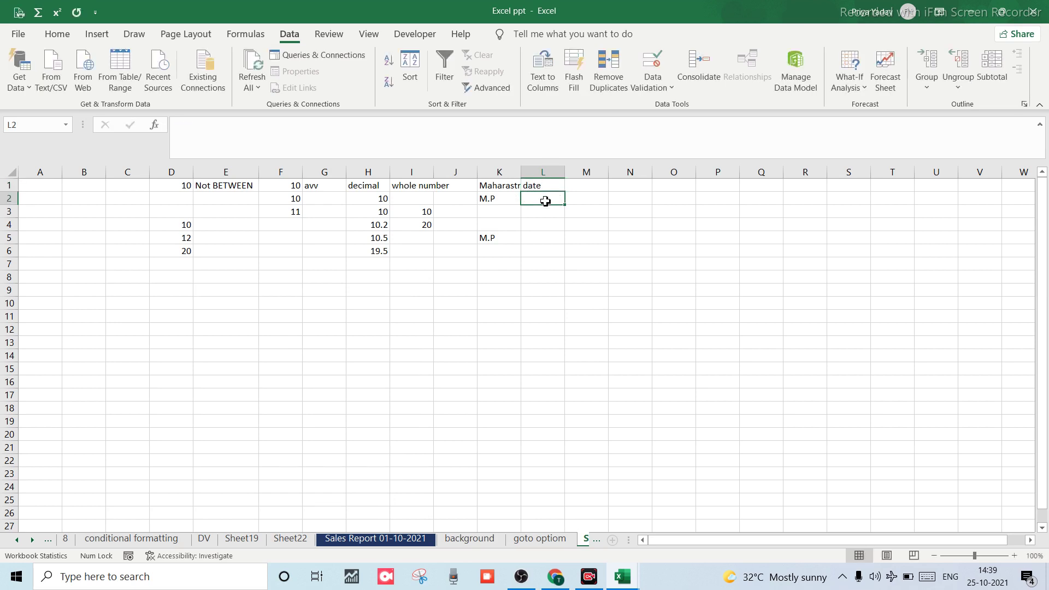
pyautogui.click(531, 188)
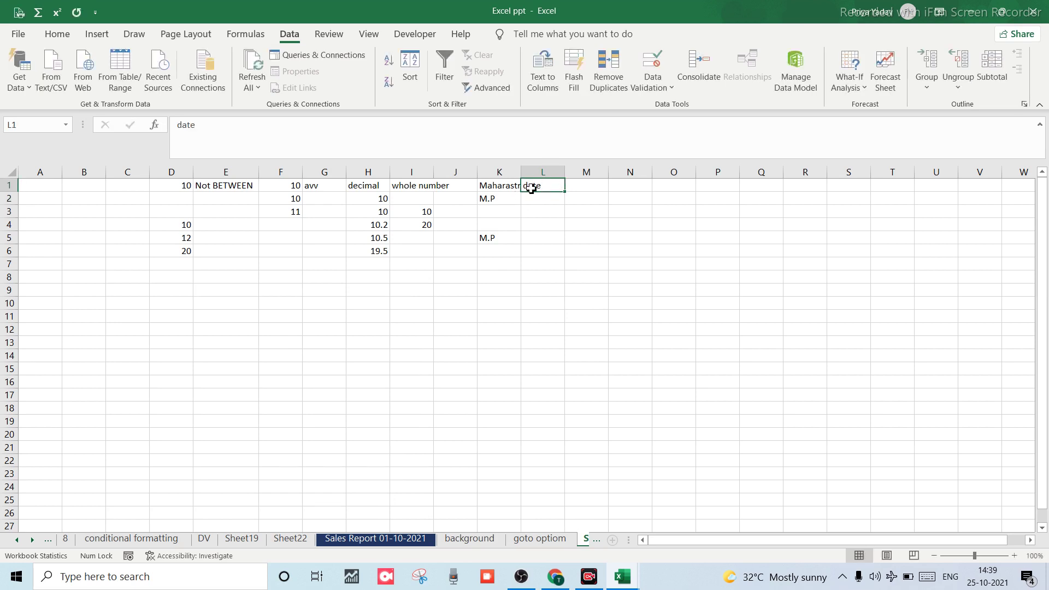
pyautogui.write('D')
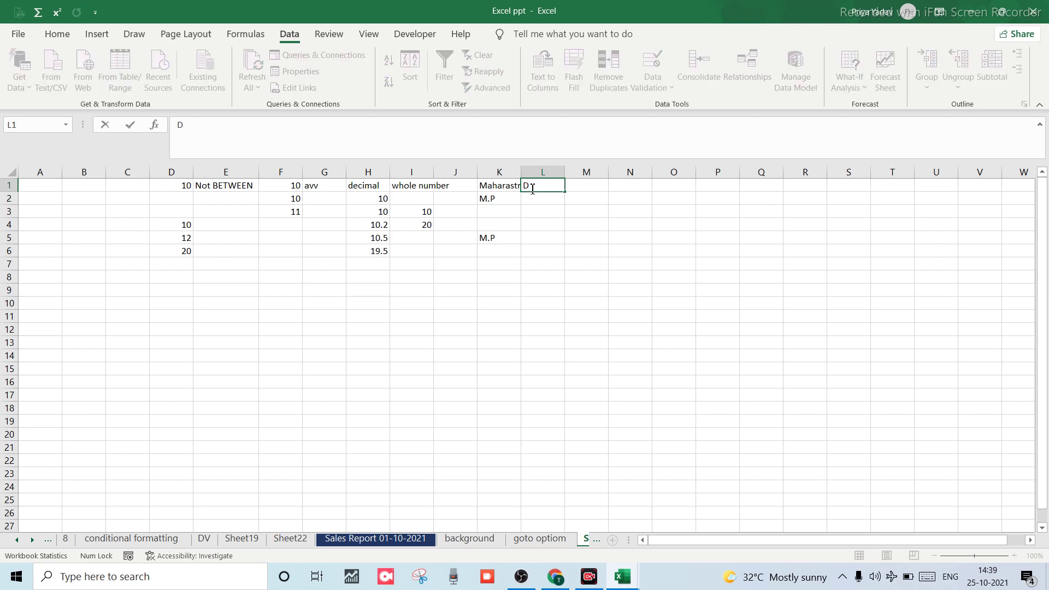
pyautogui.write('ate')
pyautogui.click(534, 200)
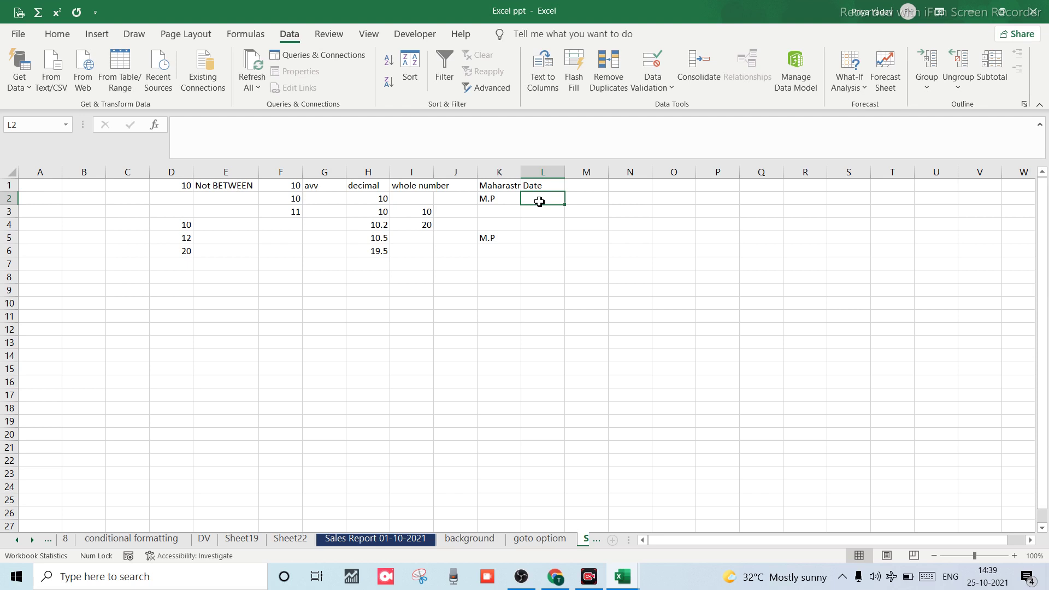
# Enter a test date 02-10-2021 in L2, clear it, and select column L.
pyautogui.click(541, 250)
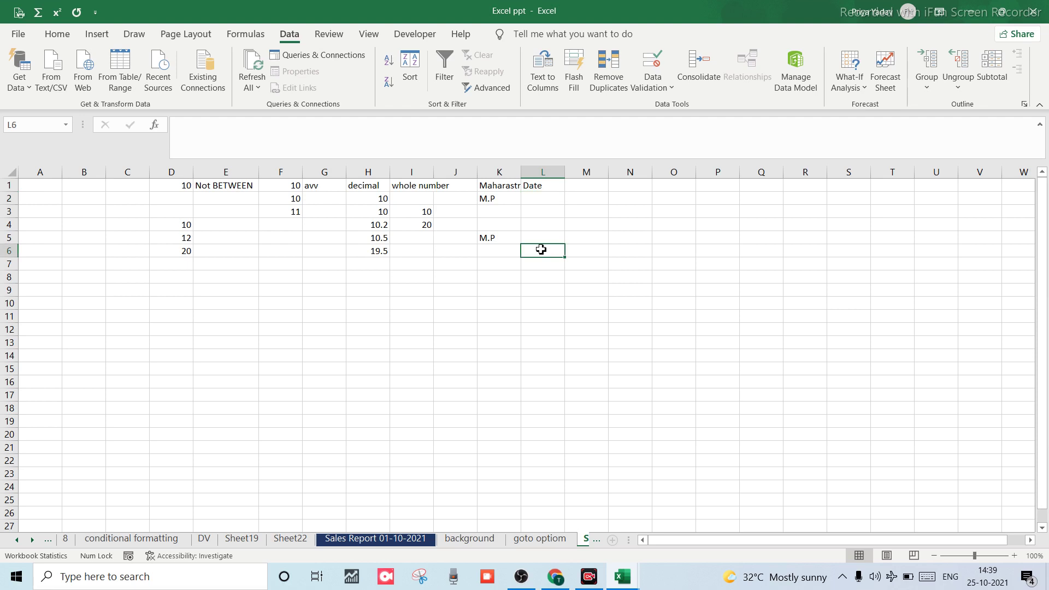
pyautogui.click(544, 199)
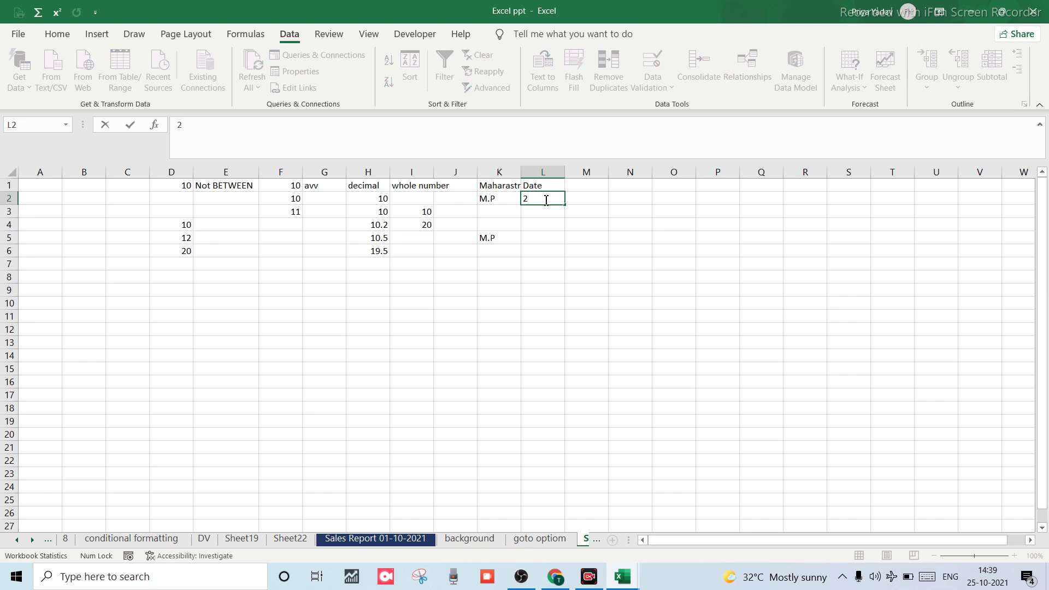
pyautogui.write('10-2021')
pyautogui.press('Return')
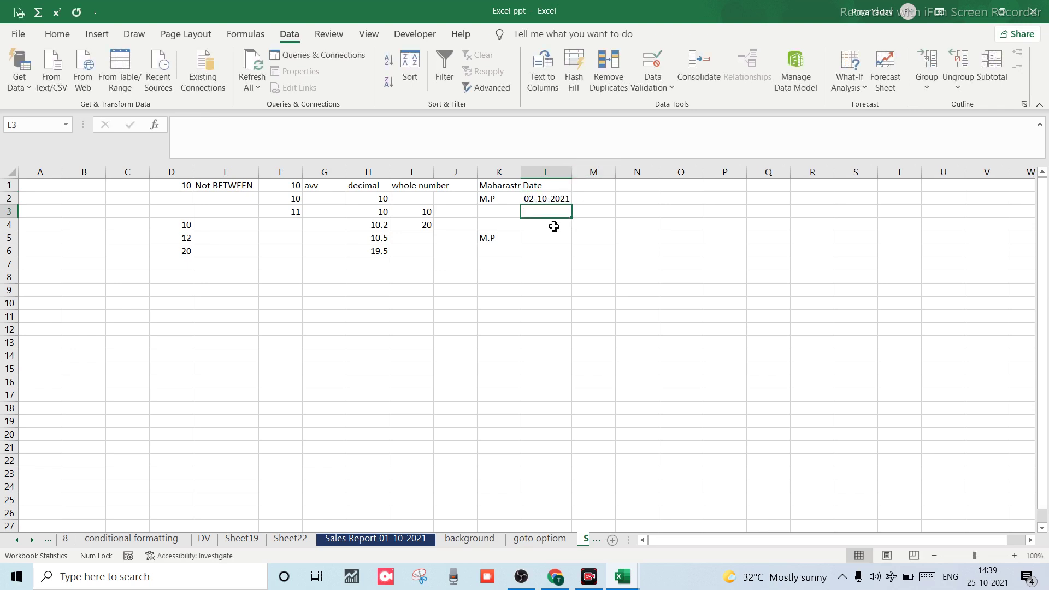
pyautogui.click(544, 200)
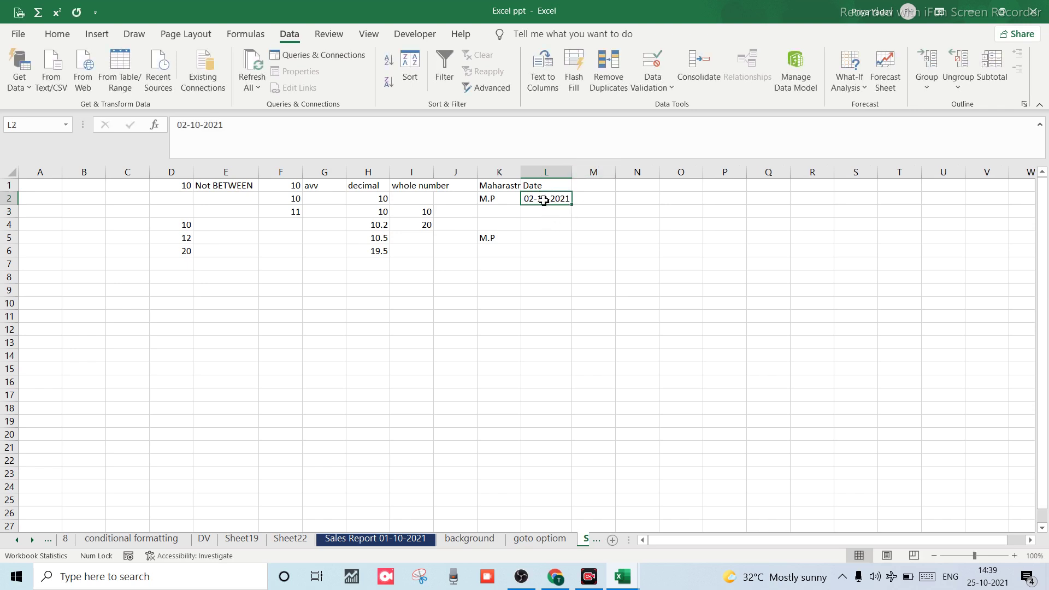
pyautogui.press('Delete')
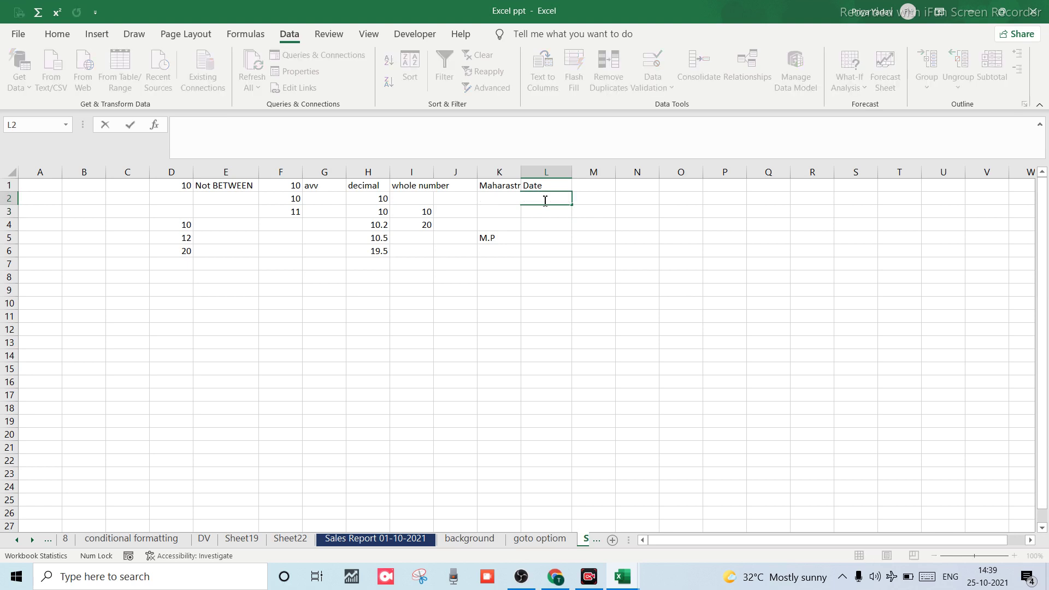
pyautogui.click(552, 278)
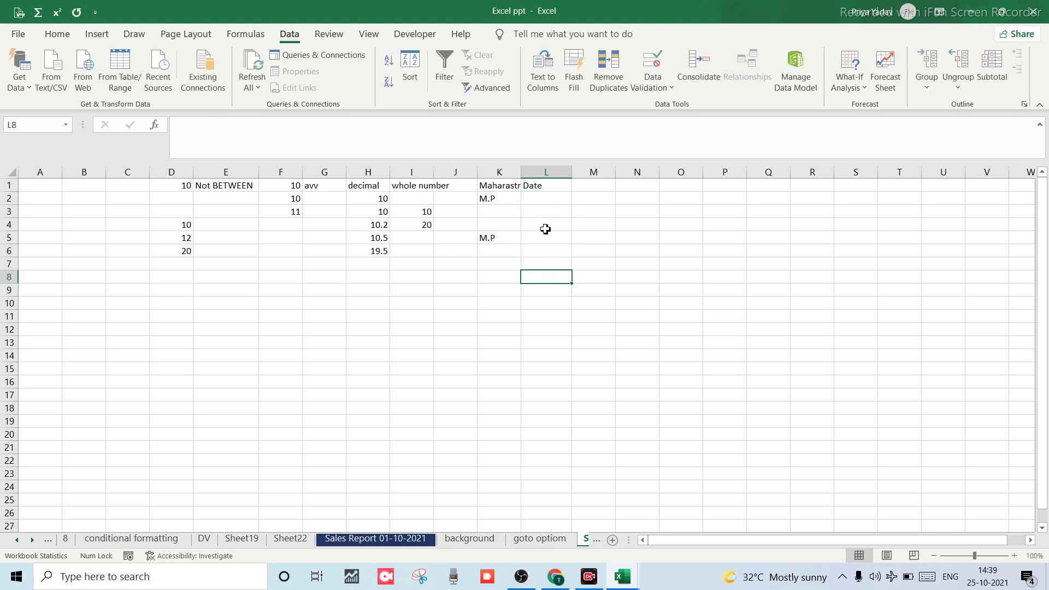
pyautogui.click(546, 172)
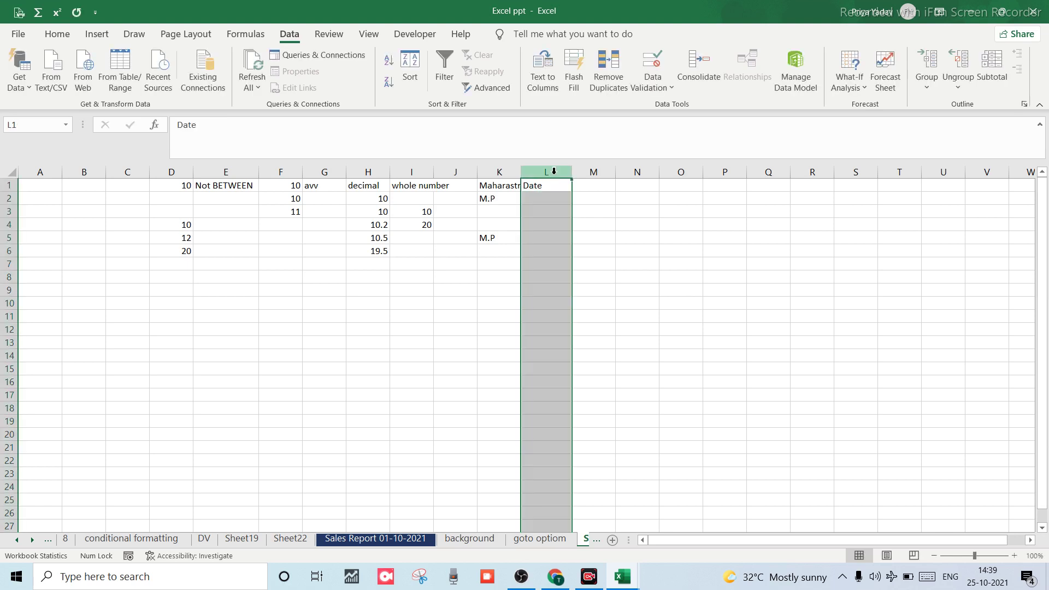
pyautogui.click(646, 81)
# Set column L's validation to allow Date entries with the 'between' comparison.
pyautogui.click(679, 109)
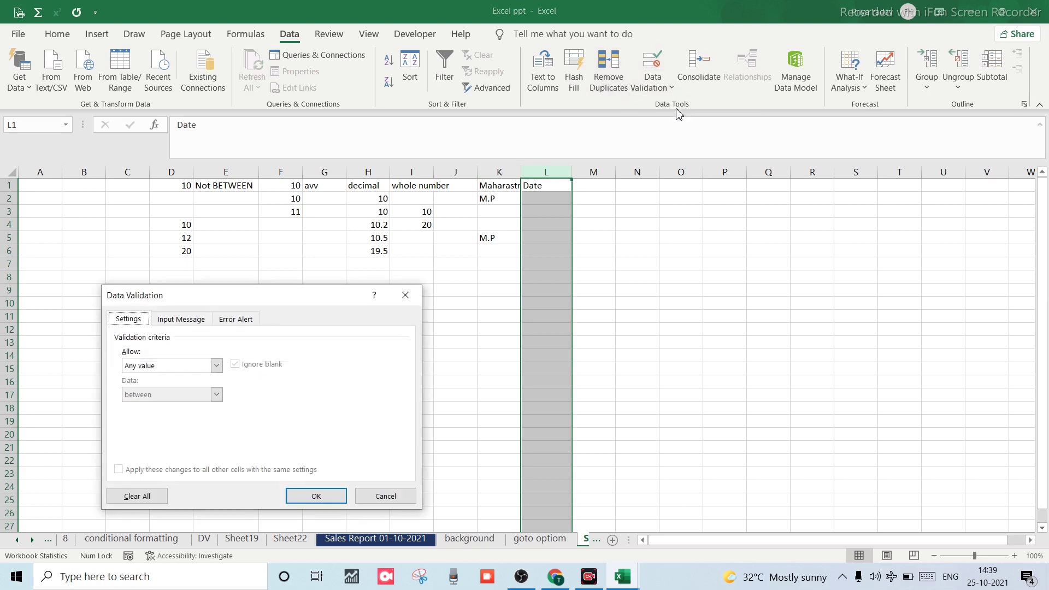
pyautogui.click(217, 365)
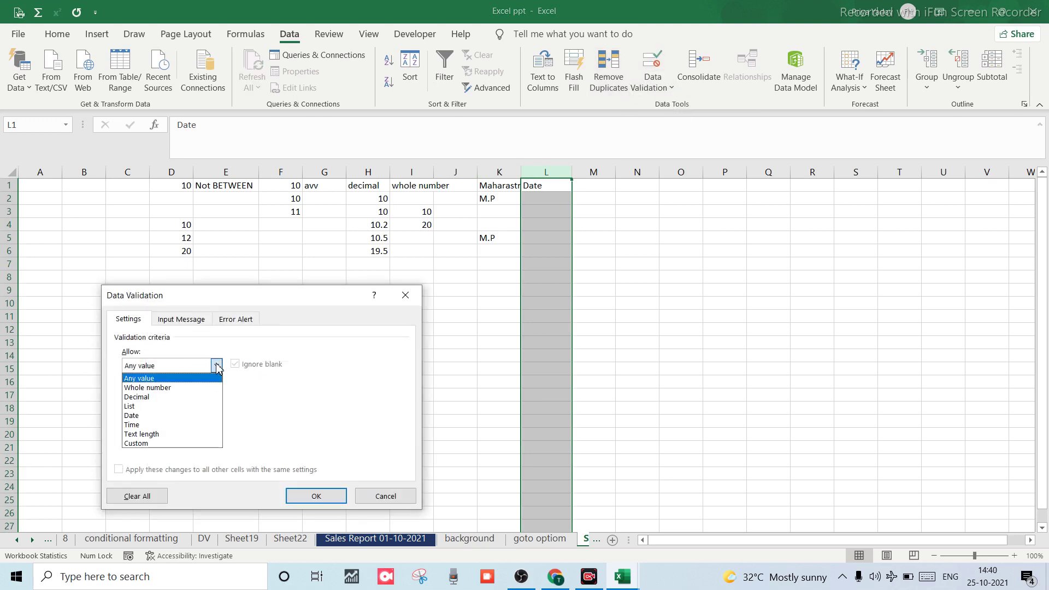
pyautogui.click(139, 415)
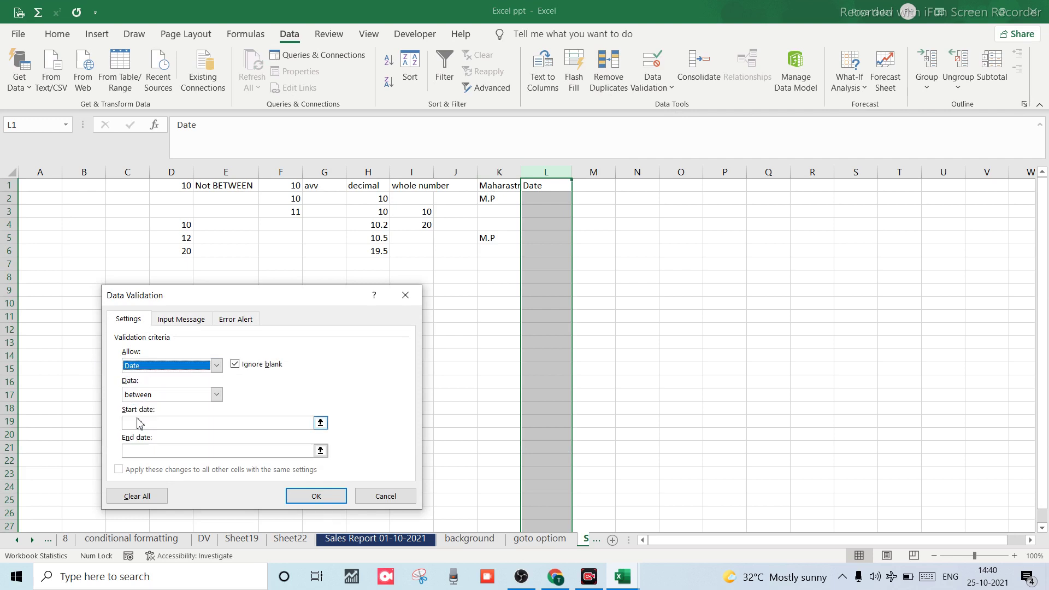
pyautogui.click(216, 395)
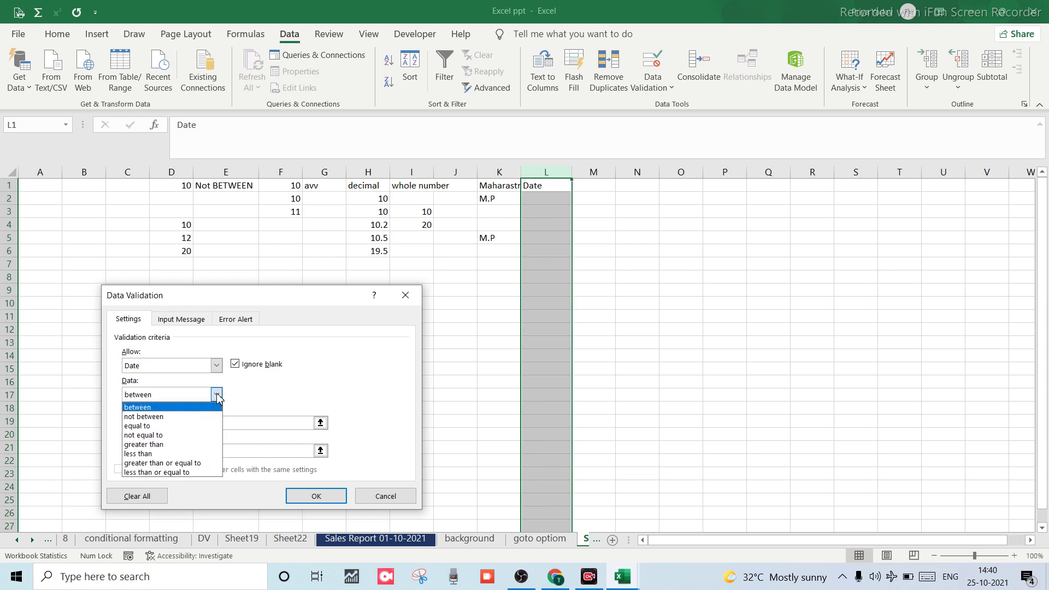
pyautogui.click(169, 411)
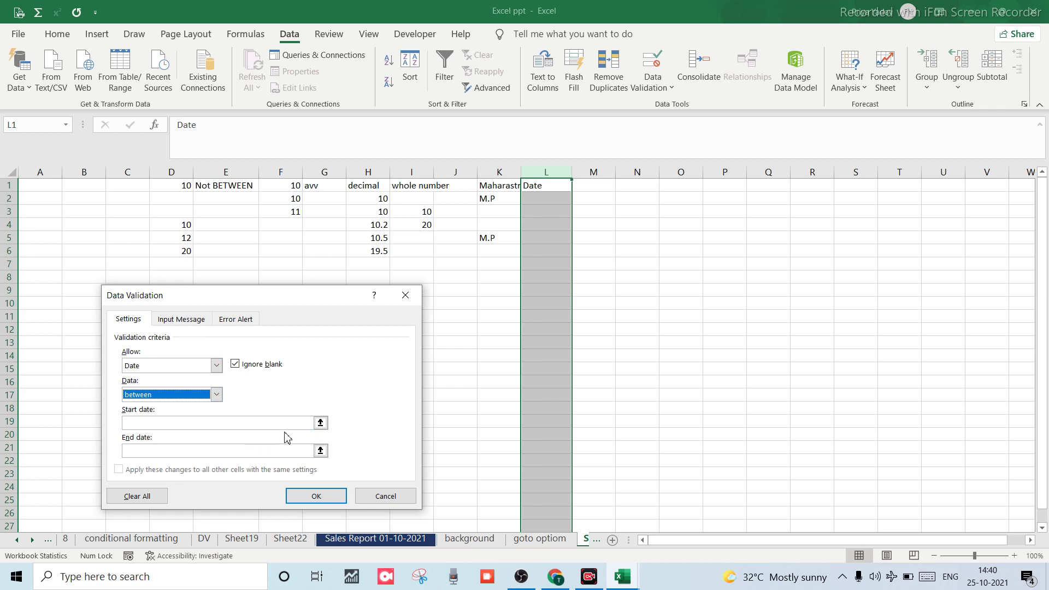
pyautogui.click(217, 394)
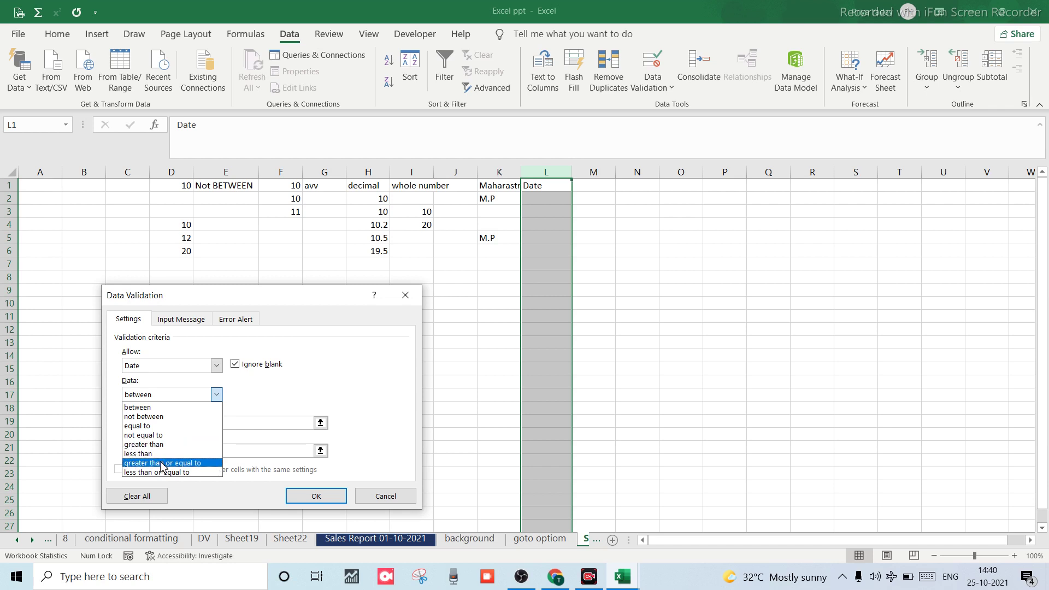
pyautogui.click(219, 396)
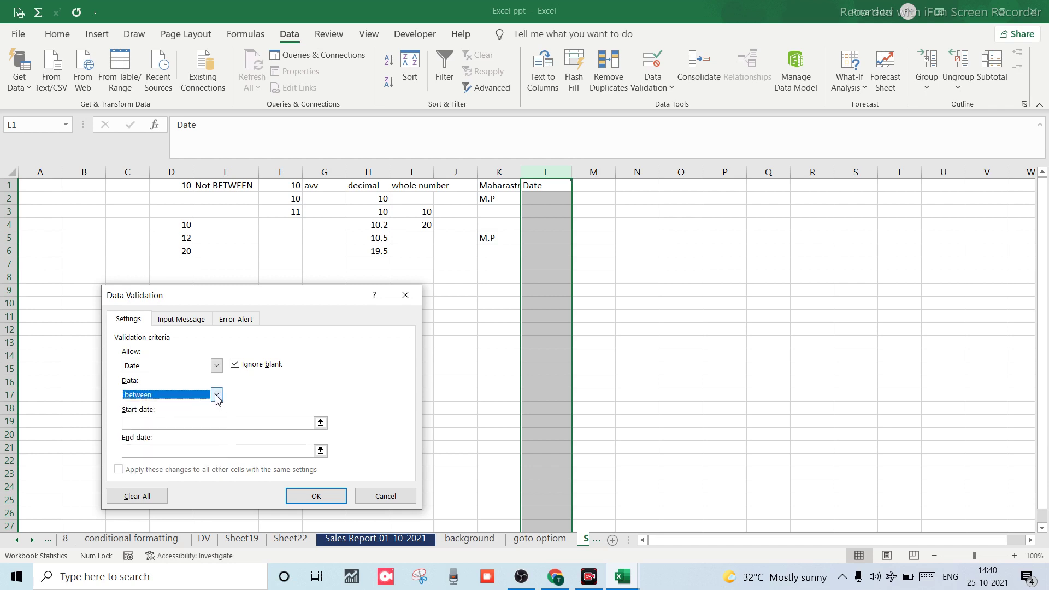
pyautogui.click(216, 395)
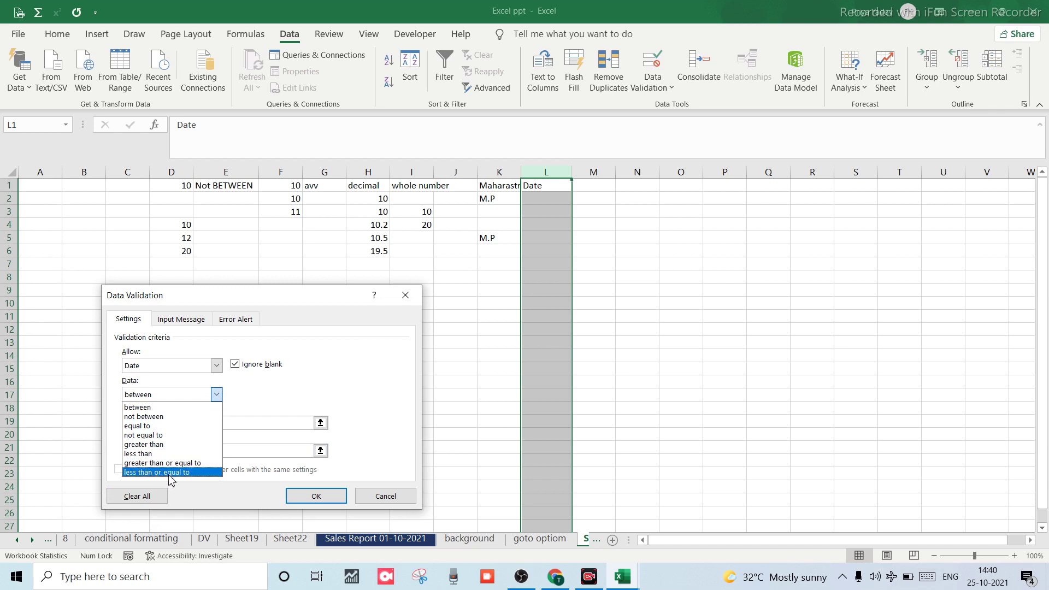
pyautogui.click(216, 366)
pyautogui.click(216, 366)
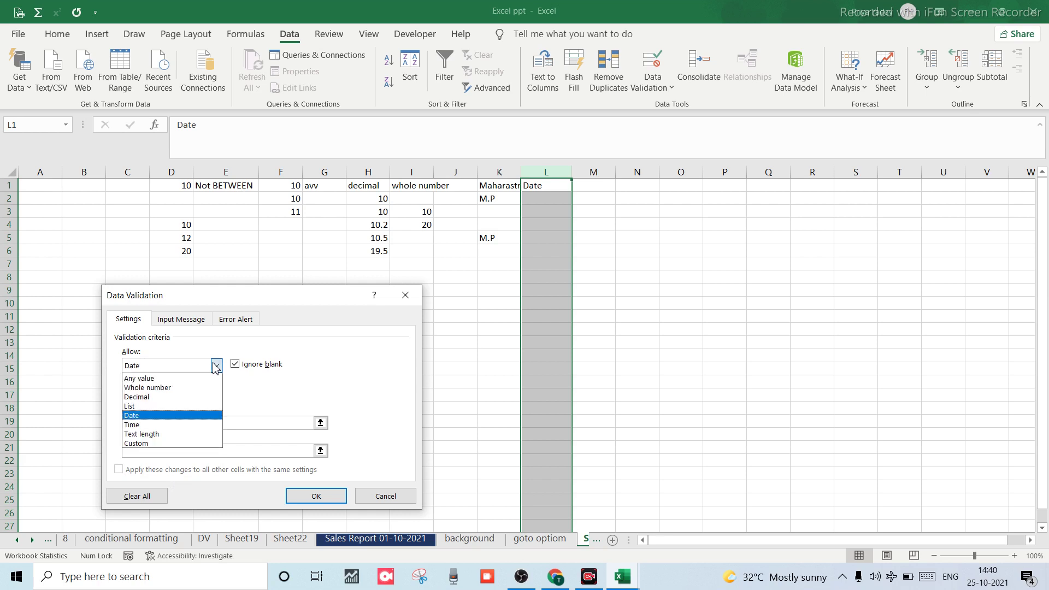
pyautogui.click(216, 366)
pyautogui.click(216, 394)
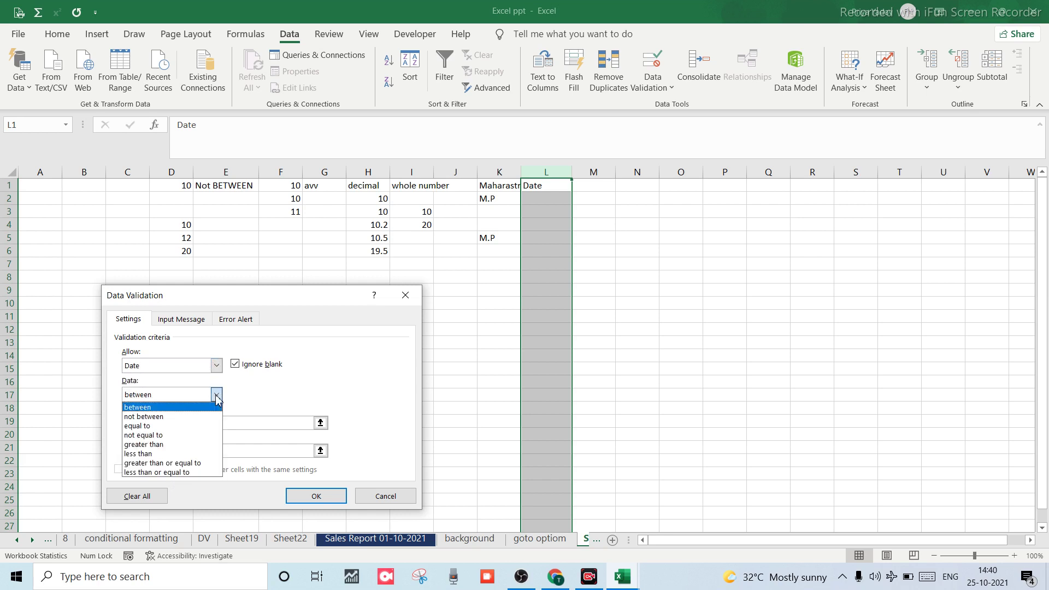
pyautogui.click(216, 395)
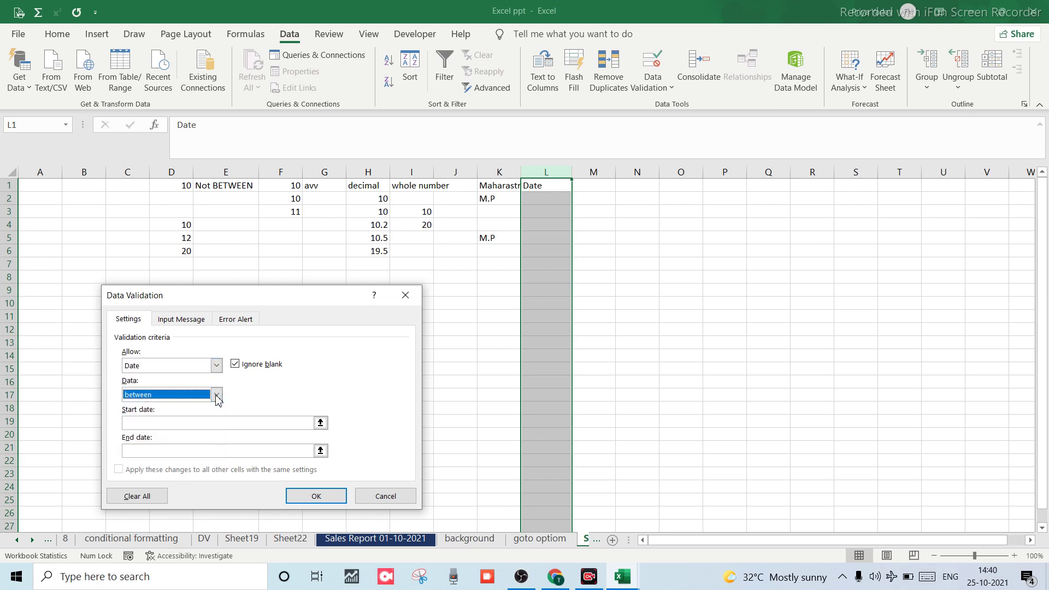
# Enter start date 02-10-2021 and end date 25-10-2021, and apply the rule.
pyautogui.click(164, 423)
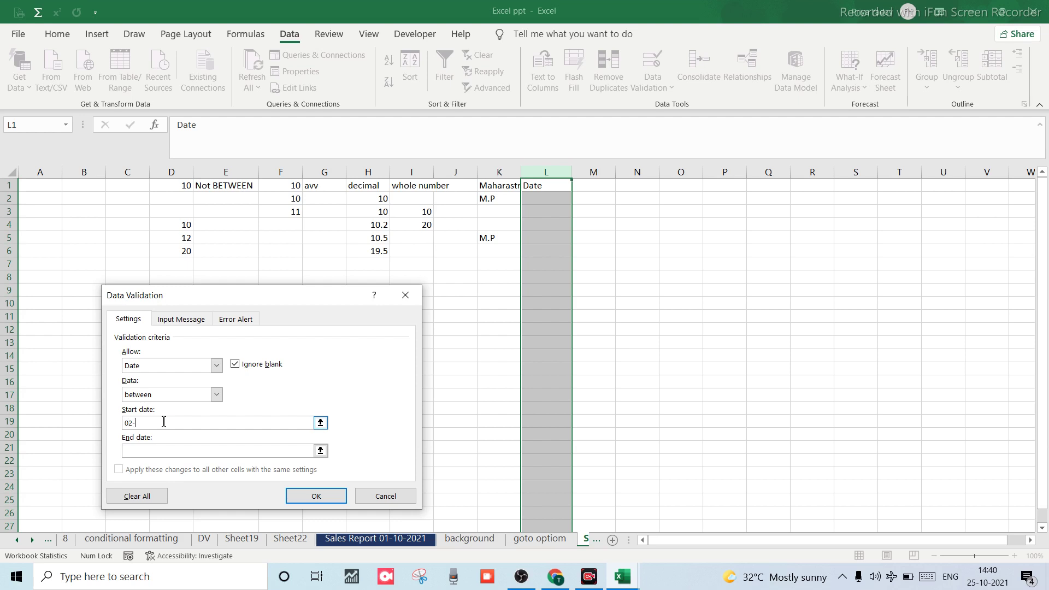
pyautogui.write('02-102102')
pyautogui.press('BackSpace')
pyautogui.press('BackSpace')
pyautogui.press('BackSpace')
pyautogui.write('-202')
pyautogui.click(147, 448)
pyautogui.write('1')
pyautogui.click(311, 497)
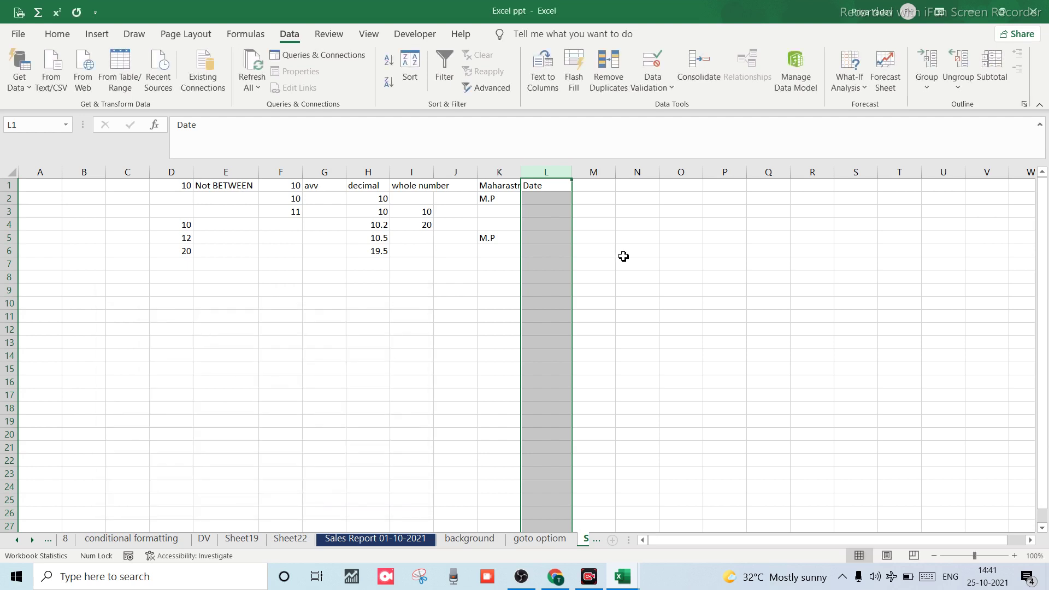
# Enter 02-10-2021 in L2, then try 01-10-2021 and dismiss the rejection.
pyautogui.click(546, 249)
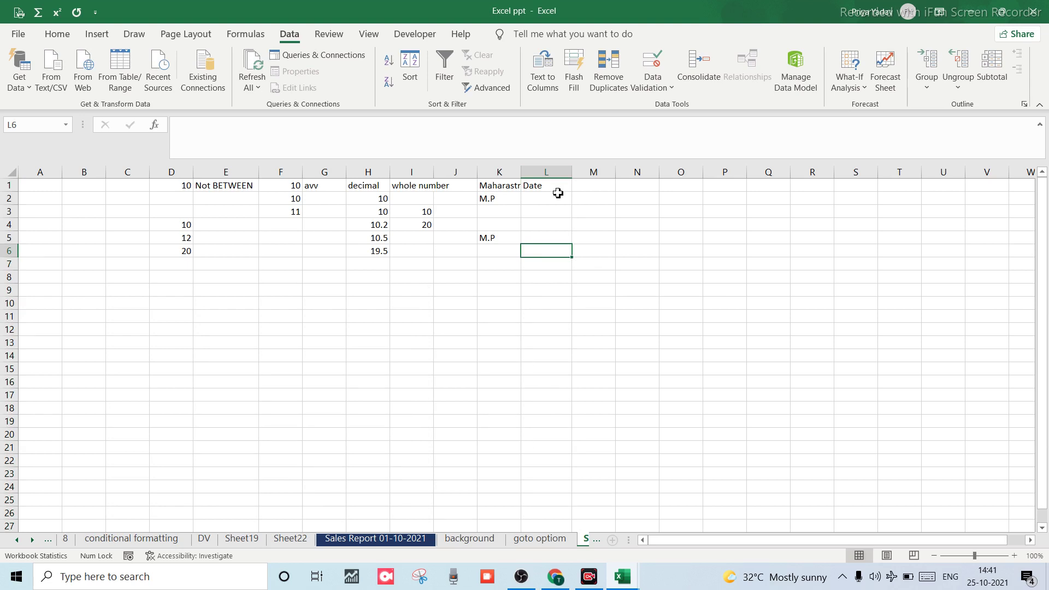
pyautogui.click(547, 173)
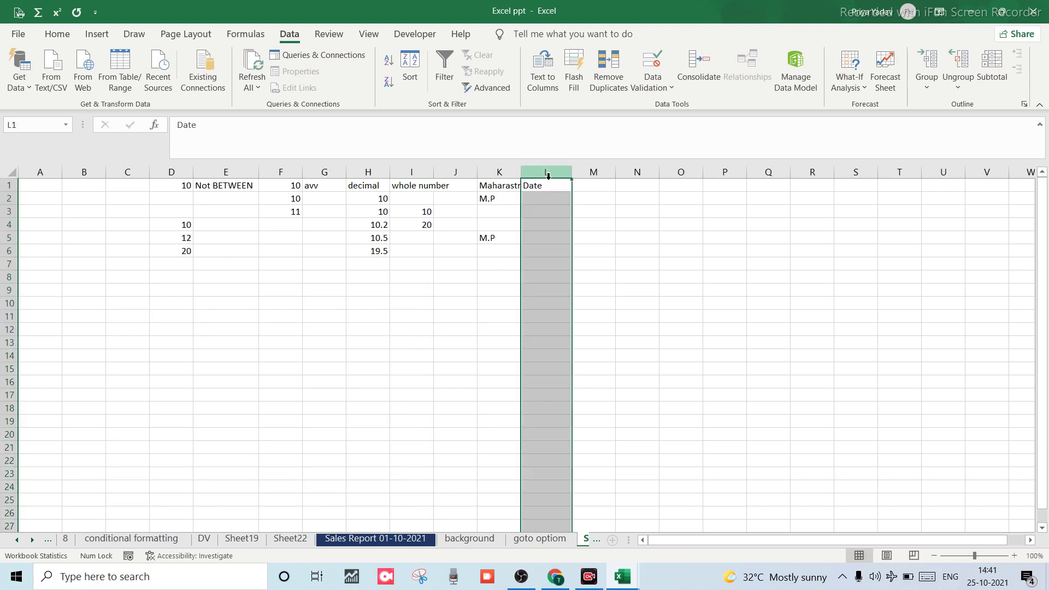
pyautogui.click(531, 212)
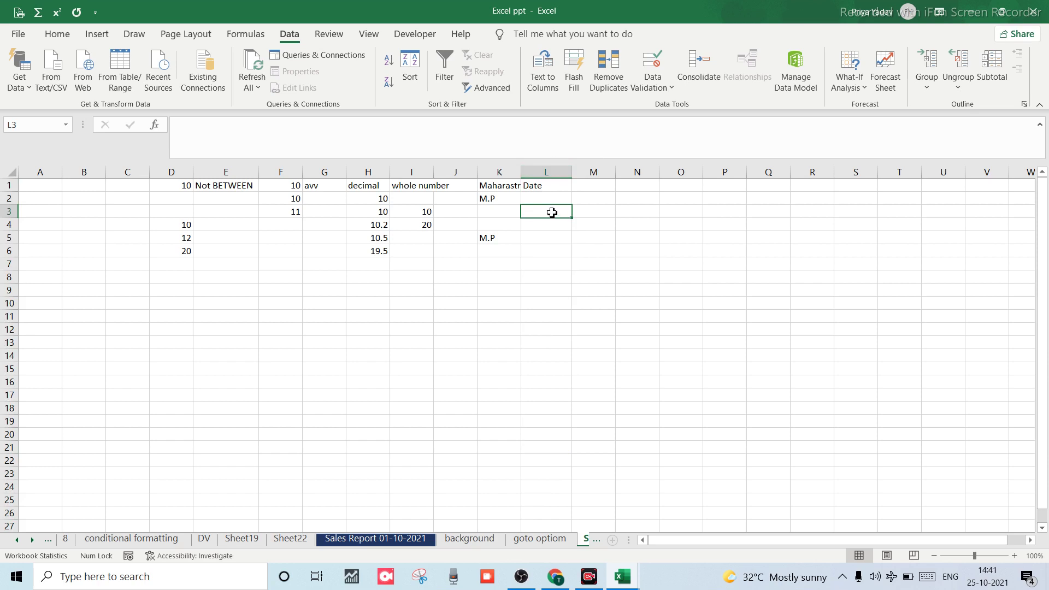
pyautogui.click(552, 199)
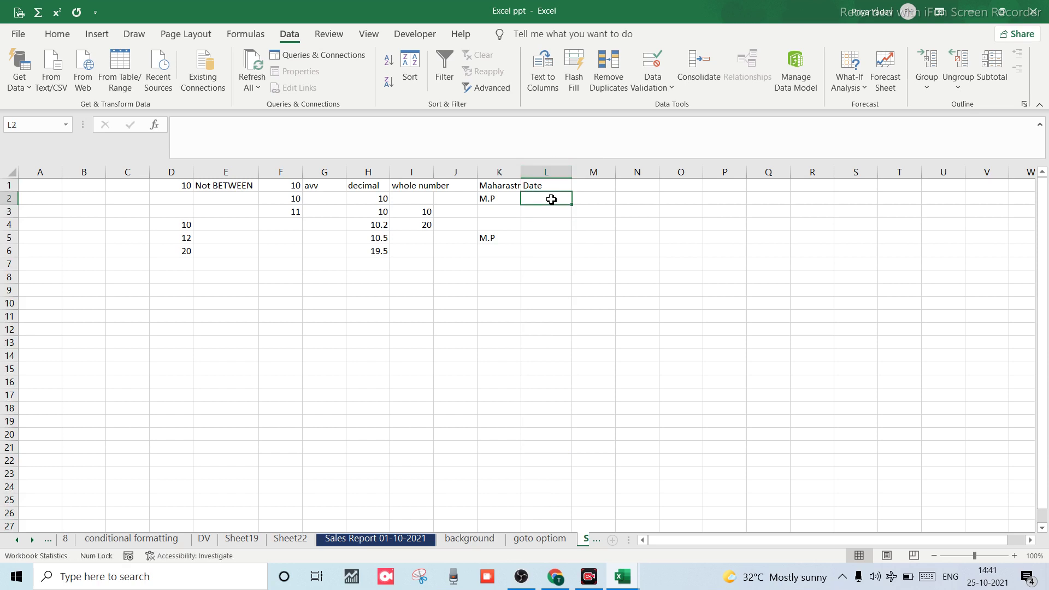
pyautogui.write('02')
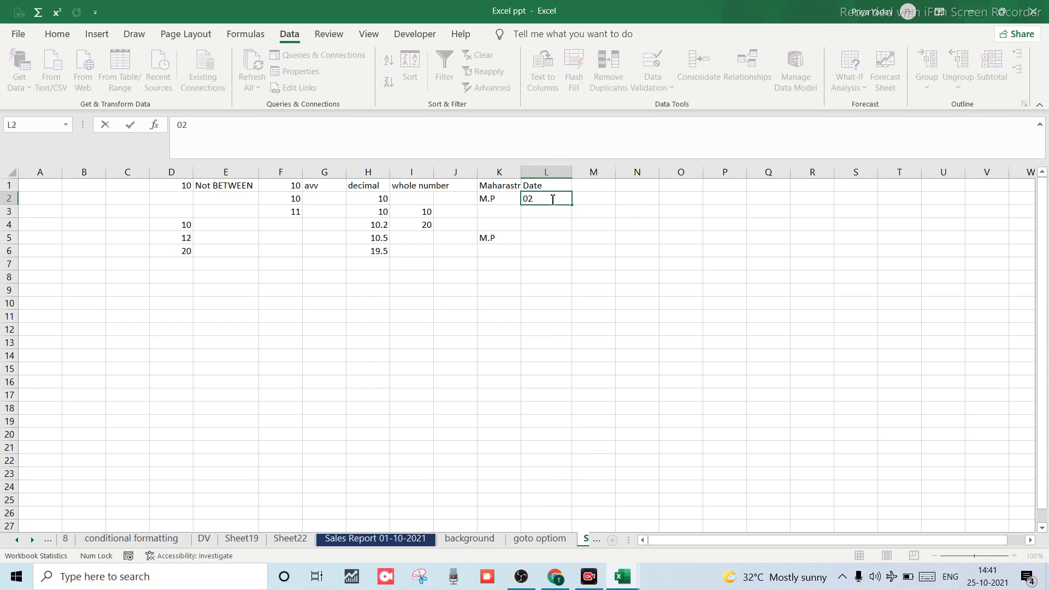
pyautogui.write('-10202')
pyautogui.press('BackSpace')
pyautogui.write('-2021')
pyautogui.press('Return')
pyautogui.write('01')
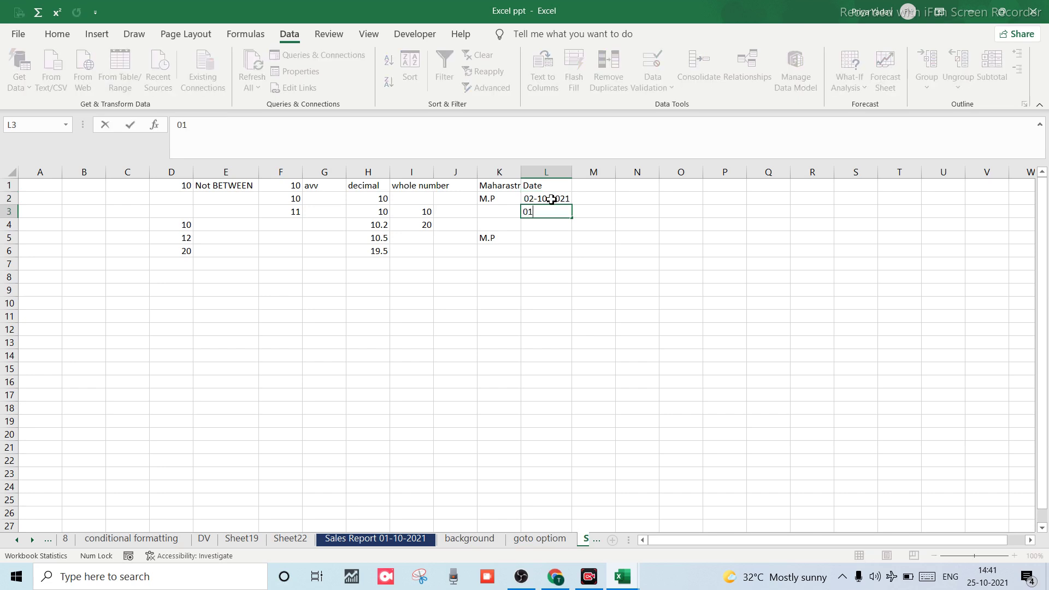
pyautogui.write('-10-2021')
pyautogui.press('Return')
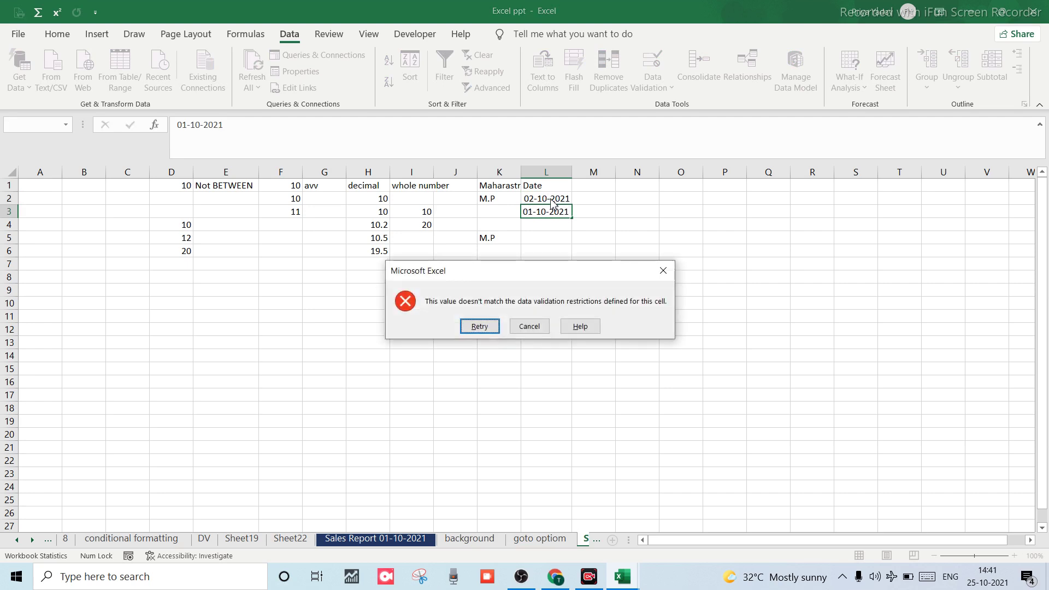
pyautogui.click(663, 270)
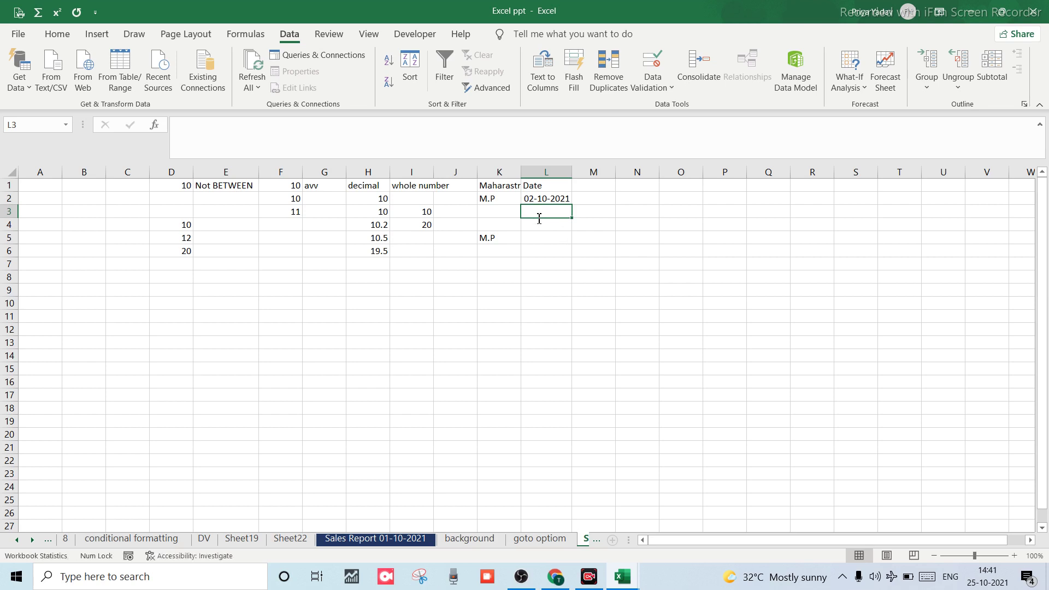
# Enter 25-10-2021 in L3, then try 26-10-2021 in L4 and discard the rejection.
pyautogui.write('25-10')
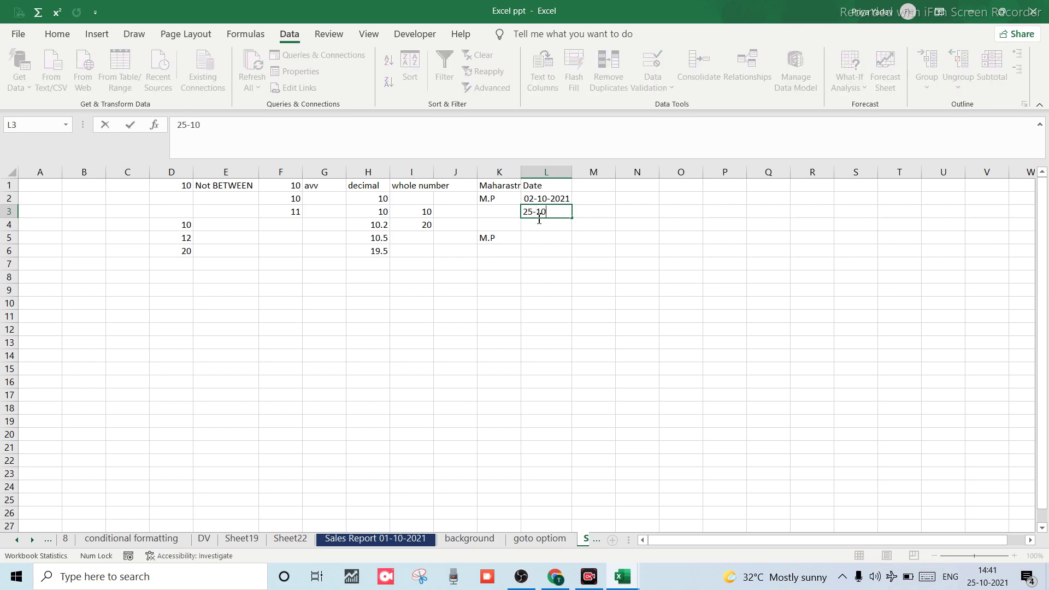
pyautogui.write('-2021')
pyautogui.click(546, 229)
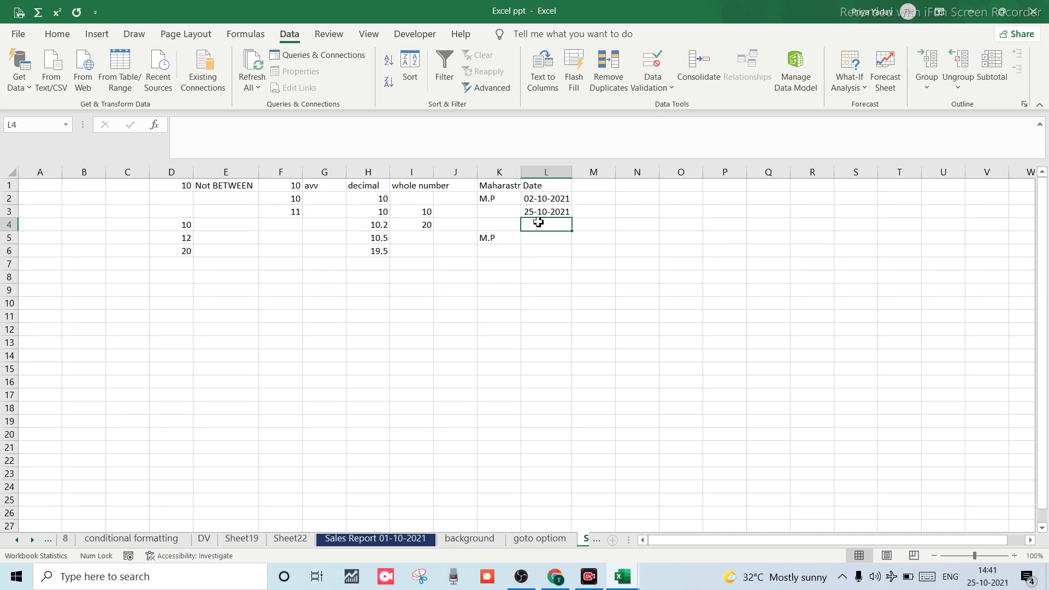
pyautogui.write('26-10-')
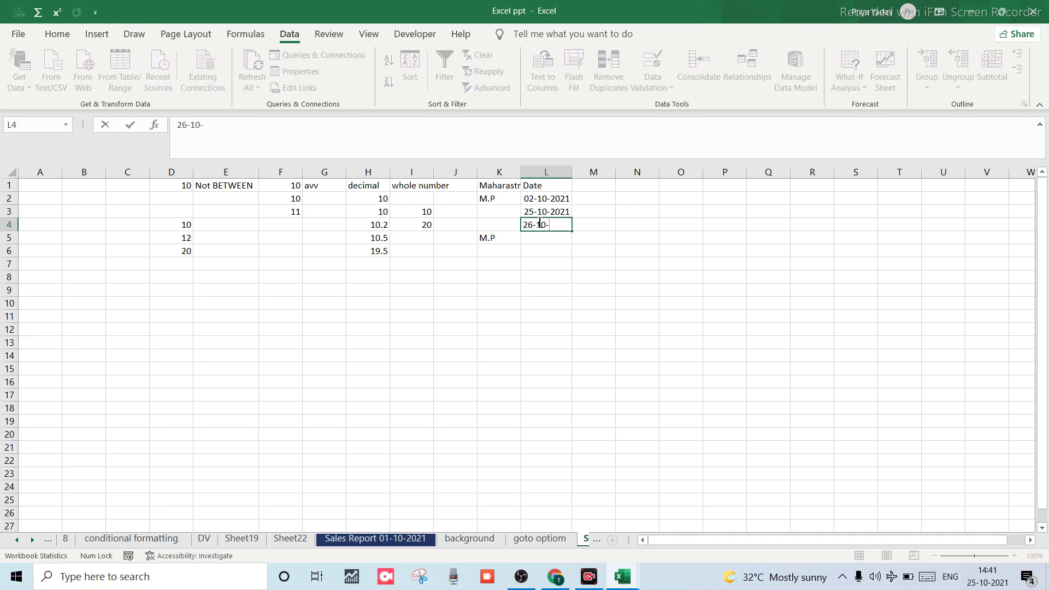
pyautogui.write('2021')
pyautogui.press('Return')
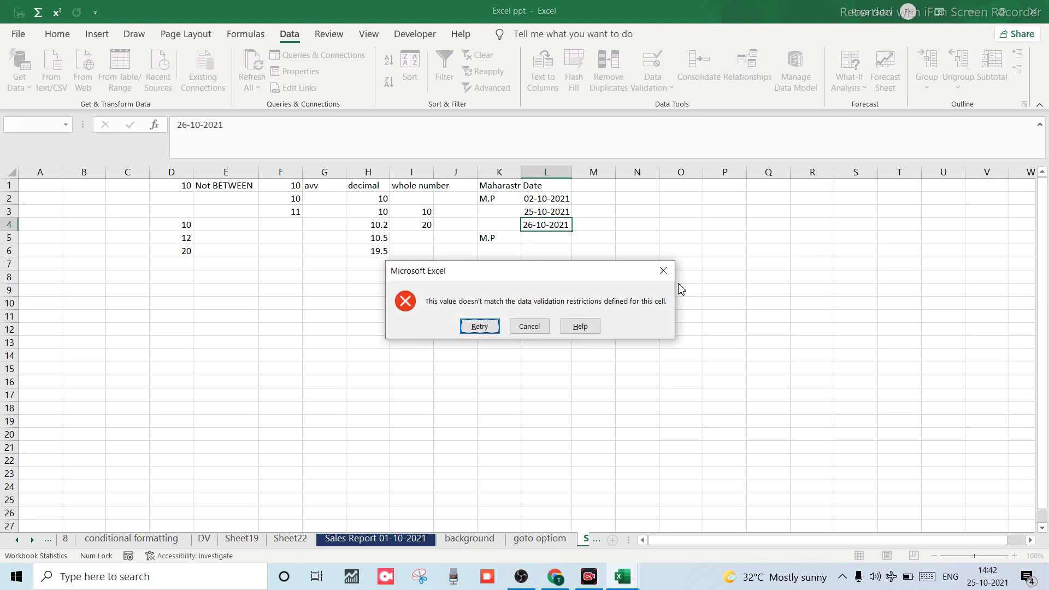
pyautogui.click(662, 273)
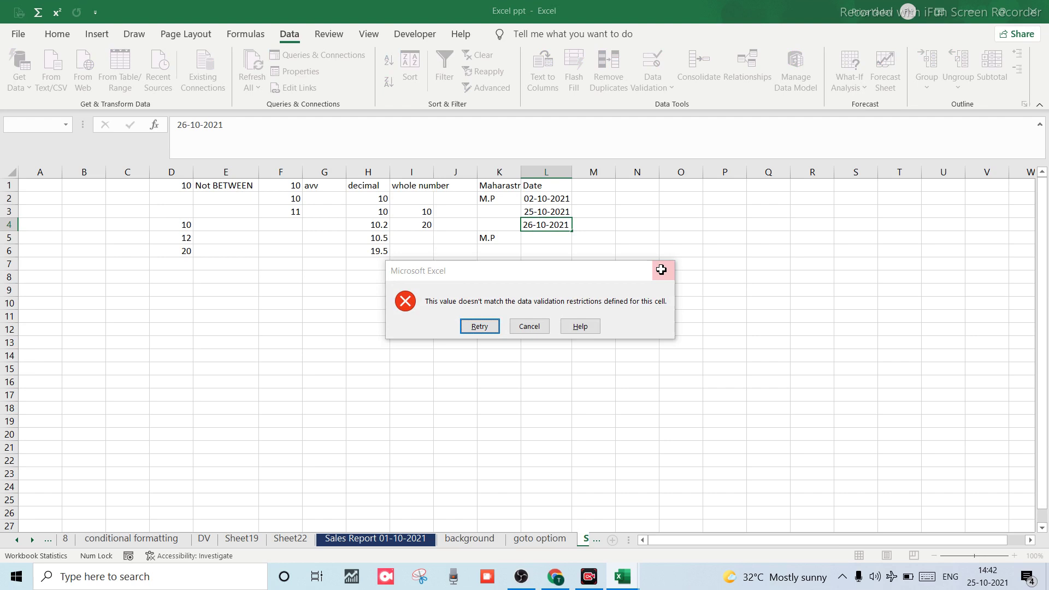
pyautogui.click(595, 201)
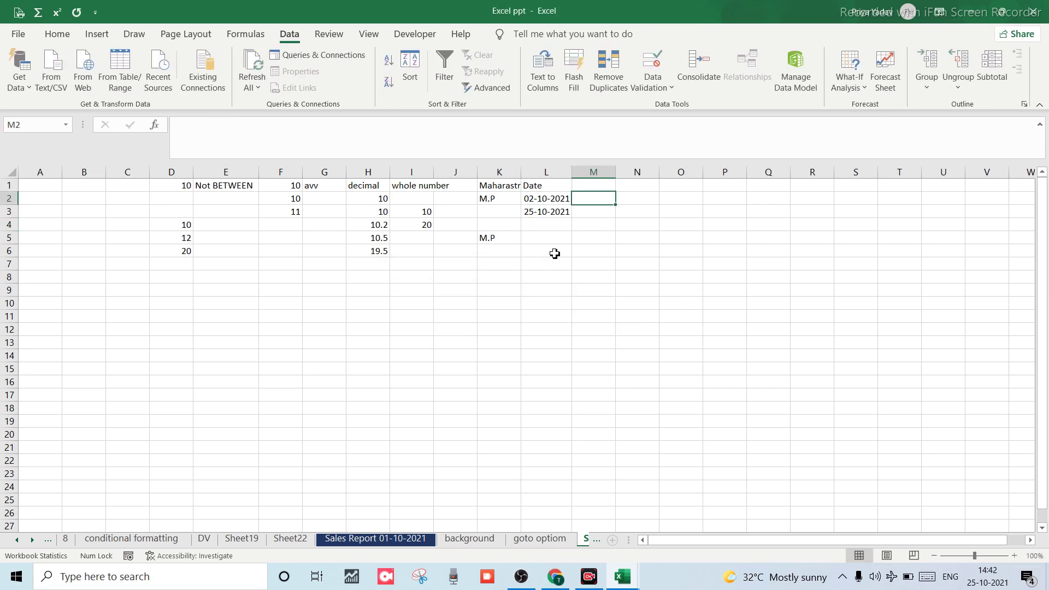
# Select M1 and choose Time as the allowed type in Data Validation (Alt+A+V).
pyautogui.click(594, 185)
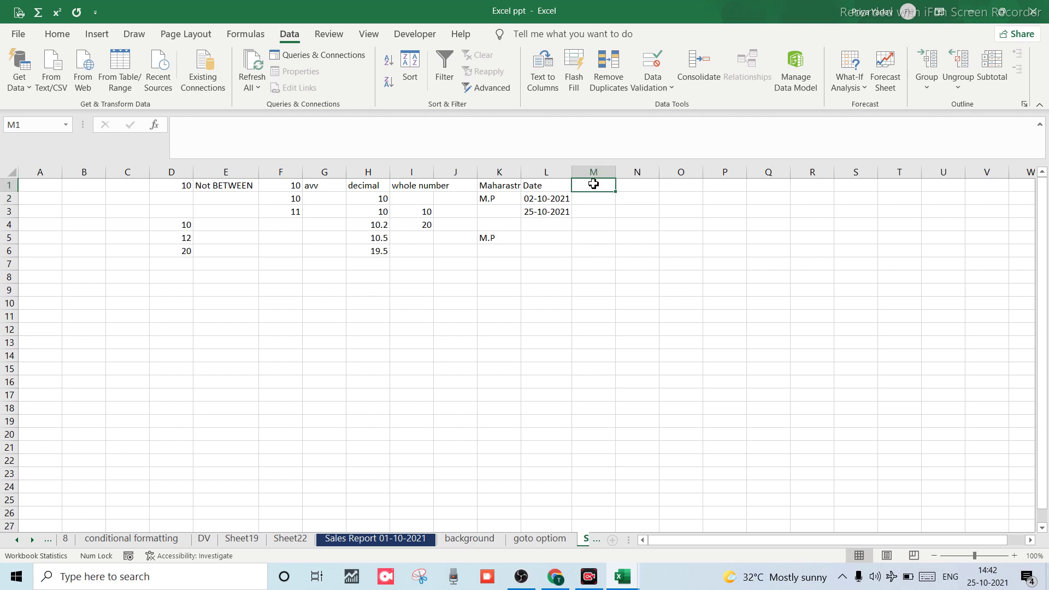
pyautogui.click(585, 210)
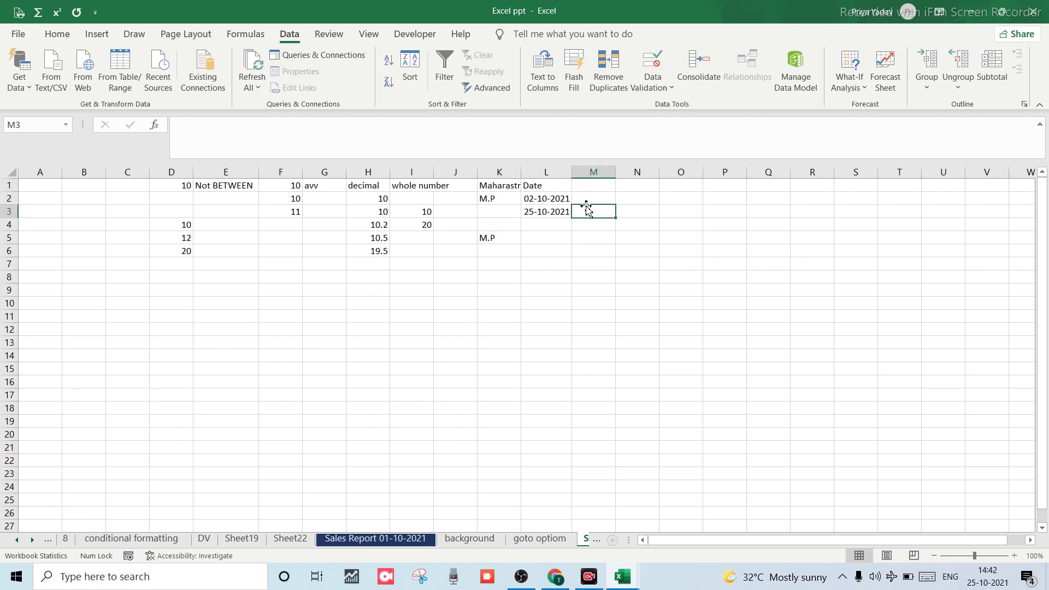
pyautogui.click(586, 185)
pyautogui.click(588, 199)
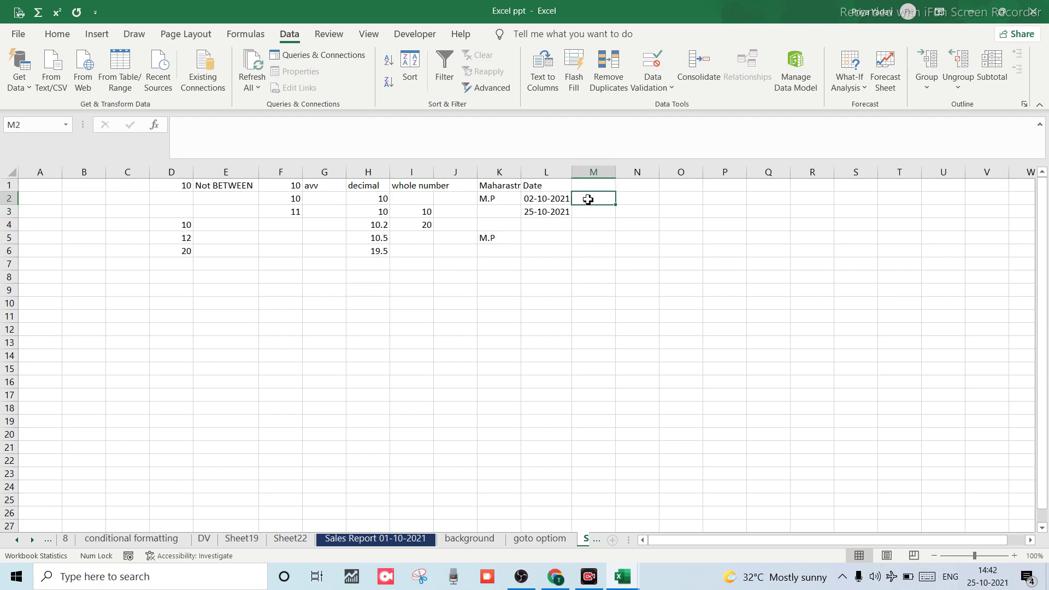
pyautogui.click(584, 187)
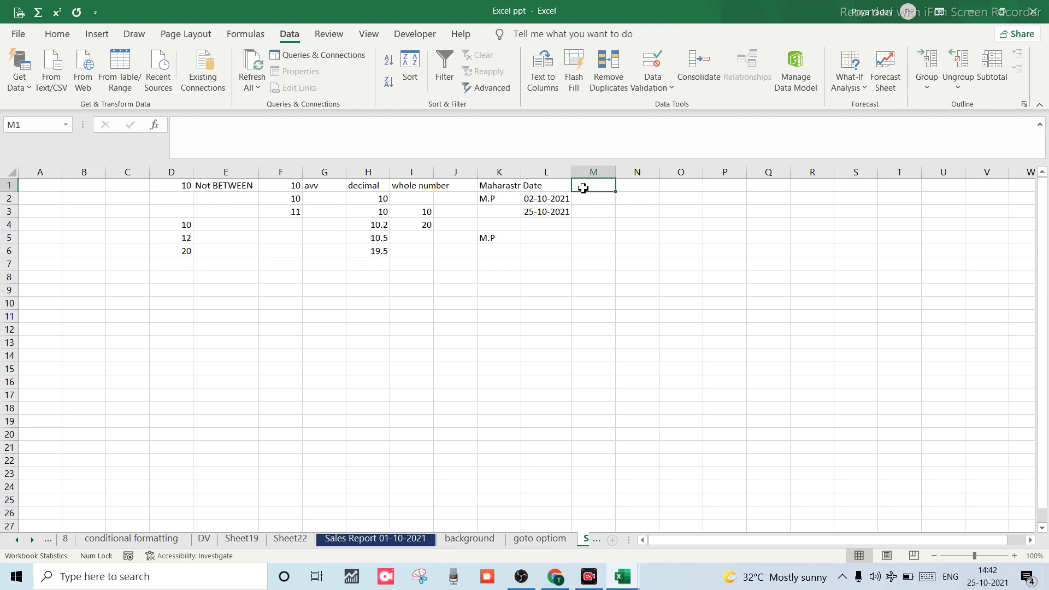
pyautogui.press('alt')
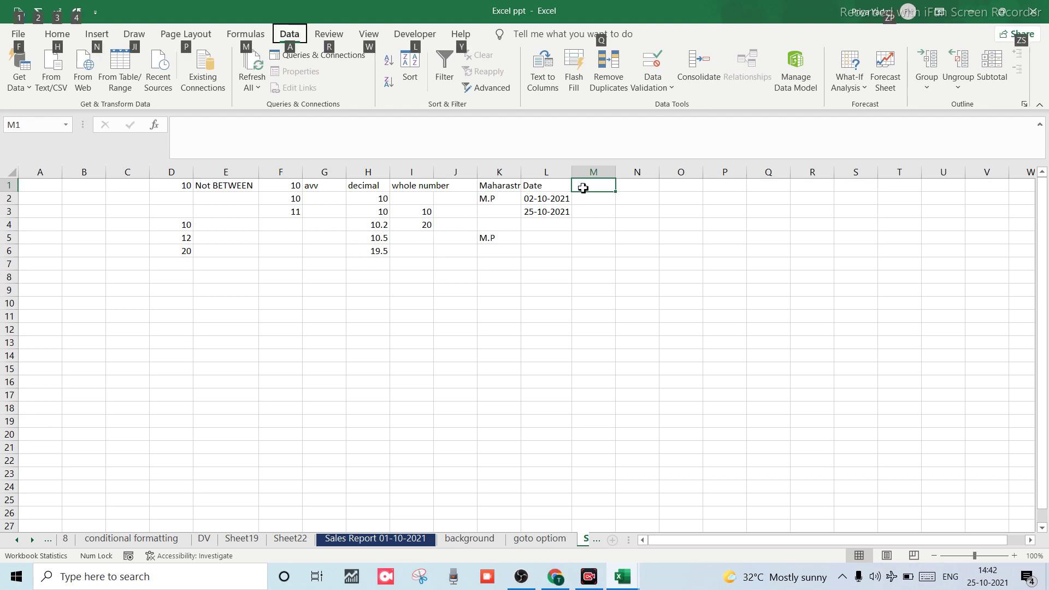
pyautogui.press('a')
pyautogui.press('v')
pyautogui.press('v')
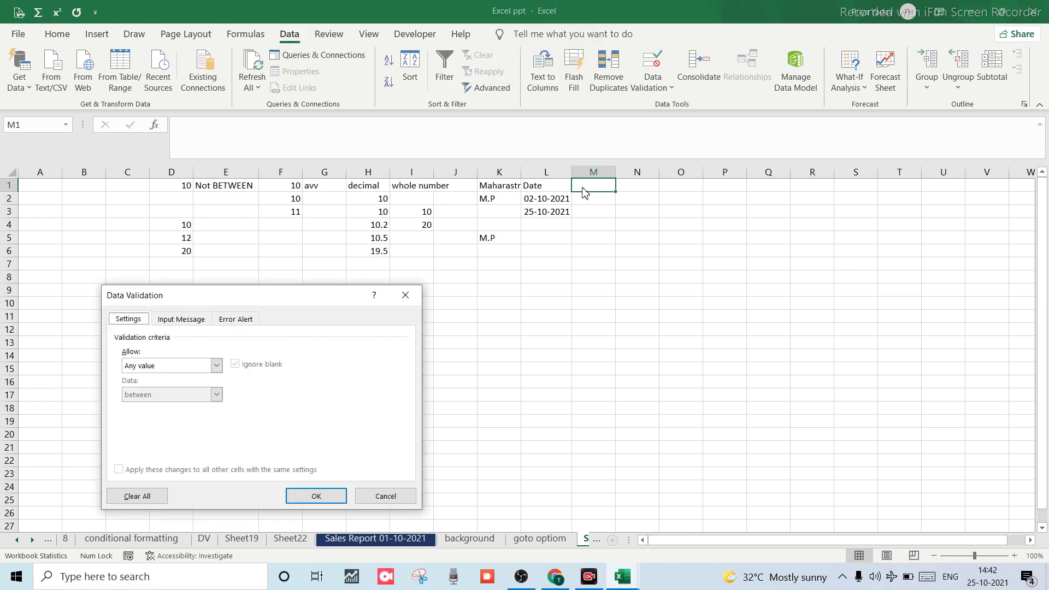
pyautogui.click(217, 366)
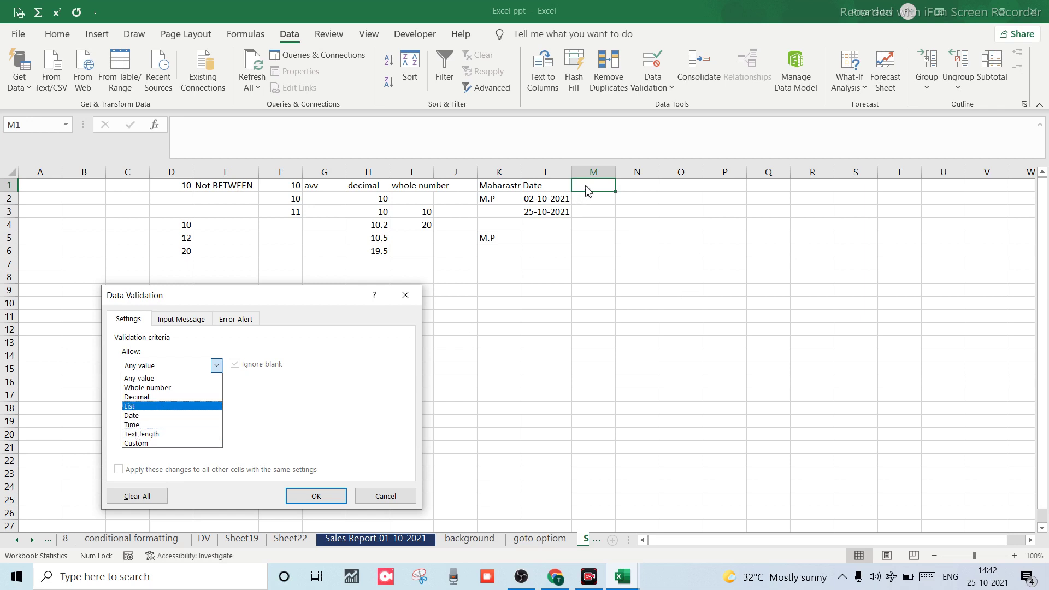
pyautogui.press('Down')
pyautogui.press('Down')
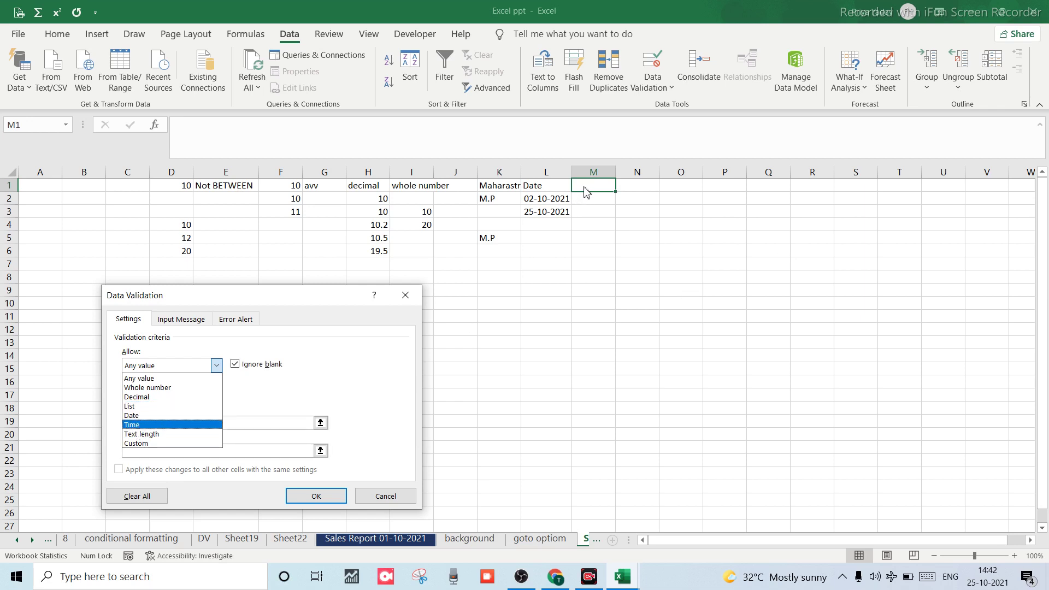
# Abandon the Time rule after the missing start/end time warning, and start editing M1.
pyautogui.click(312, 503)
pyautogui.click(312, 503)
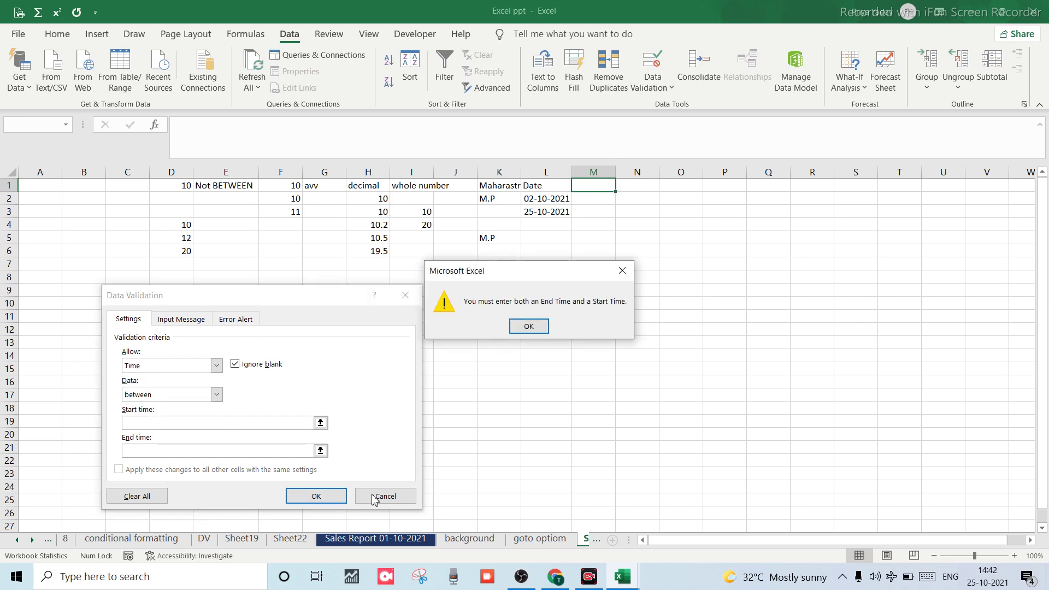
pyautogui.click(536, 328)
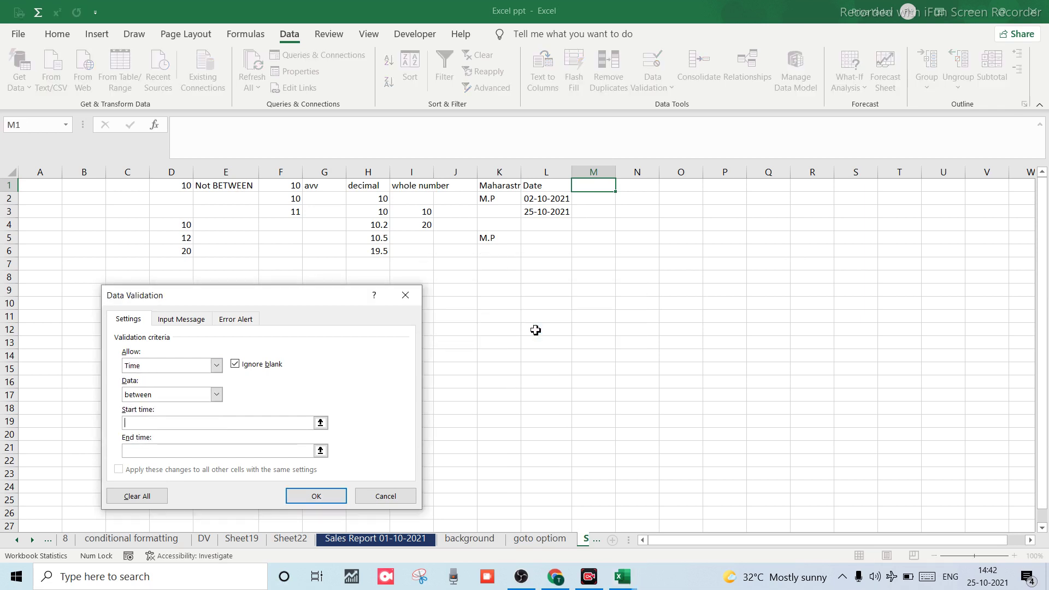
pyautogui.press('Escape')
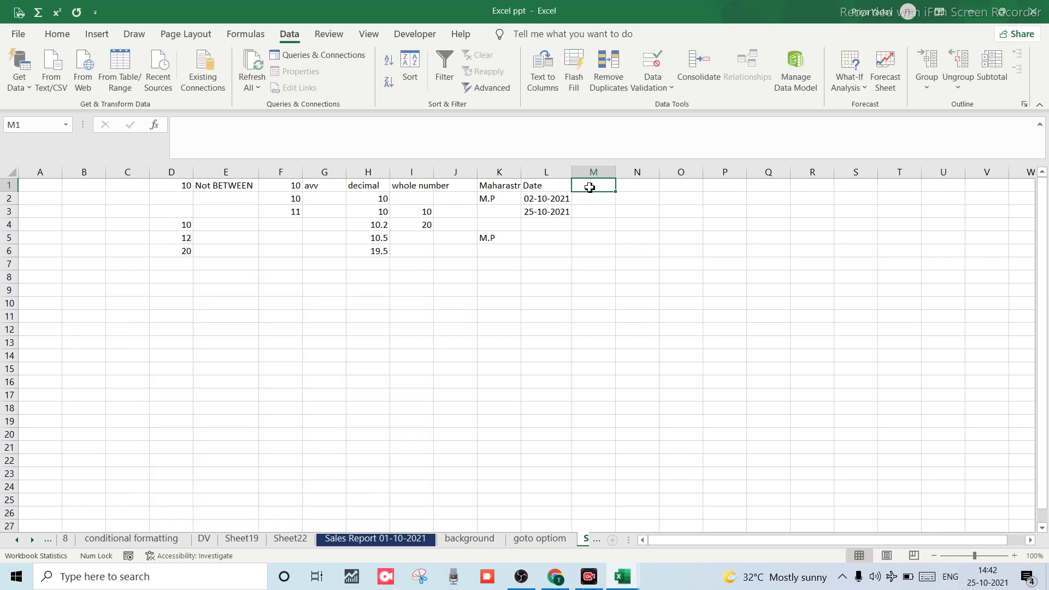
pyautogui.doubleClick(592, 189)
# Finish headings 'Time' in M1, 'Tex L' in N1 and 'Custom' in O1, then select column M.
pyautogui.write('e')
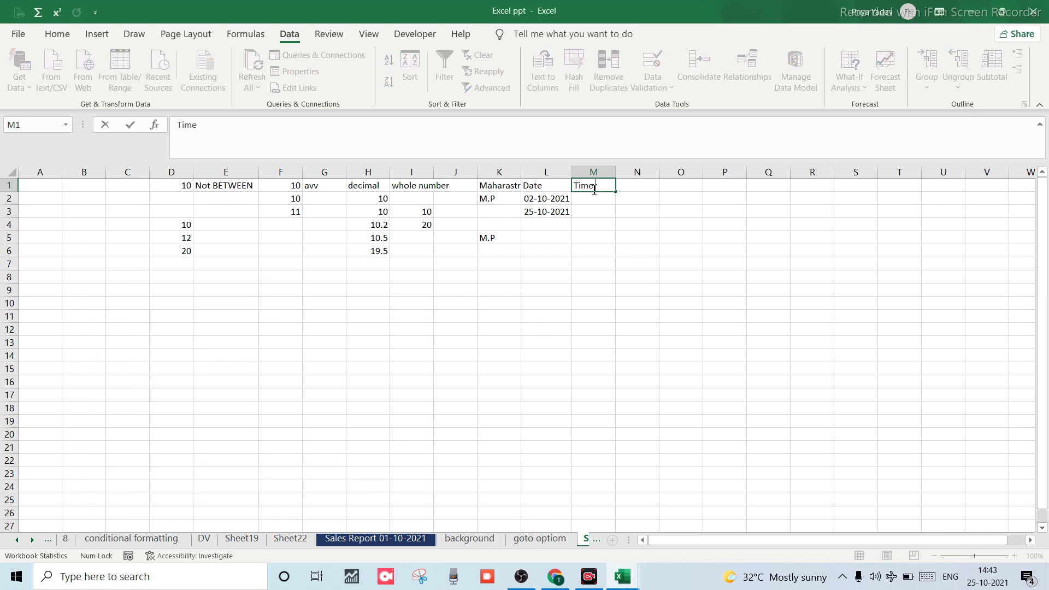
pyautogui.click(630, 188)
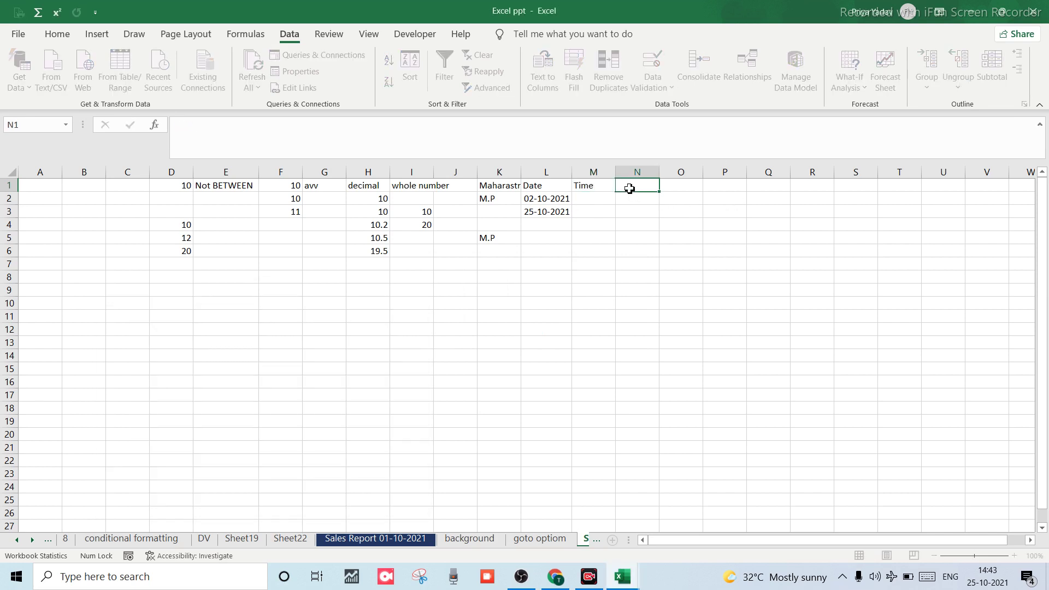
pyautogui.write('Tex L')
pyautogui.click(689, 189)
pyautogui.write('Cu')
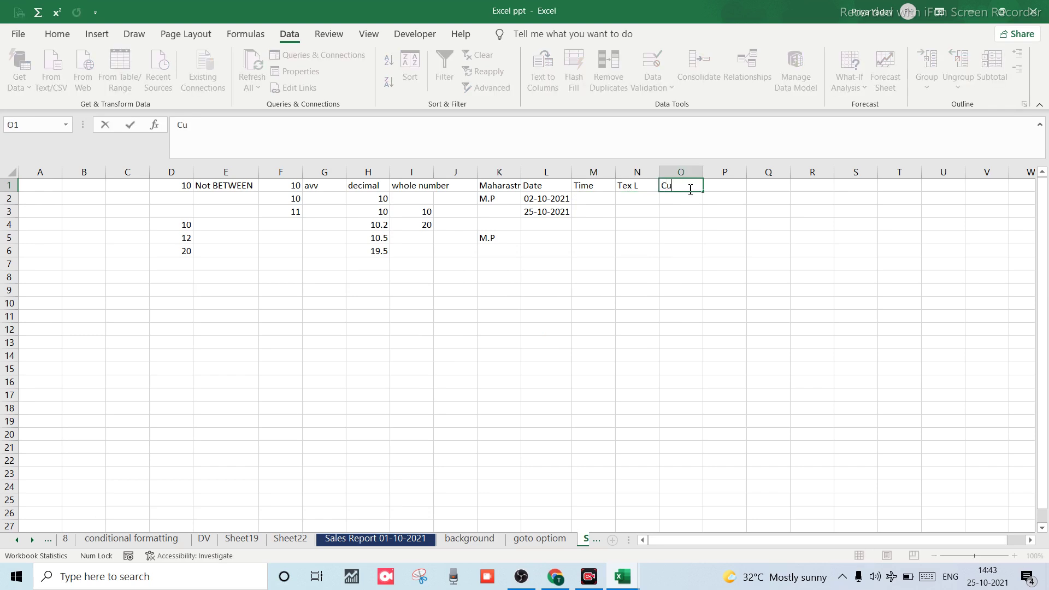
pyautogui.write('stom')
pyautogui.click(625, 246)
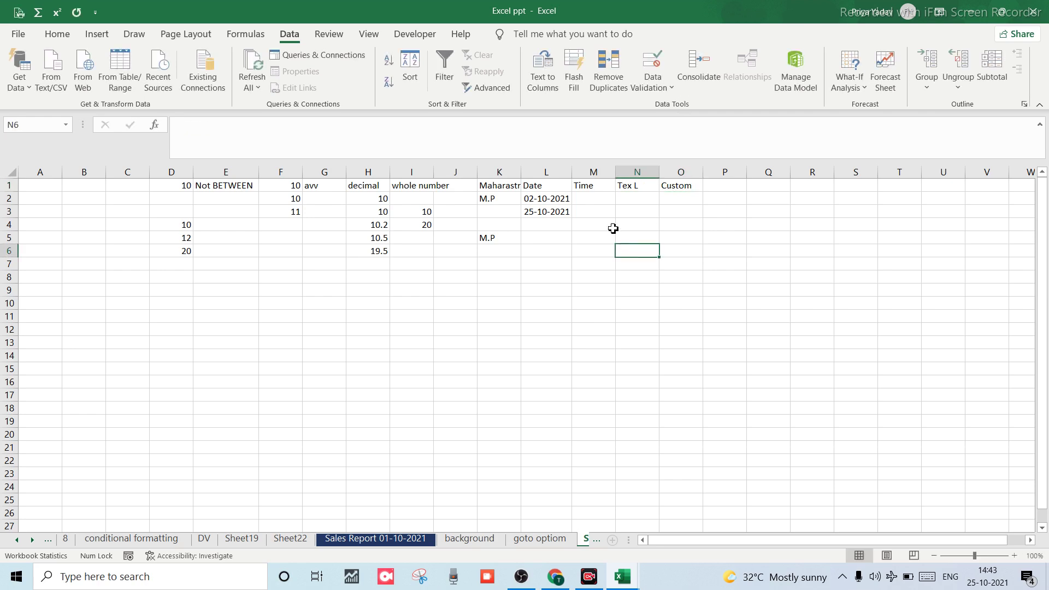
pyautogui.click(601, 203)
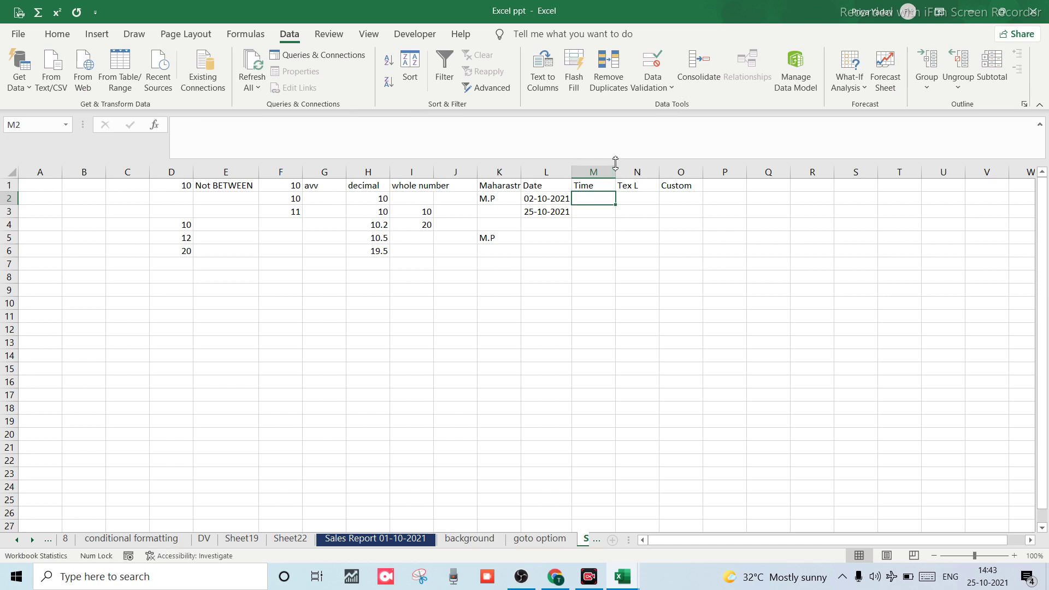
pyautogui.click(599, 173)
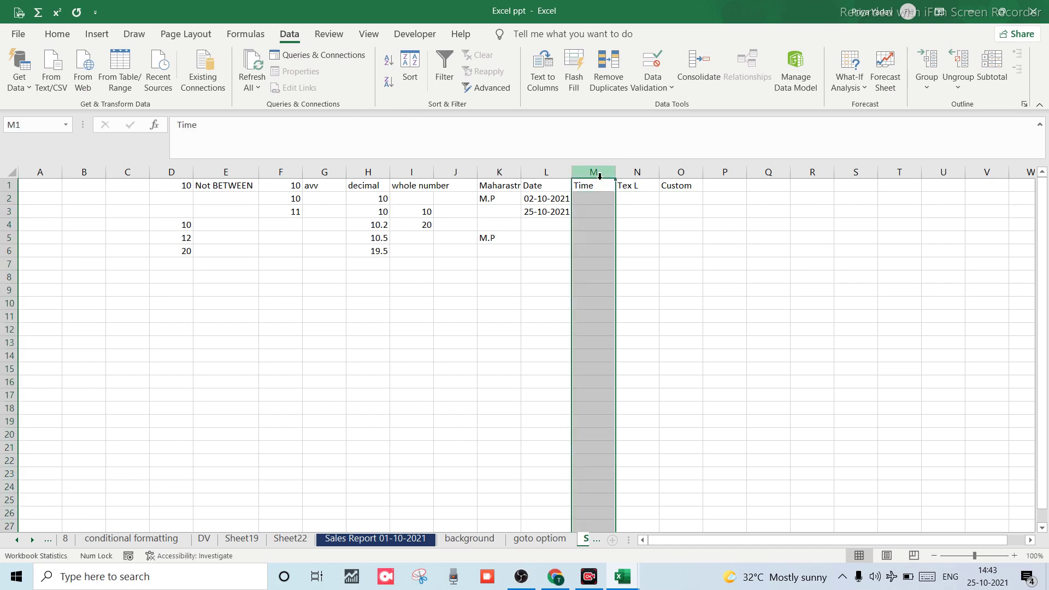
# Try a Whole number rule from 00 to 5:00 on column M and dismiss the warning.
pyautogui.click(659, 92)
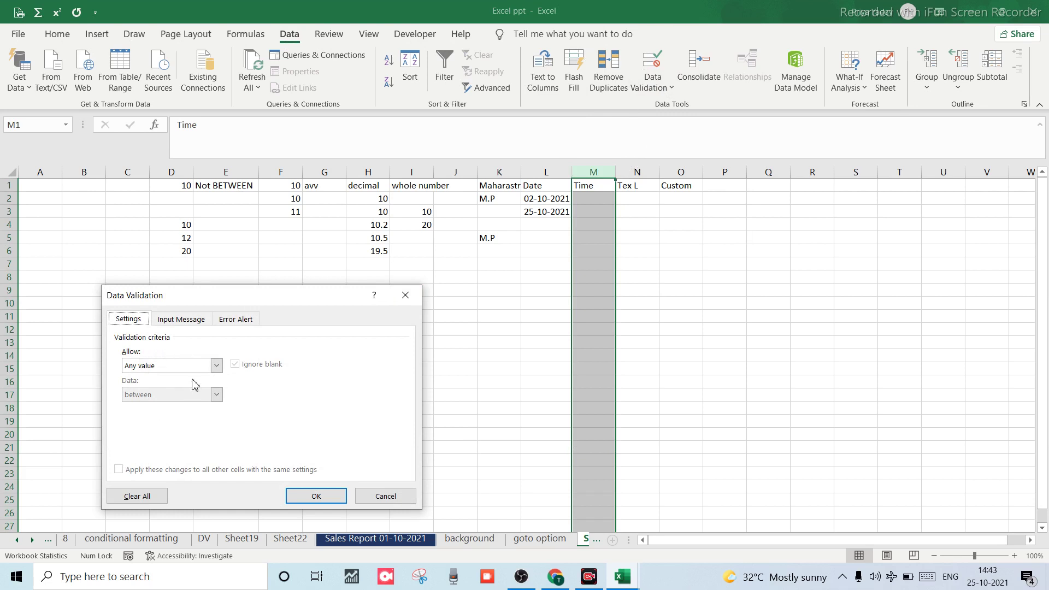
pyautogui.click(216, 365)
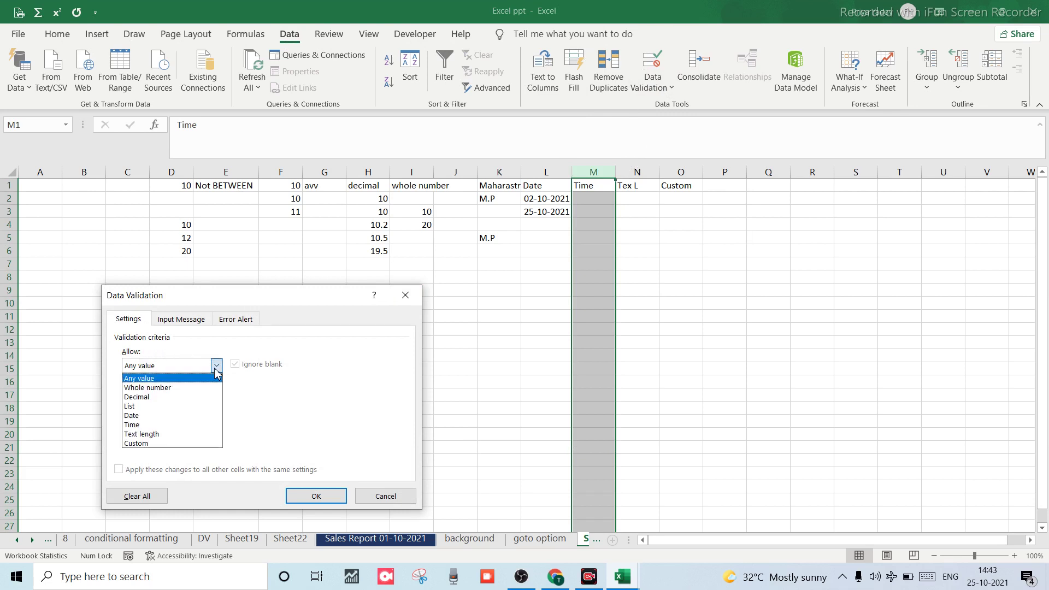
pyautogui.click(156, 388)
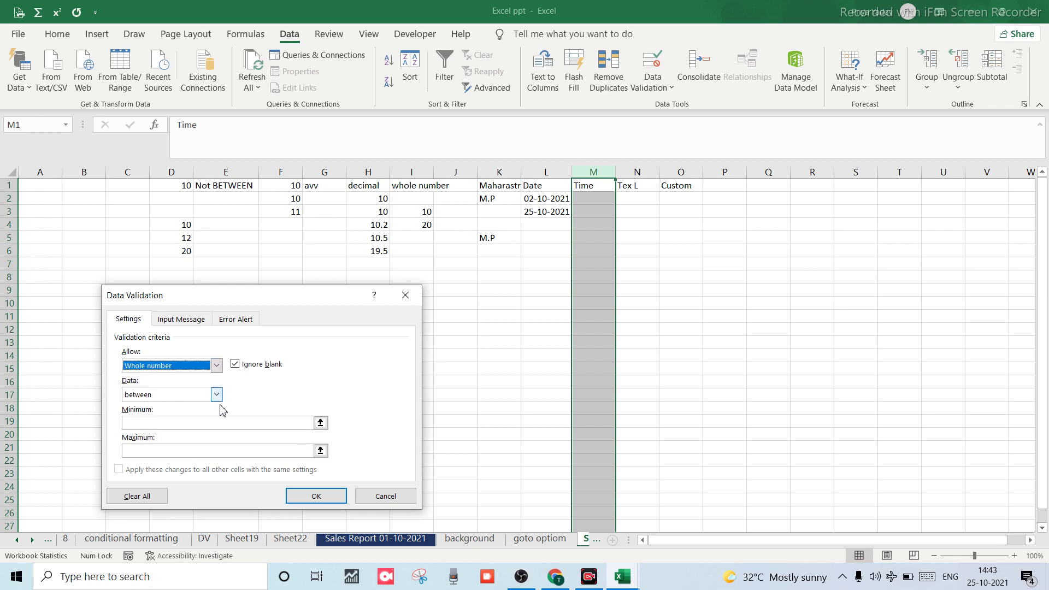
pyautogui.click(133, 424)
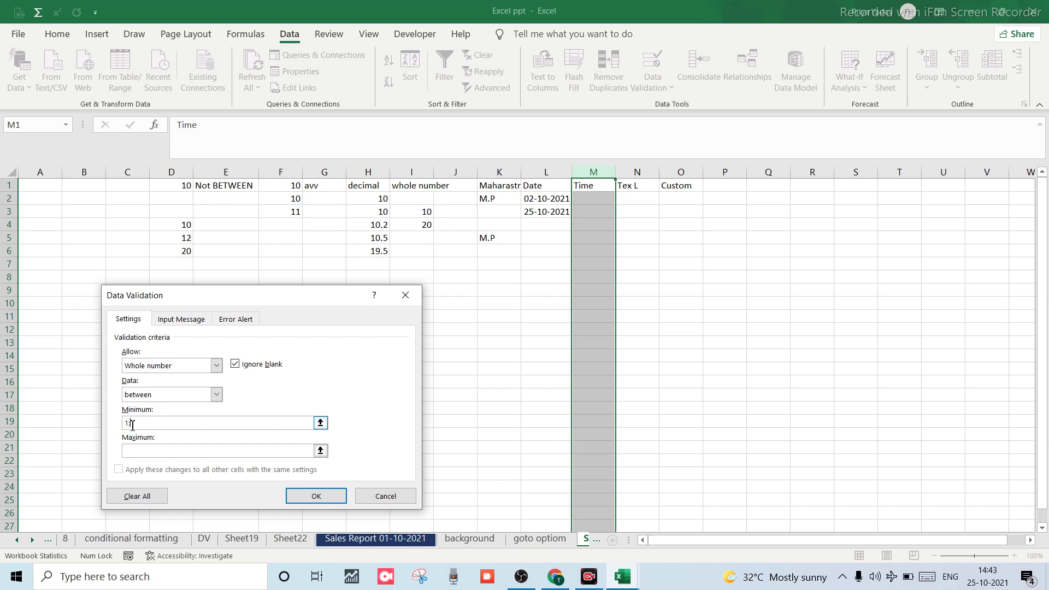
pyautogui.write('00')
pyautogui.click(178, 450)
pyautogui.write('5:00')
pyautogui.click(316, 496)
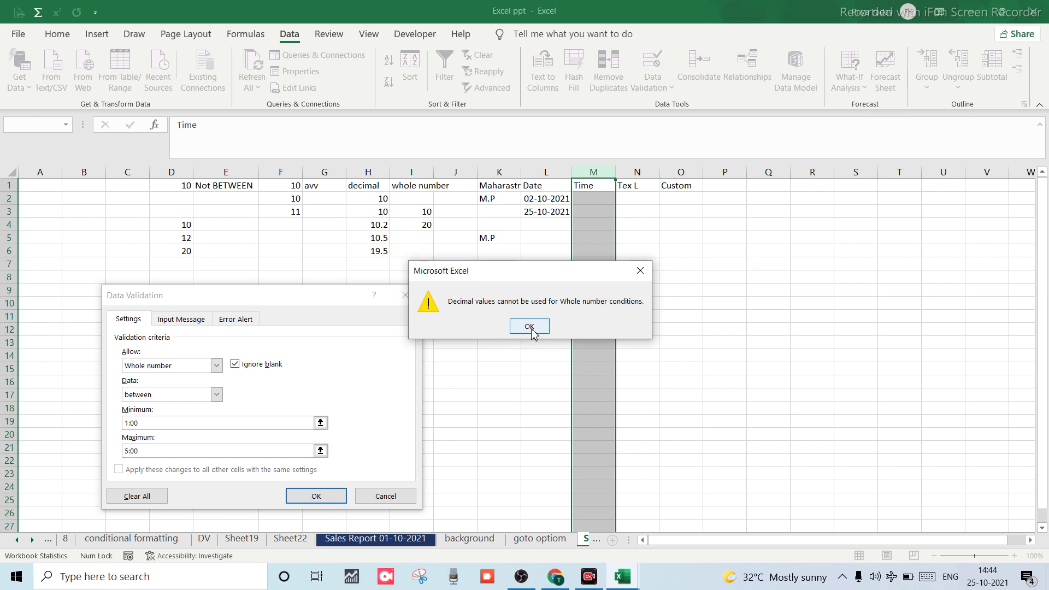
pyautogui.click(529, 327)
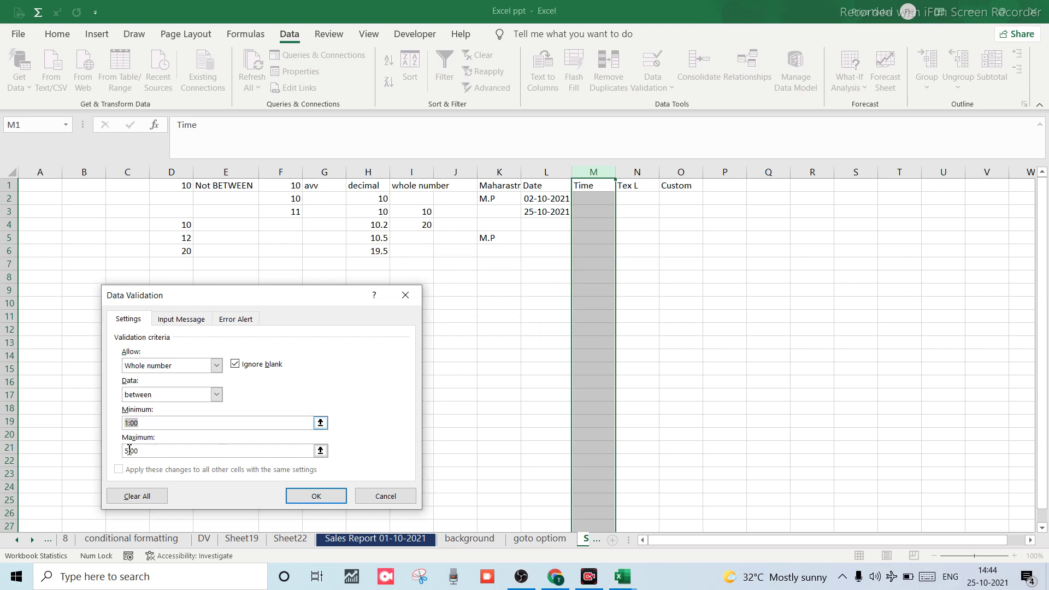
# Change the allowed type to Time and apply the 1:00 to 5:00 rule.
pyautogui.click(220, 365)
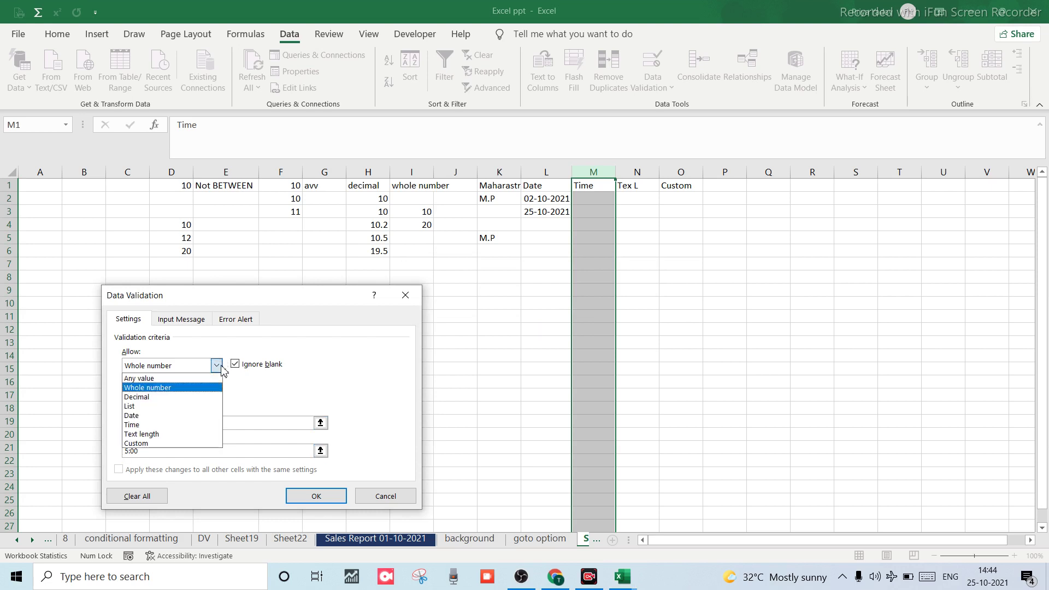
pyautogui.click(127, 396)
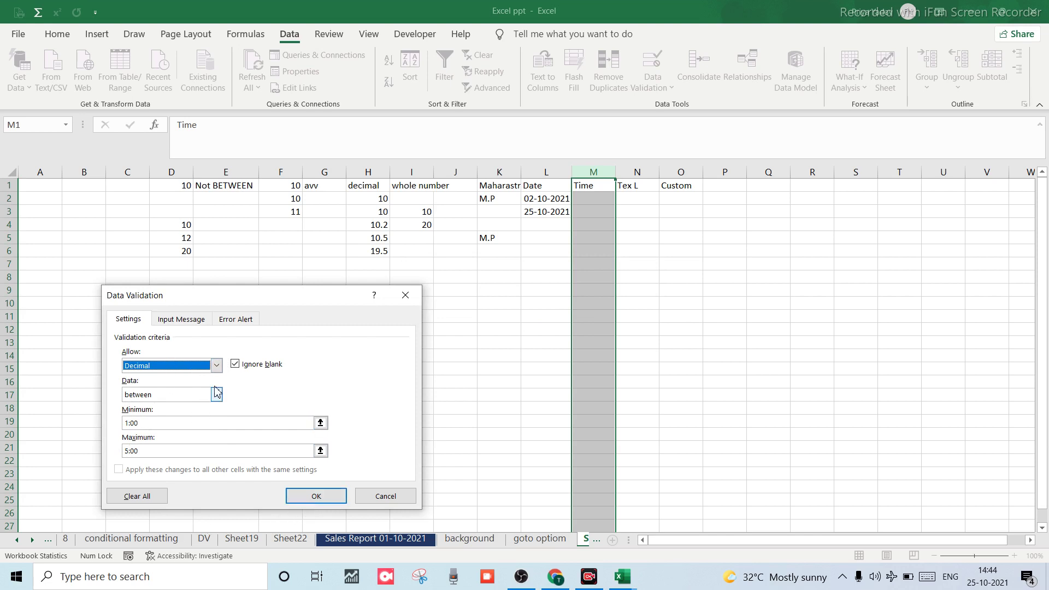
pyautogui.click(217, 365)
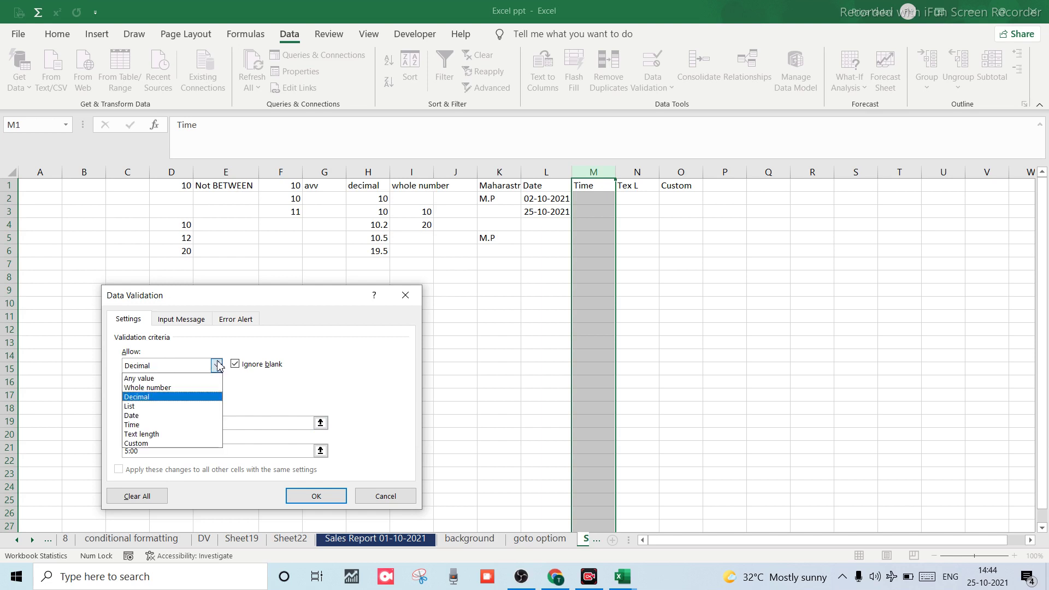
pyautogui.click(133, 424)
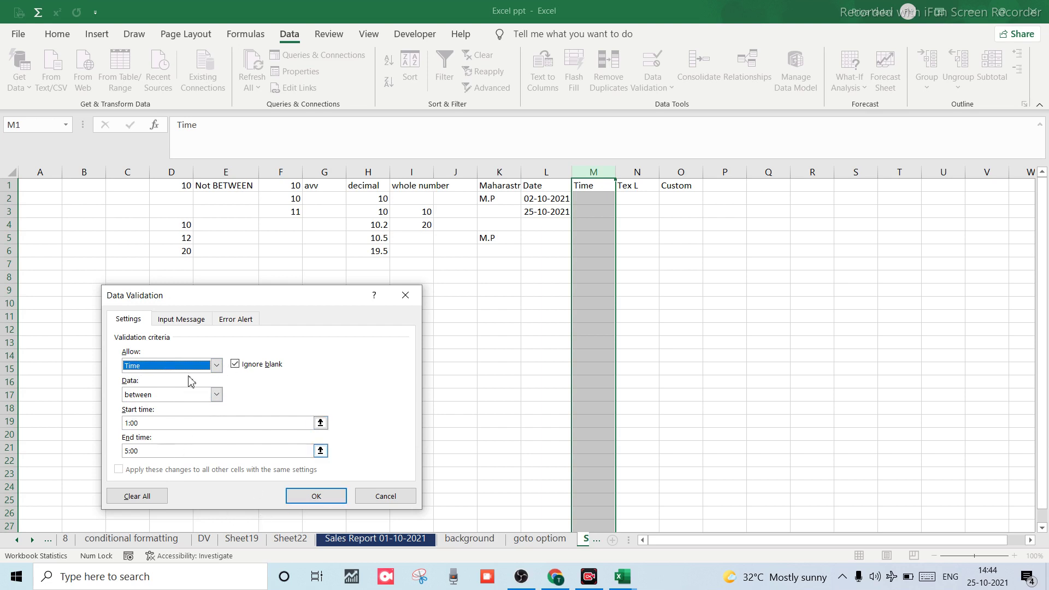
pyautogui.click(217, 369)
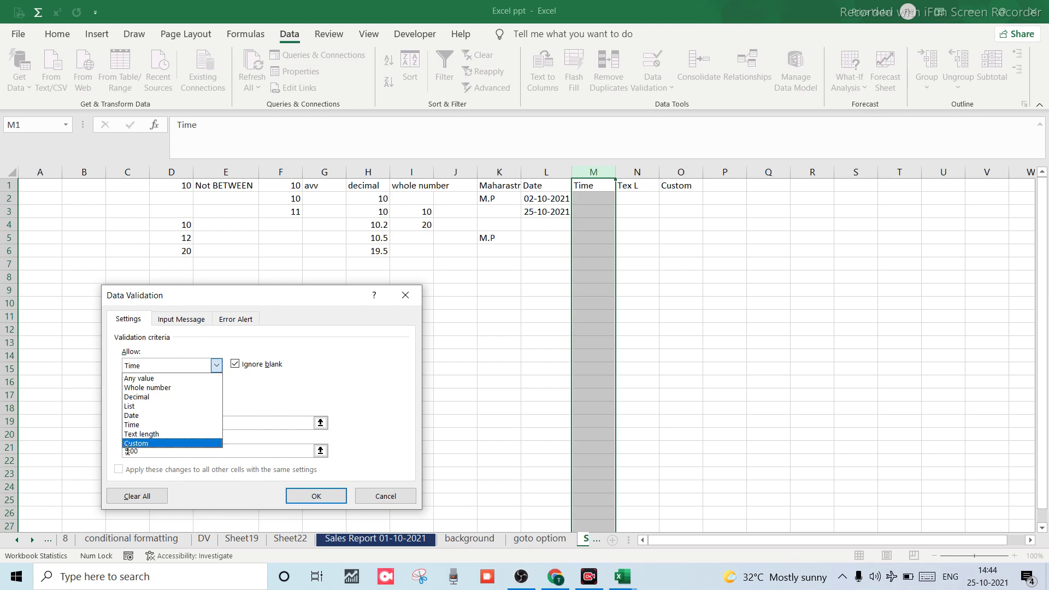
pyautogui.click(132, 425)
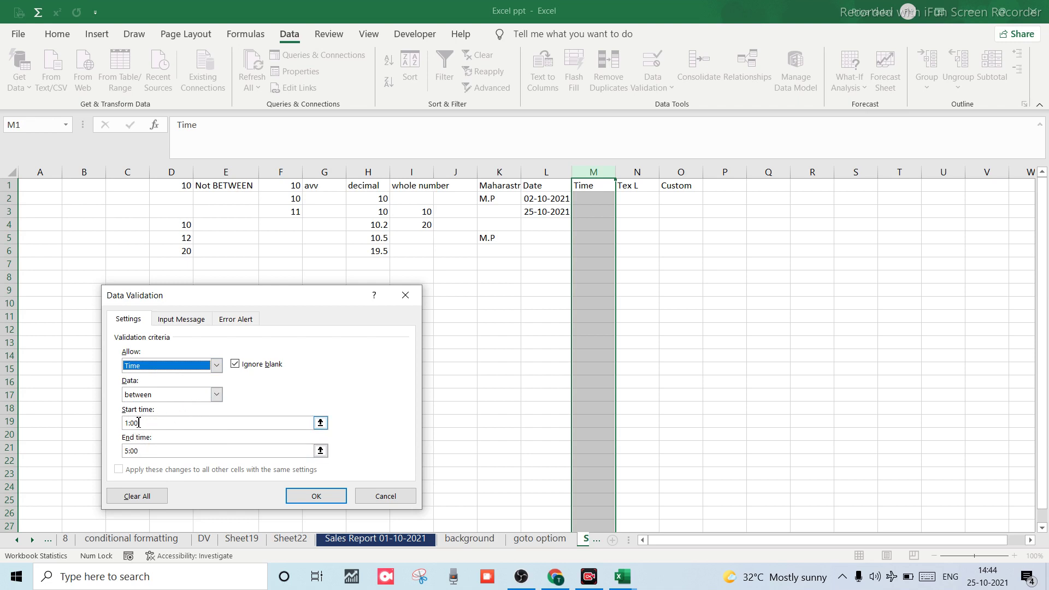
pyautogui.click(326, 501)
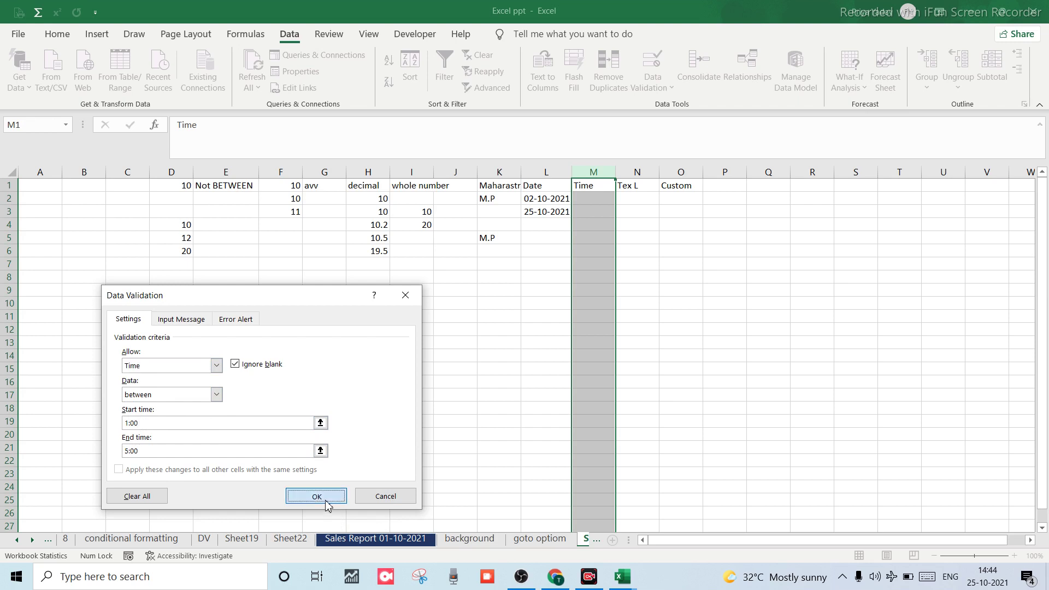
pyautogui.click(588, 223)
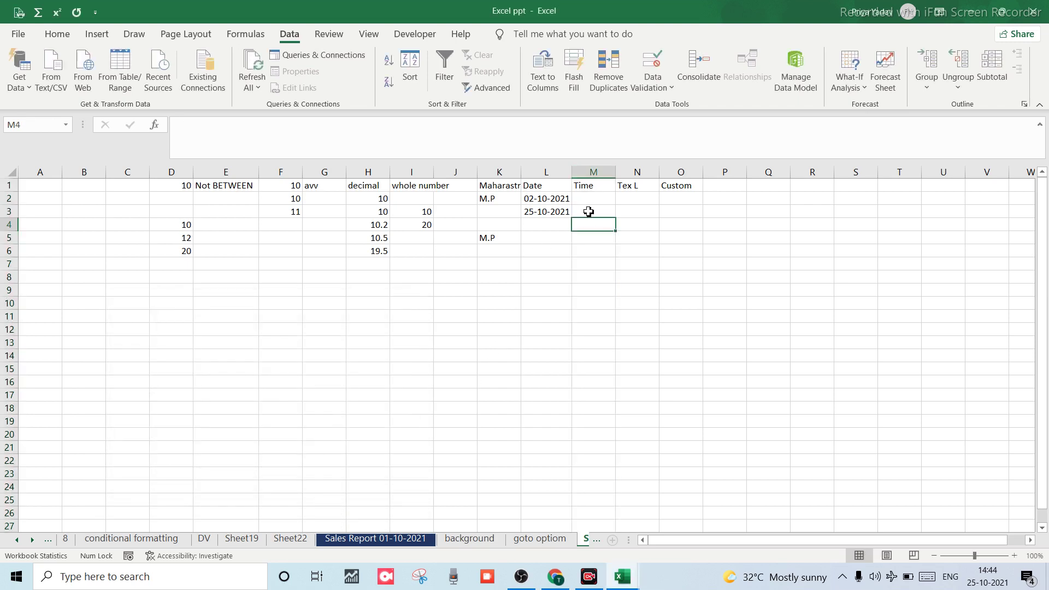
# Try entering 1 in M2 and dismiss the validation error that rejects it.
pyautogui.click(585, 200)
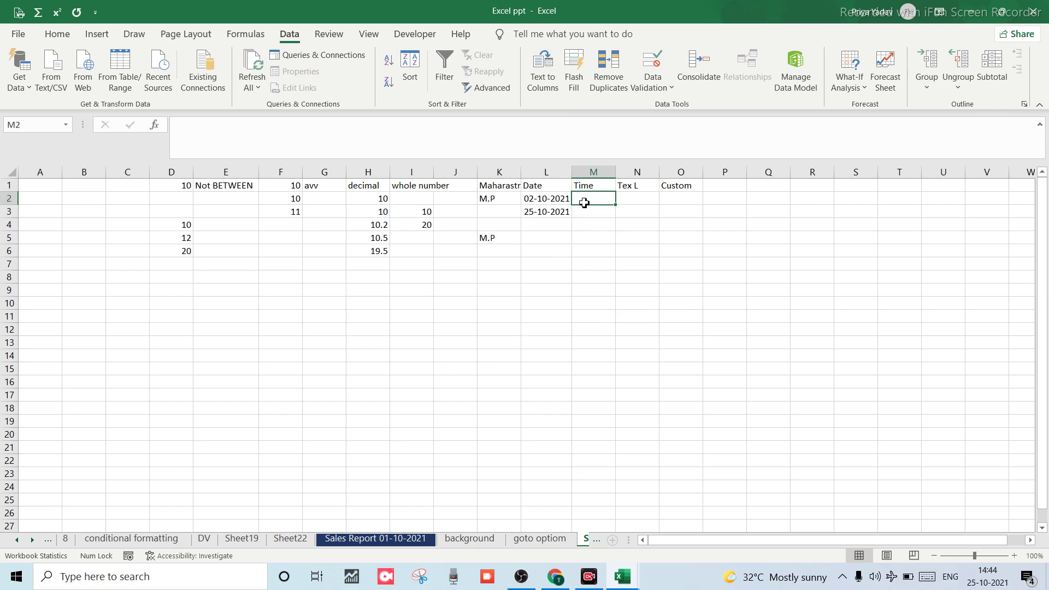
pyautogui.write('1')
pyautogui.press('Return')
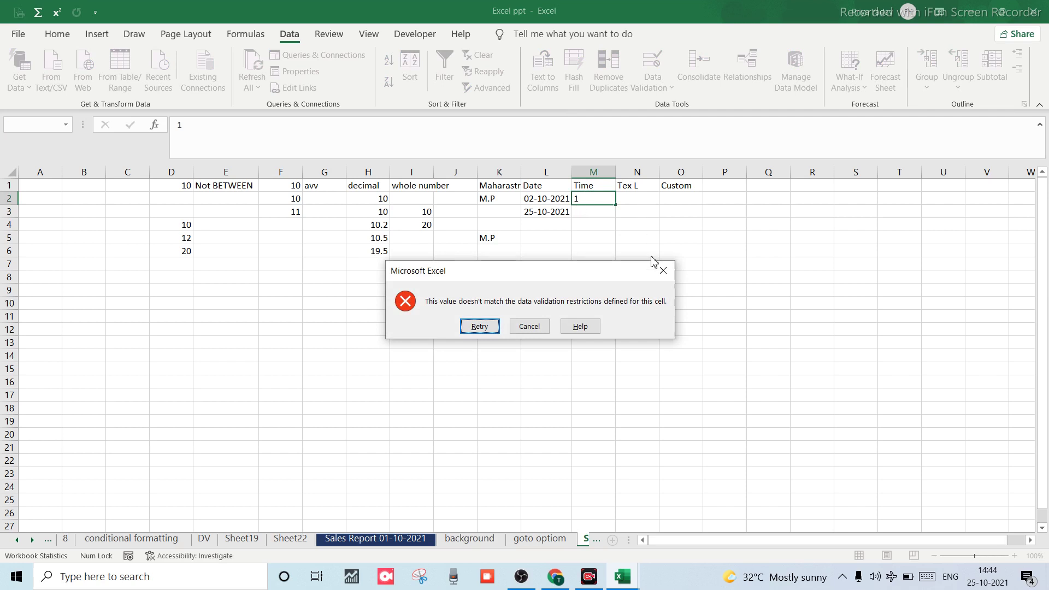
pyautogui.click(663, 271)
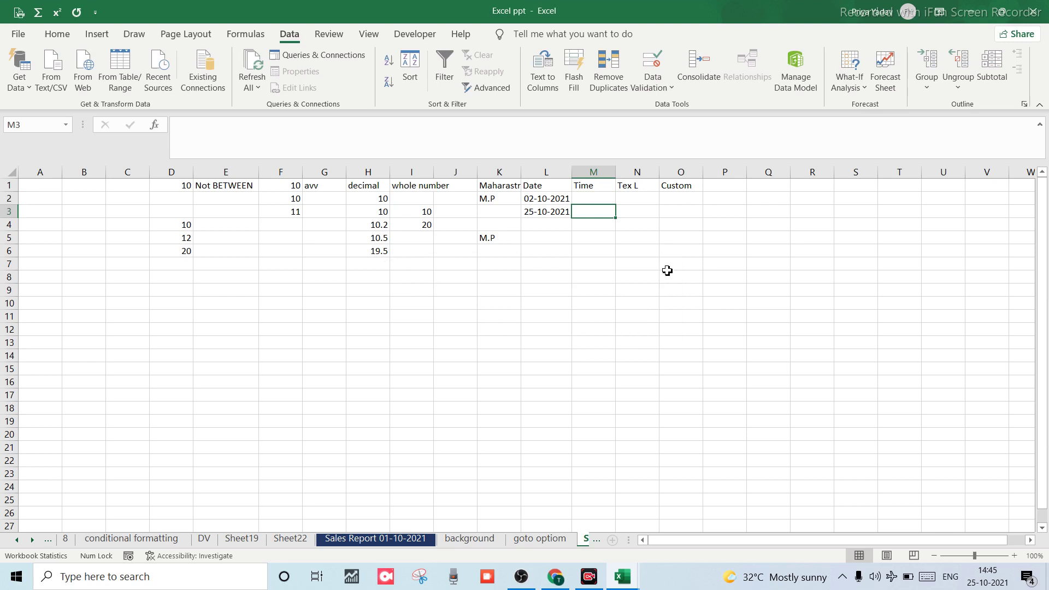
# Enter the valid times 1:05 in M2 and 2:05:10 in M3.
pyautogui.click(592, 199)
pyautogui.write('1')
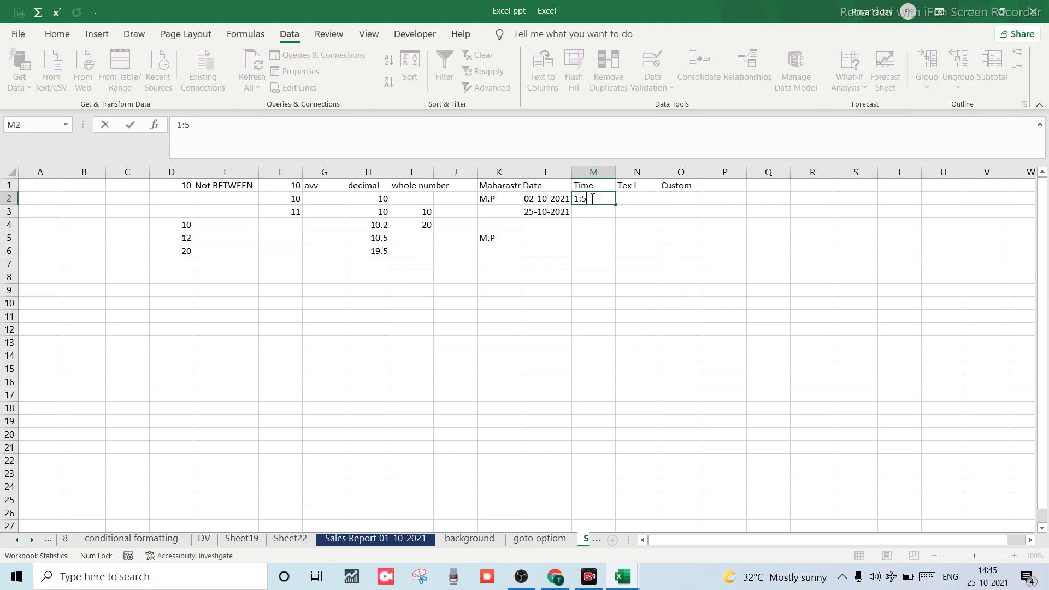
pyautogui.write(':05')
pyautogui.press('Return')
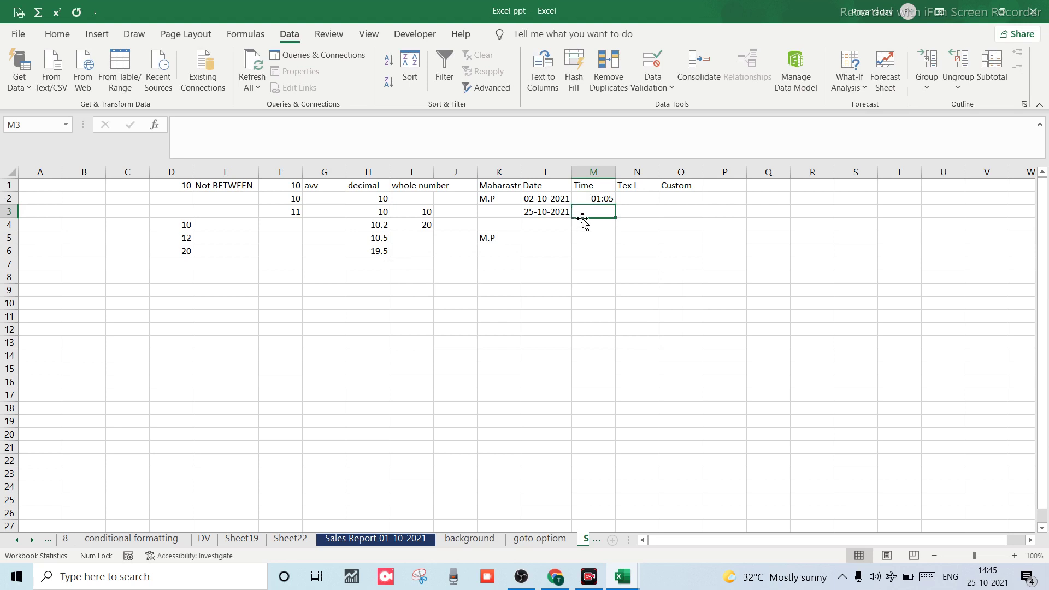
pyautogui.write('2')
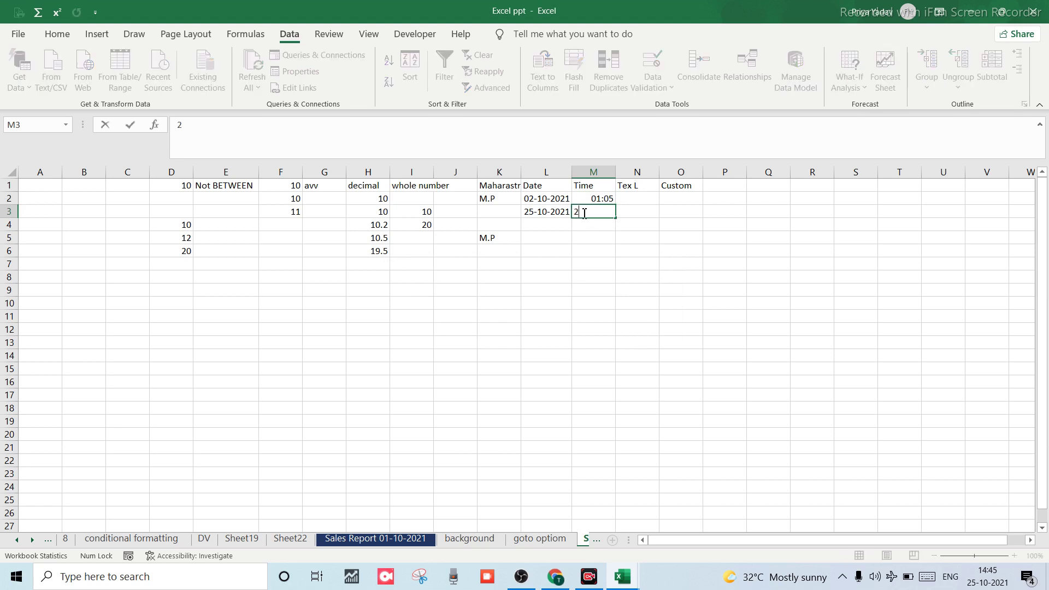
pyautogui.write(':05')
pyautogui.write(':10')
pyautogui.press('Return')
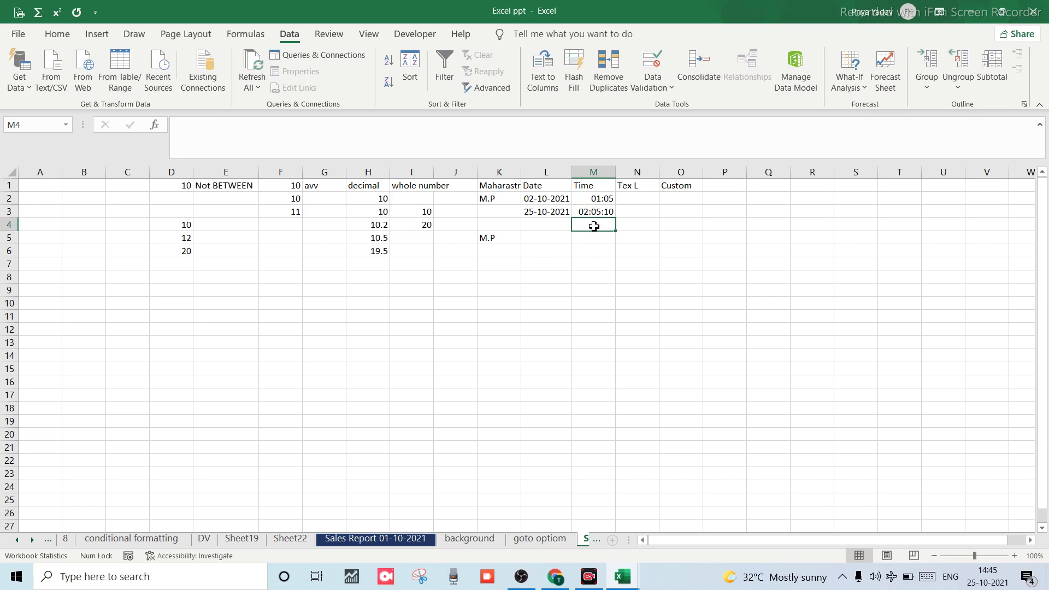
# Try 5:5:10 in M4, dismiss the rejection, then enter 5:00 instead.
pyautogui.write('5')
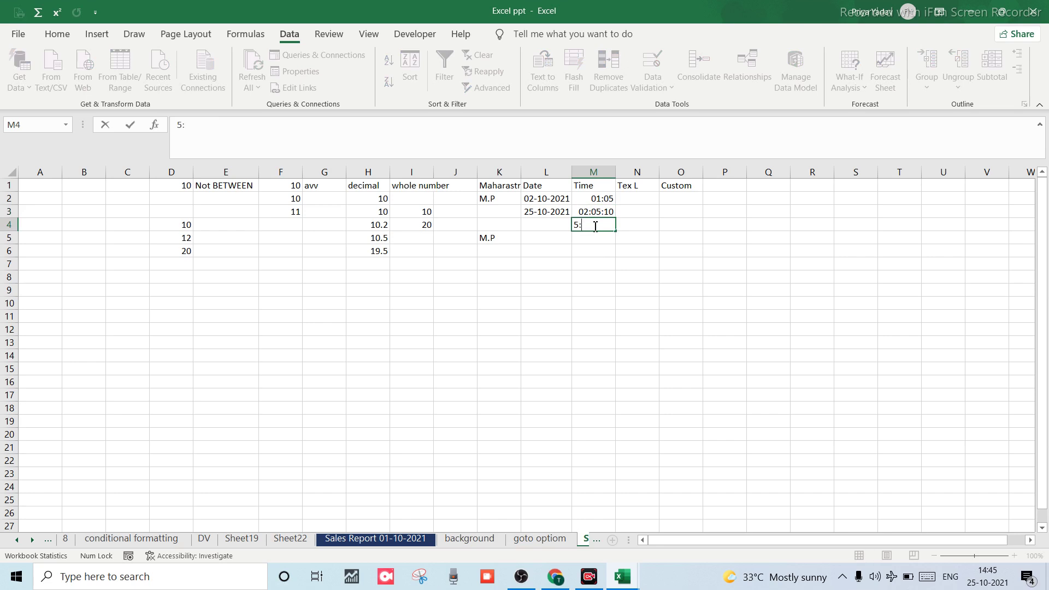
pyautogui.write(':5:10')
pyautogui.press('Return')
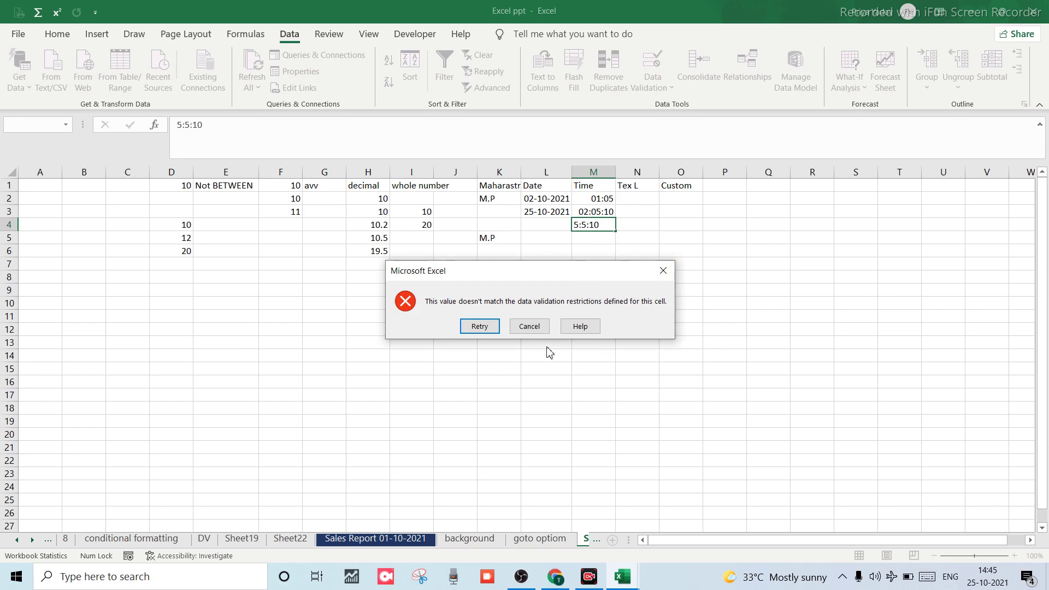
pyautogui.click(662, 274)
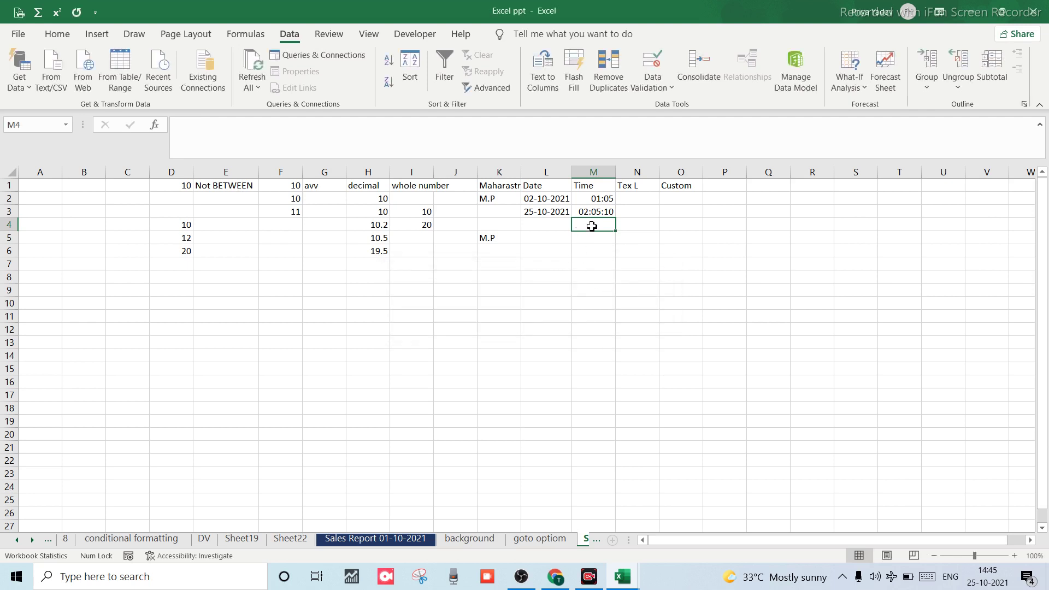
pyautogui.write('5')
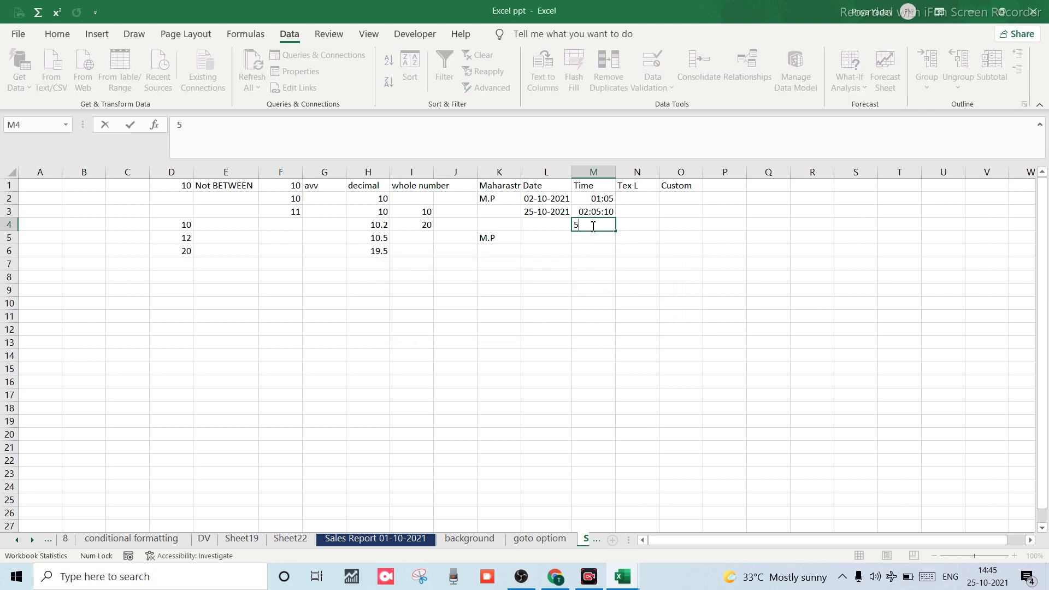
pyautogui.write(':00')
pyautogui.press('Return')
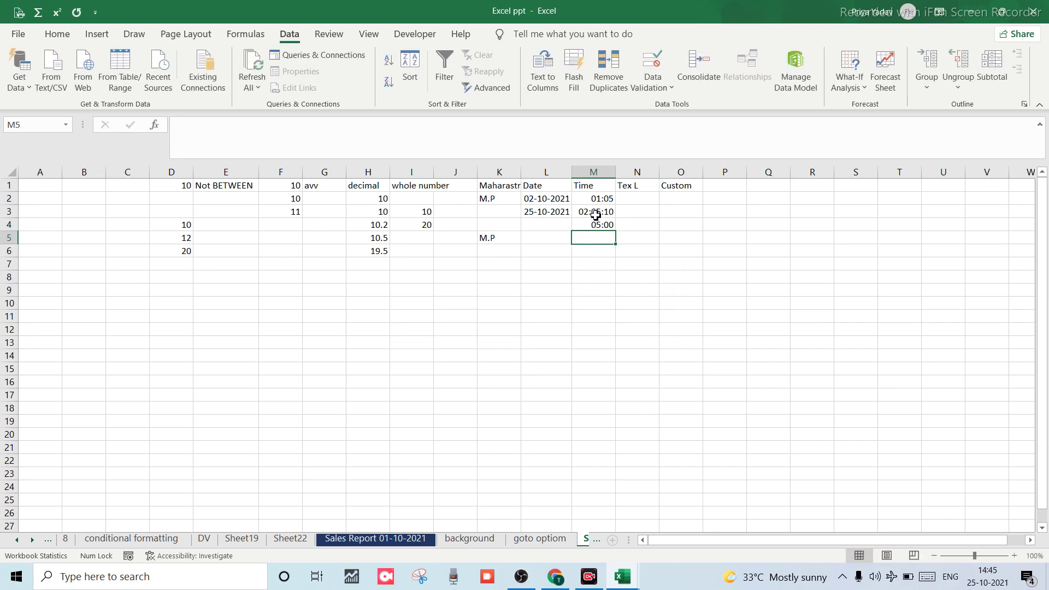
# Try 12:00 in M5 and dismiss the error, leaving M5 empty.
pyautogui.click(592, 202)
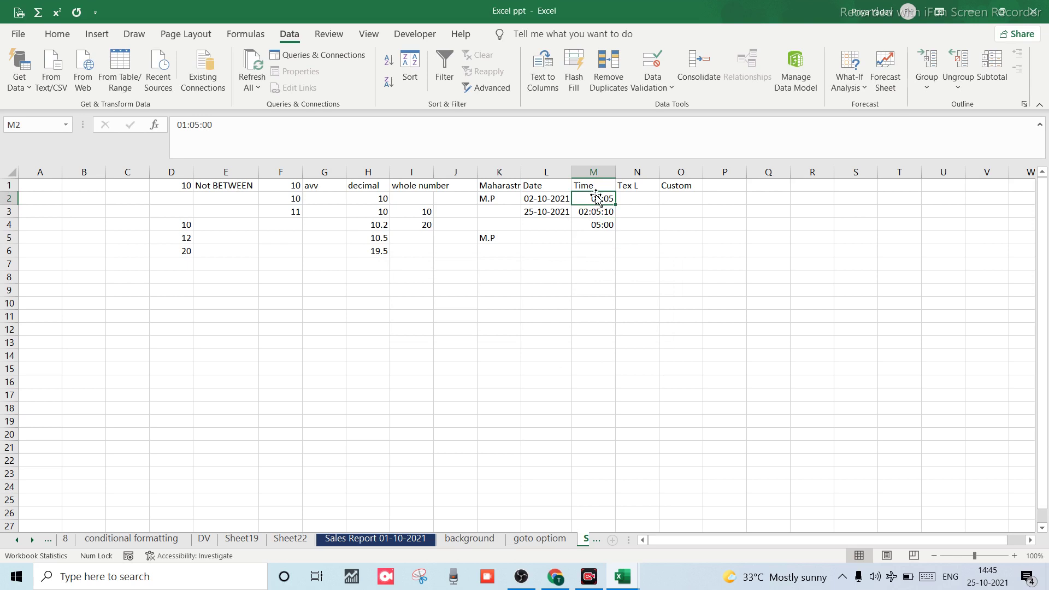
pyautogui.click(593, 240)
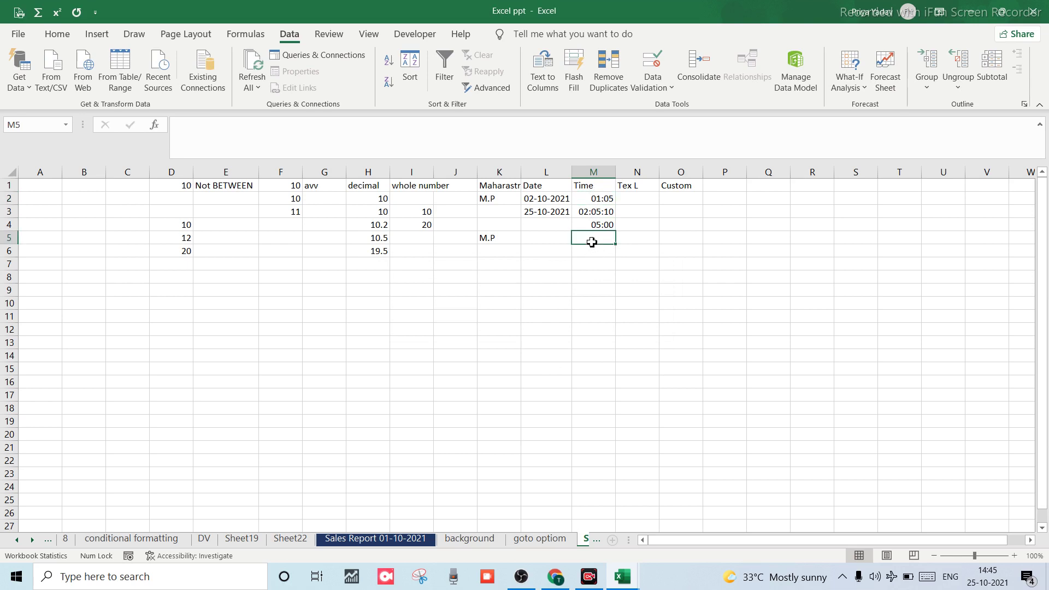
pyautogui.write('120')
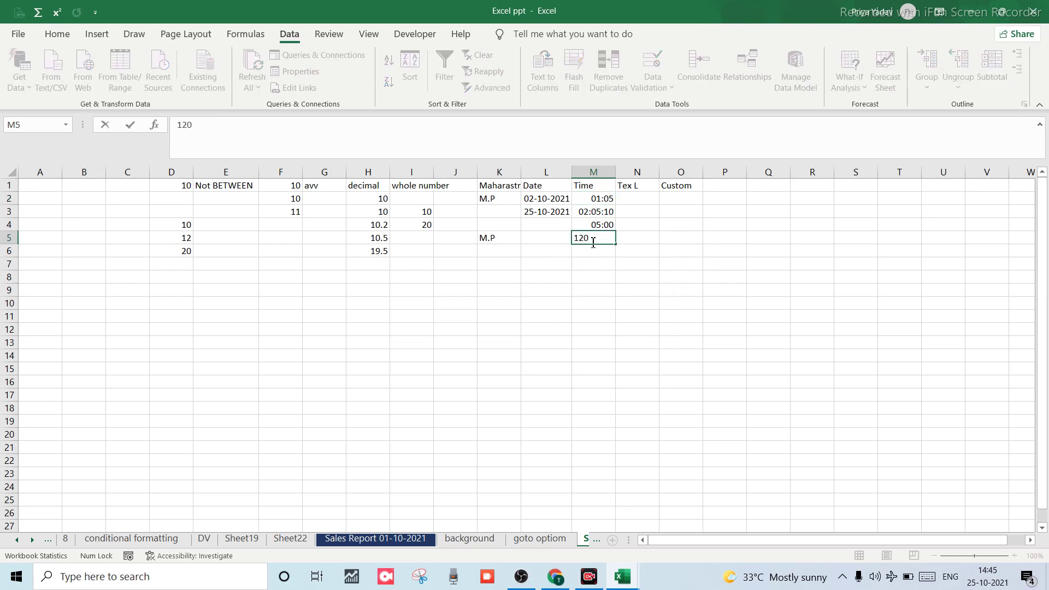
pyautogui.write('00')
pyautogui.press('Return')
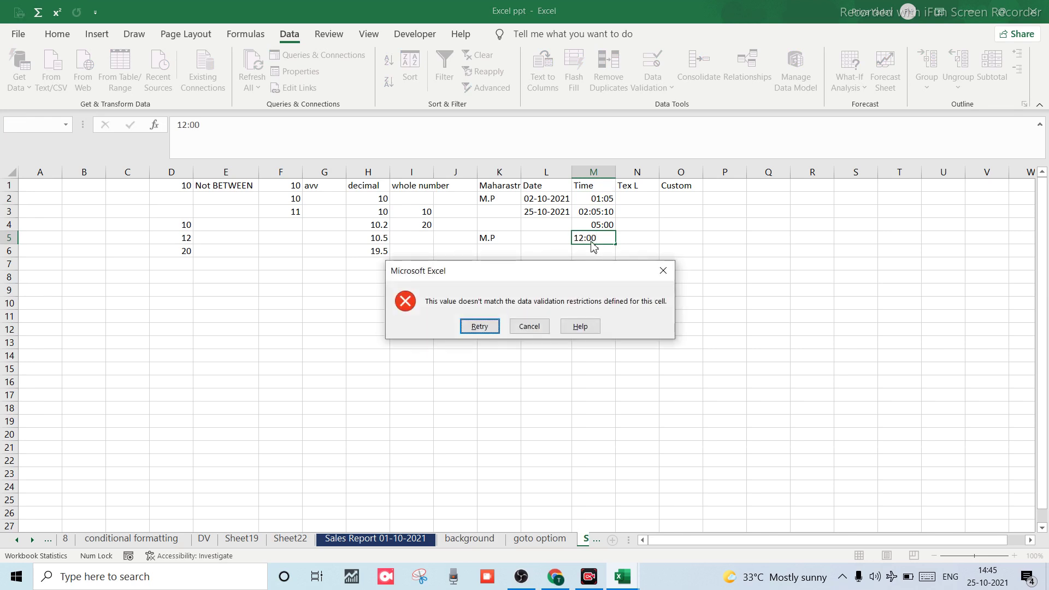
pyautogui.click(667, 275)
pyautogui.click(545, 298)
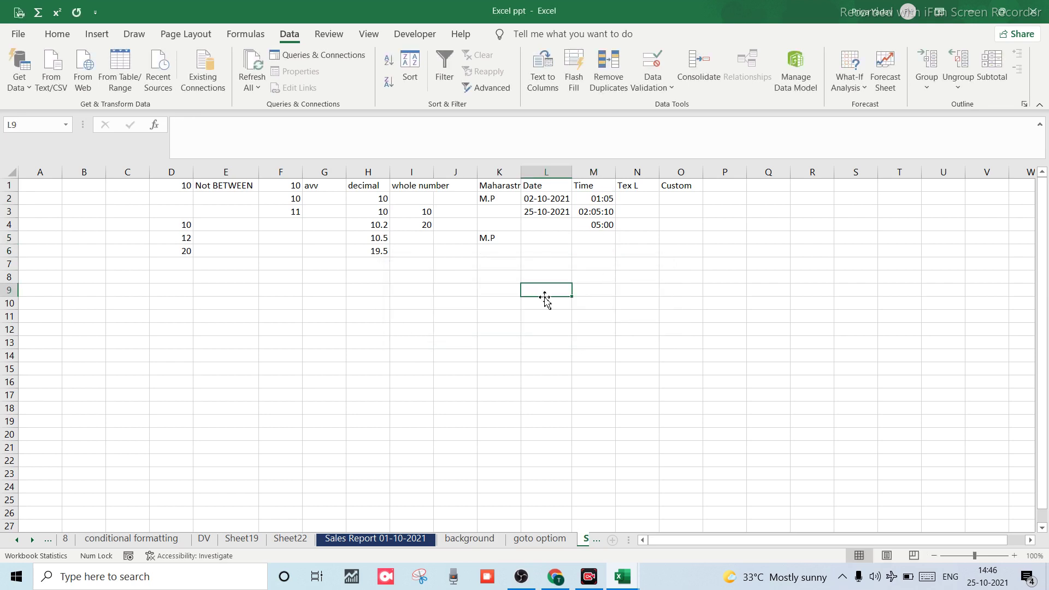
# Review the stored times in M3 and M4, then select the whole Tex L column N.
pyautogui.click(605, 217)
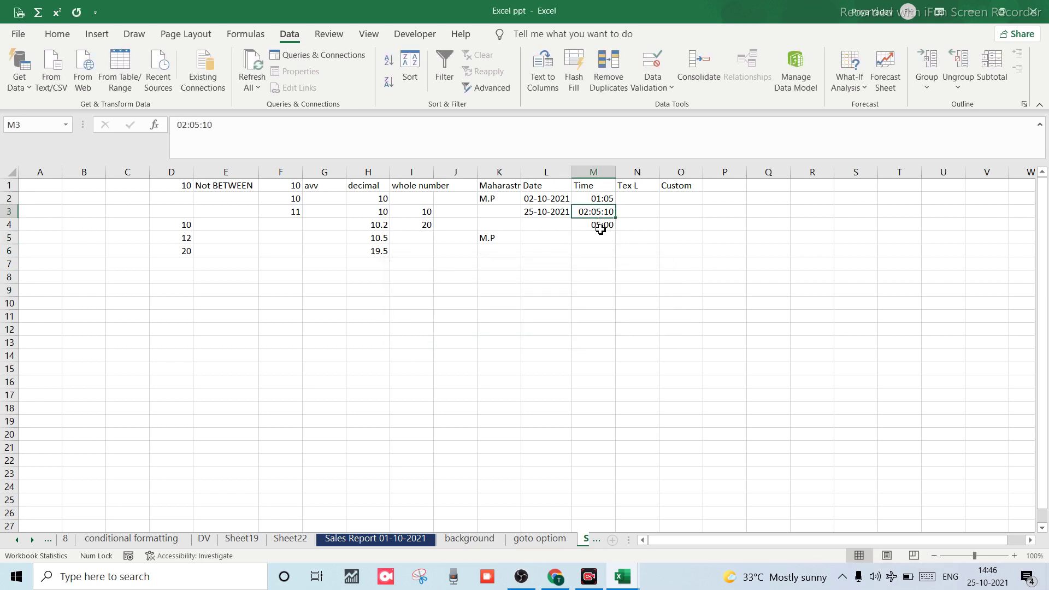
pyautogui.click(600, 228)
pyautogui.click(599, 240)
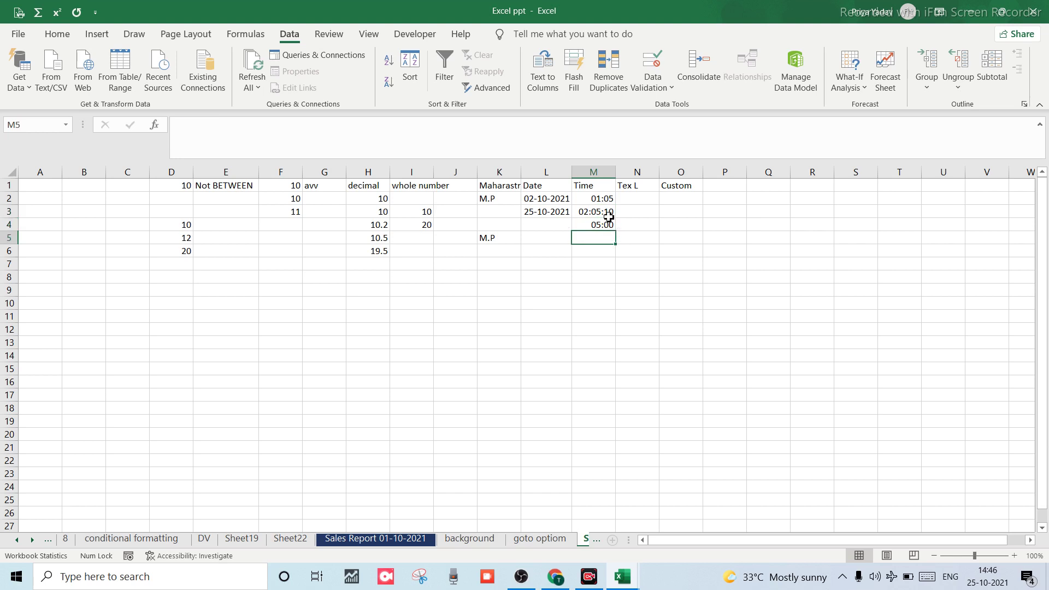
pyautogui.click(636, 211)
pyautogui.click(634, 198)
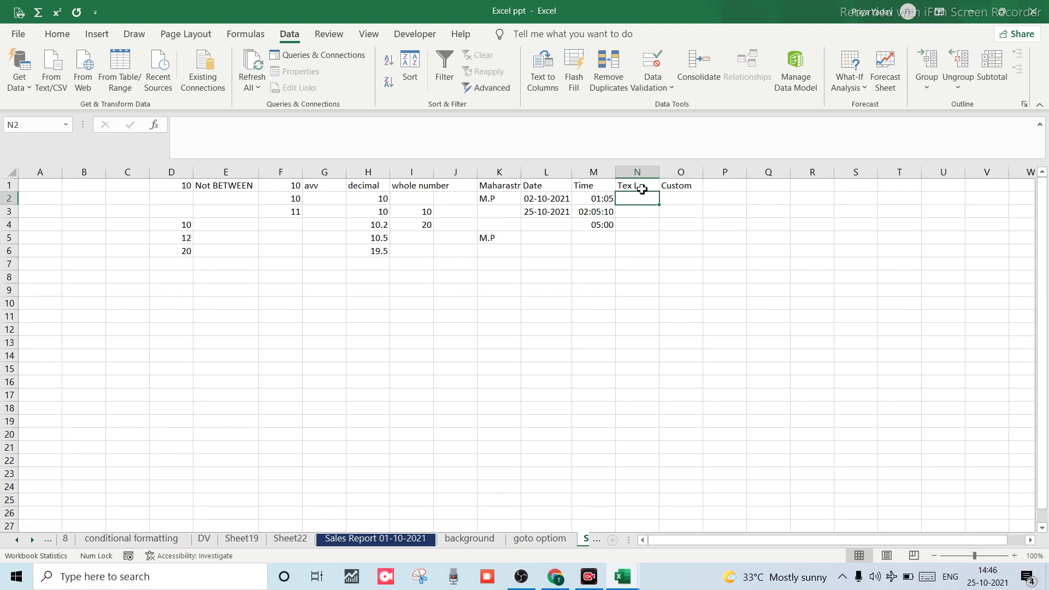
pyautogui.click(630, 225)
pyautogui.click(623, 188)
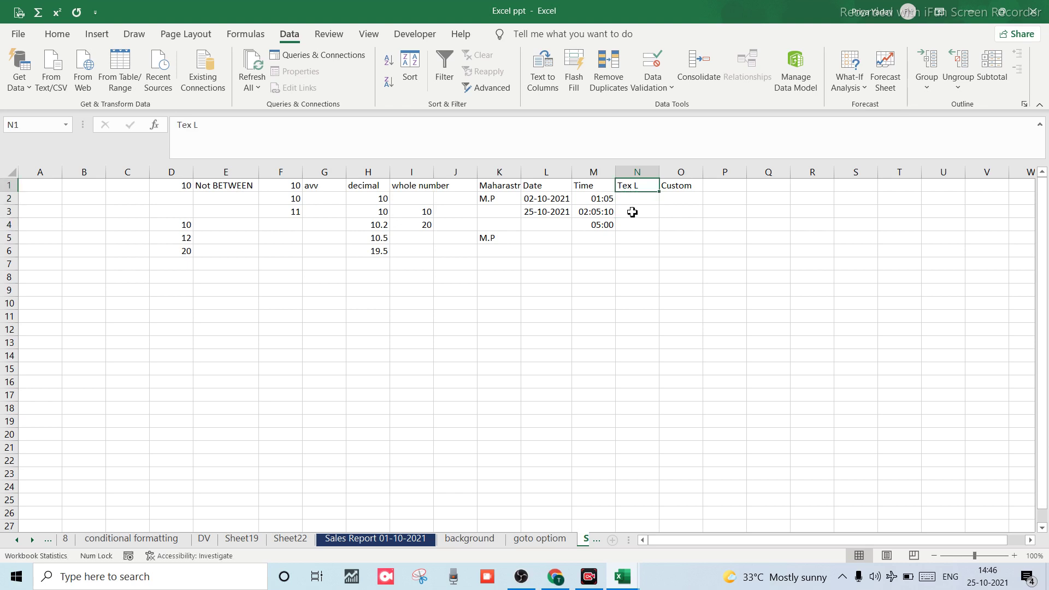
pyautogui.click(631, 202)
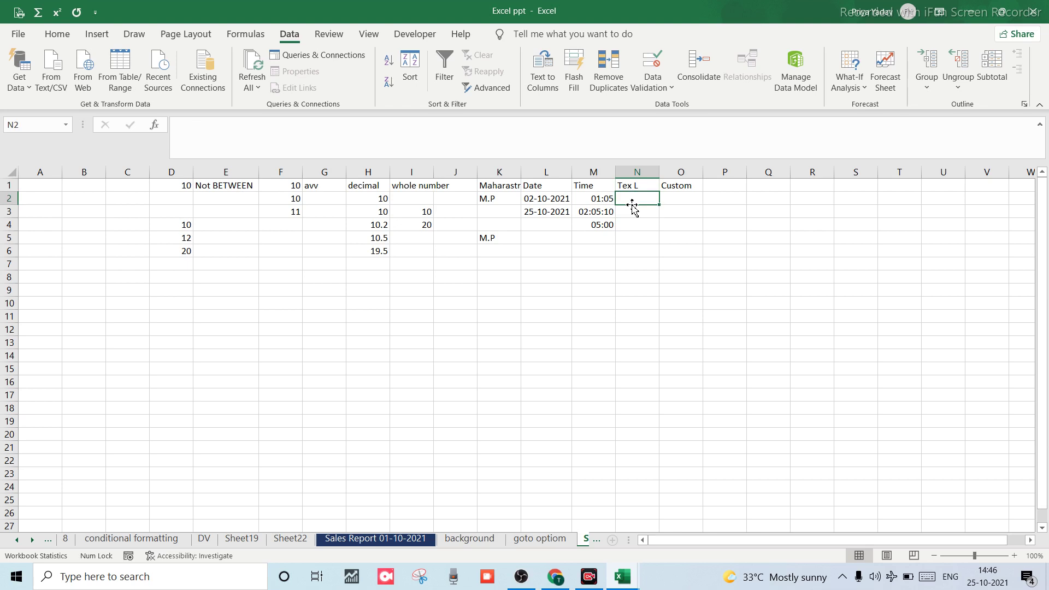
pyautogui.click(634, 172)
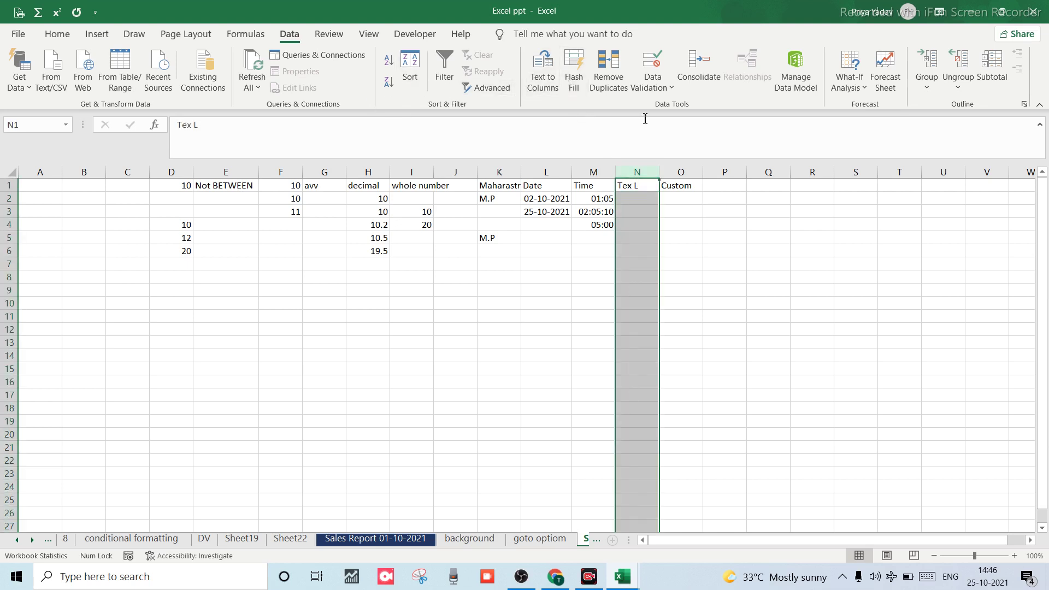
# In Data Validation for column N, allow Text length with the between comparison.
pyautogui.click(652, 86)
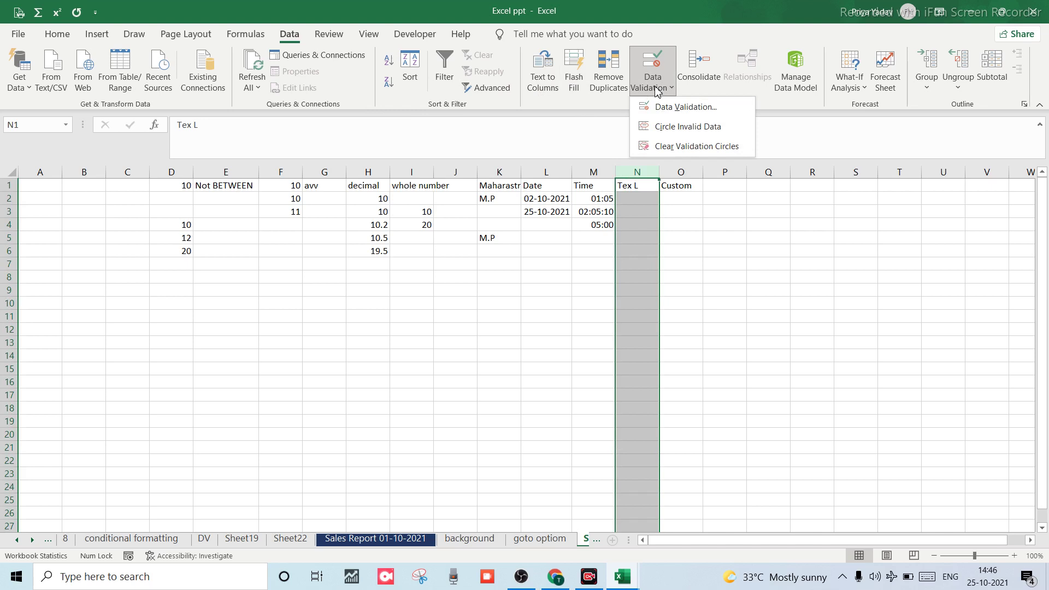
pyautogui.click(677, 107)
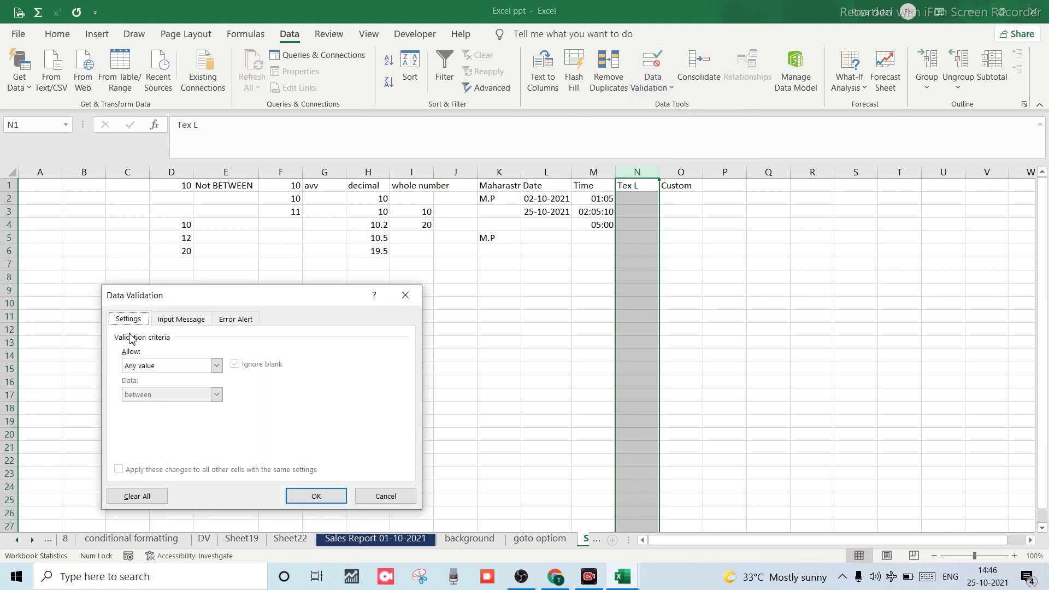
pyautogui.click(216, 365)
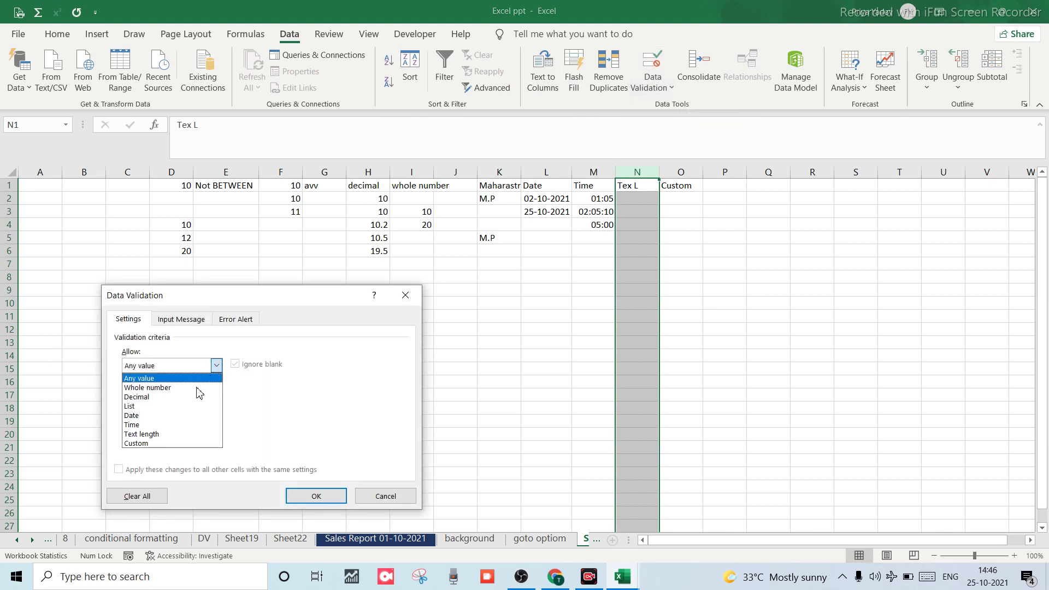
pyautogui.click(140, 435)
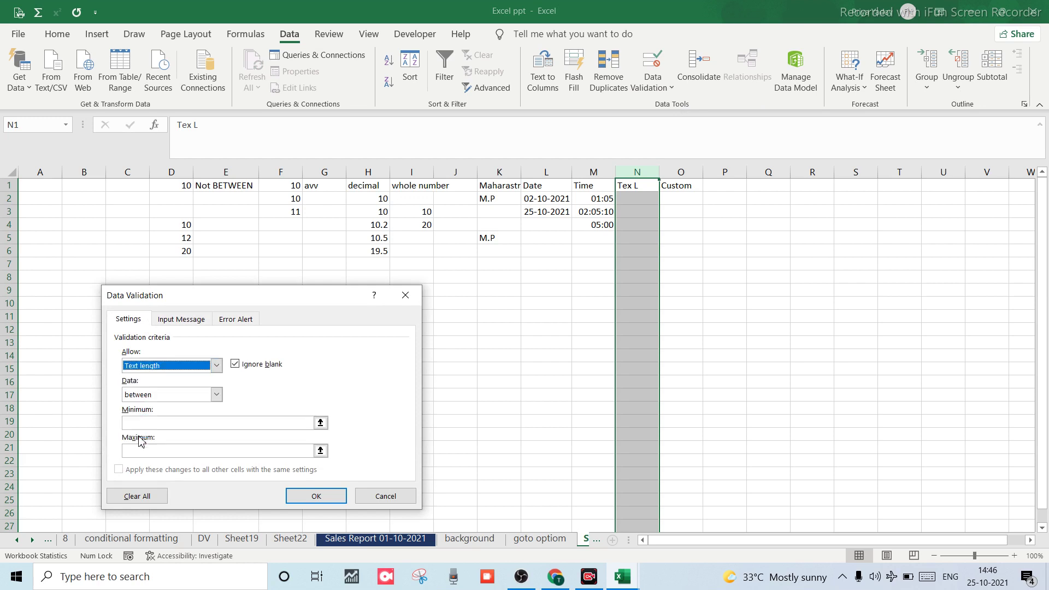
pyautogui.click(217, 395)
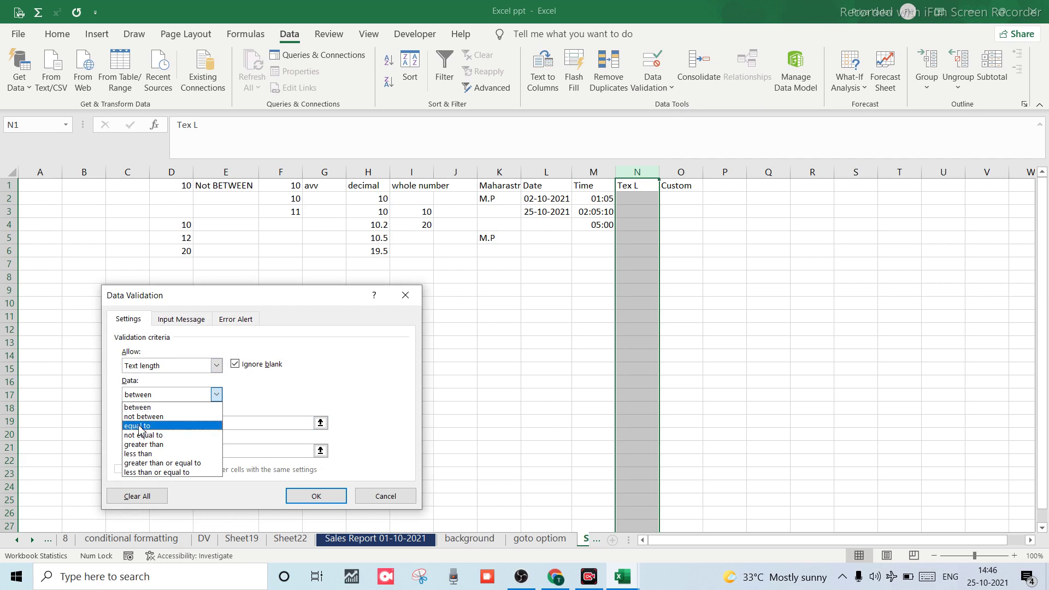
pyautogui.click(213, 395)
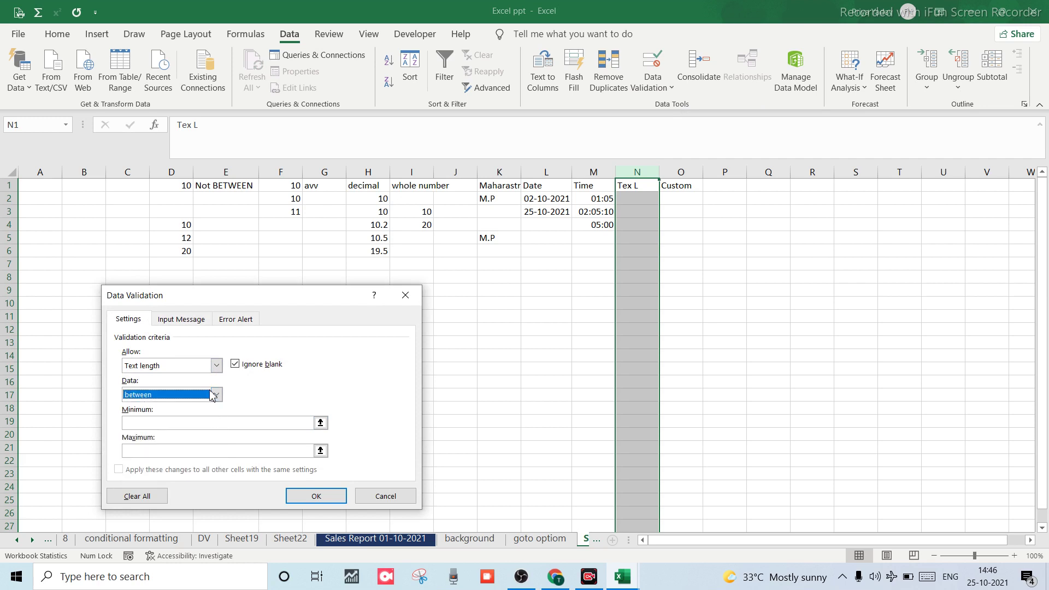
# Set the text length minimum to 8 and maximum to 10, and apply the rule.
pyautogui.click(162, 423)
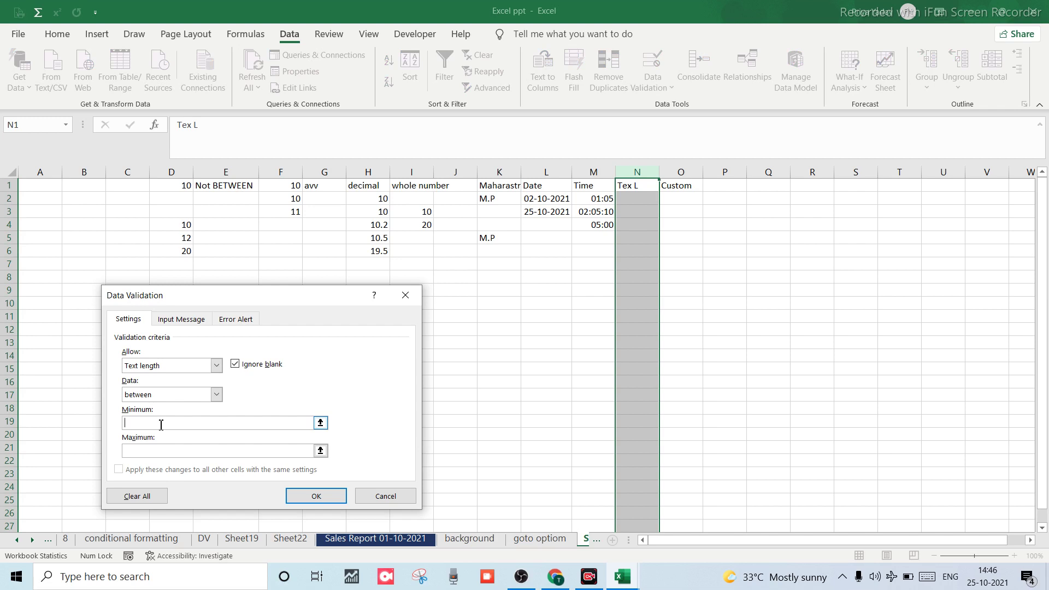
pyautogui.write('4')
pyautogui.click(163, 450)
pyautogui.write('5')
pyautogui.click(168, 424)
pyautogui.write('8')
pyautogui.click(150, 453)
pyautogui.write('510')
pyautogui.press('Left')
pyautogui.press('Left')
pyautogui.press('BackSpace')
pyautogui.click(305, 495)
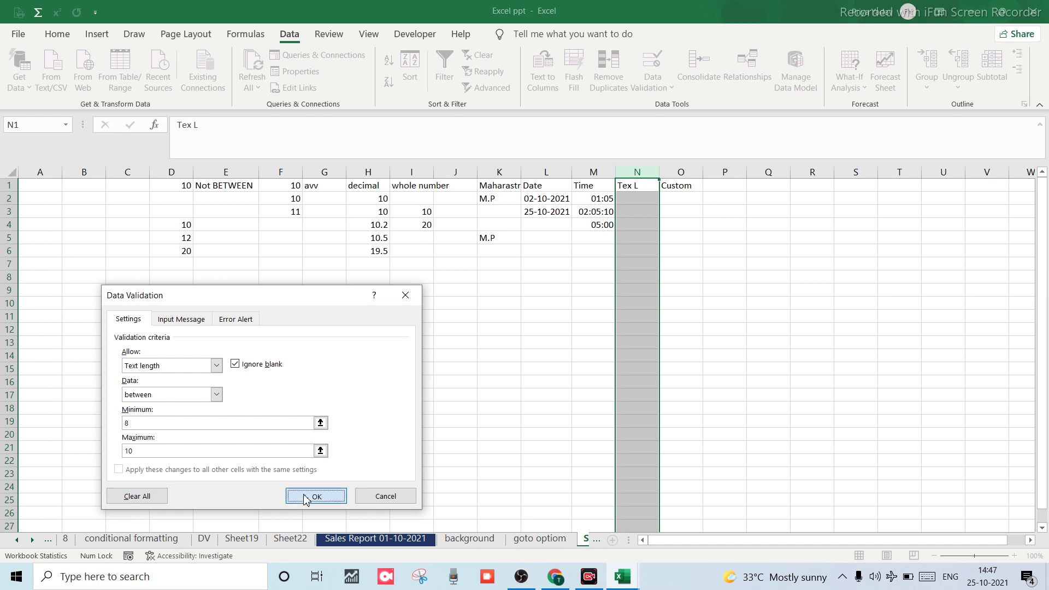
pyautogui.click(643, 200)
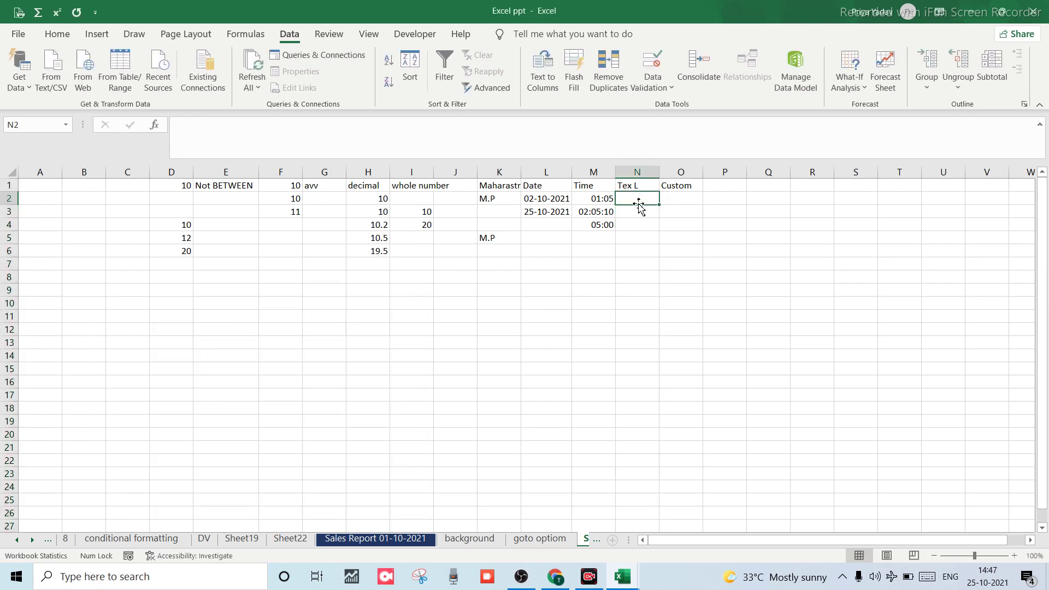
pyautogui.write('1')
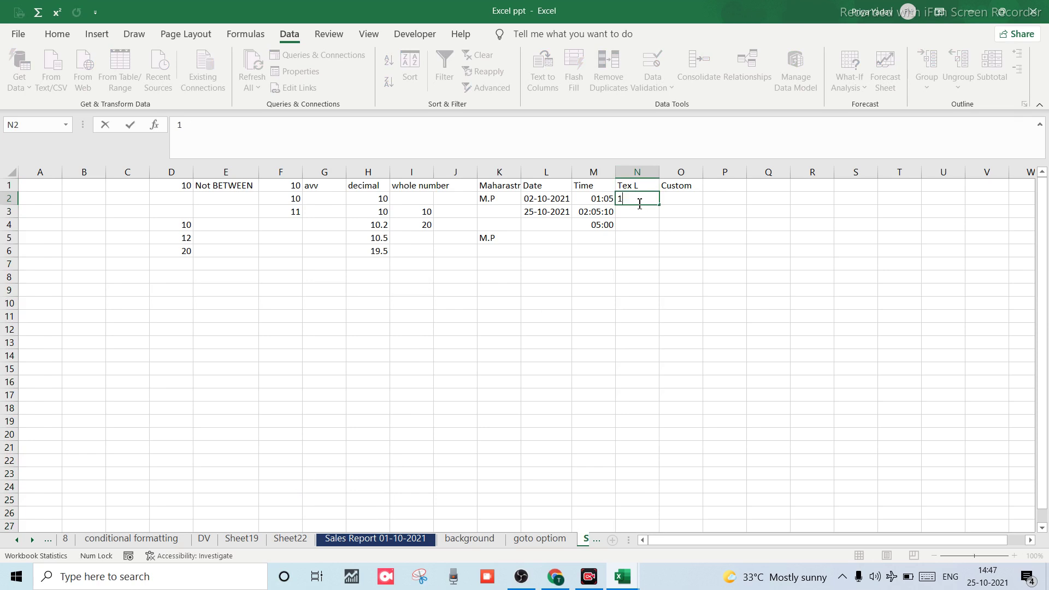
pyautogui.press('BackSpace')
pyautogui.write('plokiuj')
pyautogui.press('Return')
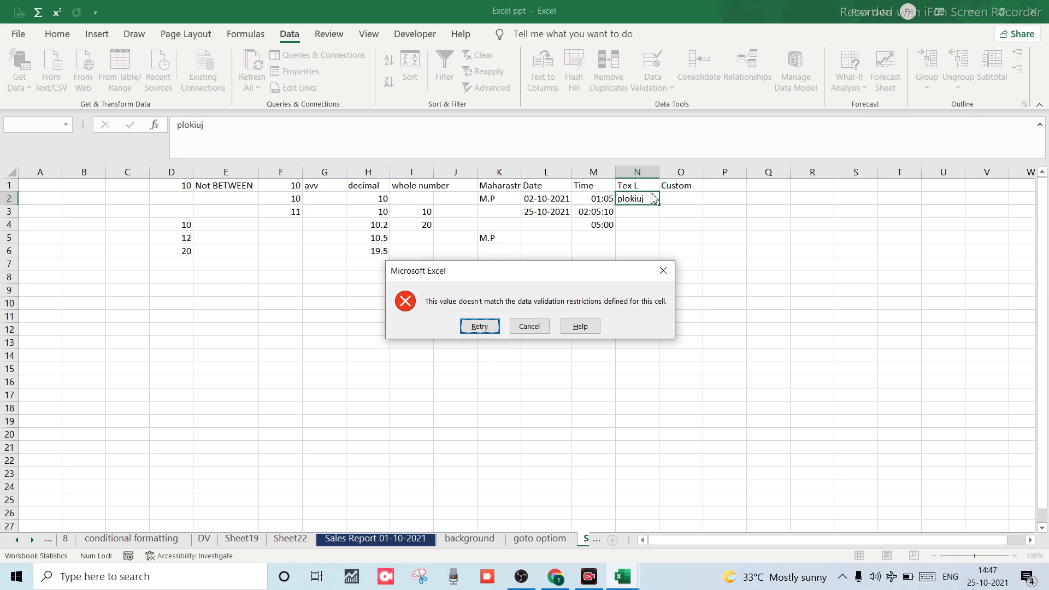
pyautogui.click(663, 271)
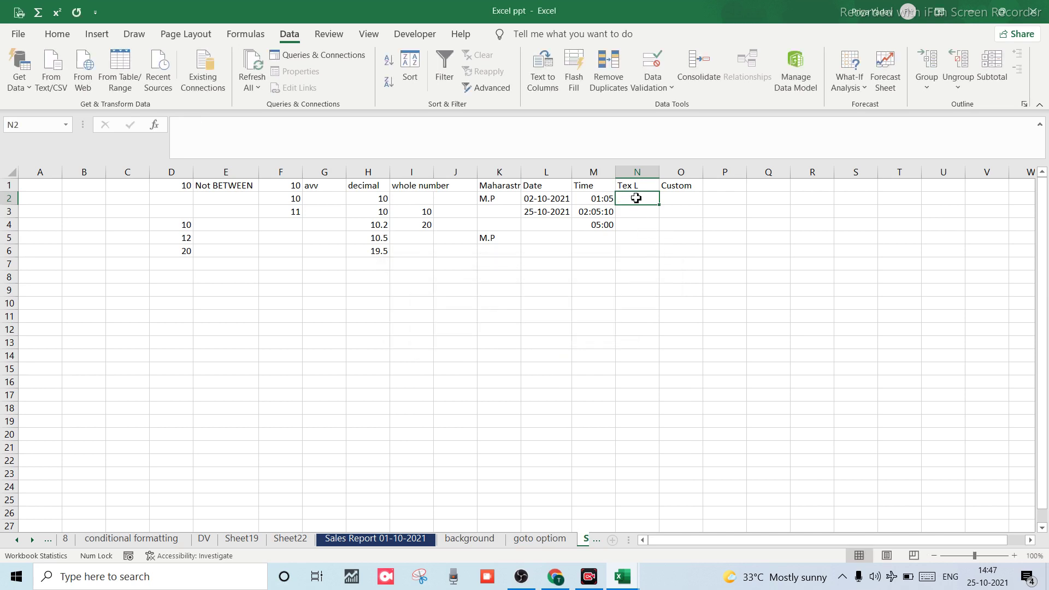
pyautogui.write('plok')
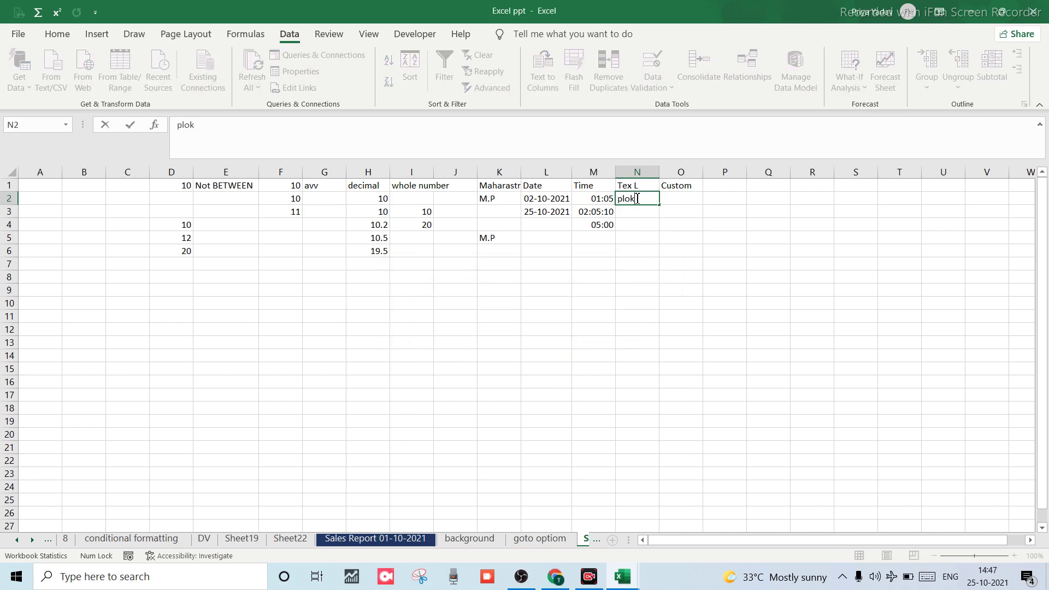
pyautogui.write('iujh')
pyautogui.press('Return')
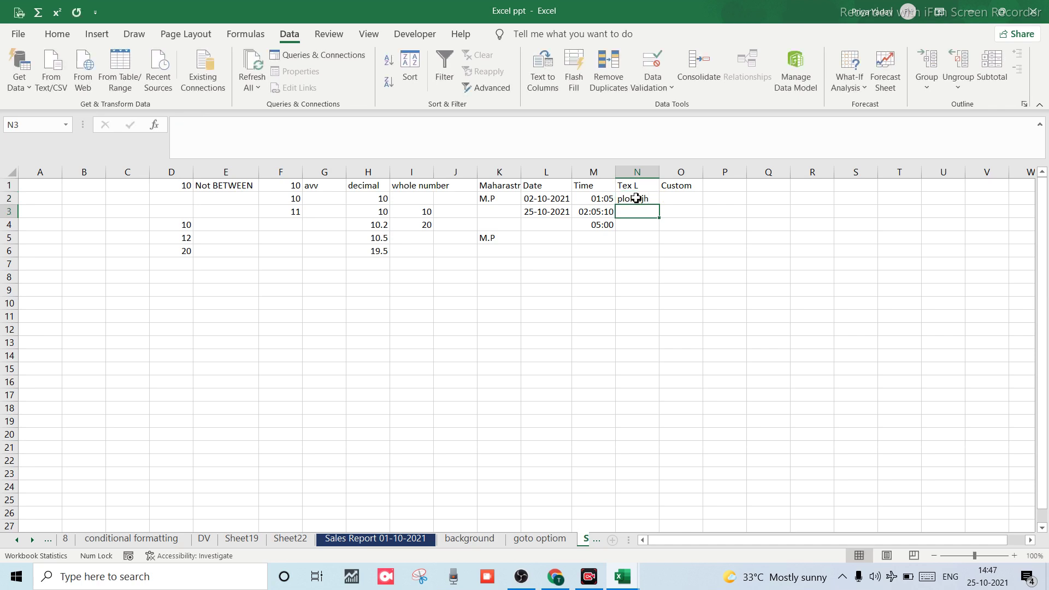
pyautogui.write('456213')
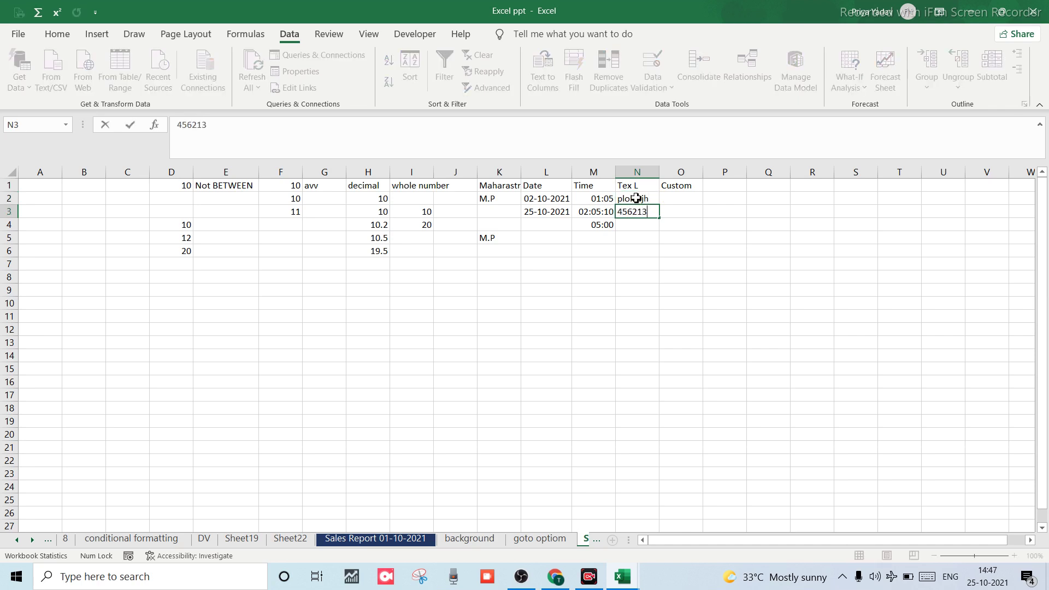
pyautogui.write('564')
pyautogui.press('Return')
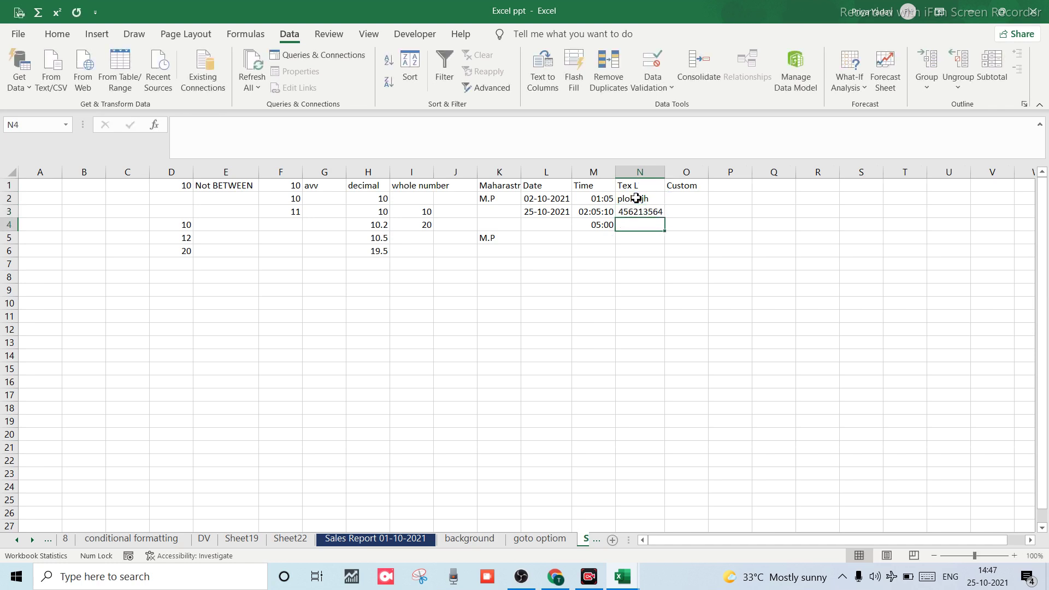
pyautogui.write('123456')
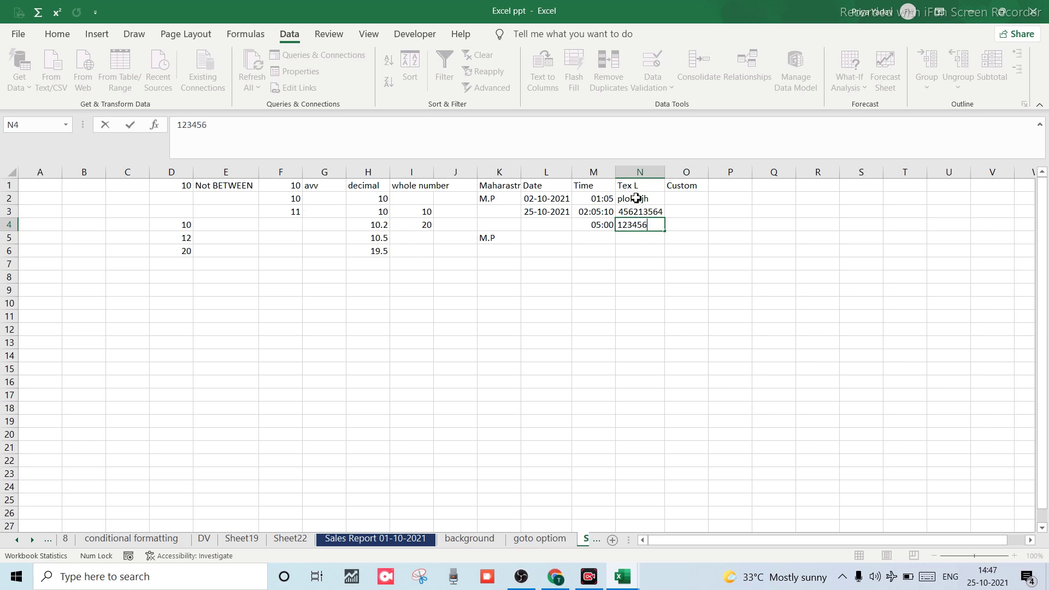
pyautogui.write('7895')
pyautogui.press('Return')
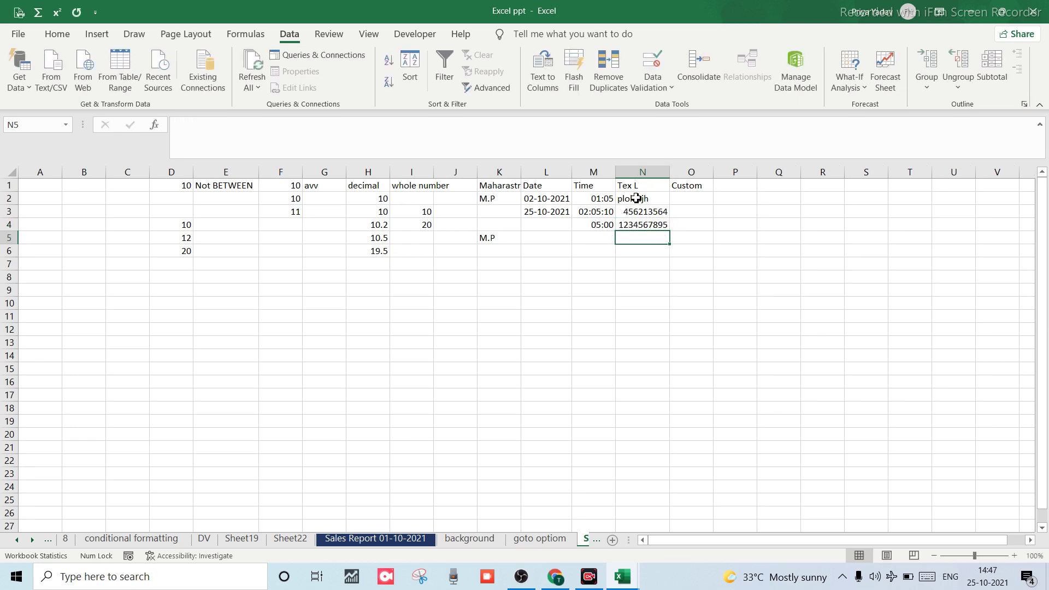
pyautogui.write('12345')
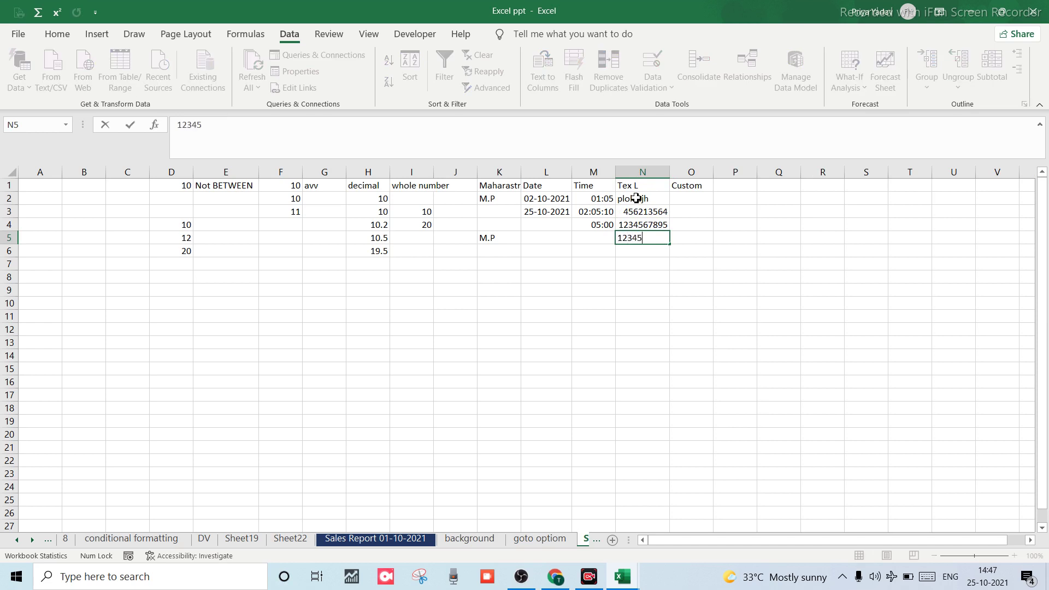
pyautogui.write('67891011')
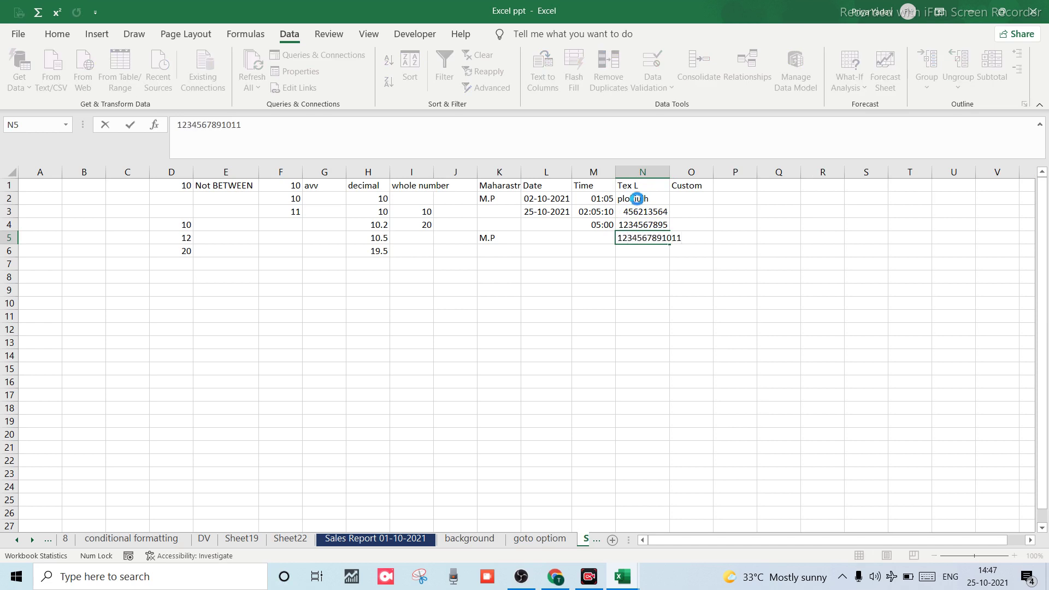
pyautogui.press('Return')
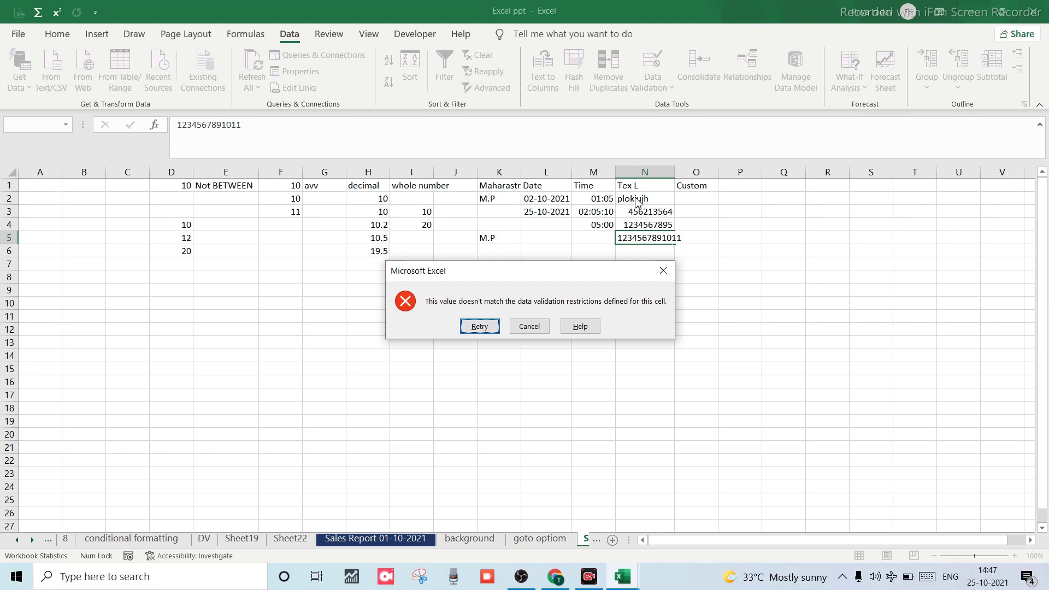
pyautogui.click(669, 274)
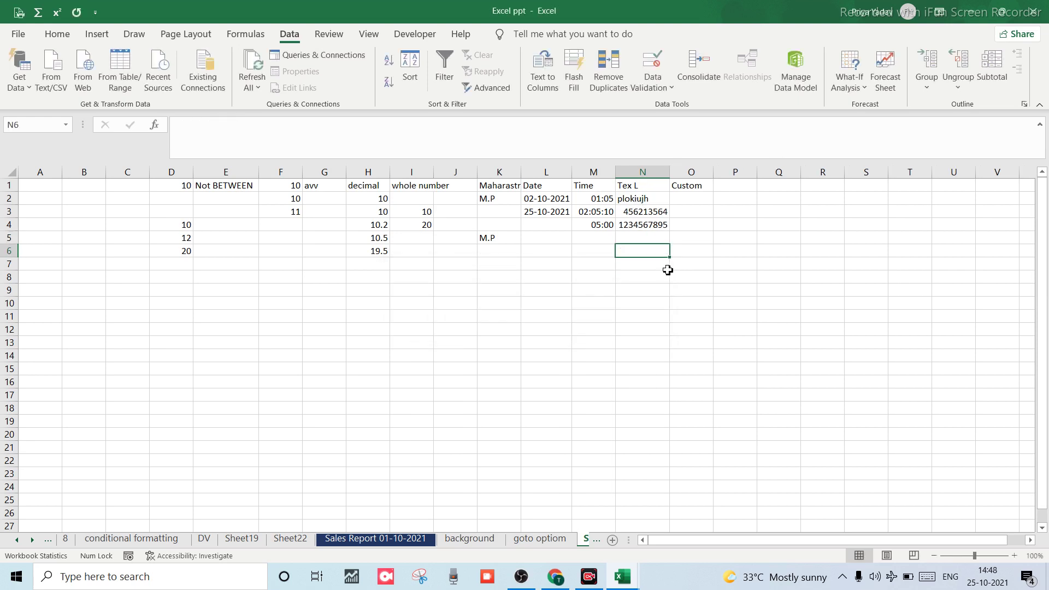
pyautogui.click(644, 237)
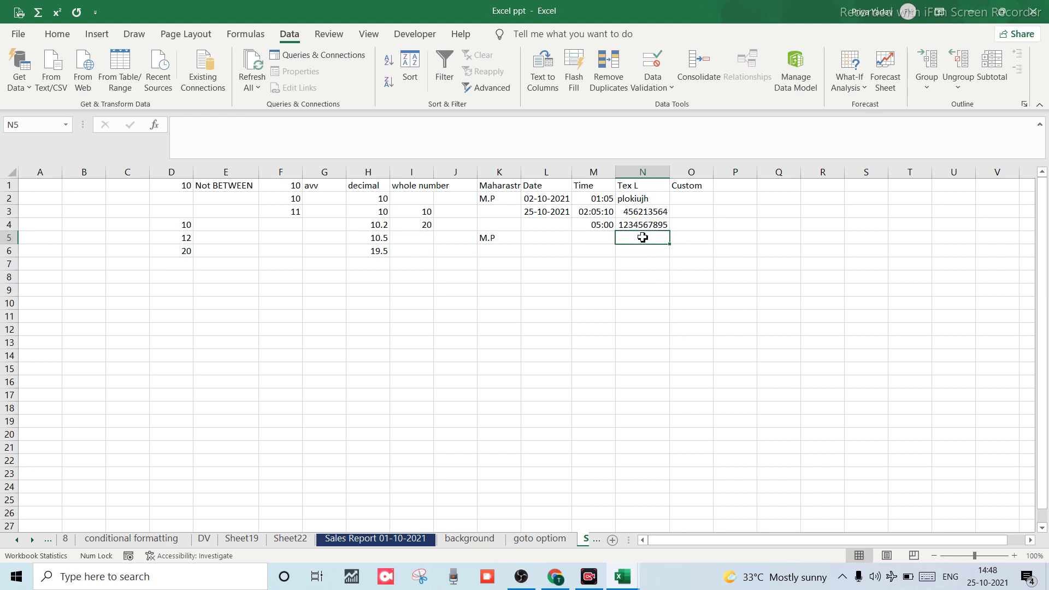
pyautogui.write('12345678')
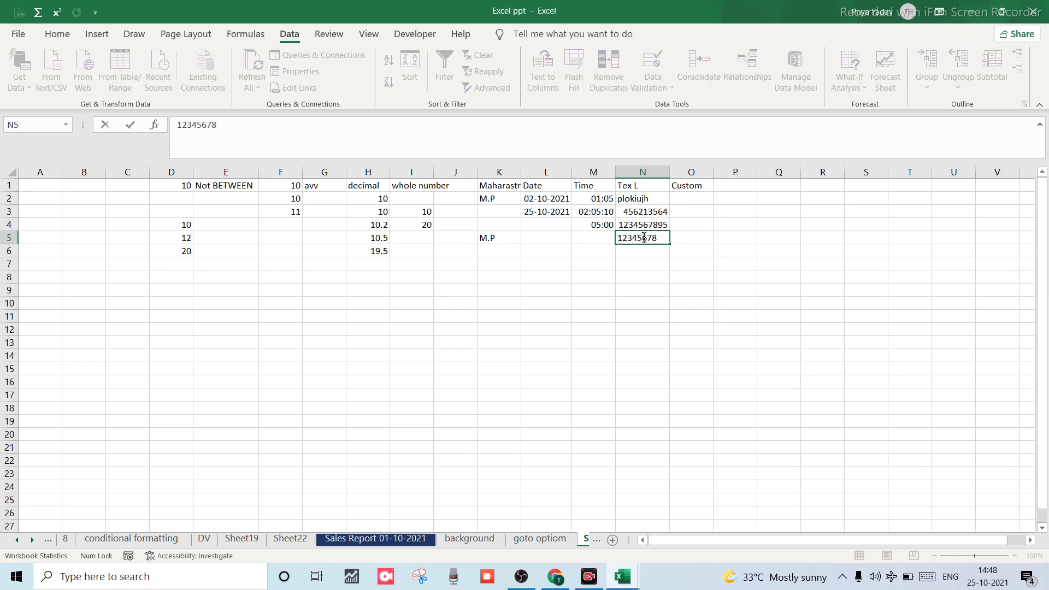
pyautogui.press('Return')
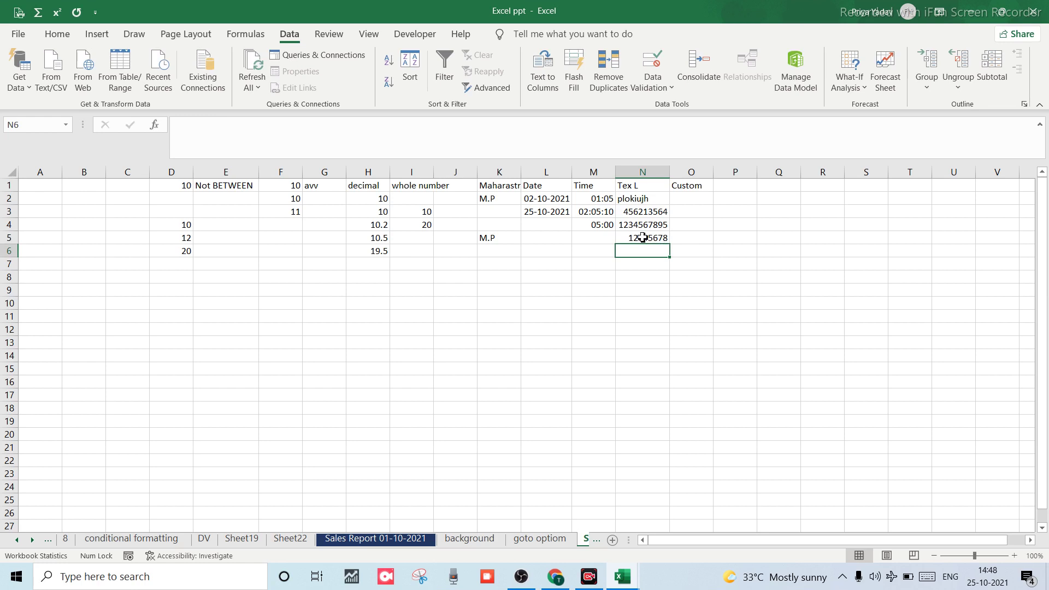
pyautogui.write('1234567')
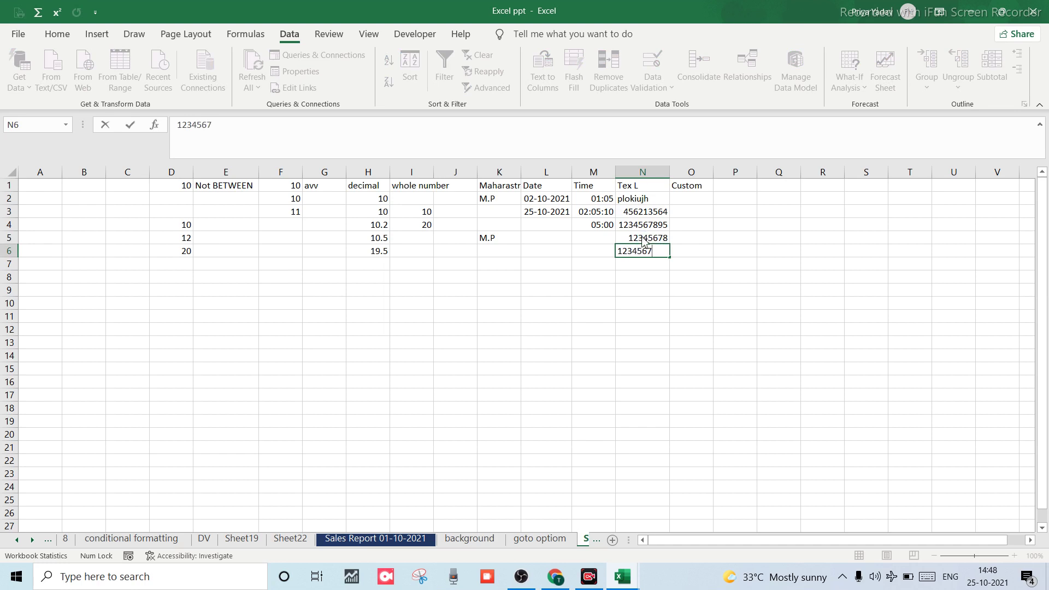
pyautogui.press('Return')
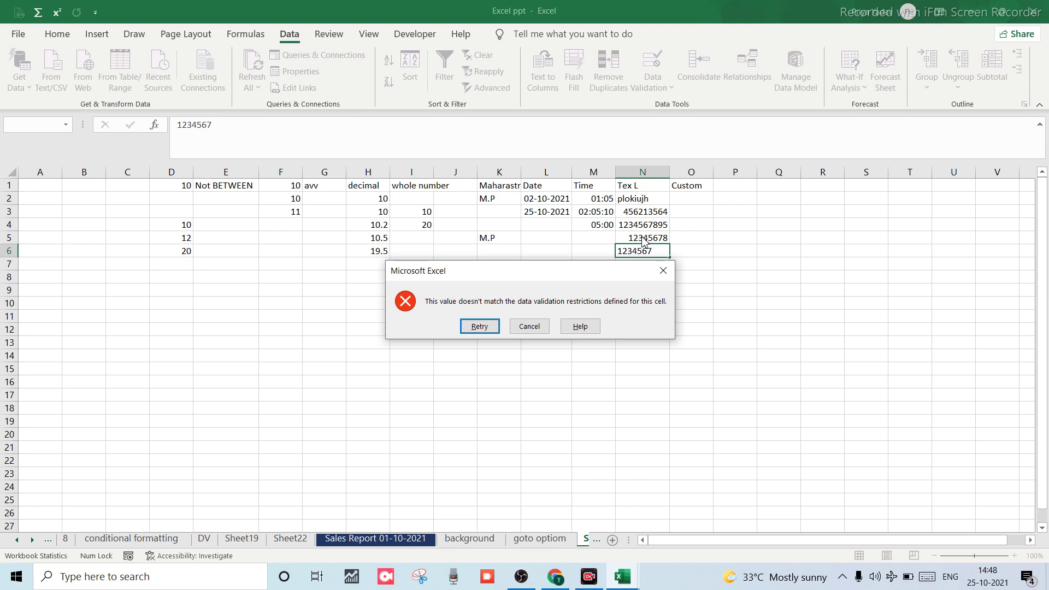
pyautogui.press('Return')
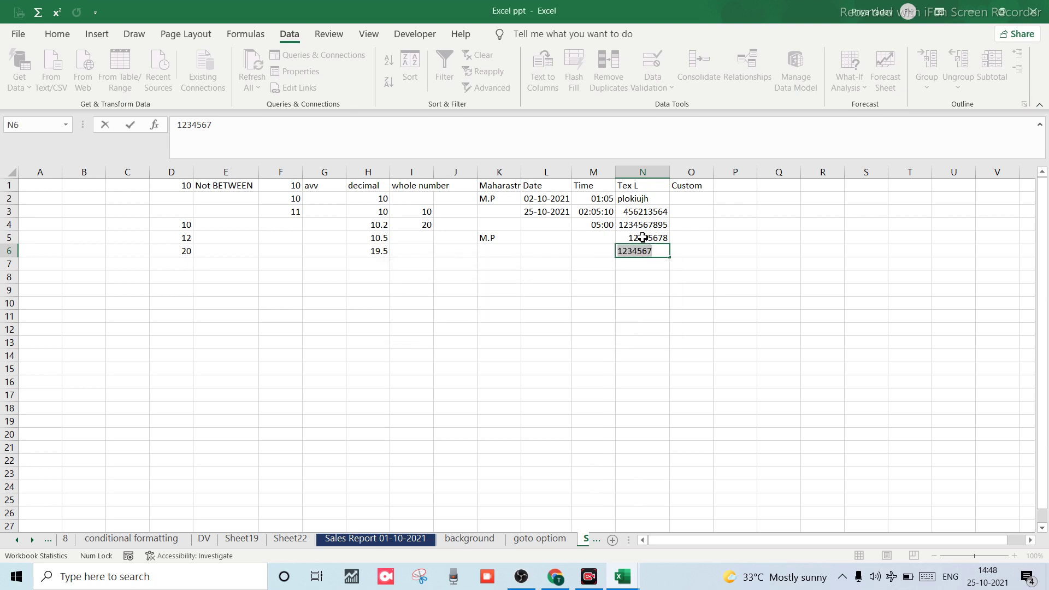
pyautogui.write('1234567891')
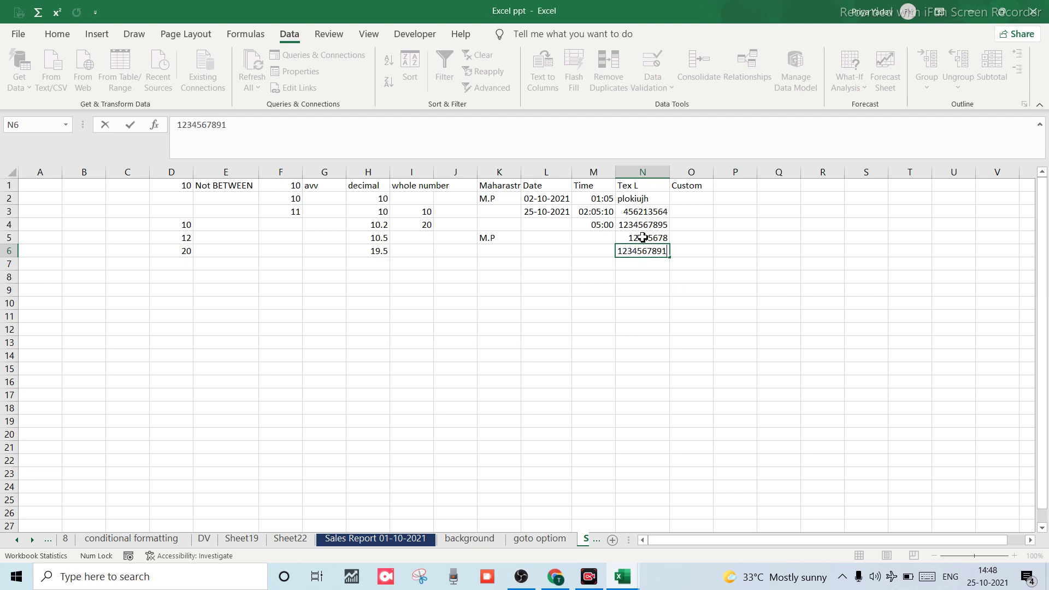
pyautogui.press('Return')
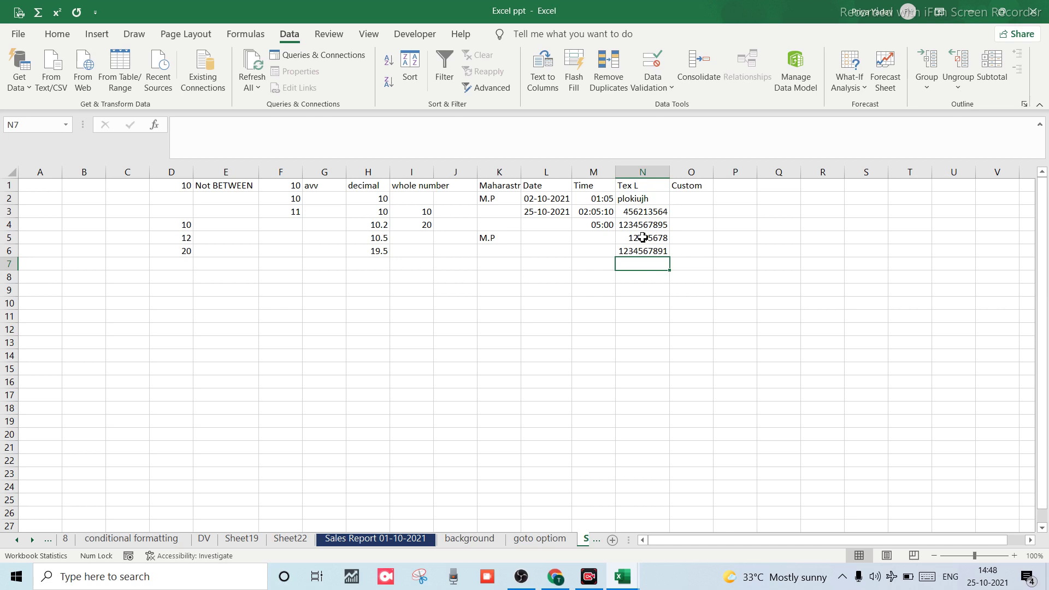
pyautogui.write('123456')
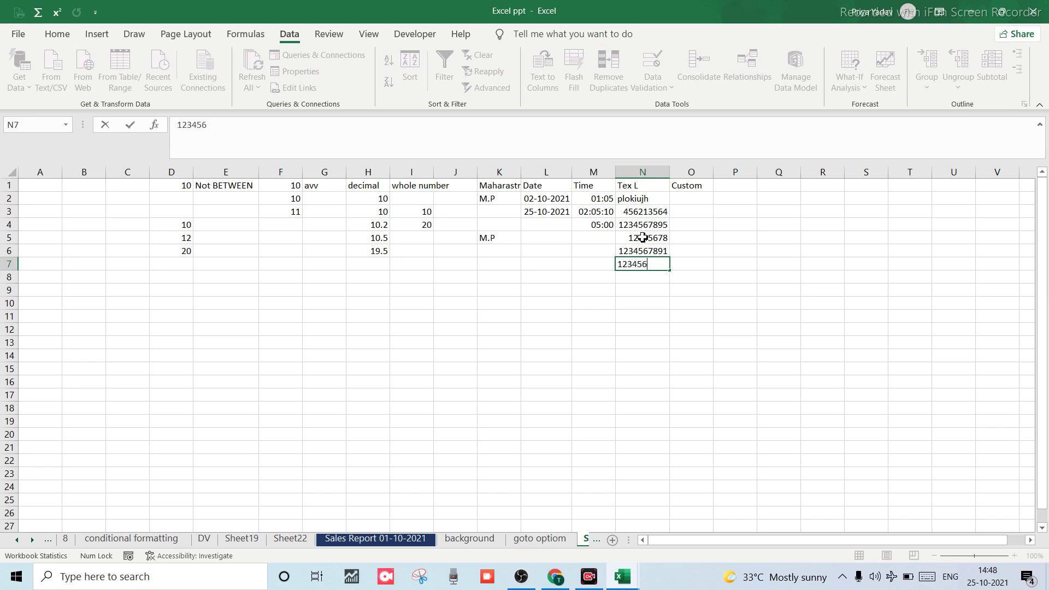
pyautogui.write('78912')
pyautogui.press('Return')
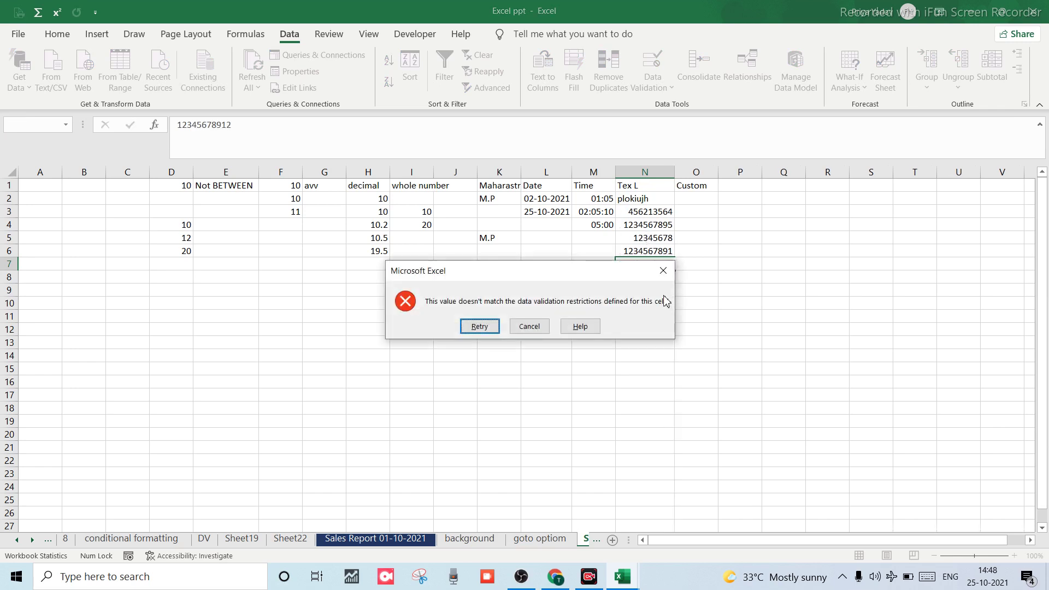
pyautogui.click(662, 272)
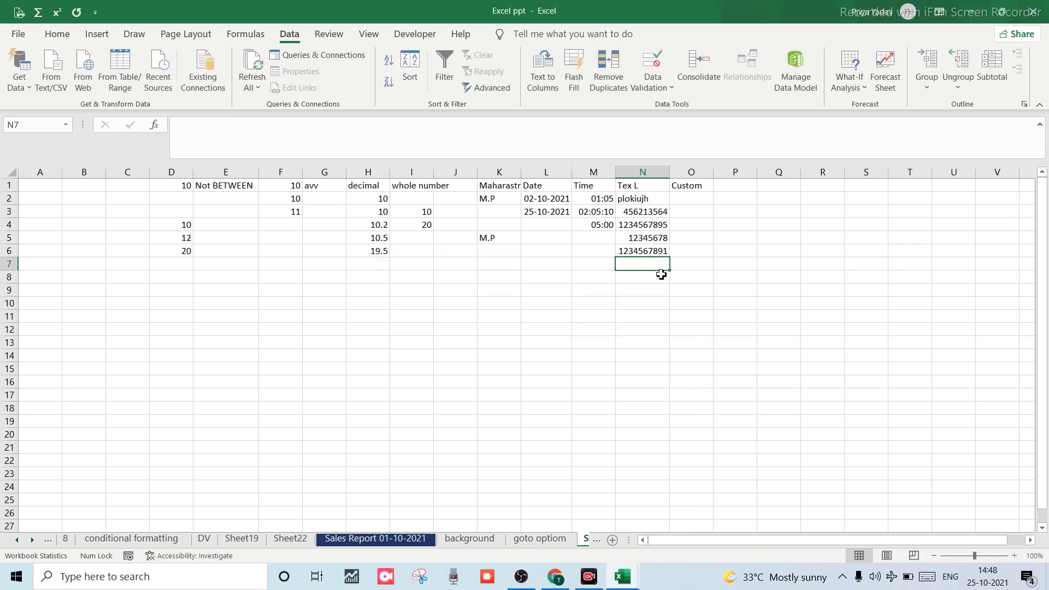
# In N7, try the over-long entries '[poiuytrewq' and 'sdfdd454554df', dismissing each rejection.
pyautogui.write('jjjjjjj')
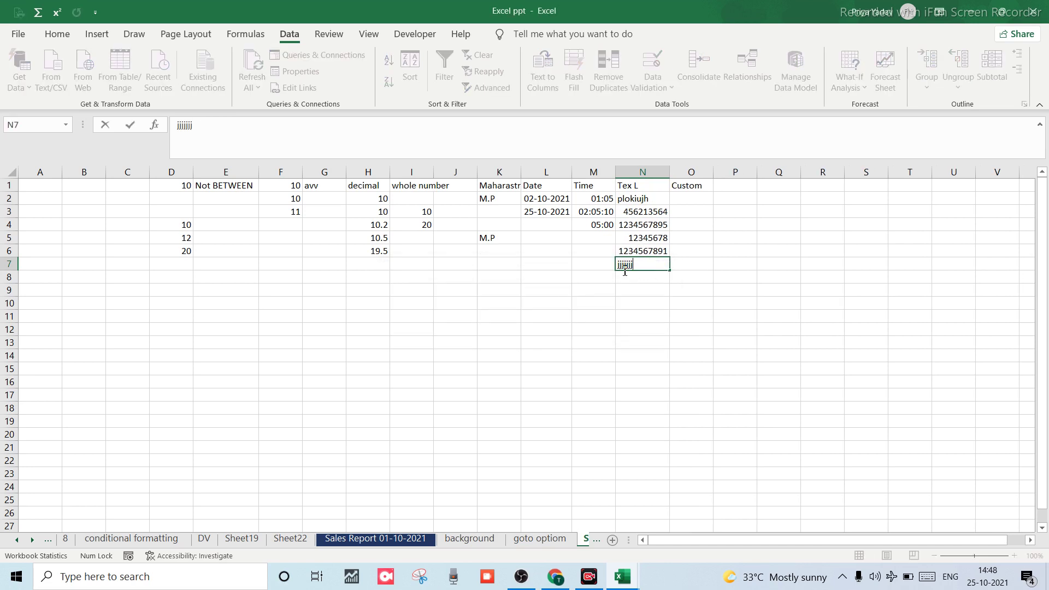
pyautogui.press('BackSpace')
pyautogui.press('BackSpace')
pyautogui.press('BackSpace')
pyautogui.press('BackSpace')
pyautogui.press('BackSpace')
pyautogui.press('BackSpace')
pyautogui.press('BackSpace')
pyautogui.write('p')
pyautogui.press('BackSpace')
pyautogui.write('po')
pyautogui.write('i')
pyautogui.write('lk')
pyautogui.press('BackSpace')
pyautogui.press('BackSpace')
pyautogui.press('BackSpace')
pyautogui.press('BackSpace')
pyautogui.press('BackSpace')
pyautogui.press('BackSpace')
pyautogui.write('[poiuytrewq')
pyautogui.press('Return')
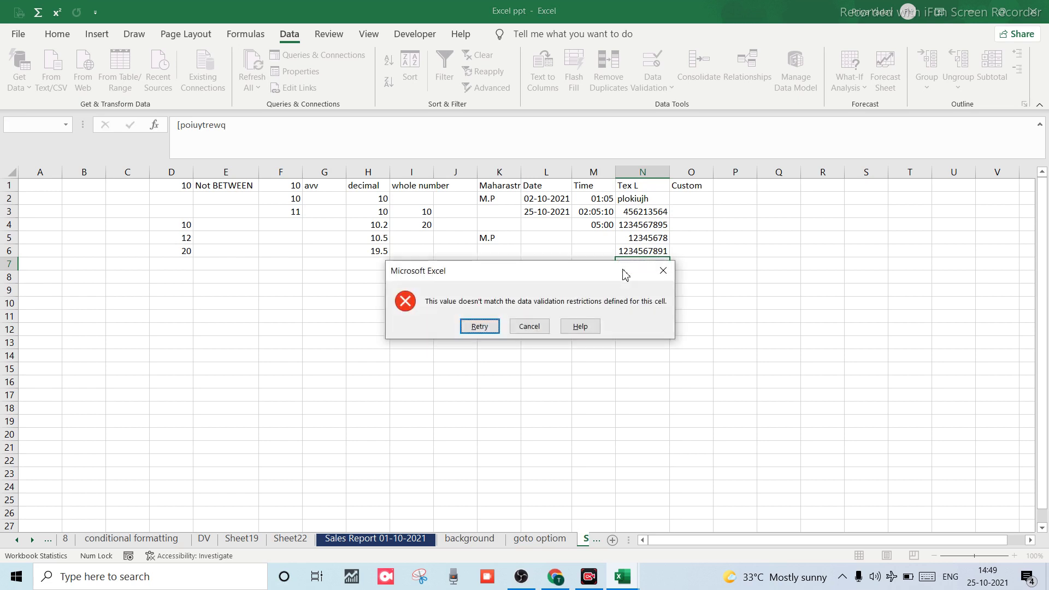
pyautogui.click(667, 272)
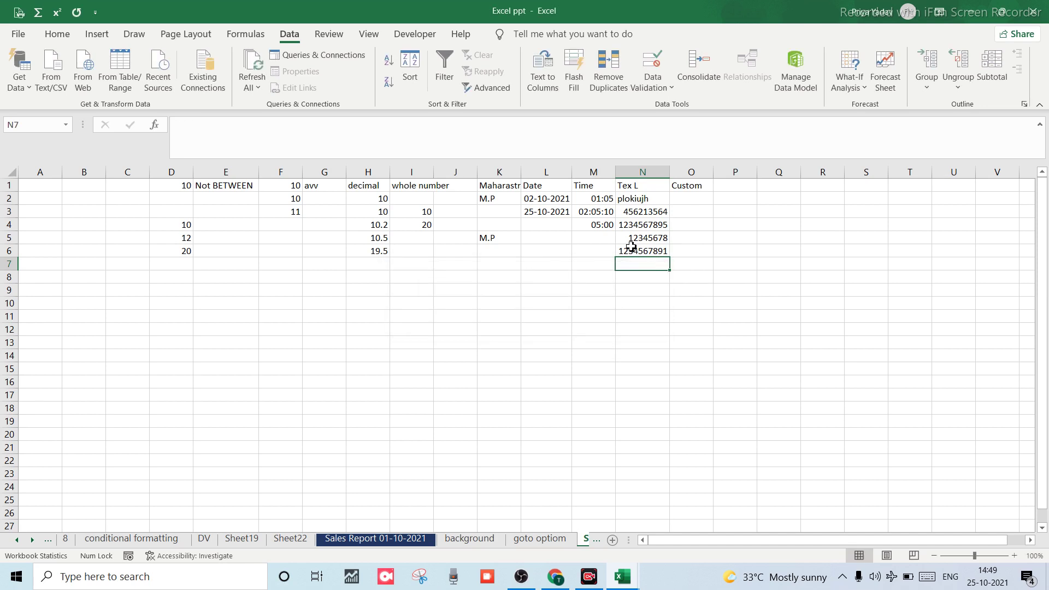
pyautogui.write('sdfdd454554df')
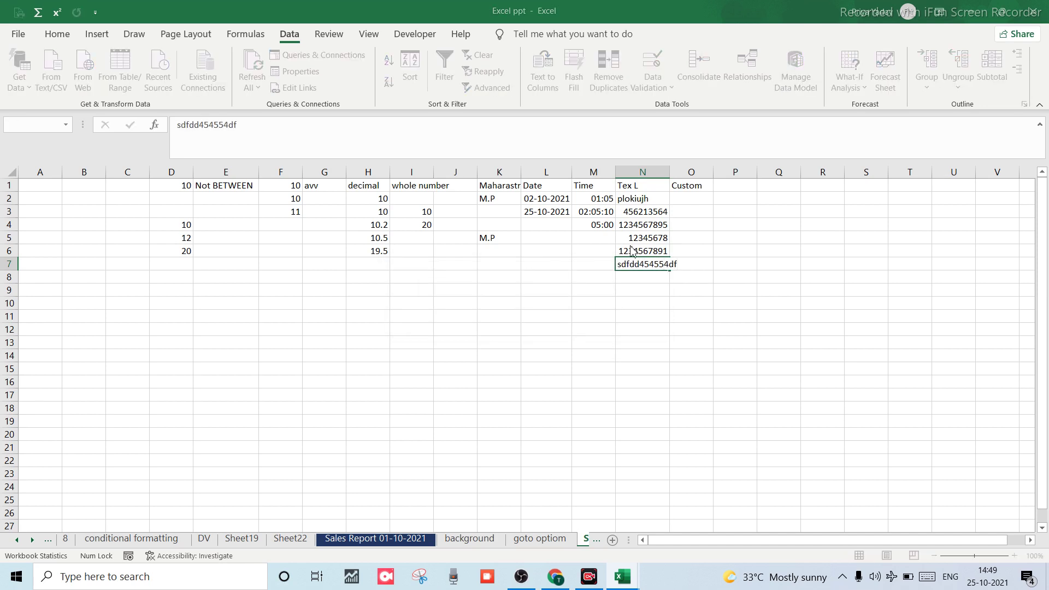
pyautogui.press('Return')
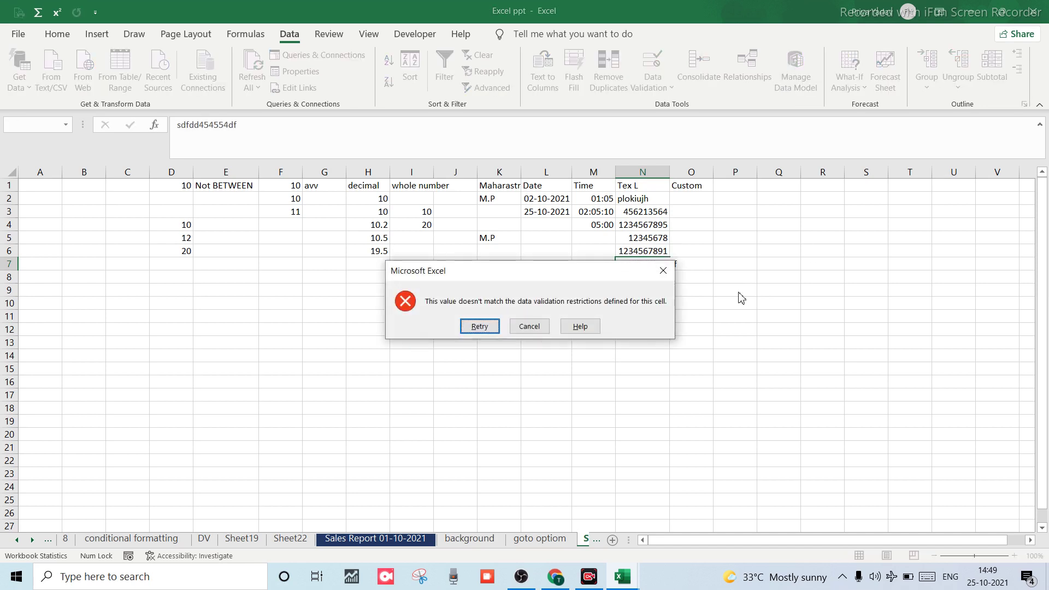
pyautogui.click(660, 272)
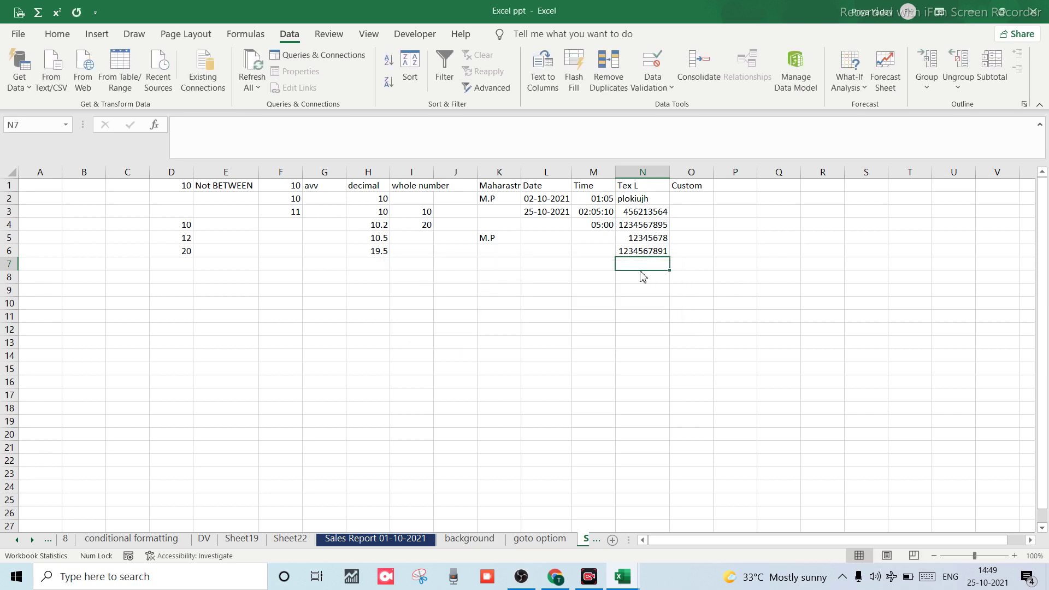
# Enter 1452;llkjh in N7 and 87$%45@*4 in N8.
pyautogui.write('1452;')
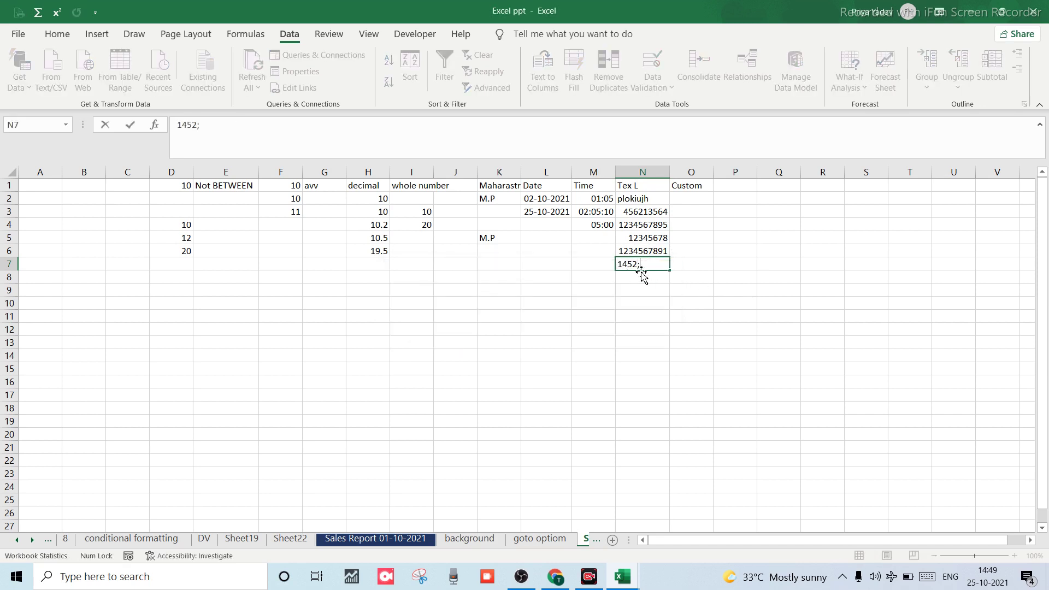
pyautogui.write('llkjh')
pyautogui.press('Return')
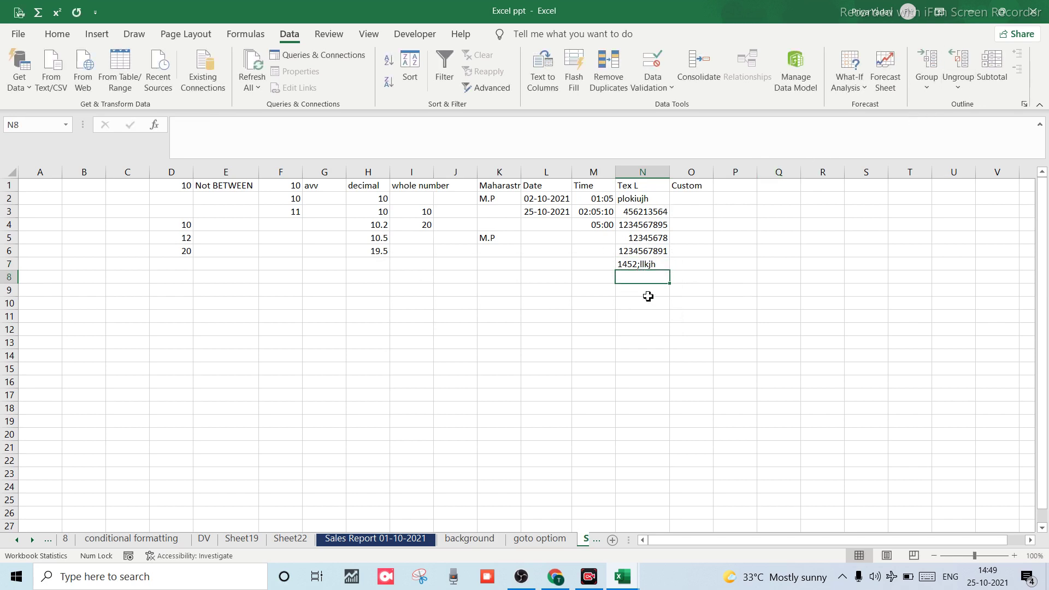
pyautogui.write('8')
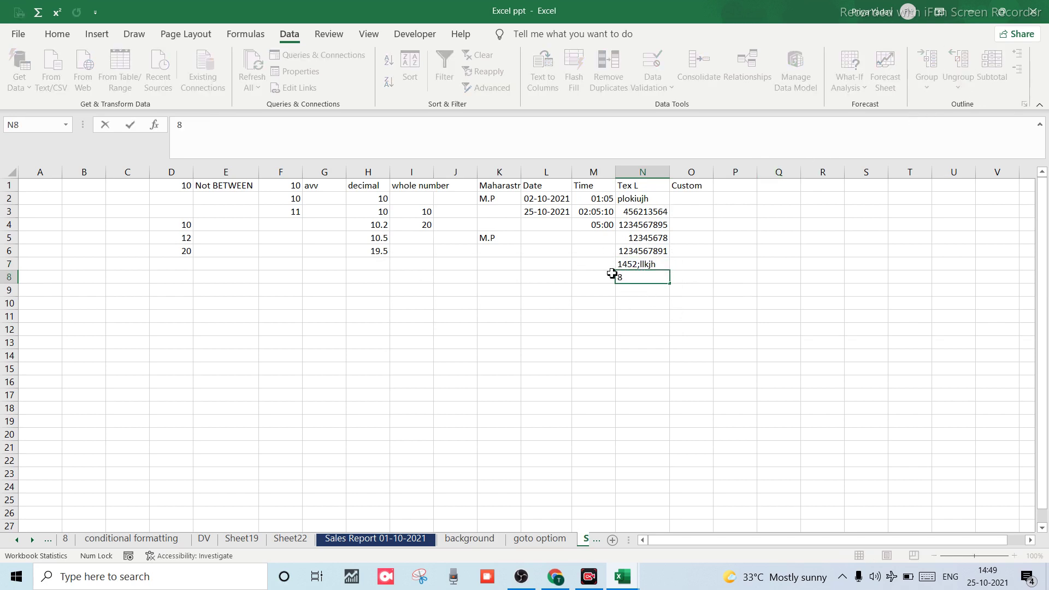
pyautogui.write('7$%45@*455')
pyautogui.press('BackSpace')
pyautogui.press('BackSpace')
pyautogui.hotkey('ctrl', 'Return')
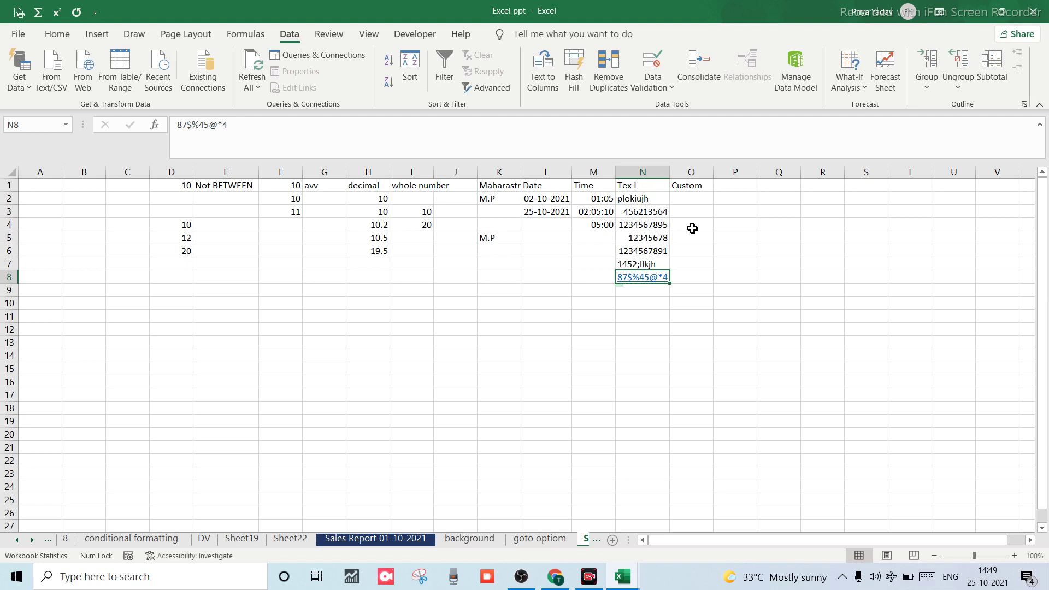
pyautogui.click(691, 211)
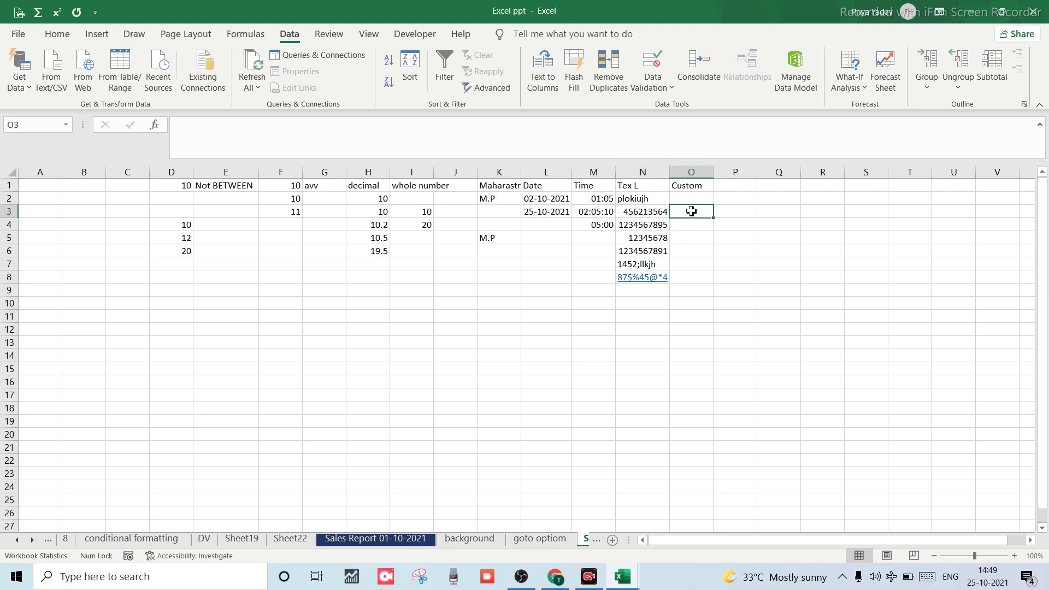
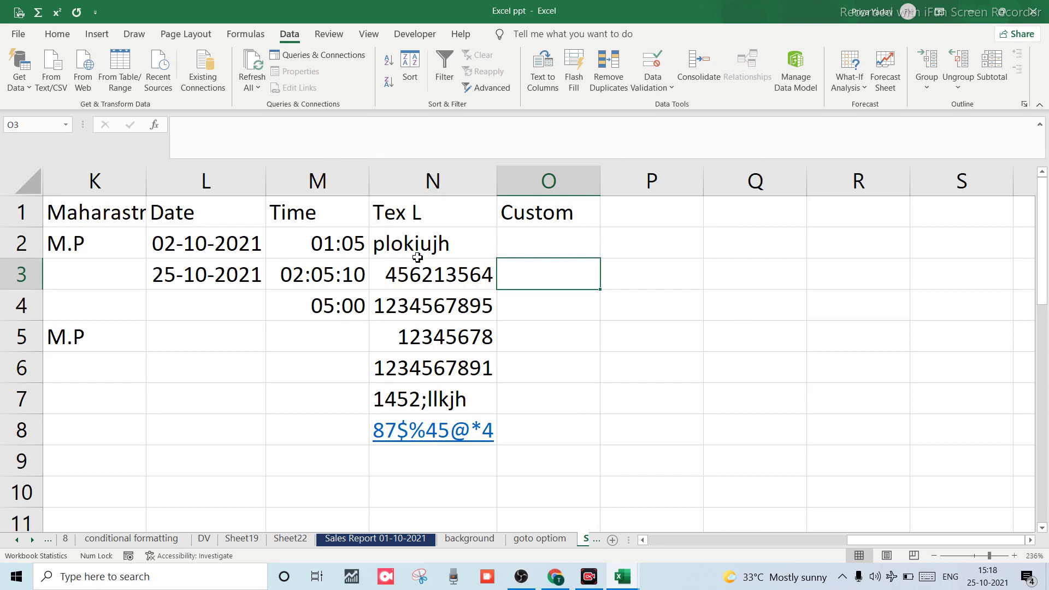
# Start a Custom validation formula for O3 referencing O2, then cancel it without applying.
pyautogui.hotkey('alt', 'd')
pyautogui.press('l')
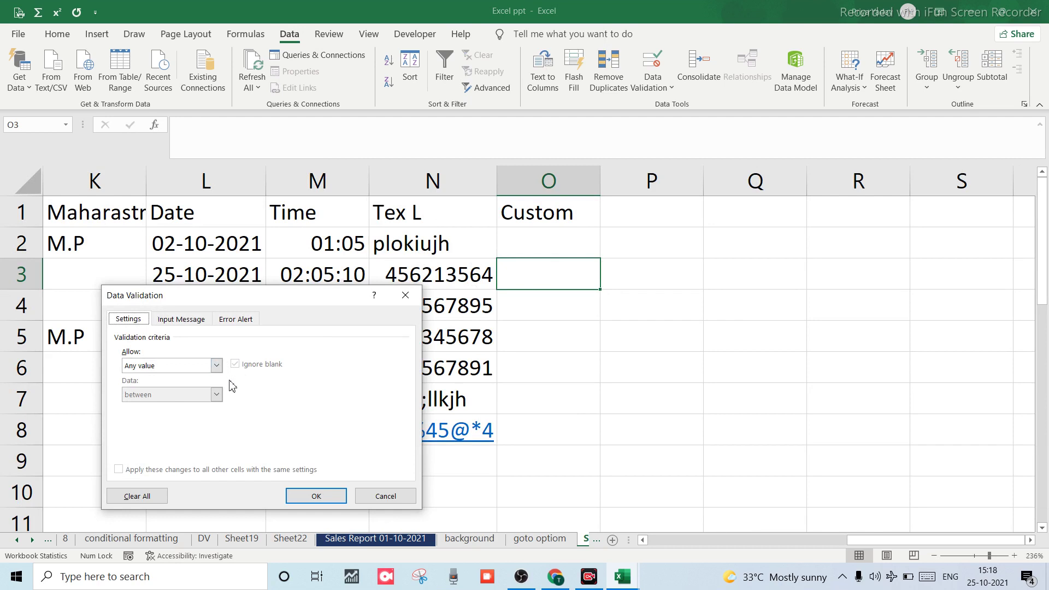
pyautogui.click(216, 366)
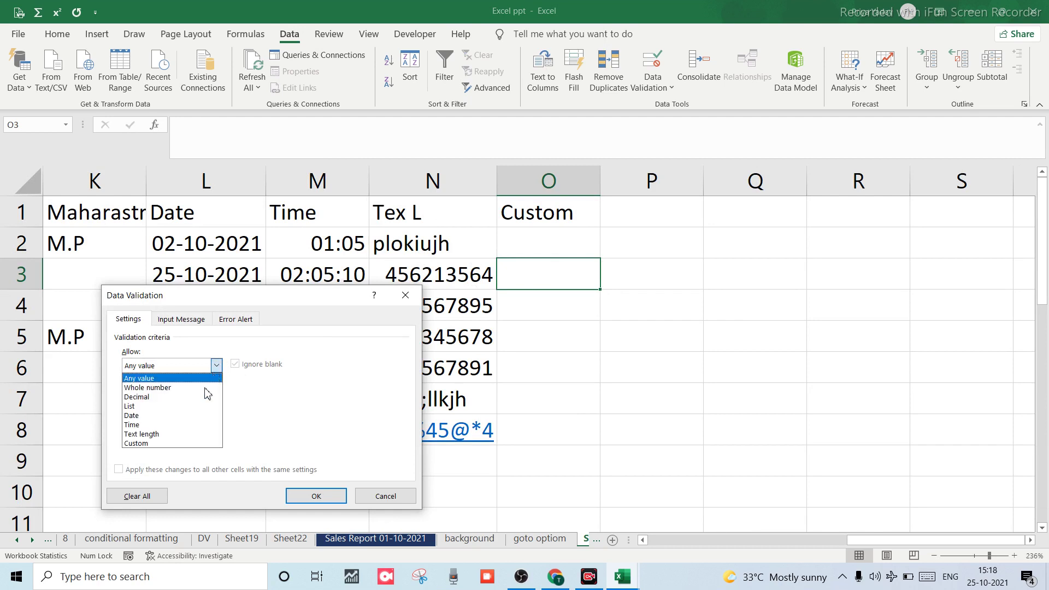
pyautogui.click(135, 443)
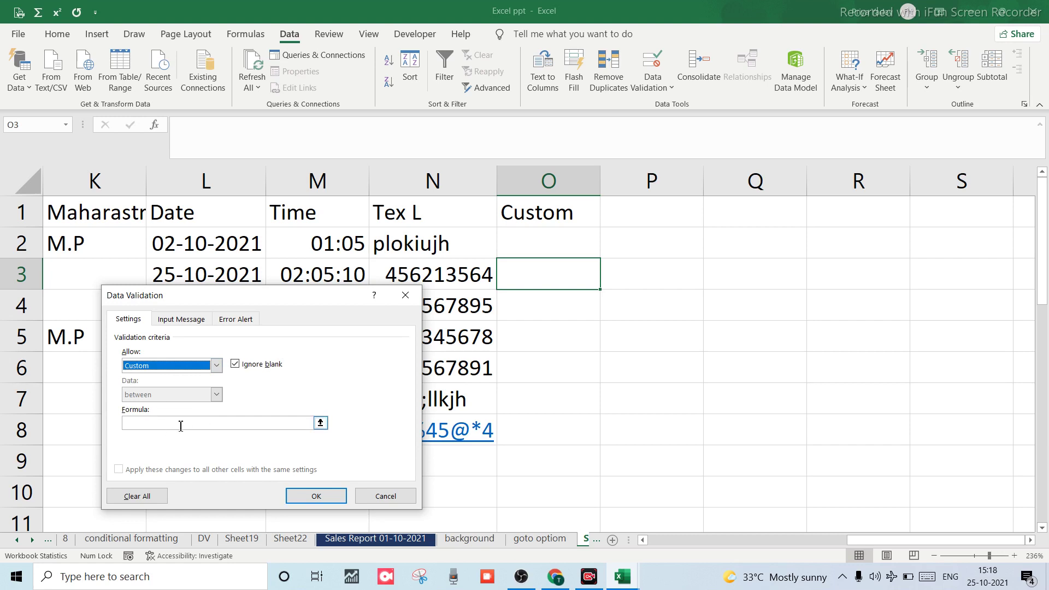
pyautogui.click(146, 422)
pyautogui.write('=')
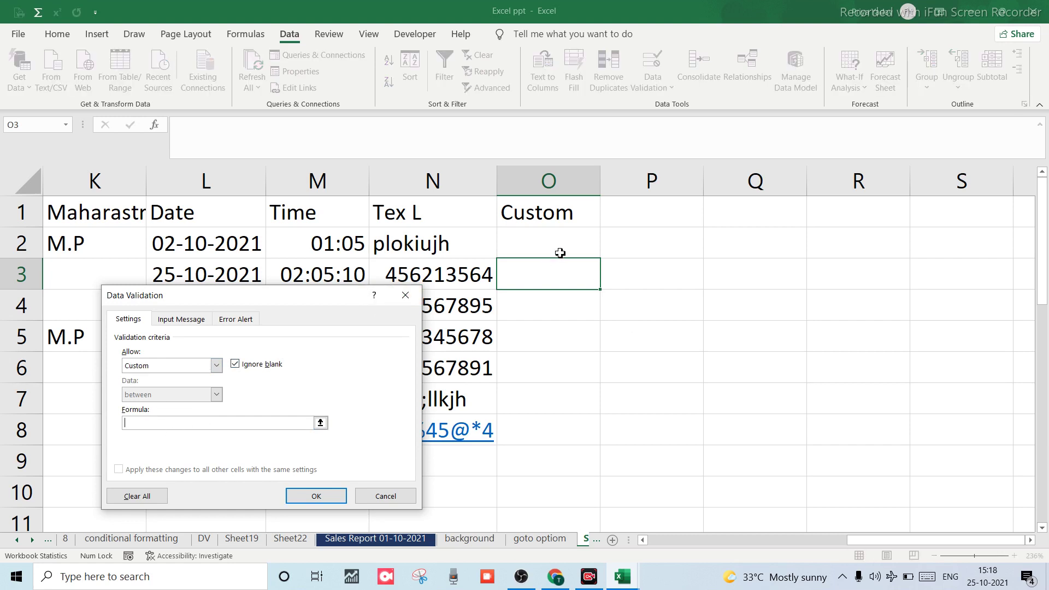
pyautogui.click(558, 249)
pyautogui.click(403, 496)
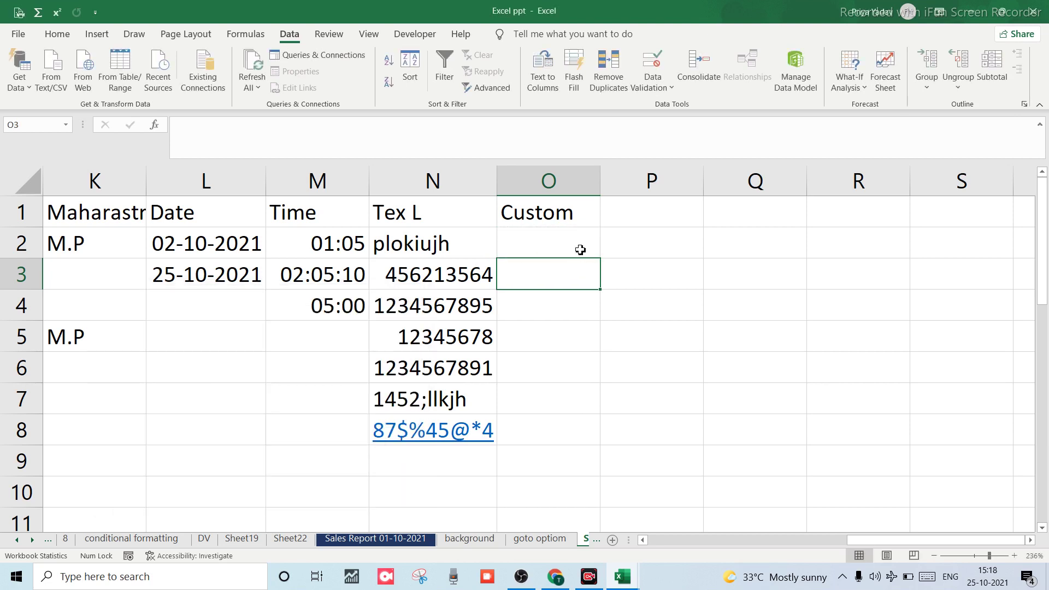
pyautogui.click(565, 244)
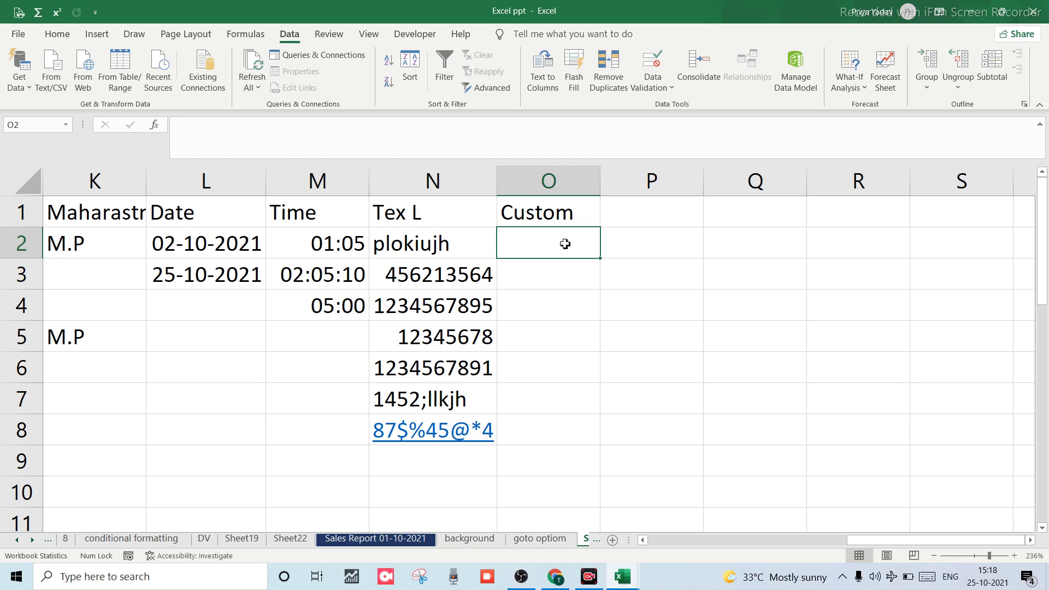
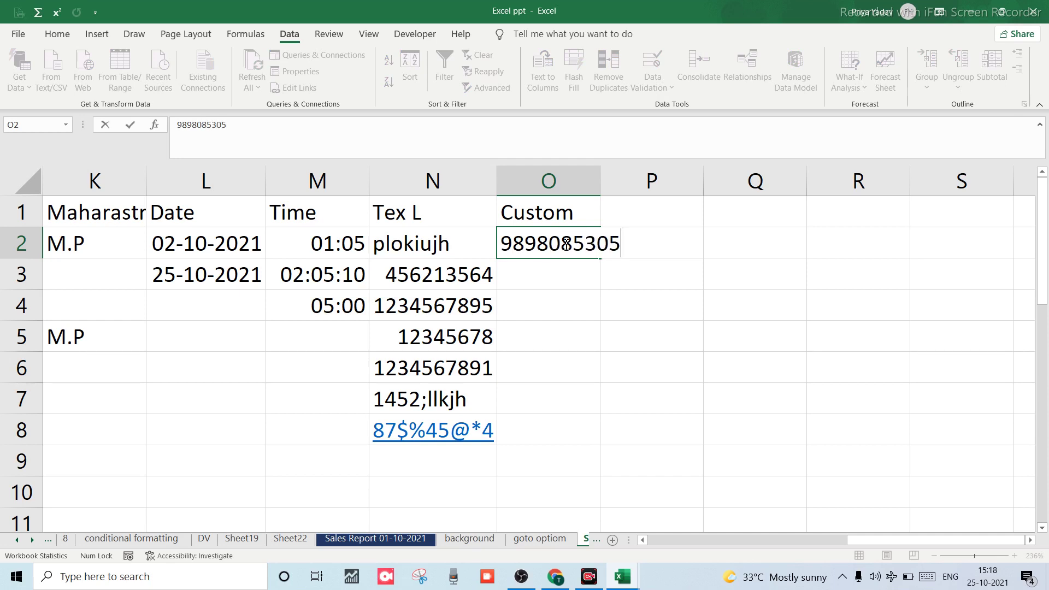
pyautogui.click(576, 272)
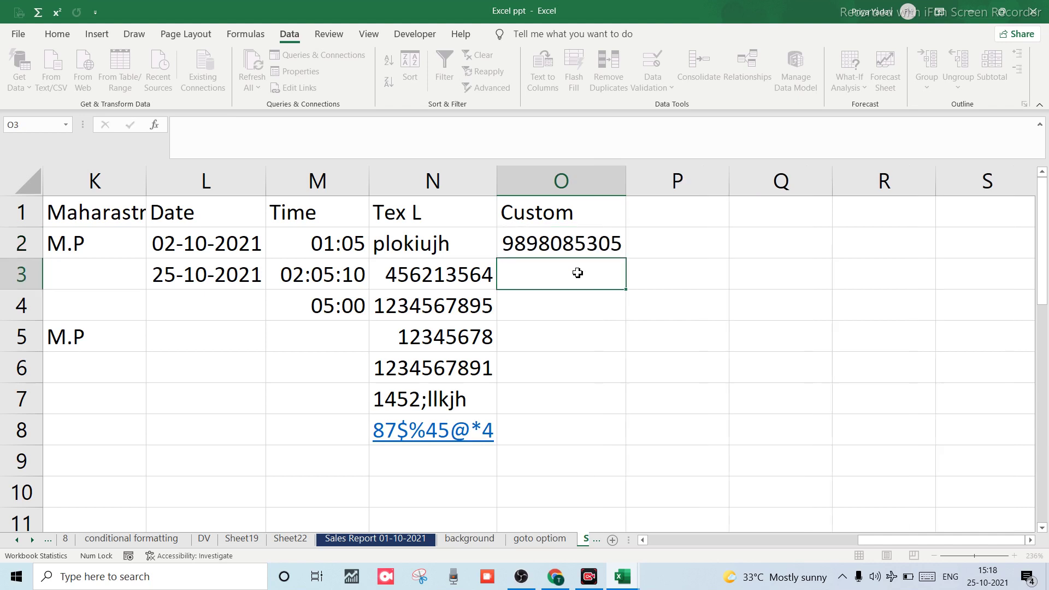
pyautogui.click(572, 244)
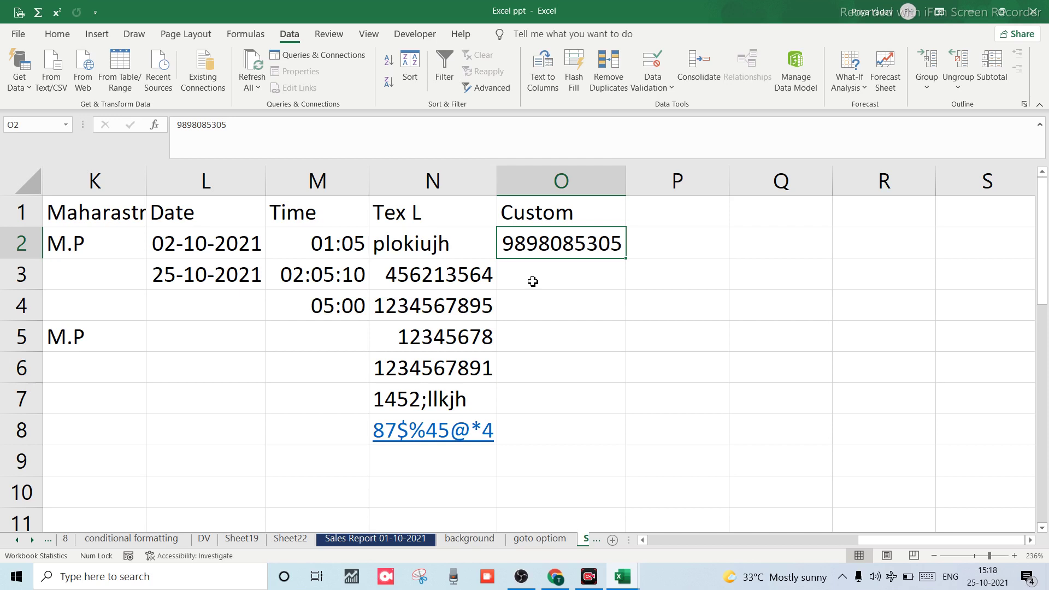
pyautogui.click(545, 284)
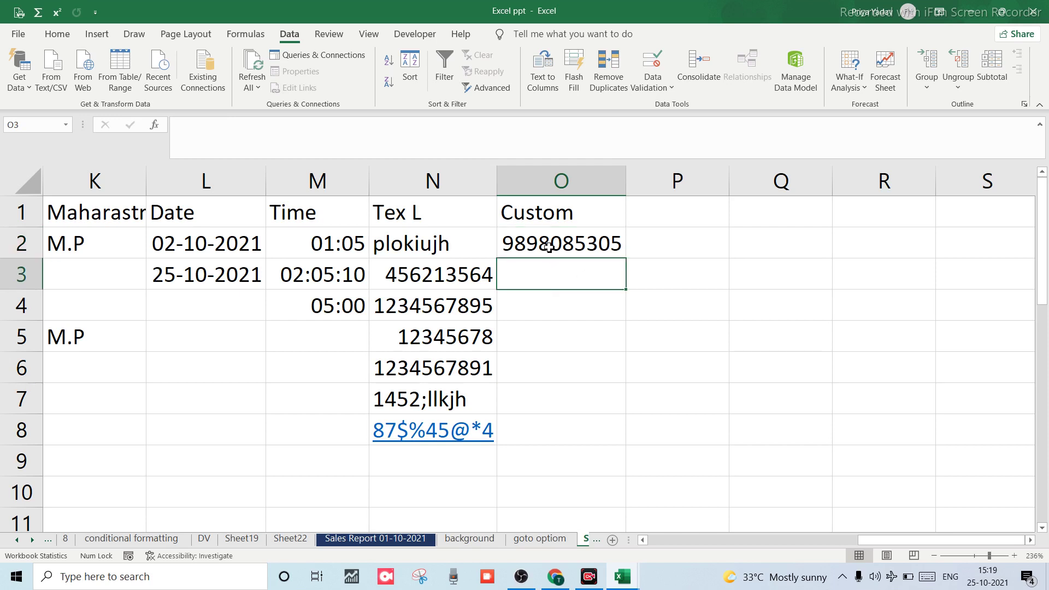
pyautogui.click(550, 191)
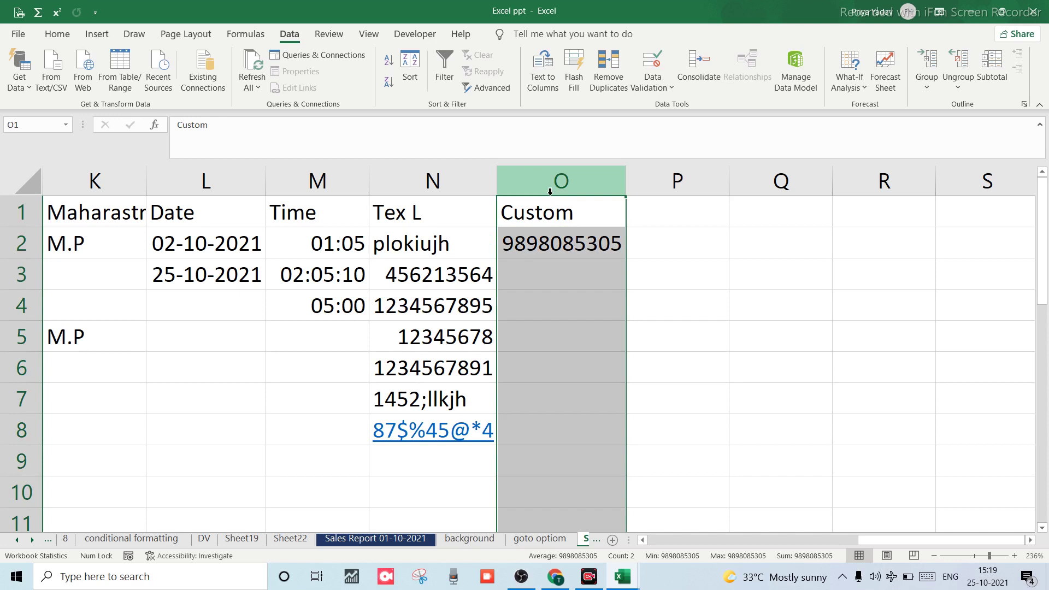
# Apply a Custom validation rule =countif(O:O,O2)=1 to column O.
pyautogui.hotkey('alt', 'a')
pyautogui.press('v')
pyautogui.press('v')
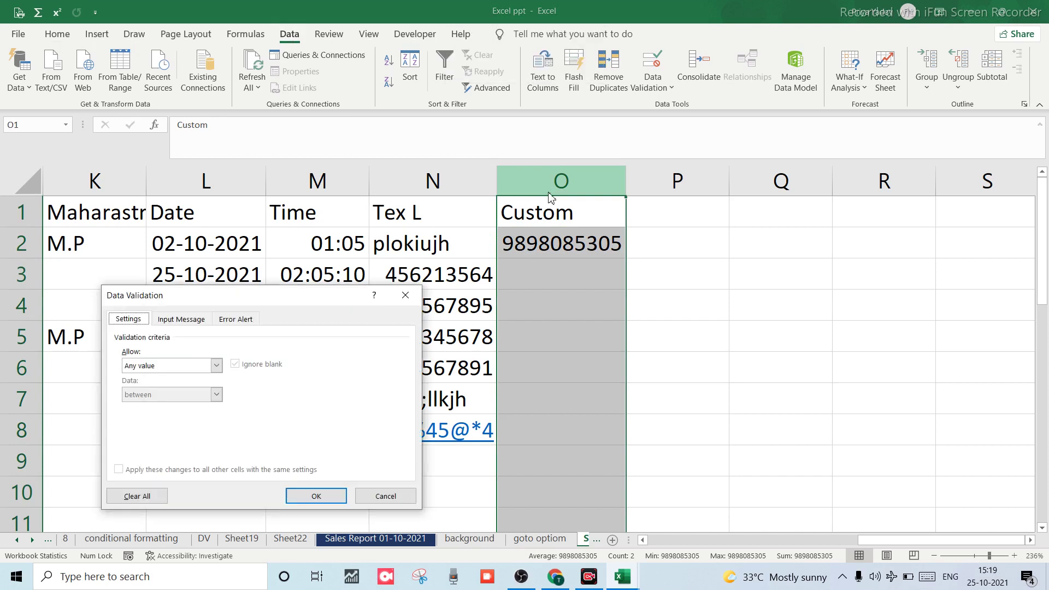
pyautogui.click(216, 366)
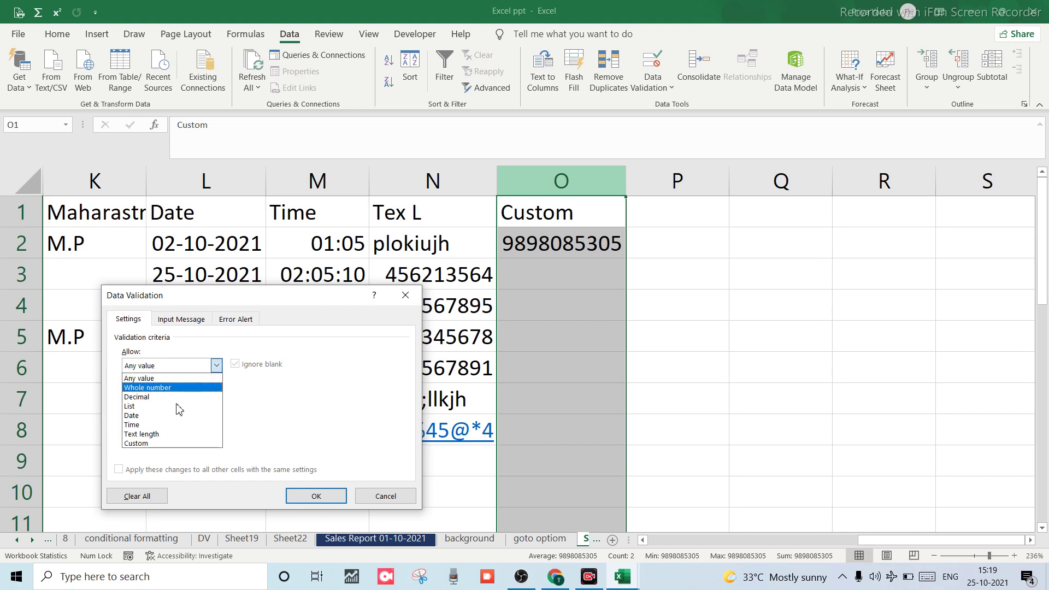
pyautogui.click(136, 444)
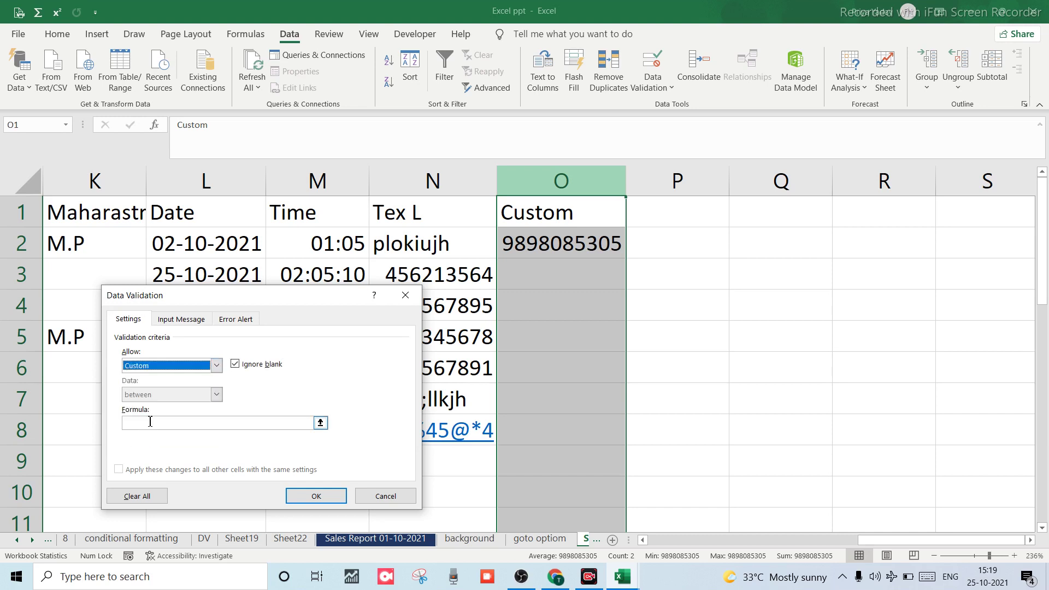
pyautogui.click(150, 422)
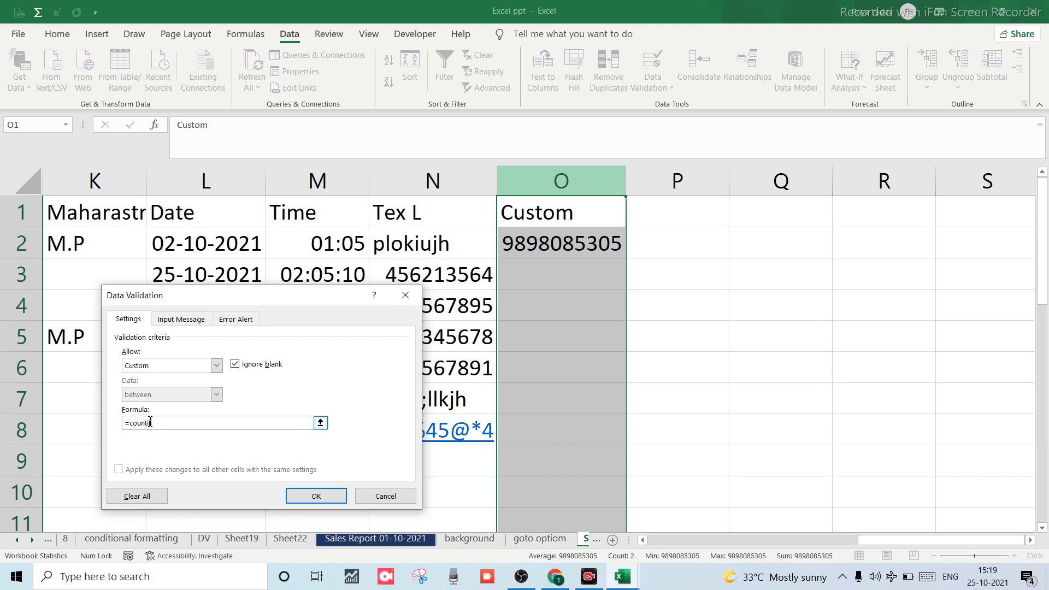
pyautogui.write('=countif(')
pyautogui.click(522, 196)
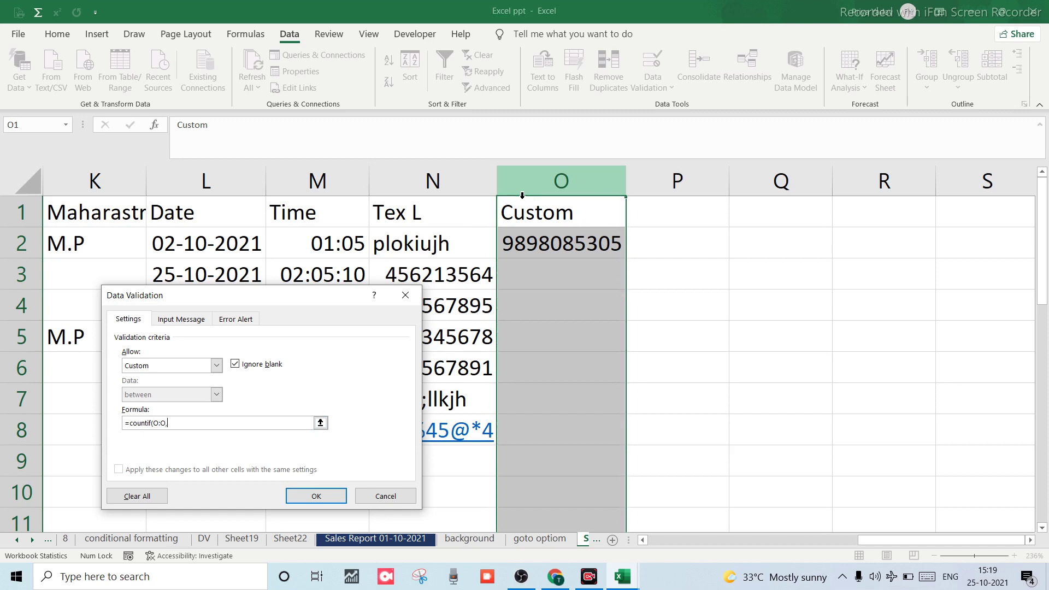
pyautogui.write(',')
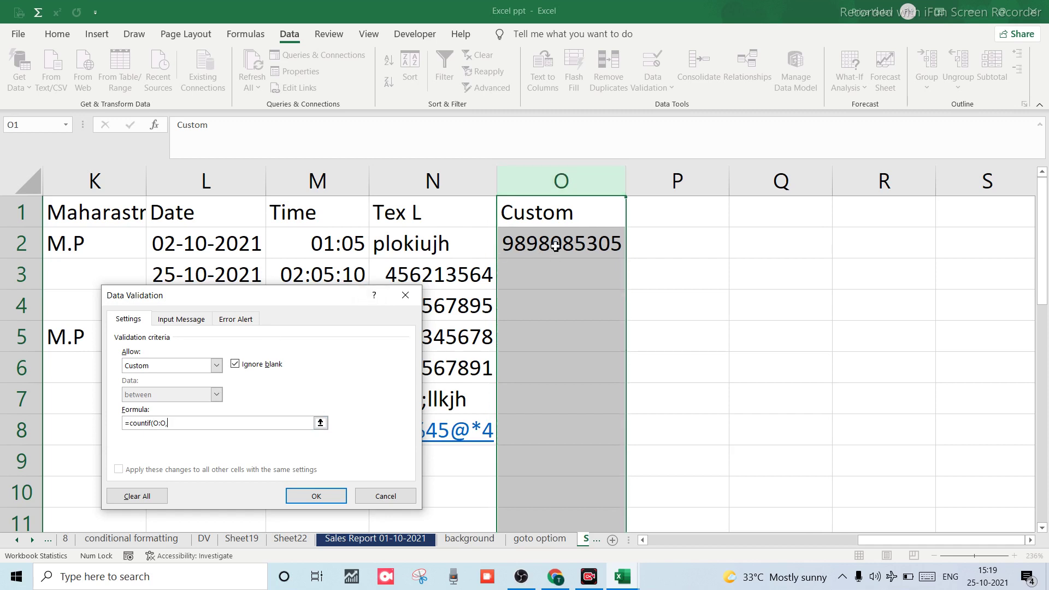
pyautogui.click(555, 246)
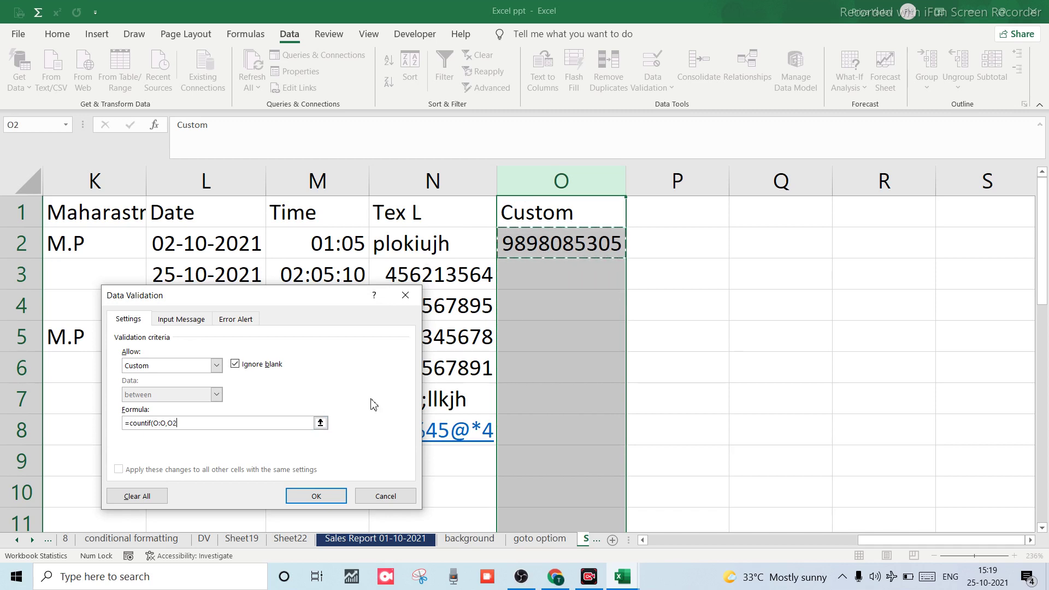
pyautogui.write(')=1')
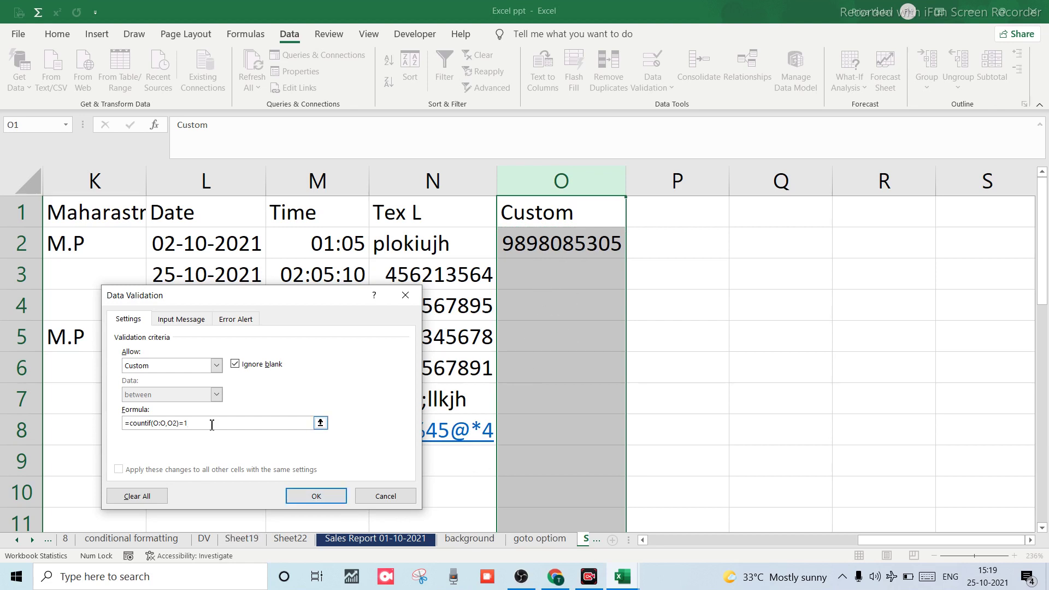
pyautogui.click(295, 497)
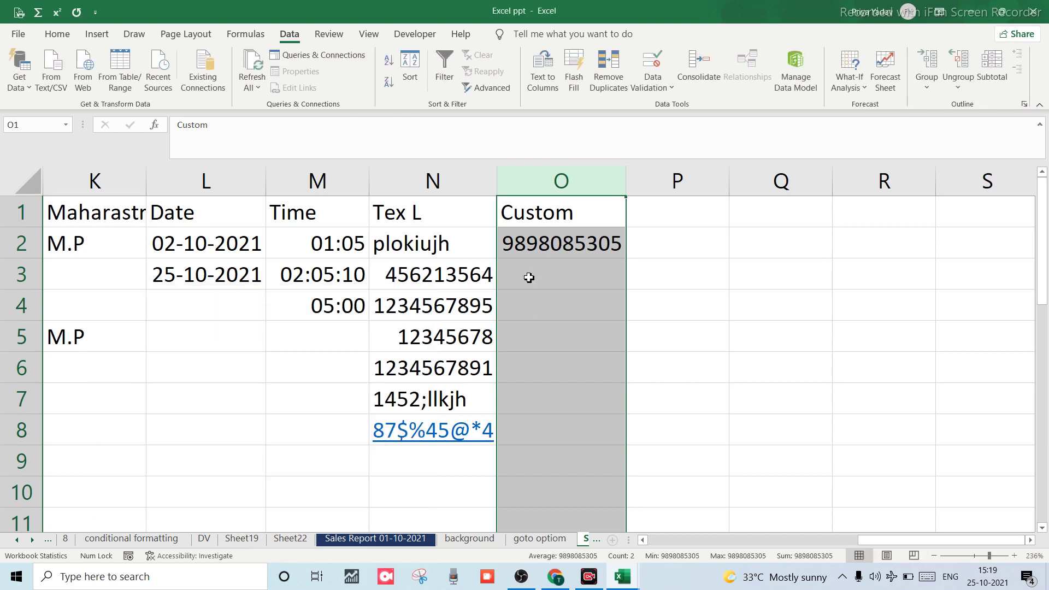
pyautogui.click(529, 278)
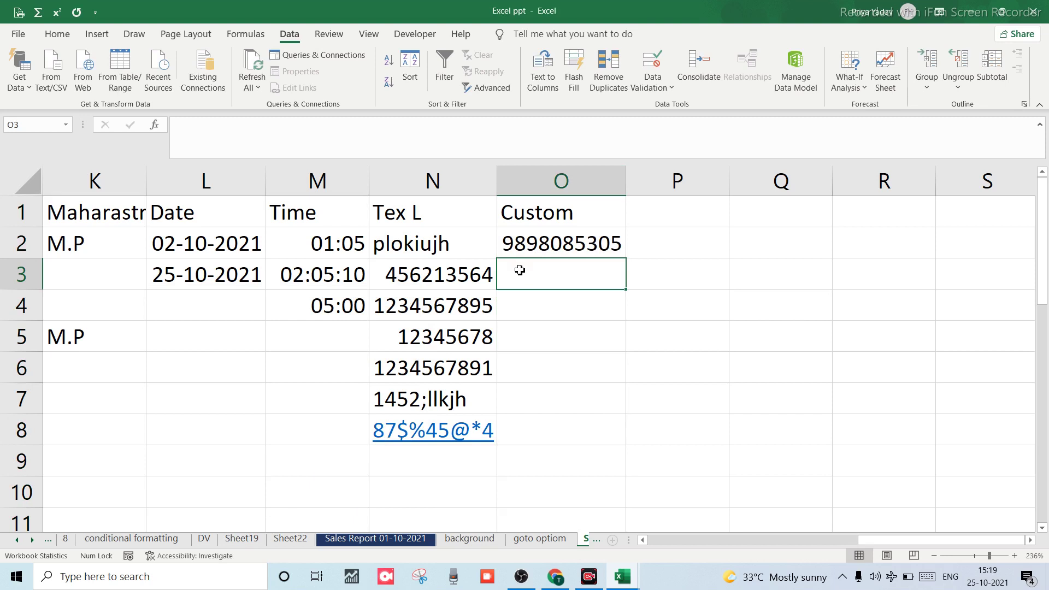
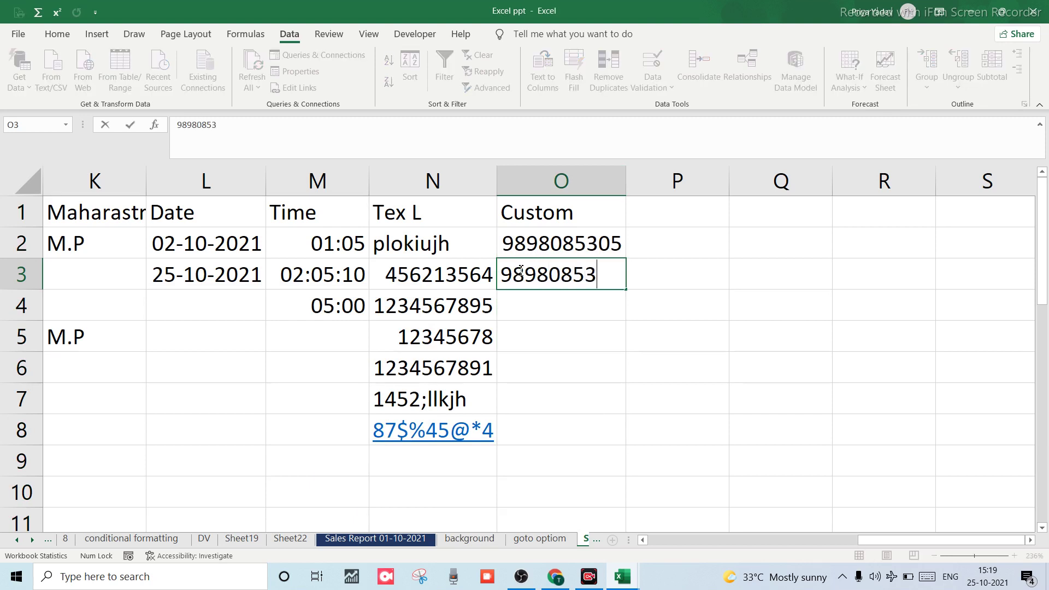
pyautogui.press('Return')
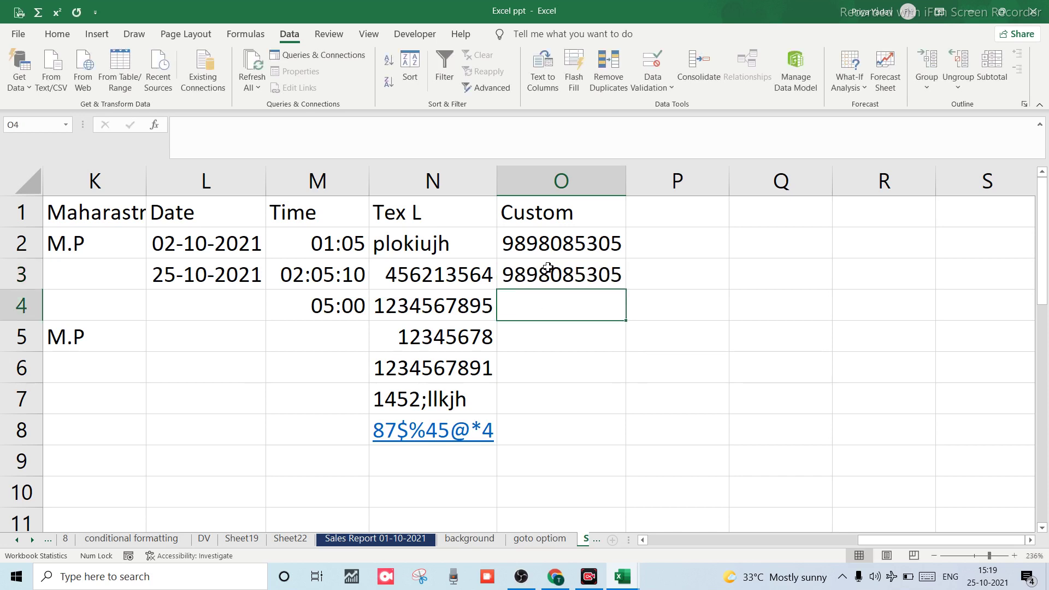
pyautogui.click(548, 268)
pyautogui.click(547, 247)
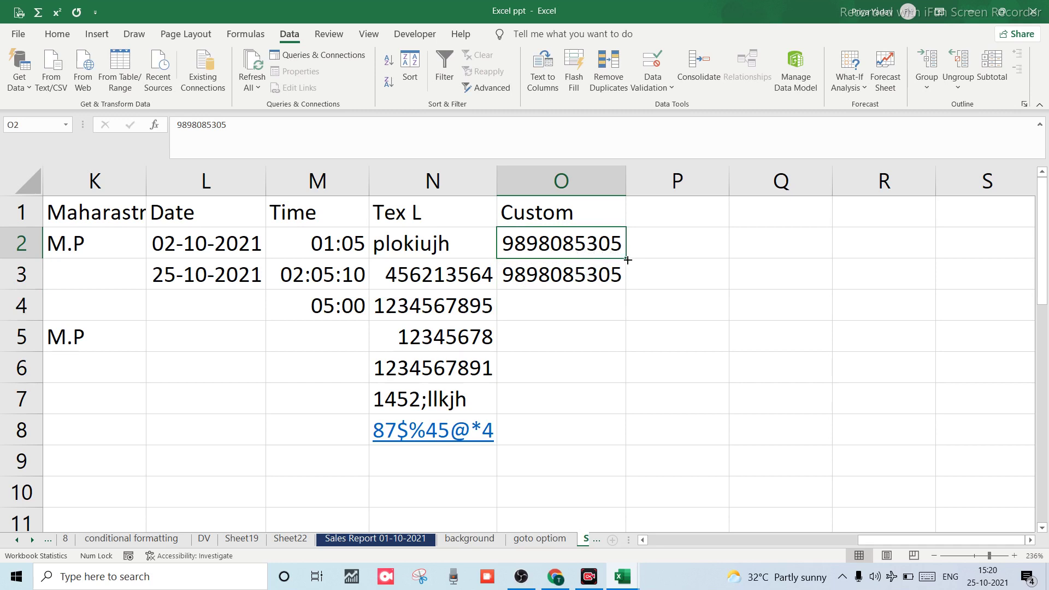
pyautogui.moveTo(627, 260); pyautogui.dragTo(627, 498)
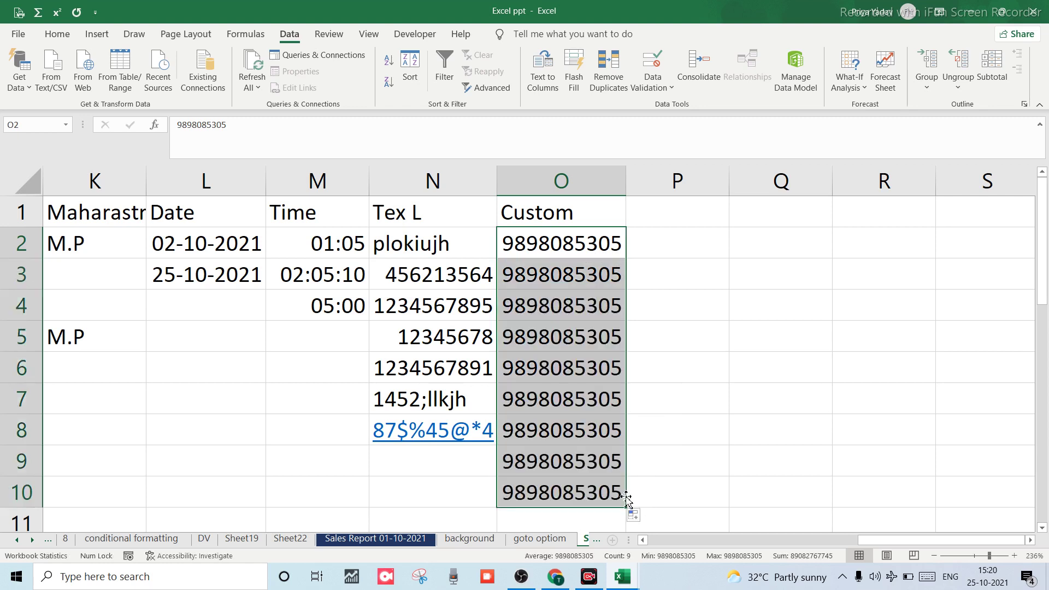
pyautogui.click(541, 364)
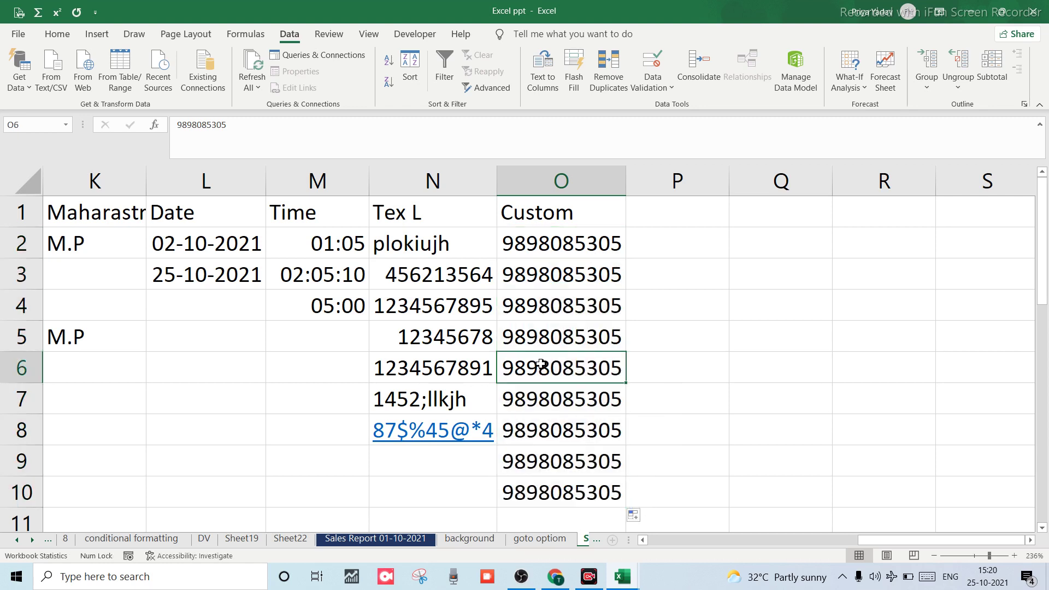
pyautogui.click(542, 222)
pyautogui.click(533, 250)
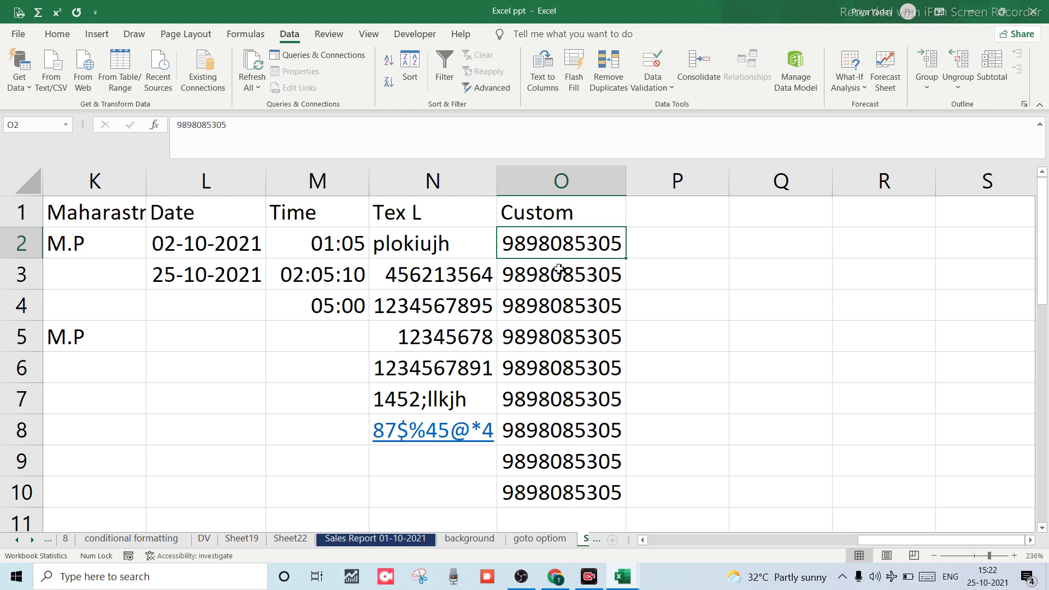
pyautogui.click(551, 322)
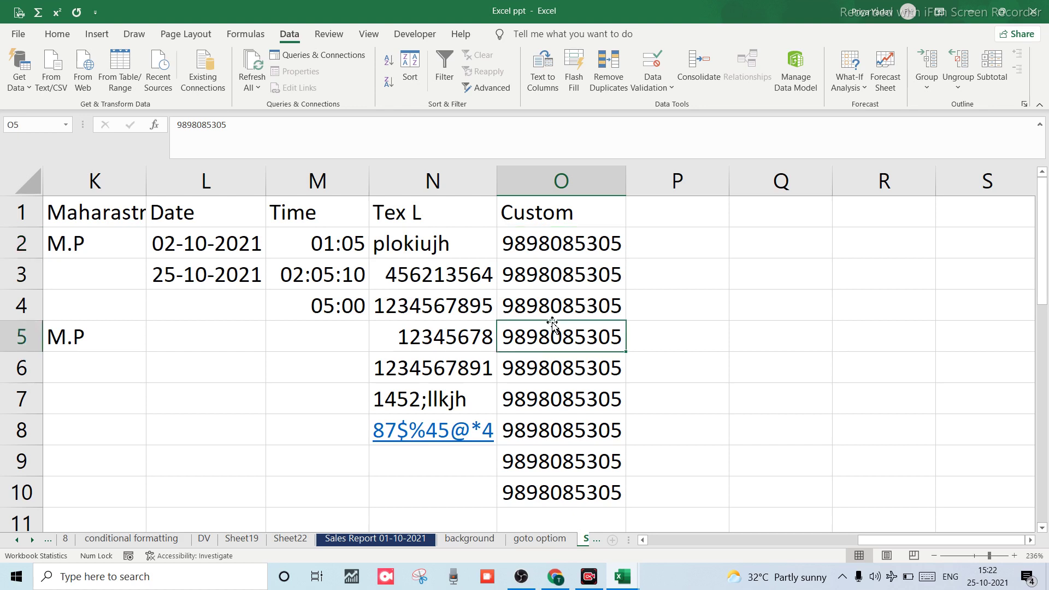
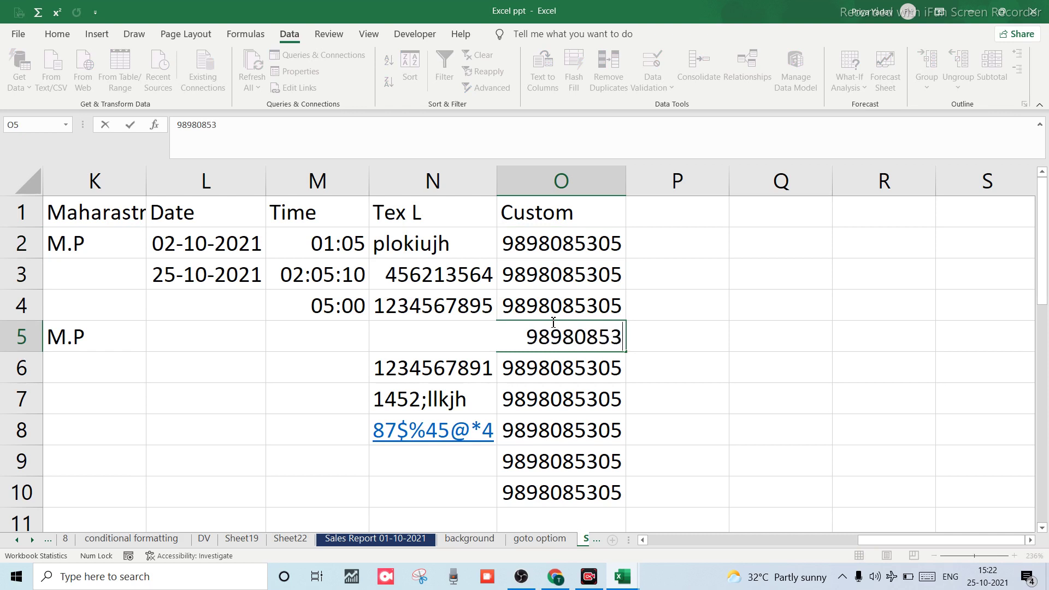
pyautogui.press('Return')
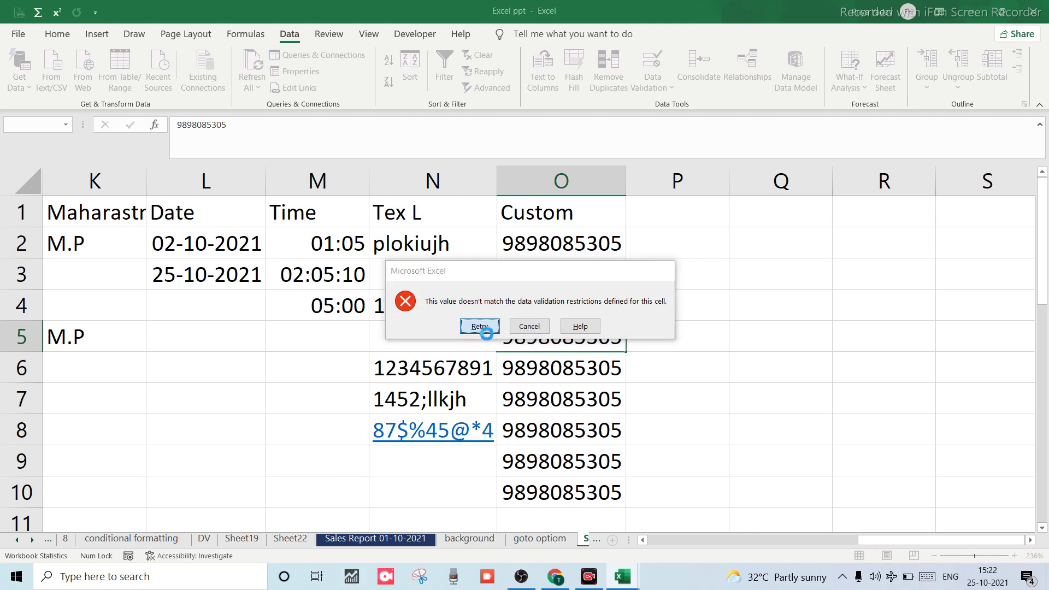
pyautogui.click(480, 326)
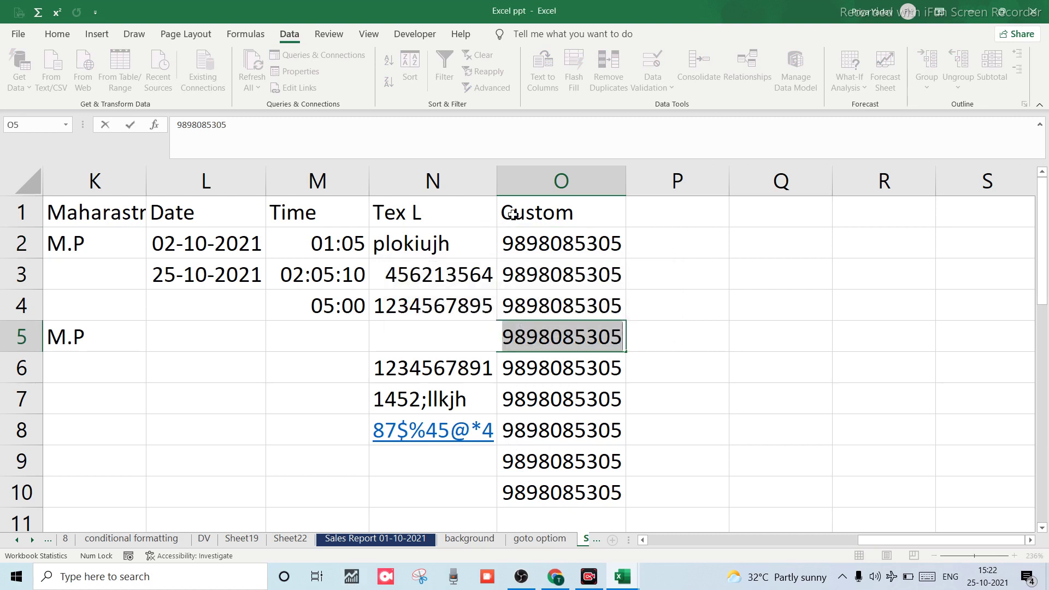
pyautogui.press('Return')
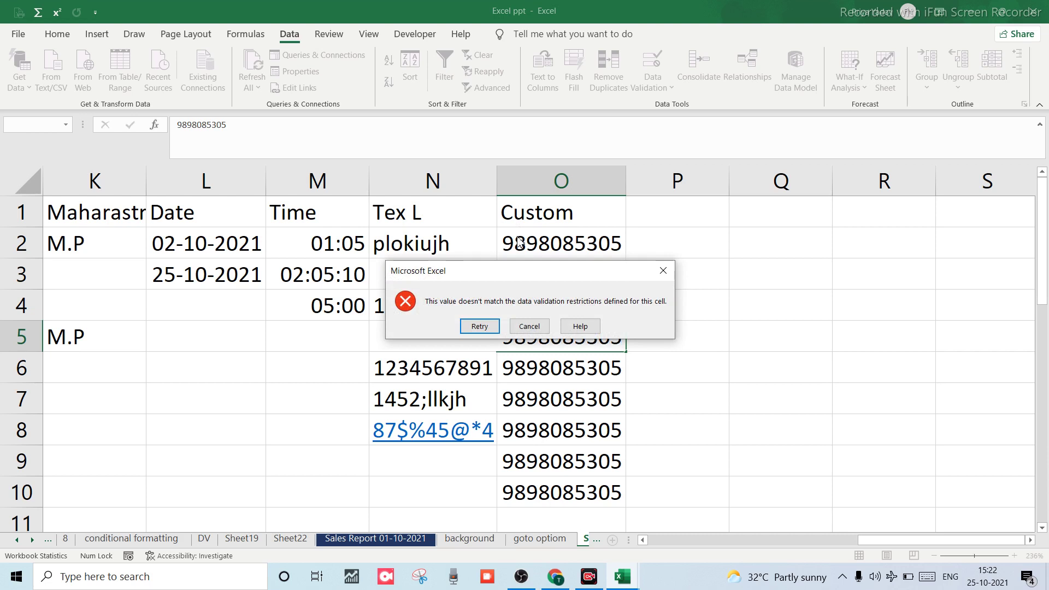
pyautogui.click(529, 326)
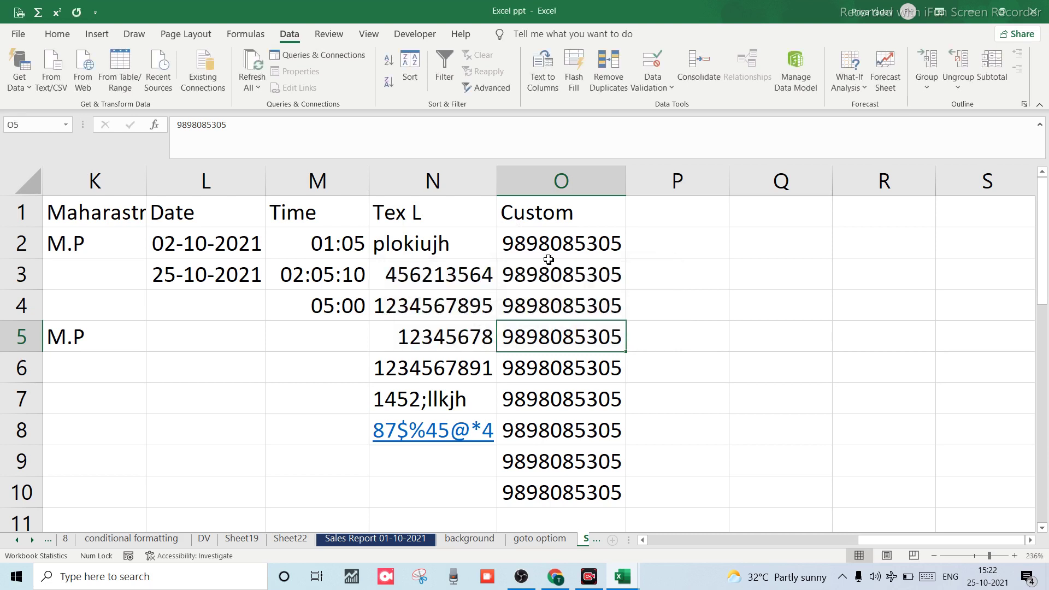
pyautogui.click(548, 245)
pyautogui.click(658, 213)
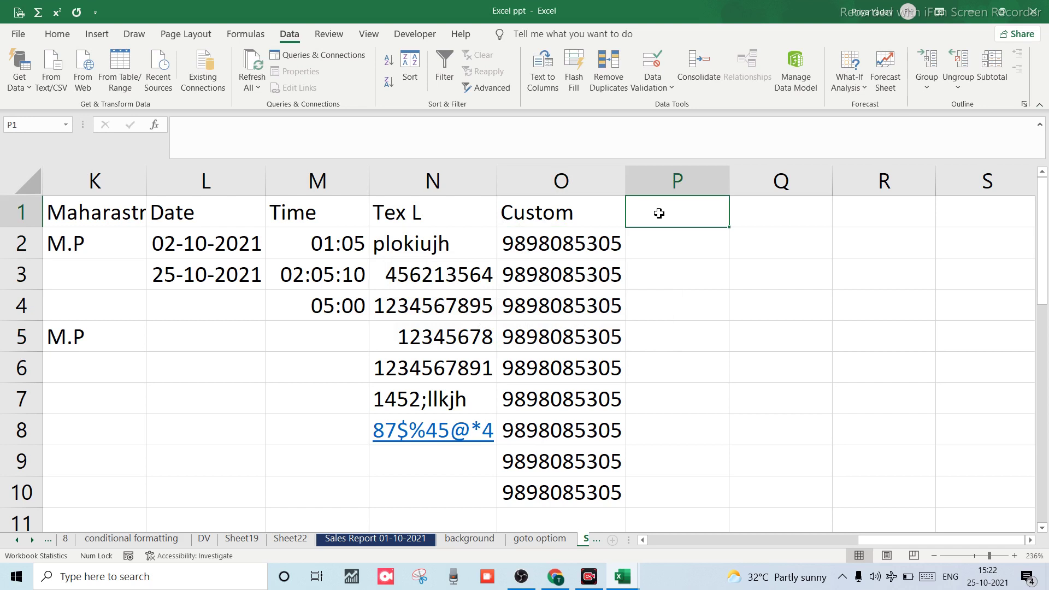
# Type the heading 'mobile' in P1.
pyautogui.write('mob')
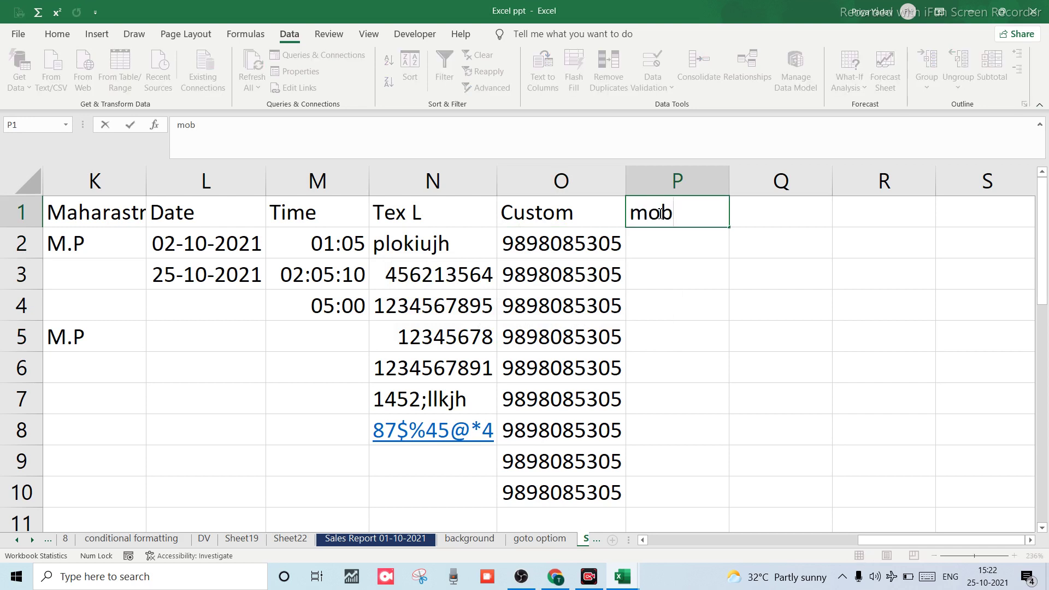
pyautogui.write('ile')
pyautogui.press('BackSpace')
pyautogui.write('e')
pyautogui.press('Return')
pyautogui.click(660, 213)
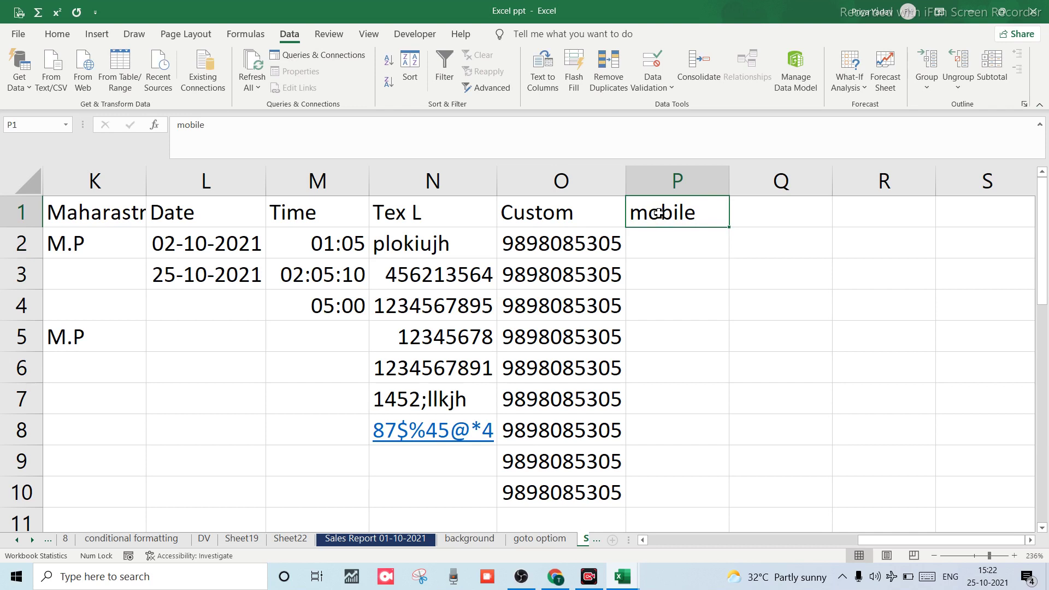
pyautogui.press('Return')
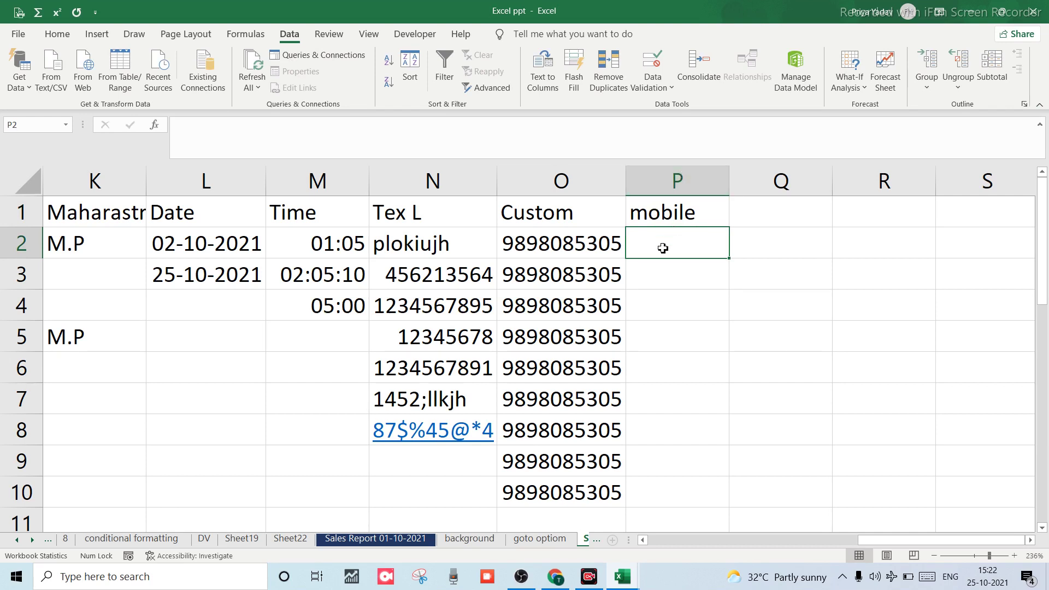
pyautogui.click(676, 209)
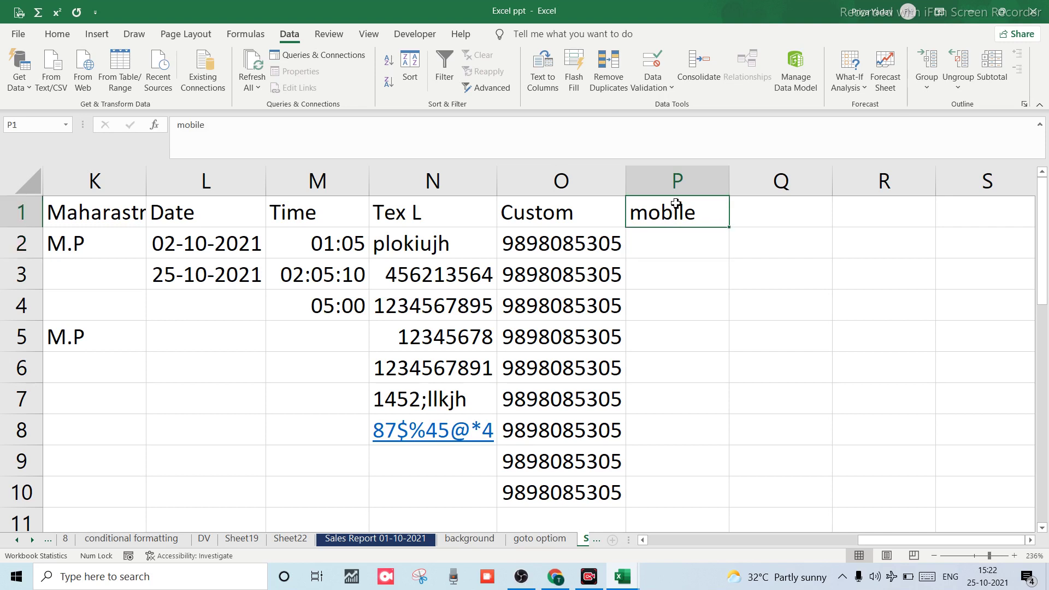
# Give column P a Custom validation rule using =countif(P:P,P1).
pyautogui.click(674, 183)
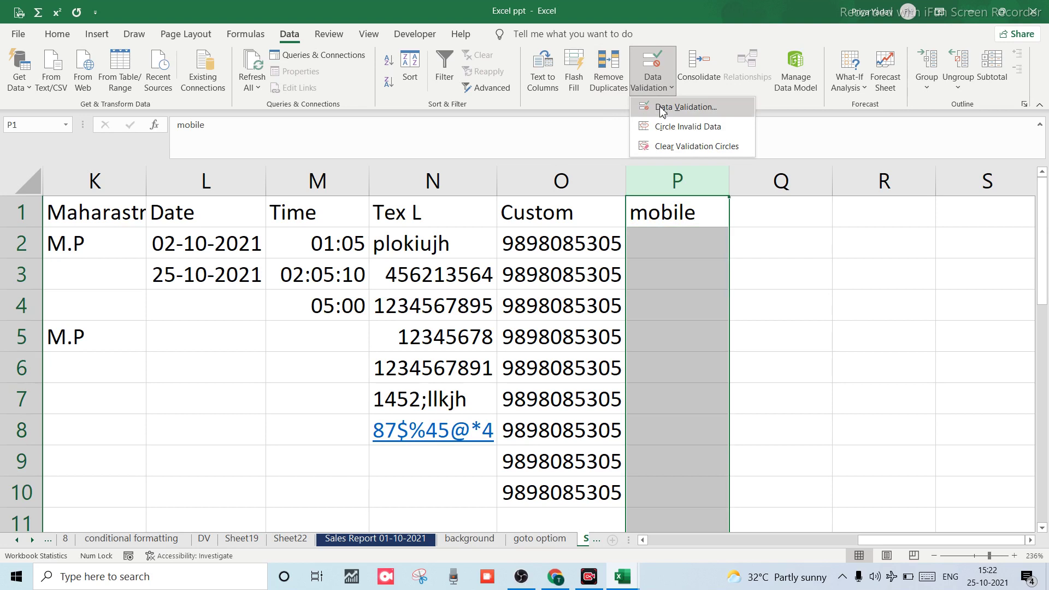
pyautogui.click(661, 107)
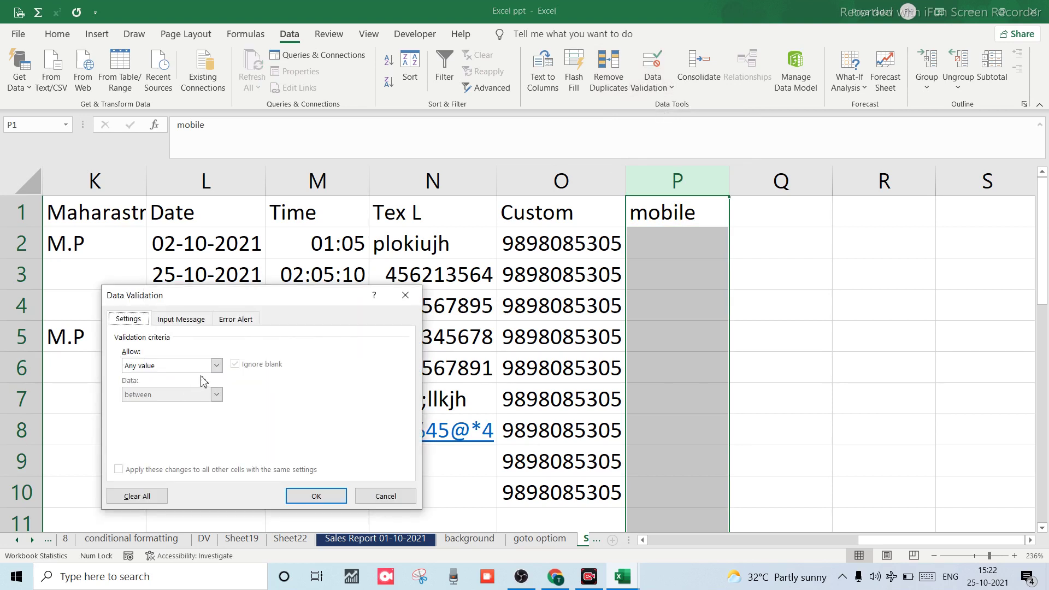
pyautogui.click(216, 365)
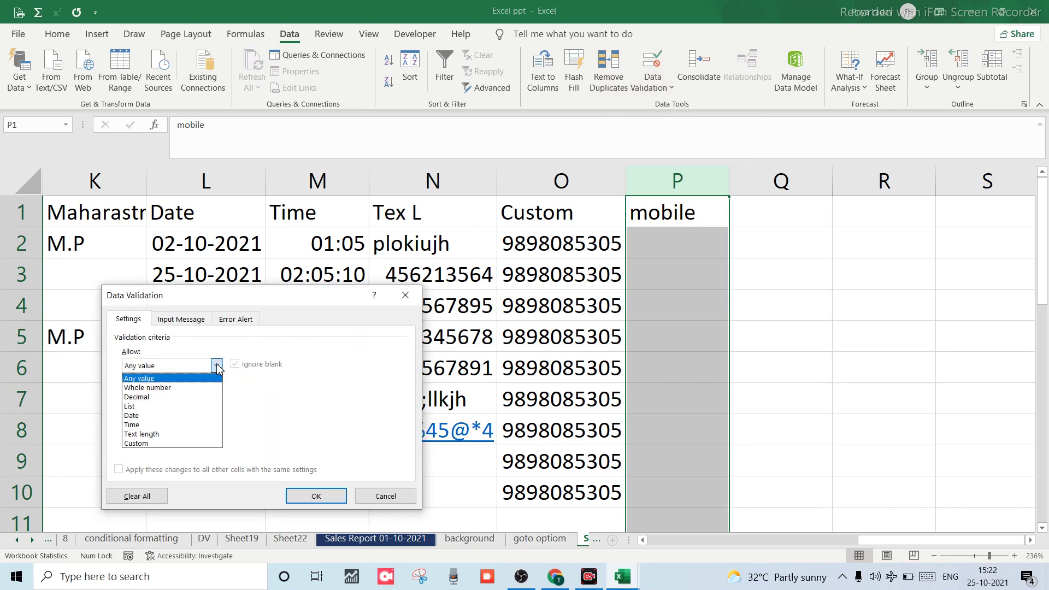
pyautogui.click(137, 443)
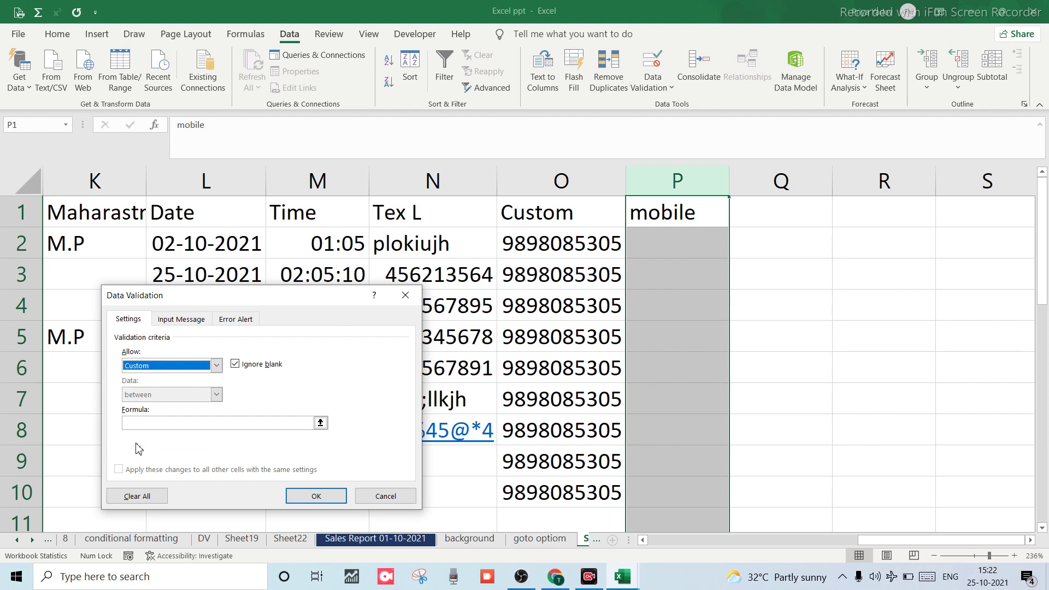
pyautogui.click(160, 422)
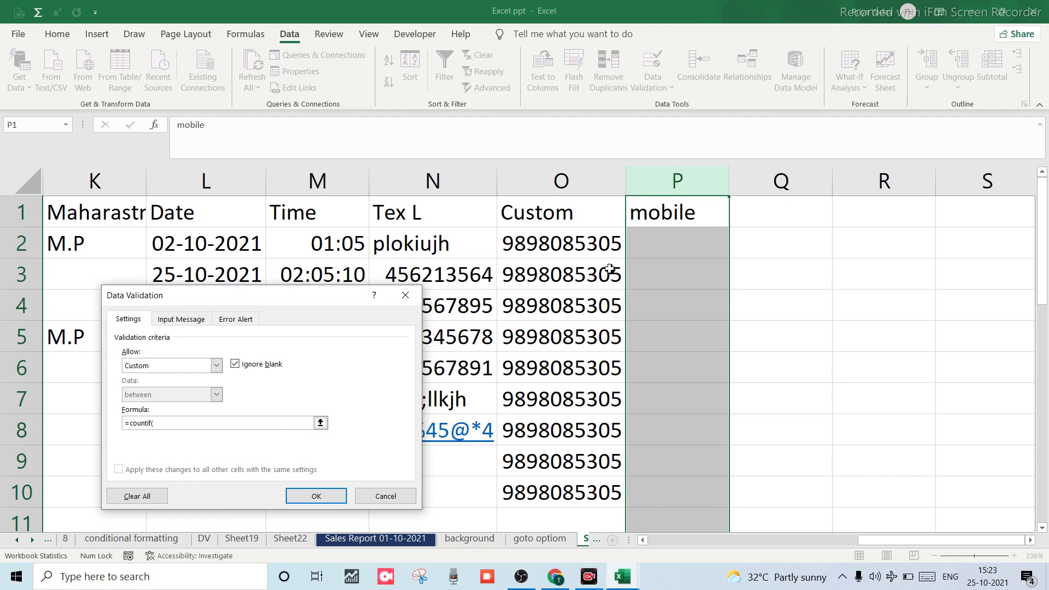
pyautogui.click(654, 181)
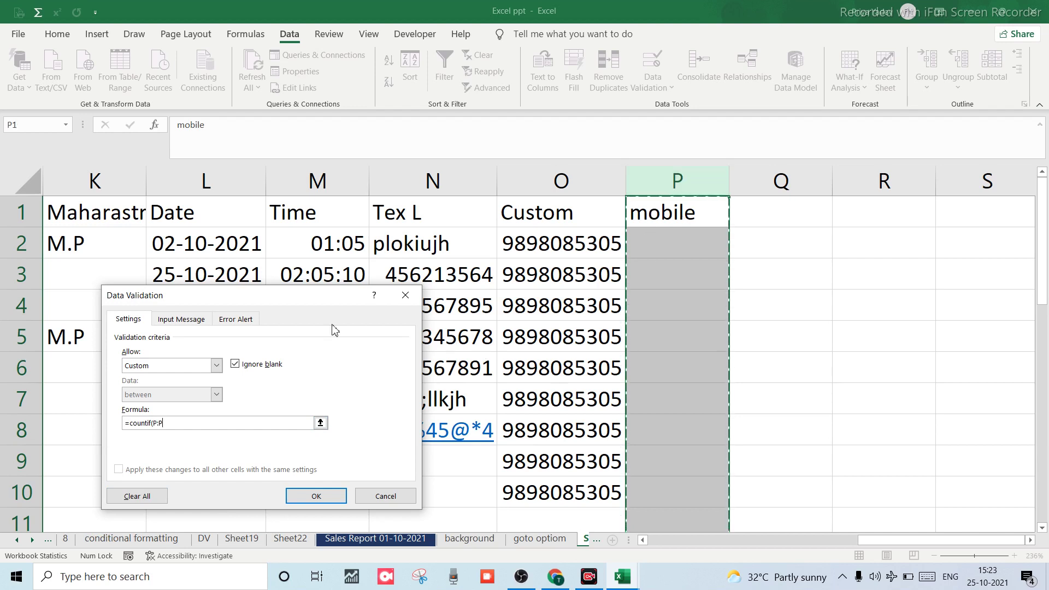
pyautogui.write(',')
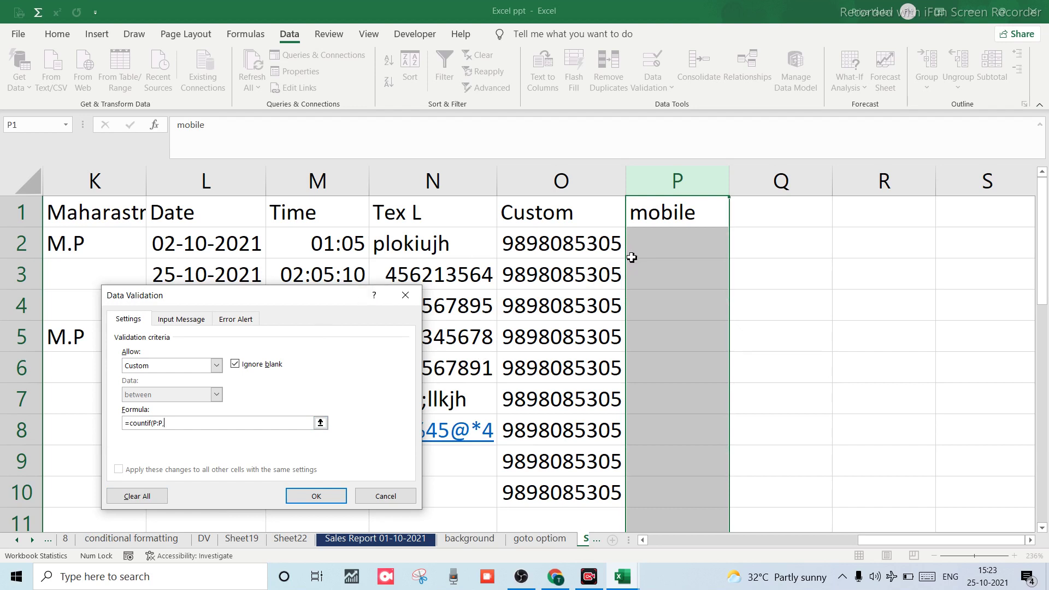
pyautogui.click(660, 215)
pyautogui.write(')=1')
pyautogui.click(334, 496)
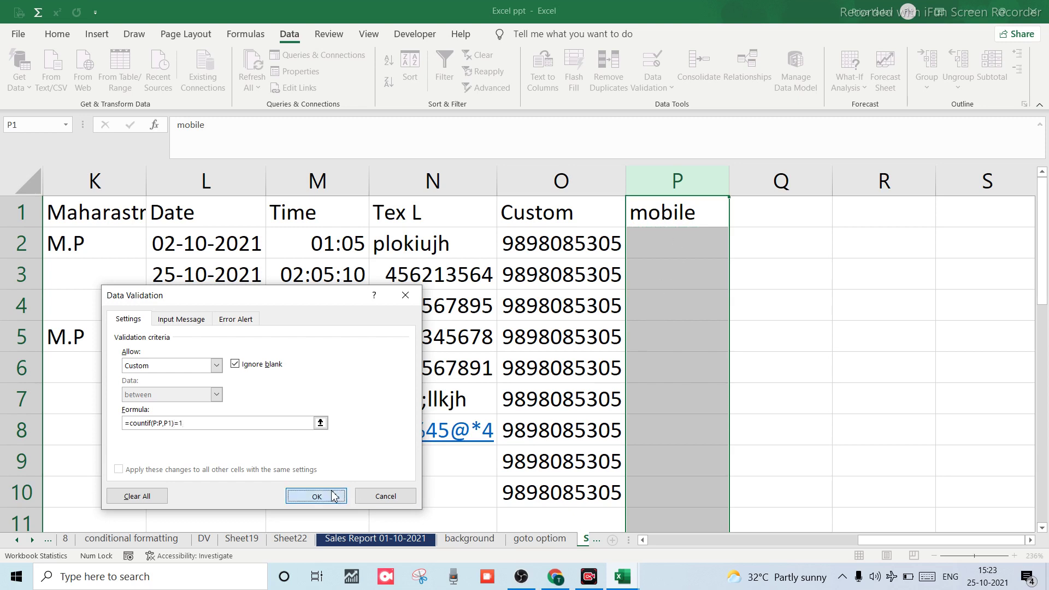
pyautogui.click(657, 254)
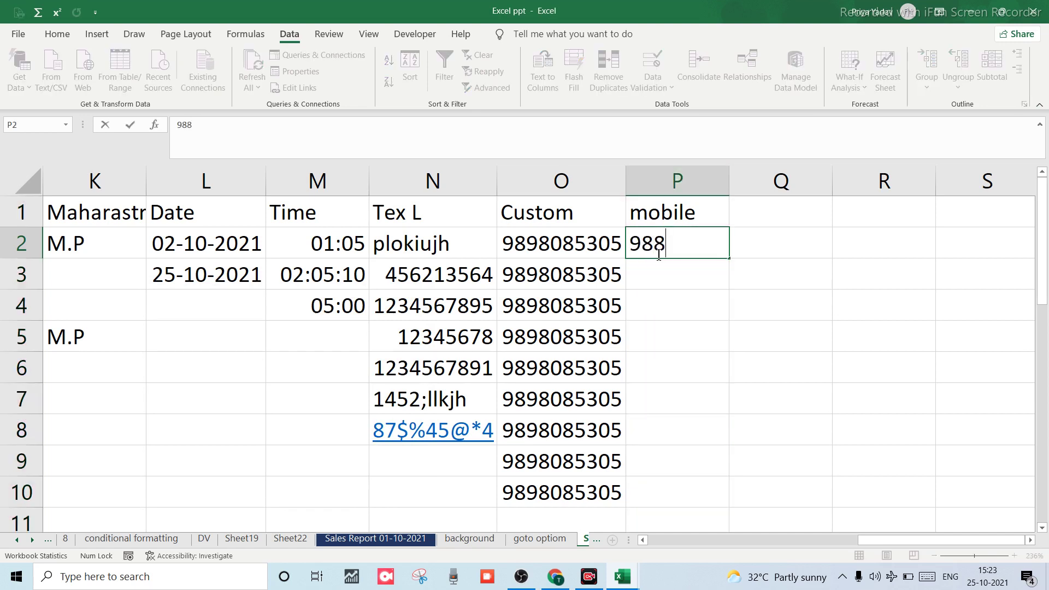
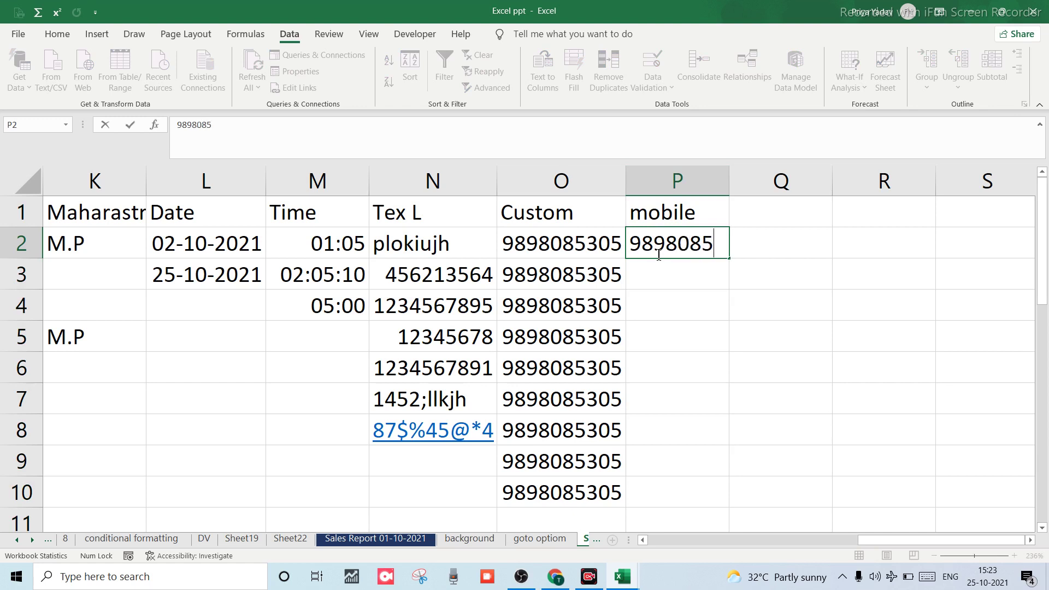
pyautogui.press('Return')
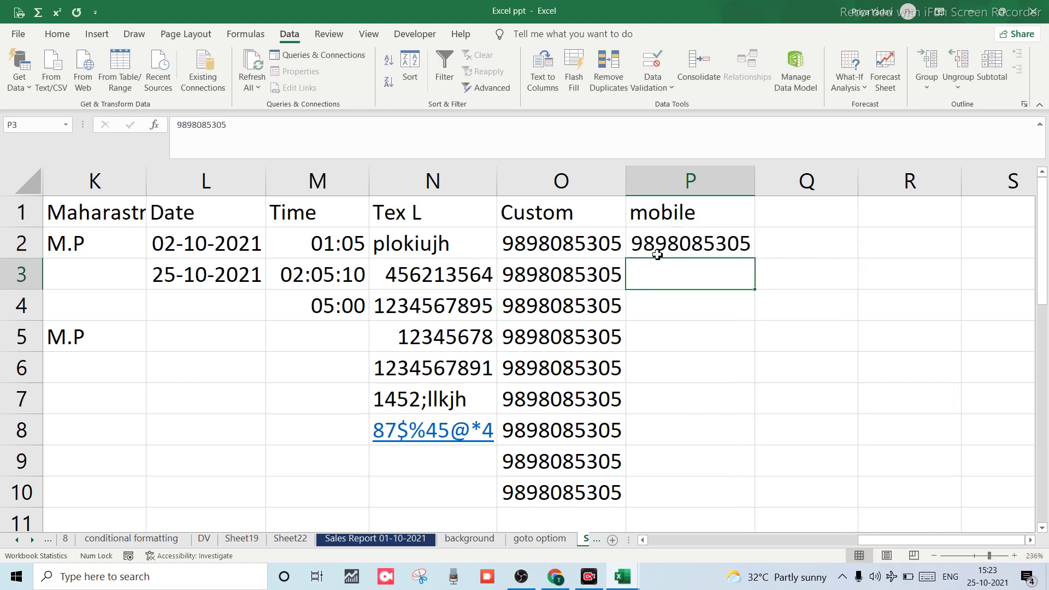
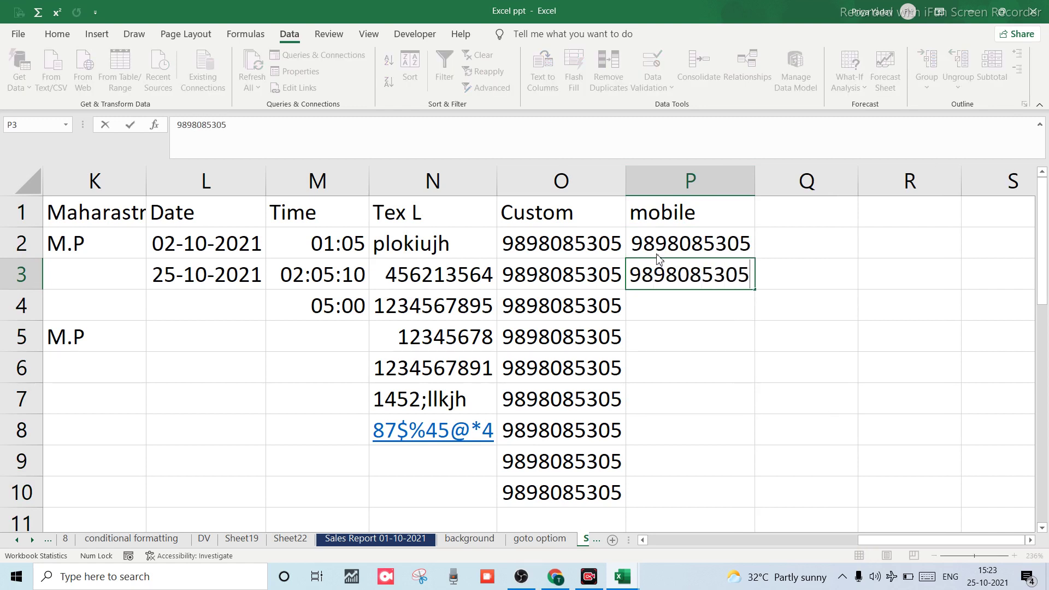
pyautogui.press('Return')
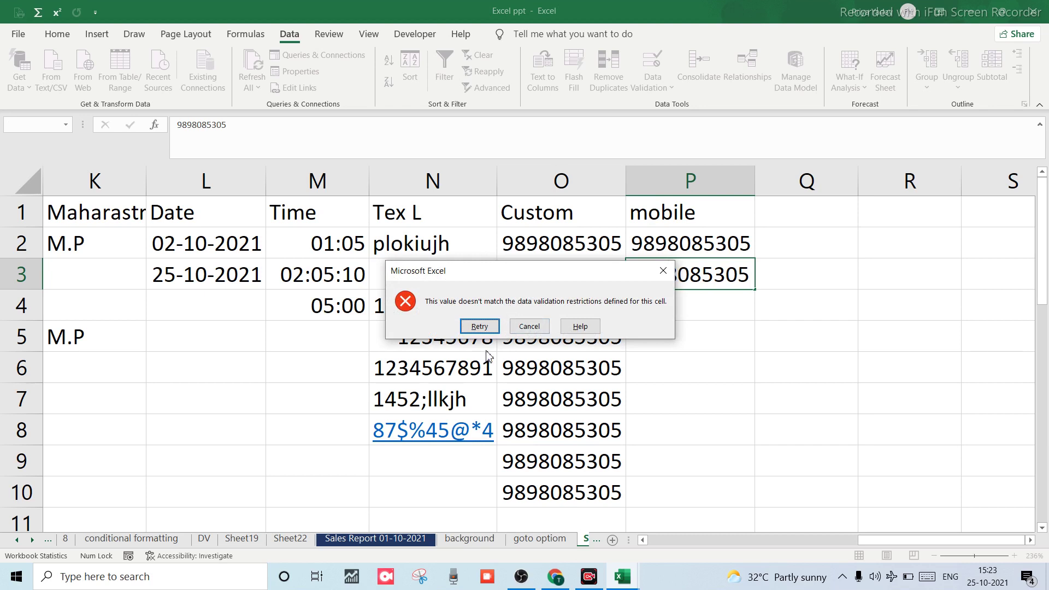
pyautogui.click(675, 272)
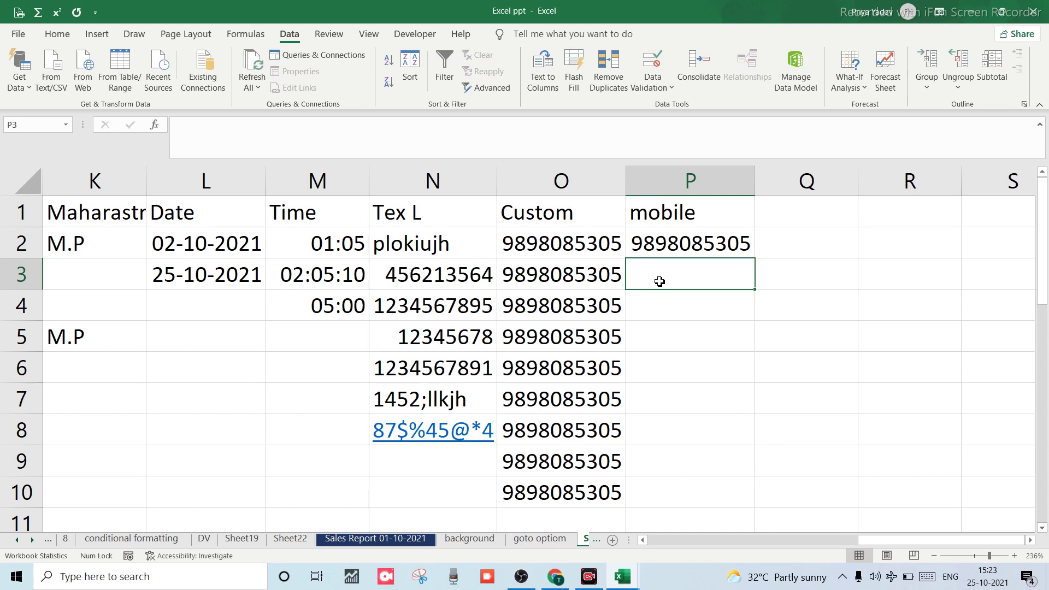
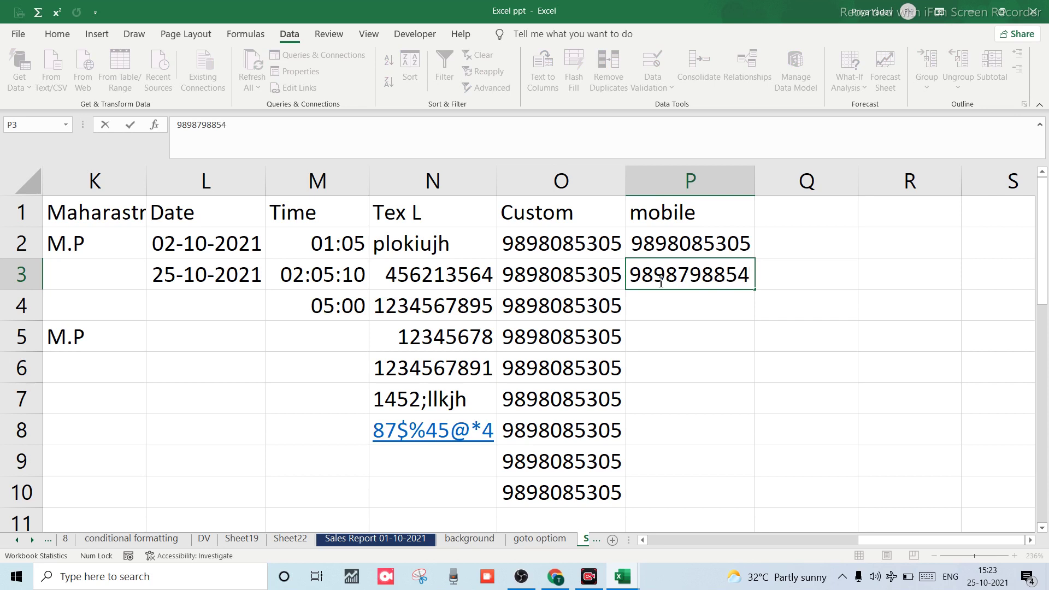
pyautogui.press('Return')
pyautogui.click(659, 281)
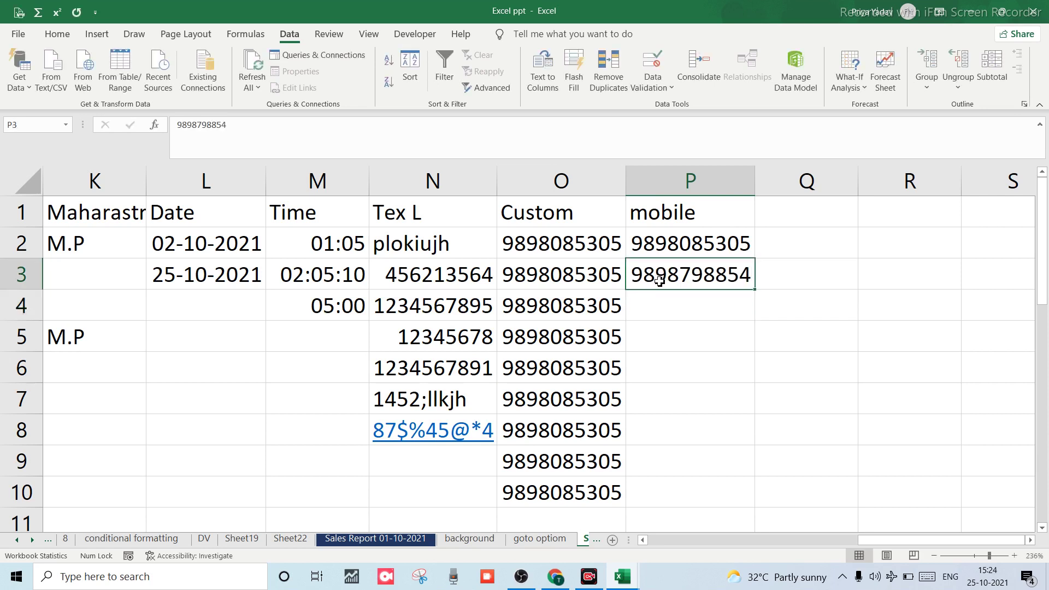
pyautogui.press('Return')
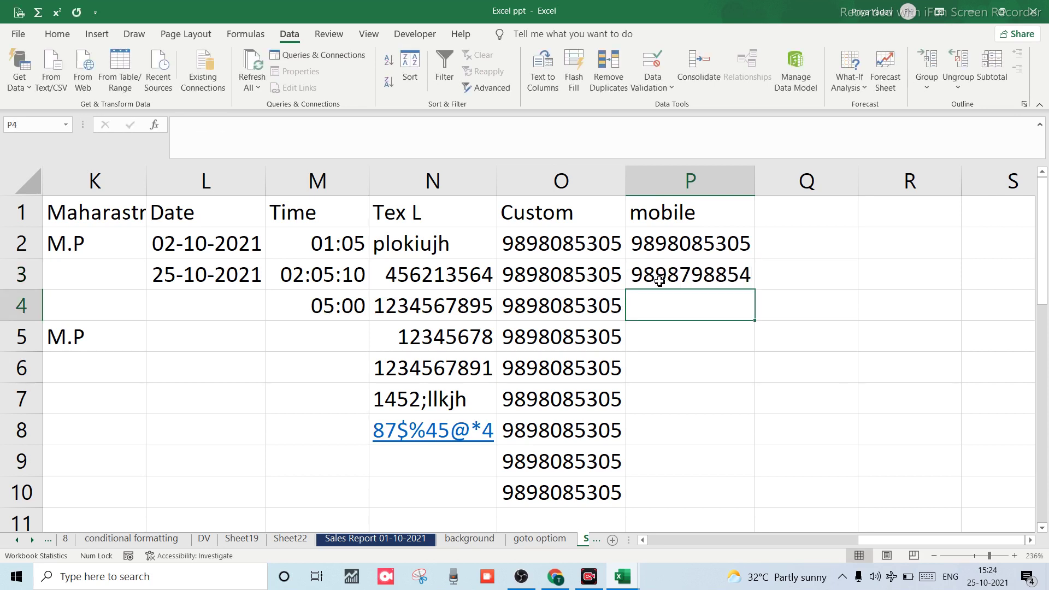
# Copy P3's number down into P4 with Ctrl+D and Ctrl+'.
pyautogui.hotkey('ctrl', 'd')
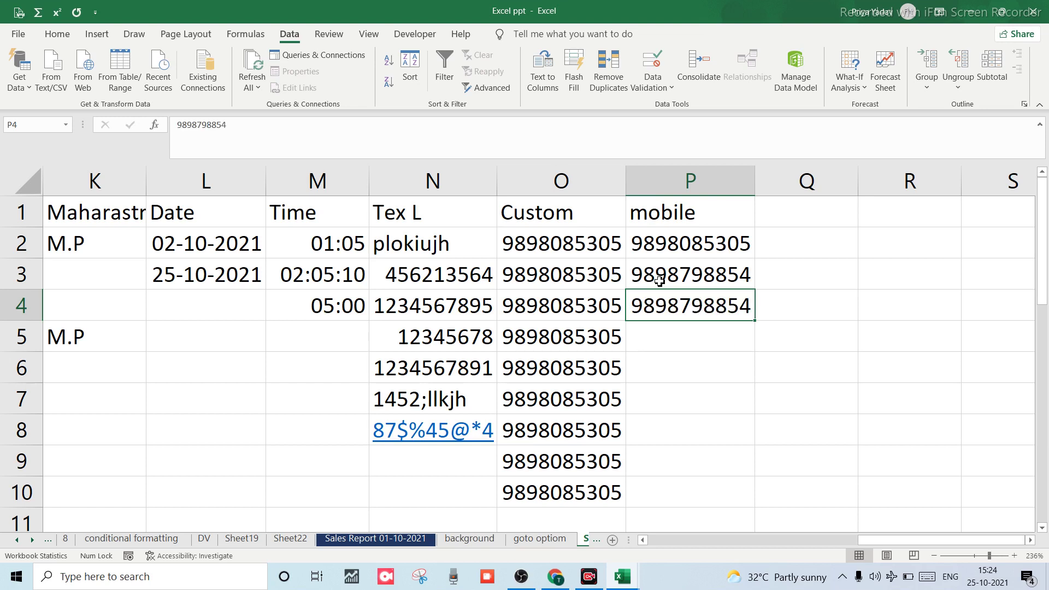
pyautogui.click(659, 282)
pyautogui.press('Return')
pyautogui.press('BackSpace')
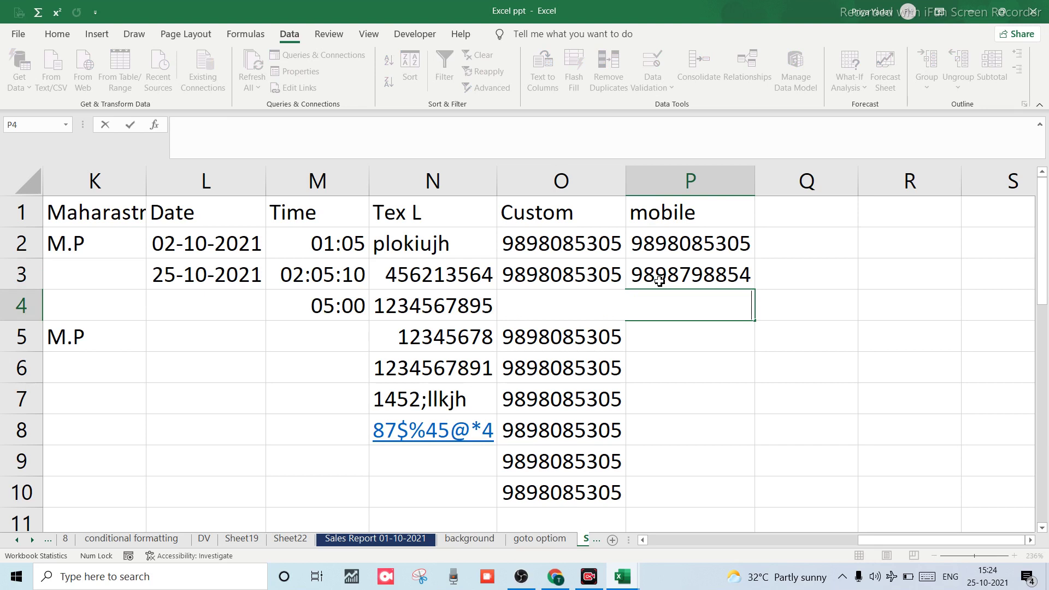
pyautogui.press('Return')
pyautogui.press('Up')
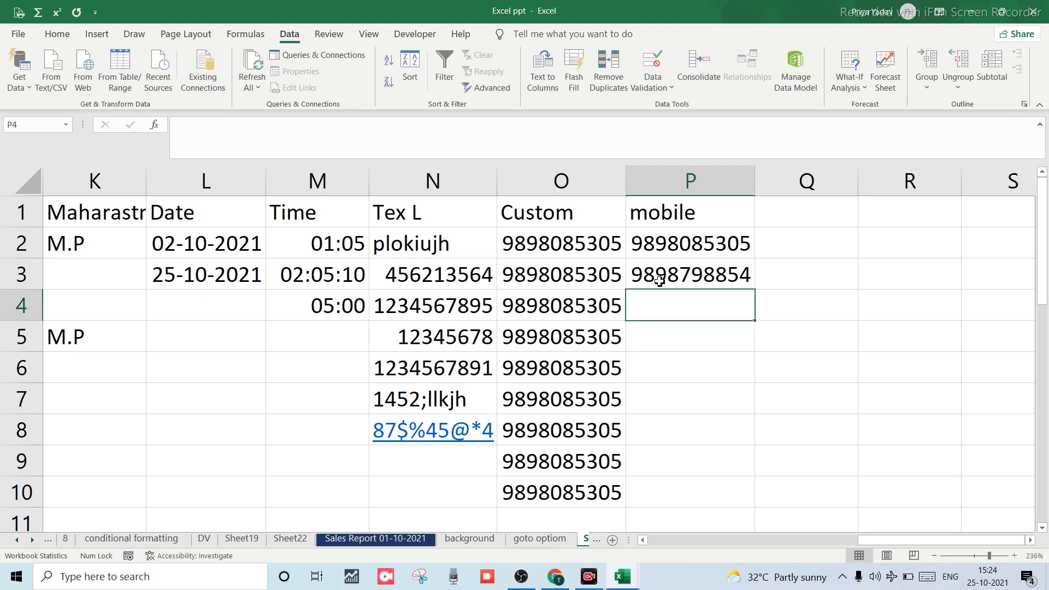
pyautogui.hotkey('ctrl', "'")
pyautogui.press('Return')
pyautogui.press('Up')
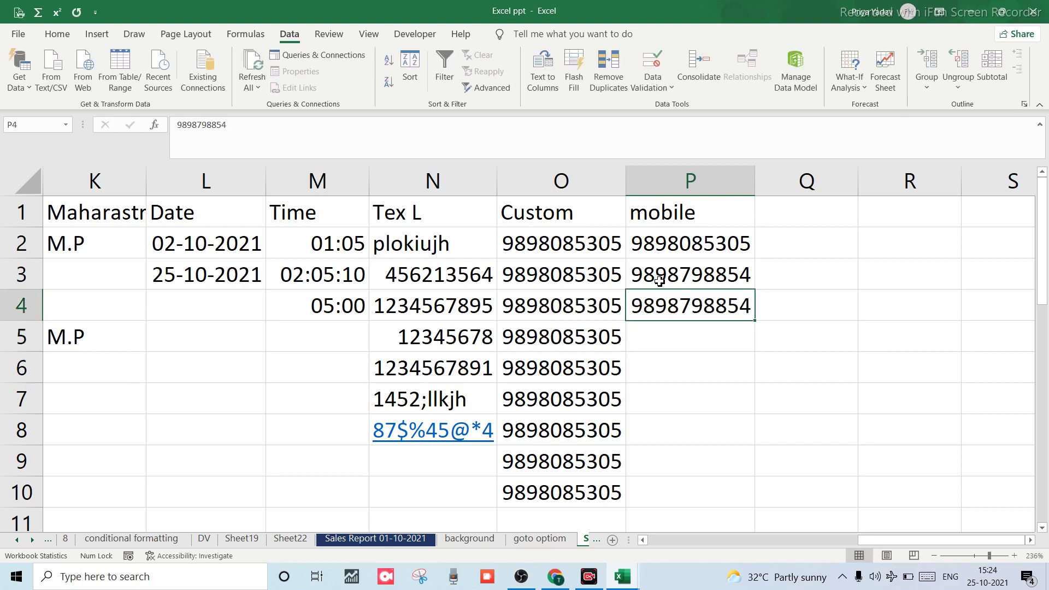
pyautogui.press('BackSpace')
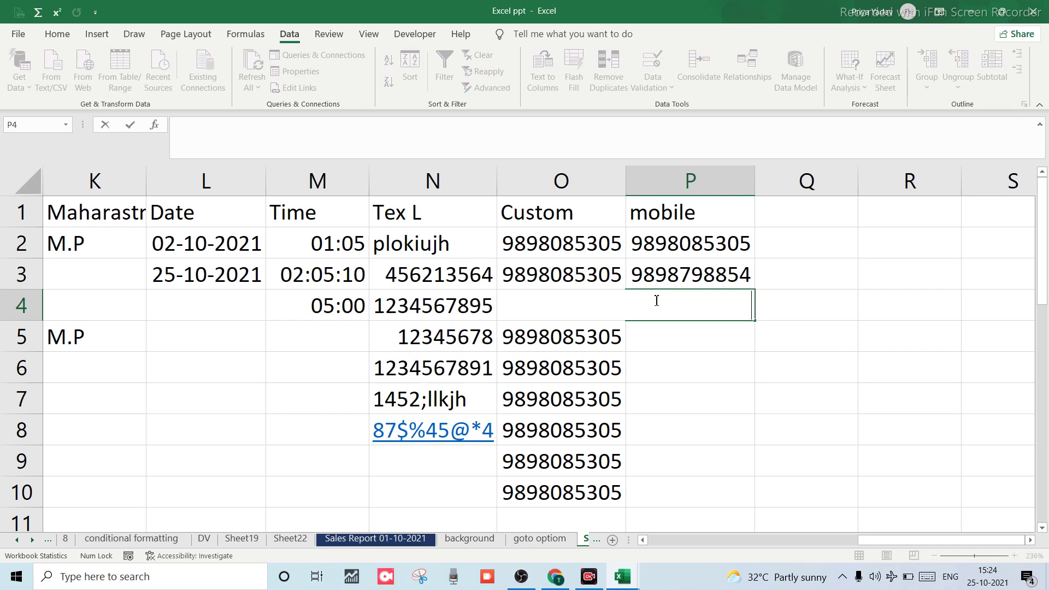
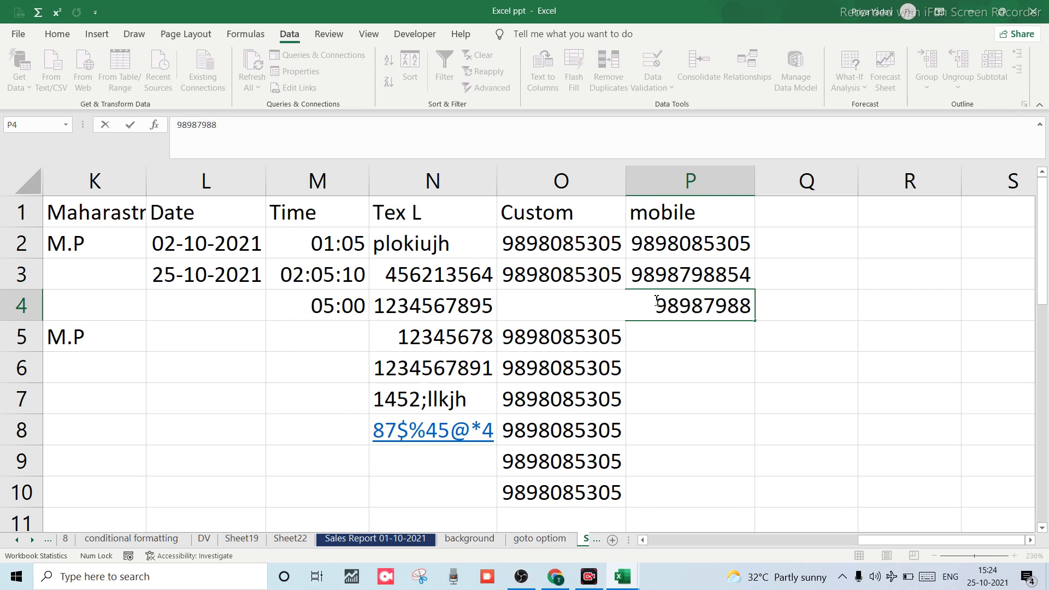
pyautogui.press('Return')
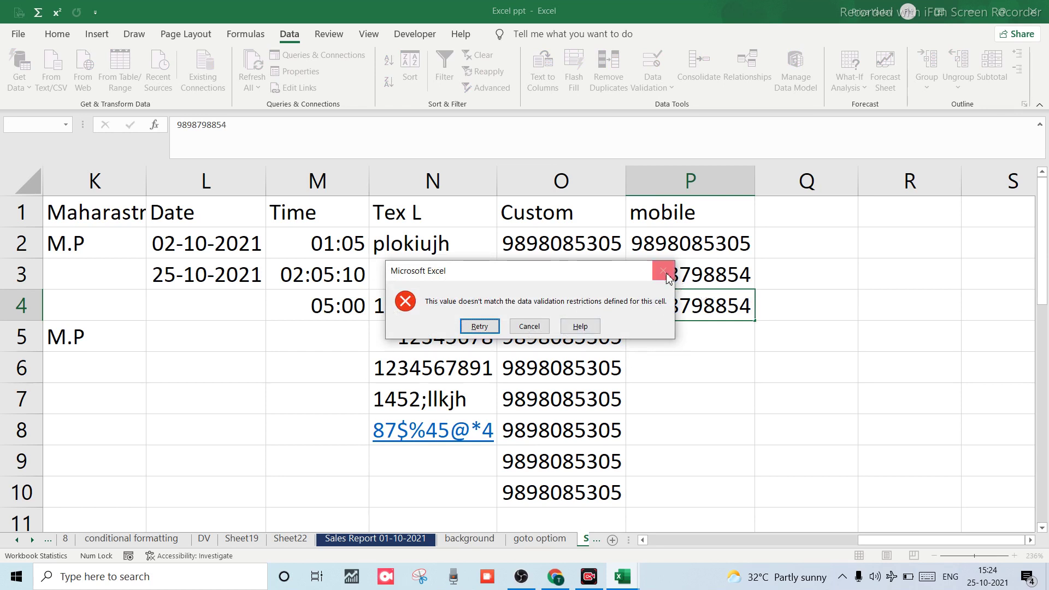
pyautogui.click(668, 278)
pyautogui.click(649, 331)
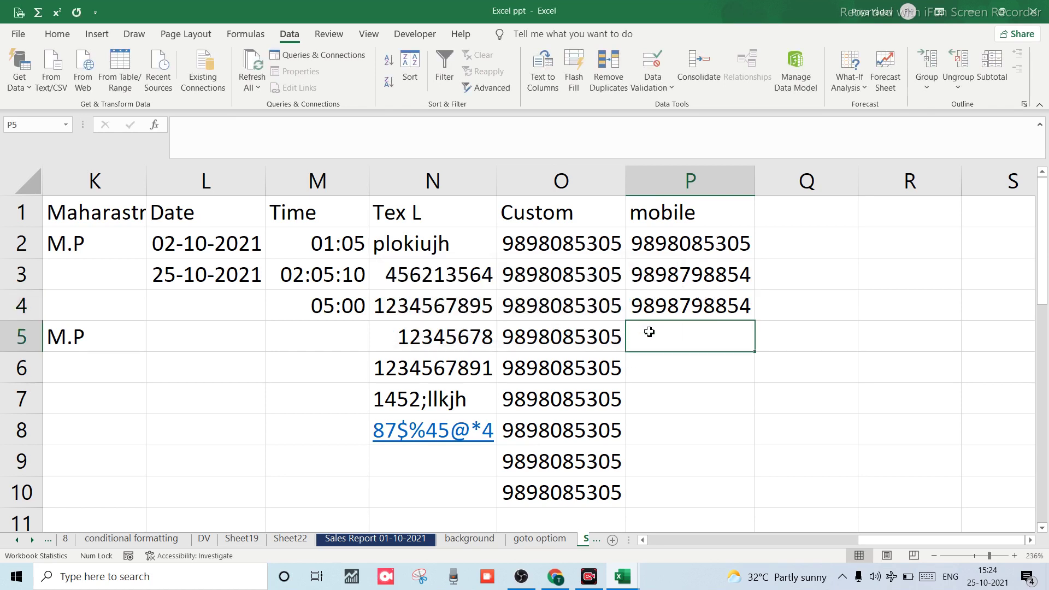
# Fill P5, P6 and P7 from the cell above with Ctrl+D, then check the values.
pyautogui.hotkey('ctrl', 'd')
pyautogui.click(657, 371)
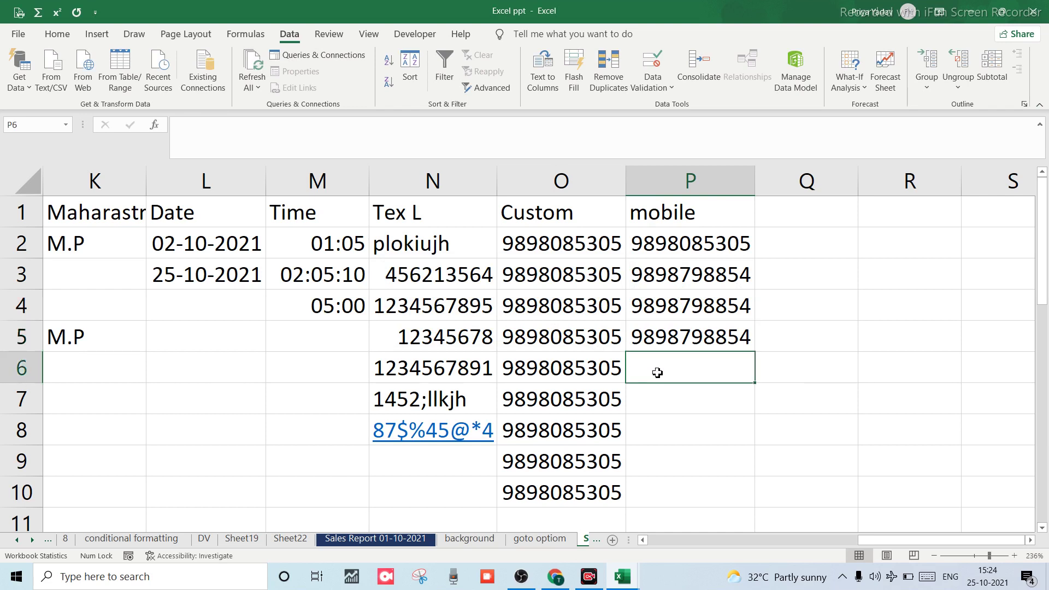
pyautogui.hotkey('ctrl', 'd')
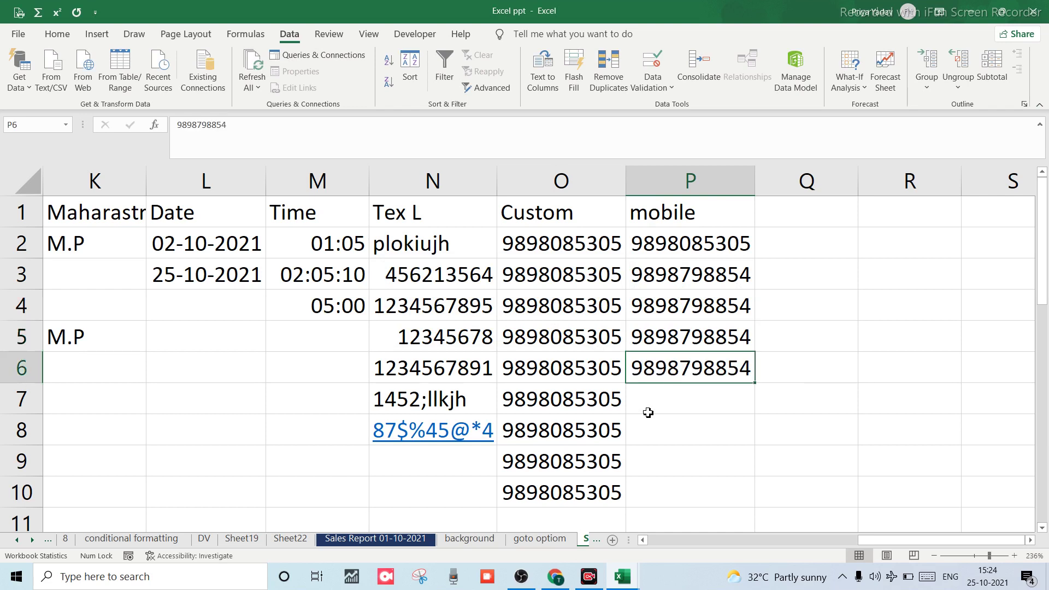
pyautogui.click(650, 407)
pyautogui.hotkey('ctrl', 'd')
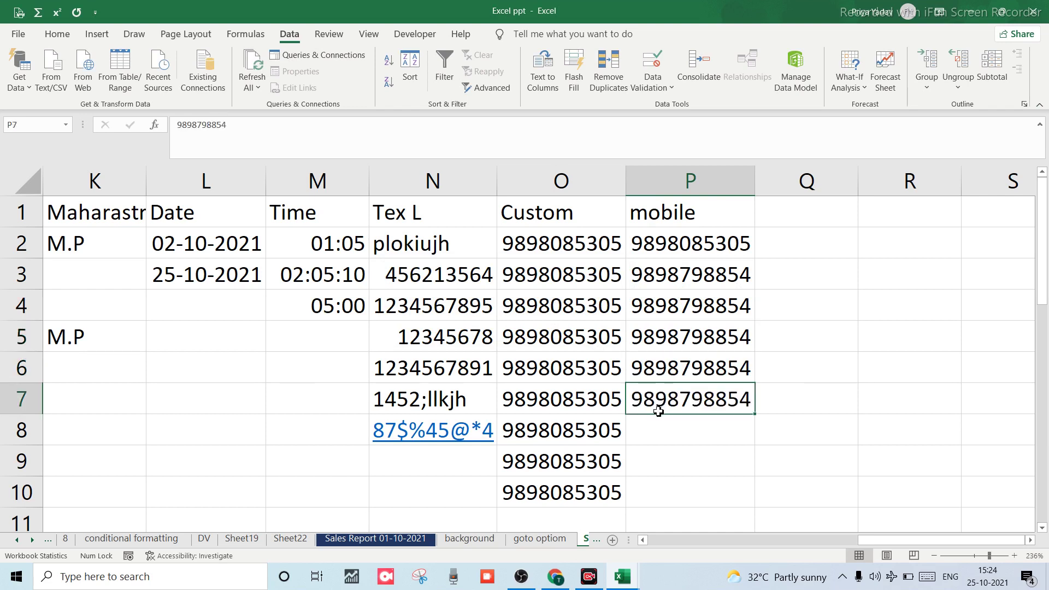
pyautogui.click(673, 357)
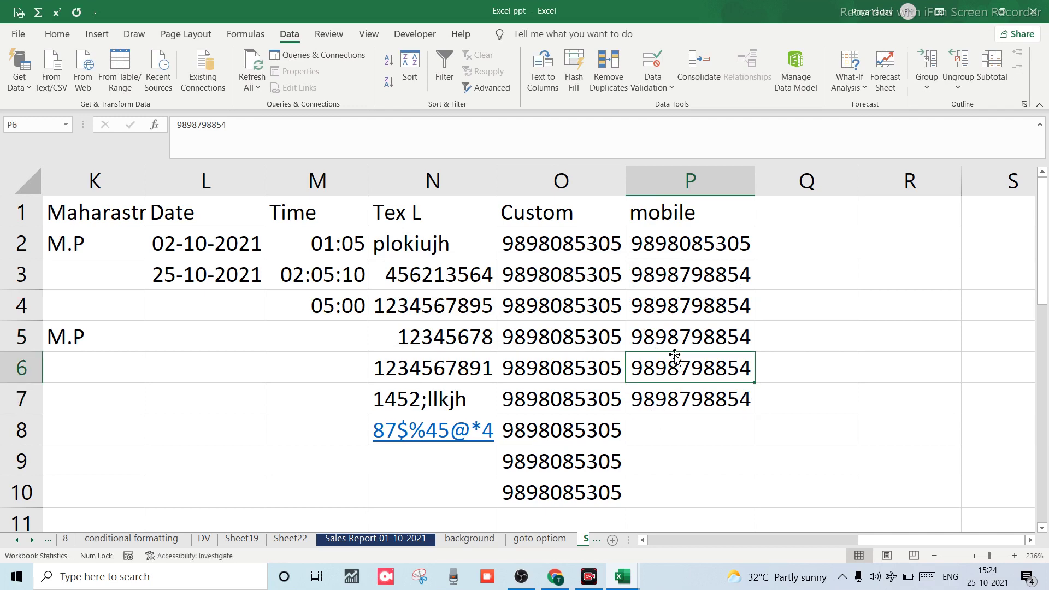
pyautogui.click(657, 281)
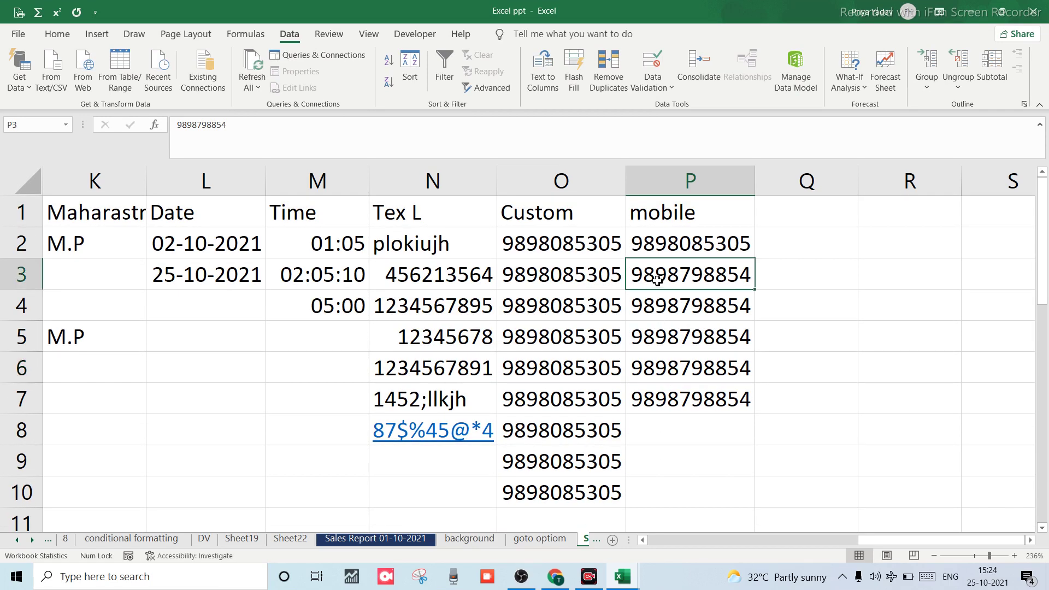
pyautogui.click(706, 370)
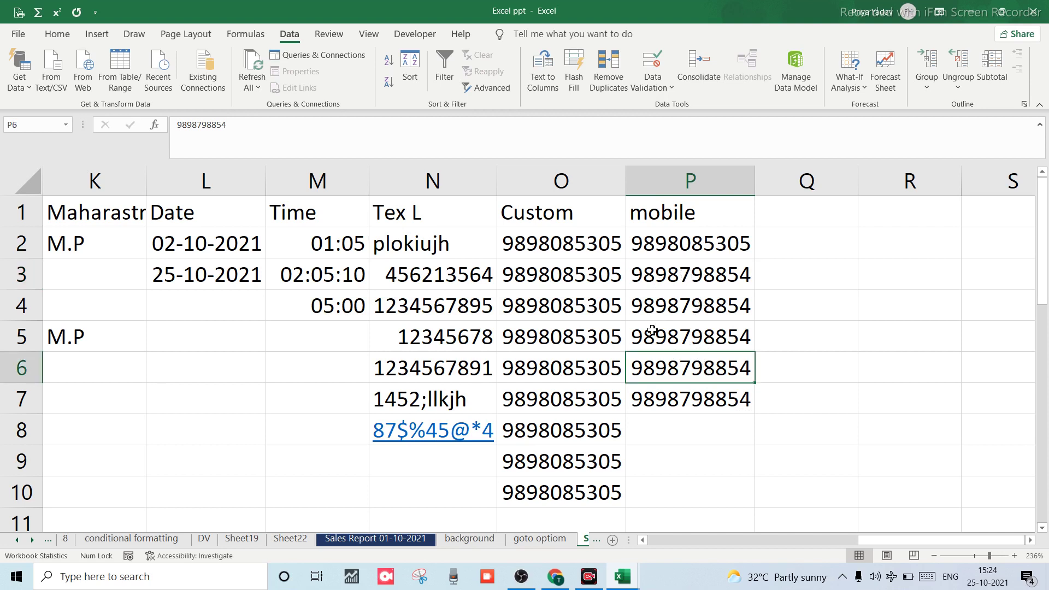
pyautogui.press('Down')
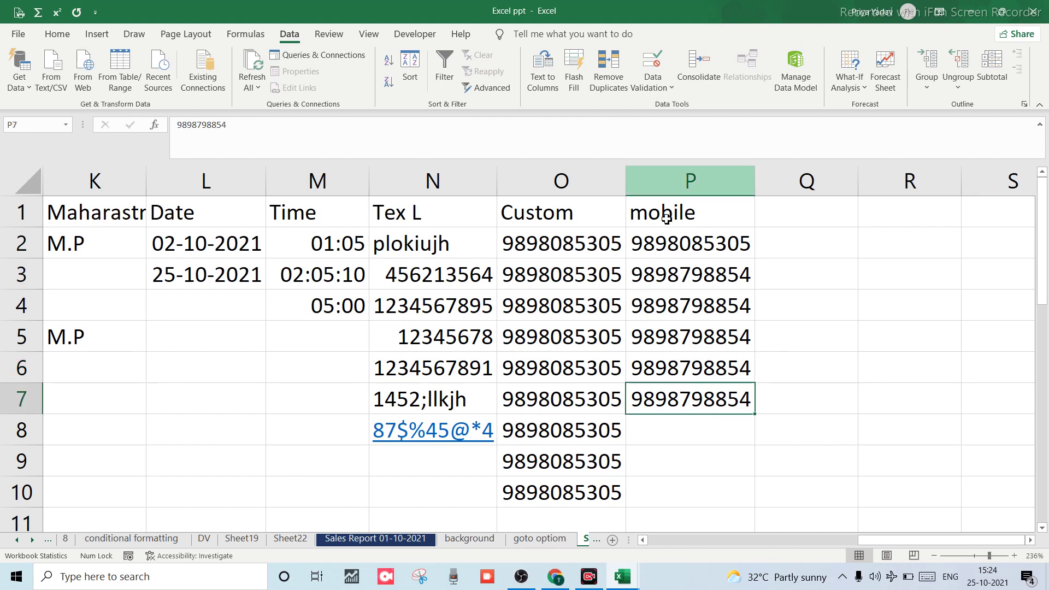
pyautogui.click(671, 192)
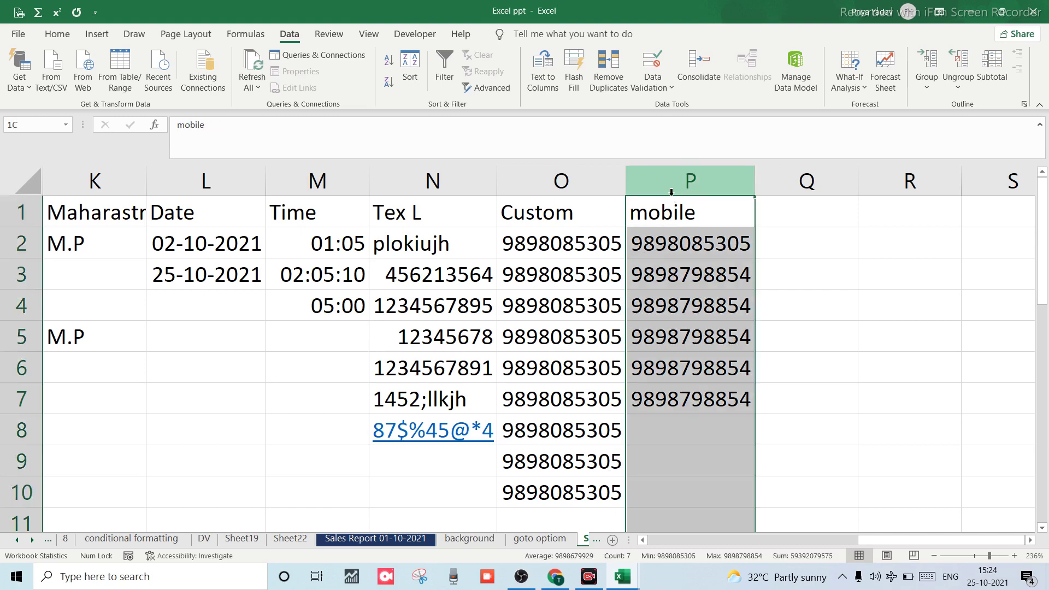
# Clear All data validation from column P.
pyautogui.click(657, 246)
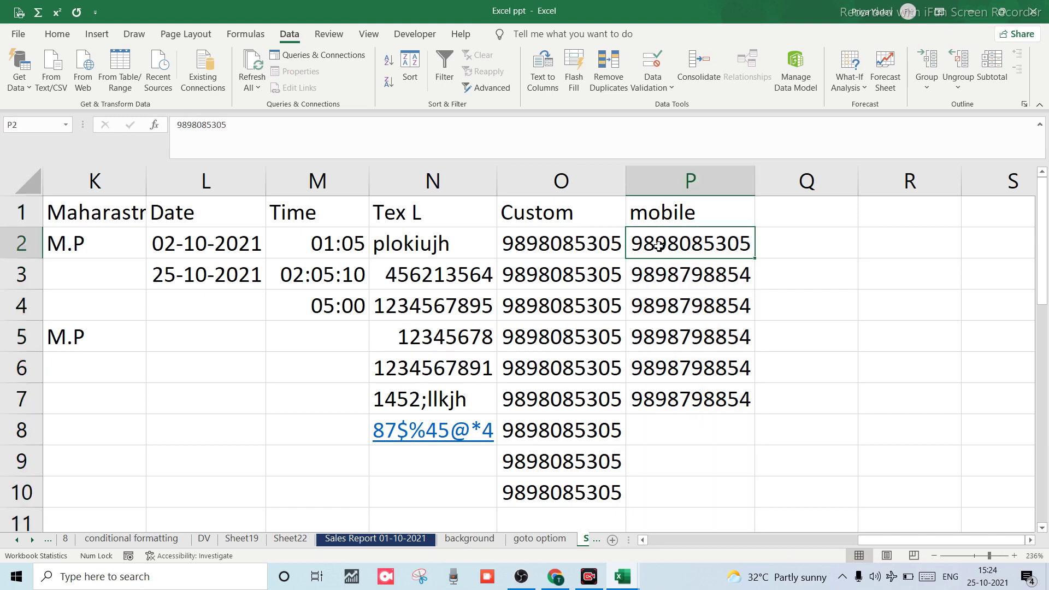
pyautogui.click(669, 183)
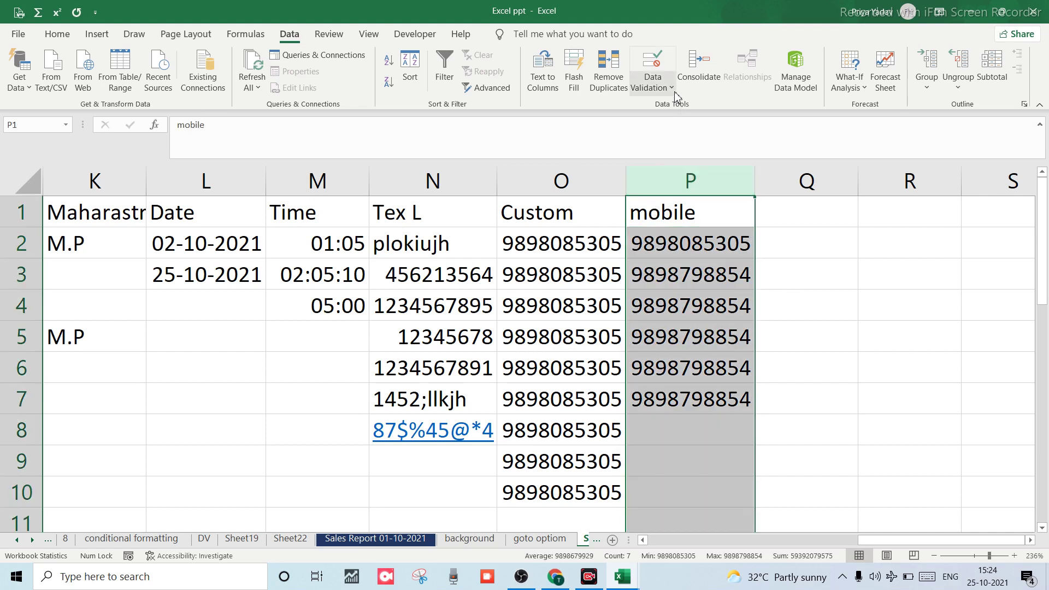
pyautogui.click(644, 82)
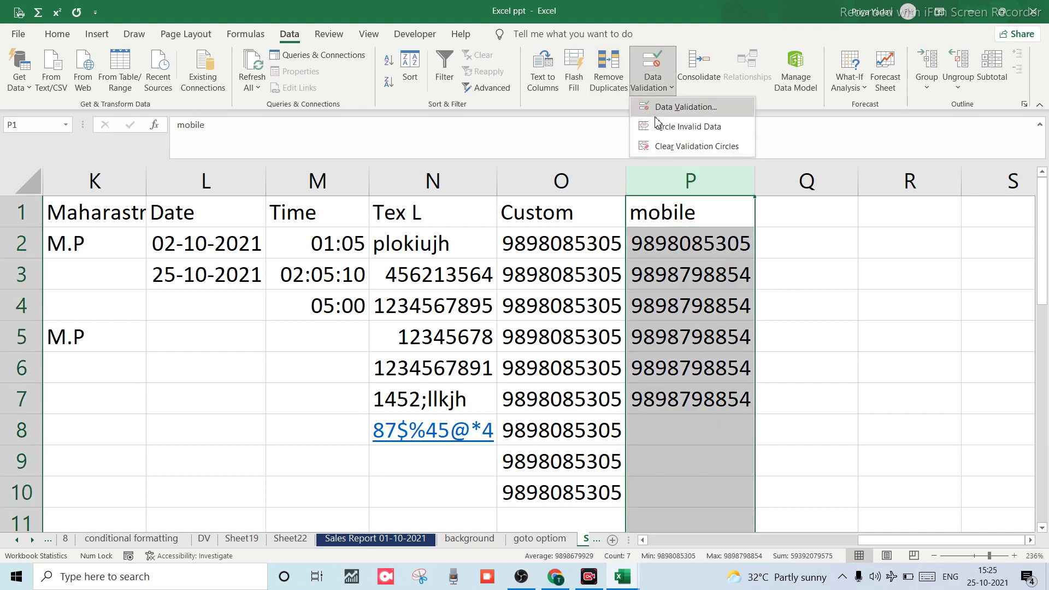
pyautogui.click(653, 112)
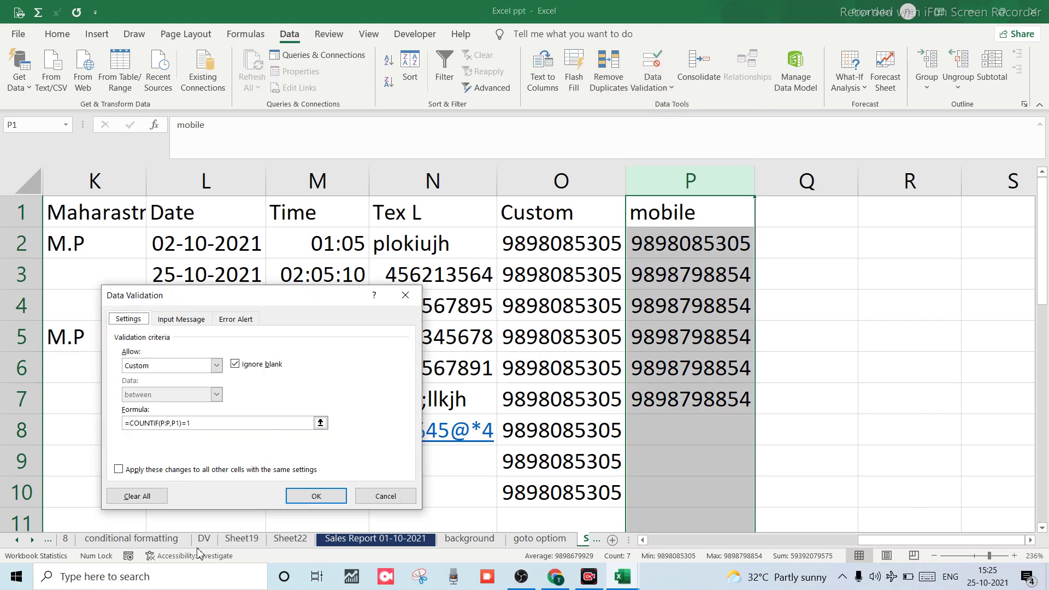
pyautogui.click(139, 496)
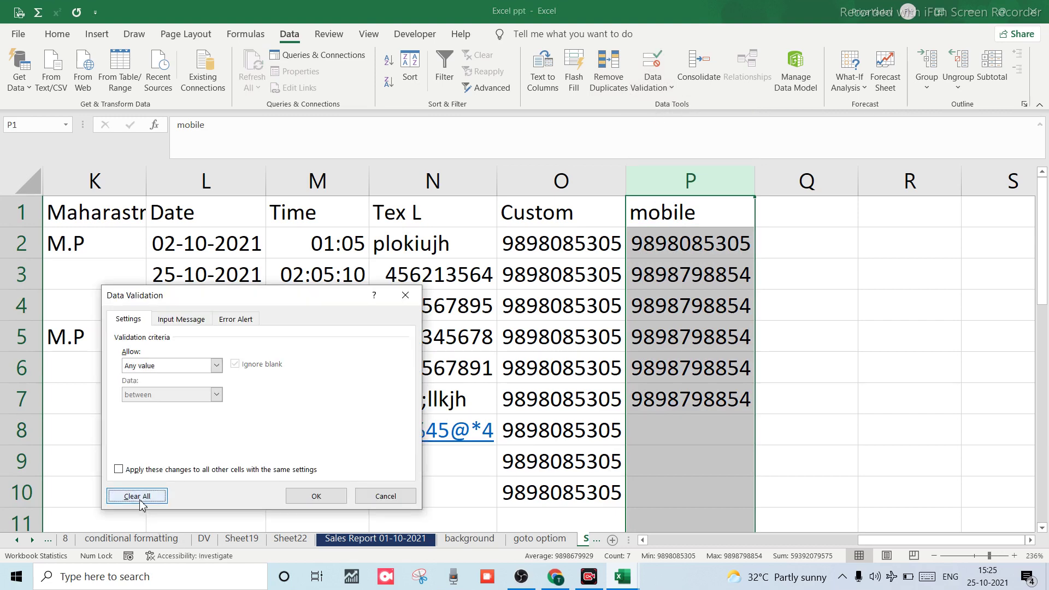
pyautogui.click(310, 496)
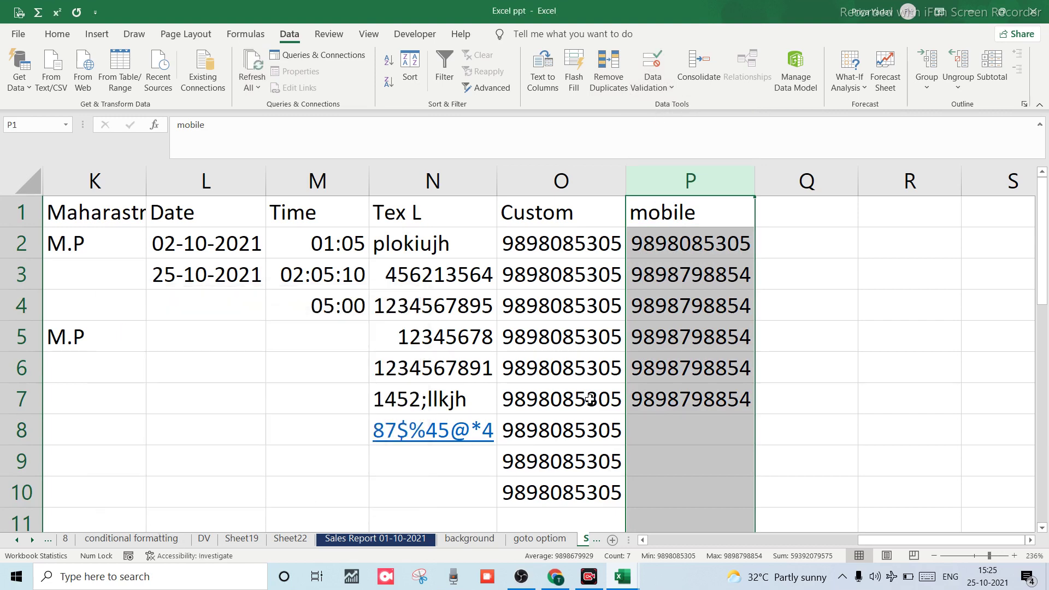
# Overwrite P5 with 8888888.
pyautogui.click(643, 344)
pyautogui.write('8888888')
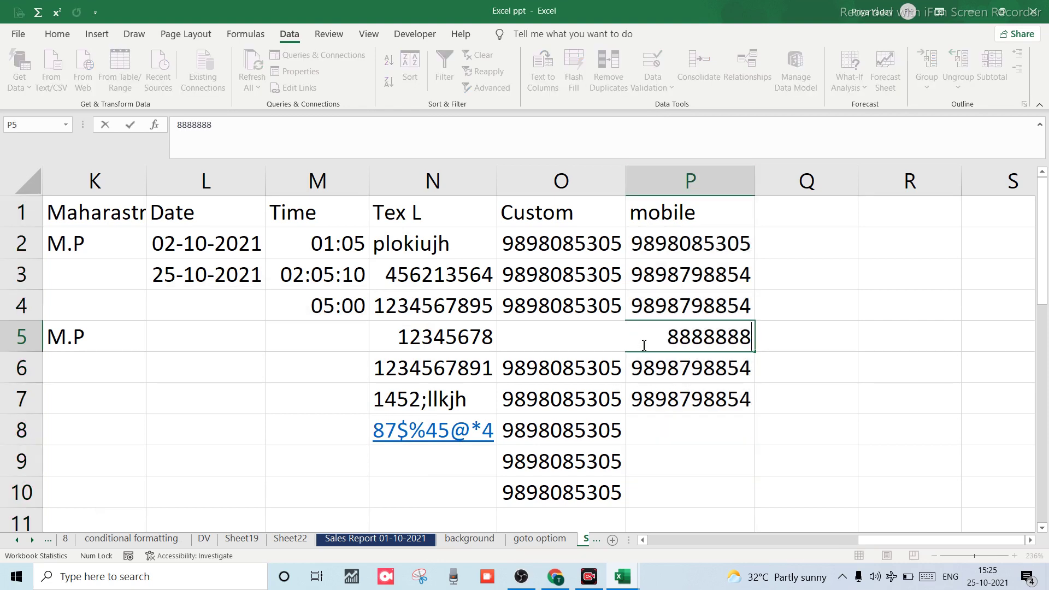
pyautogui.press('Return')
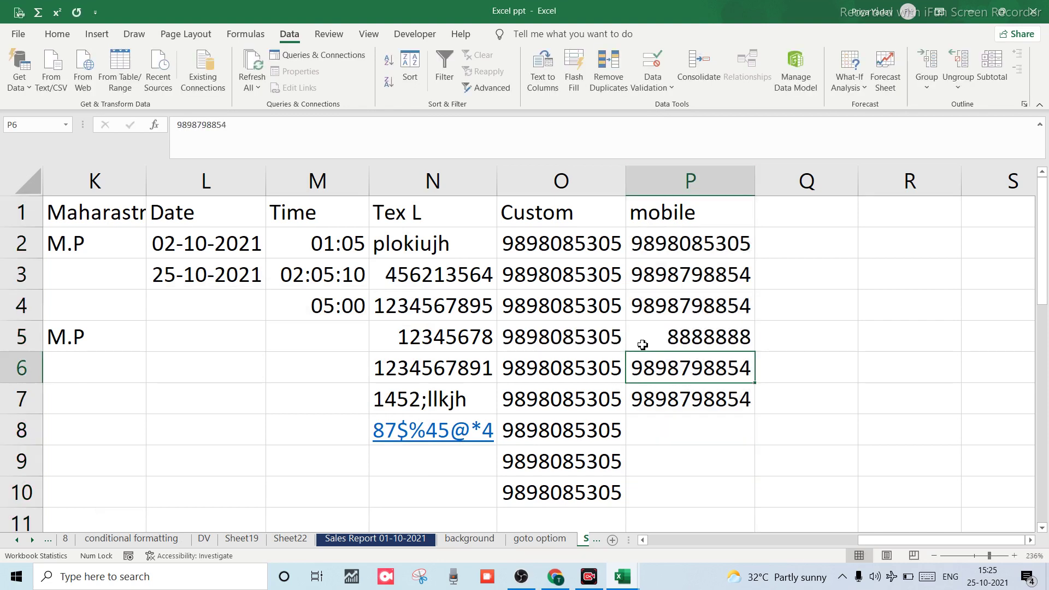
pyautogui.click(674, 447)
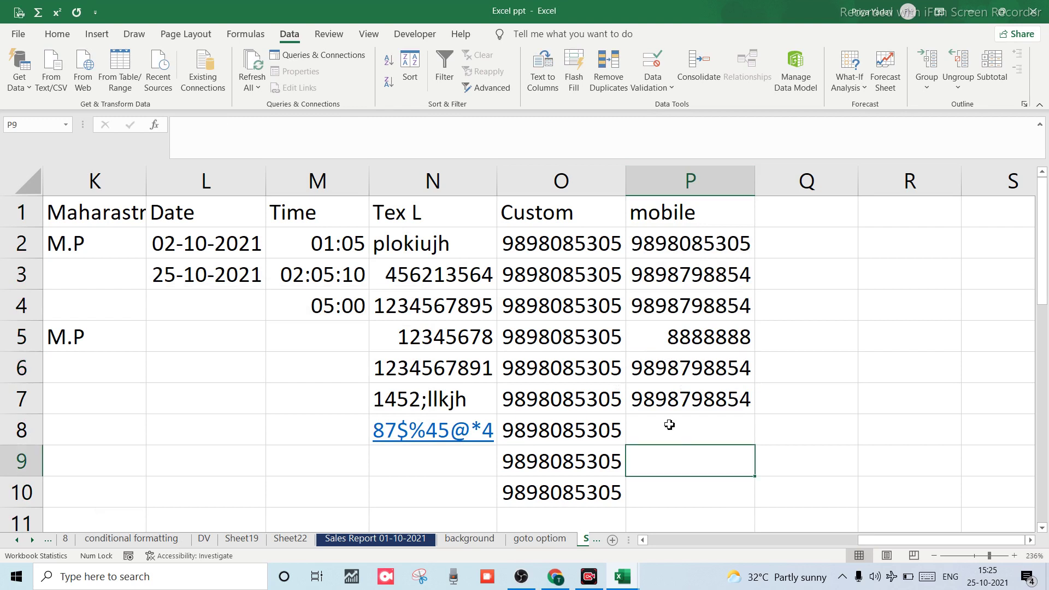
pyautogui.click(664, 269)
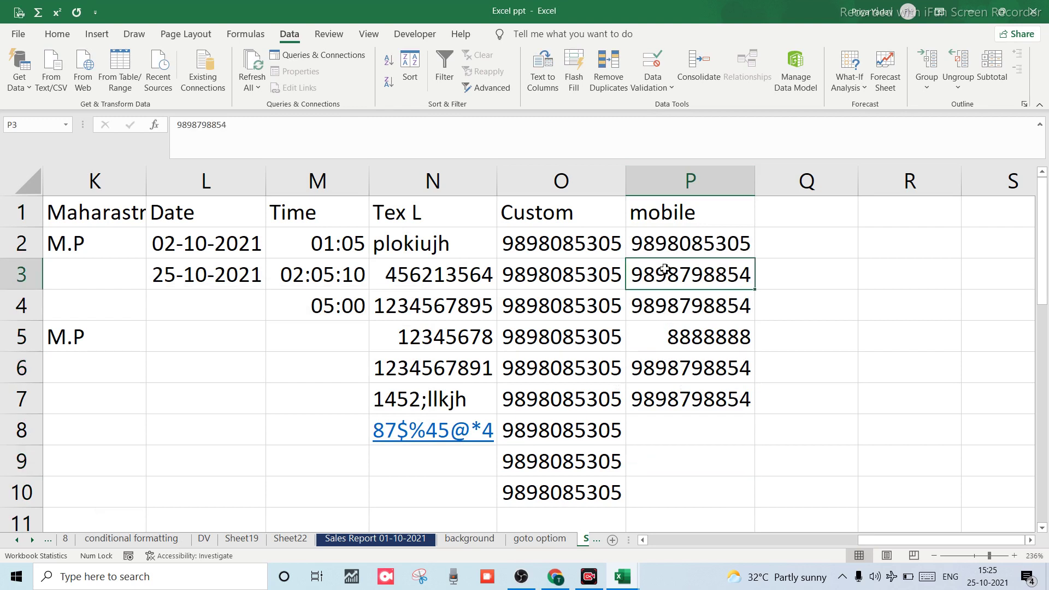
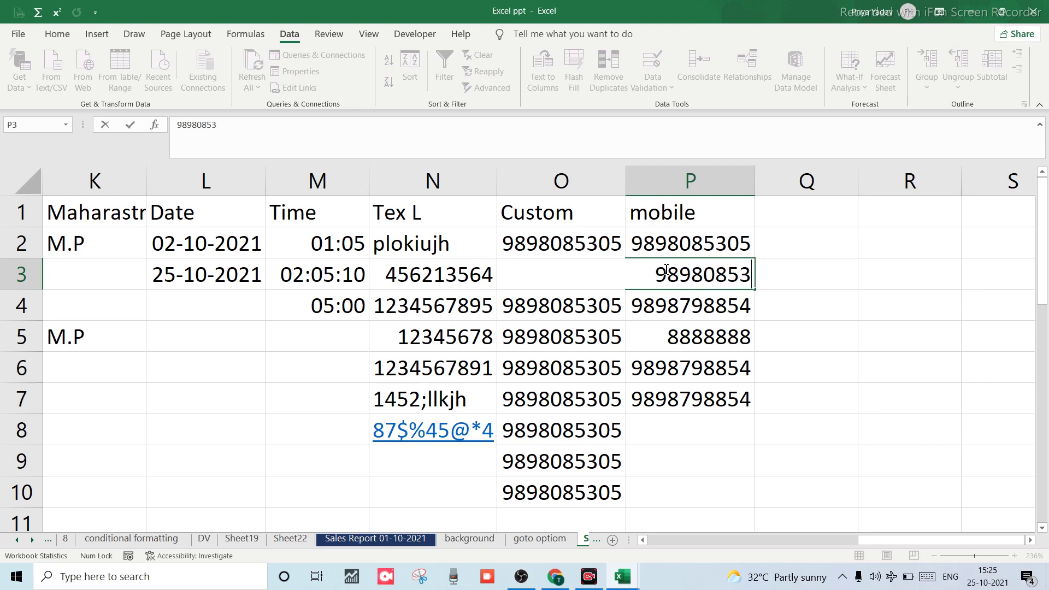
pyautogui.press('Return')
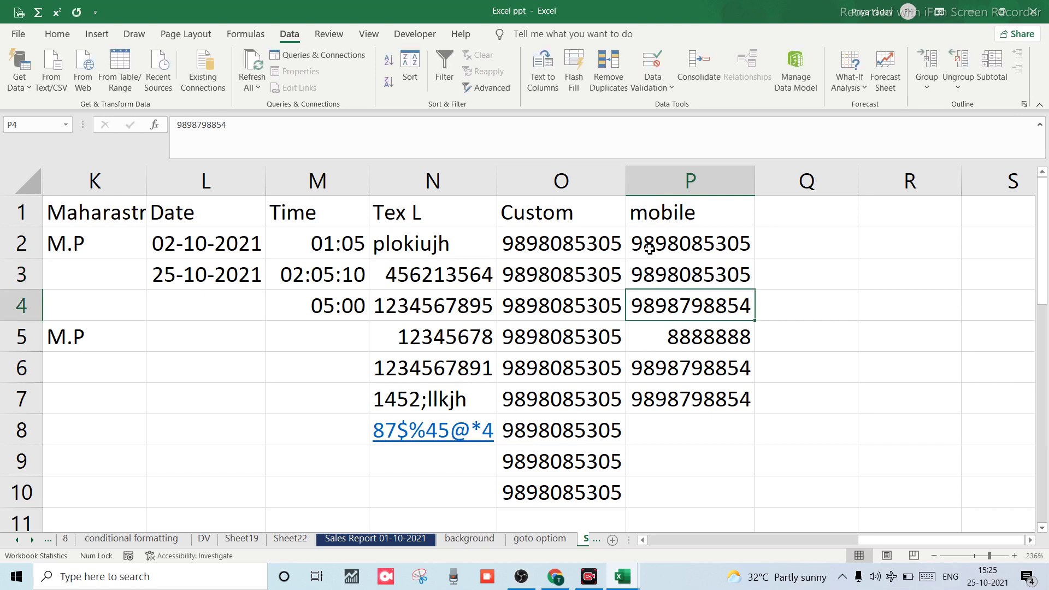
# Delete the numbers in P2 through P7, then select column P.
pyautogui.click(647, 244)
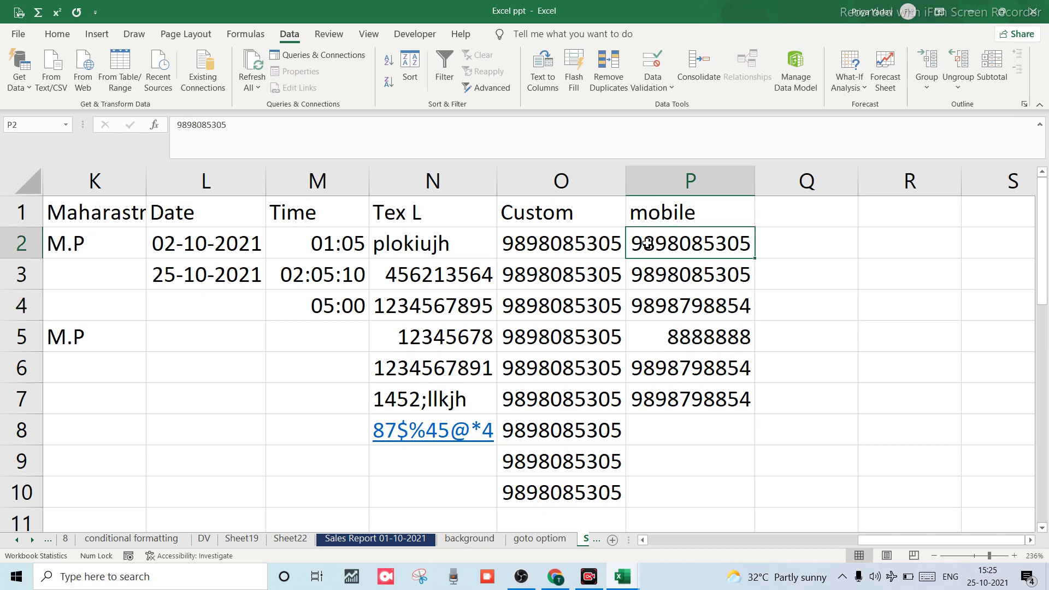
pyautogui.hotkey('shift', 'Down')
pyautogui.hotkey('shift', 'Down')
pyautogui.hotkey('shift', 'Down')
pyautogui.hotkey('shift', 'Down')
pyautogui.hotkey('shift', 'Down')
pyautogui.hotkey('shift', 'Down')
pyautogui.press('BackSpace')
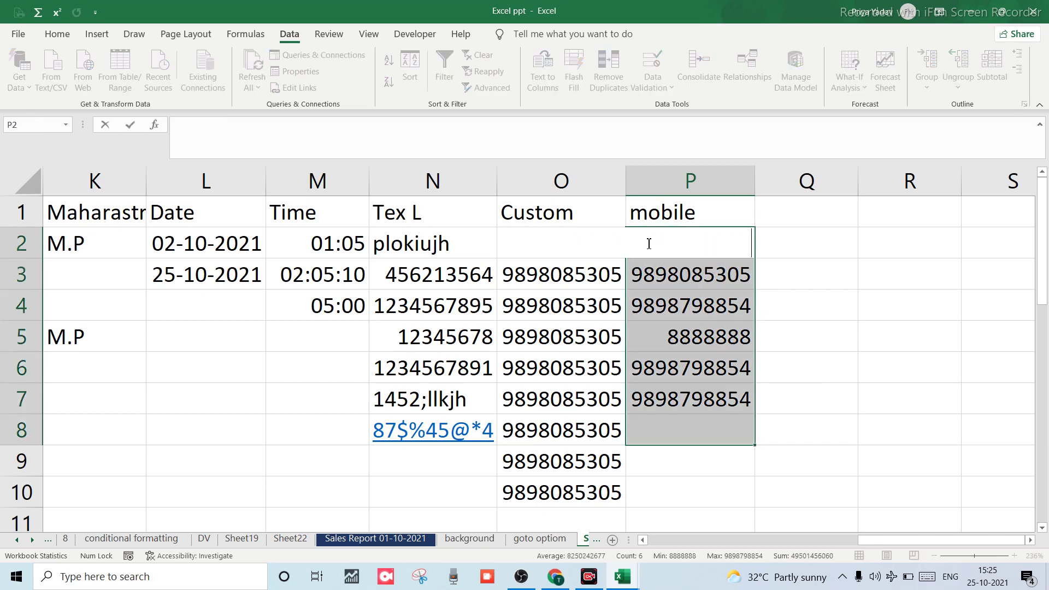
pyautogui.press('Down')
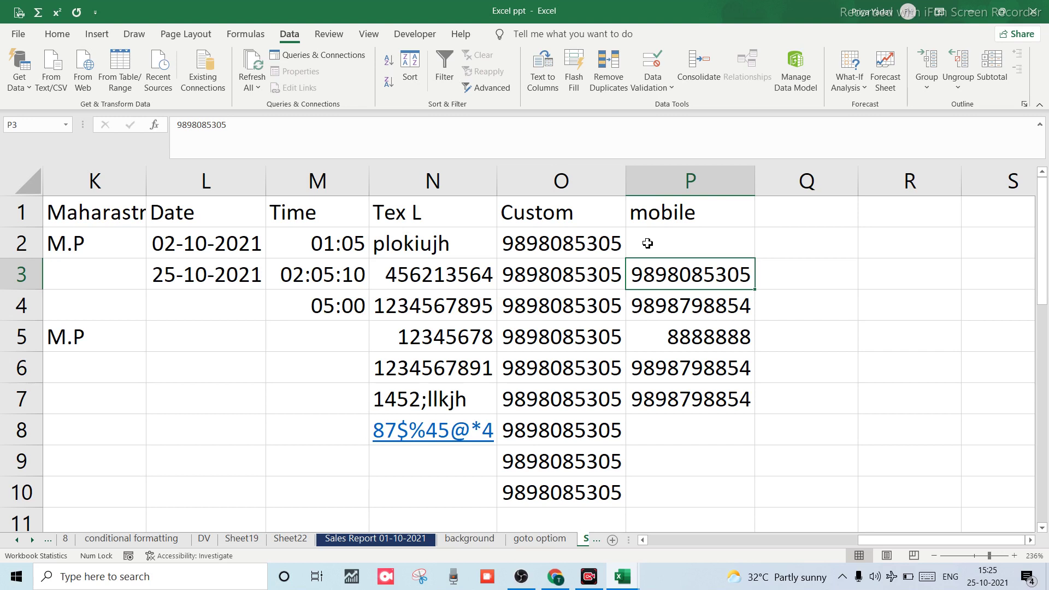
pyautogui.hotkey('shift', 'Down')
pyautogui.hotkey('shift', 'Down')
pyautogui.hotkey('shift', 'Down')
pyautogui.hotkey('shift', 'Down')
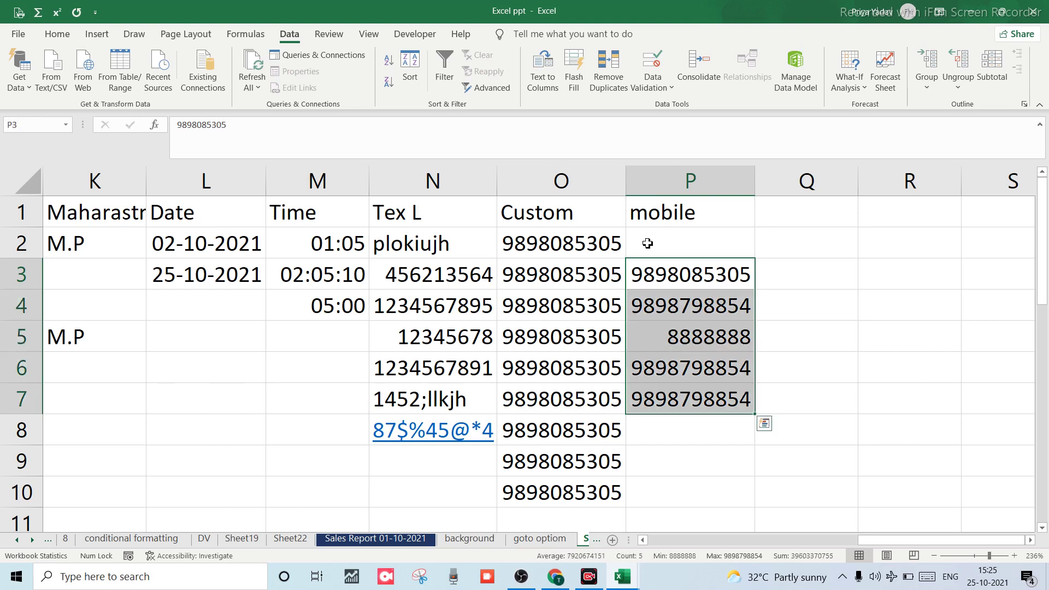
pyautogui.press('Delete')
pyautogui.click(668, 231)
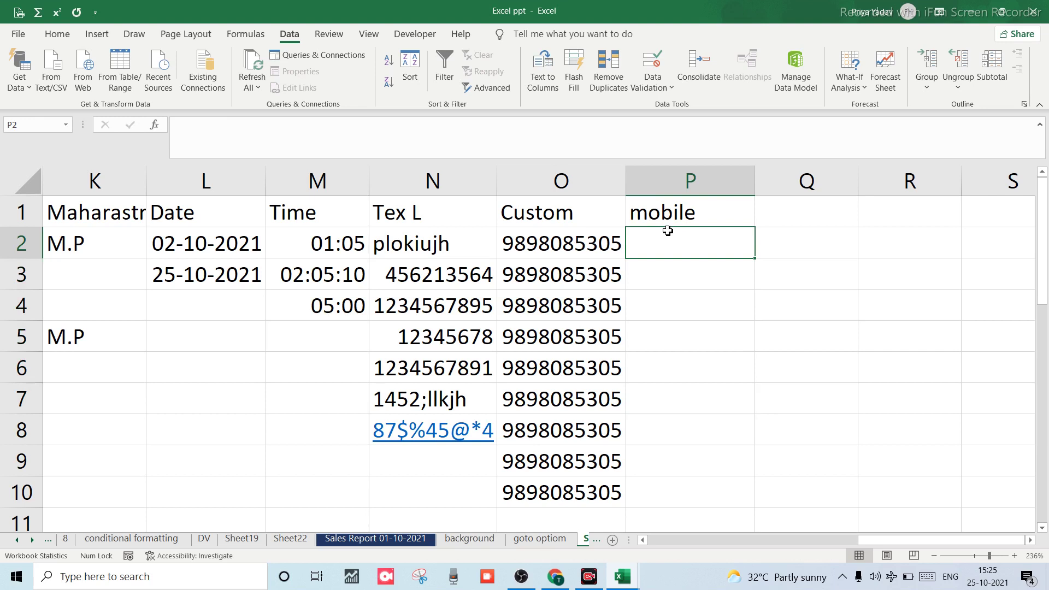
pyautogui.click(668, 189)
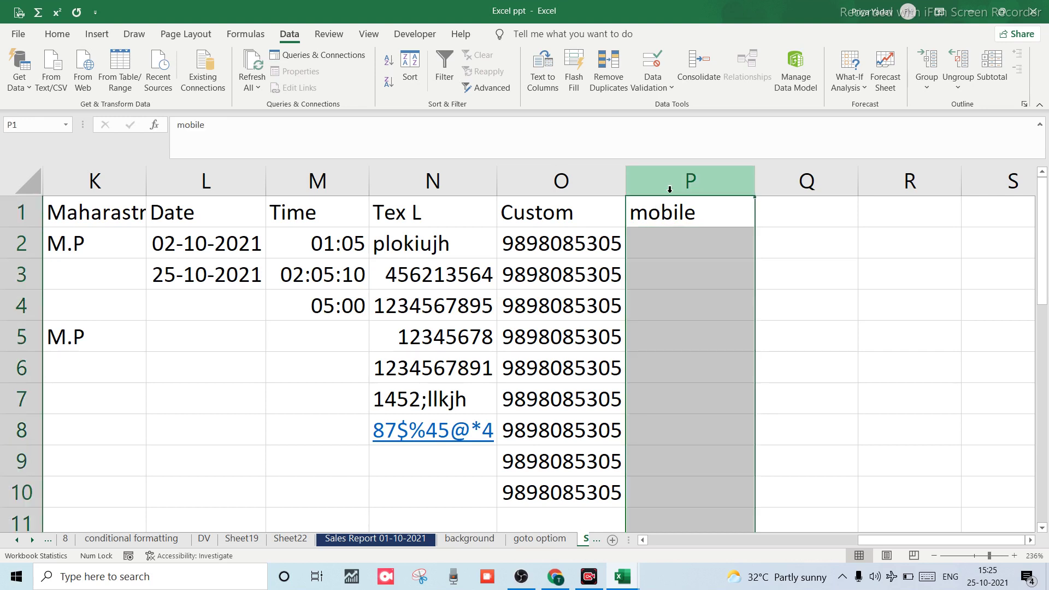
# Set Allow to Custom with =countif(P:P,P1)=2 for column P, then pick P2 to test.
pyautogui.click(652, 63)
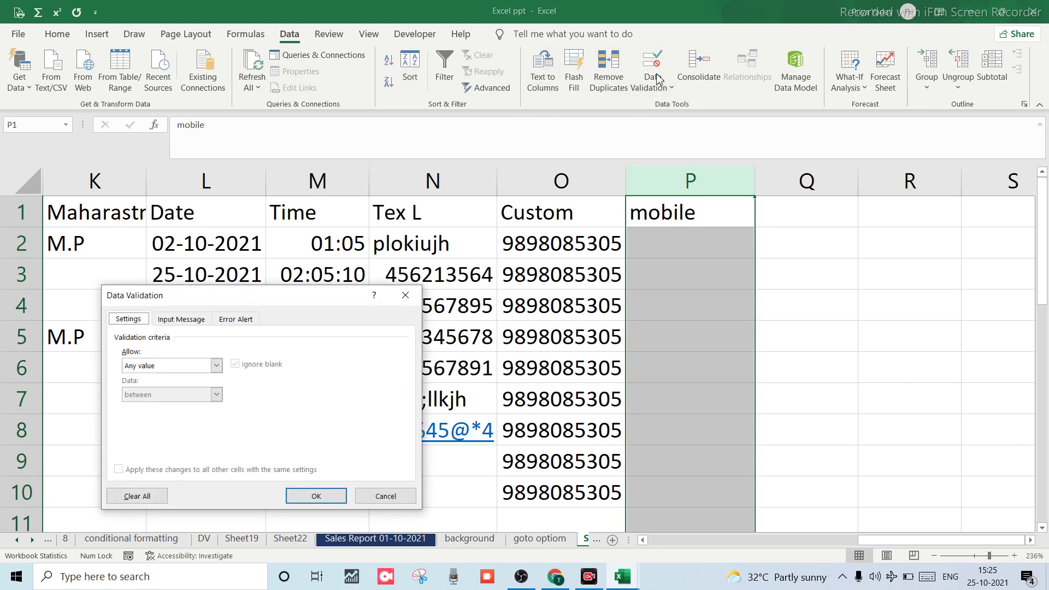
pyautogui.click(216, 365)
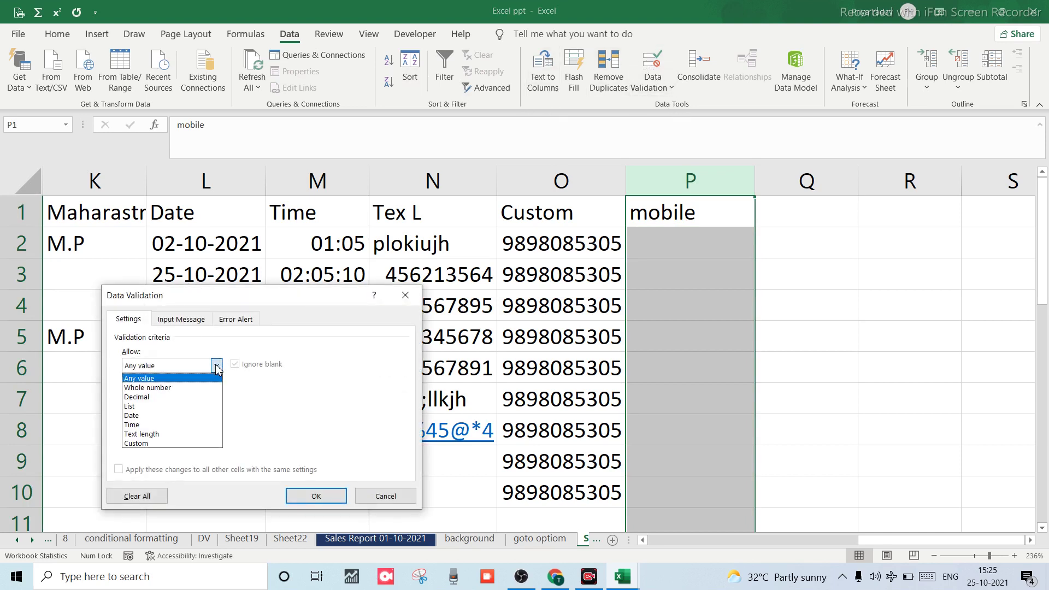
pyautogui.click(131, 444)
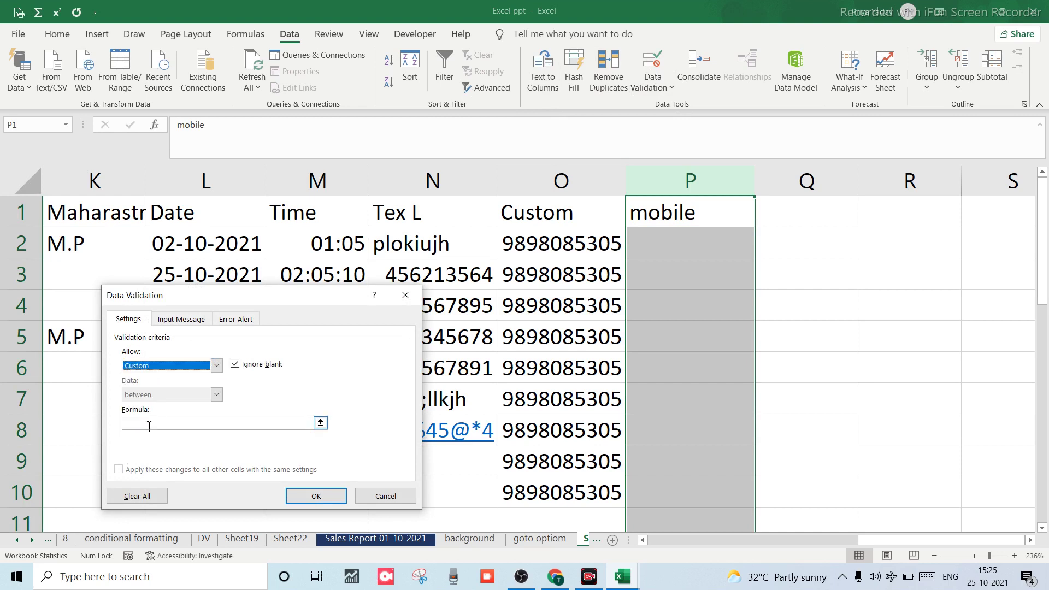
pyautogui.click(147, 428)
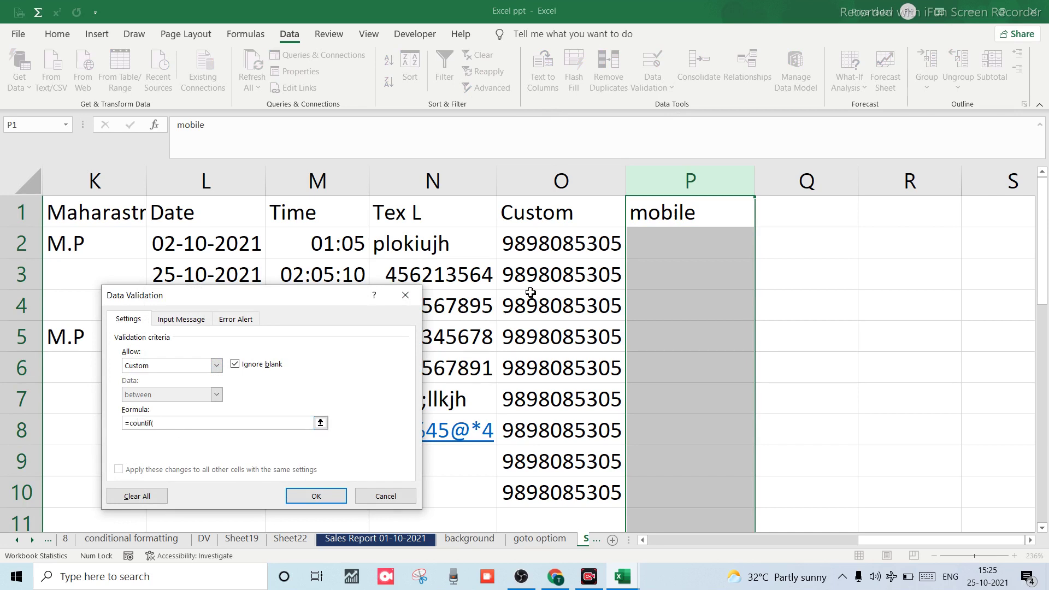
pyautogui.click(672, 190)
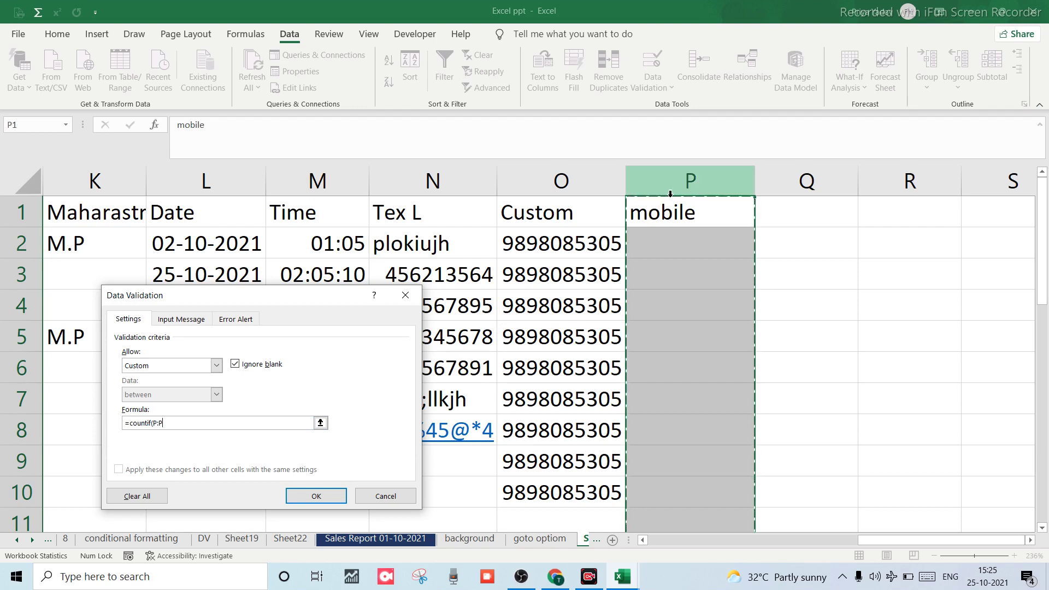
pyautogui.write(',')
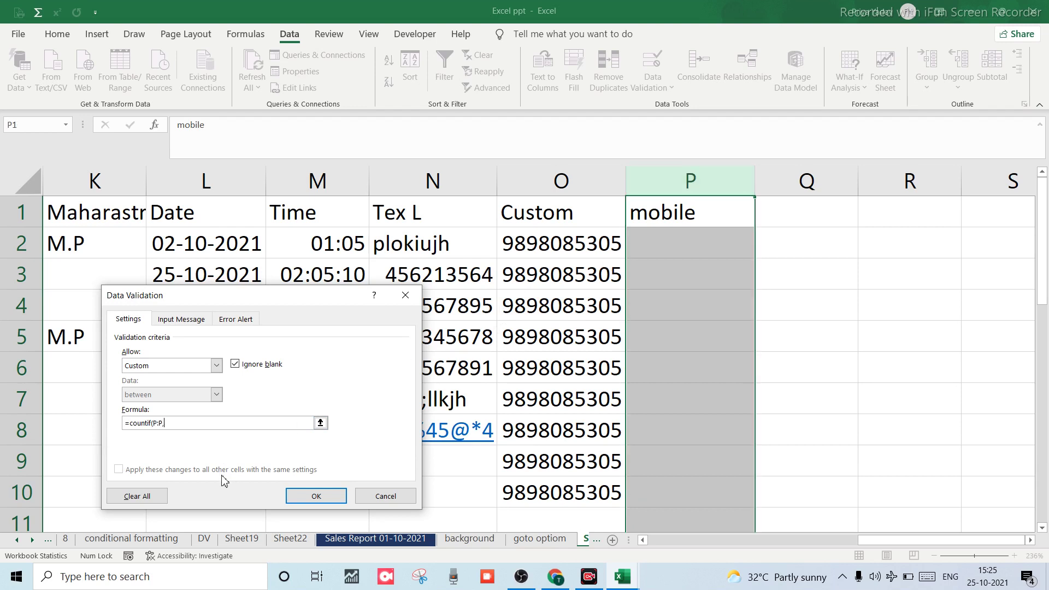
pyautogui.click(648, 220)
pyautogui.write(')=2')
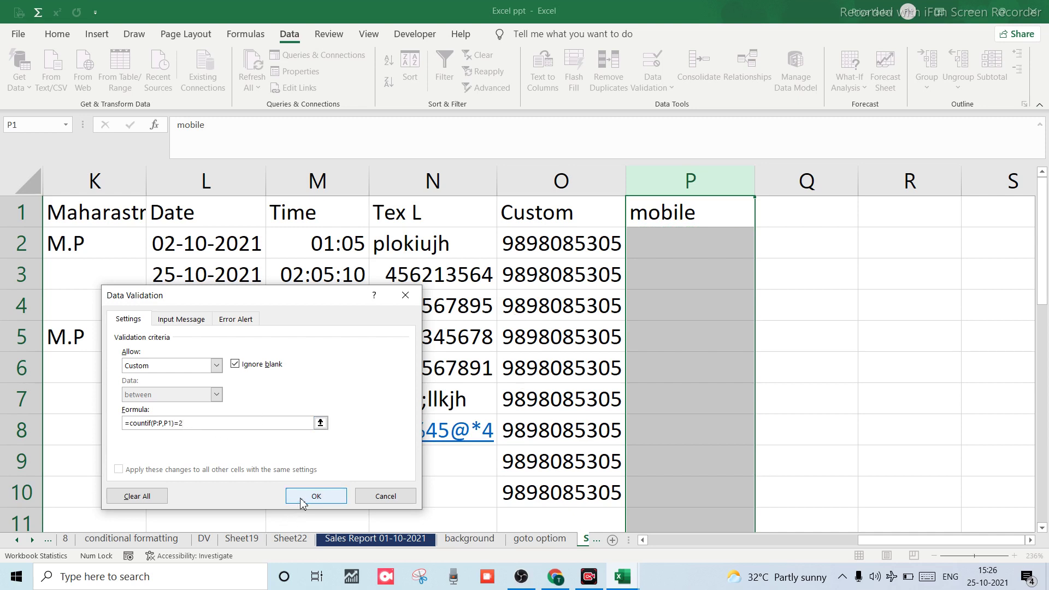
pyautogui.click(316, 496)
pyautogui.click(656, 259)
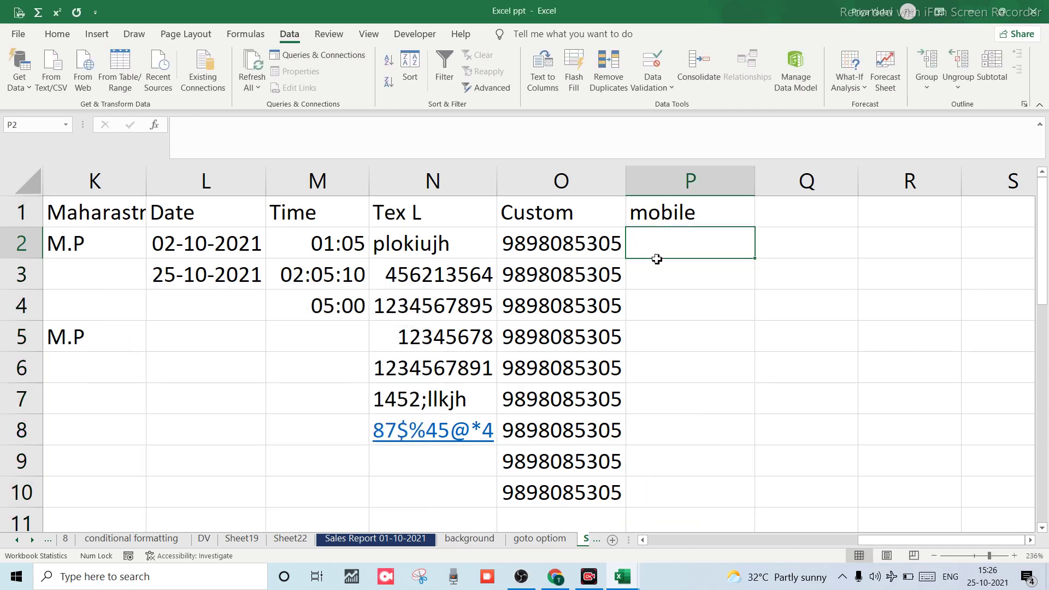
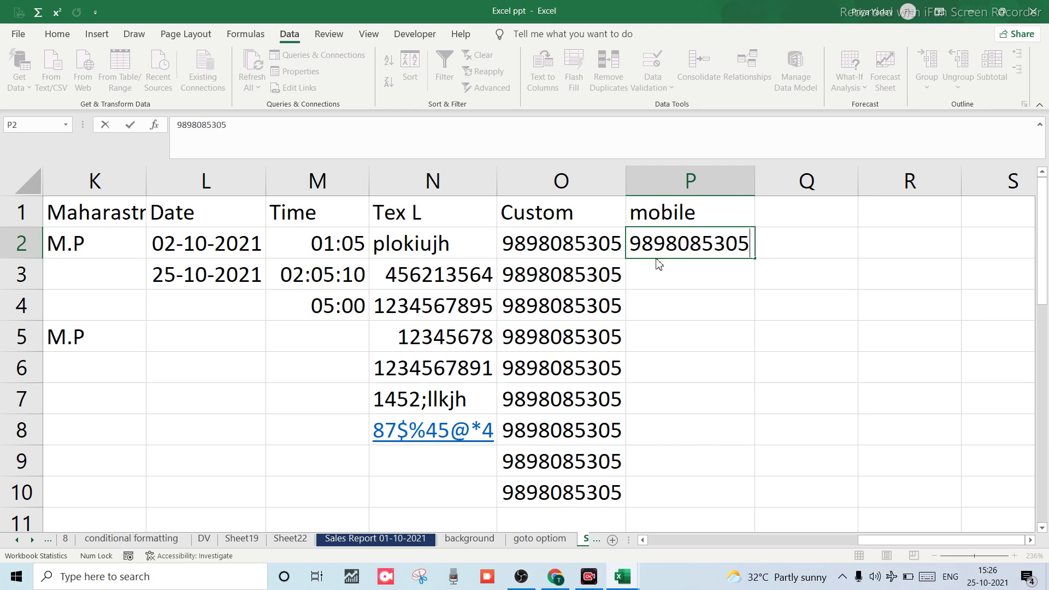
pyautogui.press('Return')
pyautogui.press('Return')
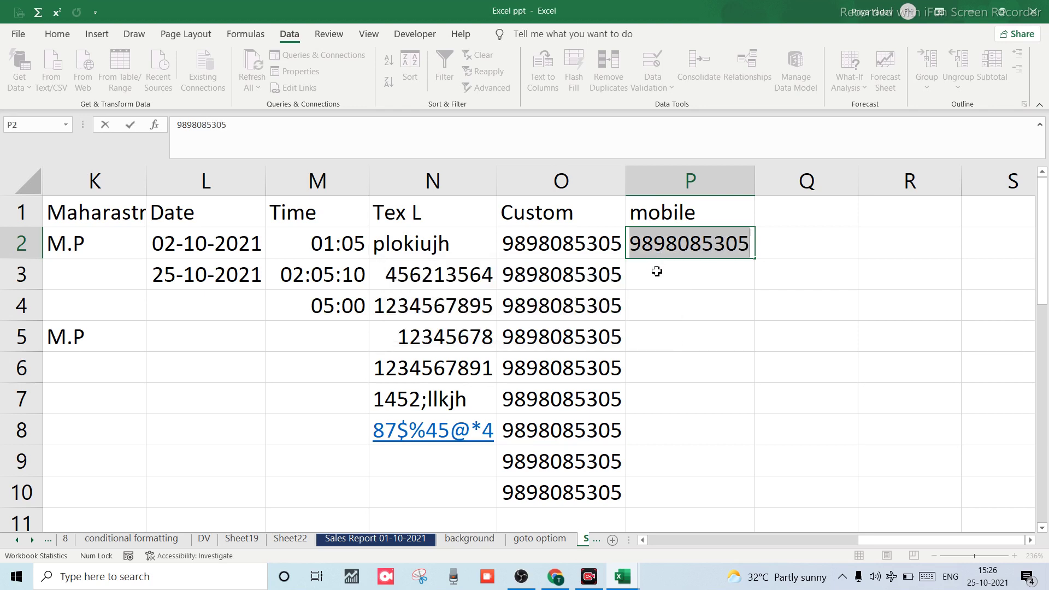
pyautogui.press('Return')
pyautogui.press('Return')
pyautogui.press('Return')
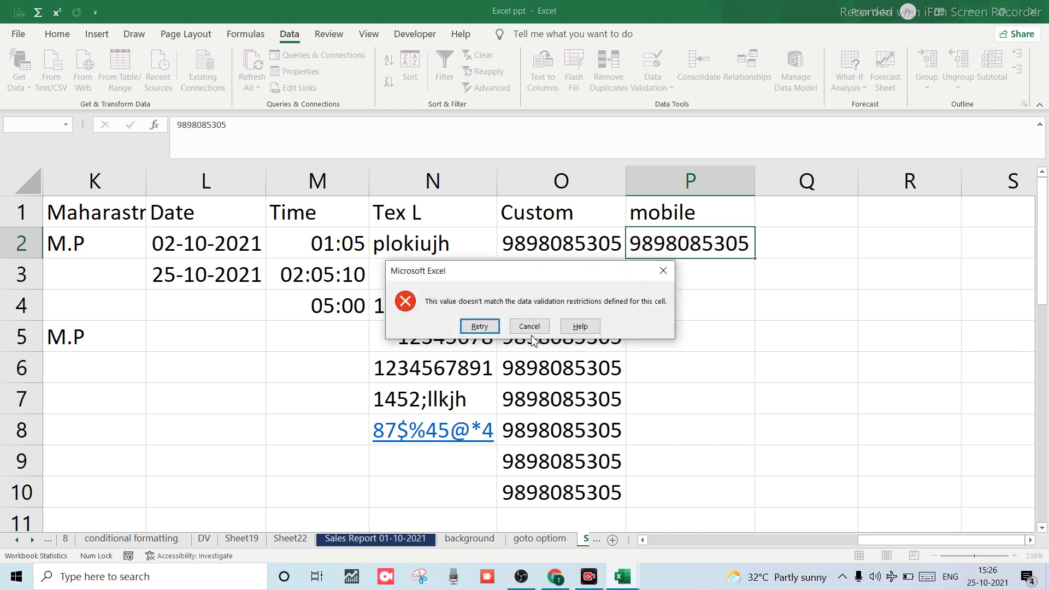
pyautogui.click(529, 328)
# Start a new entry beginning with 98 in cell P3.
pyautogui.click(679, 304)
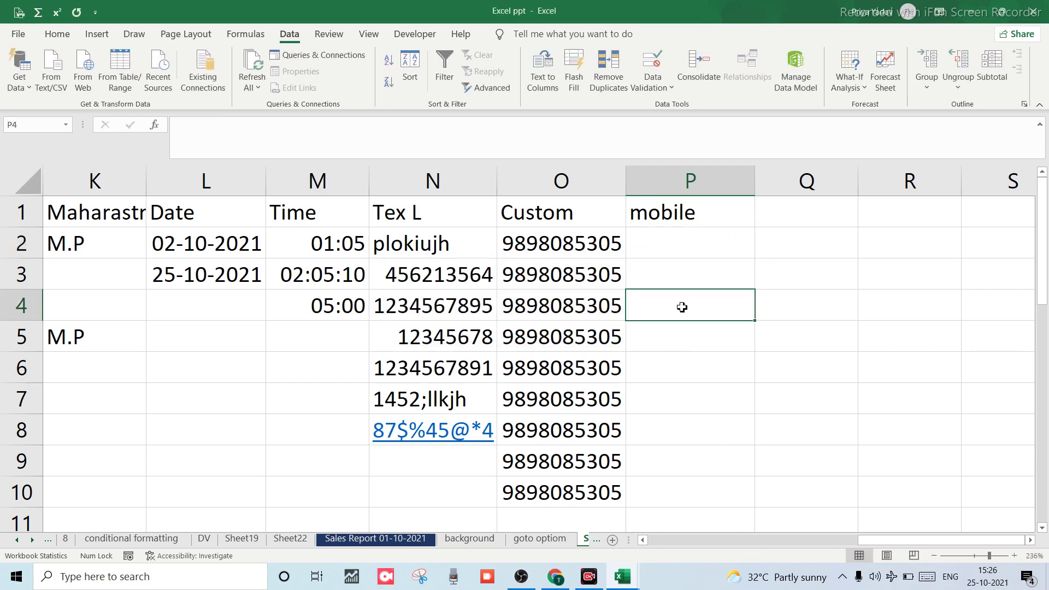
pyautogui.click(666, 264)
pyautogui.doubleClick(667, 265)
pyautogui.write('98')
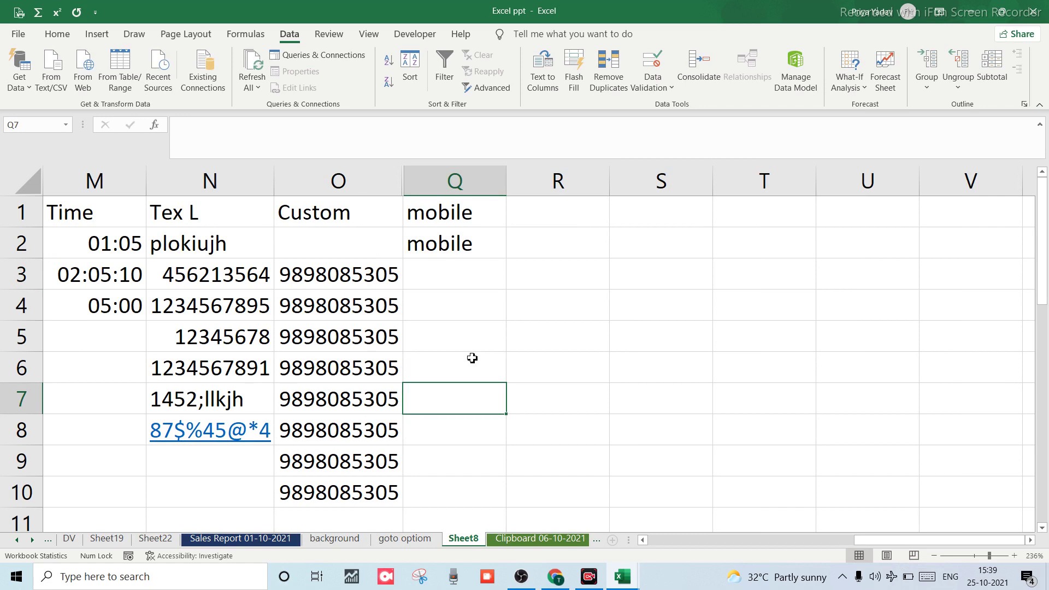
# Open new workbook Book4 and put the heading 'Numbers' in cell A1.
pyautogui.hotkey('ctrl', 'n')
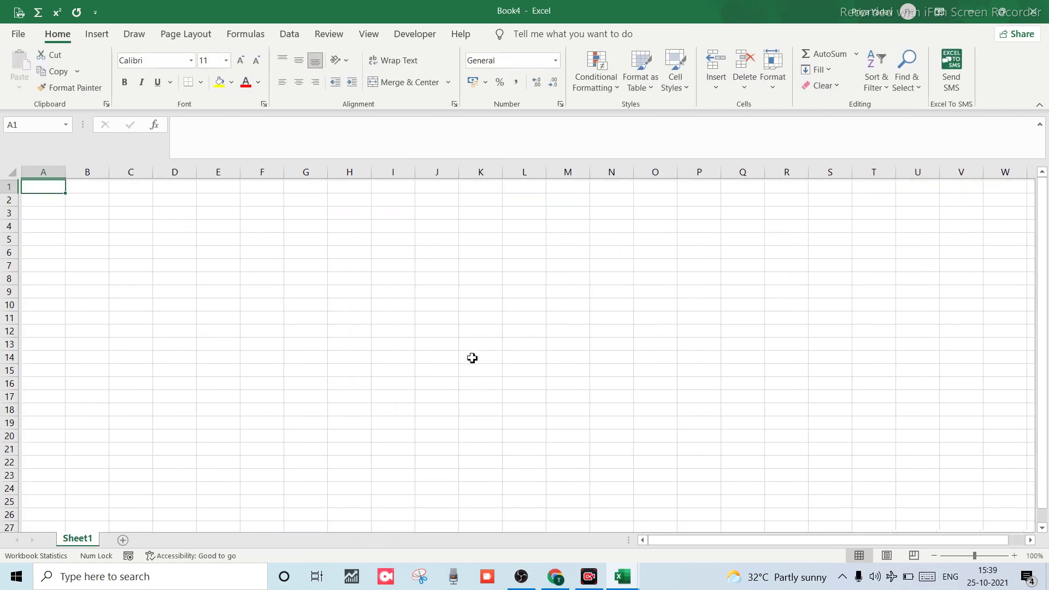
pyautogui.scroll(8, 472, 358)
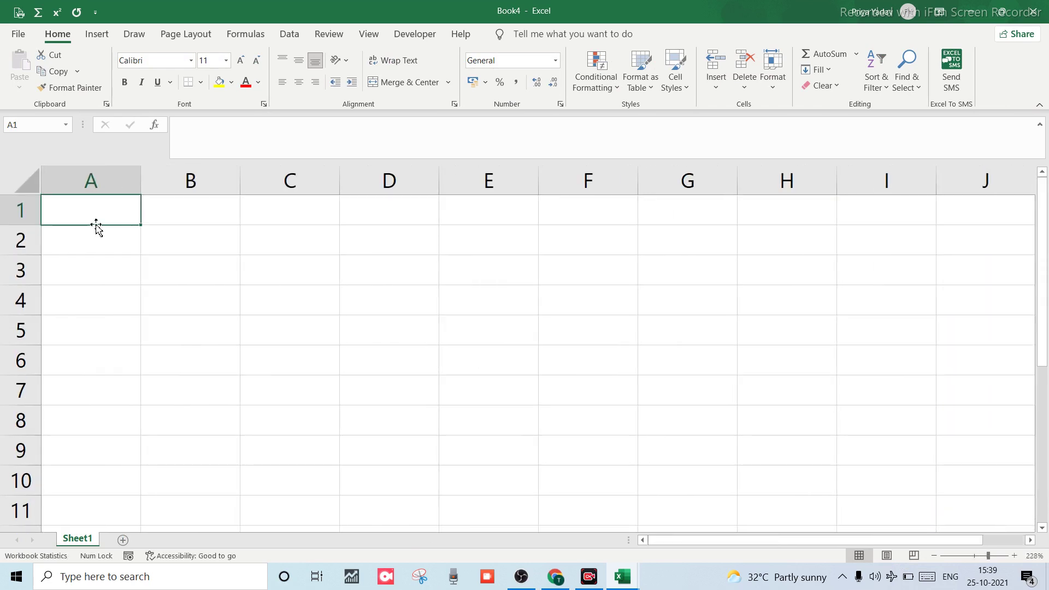
pyautogui.write('no')
pyautogui.press('BackSpace')
pyautogui.press('BackSpace')
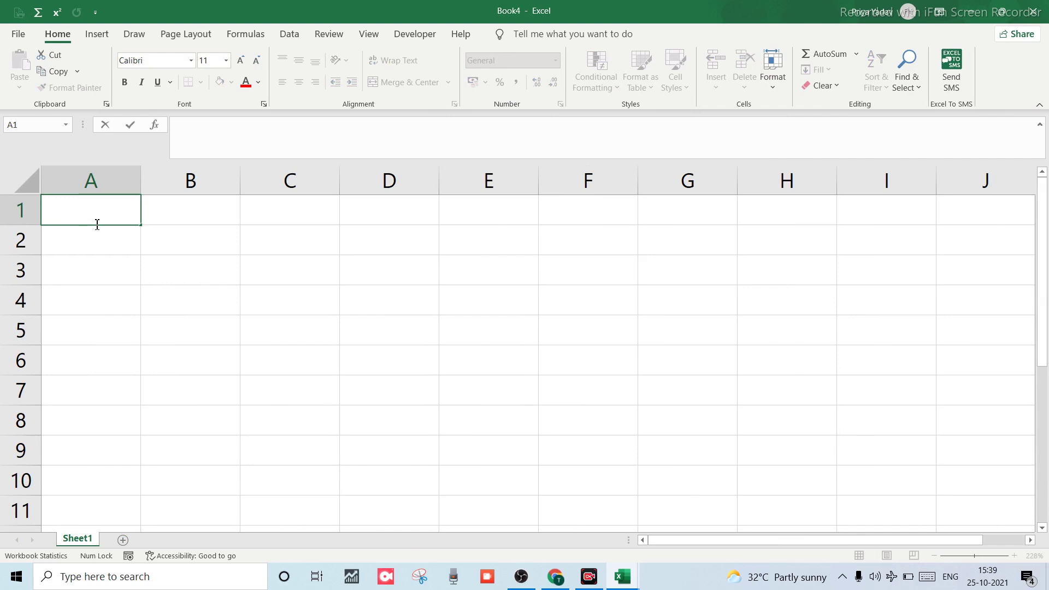
pyautogui.write('Numbers')
pyautogui.click(73, 246)
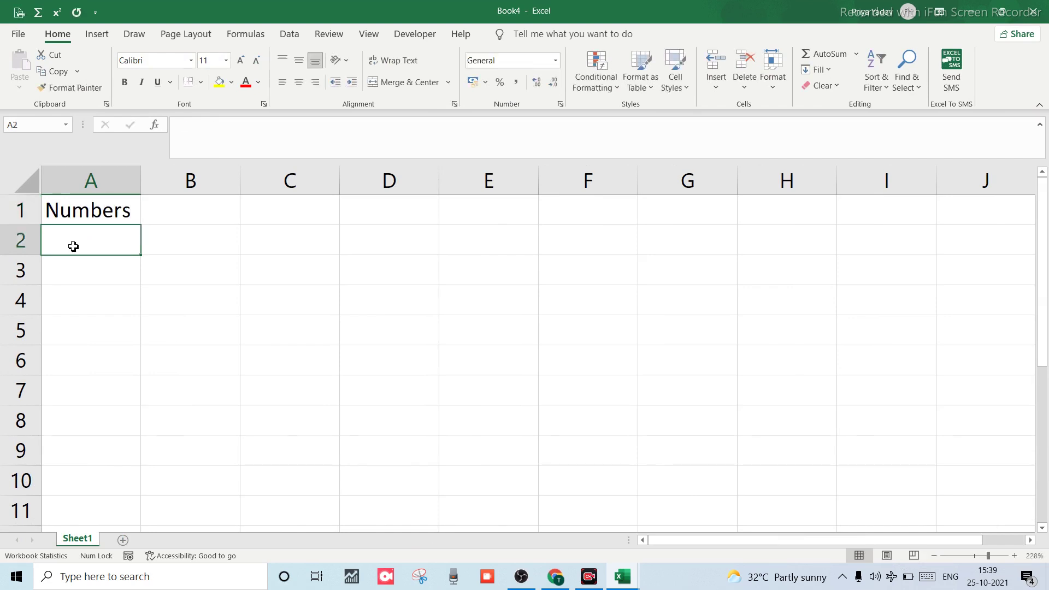
# Apply a Custom validation rule =countif(A:A,A1)=2 to all of column A in Book4.
pyautogui.click(89, 175)
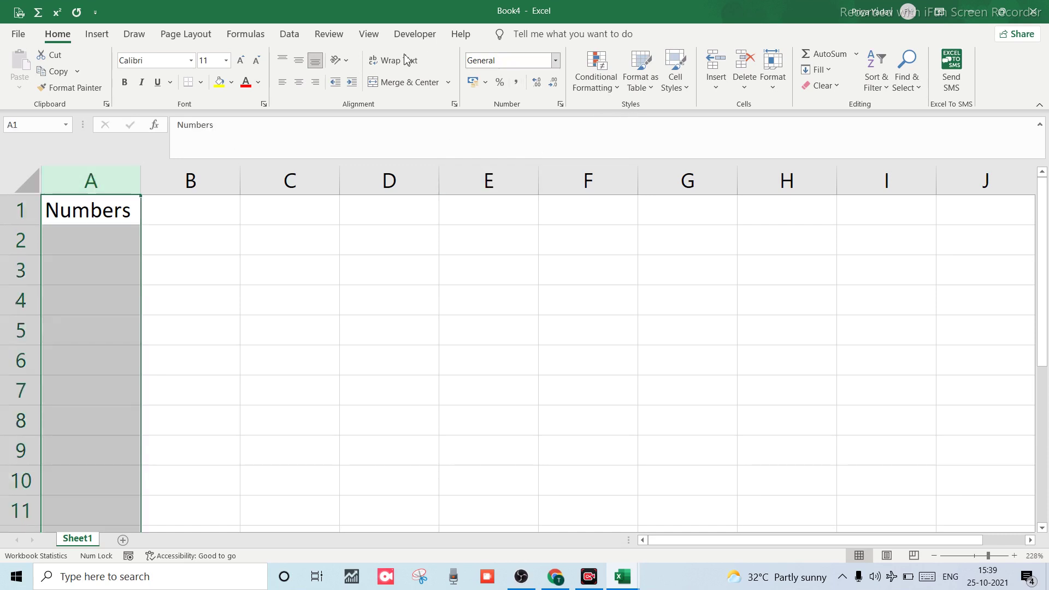
pyautogui.click(289, 34)
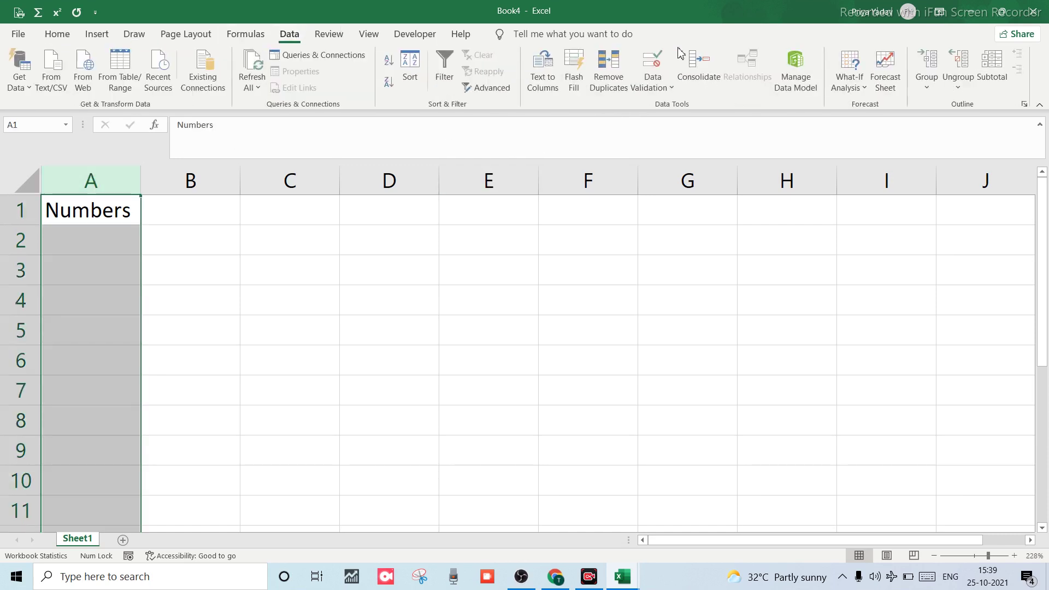
pyautogui.click(651, 64)
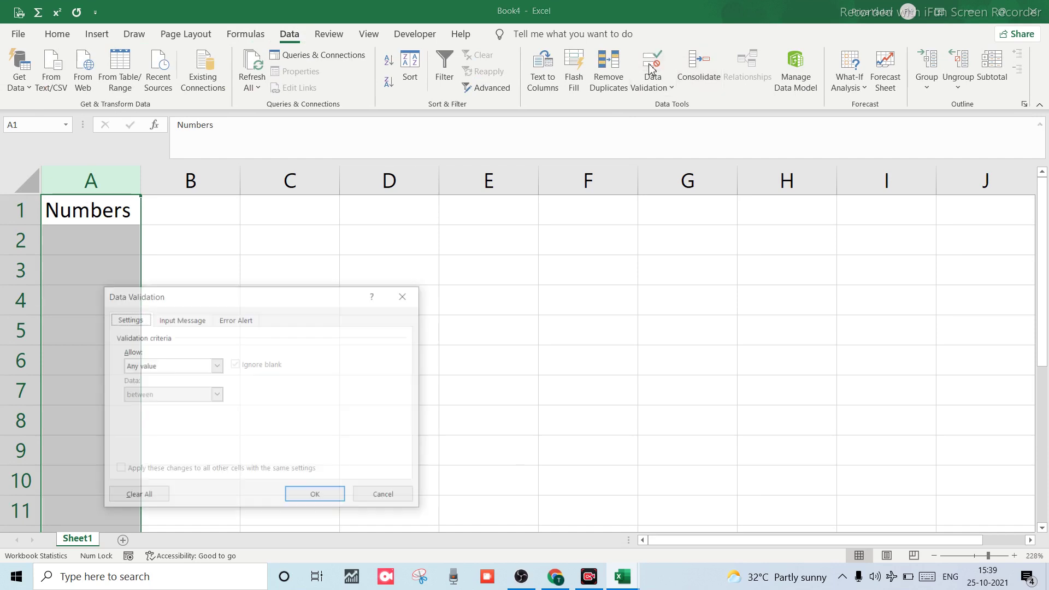
pyautogui.click(216, 365)
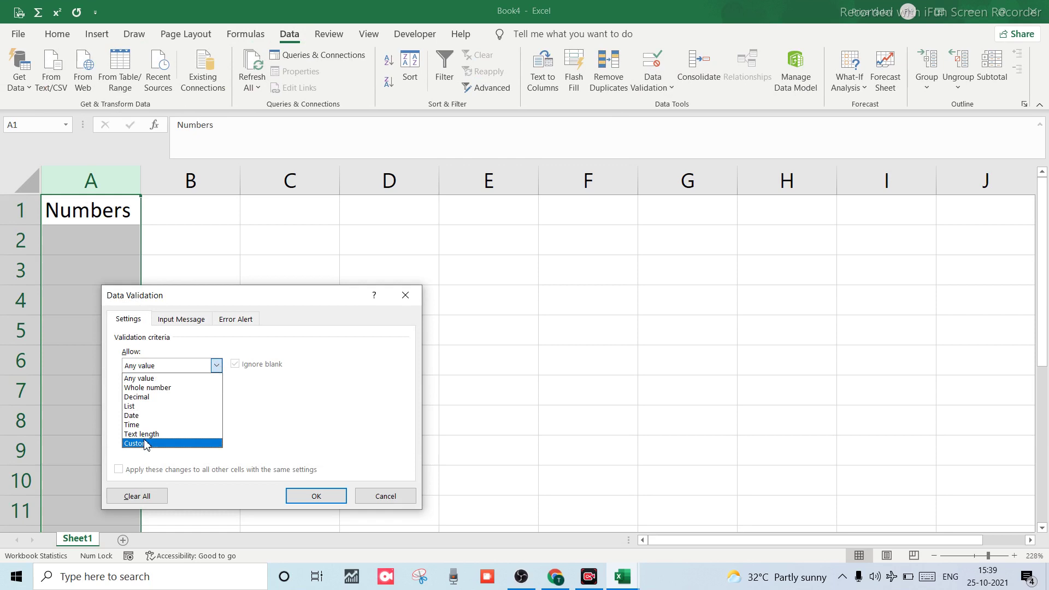
pyautogui.click(145, 443)
pyautogui.click(169, 422)
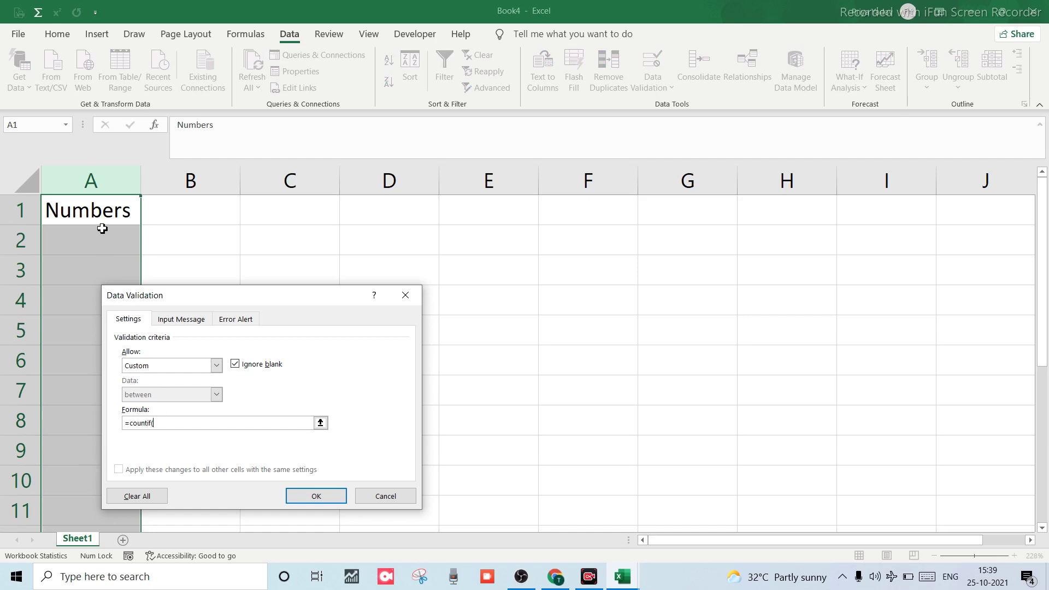
pyautogui.click(101, 188)
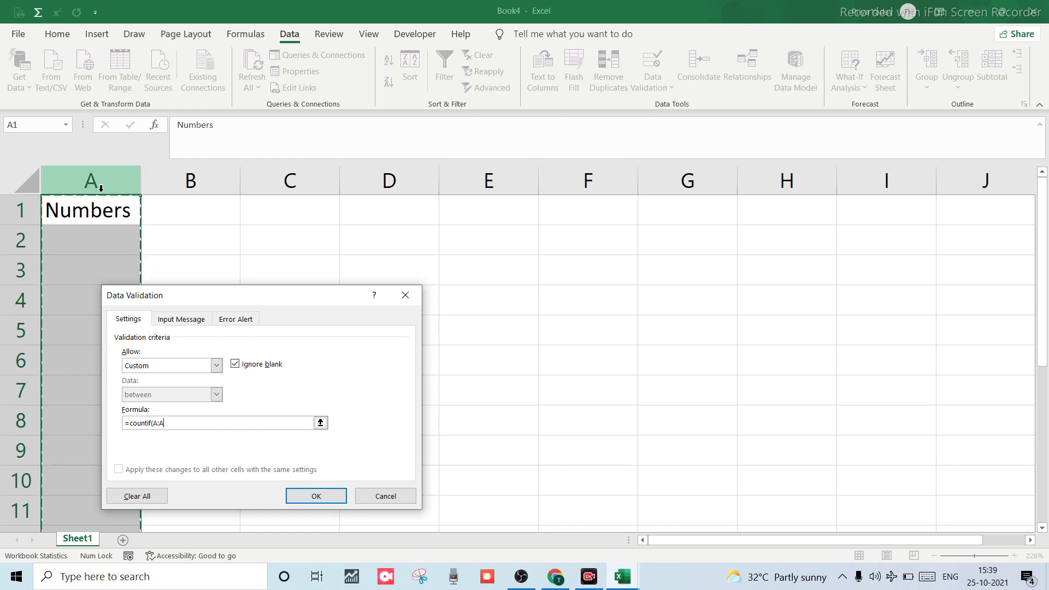
pyautogui.write(',')
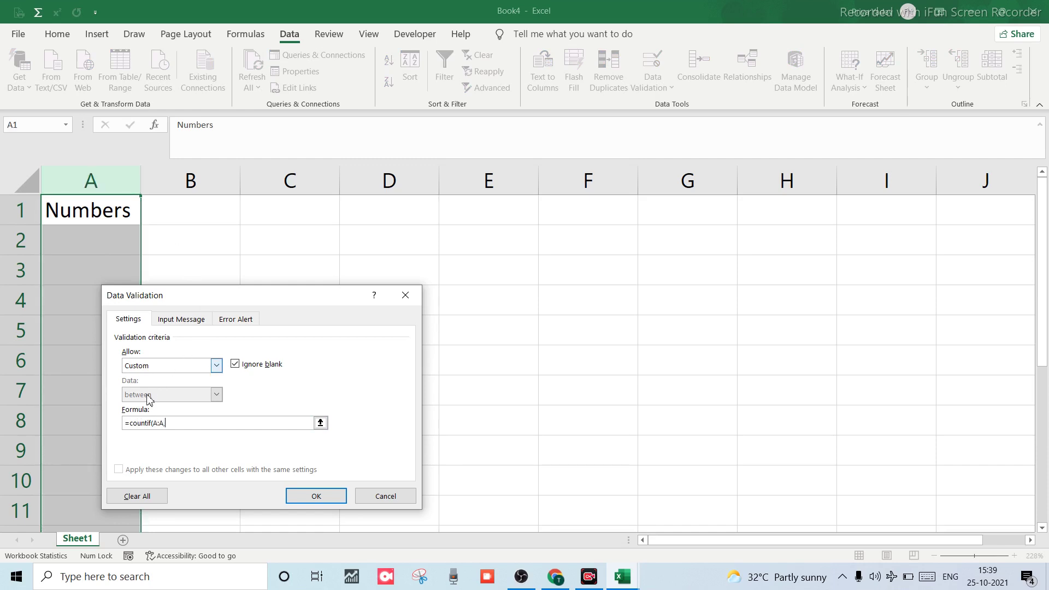
pyautogui.click(83, 205)
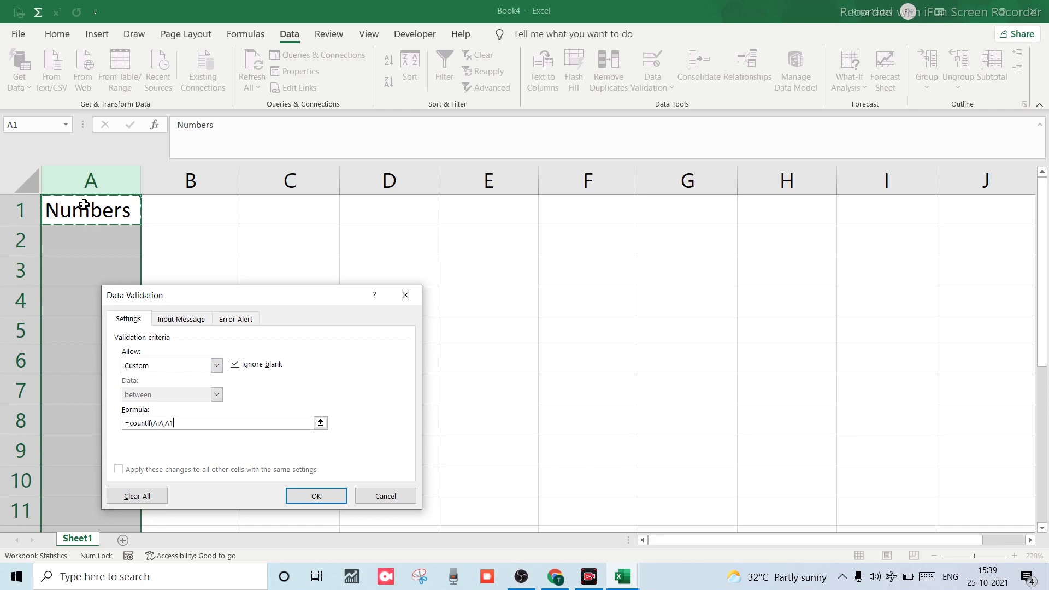
pyautogui.write(')=2')
pyautogui.click(320, 497)
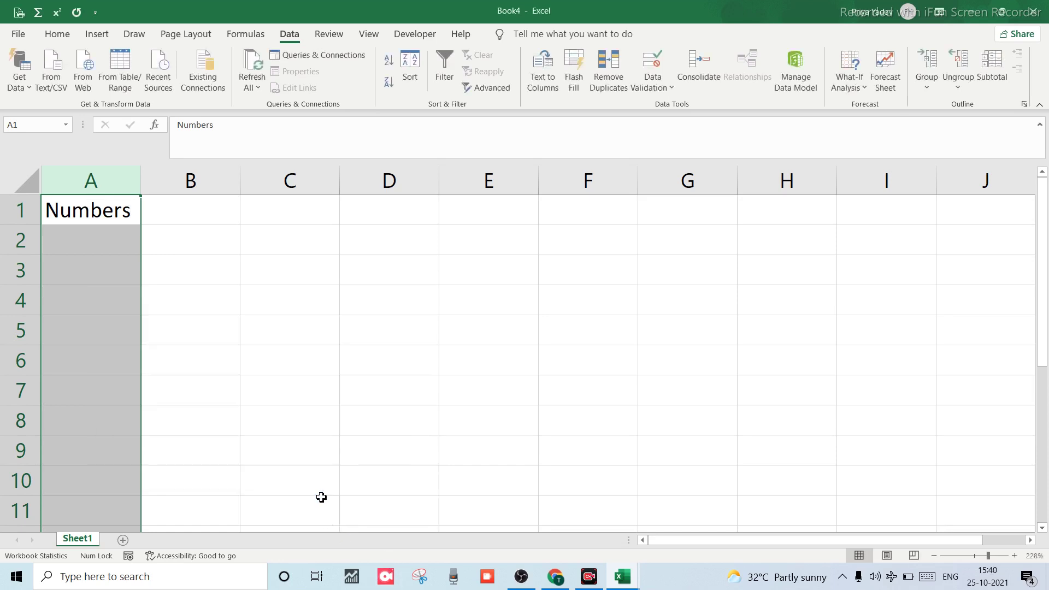
pyautogui.click(106, 249)
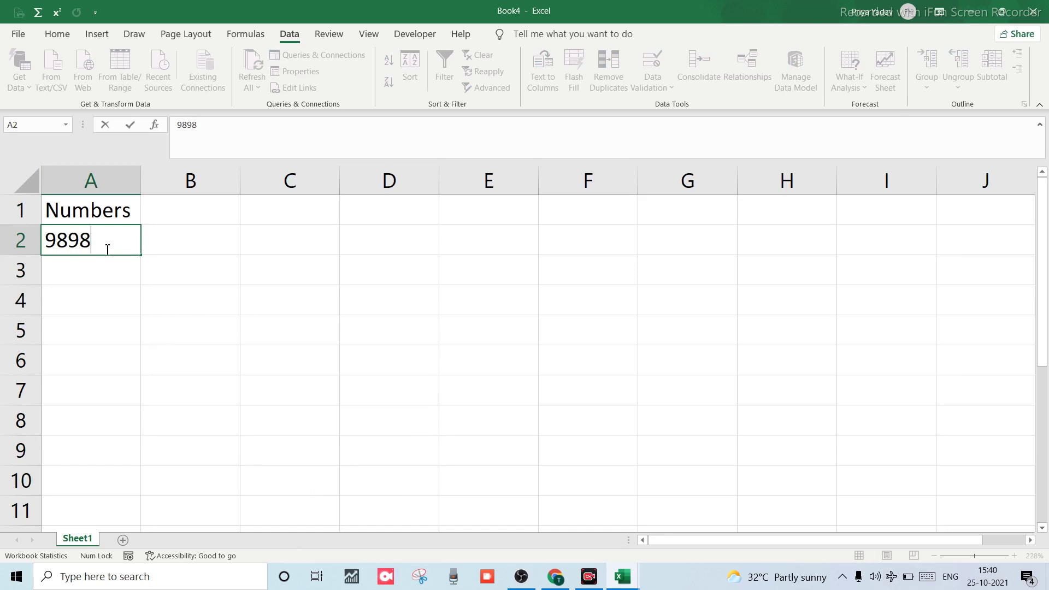
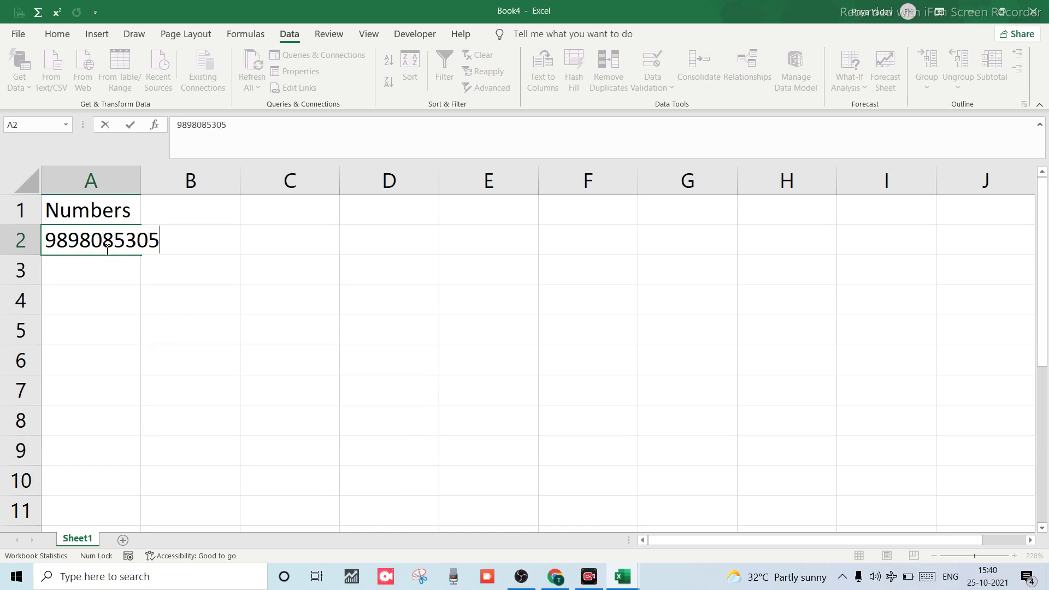
pyautogui.press('Return')
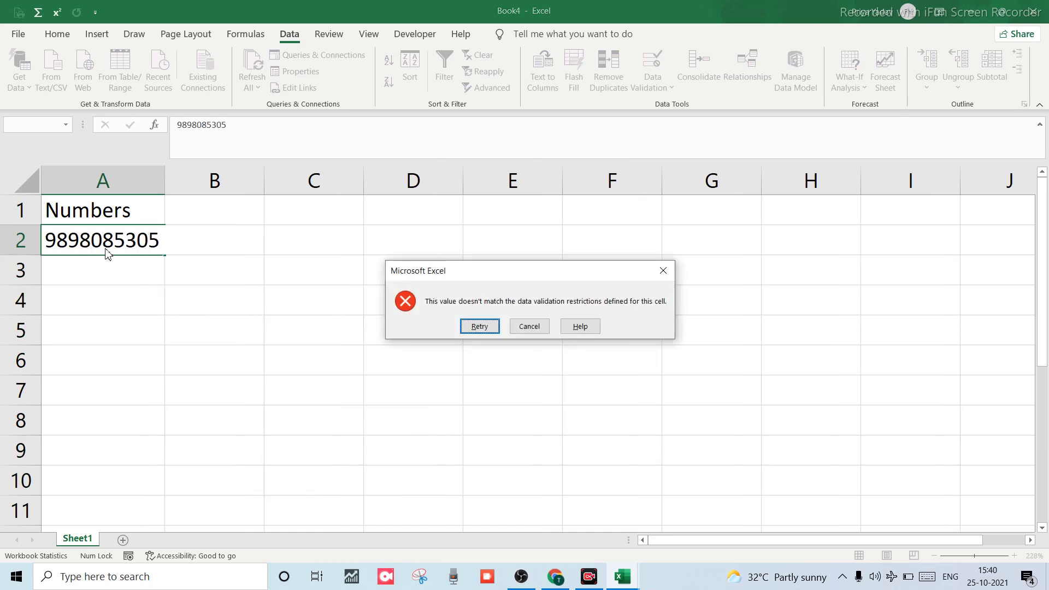
pyautogui.press('Tab')
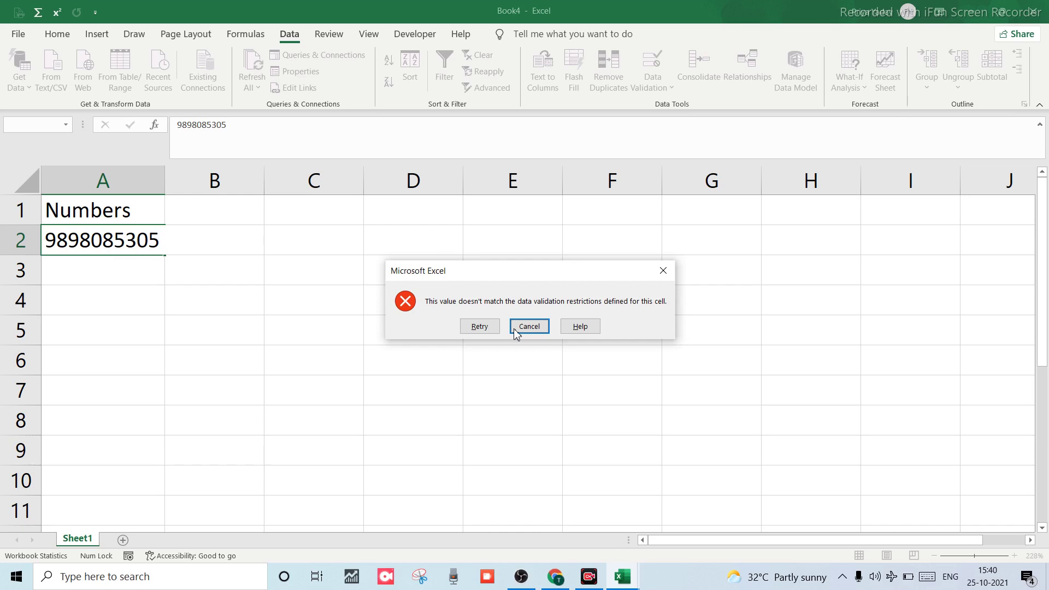
pyautogui.click(529, 326)
pyautogui.click(516, 334)
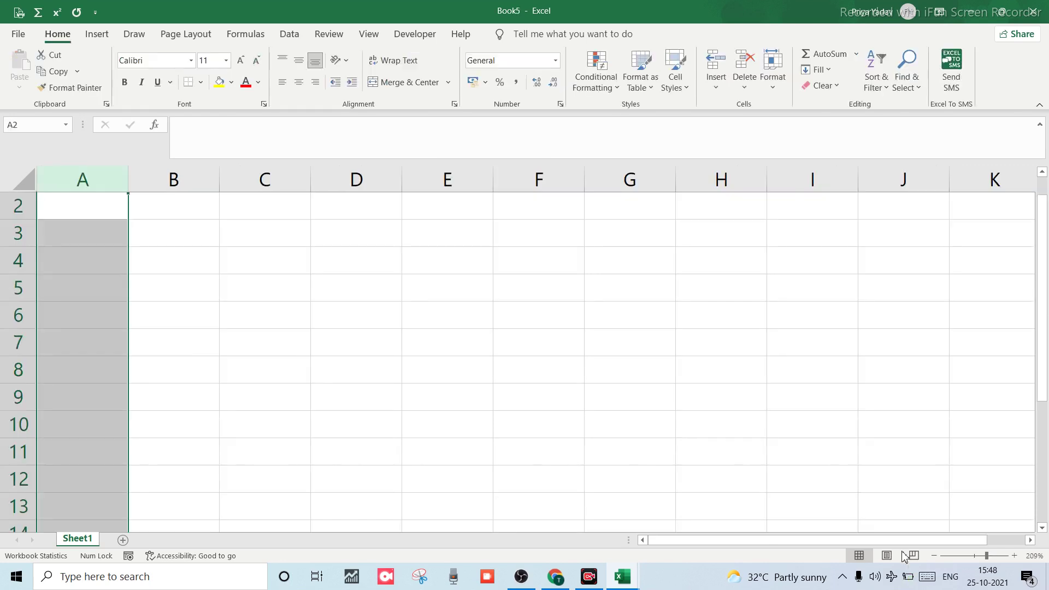
# Select column A in Book5 and set its Data Validation to allow Custom.
pyautogui.click(98, 335)
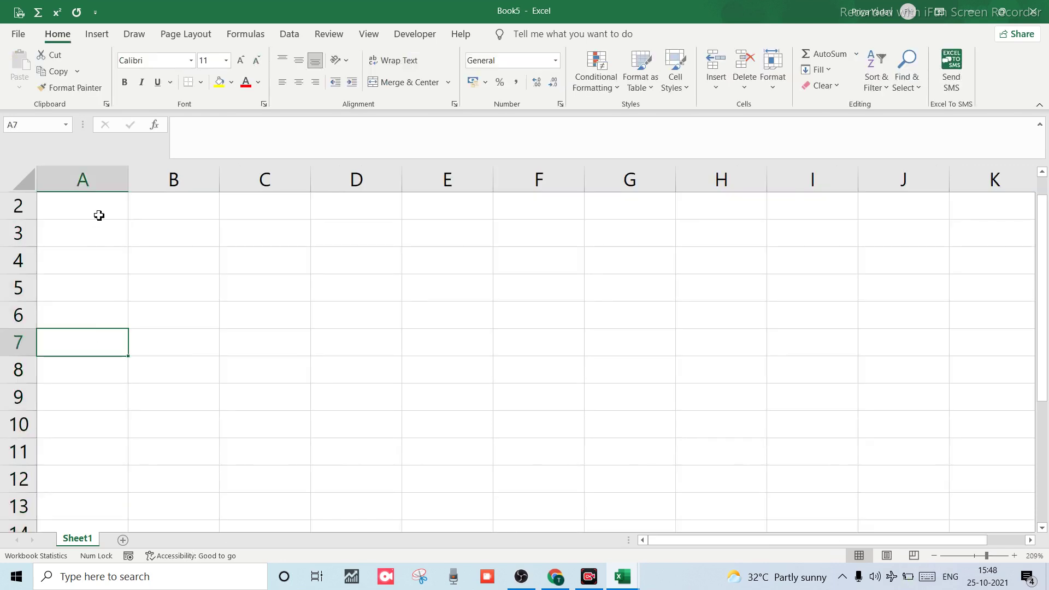
pyautogui.click(92, 181)
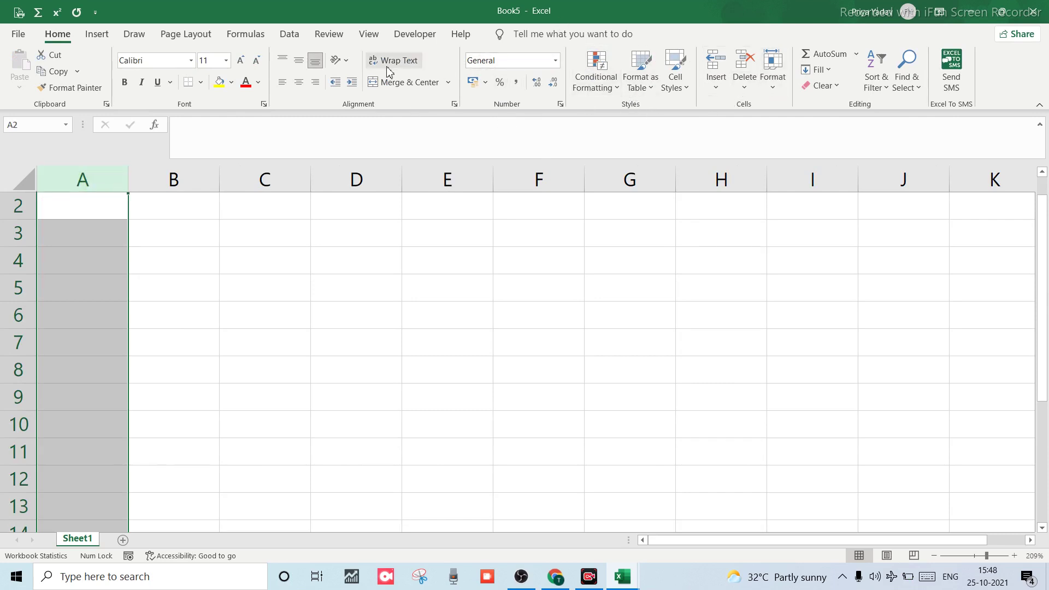
pyautogui.click(289, 34)
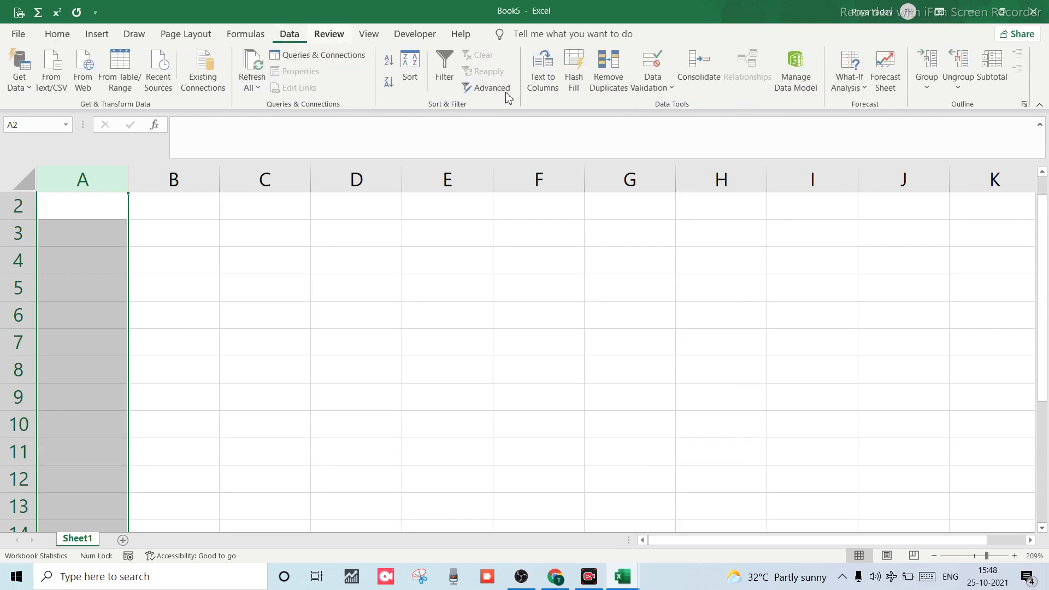
pyautogui.click(663, 86)
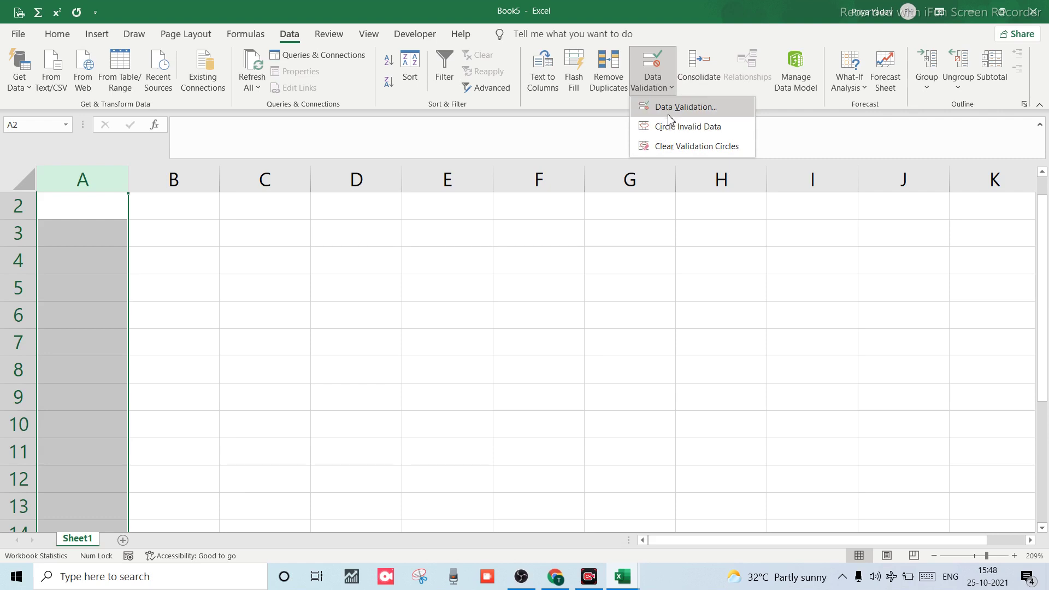
pyautogui.click(676, 107)
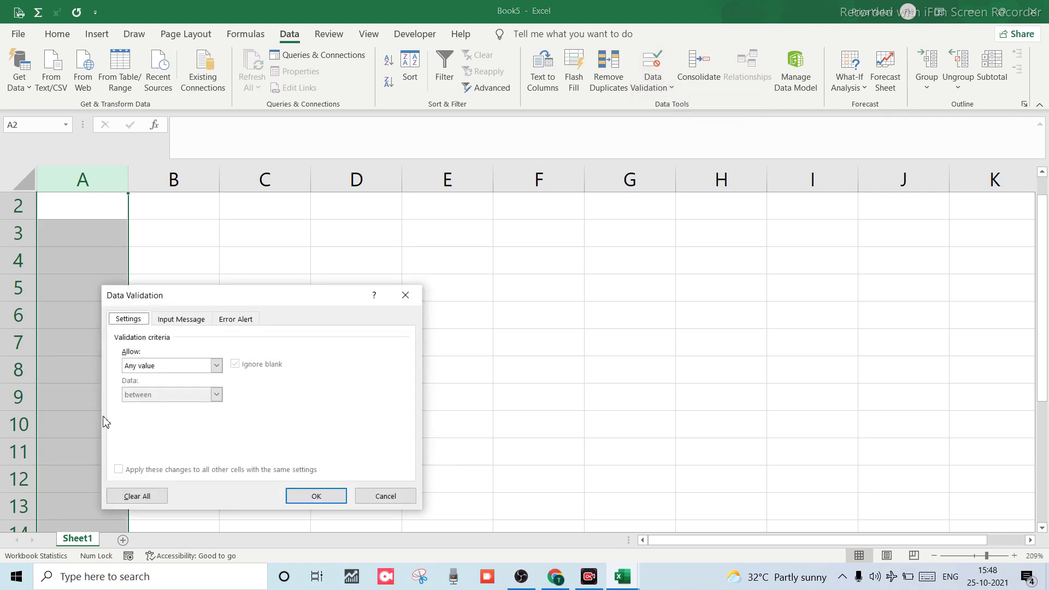
pyautogui.click(217, 365)
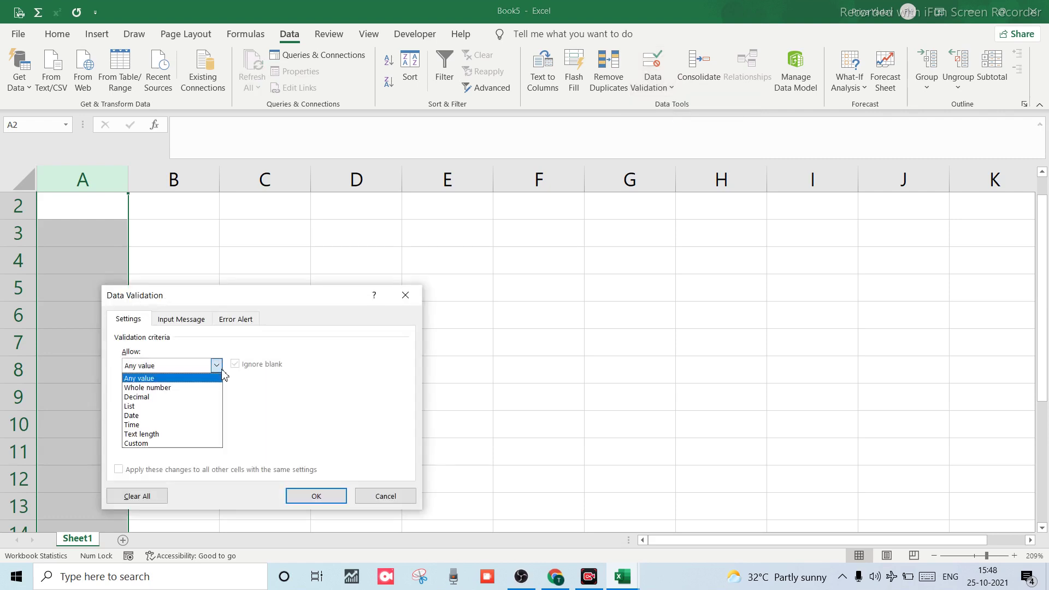
pyautogui.click(132, 444)
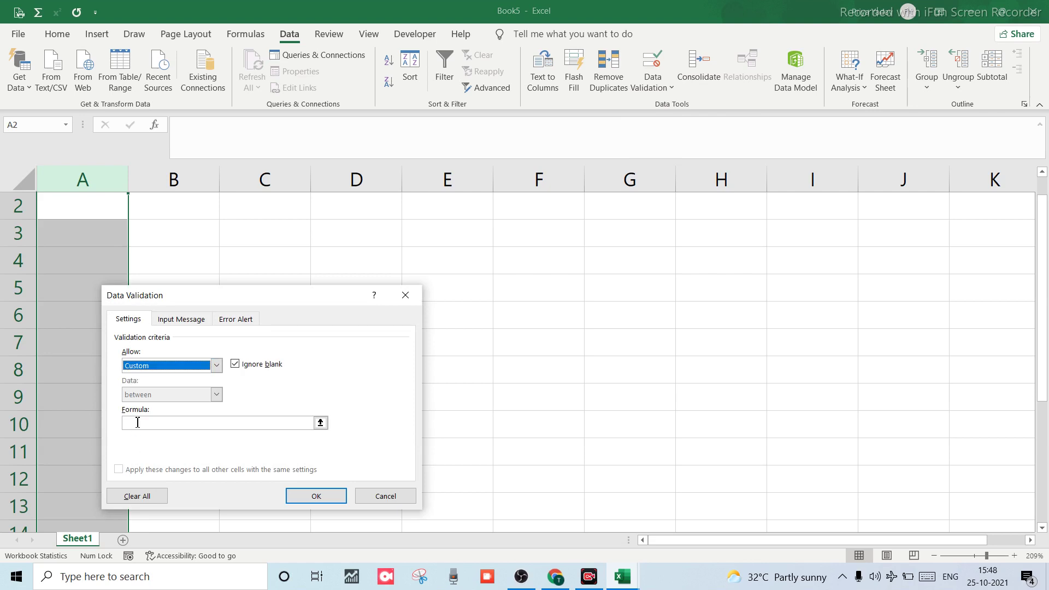
# Enter the formula =countif(A:A,A1)=2 and apply the rule.
pyautogui.click(138, 423)
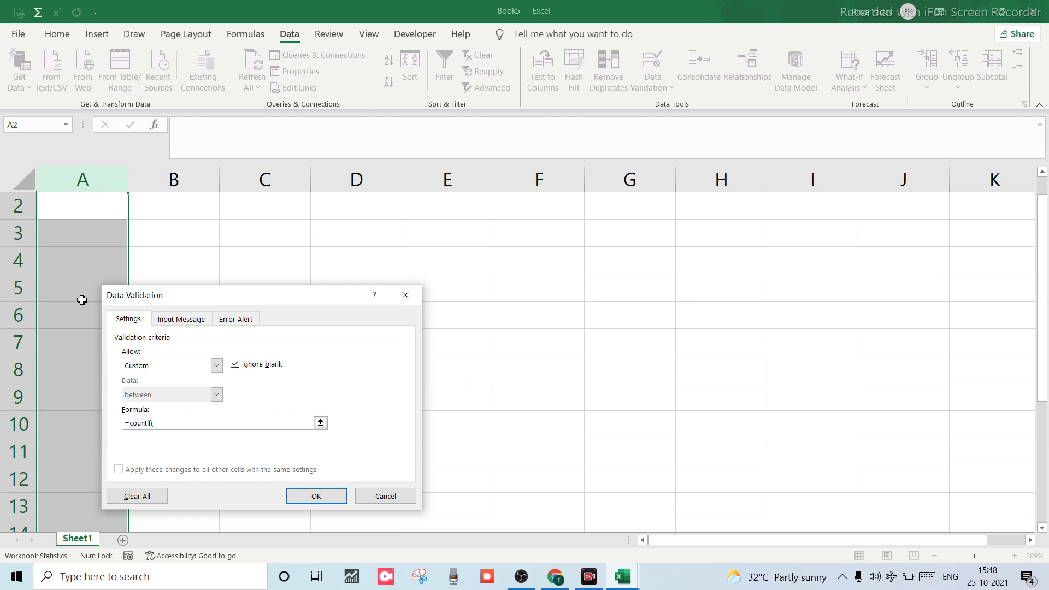
pyautogui.click(82, 183)
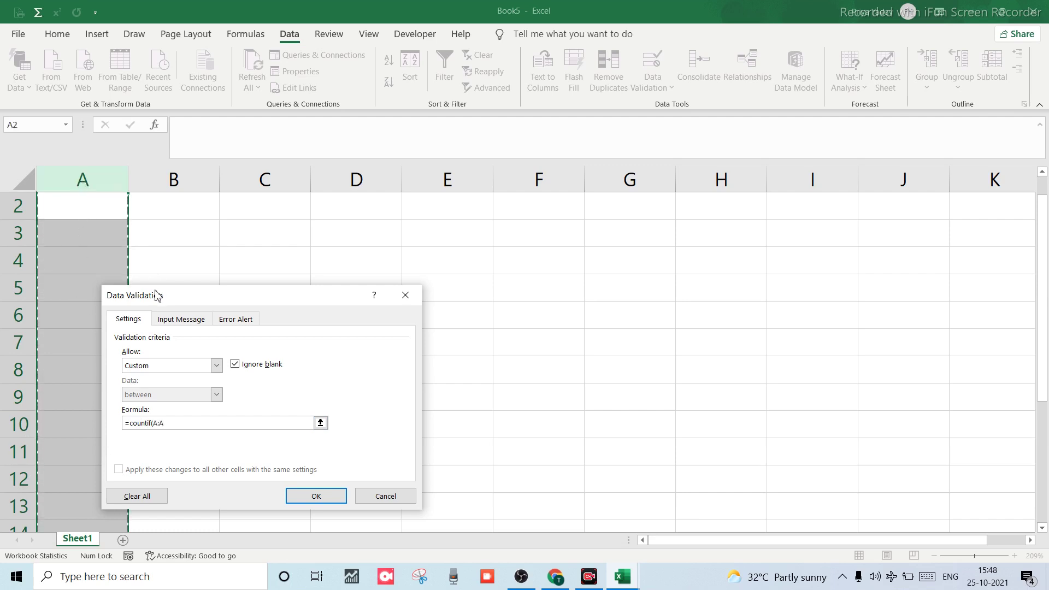
pyautogui.write(',')
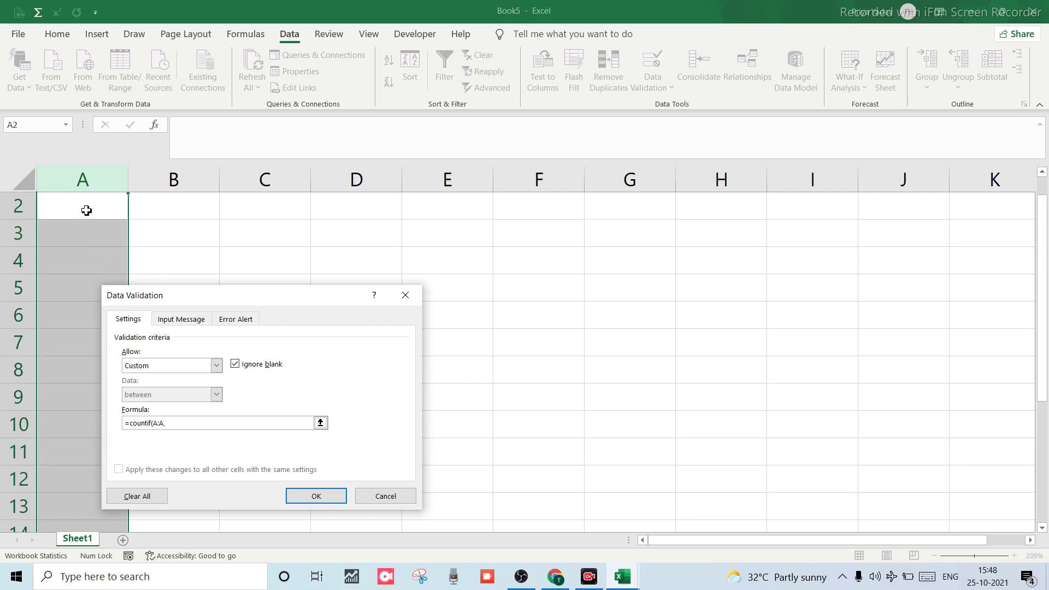
pyautogui.click(86, 210)
pyautogui.scroll(1, 81, 209)
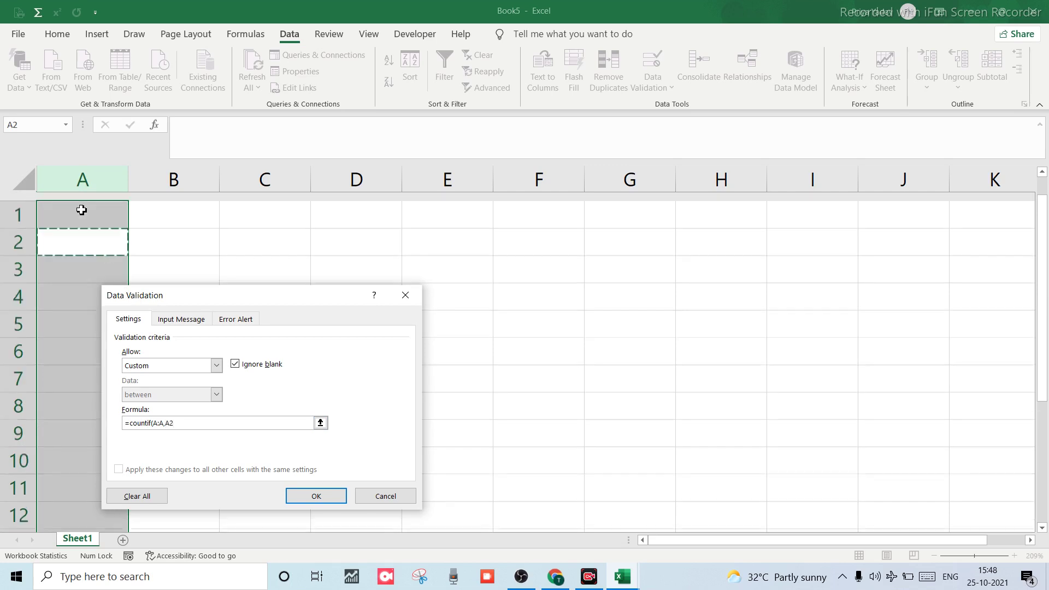
pyautogui.click(73, 200)
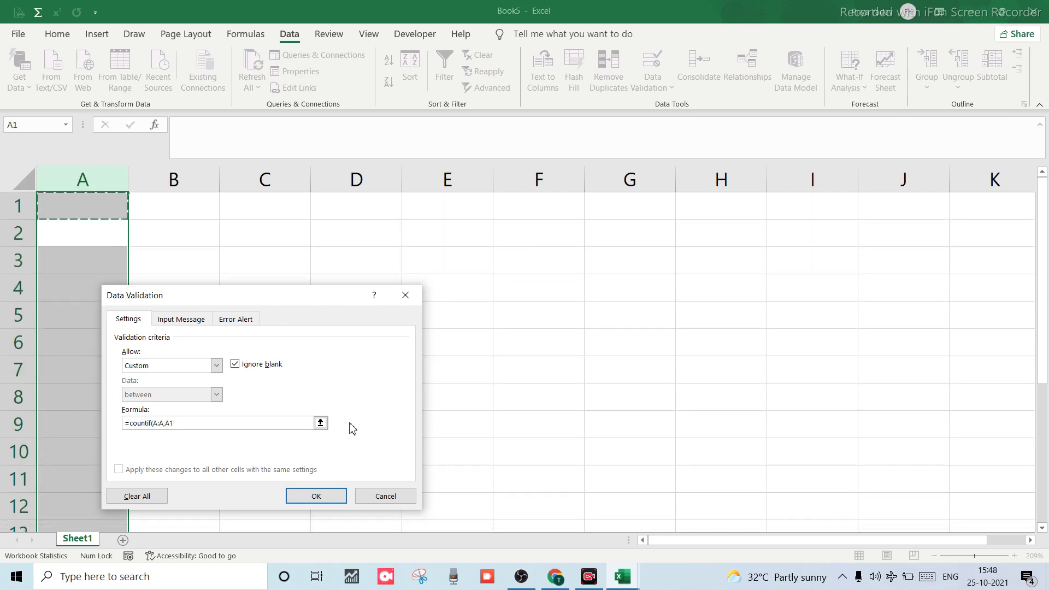
pyautogui.click(197, 423)
pyautogui.write(')=2')
pyautogui.click(317, 496)
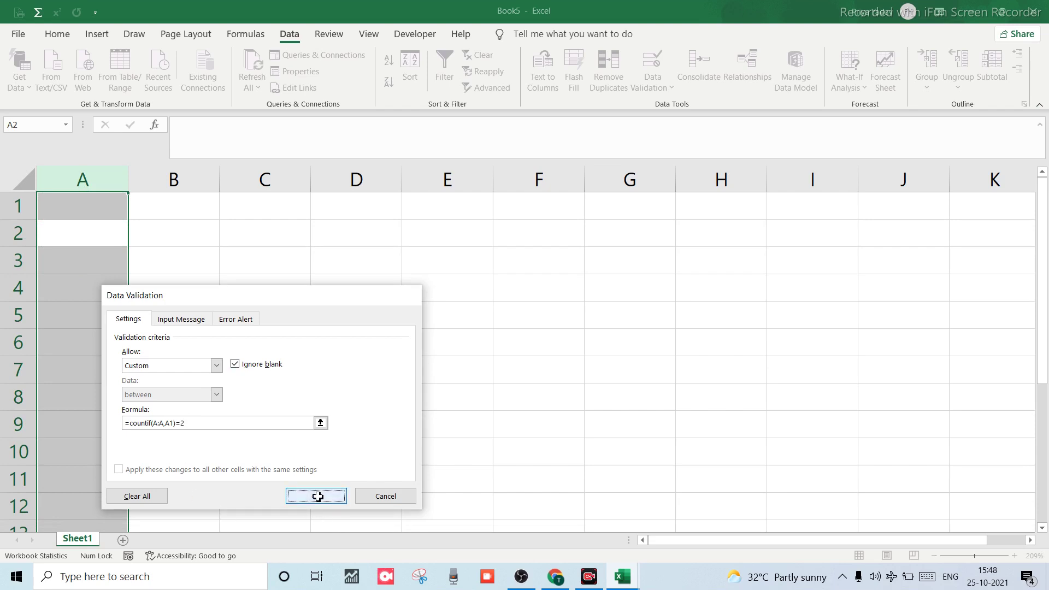
pyautogui.click(66, 202)
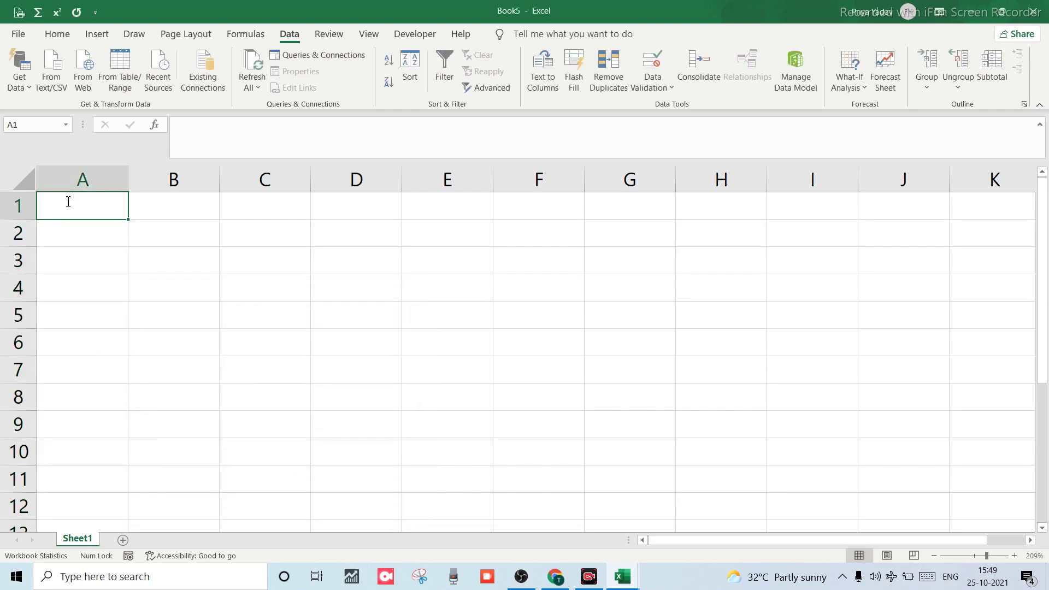
# Type 9898 into A1, A2 and A3, cancelling the rejected third entry.
pyautogui.write('9898')
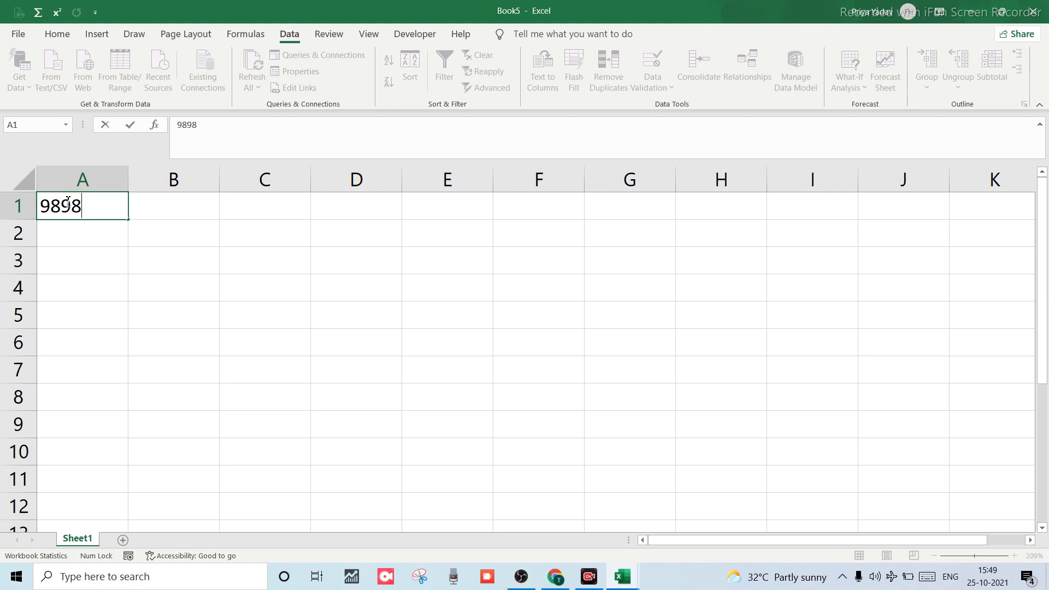
pyautogui.press('Return')
pyautogui.write('9898')
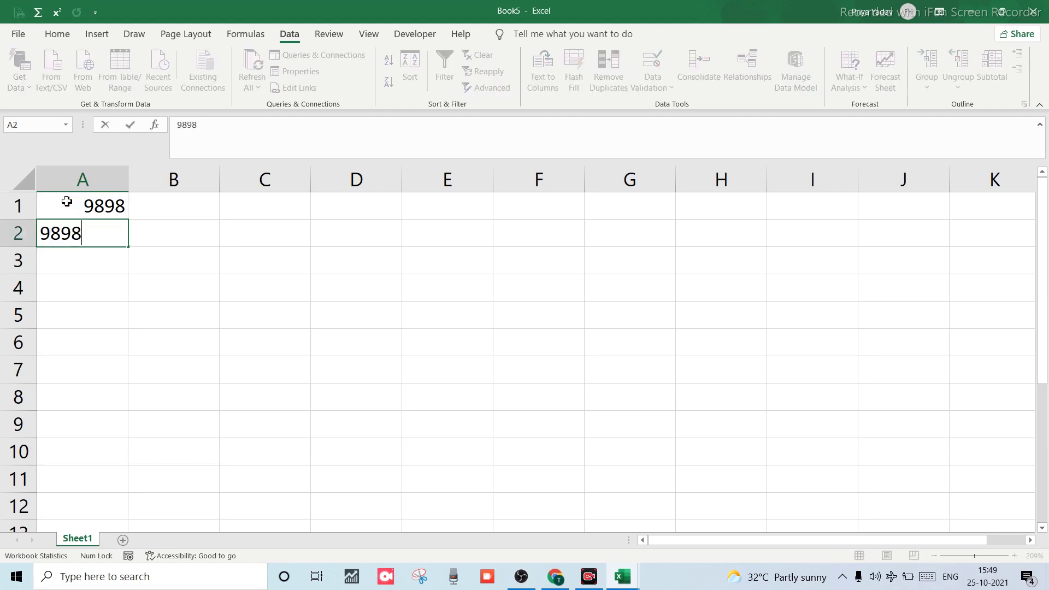
pyautogui.press('Return')
pyautogui.write('9898')
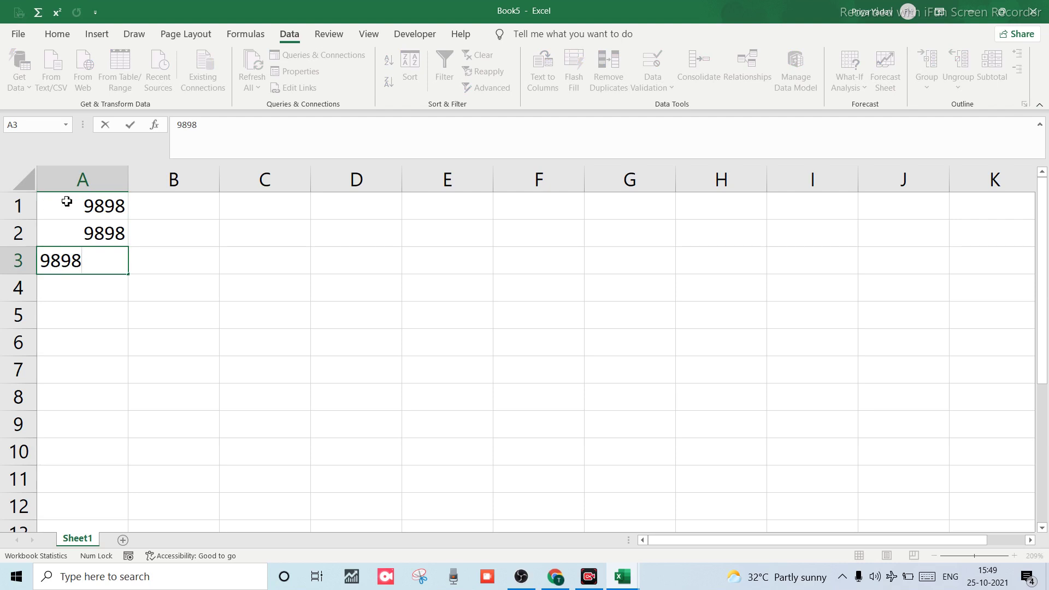
pyautogui.press('Return')
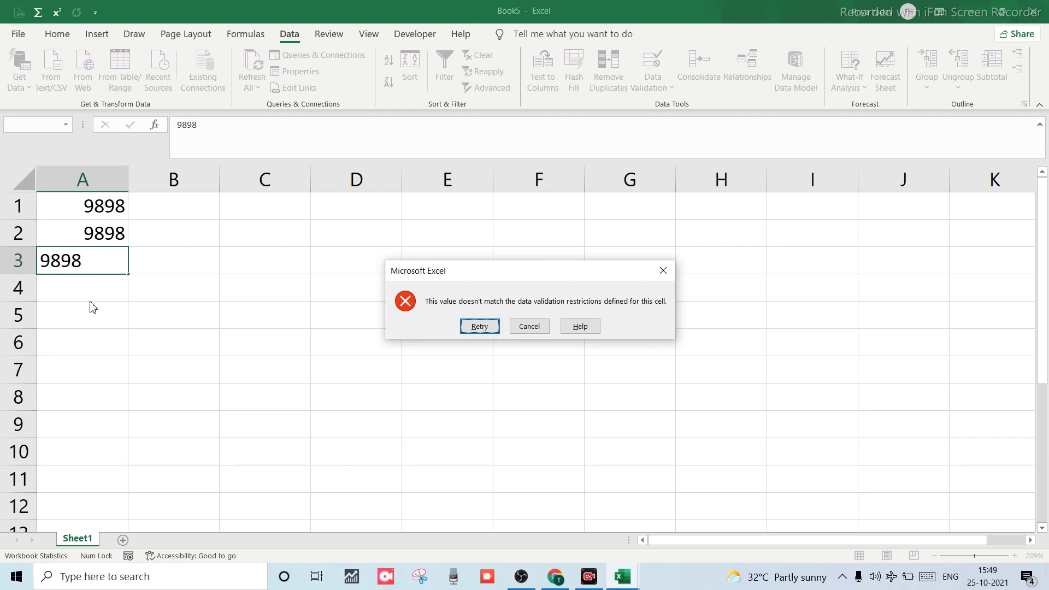
pyautogui.click(530, 326)
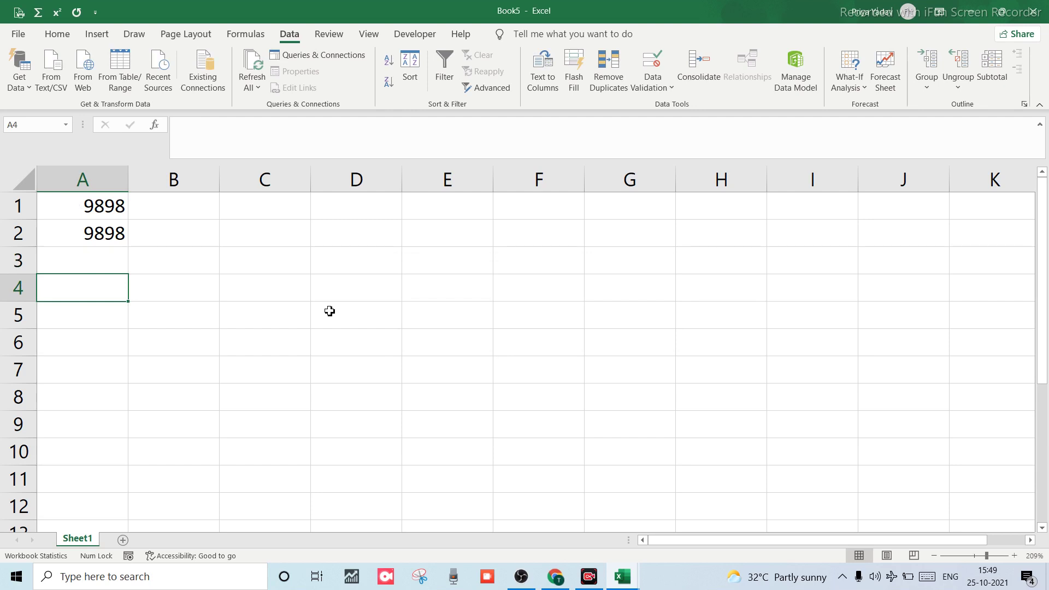
pyautogui.hotkey('alt', 'a')
pyautogui.press('v')
pyautogui.press('v')
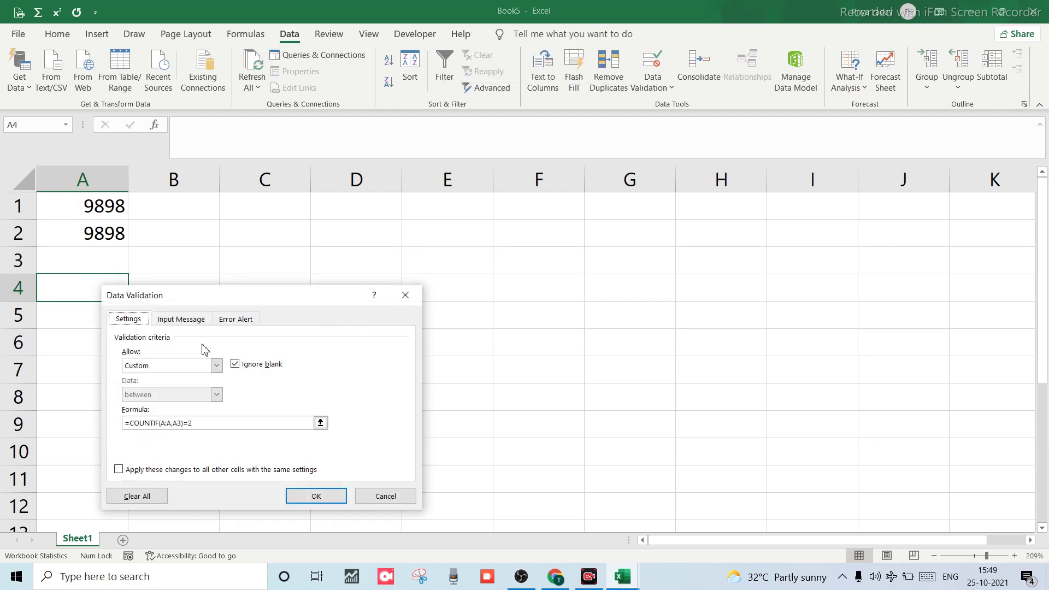
pyautogui.click(218, 368)
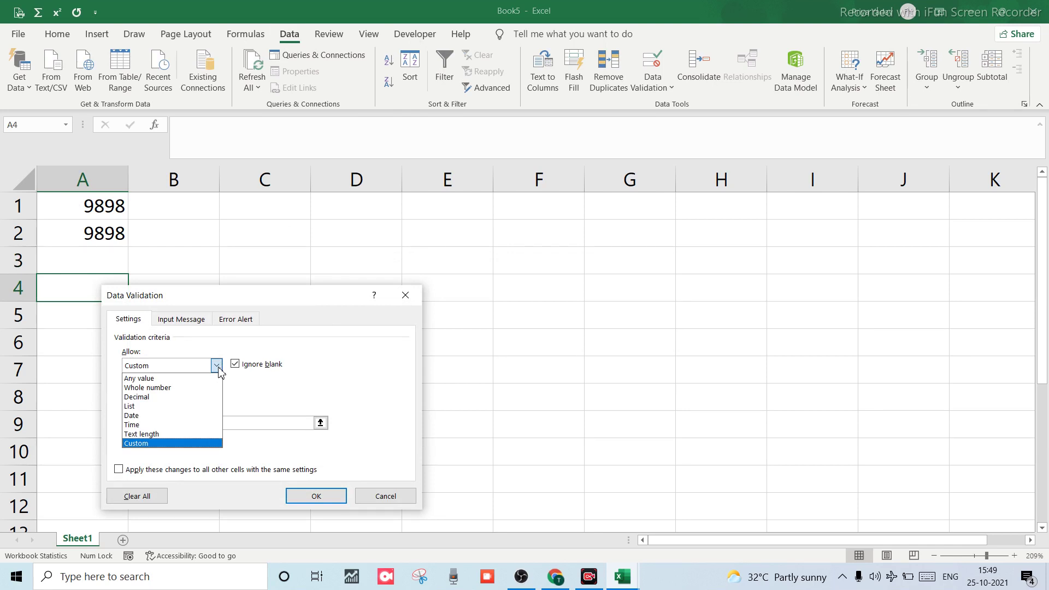
pyautogui.click(140, 443)
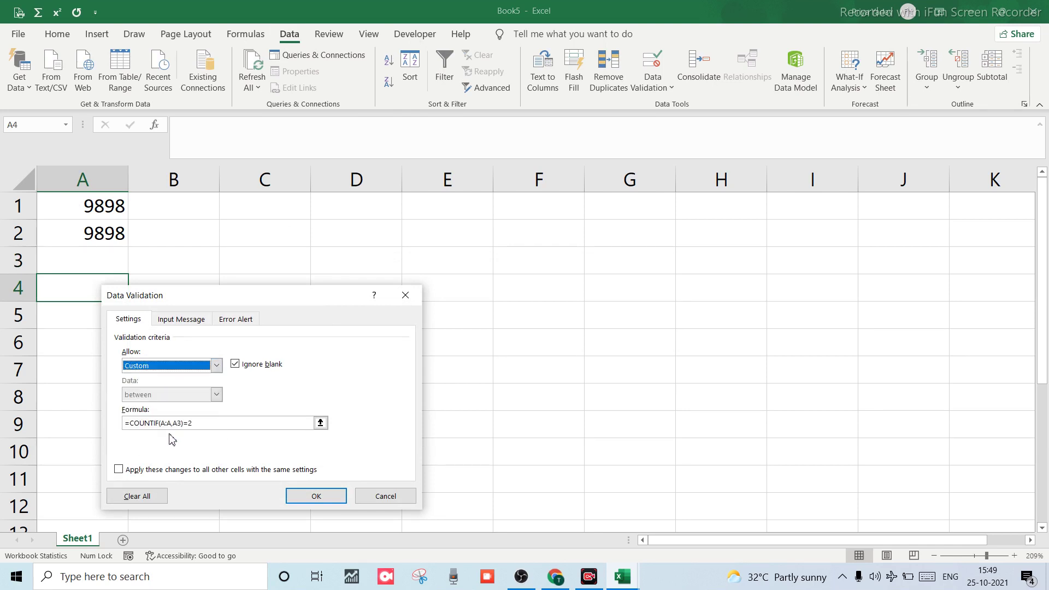
pyautogui.click(209, 423)
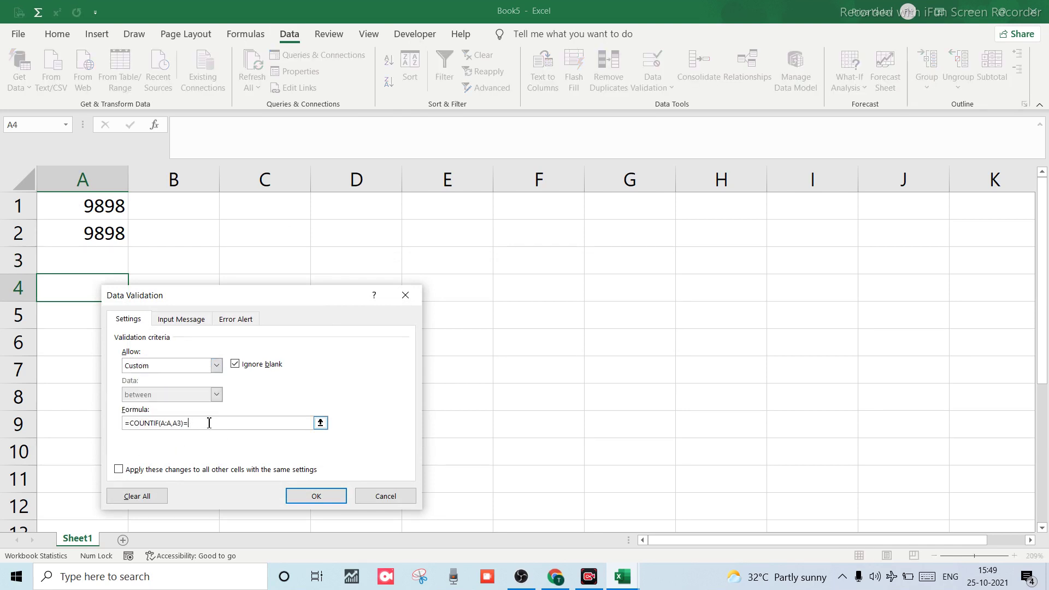
pyautogui.press('BackSpace')
pyautogui.press('BackSpace')
pyautogui.press('BackSpace')
pyautogui.press('BackSpace')
pyautogui.press('BackSpace')
pyautogui.press('BackSpace')
pyautogui.press('BackSpace')
pyautogui.press('BackSpace')
pyautogui.press('BackSpace')
pyautogui.press('BackSpace')
pyautogui.press('BackSpace')
pyautogui.press('BackSpace')
pyautogui.press('BackSpace')
pyautogui.press('BackSpace')
pyautogui.press('BackSpace')
pyautogui.press('BackSpace')
pyautogui.press('BackSpace')
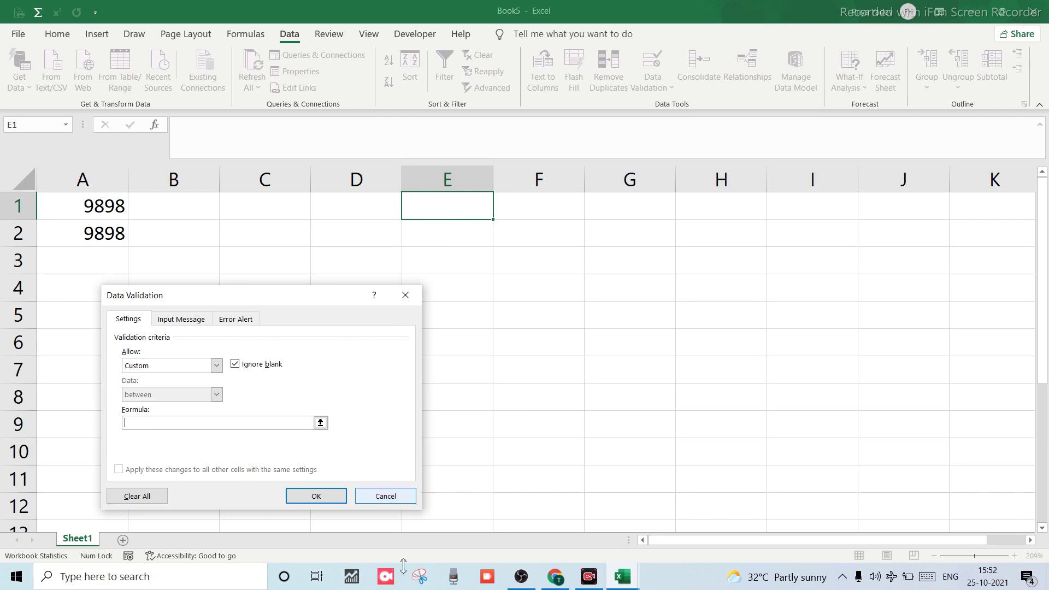
pyautogui.click(386, 497)
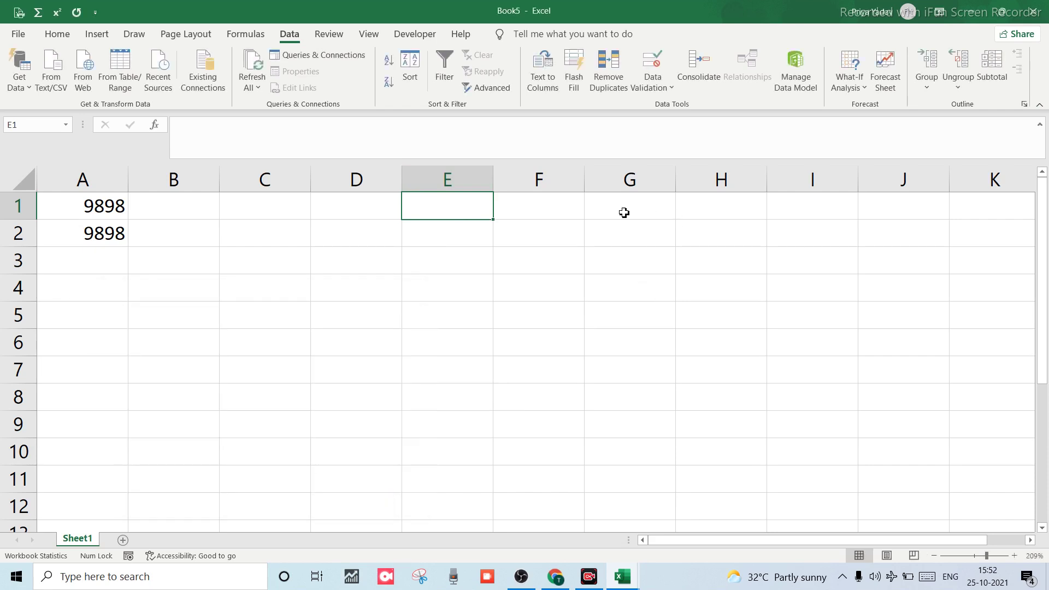
# Enter the heading 'Text' in D1 and select column D.
pyautogui.click(362, 216)
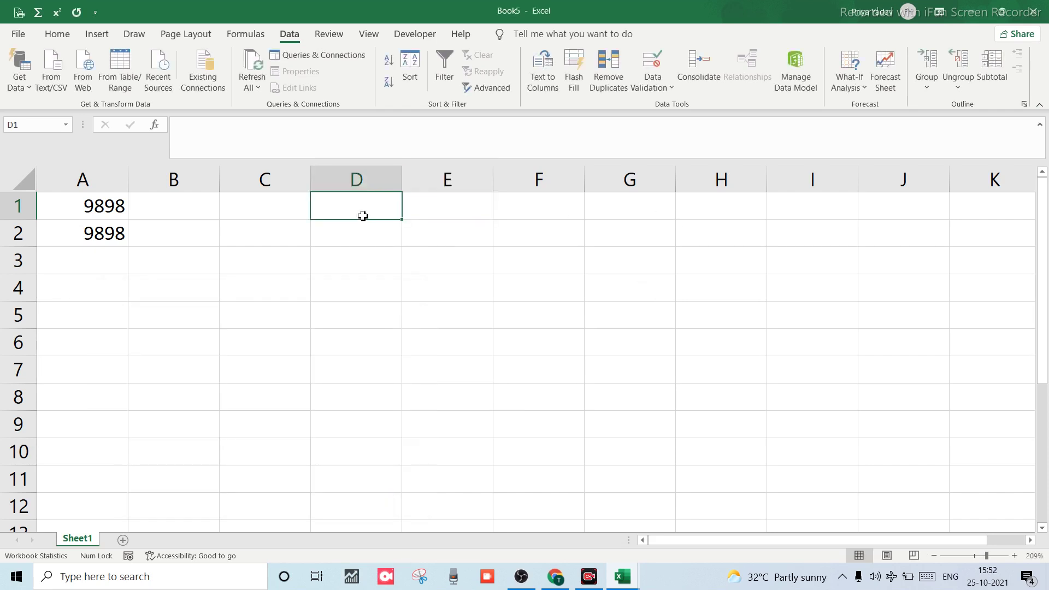
pyautogui.write('Tex')
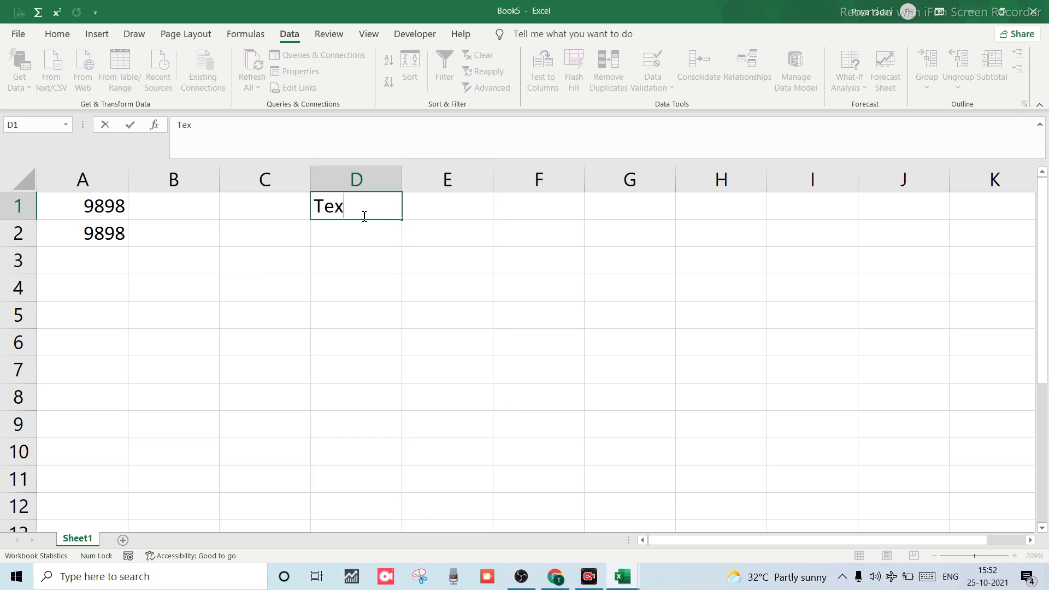
pyautogui.write('t')
pyautogui.click(344, 256)
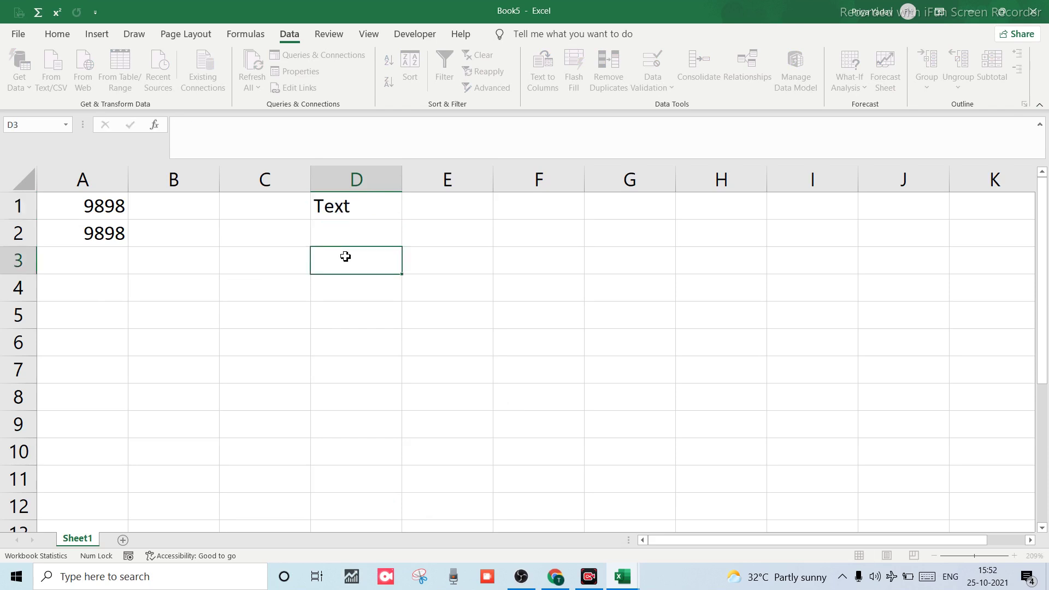
pyautogui.click(349, 200)
pyautogui.click(349, 178)
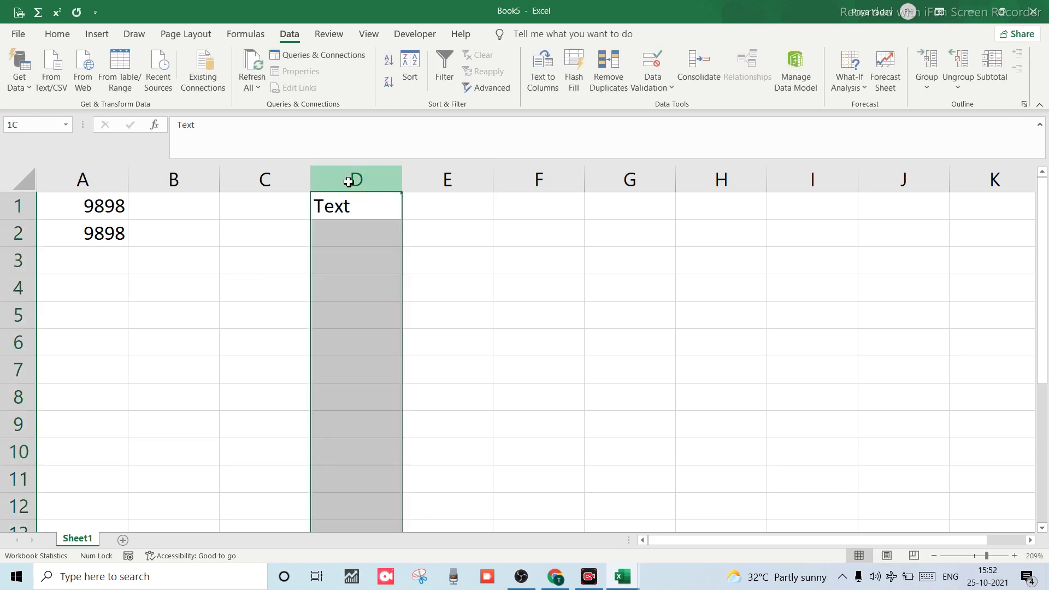
# Apply a Custom validation rule =istext(D1) to column D.
pyautogui.click(653, 61)
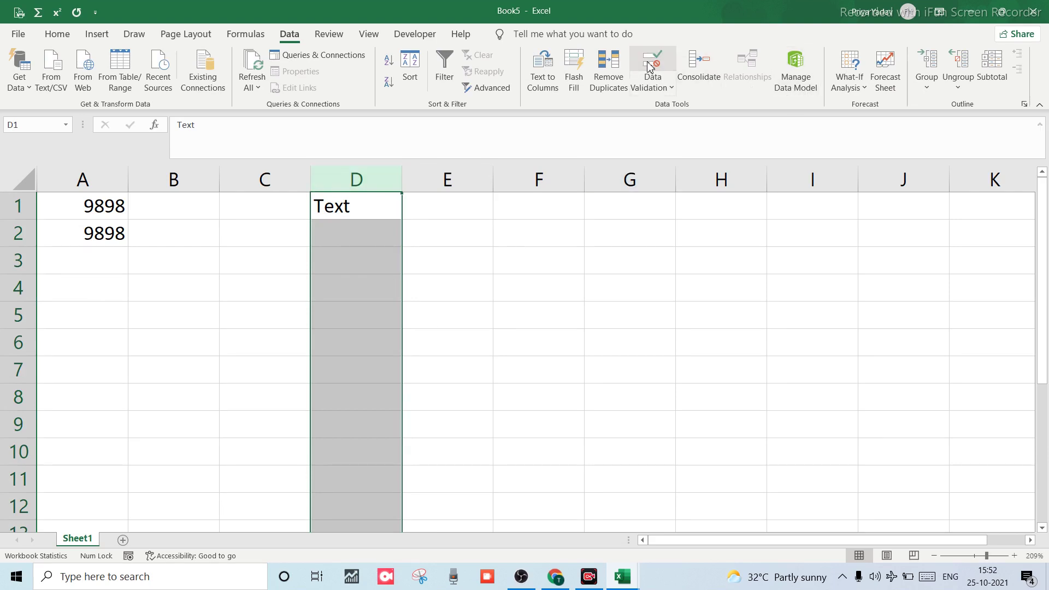
pyautogui.click(217, 365)
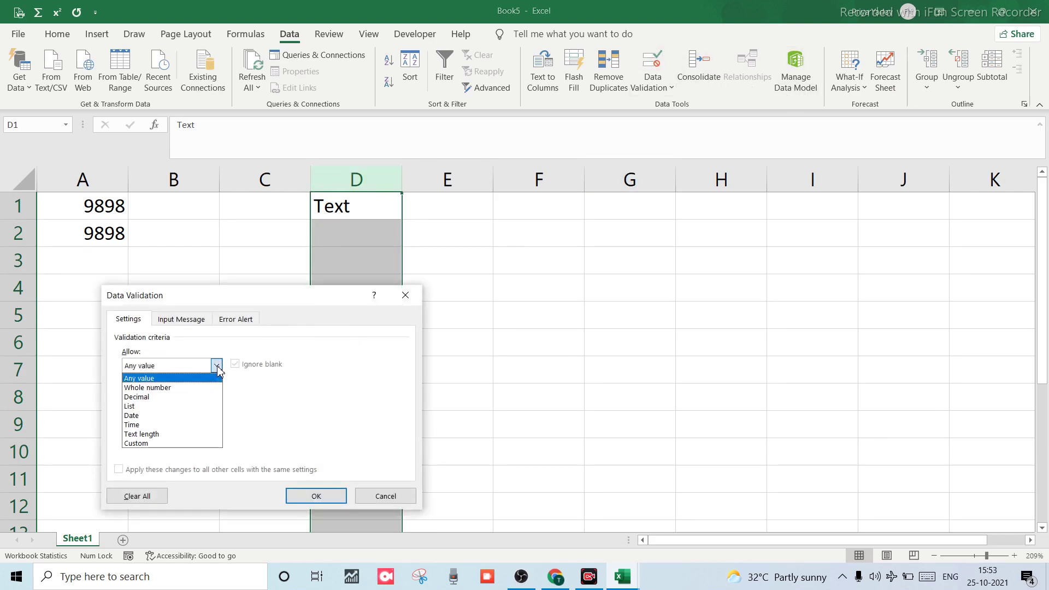
pyautogui.click(149, 444)
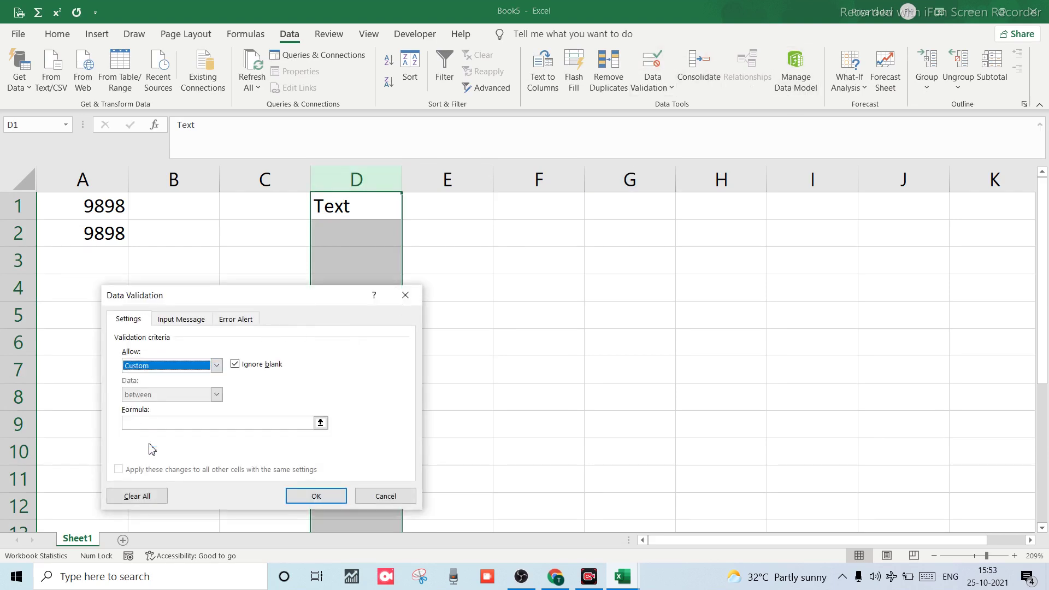
pyautogui.click(166, 423)
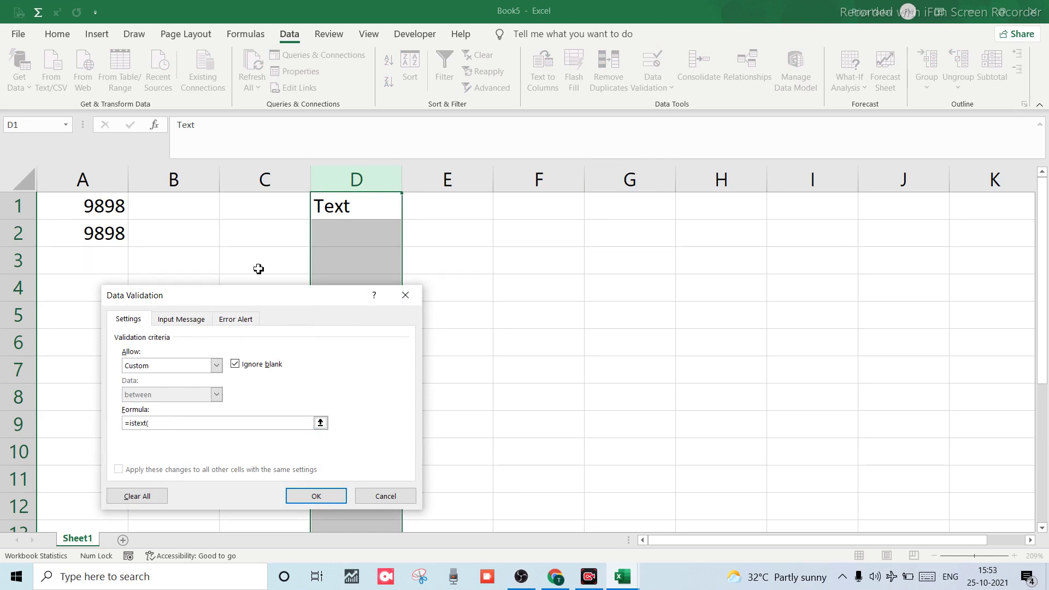
pyautogui.click(326, 204)
pyautogui.write(')')
pyautogui.click(326, 501)
pyautogui.click(392, 285)
pyautogui.click(367, 251)
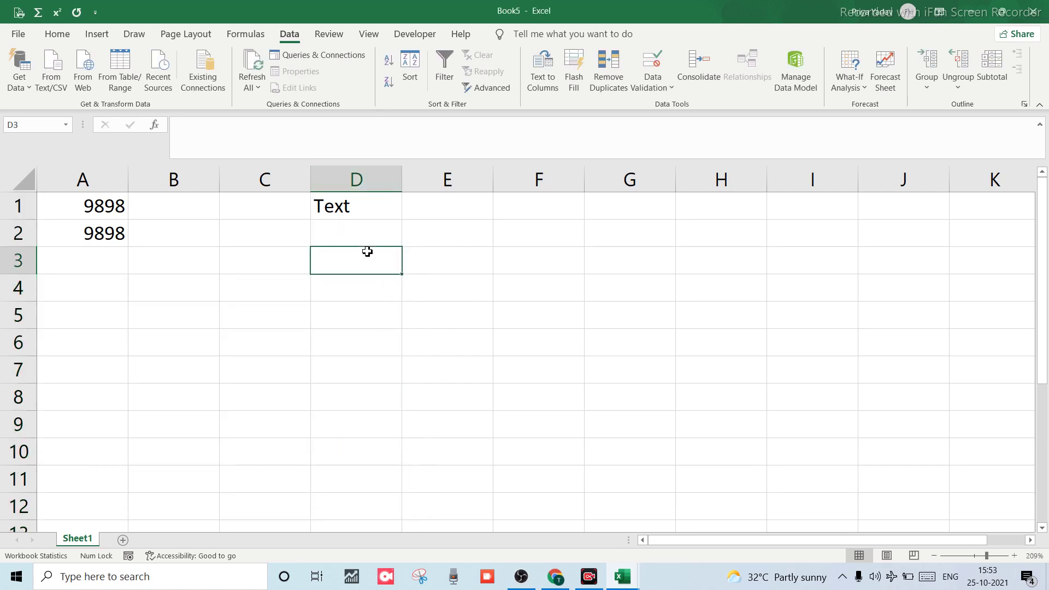
# Enter kkkh and jkjjjkjkjkj in D3–D4, then see 555454545 rejected in D5.
pyautogui.write('kkkh')
pyautogui.press('Return')
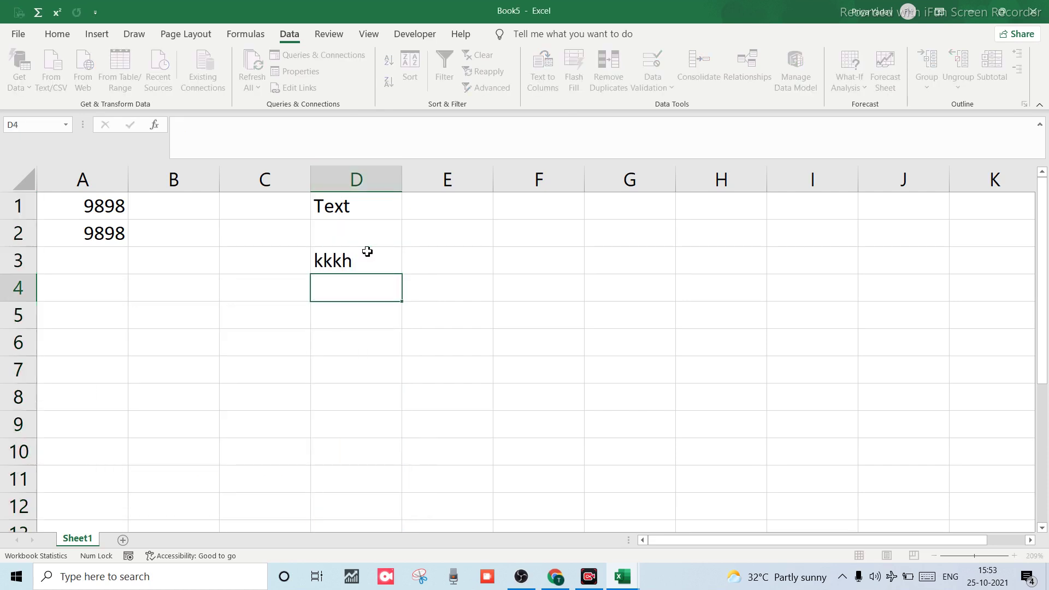
pyautogui.write('jkjjjkjkjkj')
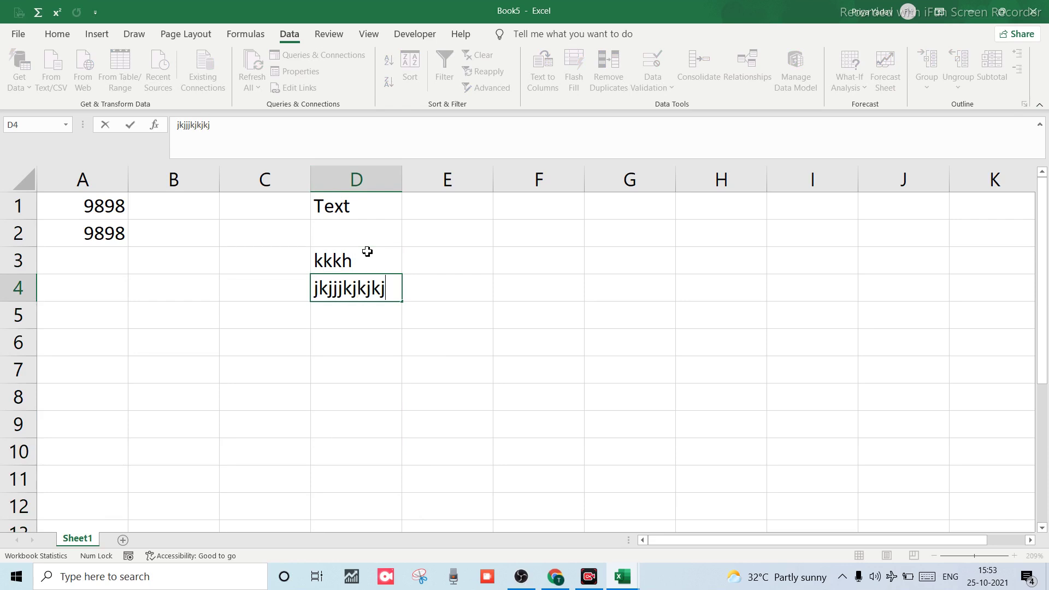
pyautogui.press('Return')
pyautogui.write('555454545')
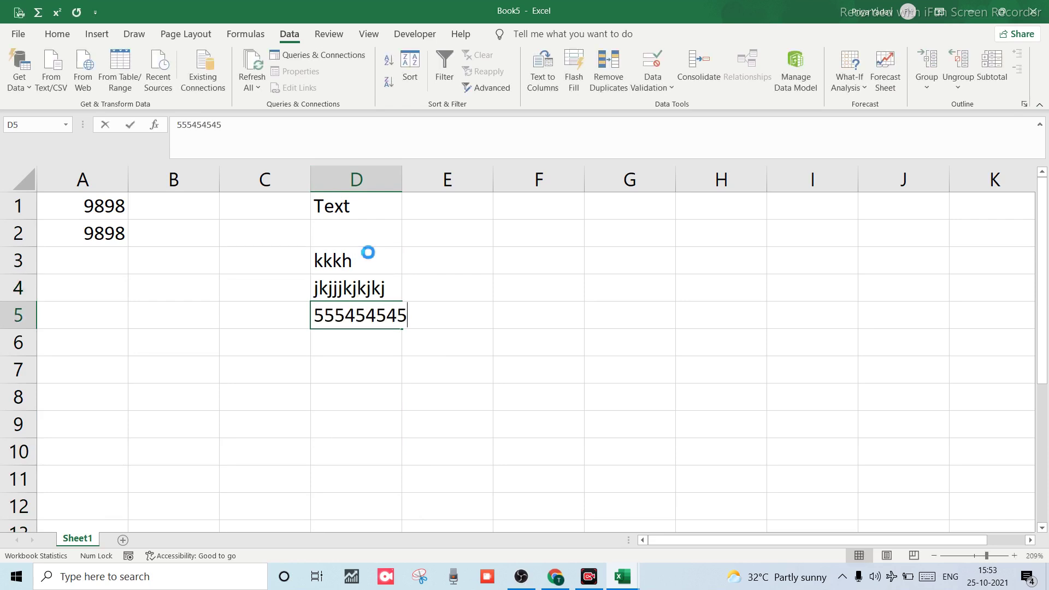
pyautogui.press('Return')
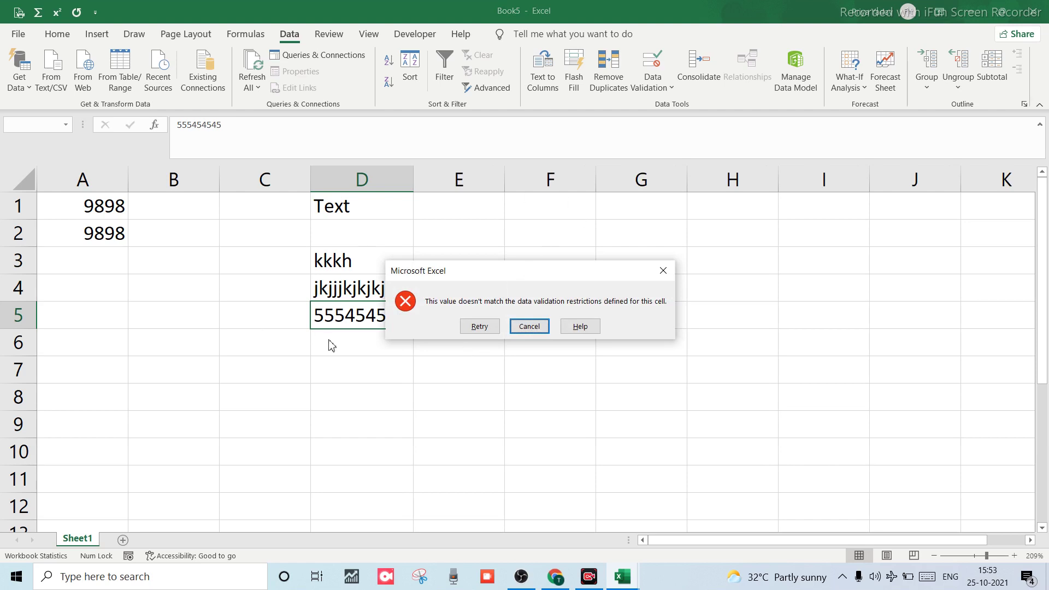
pyautogui.click(479, 326)
pyautogui.write('=')
pyautogui.press('Up')
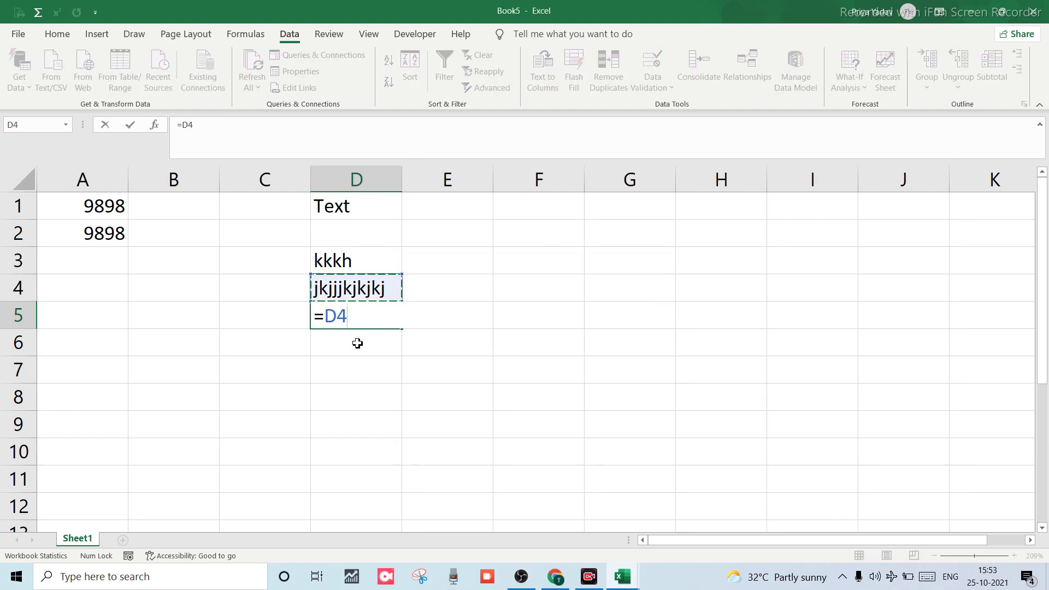
pyautogui.press('Escape')
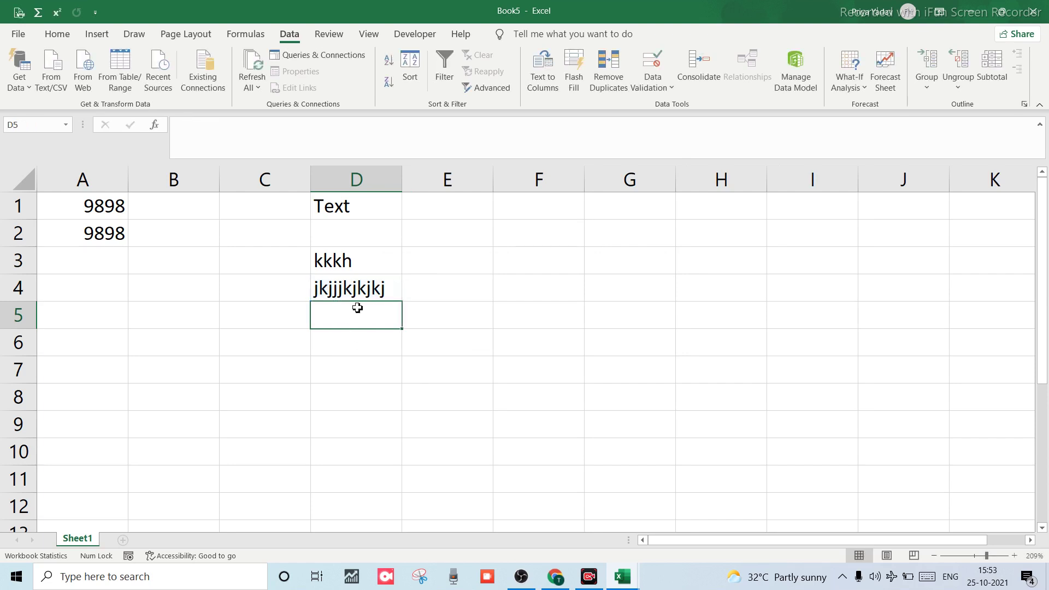
pyautogui.write('jhjhj544554')
pyautogui.press('Return')
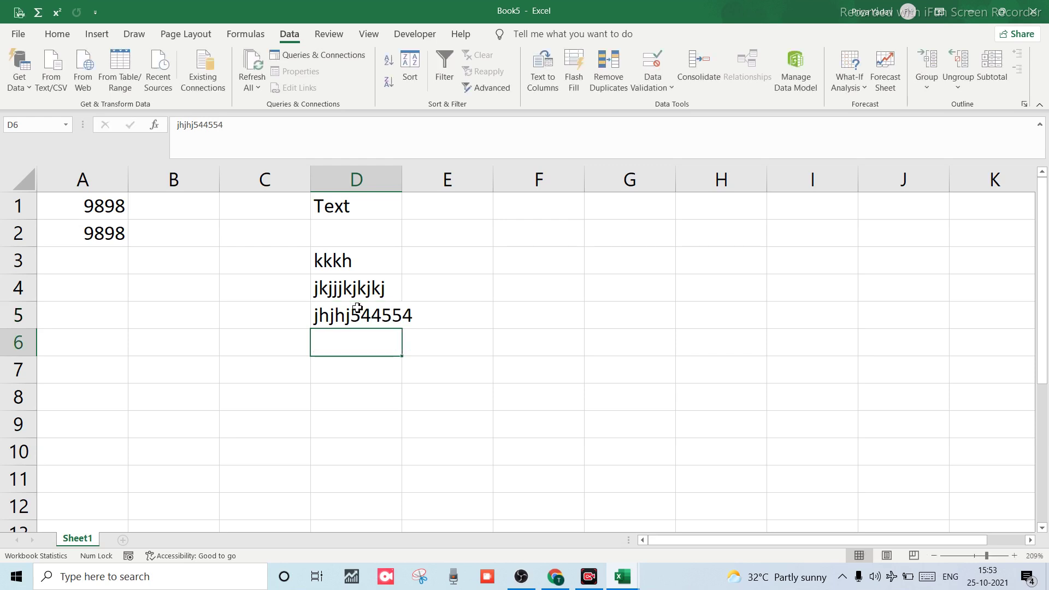
pyautogui.write('4454554jjhjh')
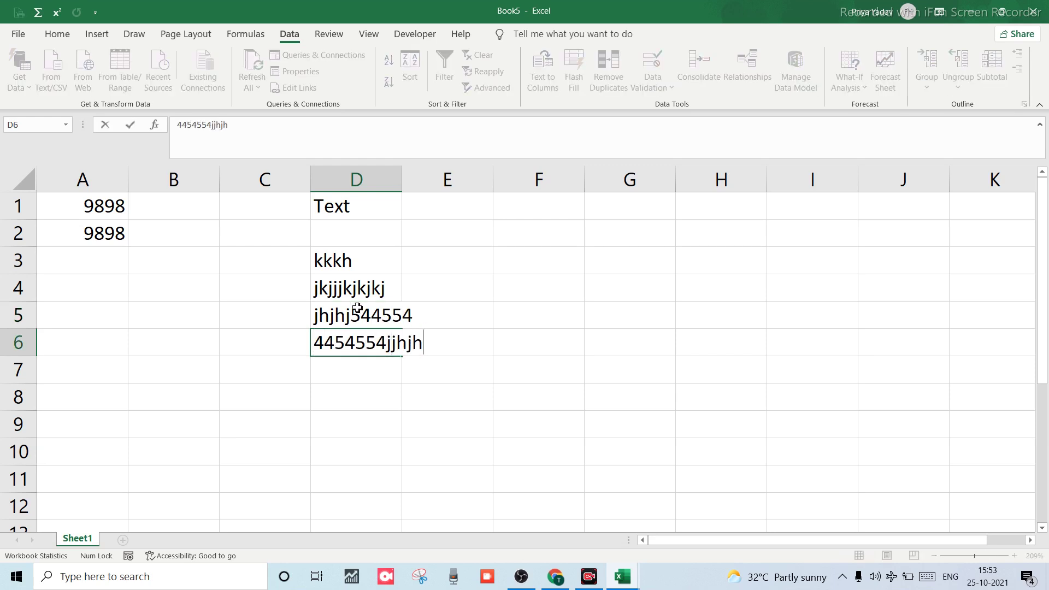
pyautogui.write('j')
pyautogui.press('Return')
pyautogui.write('4545455454')
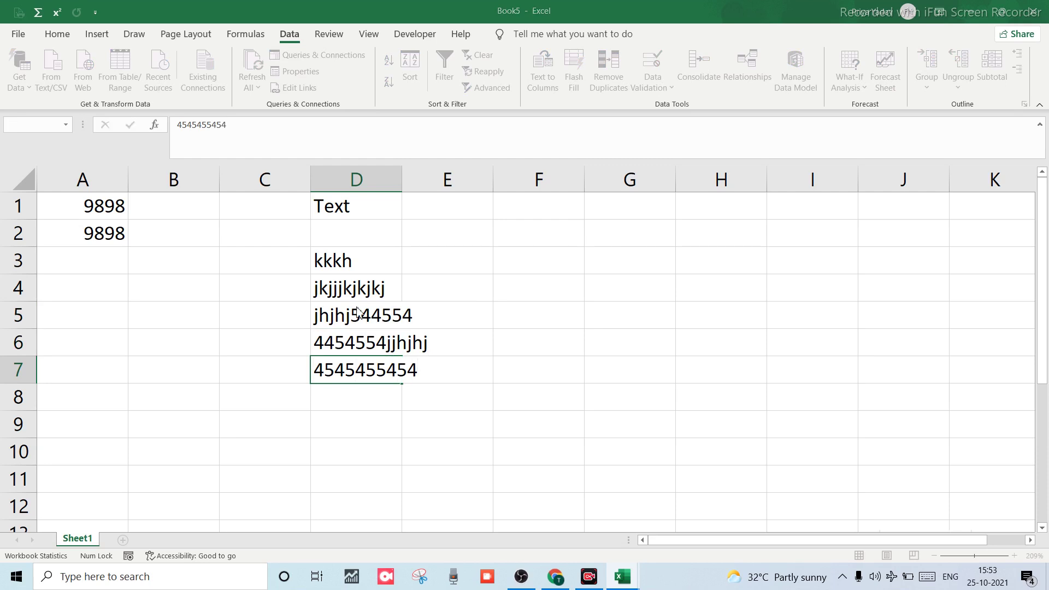
pyautogui.press('Return')
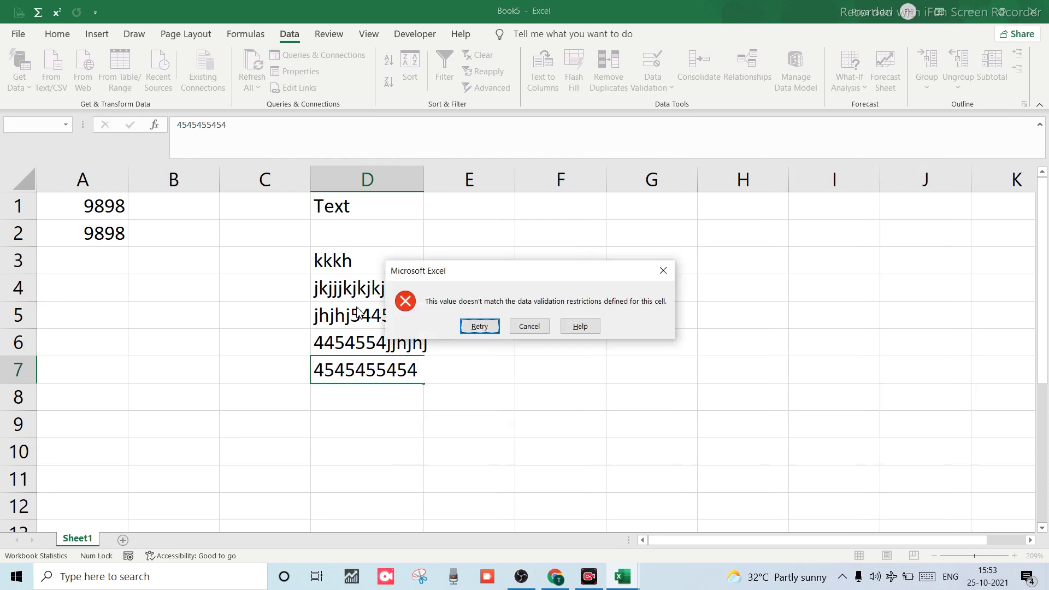
pyautogui.click(524, 327)
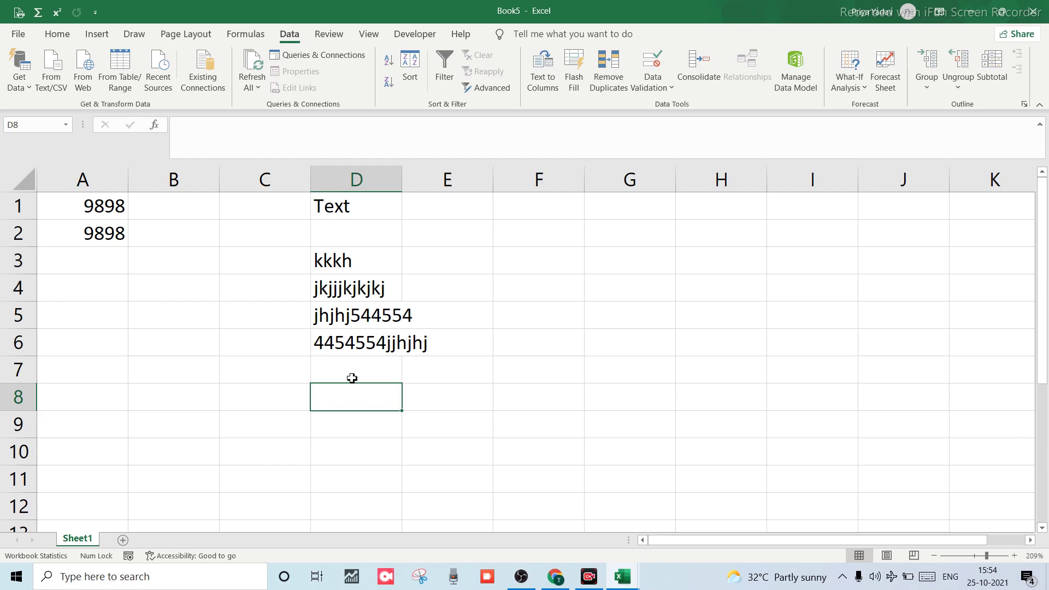
# Enter the heading 'Numbers' in cell E1.
pyautogui.click(437, 204)
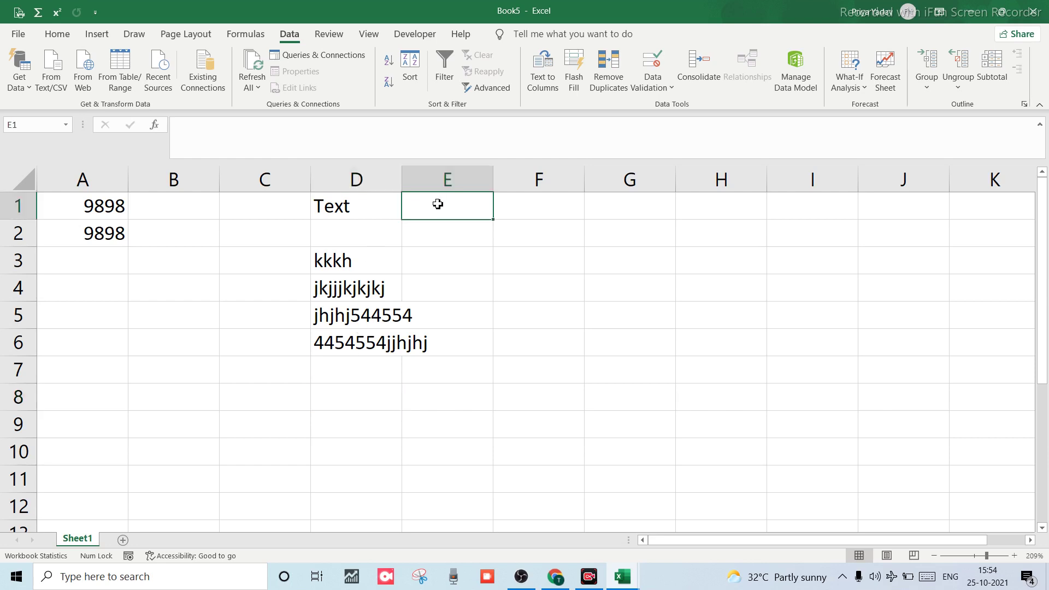
pyautogui.write('Nu')
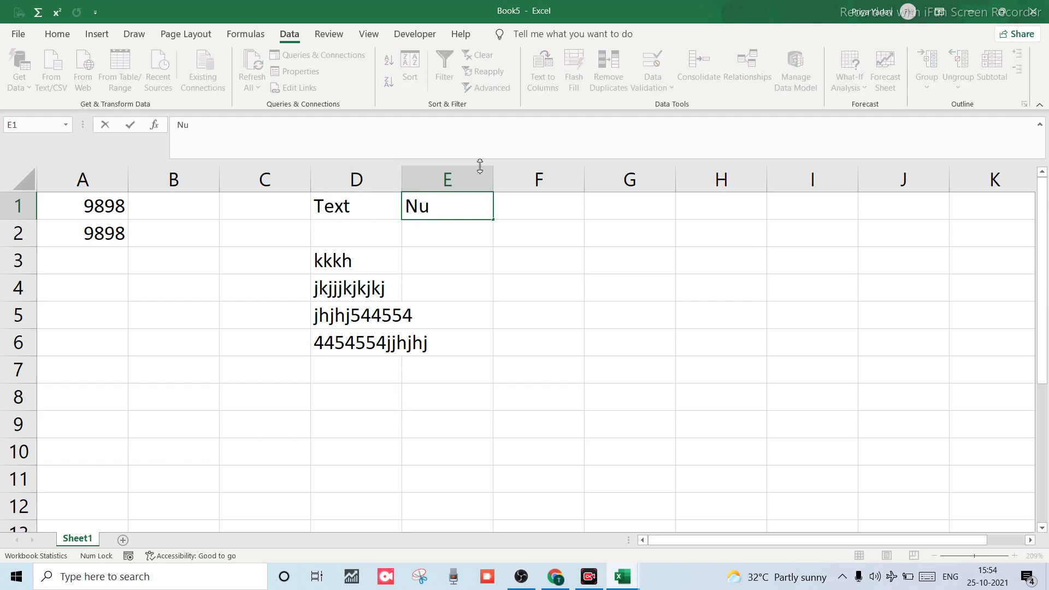
pyautogui.write('m')
pyautogui.write('ber')
pyautogui.write('s')
pyautogui.press('BackSpace')
pyautogui.write('rs')
pyautogui.click(440, 260)
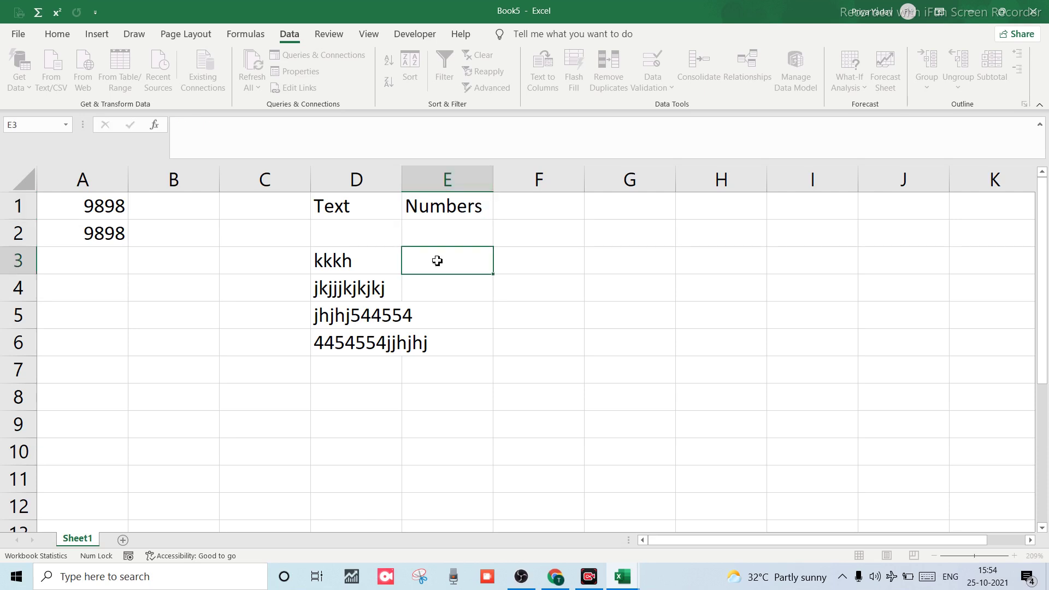
# Select column E and call up Data Validation, dismissing the Outline dialog opened by mistake.
pyautogui.click(440, 175)
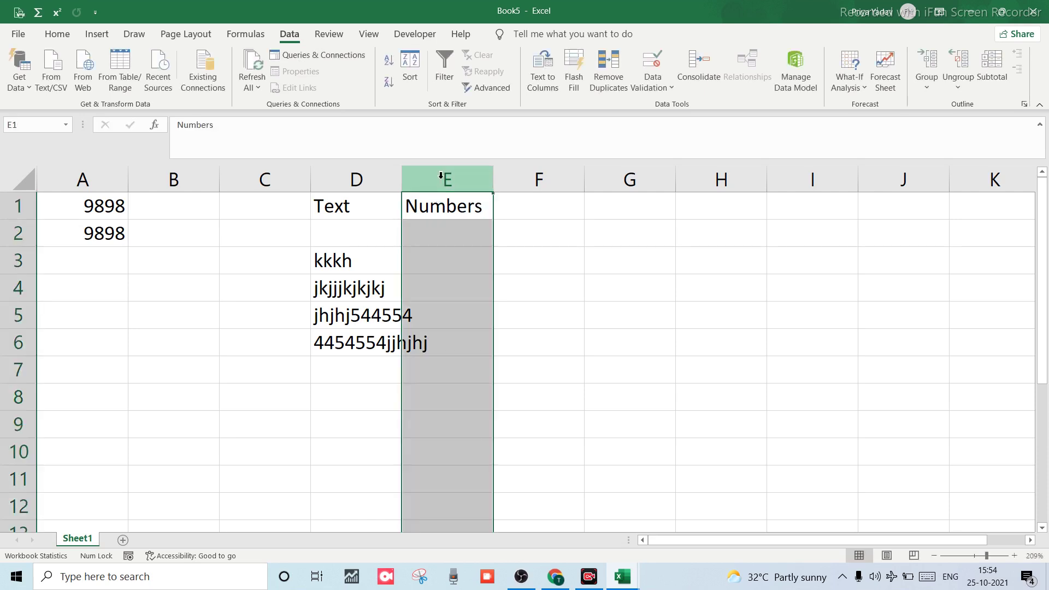
pyautogui.press('alt')
pyautogui.press('a')
pyautogui.press('l')
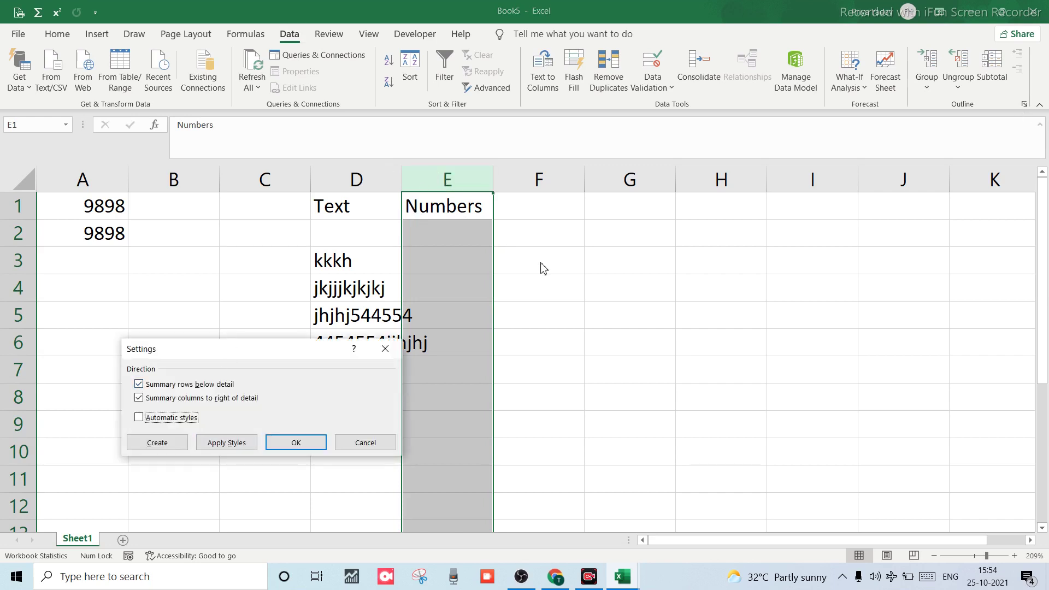
pyautogui.press('Escape')
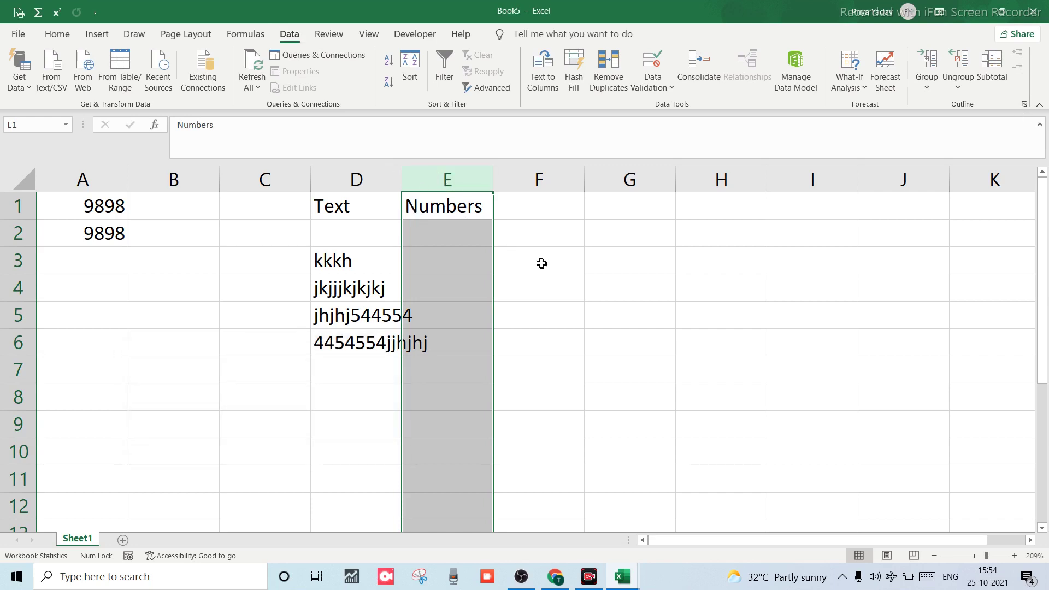
pyautogui.hotkey('alt', 'd')
# Extend validation to column E and replace its formula with =isnumber(E1).
pyautogui.press('l')
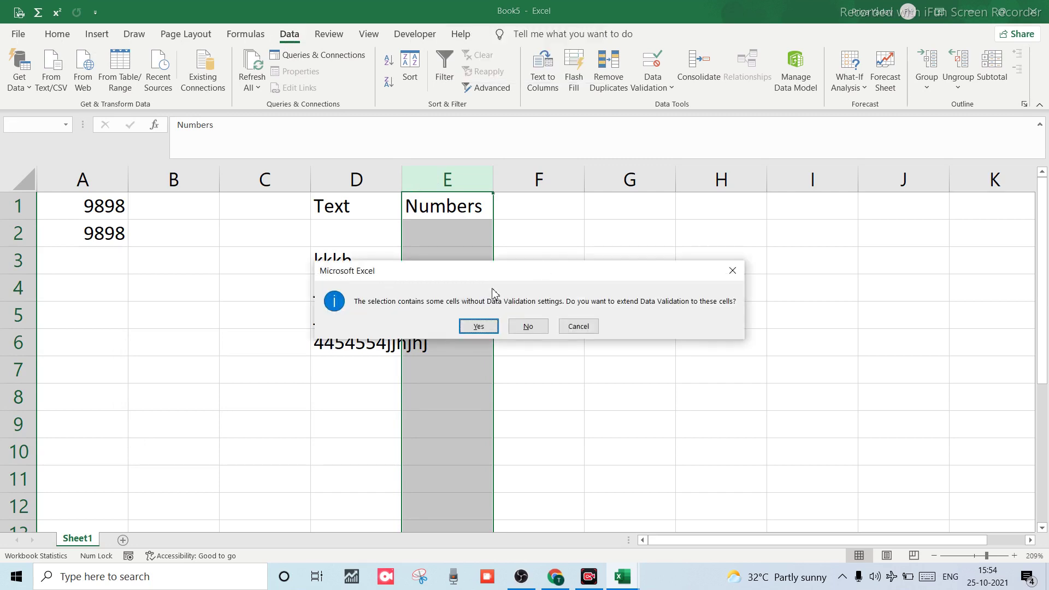
pyautogui.click(469, 327)
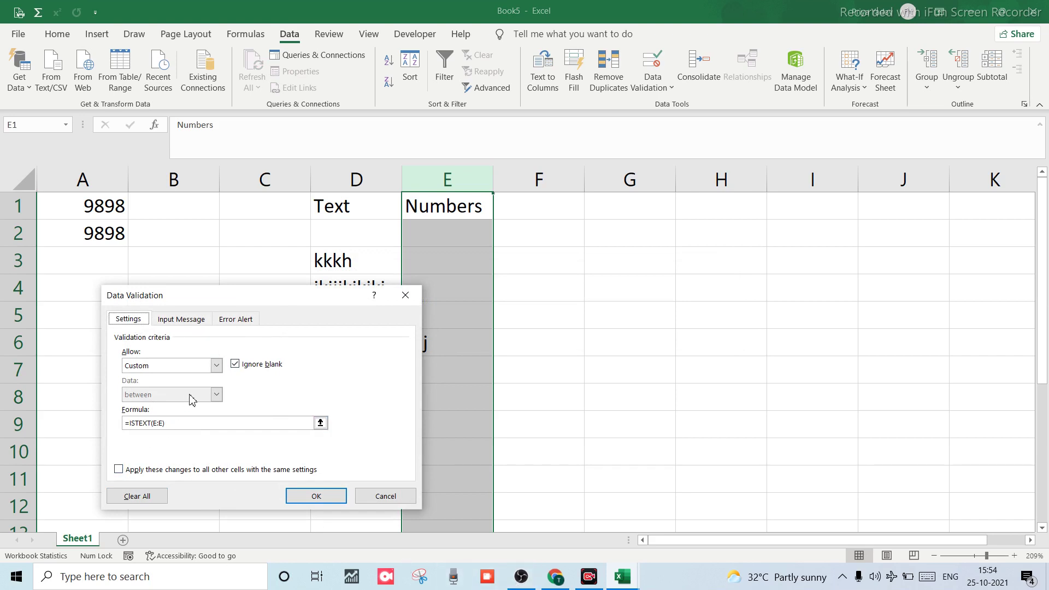
pyautogui.click(183, 425)
pyautogui.press('BackSpace')
pyautogui.press('BackSpace')
pyautogui.press('BackSpace')
pyautogui.press('BackSpace')
pyautogui.press('BackSpace')
pyautogui.press('BackSpace')
pyautogui.press('BackSpace')
pyautogui.press('BackSpace')
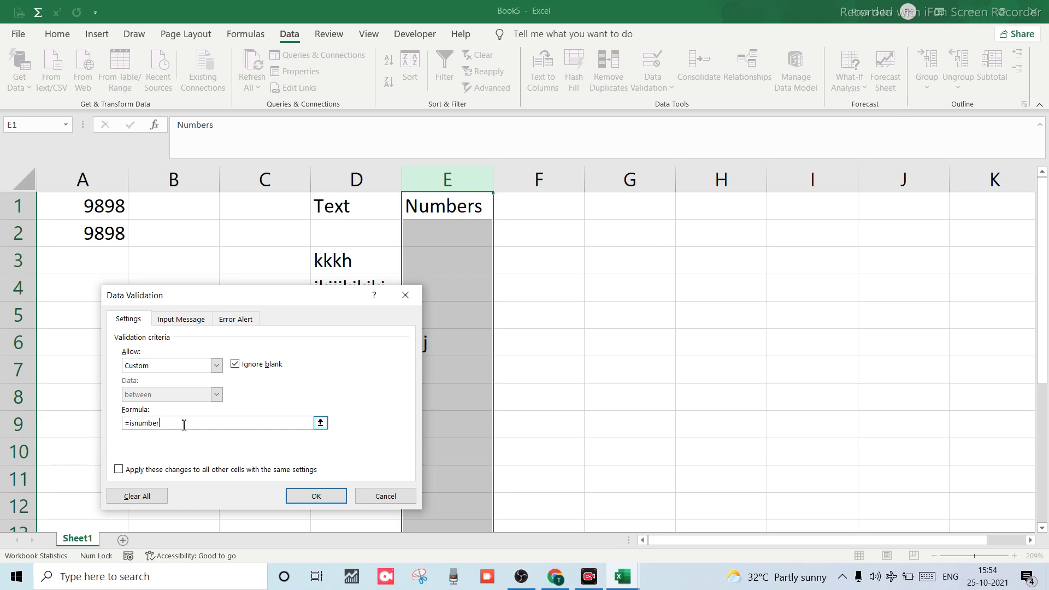
pyautogui.click(438, 205)
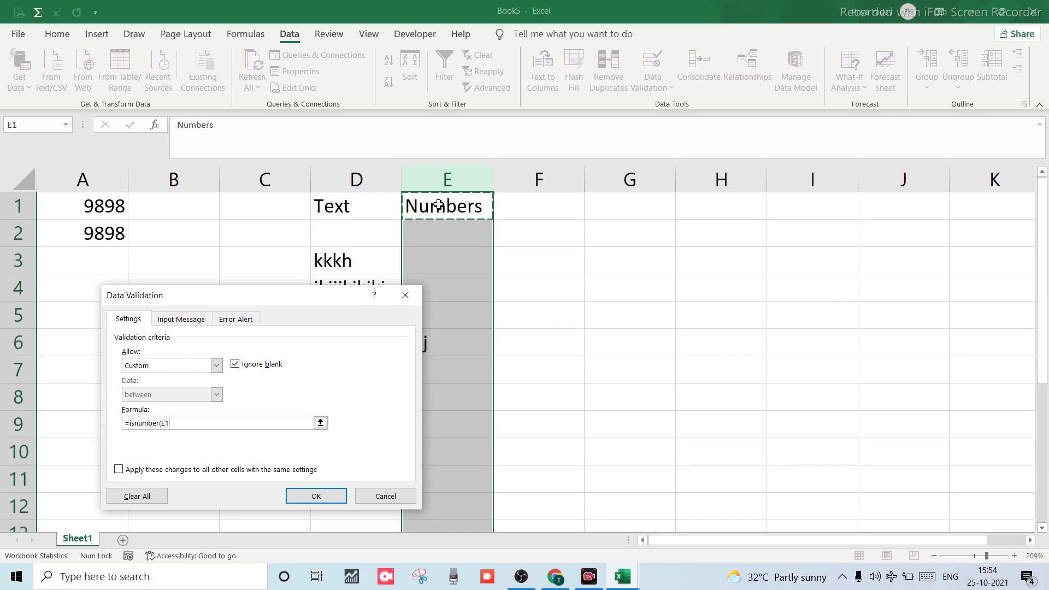
pyautogui.write(')')
pyautogui.press('Return')
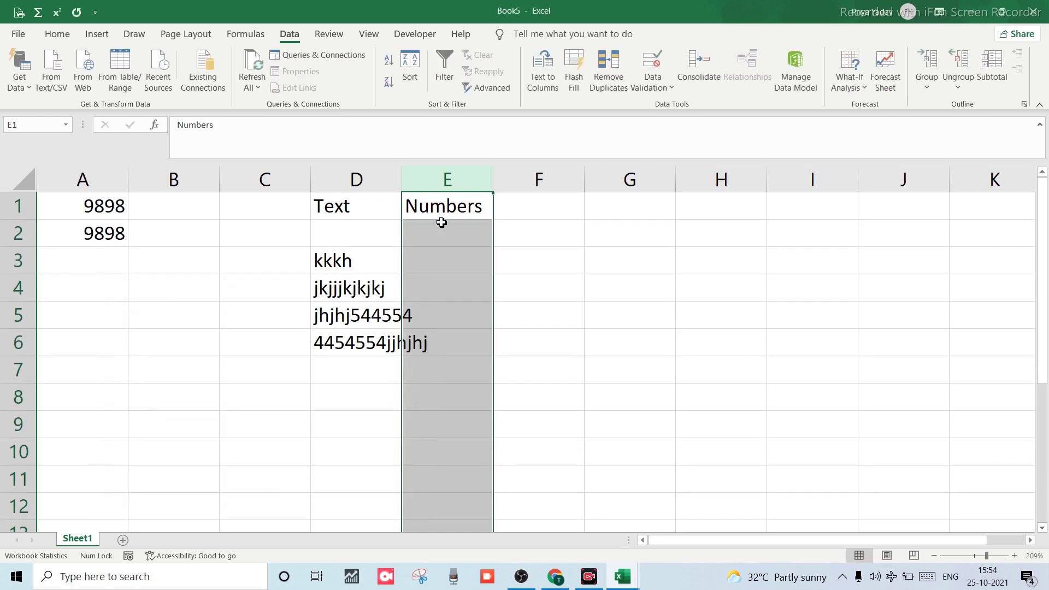
# Enter 54454554 in E2 and 544545 in E3 under the Numbers heading.
pyautogui.click(438, 250)
pyautogui.doubleClick(435, 230)
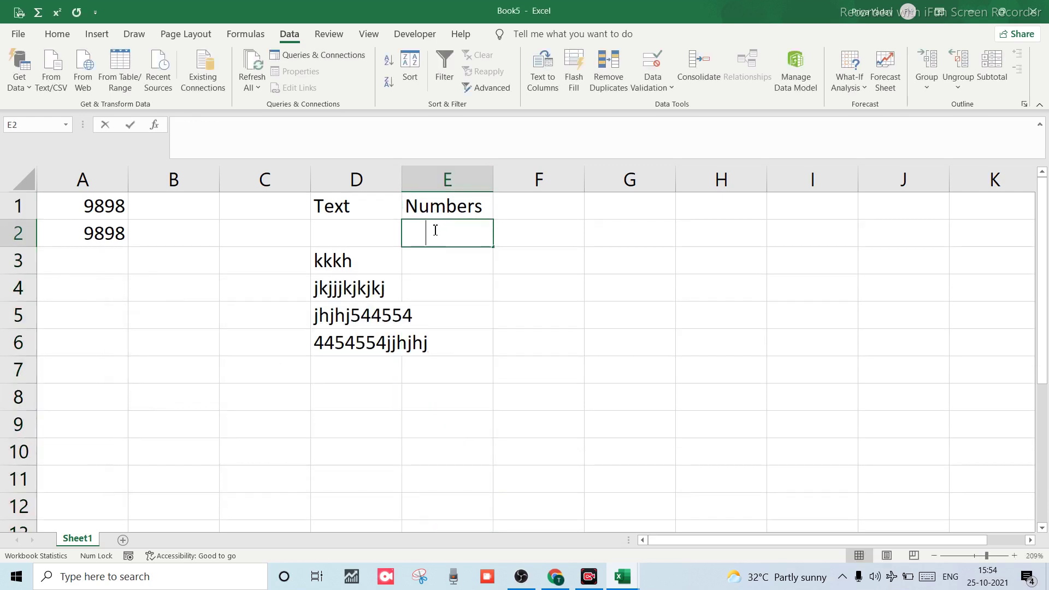
pyautogui.write('54454554')
pyautogui.press('Return')
pyautogui.write('544545')
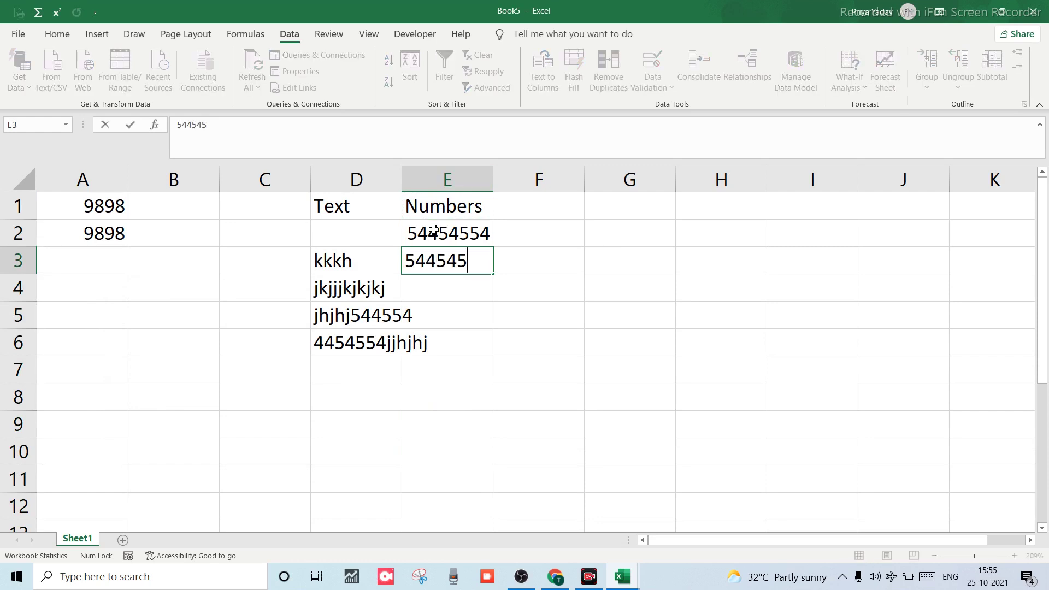
pyautogui.press('Return')
# Test the rule by entering the text 'jhjjhhj' and then 'gghhg' in E4, dismissing the error alert.
pyautogui.write('jhjjhhj')
pyautogui.press('Return')
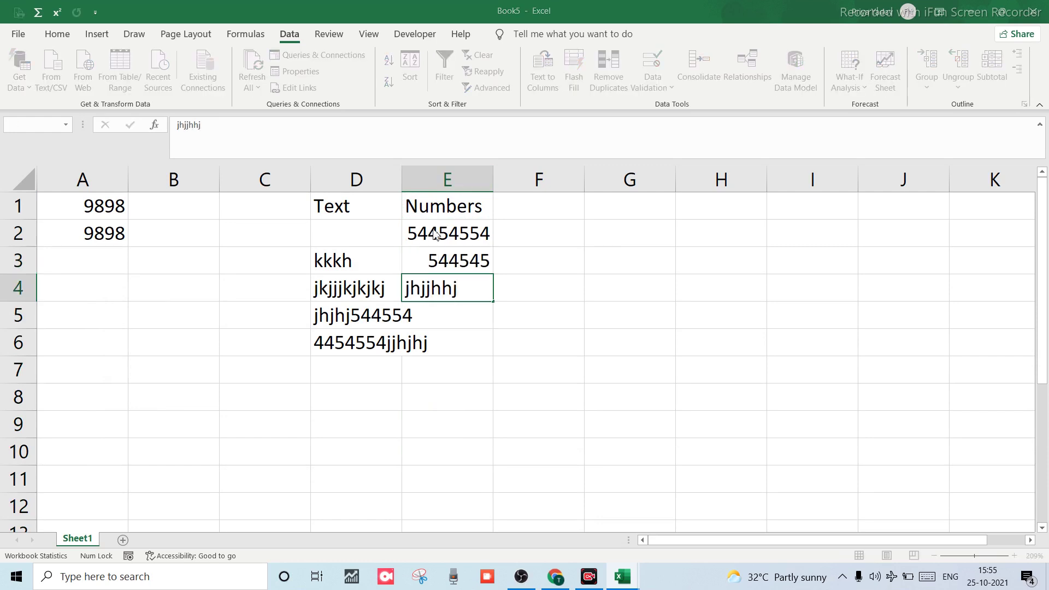
pyautogui.press('h')
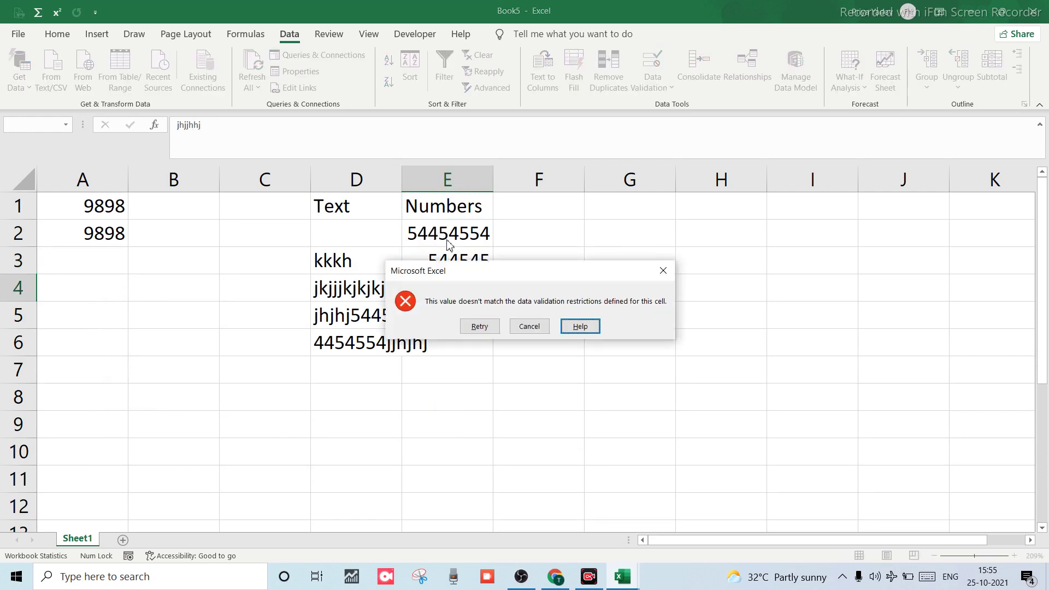
pyautogui.click(532, 326)
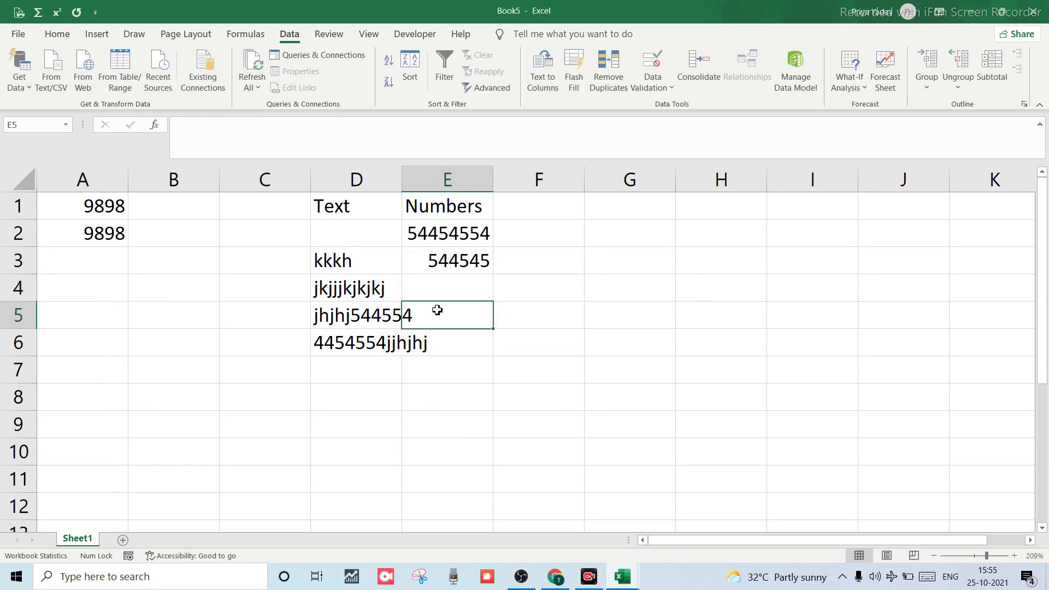
pyautogui.write('gghhg')
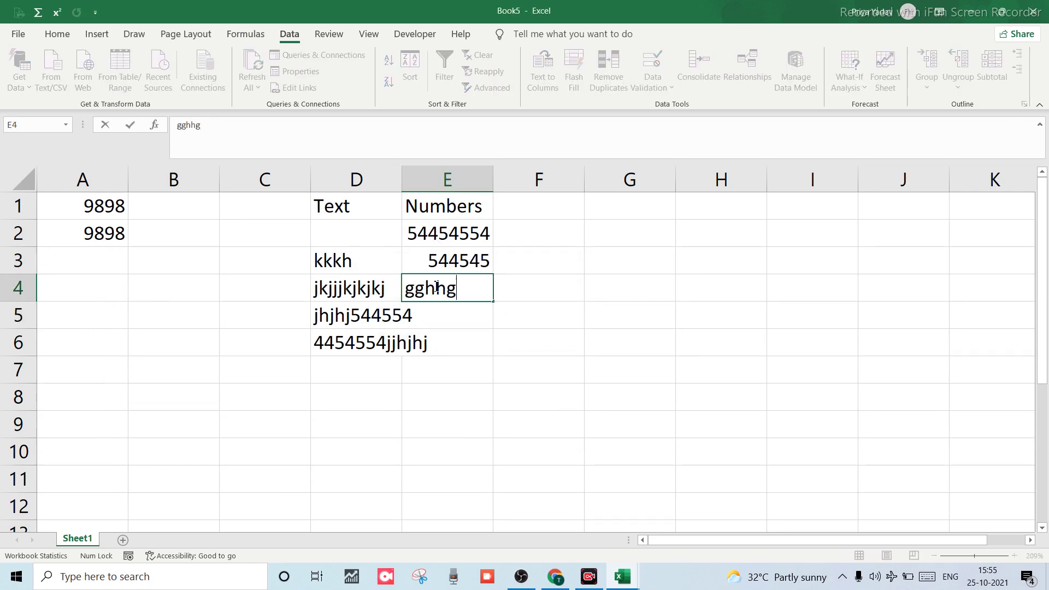
pyautogui.press('Return')
pyautogui.press('Return')
# Clear the stray formula from E4, then confirm the mixed entry '54445jj' is rejected and discarded.
pyautogui.write('=')
pyautogui.press('Down')
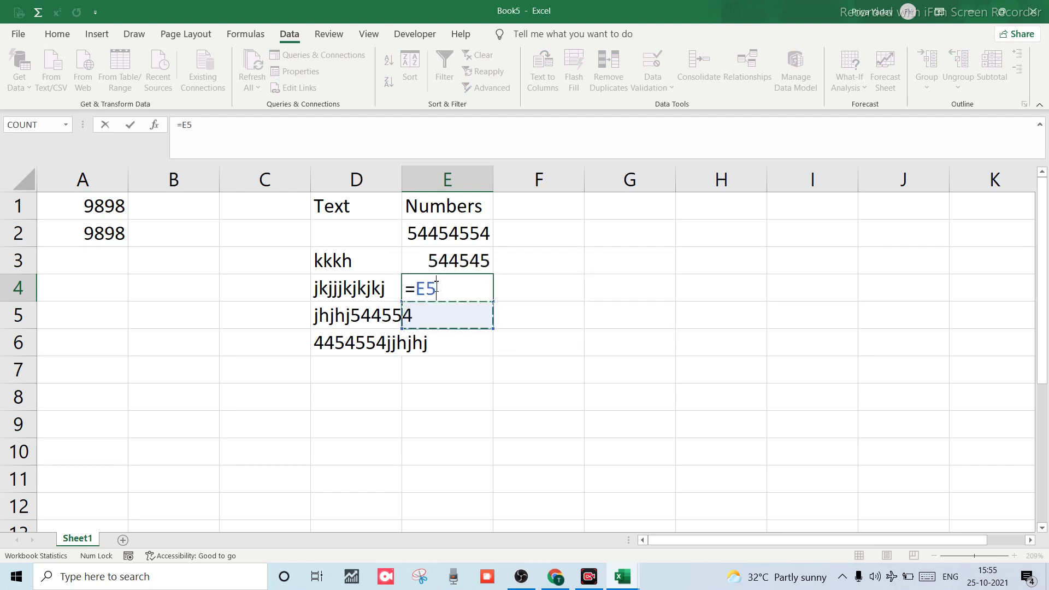
pyautogui.press('BackSpace')
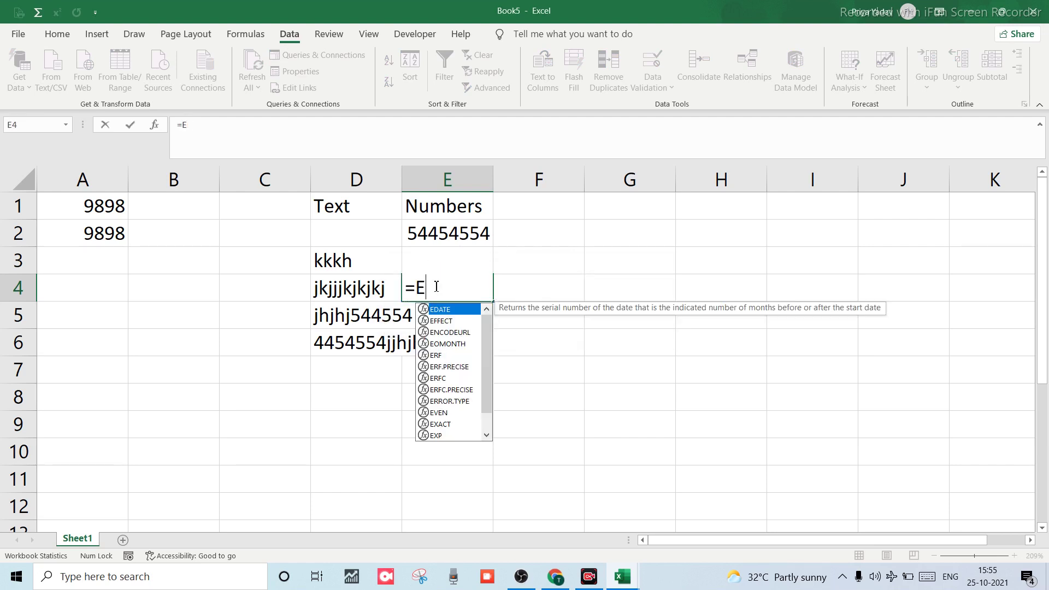
pyautogui.press('Escape')
pyautogui.press('BackSpace')
pyautogui.press('BackSpace')
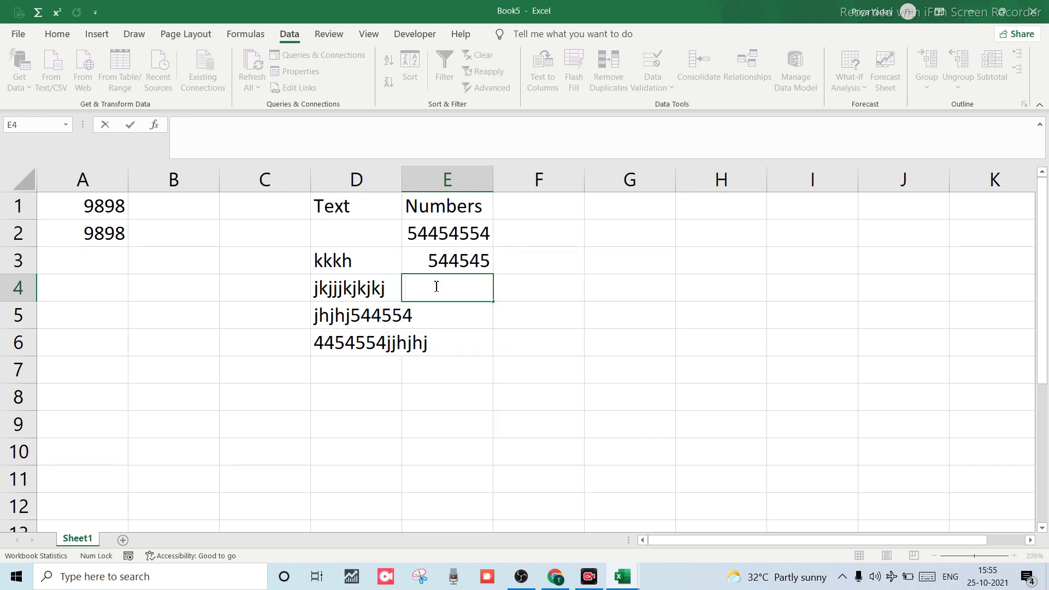
pyautogui.write('54445jj')
pyautogui.press('Return')
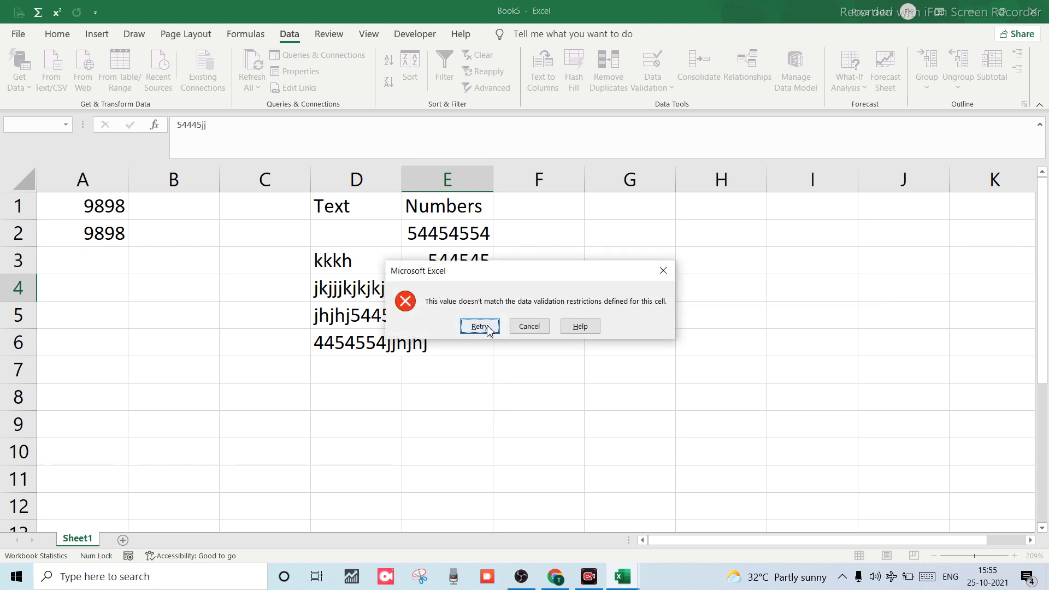
pyautogui.click(480, 327)
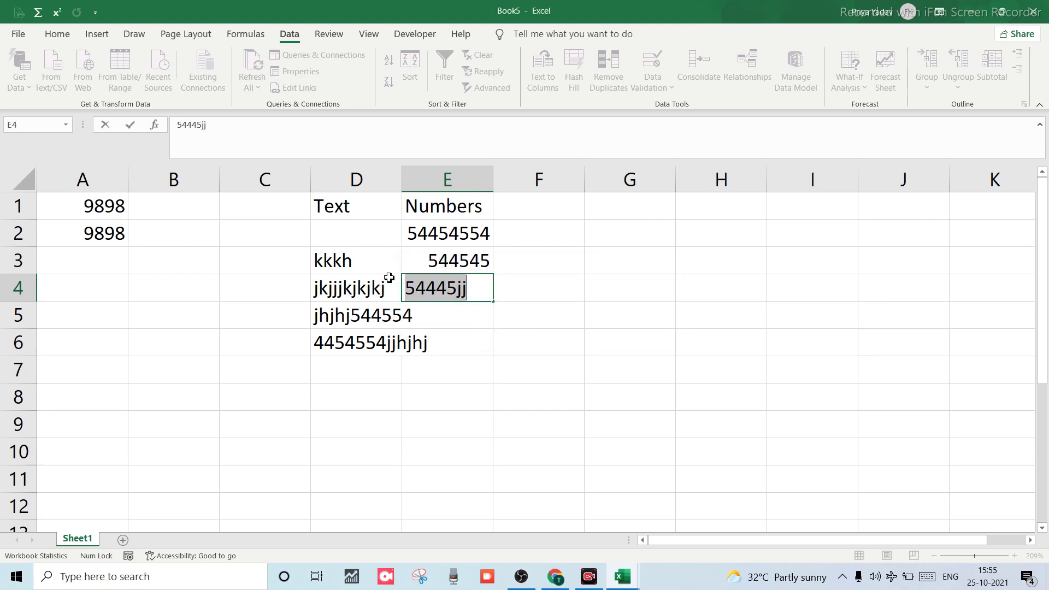
pyautogui.click(453, 267)
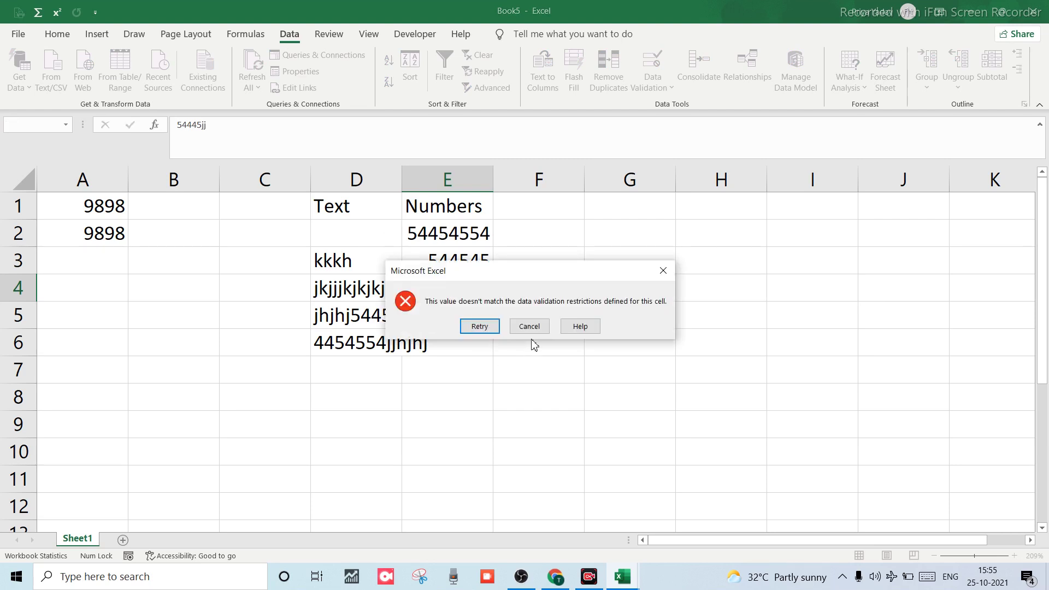
pyautogui.click(530, 327)
pyautogui.click(344, 359)
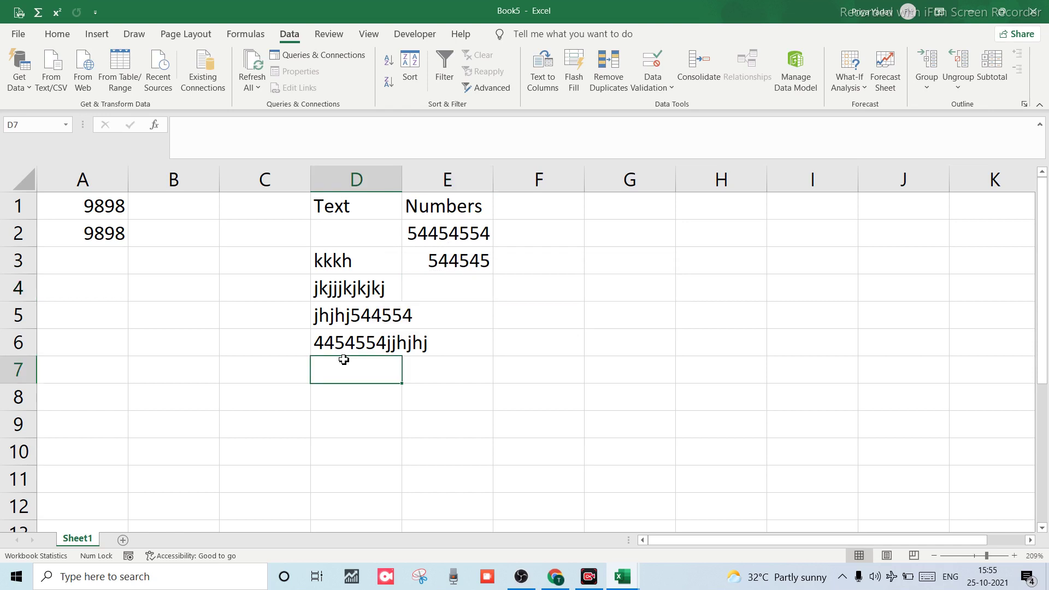
# Enter 'jjhhhghghg544555' in D7 and '4544554gfffd' in D8.
pyautogui.write('jjh')
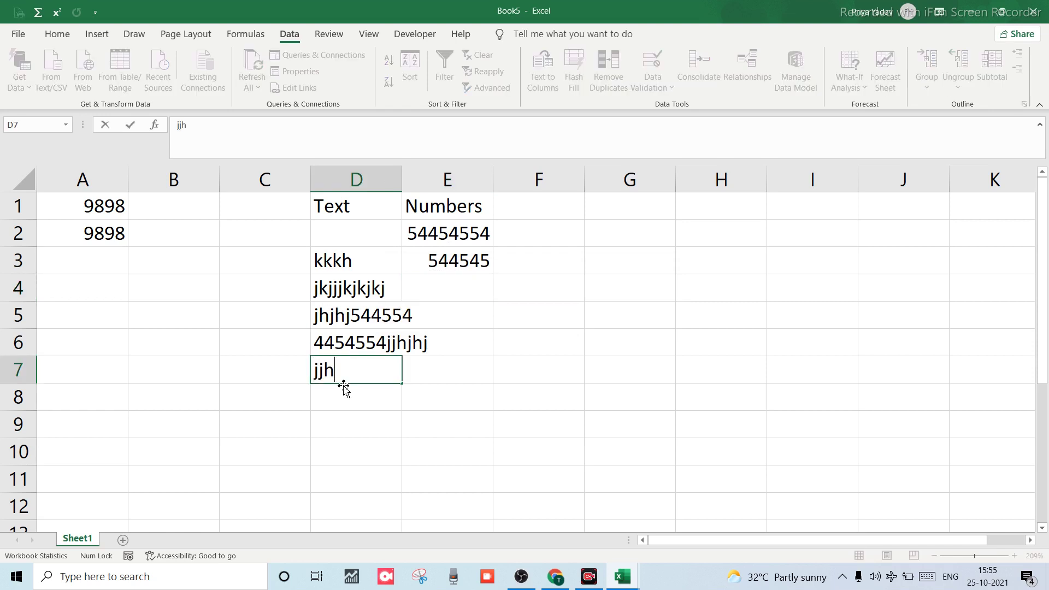
pyautogui.write('hhghghg544555')
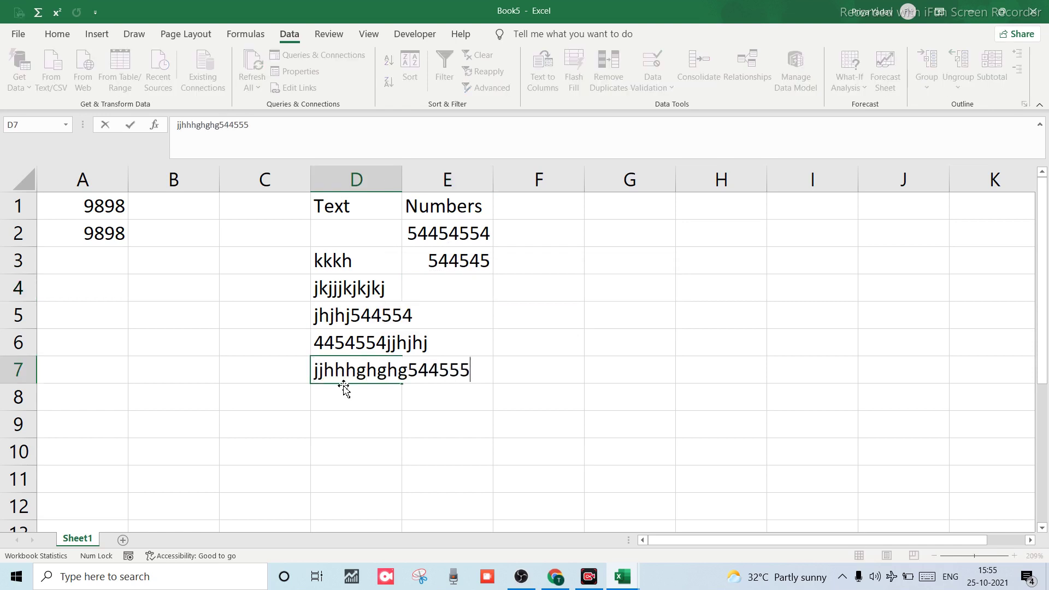
pyautogui.press('Return')
pyautogui.write('4544554gfffd')
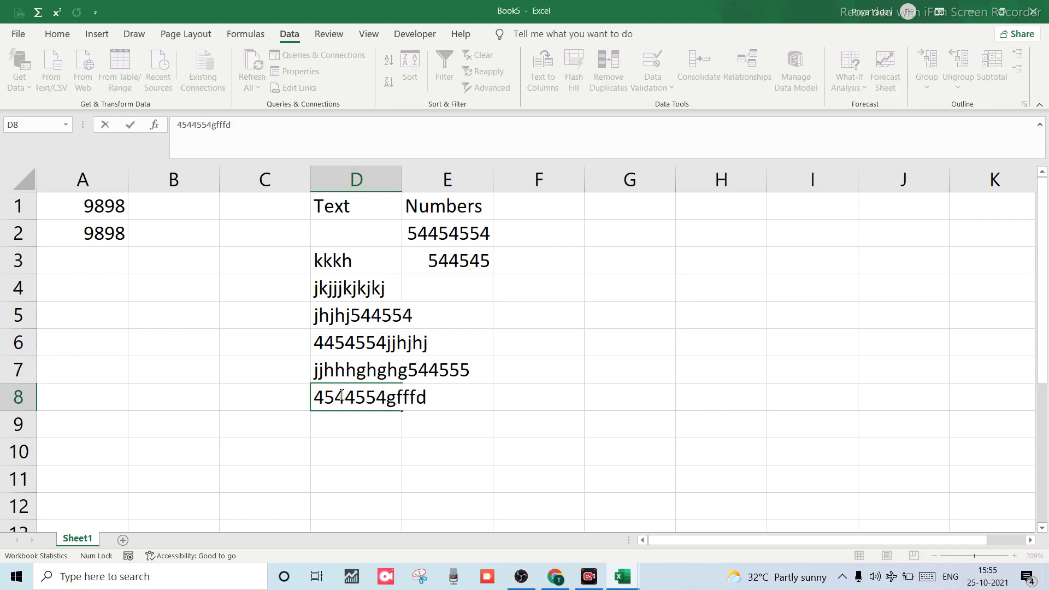
pyautogui.press('Return')
pyautogui.click(437, 256)
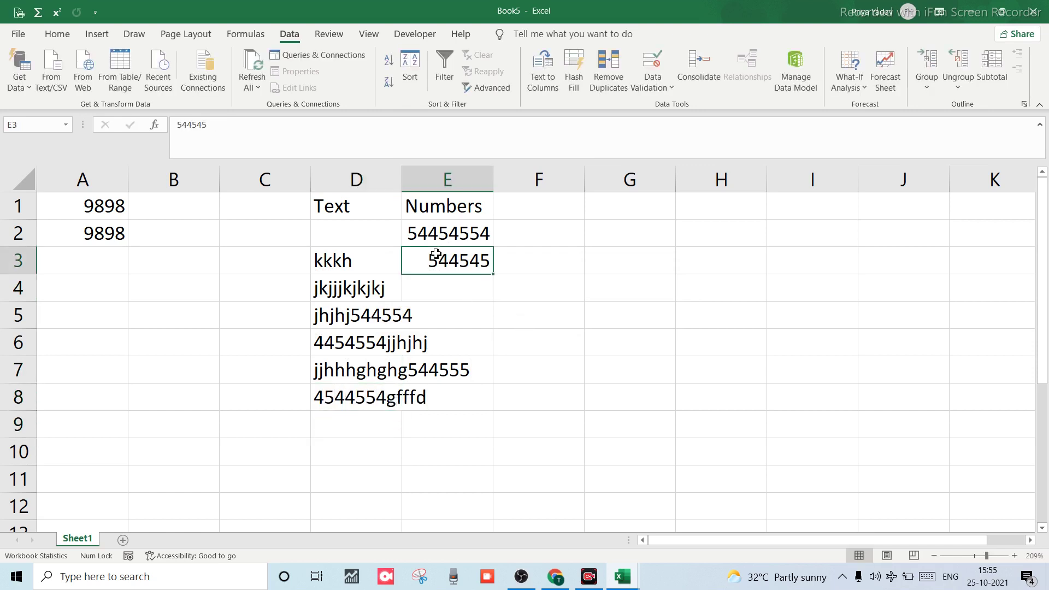
pyautogui.click(457, 294)
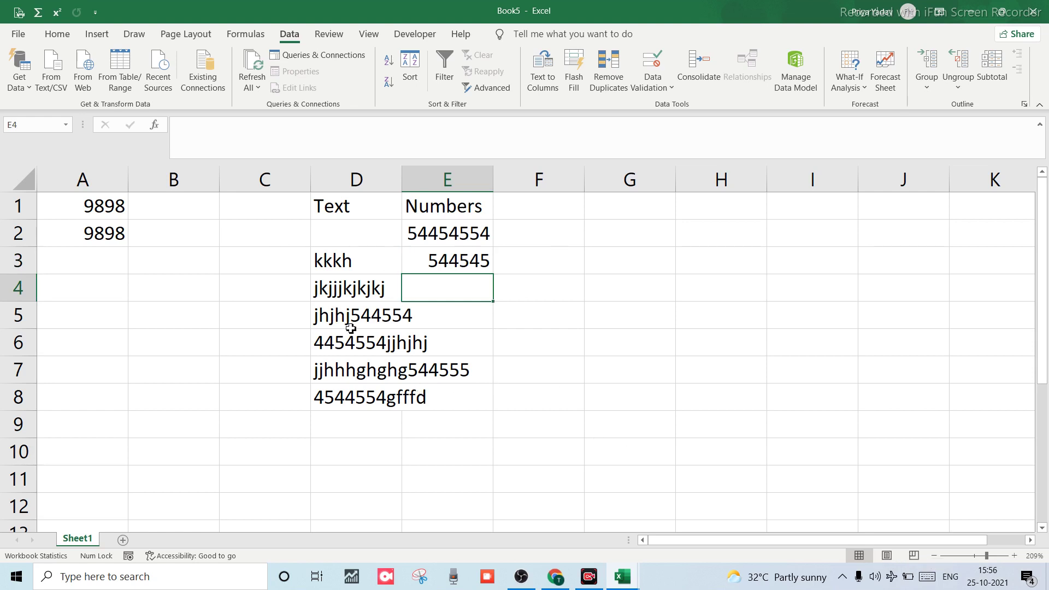
pyautogui.press('alt')
pyautogui.press('a')
pyautogui.press('v')
pyautogui.press('v')
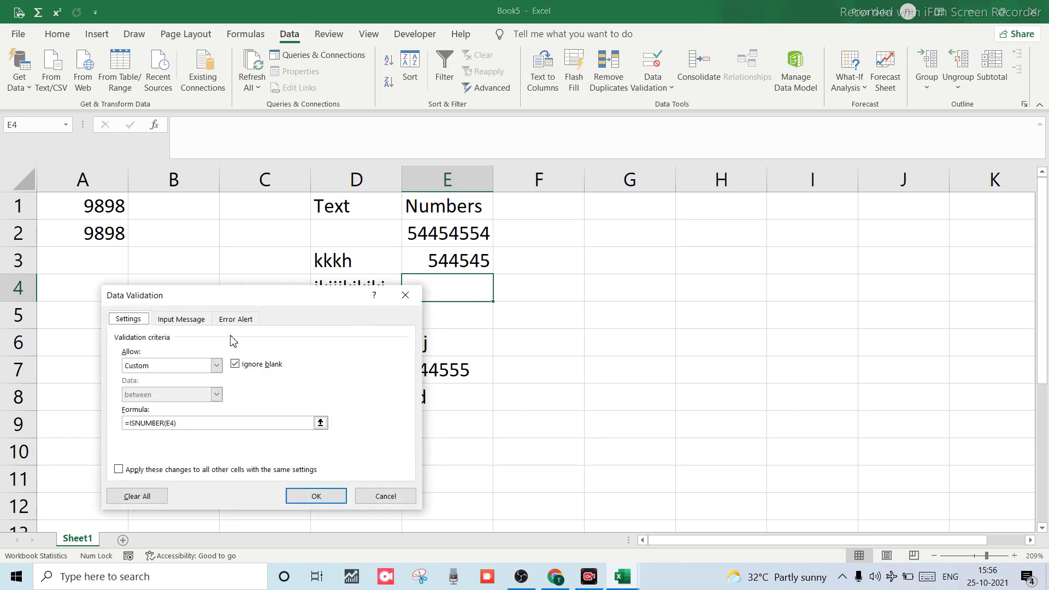
pyautogui.click(216, 366)
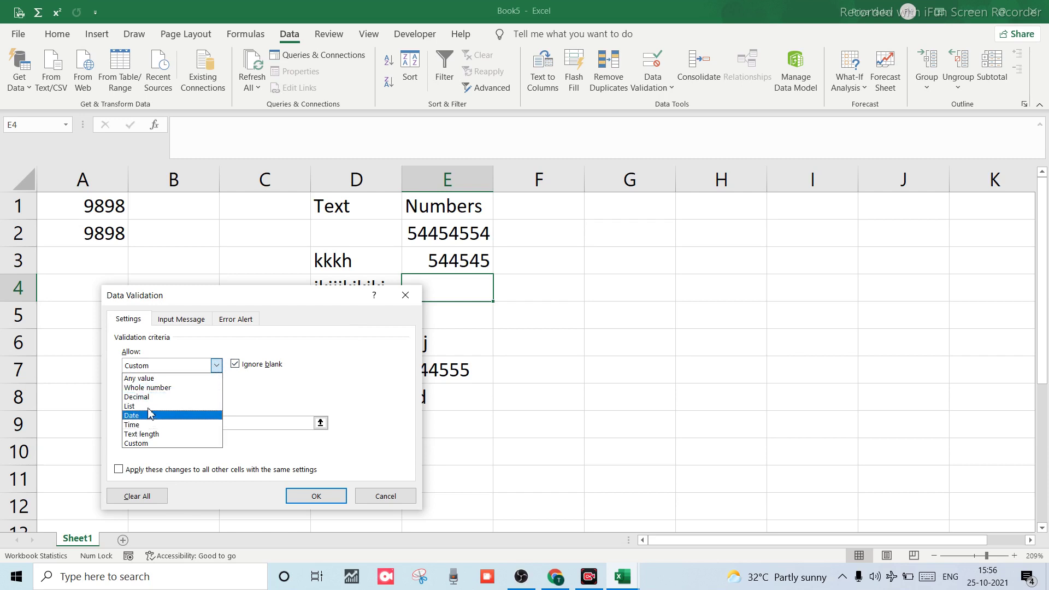
pyautogui.click(163, 388)
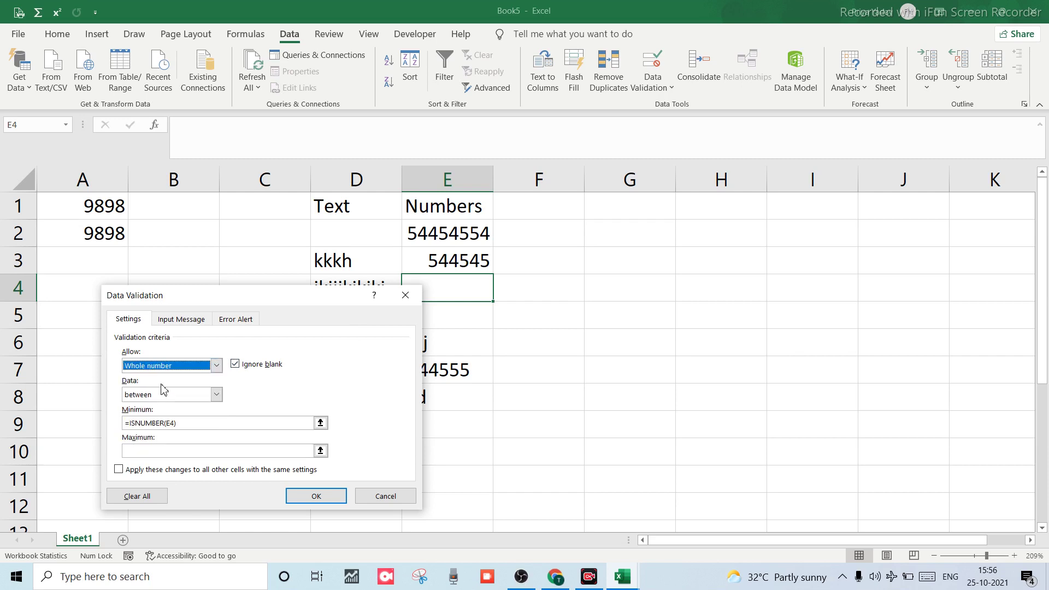
pyautogui.click(389, 498)
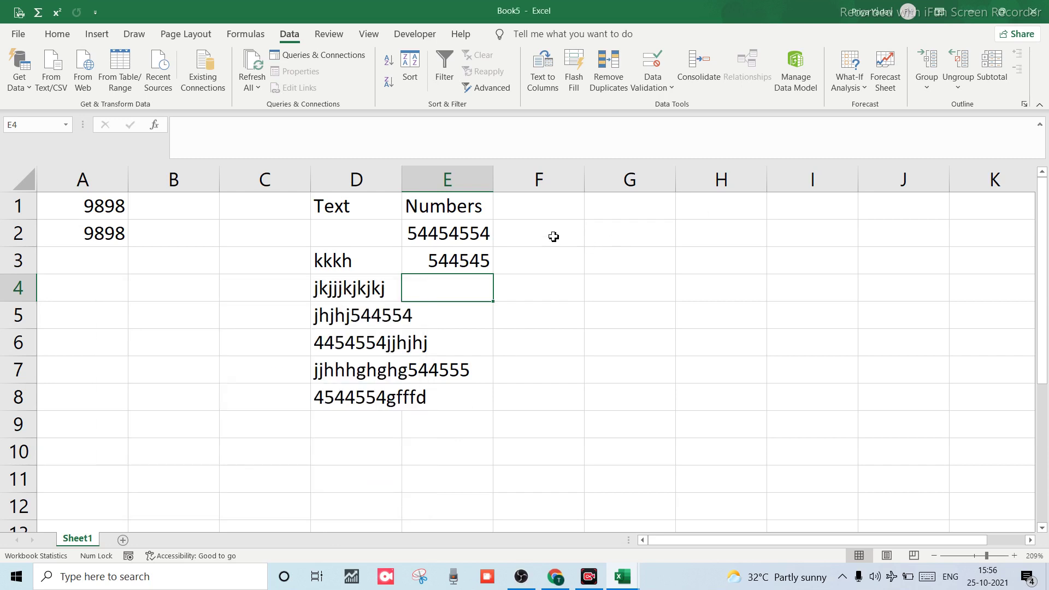
pyautogui.click(555, 216)
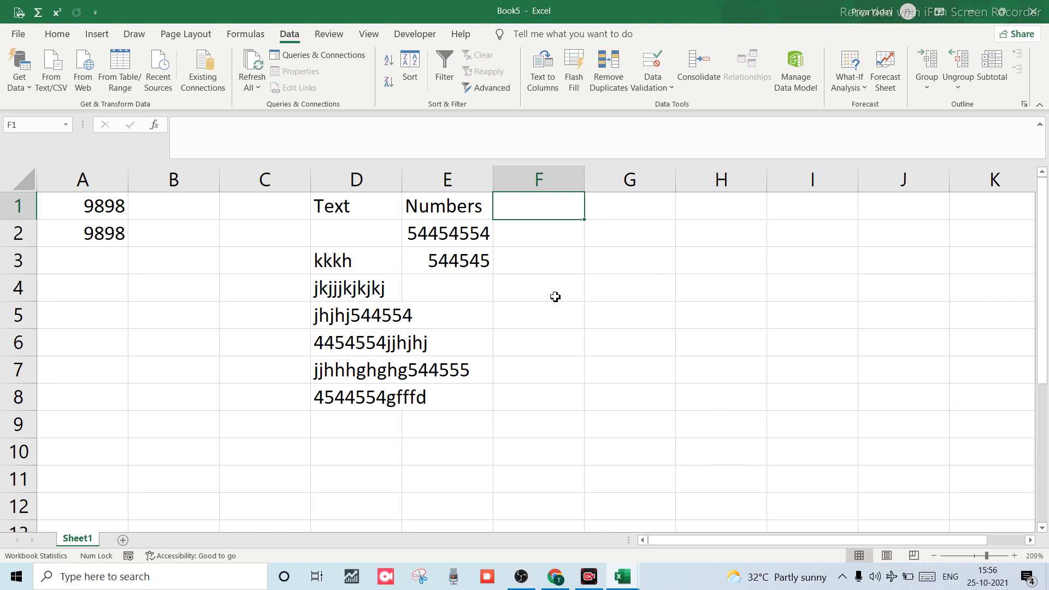
# Open Data Validation for F1 with Alt+D, L and set Allow to Whole number.
pyautogui.hotkey('alt', 'd')
pyautogui.press('l')
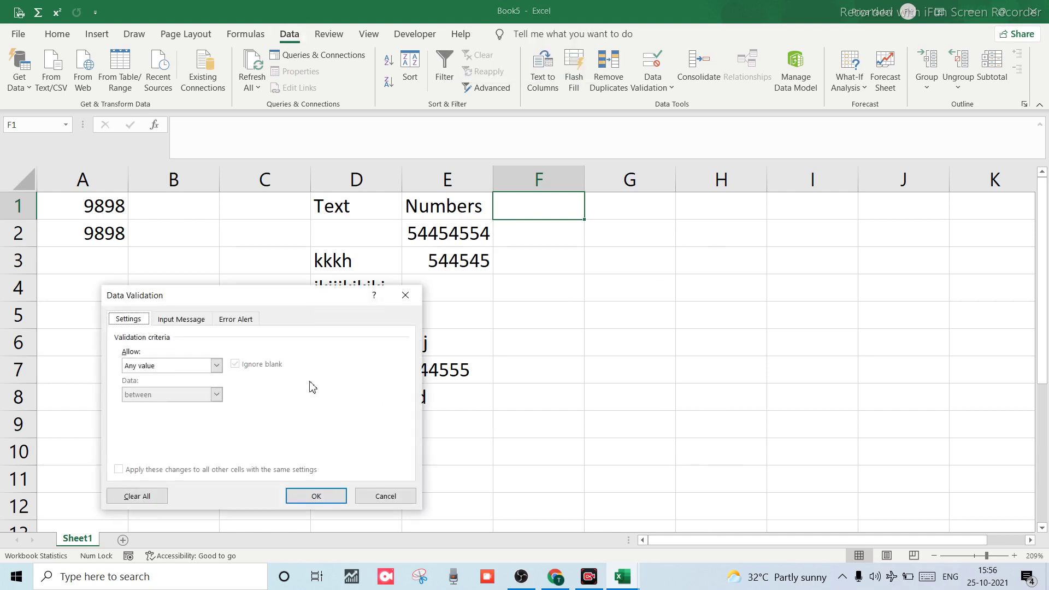
pyautogui.click(216, 366)
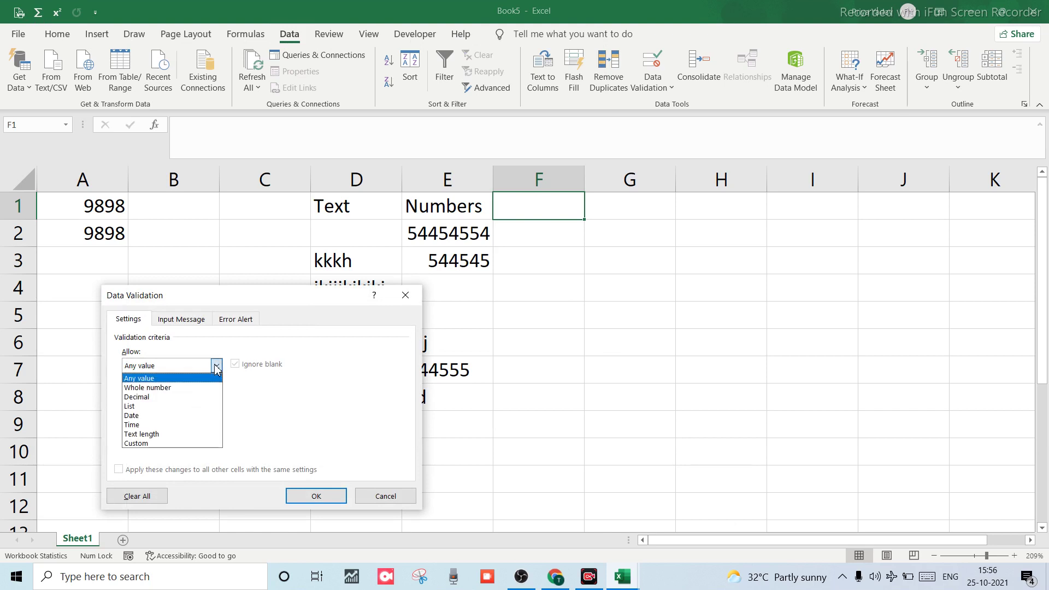
pyautogui.click(159, 388)
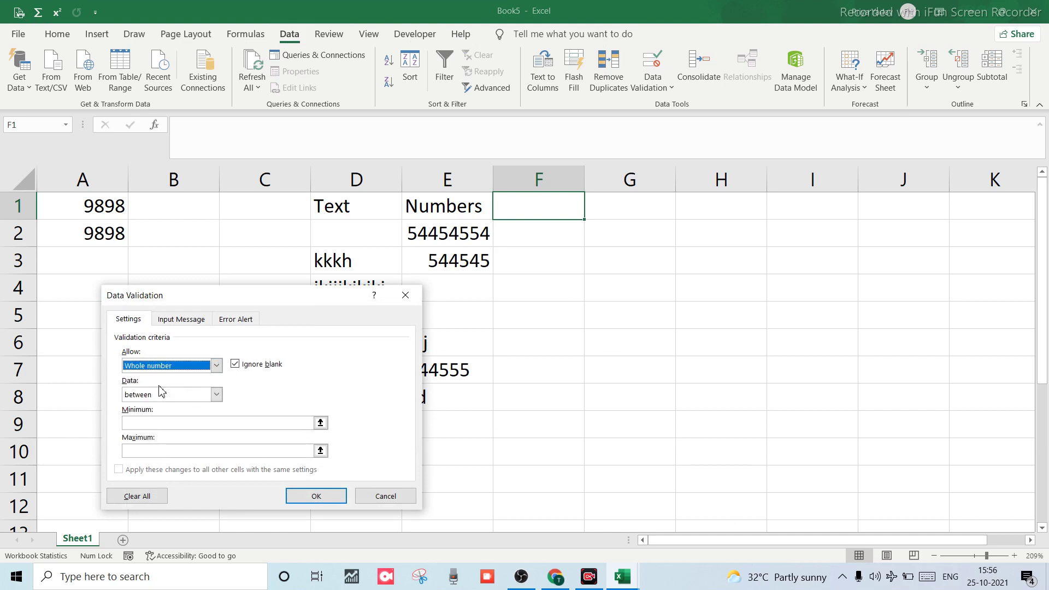
pyautogui.click(217, 397)
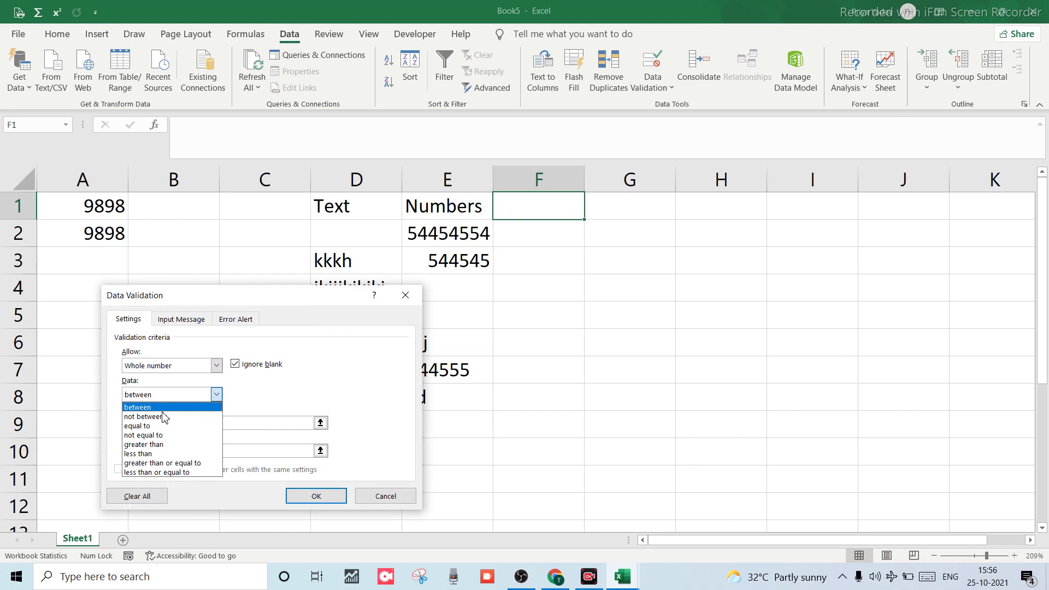
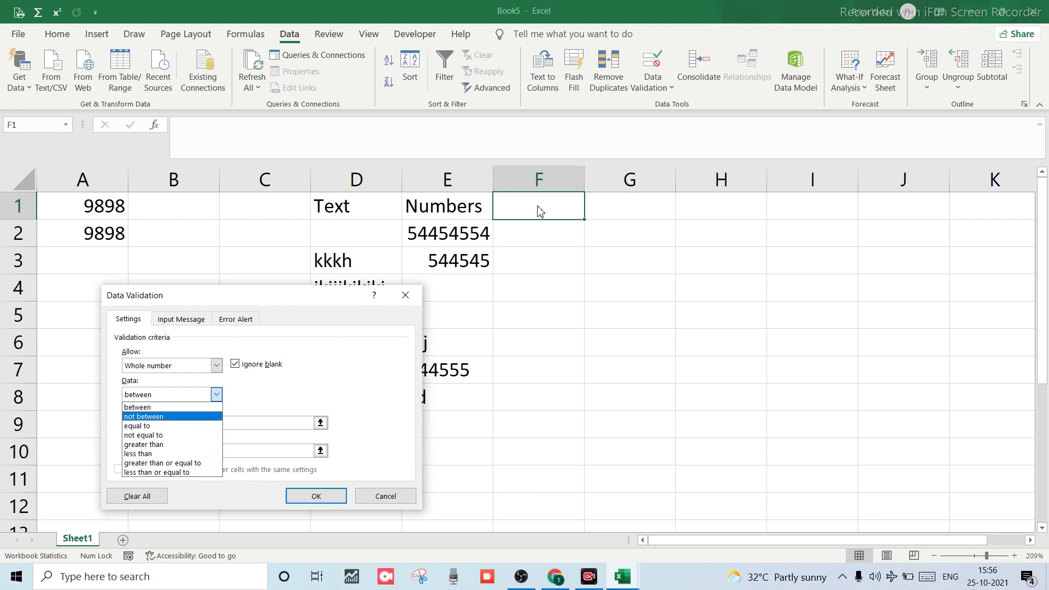
# Try applying the limitless whole-number rule, dismiss the missing-limits warning, and cancel.
pyautogui.click(326, 495)
pyautogui.click(326, 496)
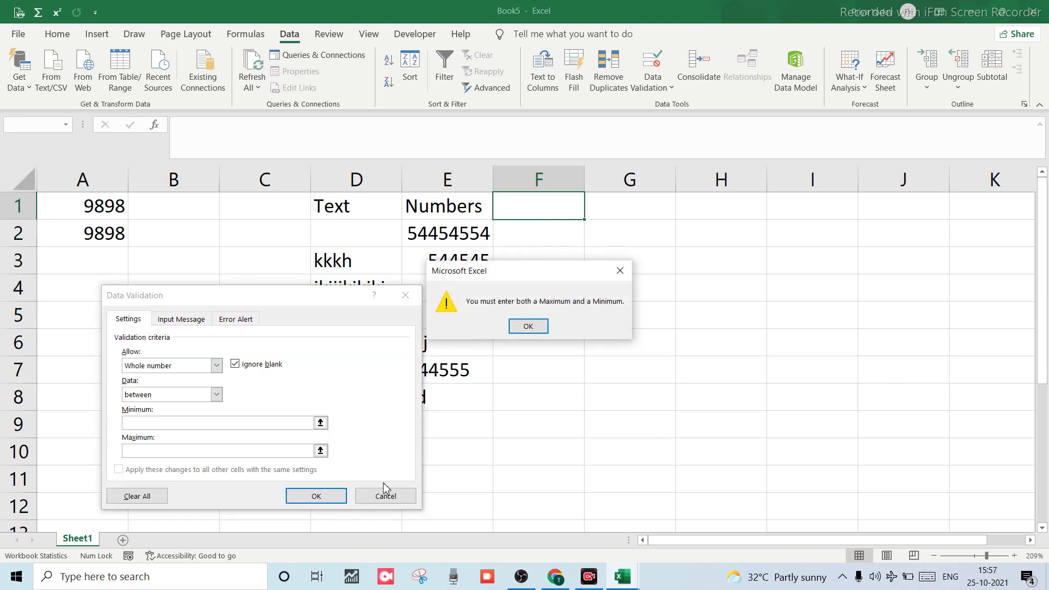
pyautogui.click(528, 325)
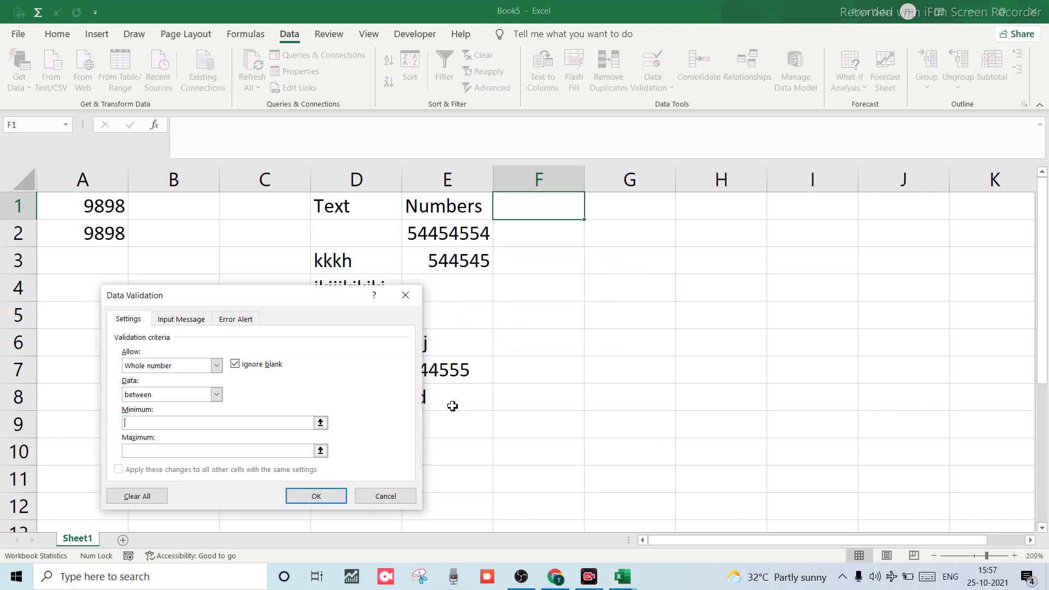
pyautogui.click(384, 496)
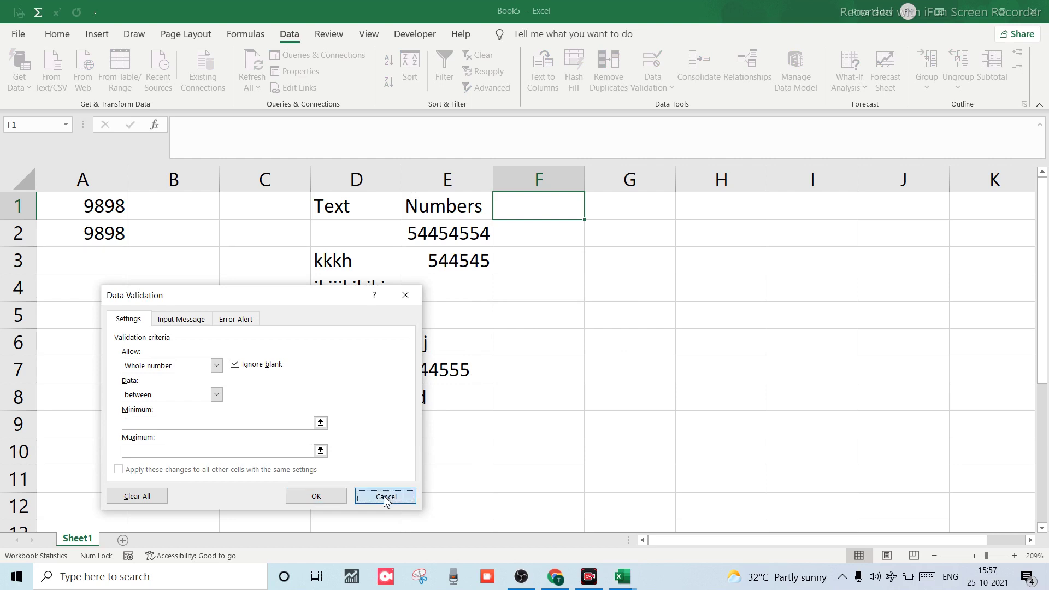
# Enter the headings 'equal to' in F1 and 'not equal to' in G1.
pyautogui.doubleClick(544, 212)
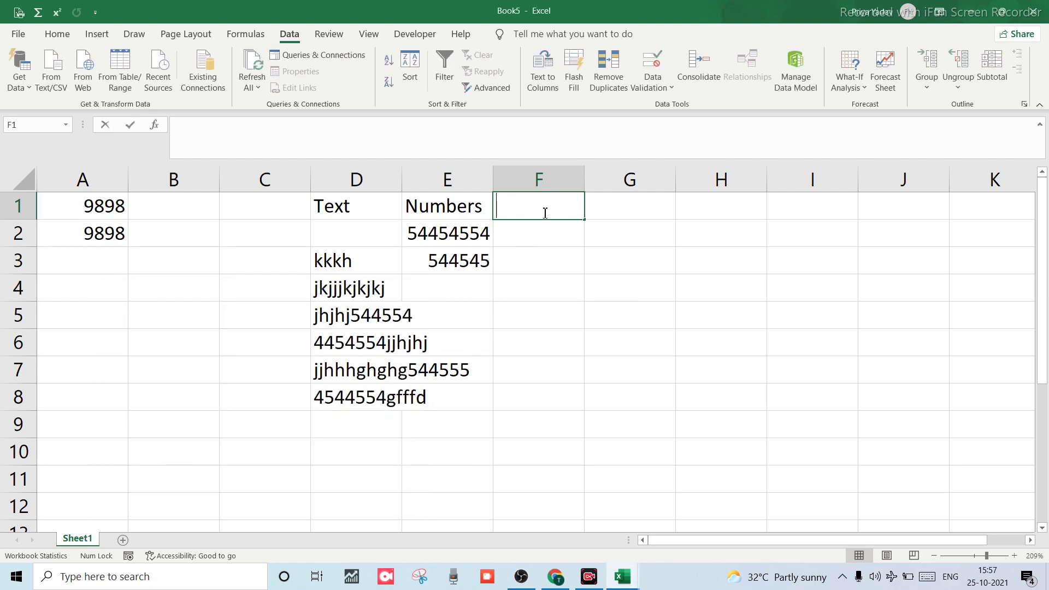
pyautogui.write('equal')
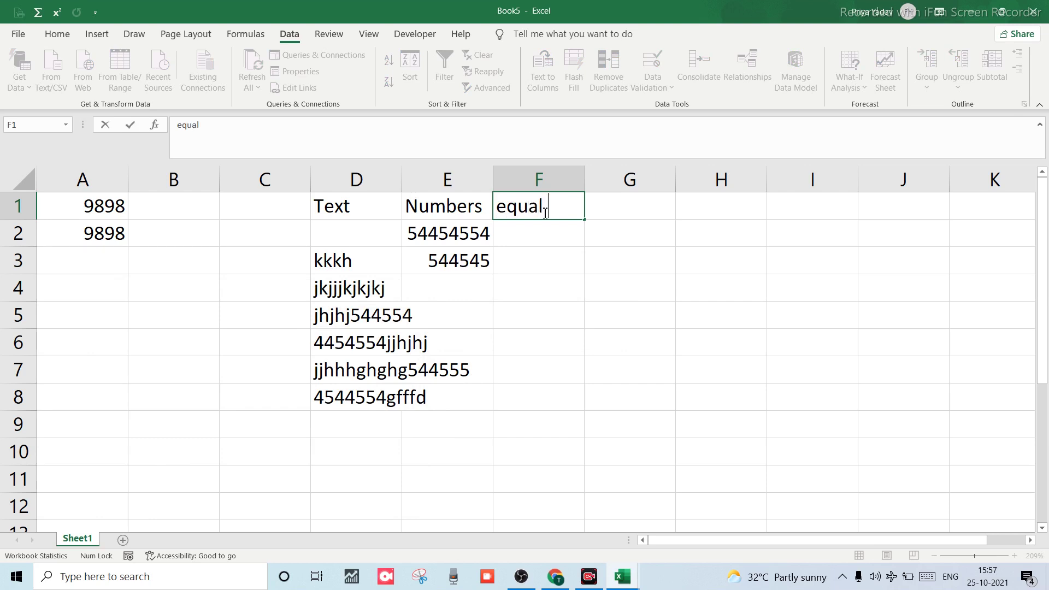
pyautogui.write(' to')
pyautogui.press('Tab')
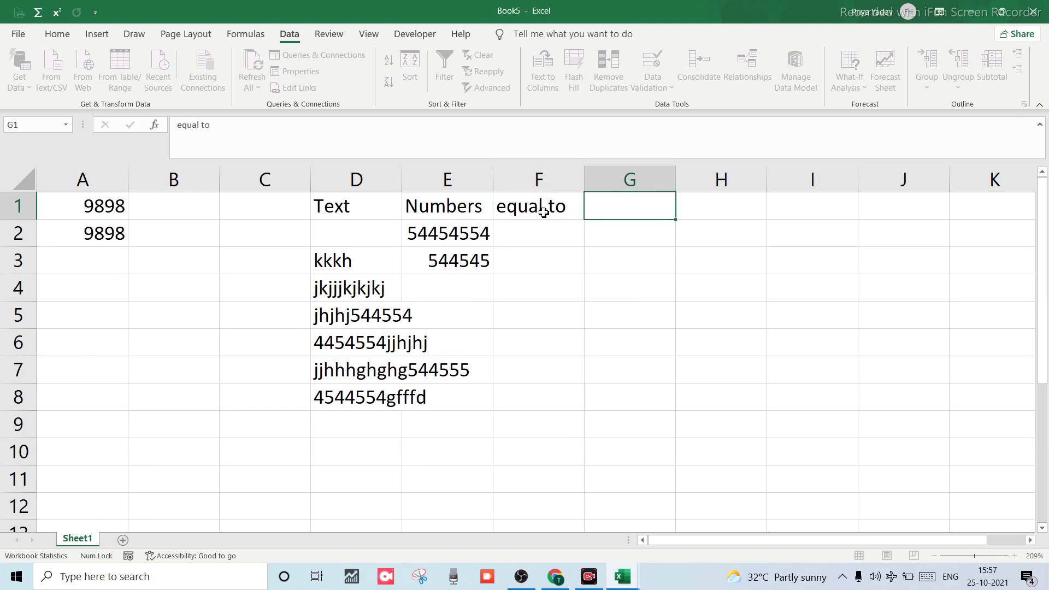
pyautogui.write('not e')
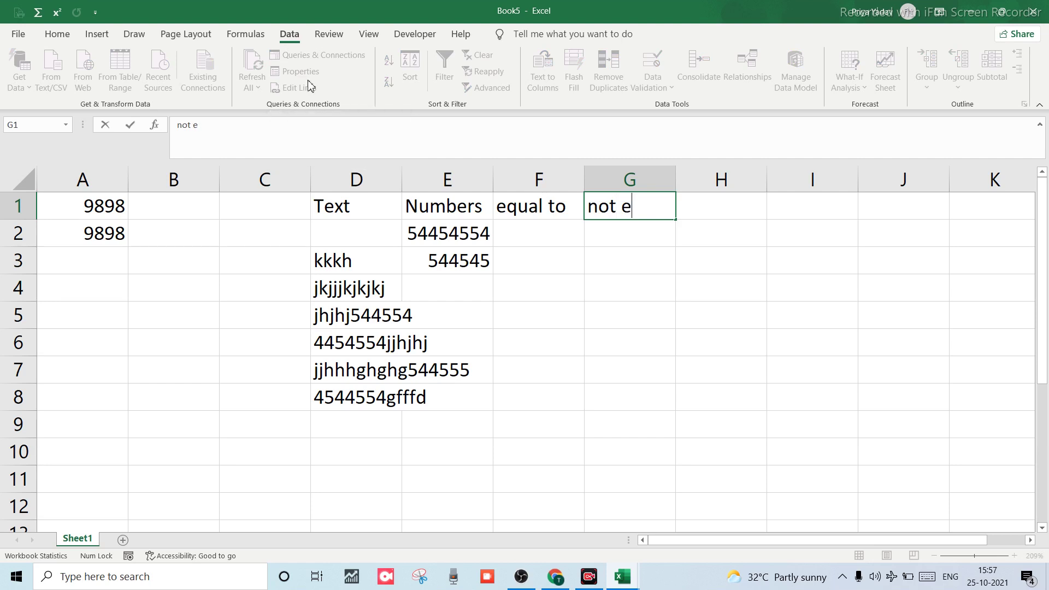
pyautogui.write('qual to')
pyautogui.click(551, 286)
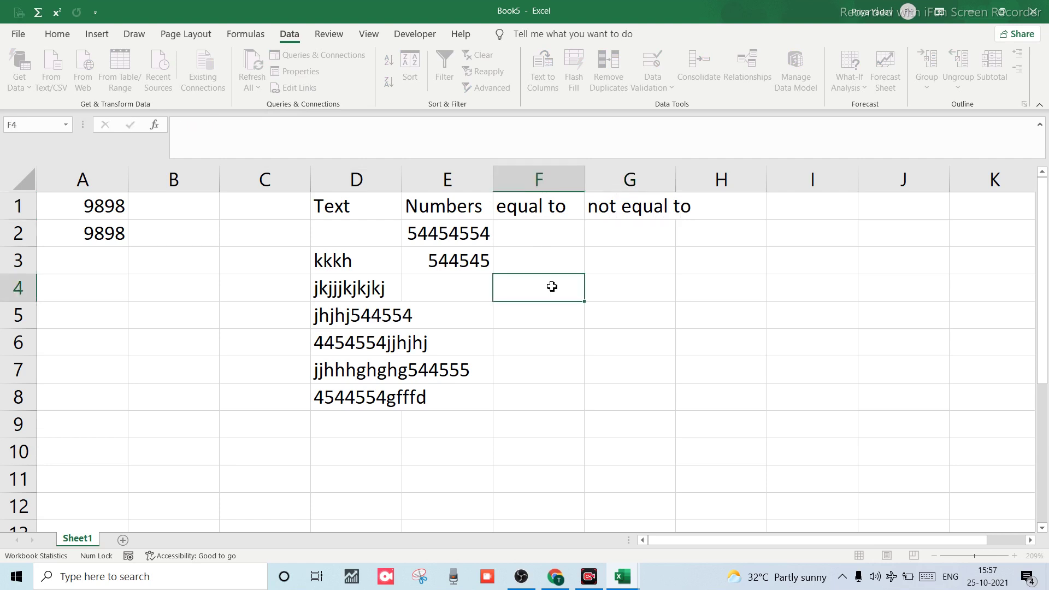
pyautogui.click(544, 235)
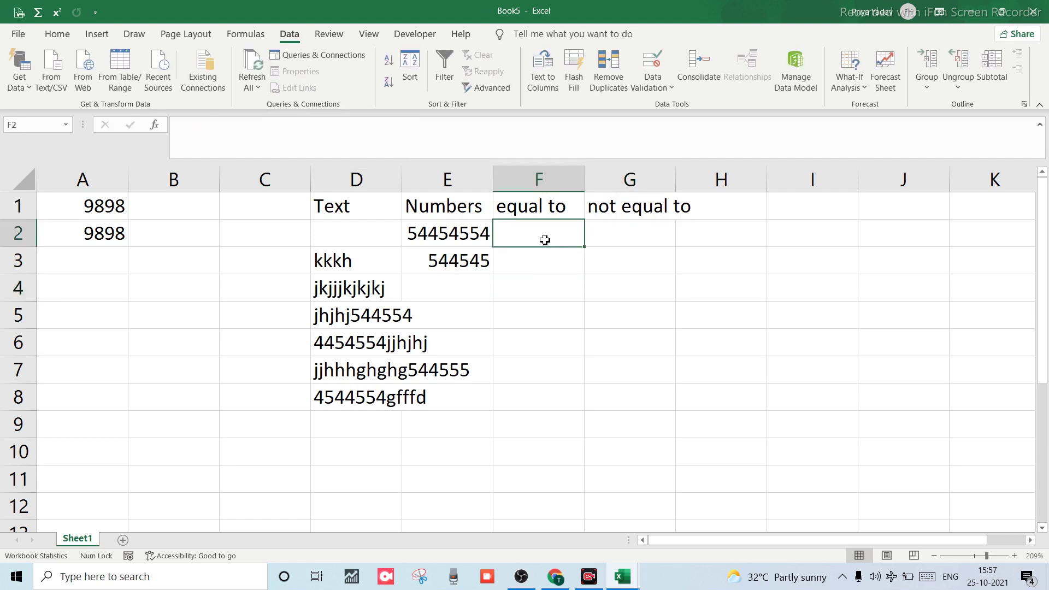
# Select column F and open Data Validation, extending it to the whole column.
pyautogui.click(539, 185)
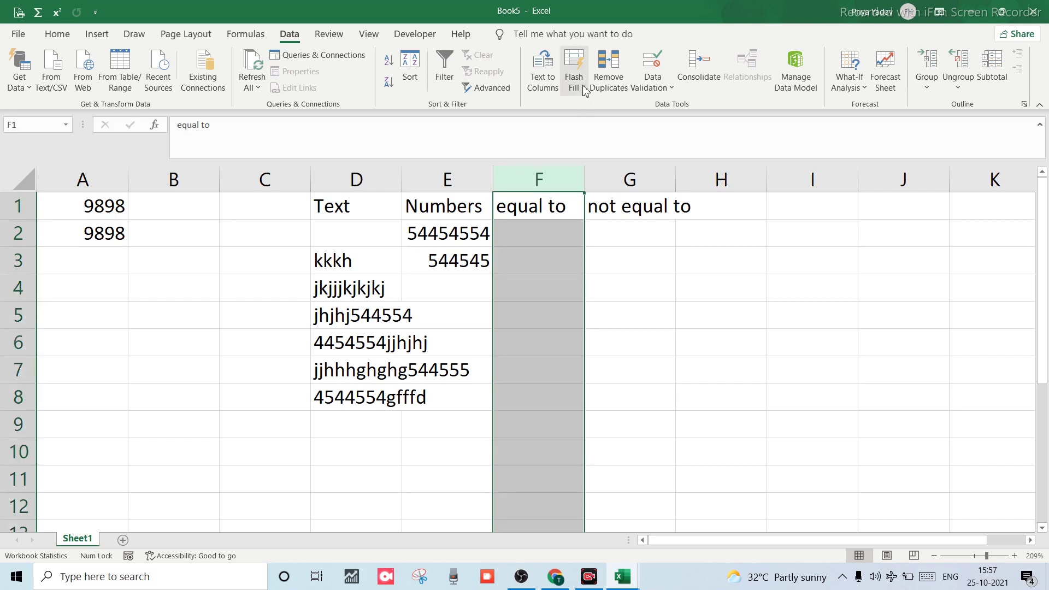
pyautogui.click(640, 87)
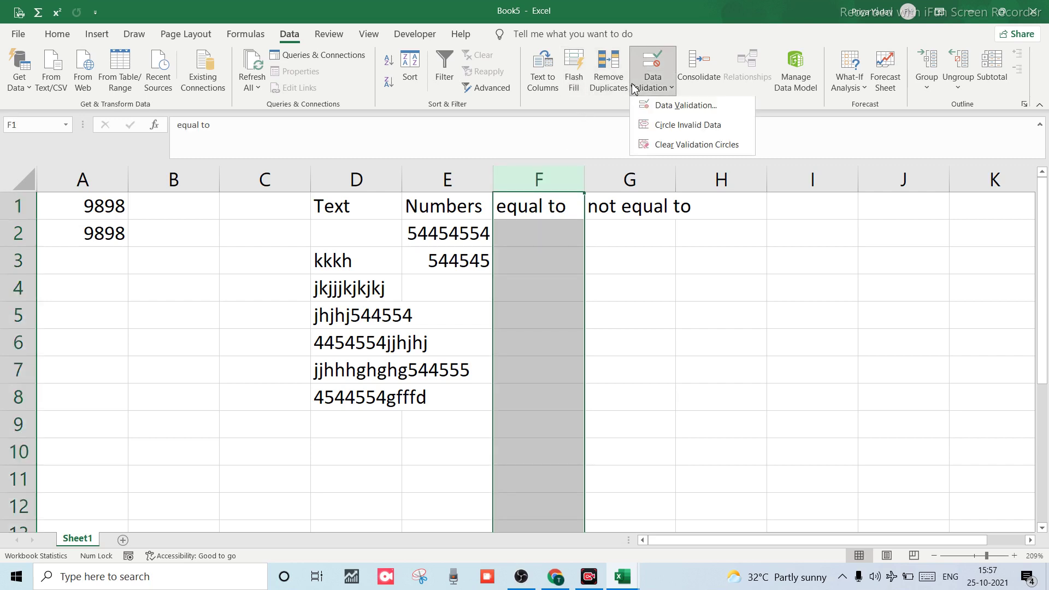
pyautogui.click(646, 109)
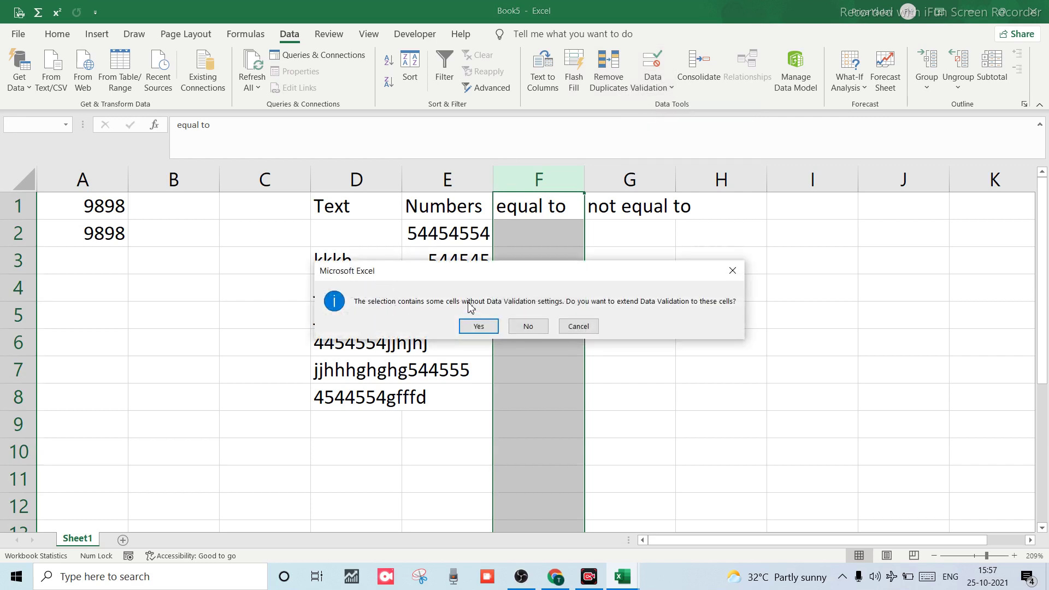
pyautogui.click(479, 327)
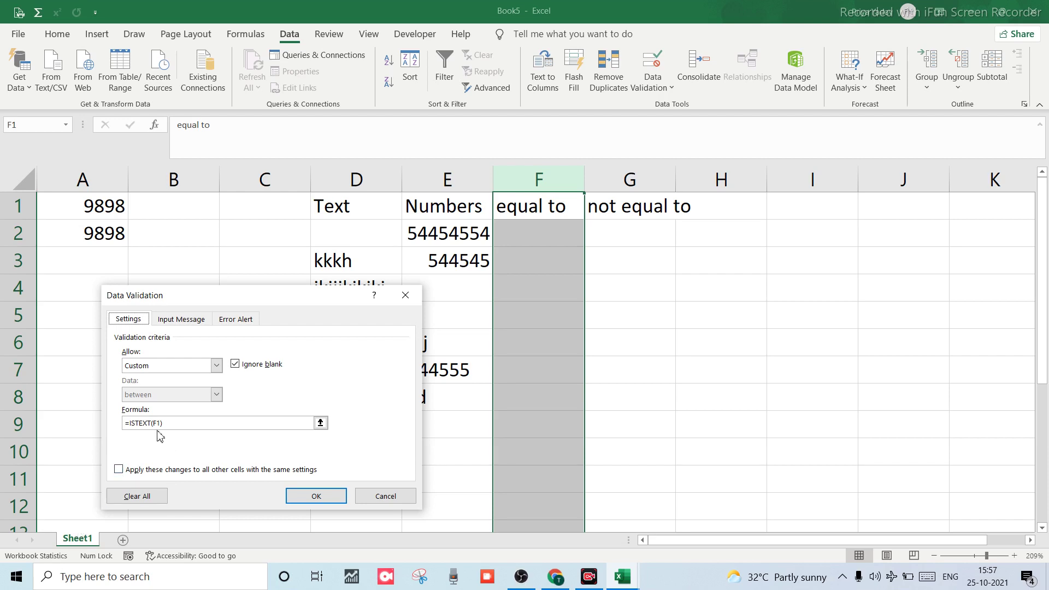
# Replace the ISTEXT rule with Whole number, equal to 10.
pyautogui.click(221, 366)
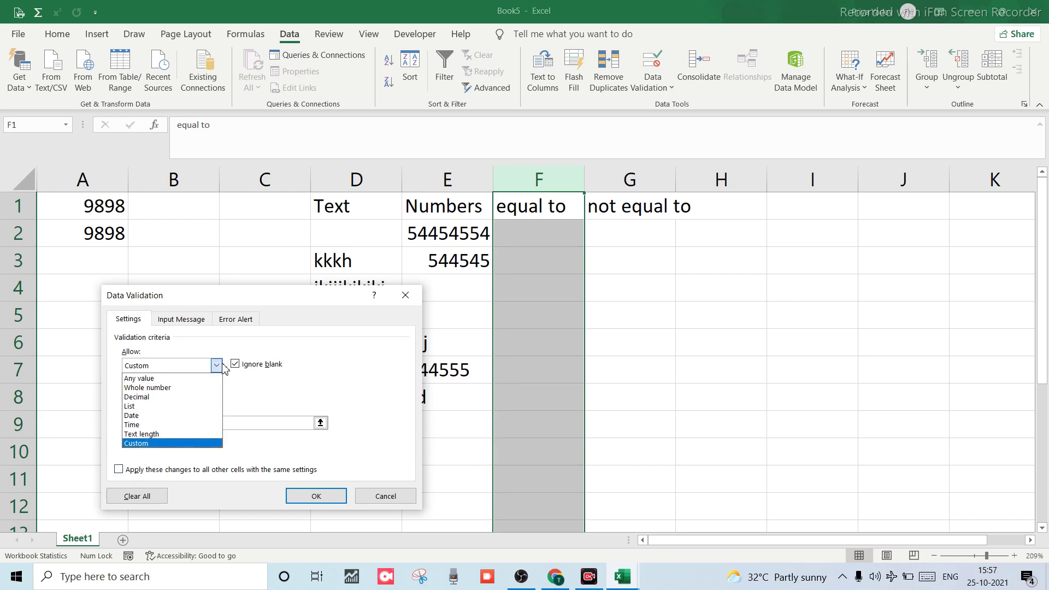
pyautogui.click(158, 388)
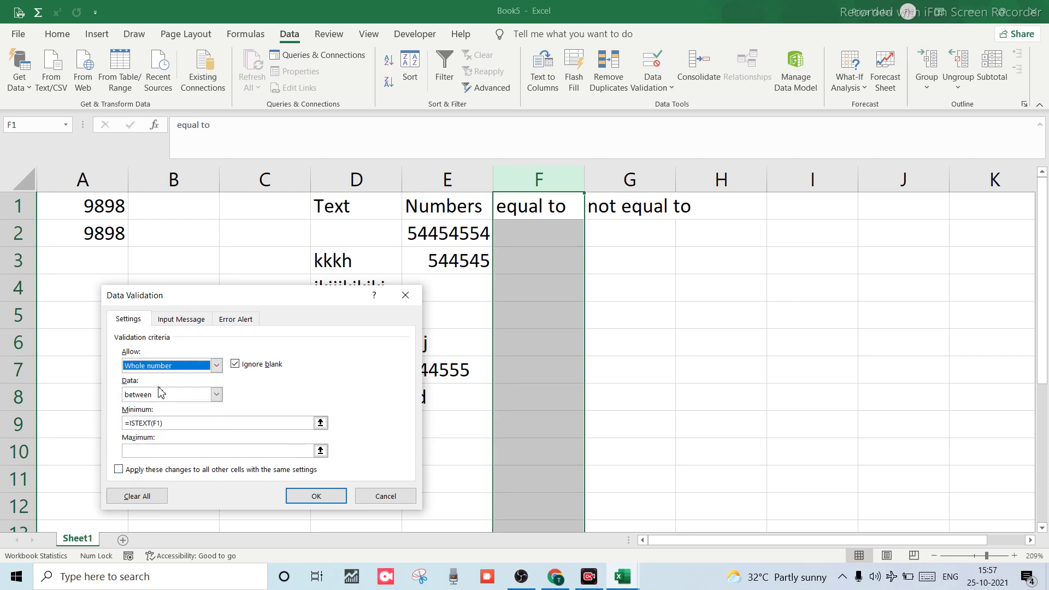
pyautogui.click(217, 395)
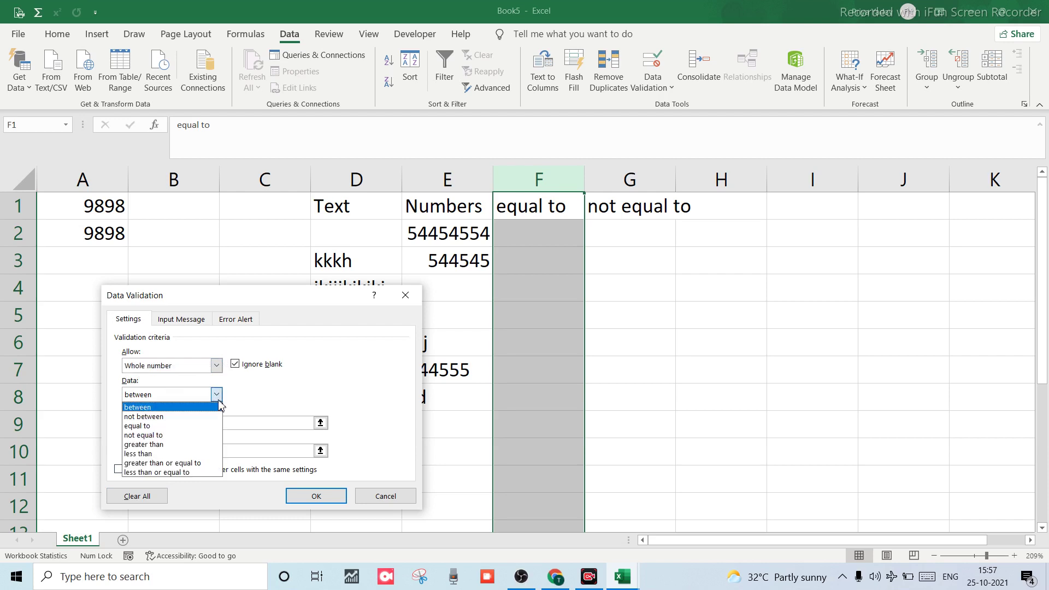
pyautogui.click(149, 429)
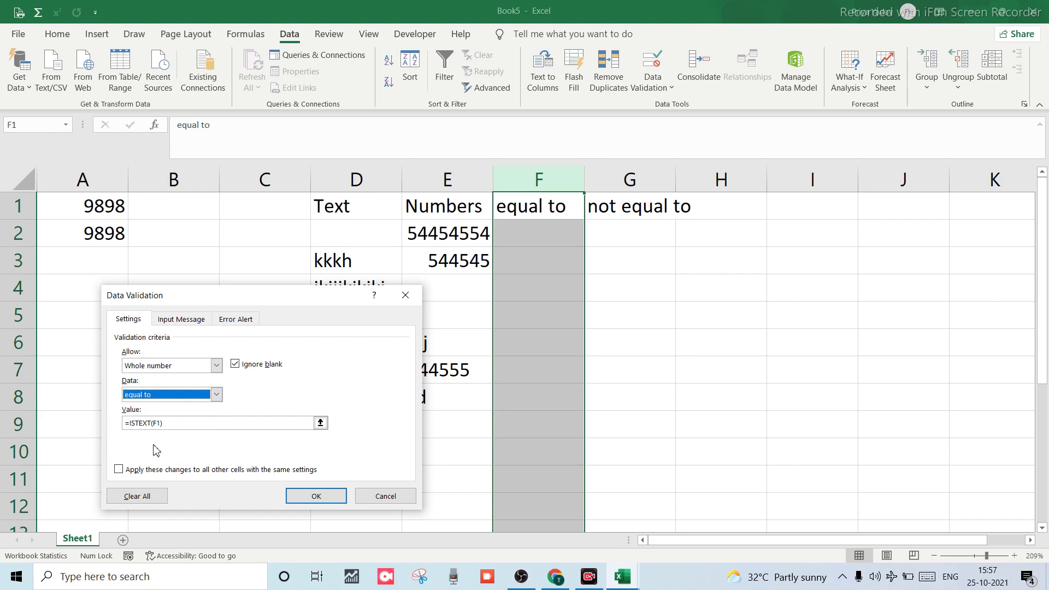
pyautogui.click(212, 424)
pyautogui.press('BackSpace')
pyautogui.press('BackSpace')
pyautogui.press('BackSpace')
pyautogui.press('BackSpace')
pyautogui.press('BackSpace')
pyautogui.press('BackSpace')
pyautogui.press('BackSpace')
pyautogui.press('BackSpace')
pyautogui.press('BackSpace')
pyautogui.press('BackSpace')
pyautogui.press('BackSpace')
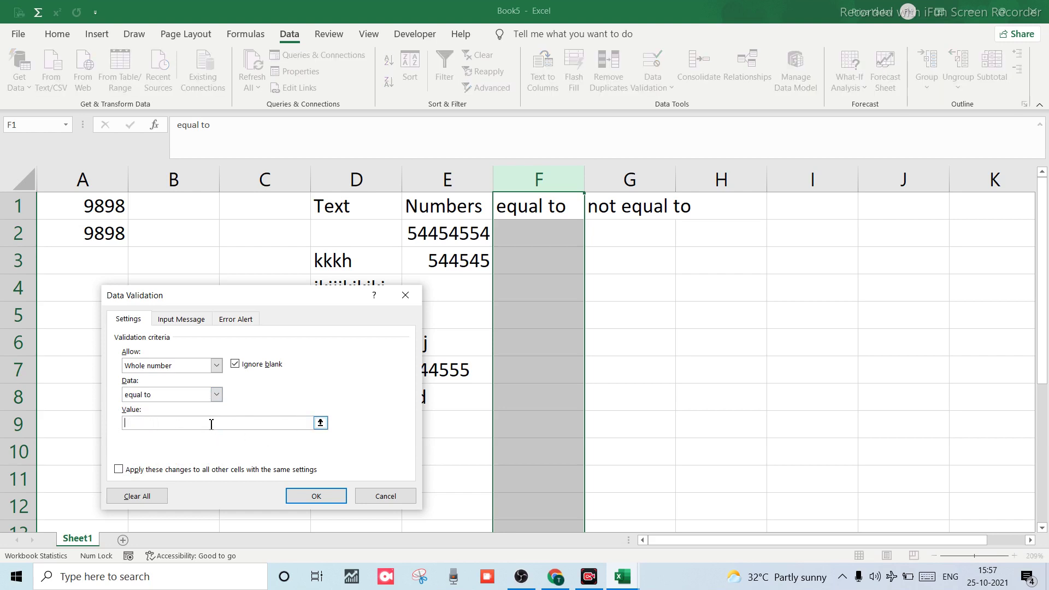
pyautogui.click(217, 397)
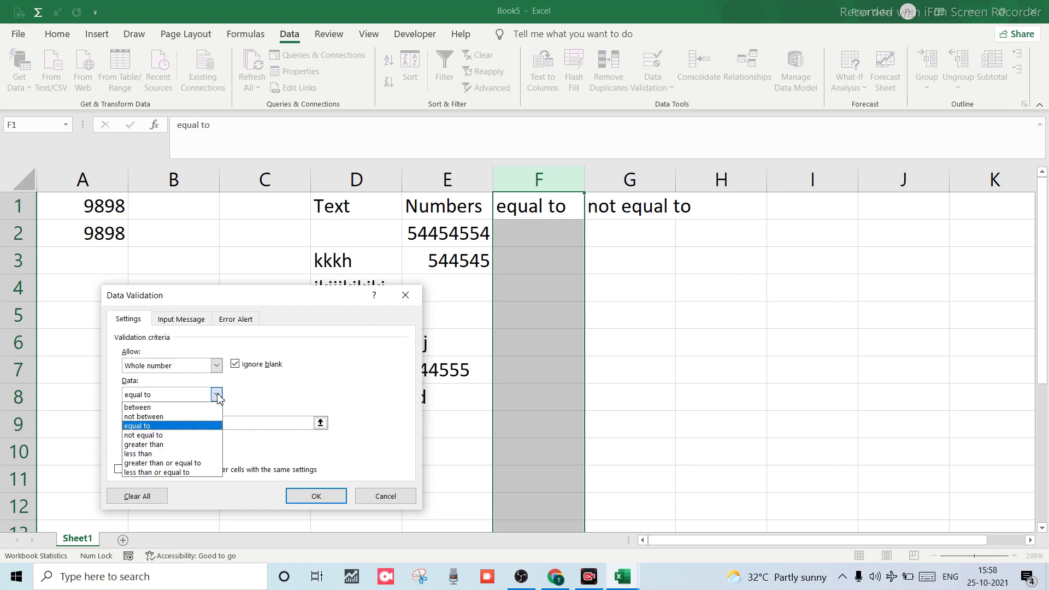
pyautogui.click(150, 428)
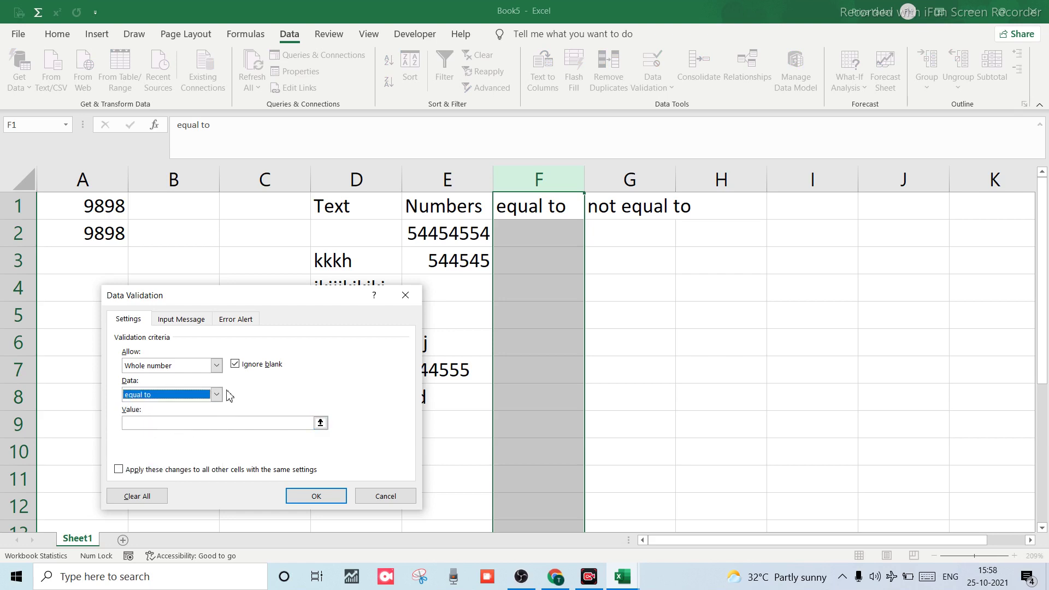
pyautogui.click(157, 423)
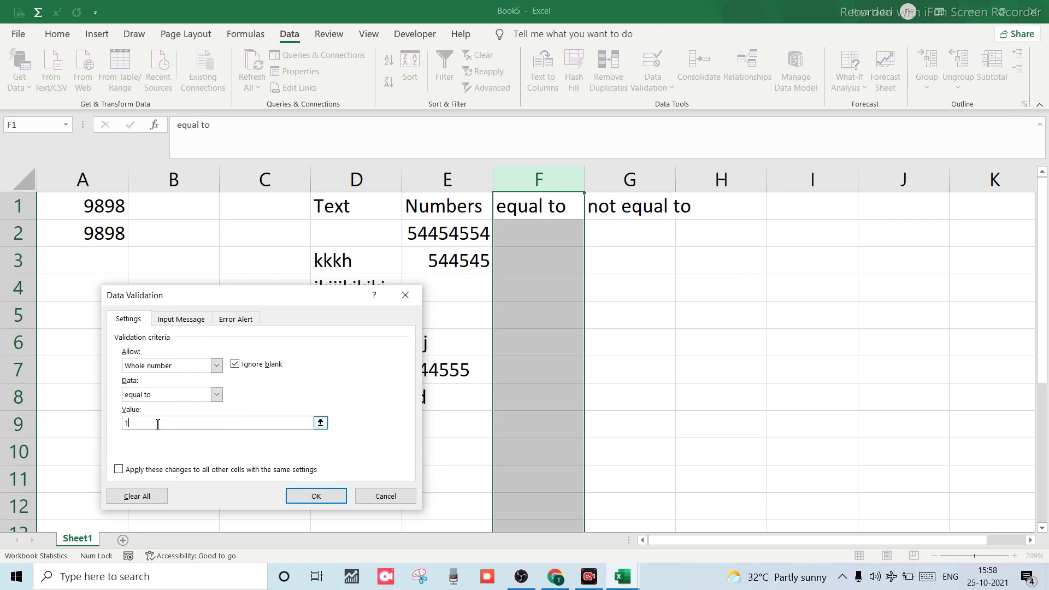
pyautogui.write('10')
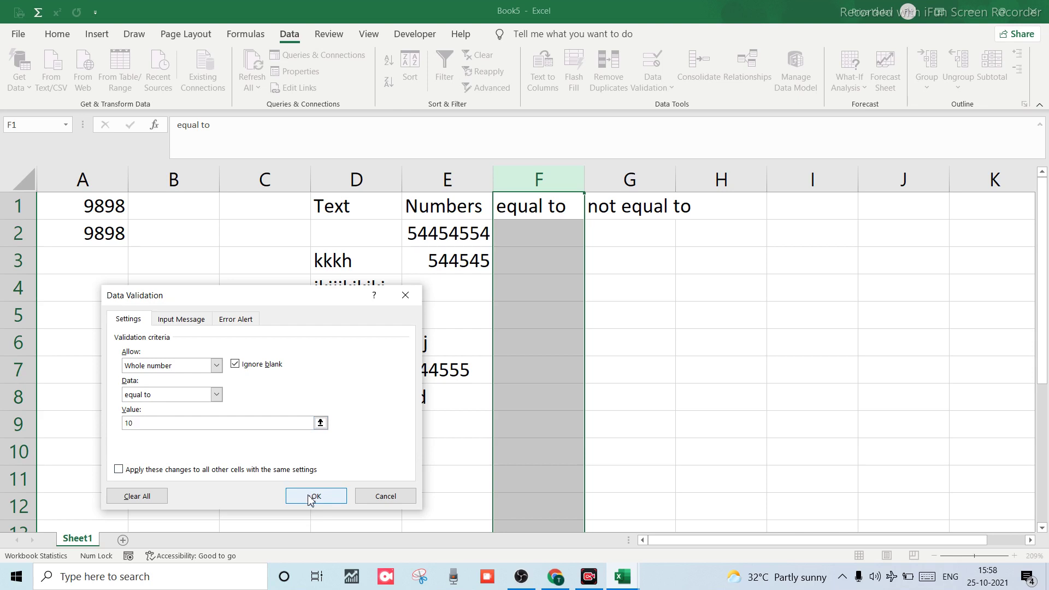
pyautogui.click(310, 497)
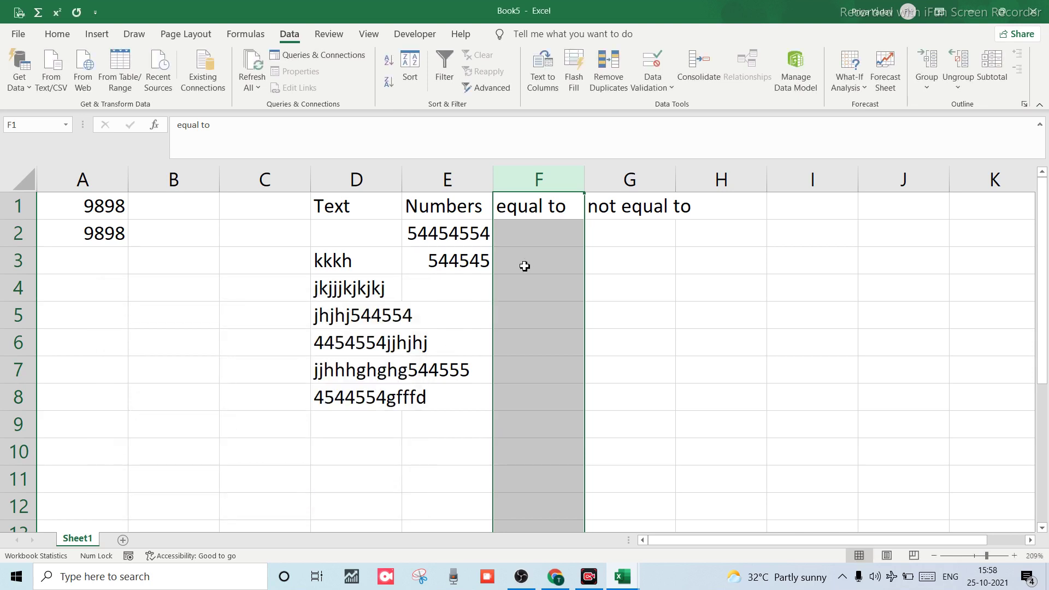
# Enter 10 in F2 and F3.
pyautogui.click(531, 242)
pyautogui.write('10')
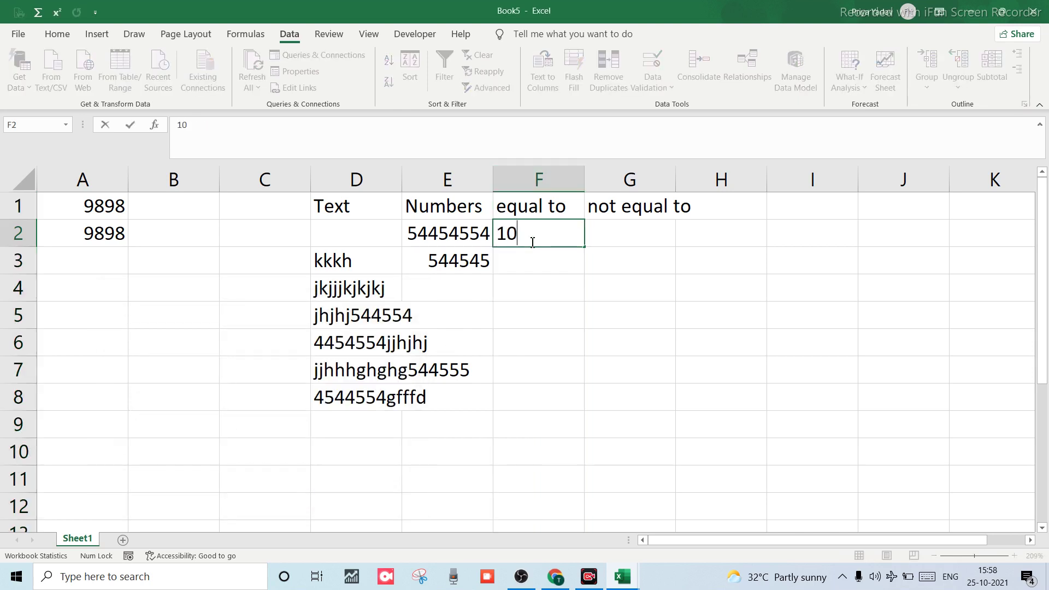
pyautogui.press('Return')
pyautogui.write('10')
pyautogui.press('Return')
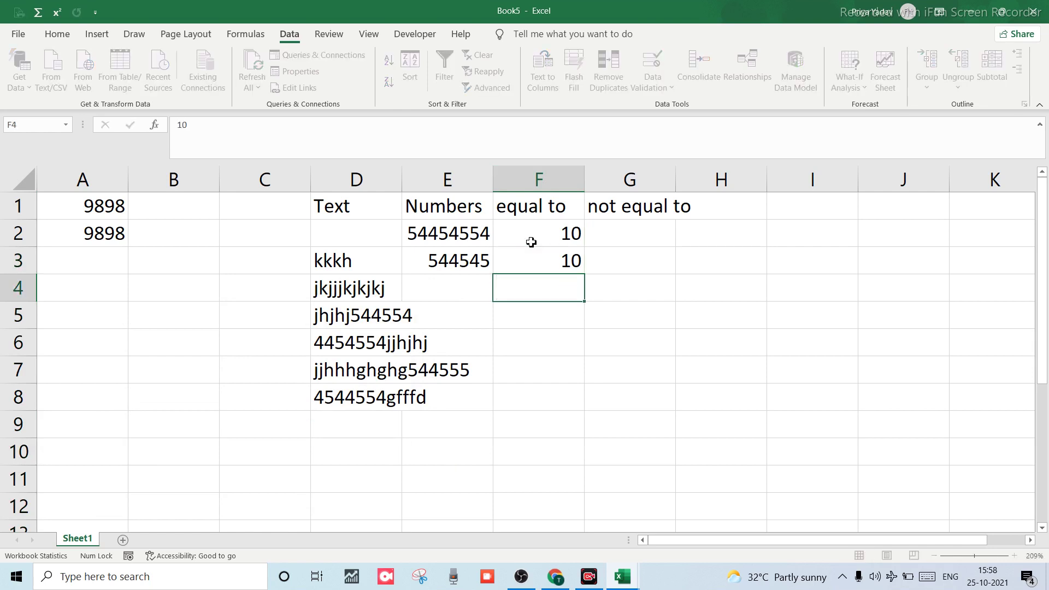
# Confirm that 9 and 11 are both rejected in F4, leaving it empty.
pyautogui.write('9')
pyautogui.press('Return')
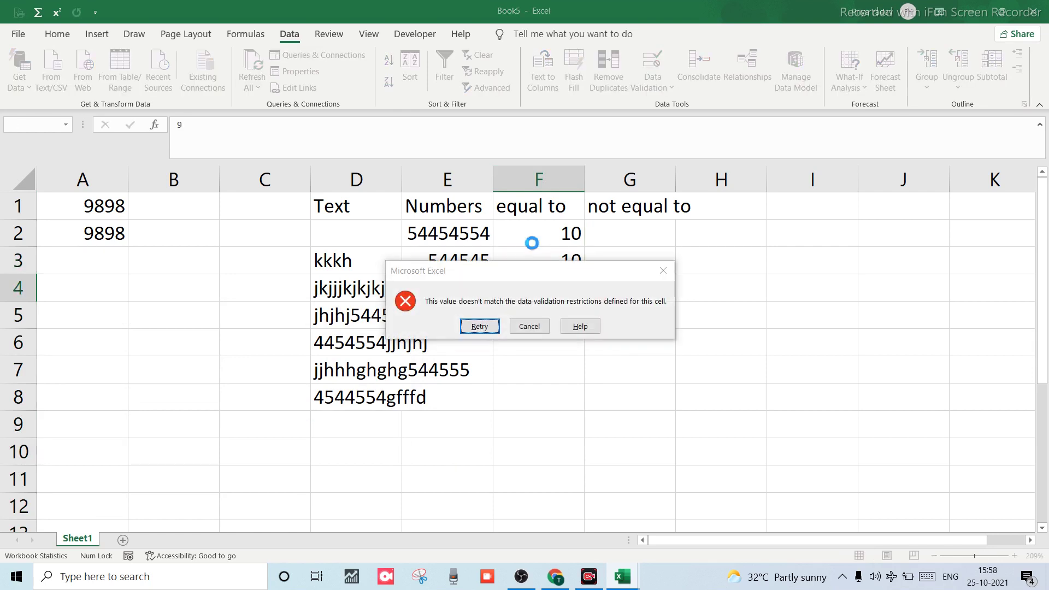
pyautogui.press('Return')
pyautogui.write('=')
pyautogui.press('Down')
pyautogui.press('Escape')
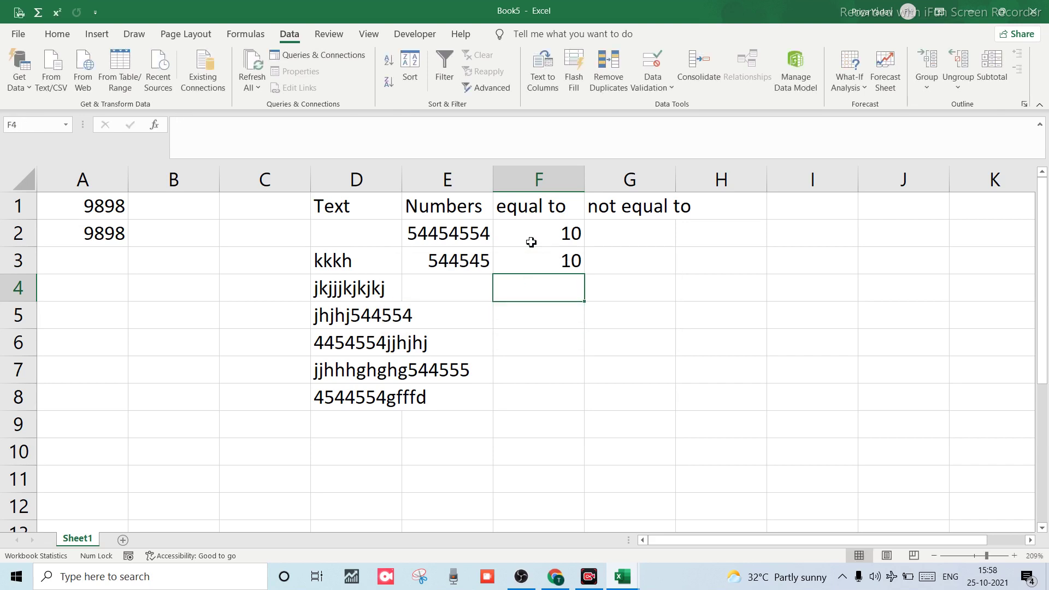
pyautogui.write('11')
pyautogui.press('Return')
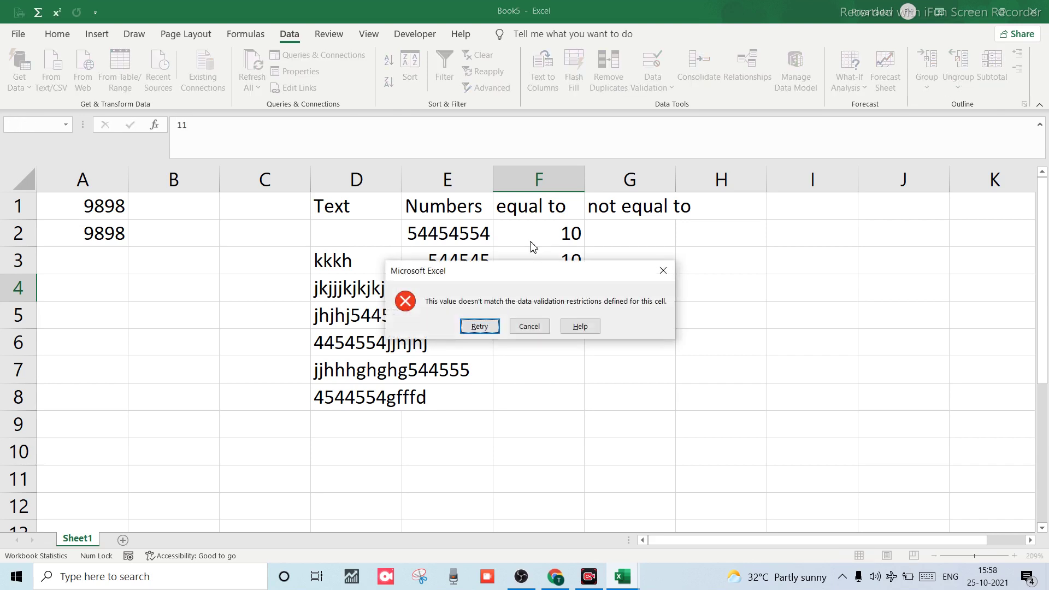
pyautogui.click(663, 270)
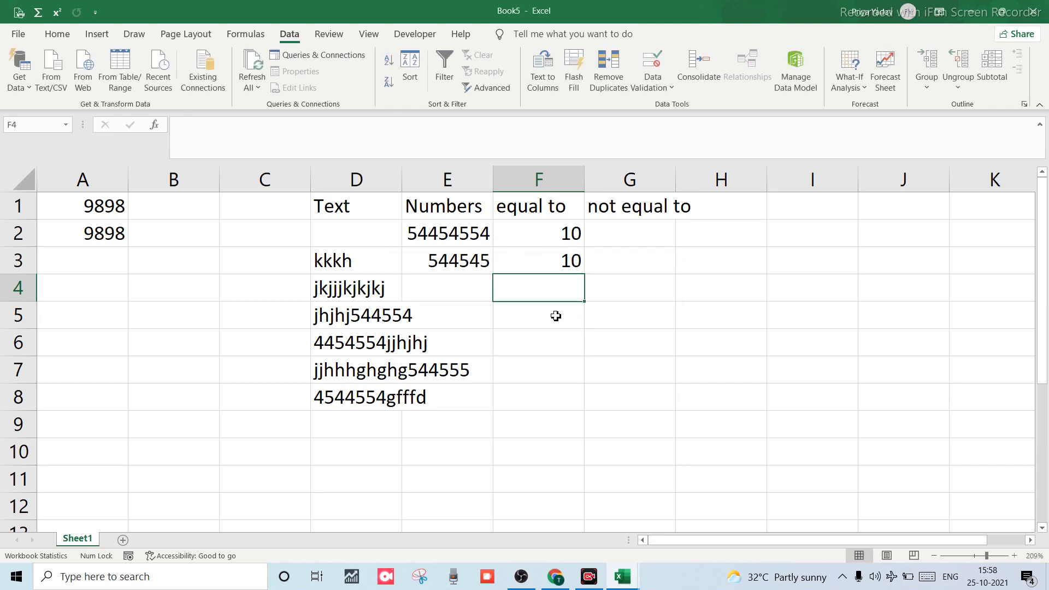
pyautogui.click(637, 227)
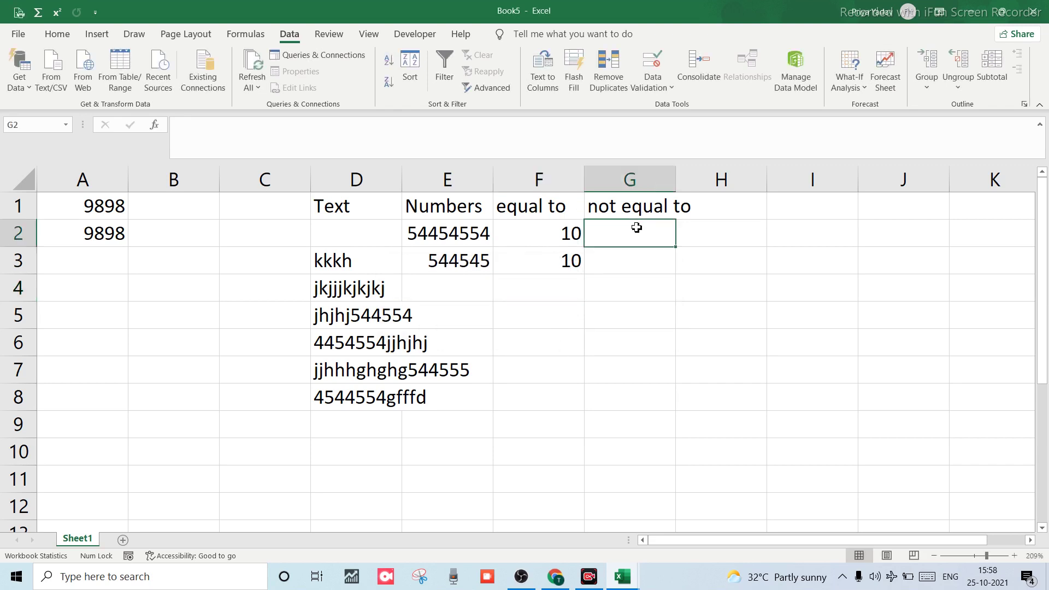
# Give column G a Whole number rule of not equal to 10.
pyautogui.click(631, 178)
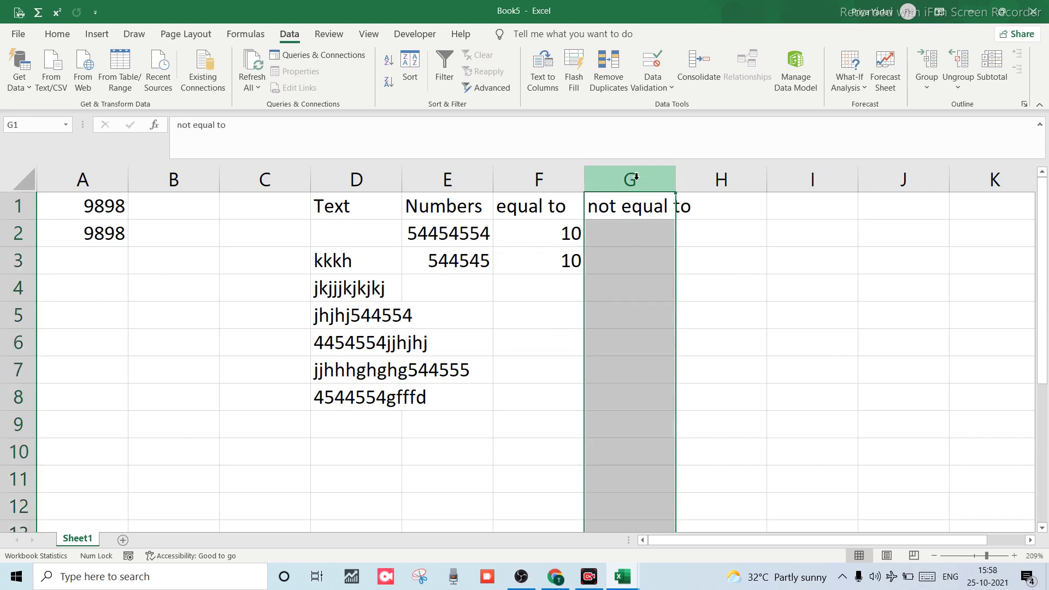
pyautogui.click(654, 85)
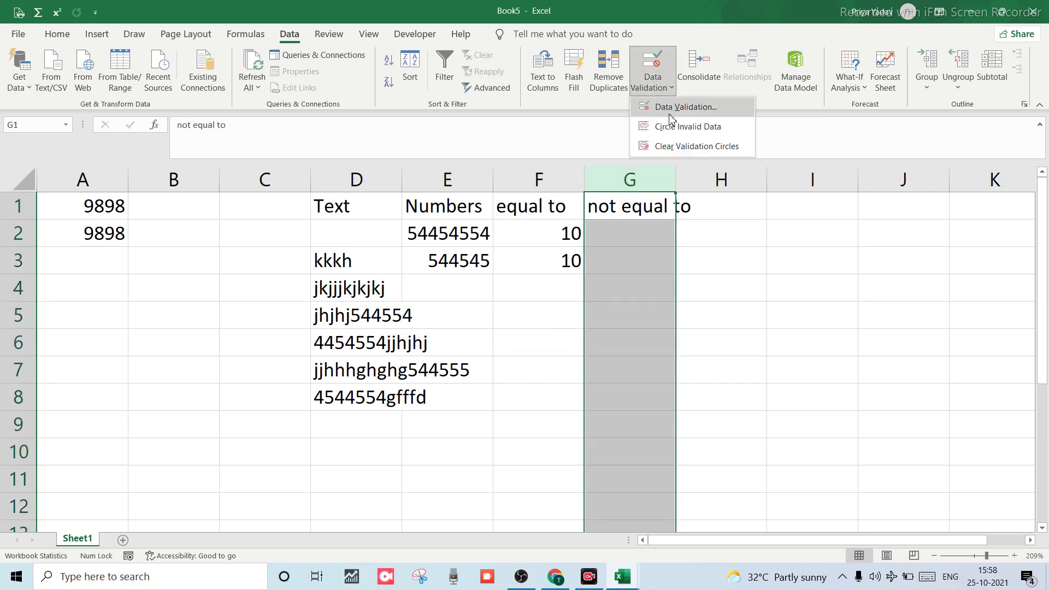
pyautogui.click(685, 107)
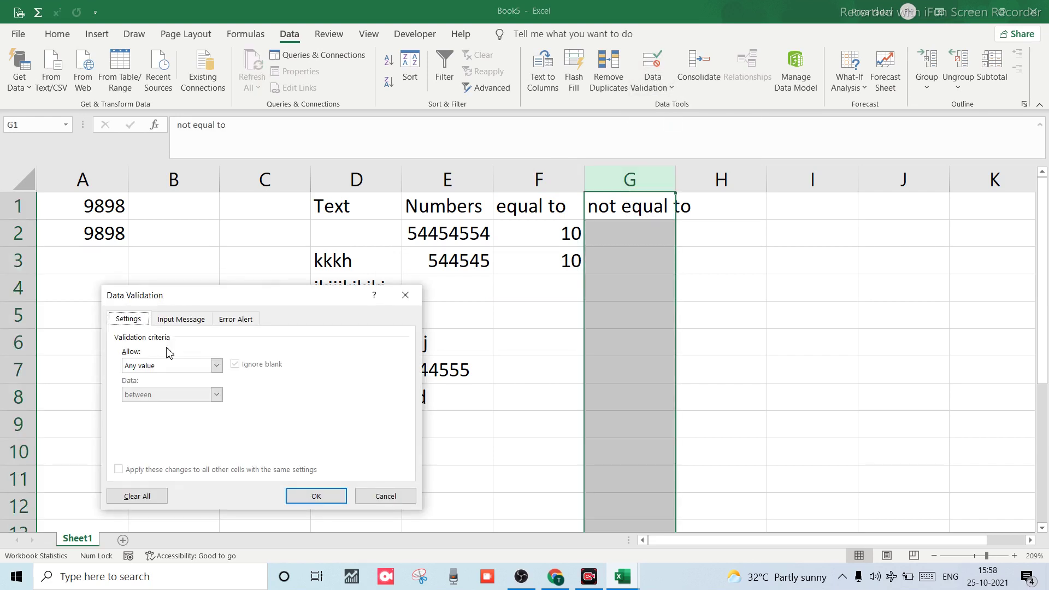
pyautogui.click(217, 366)
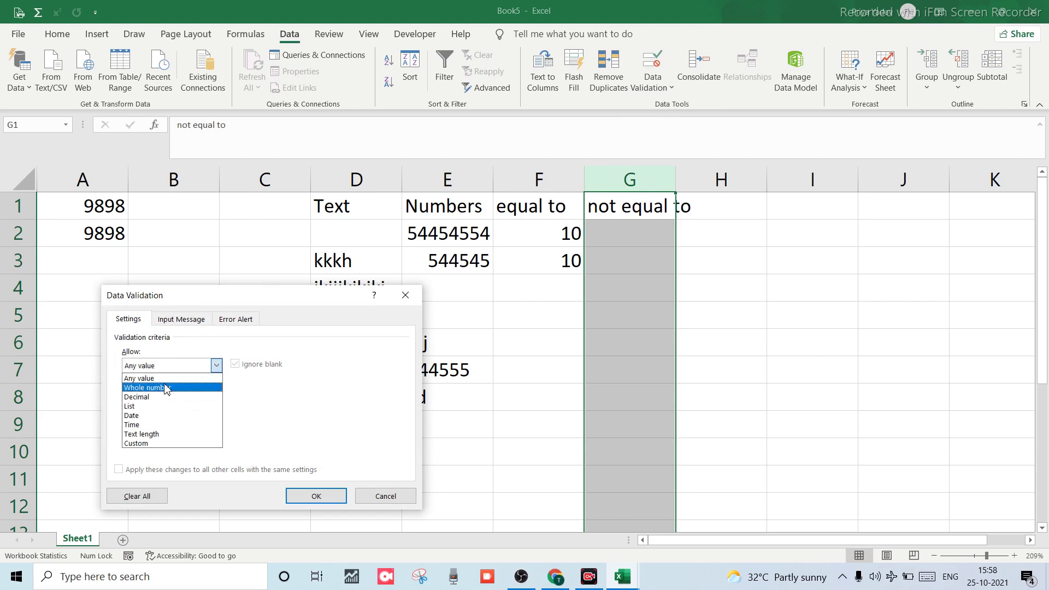
pyautogui.click(165, 389)
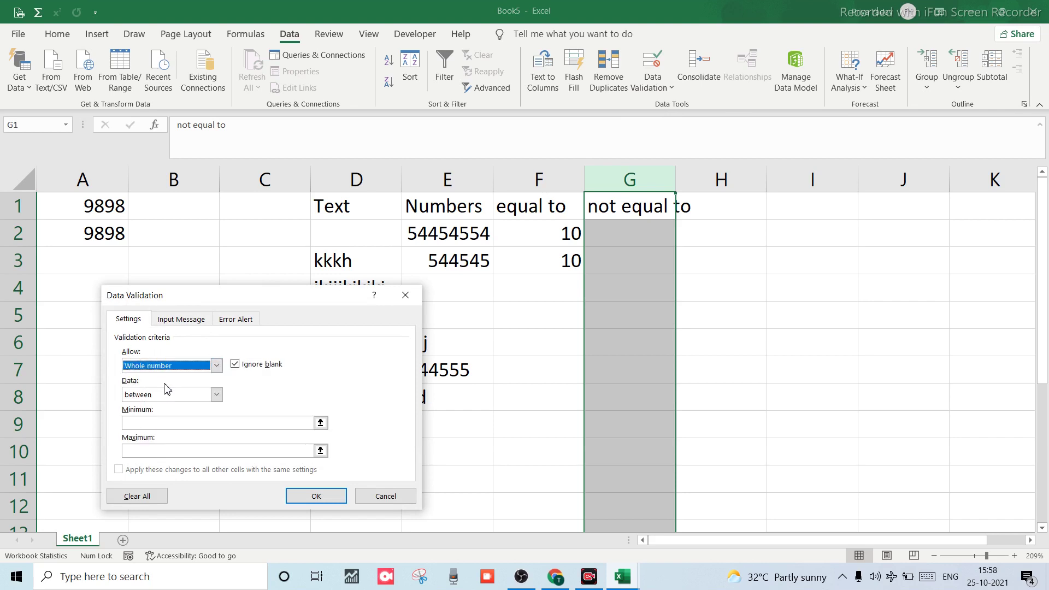
pyautogui.click(218, 394)
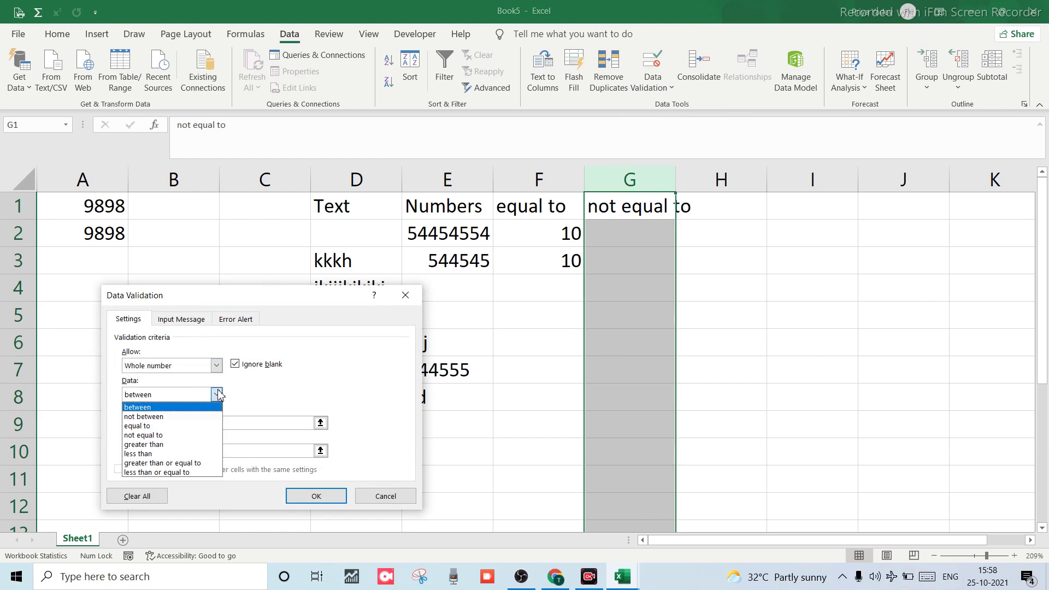
pyautogui.click(163, 437)
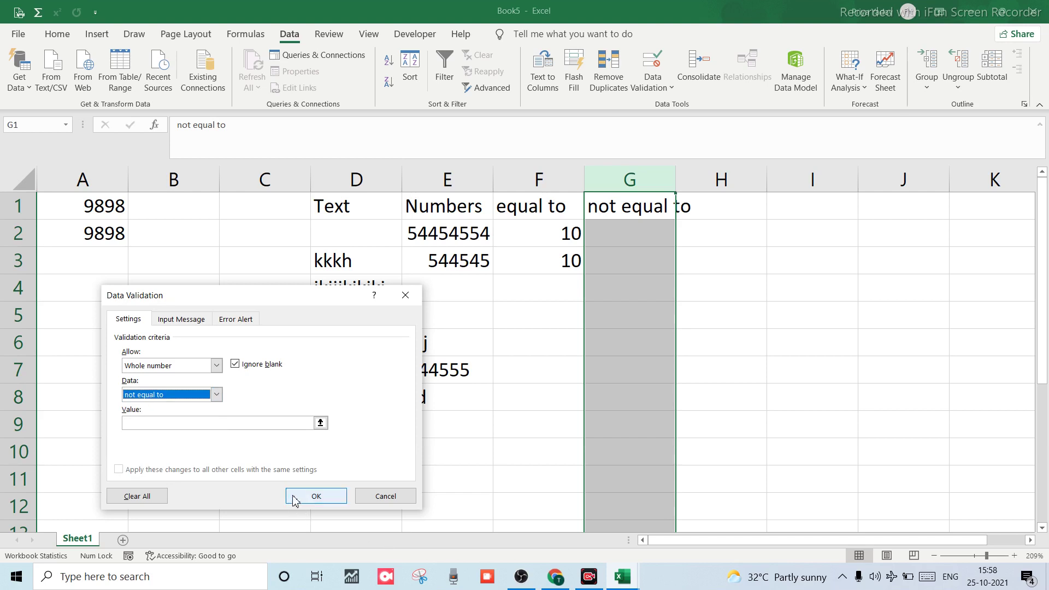
pyautogui.click(227, 423)
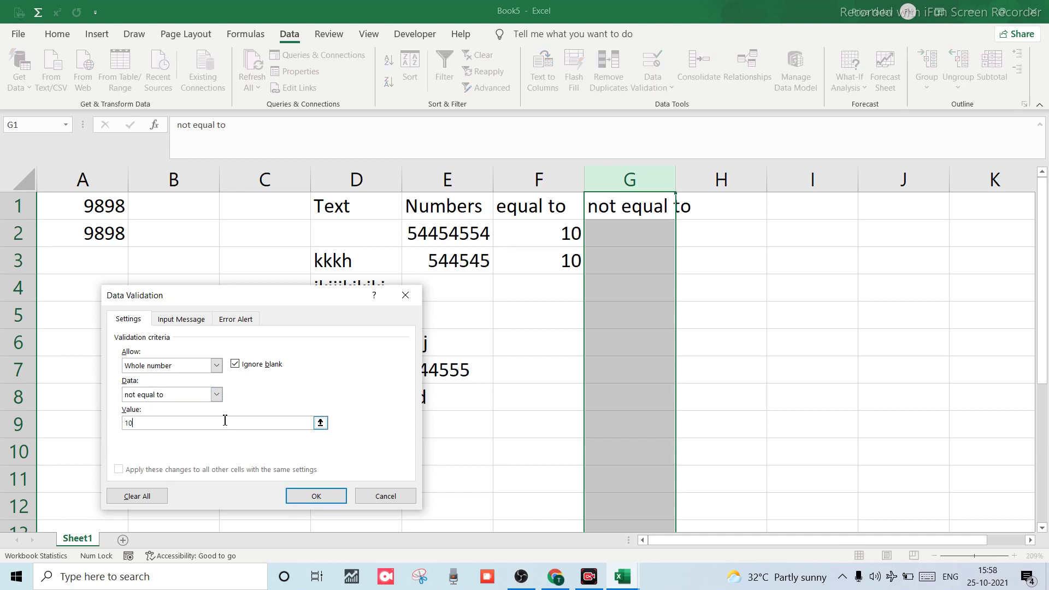
pyautogui.write('10')
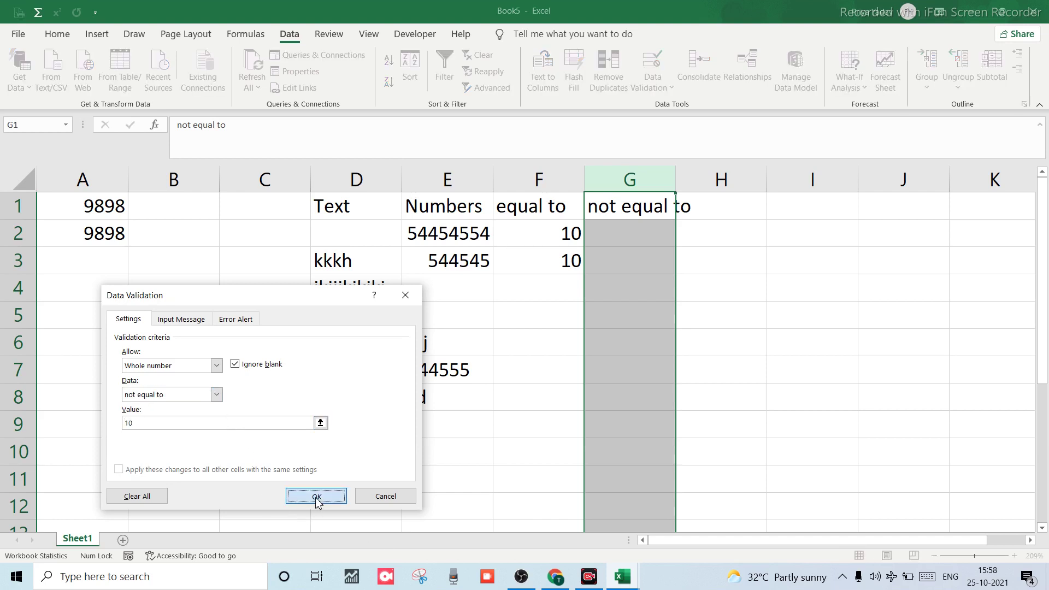
pyautogui.click(316, 497)
pyautogui.click(614, 239)
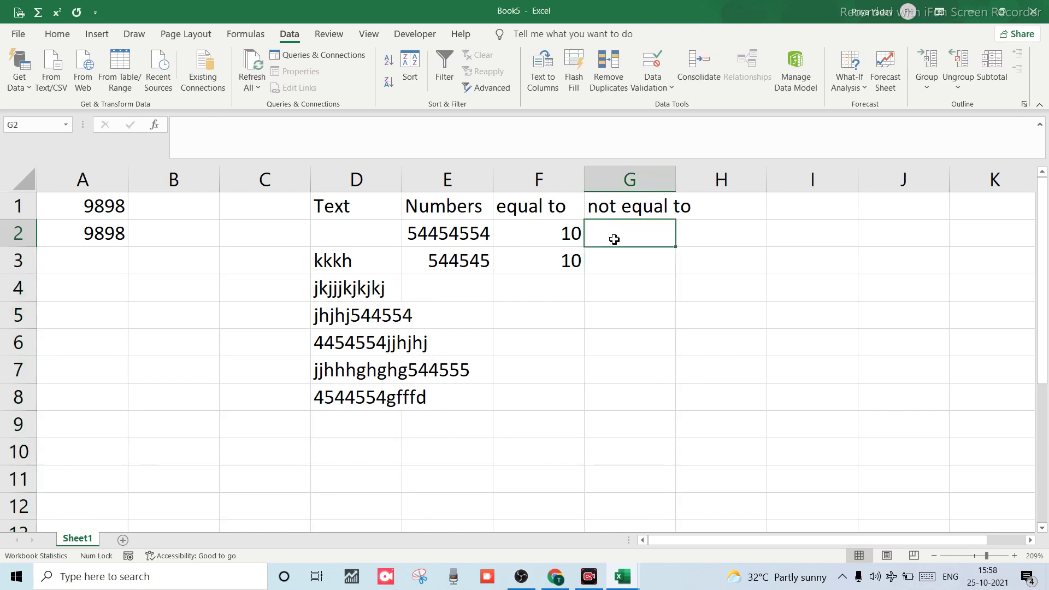
# See 10 rejected in G2, then enter 9 in G3 and 11 in G4.
pyautogui.write('10')
pyautogui.press('Return')
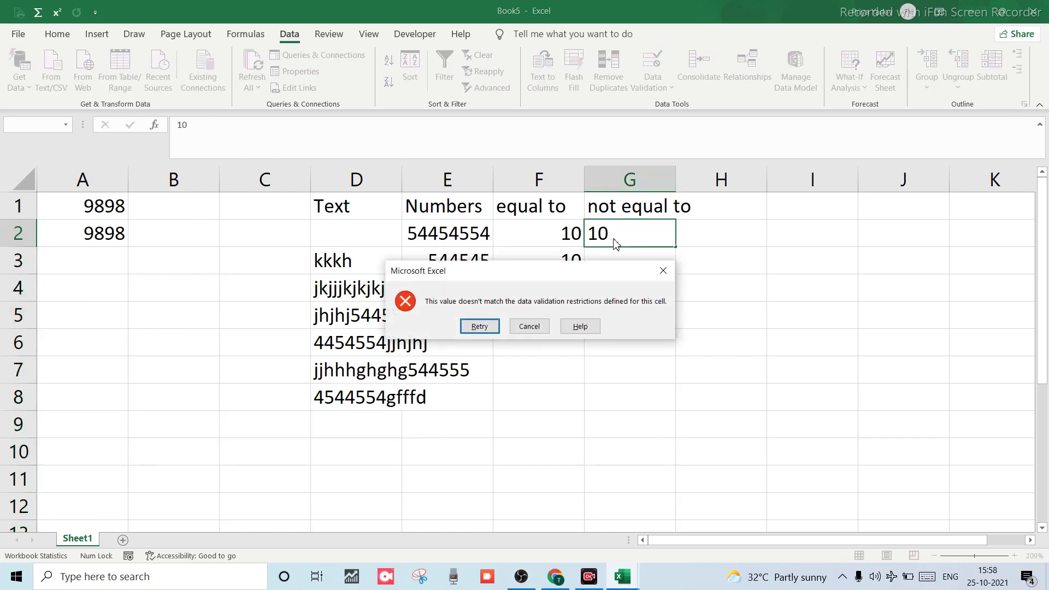
pyautogui.click(664, 271)
pyautogui.click(655, 263)
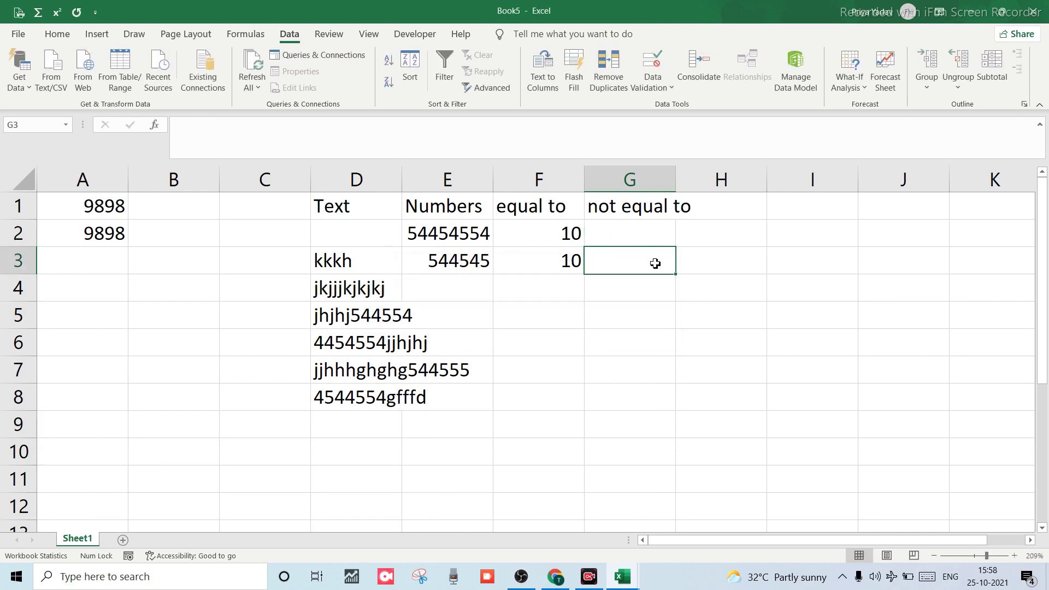
pyautogui.write('9')
pyautogui.press('Return')
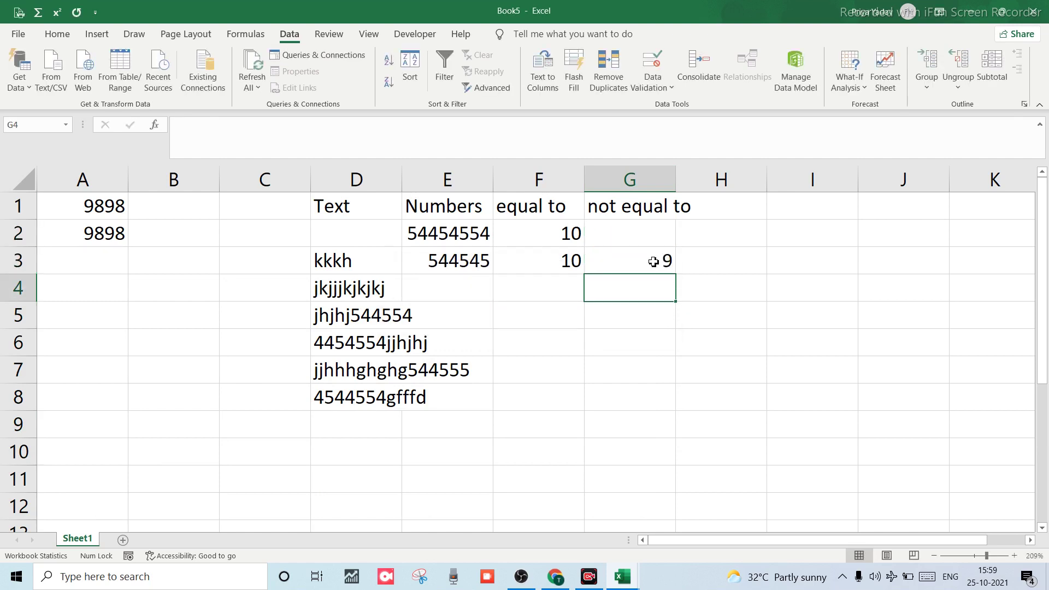
pyautogui.write('11')
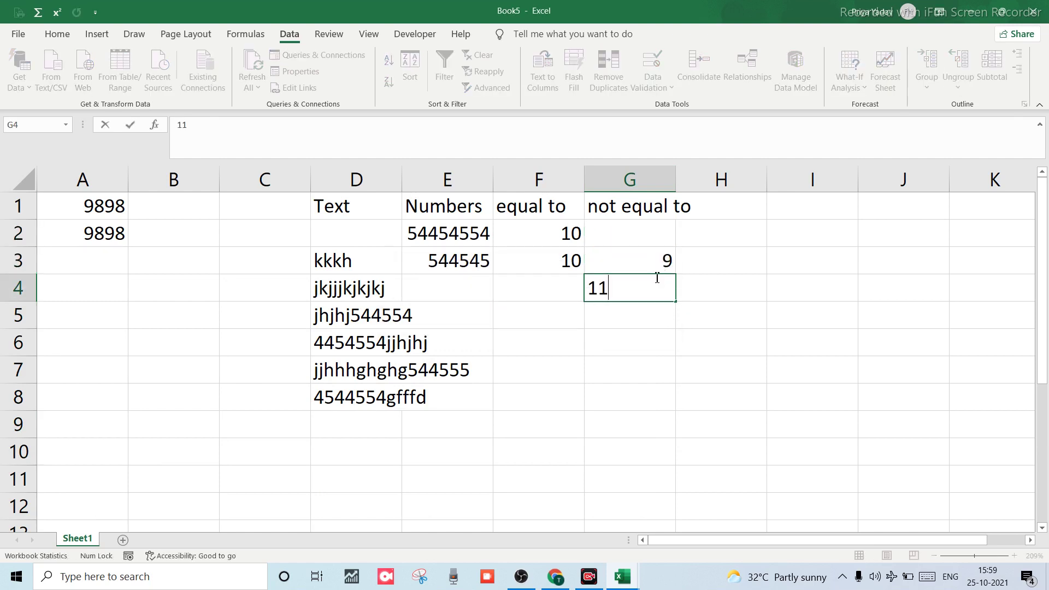
pyautogui.press('Return')
# Change G4 to 1, enter 11 in G2, and see 10 rejected in G3.
pyautogui.click(656, 279)
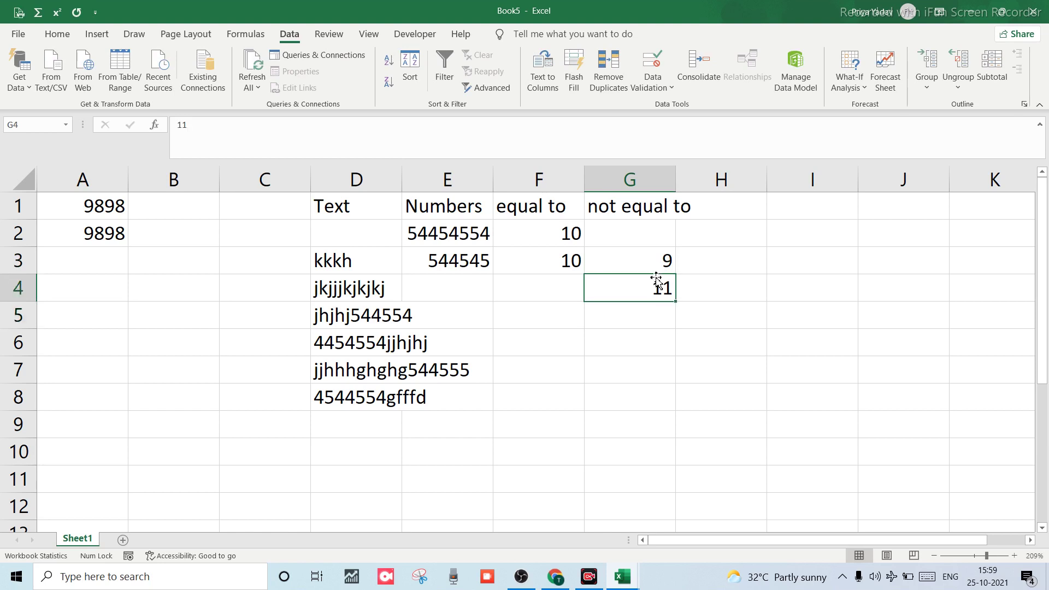
pyautogui.write('1')
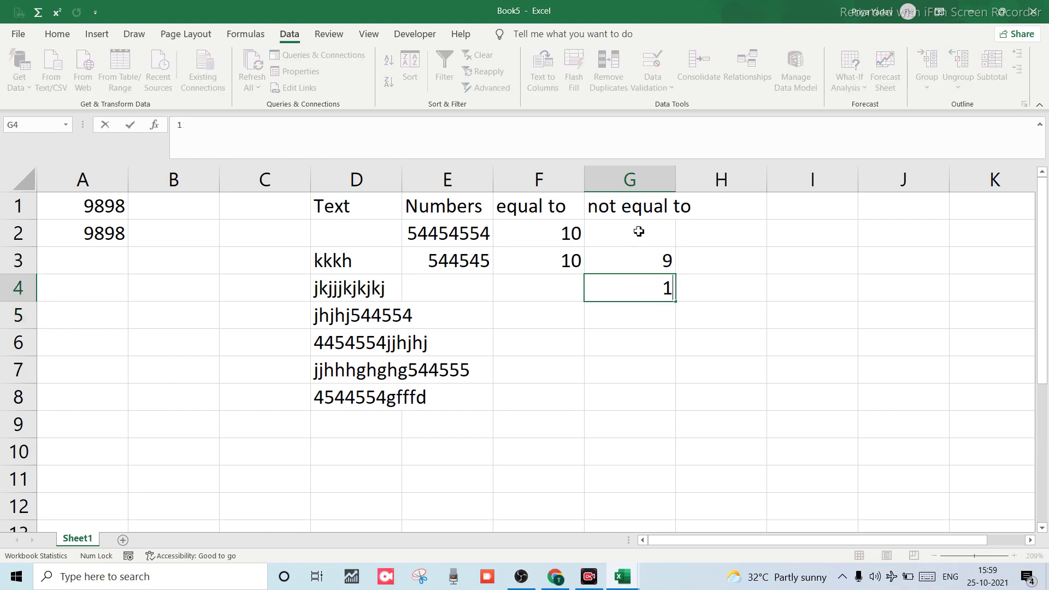
pyautogui.click(642, 222)
pyautogui.write('11')
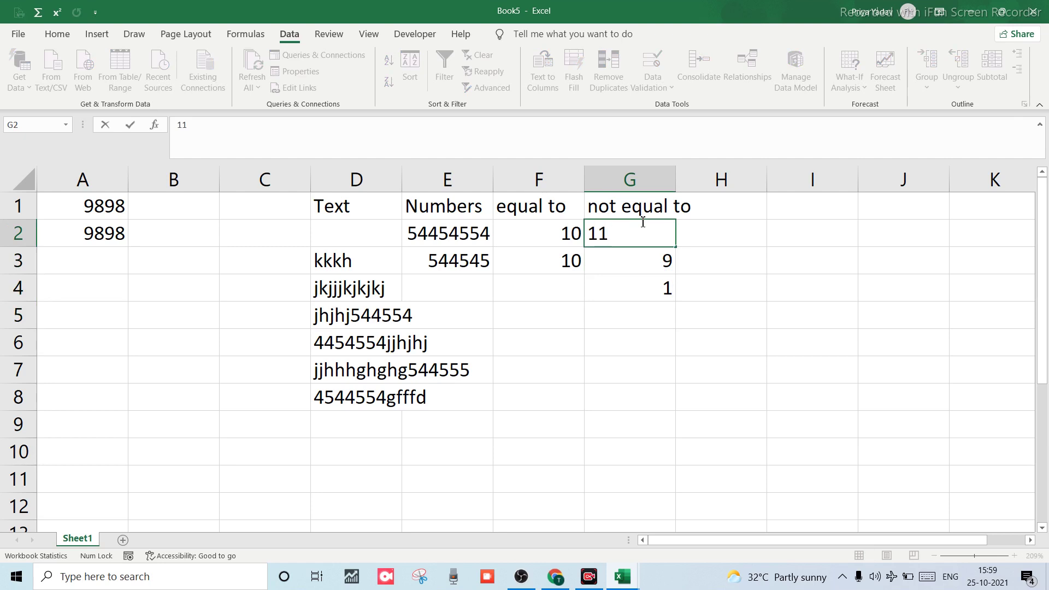
pyautogui.press('Return')
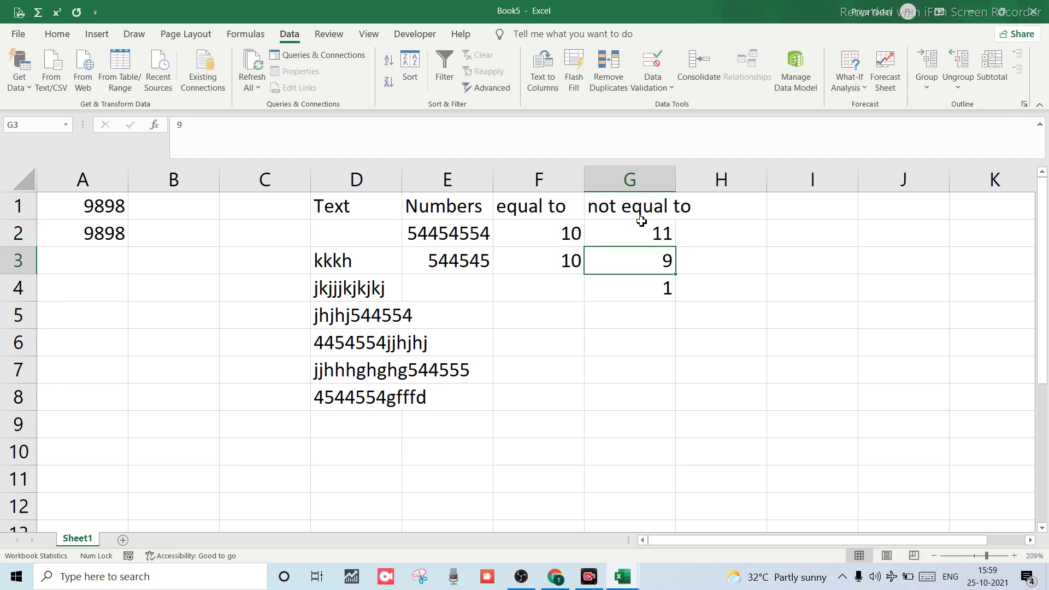
pyautogui.write('10')
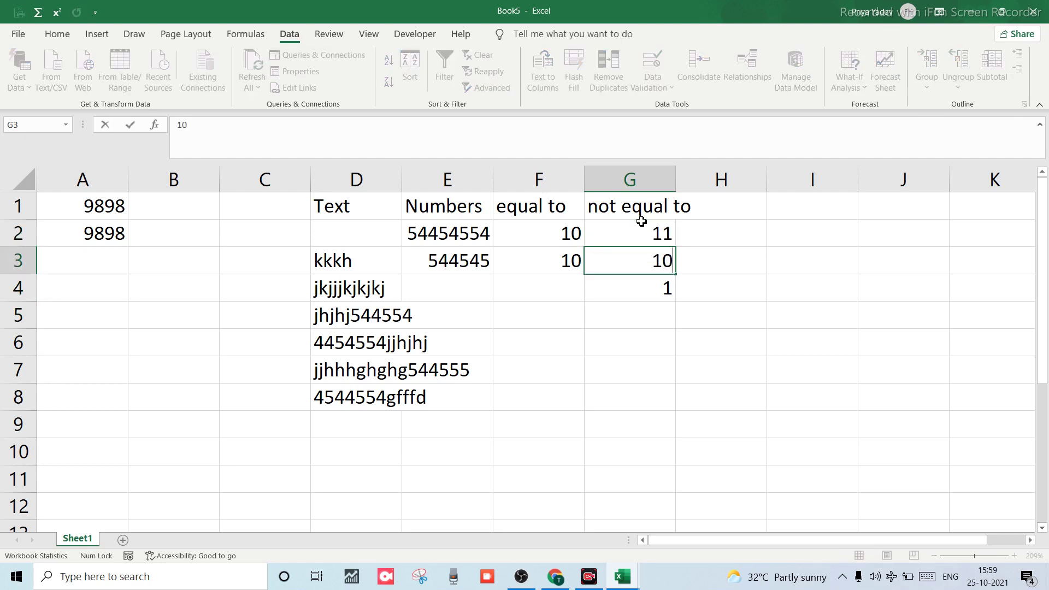
pyautogui.press('Return')
pyautogui.press('Tab')
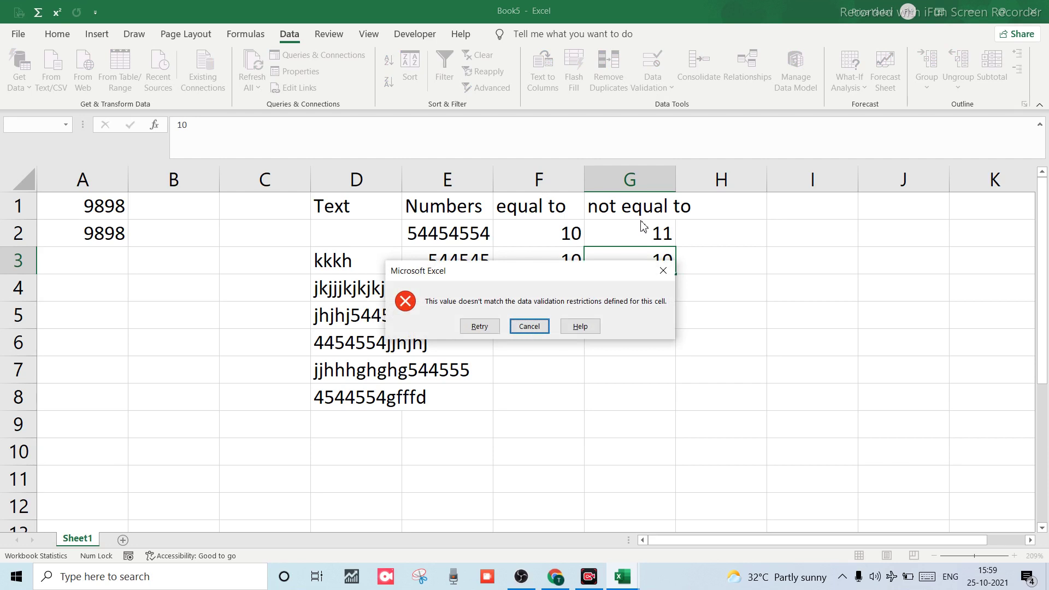
pyautogui.press('Return')
pyautogui.press('Return')
pyautogui.press('Return')
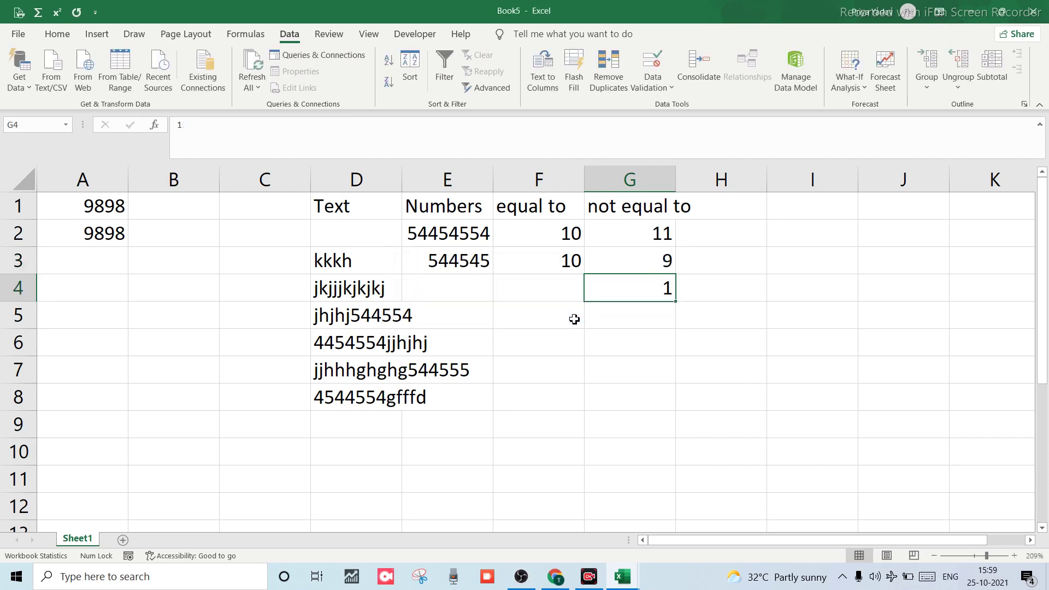
# Confirm 10 is rejected again in G6 and in G4, keeping 1 in G4.
pyautogui.press('Return')
pyautogui.write('10')
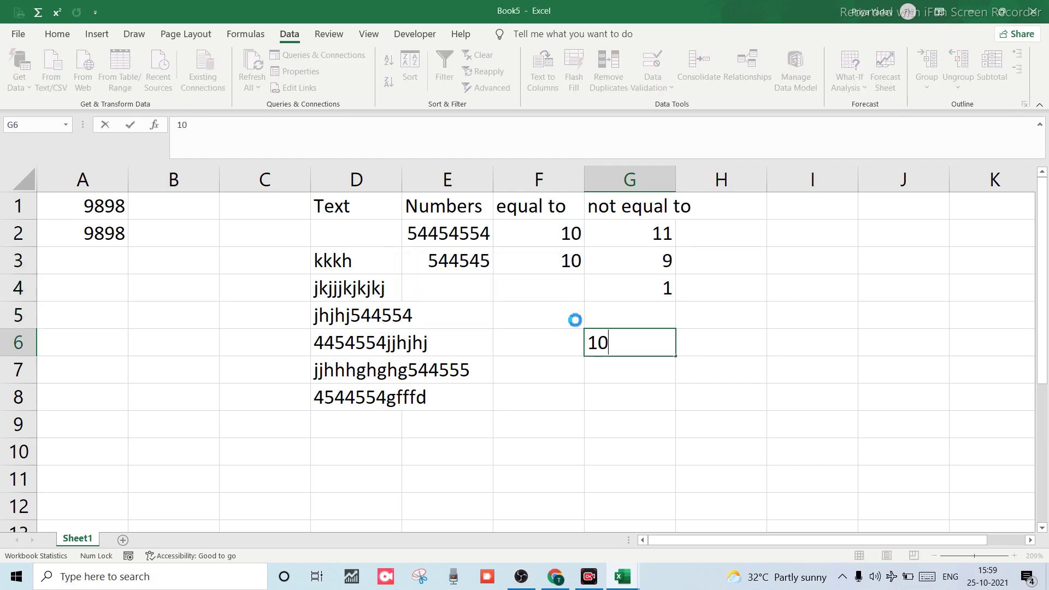
pyautogui.press('Return')
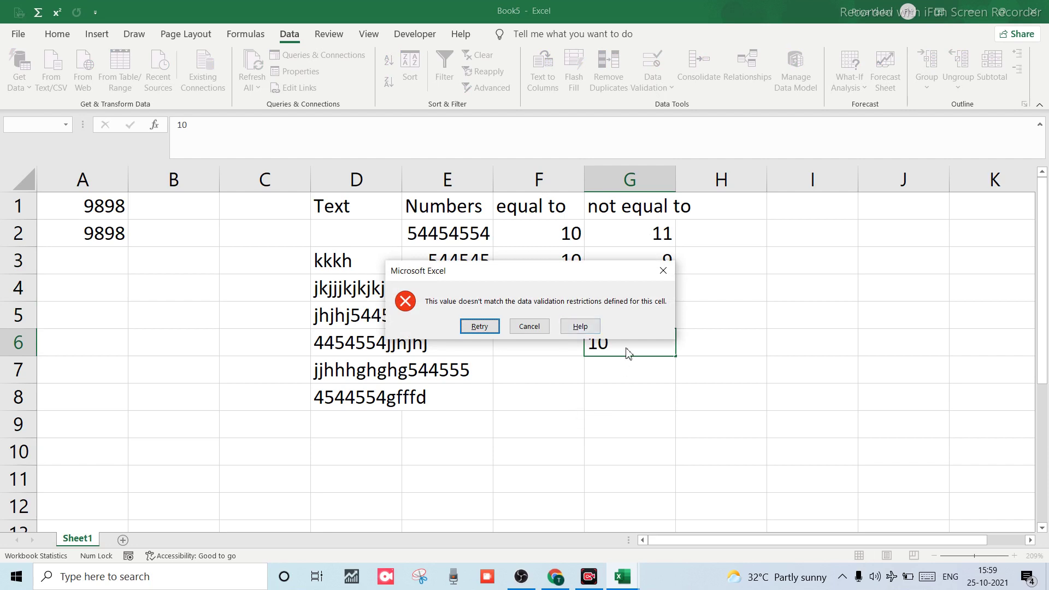
pyautogui.click(662, 272)
pyautogui.click(650, 265)
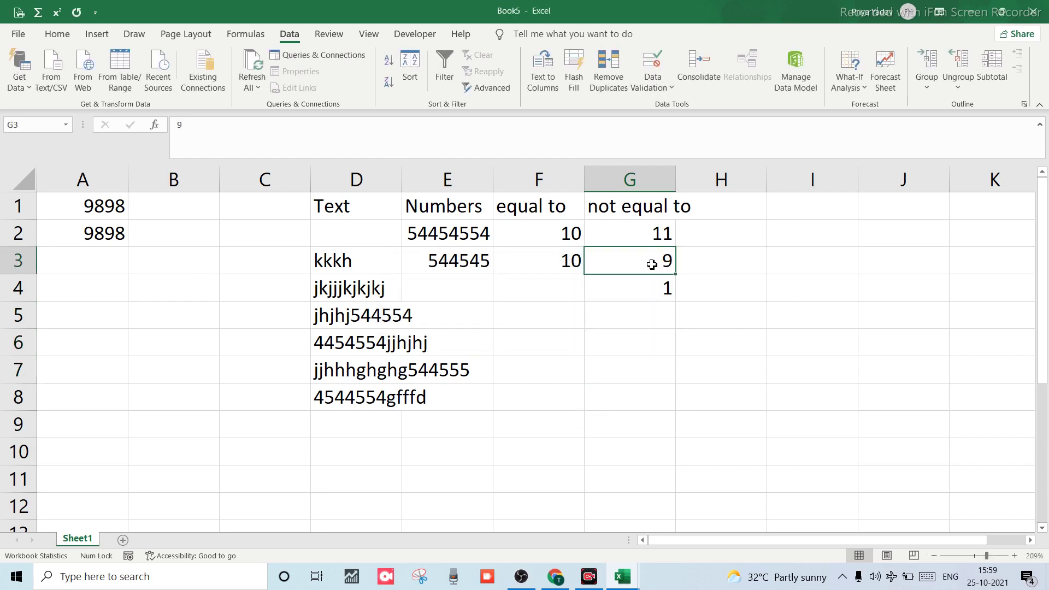
pyautogui.click(630, 298)
pyautogui.write('10')
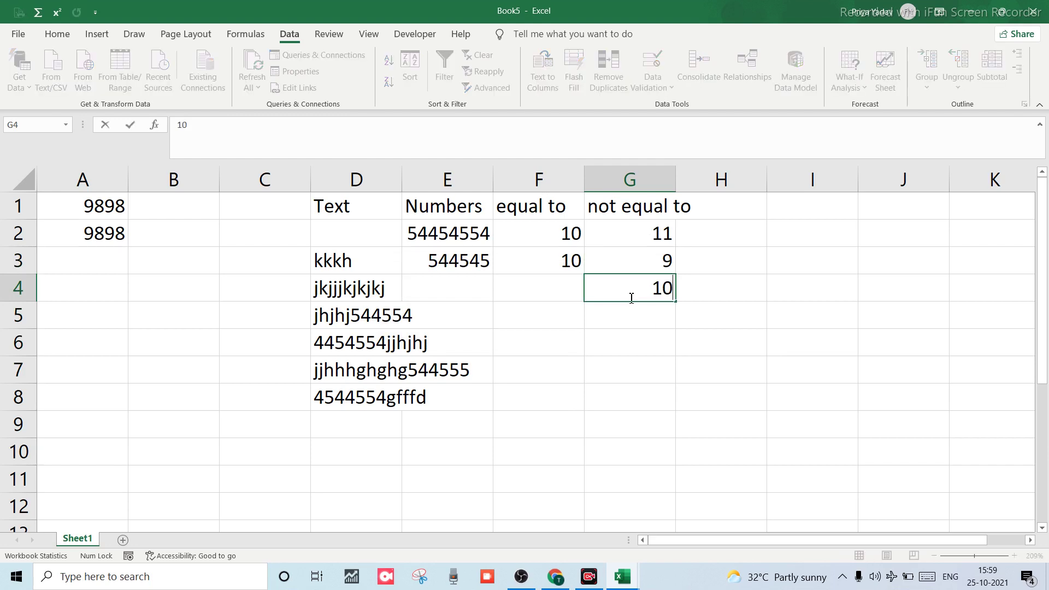
pyautogui.press('Return')
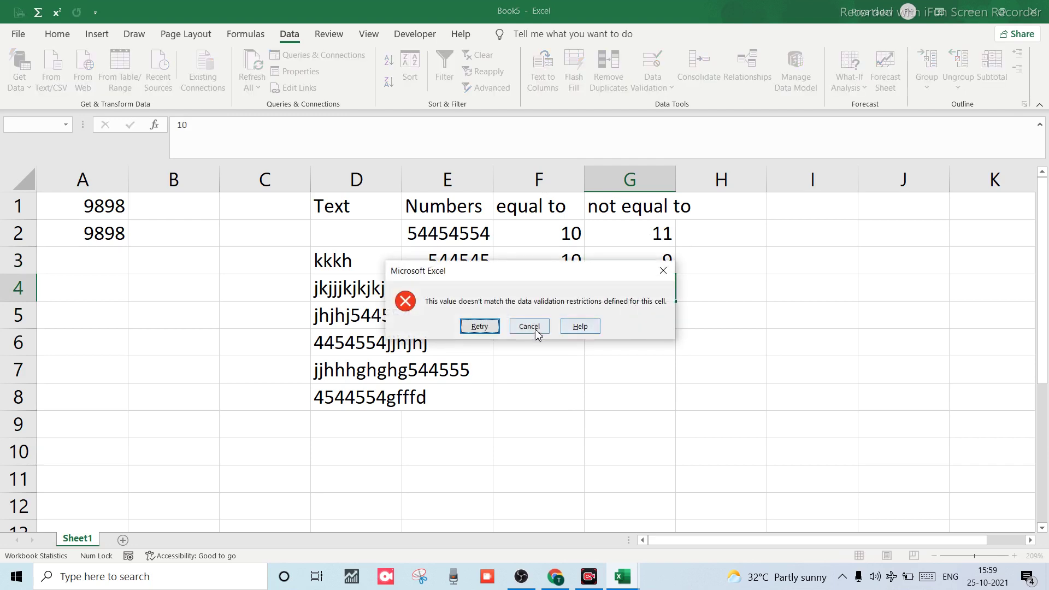
pyautogui.click(529, 326)
# Enter 11 in G6 and 12 in G7, and see 10 rejected in G9.
pyautogui.click(636, 334)
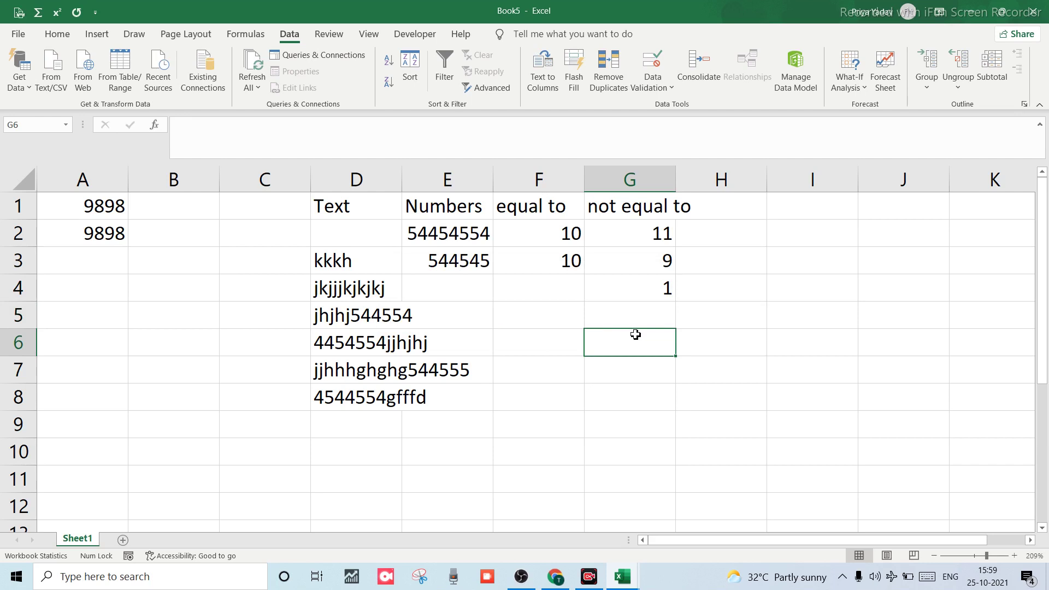
pyautogui.write('11')
pyautogui.press('Return')
pyautogui.write('12')
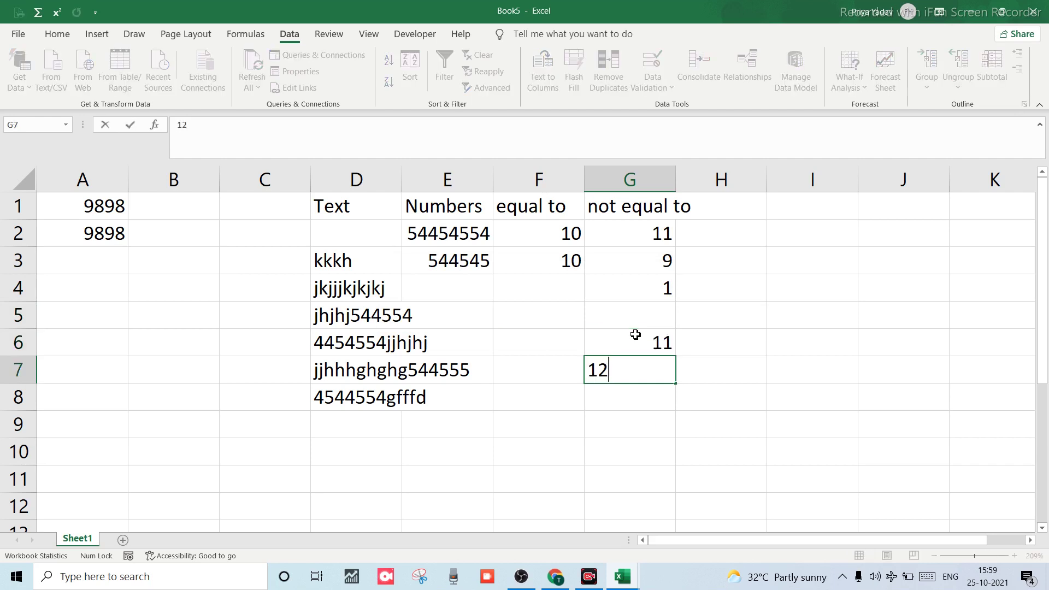
pyautogui.press('Return')
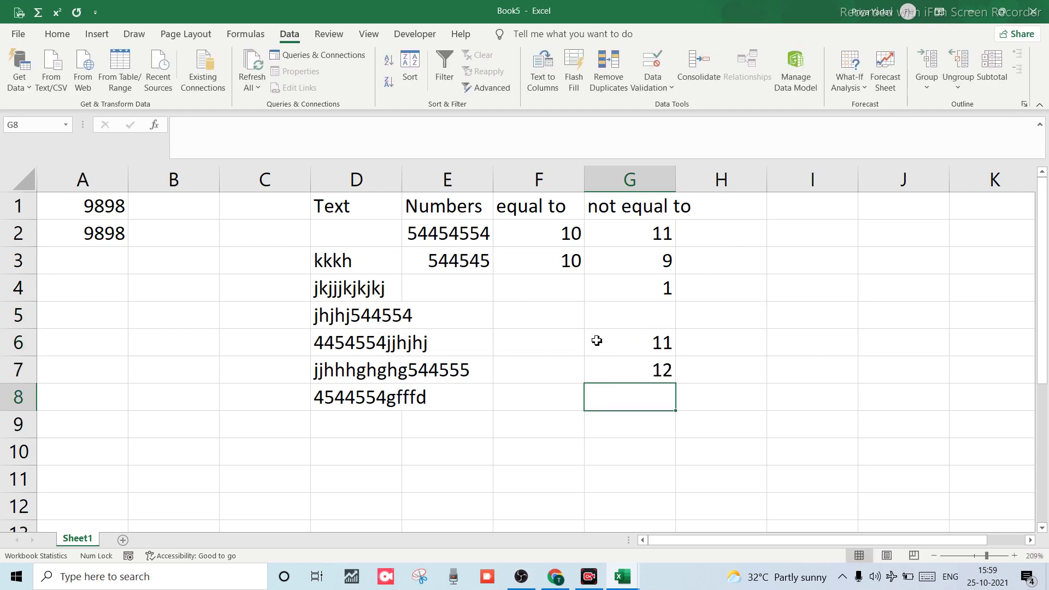
pyautogui.click(596, 341)
pyautogui.press('Down')
pyautogui.press('Down')
pyautogui.press('Down')
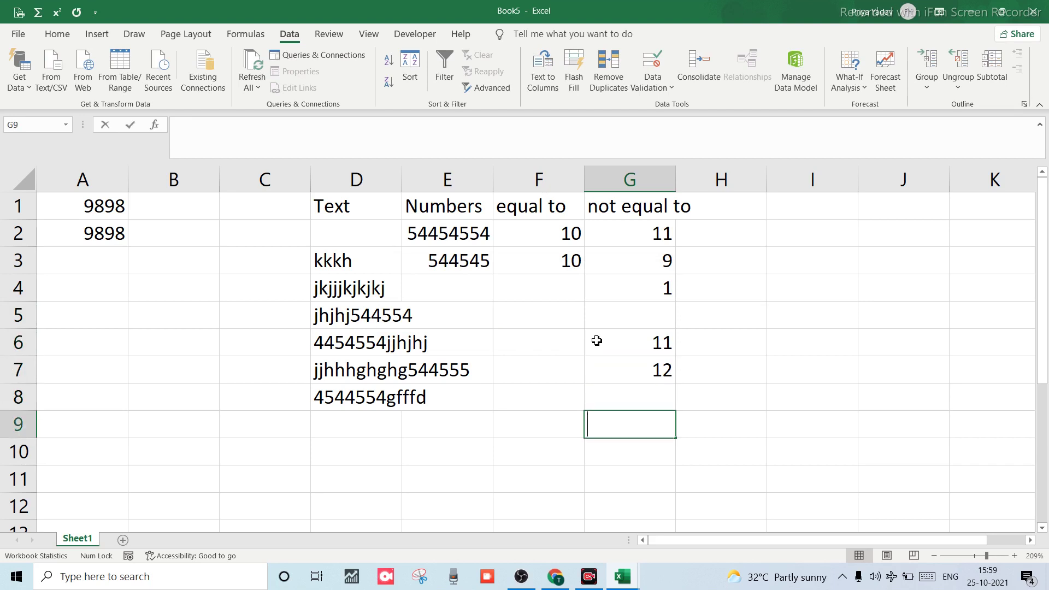
pyautogui.write('10')
pyautogui.press('Return')
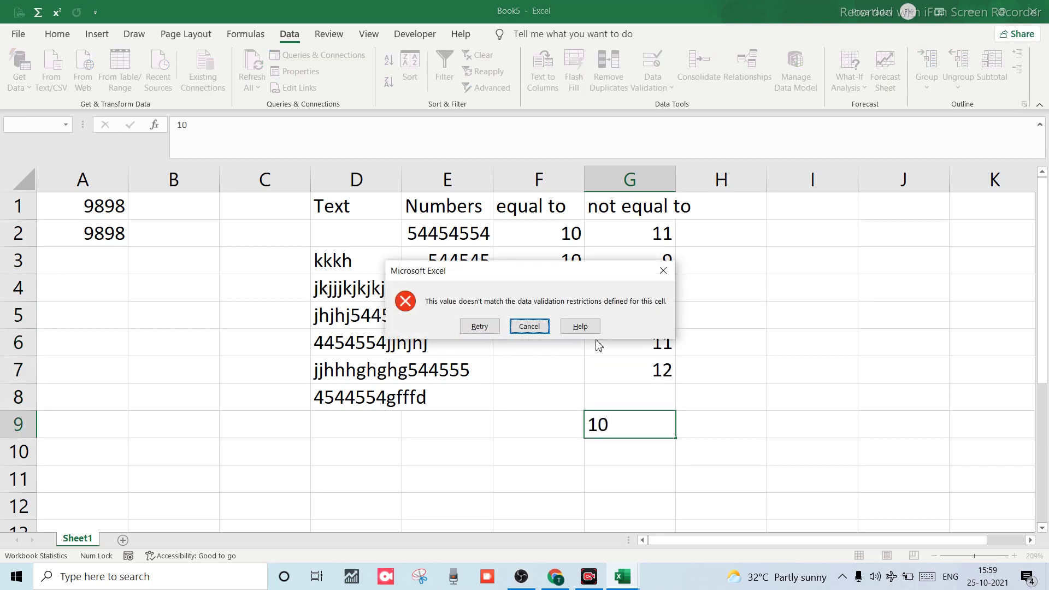
pyautogui.click(664, 270)
# Select H1 and open Data Validation with Alt+A, V.
pyautogui.click(707, 200)
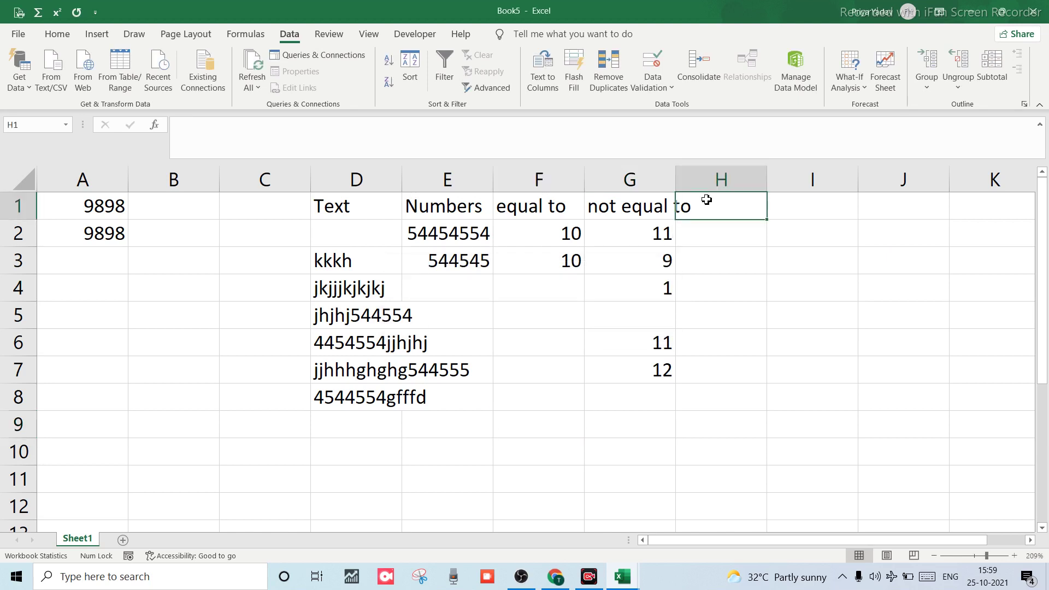
pyautogui.hotkey('alt', 'a')
pyautogui.press('v')
pyautogui.press('v')
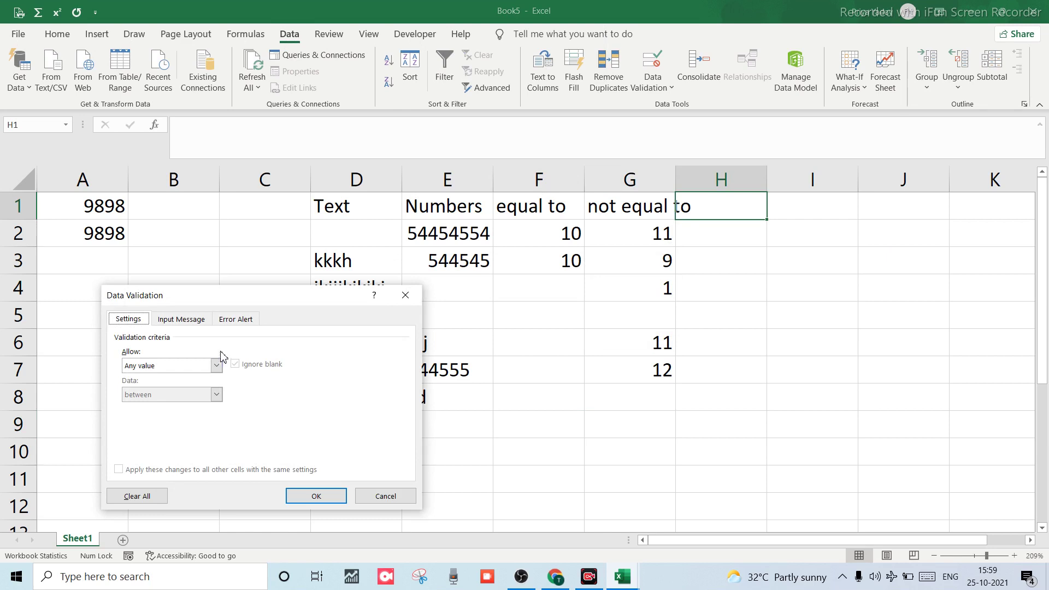
# Set Allow to Whole number, then cancel the dialog before choosing a comparison.
pyautogui.click(217, 366)
pyautogui.click(217, 377)
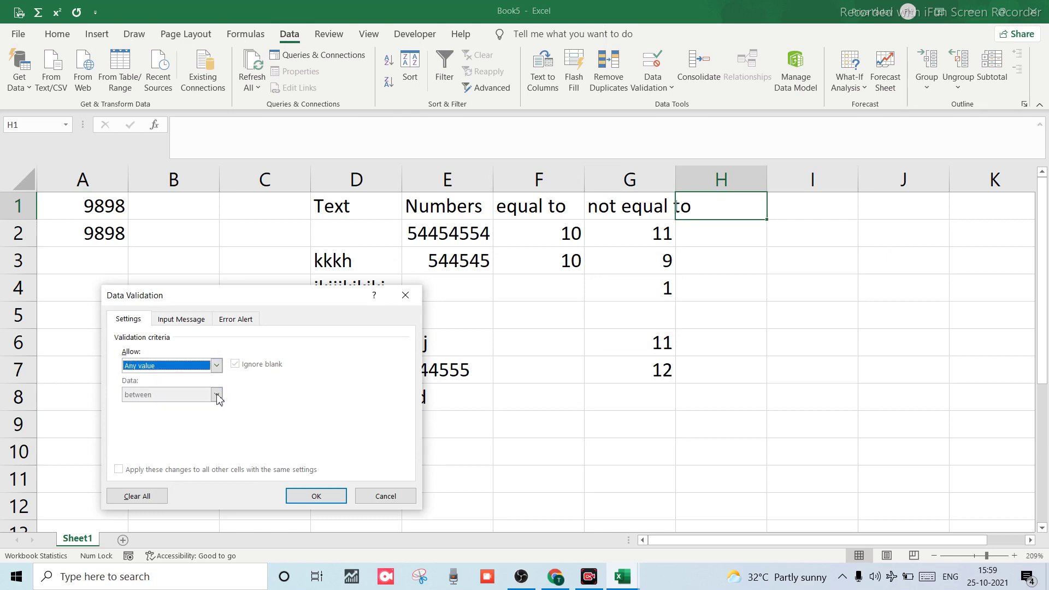
pyautogui.click(217, 366)
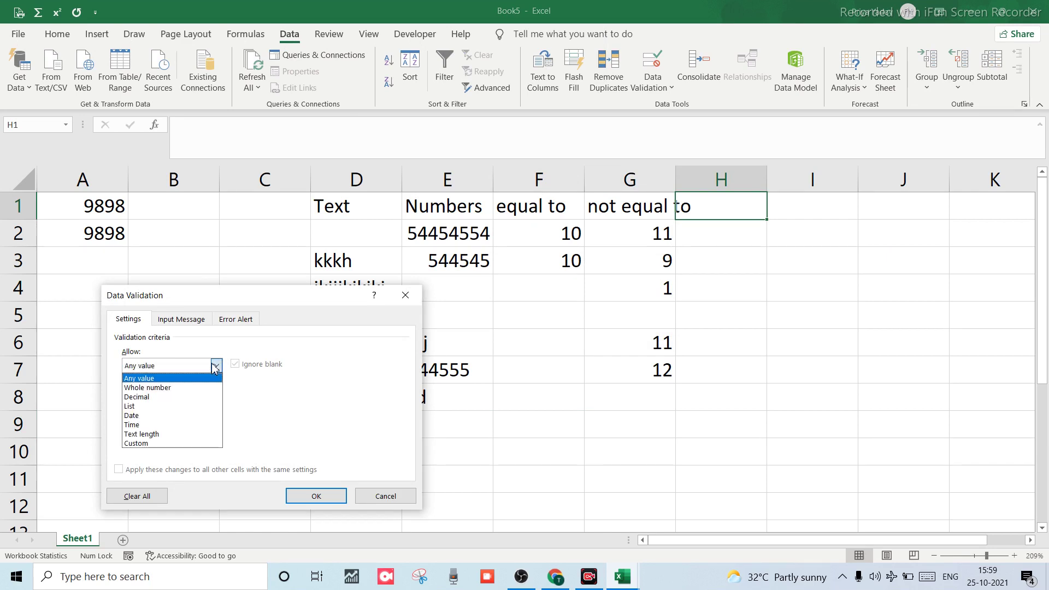
pyautogui.click(176, 387)
pyautogui.click(216, 395)
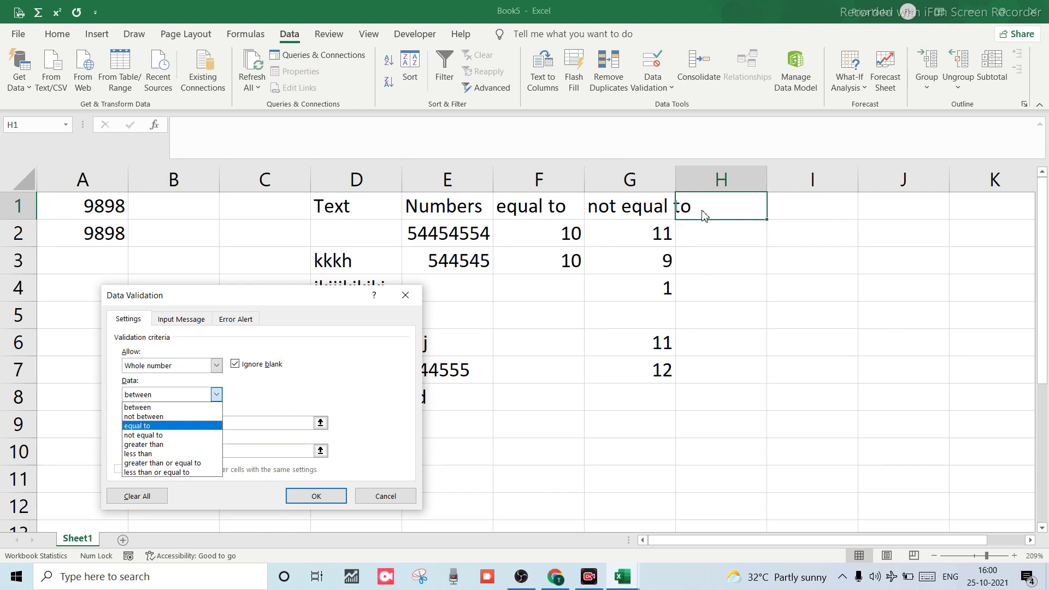
pyautogui.press('Escape')
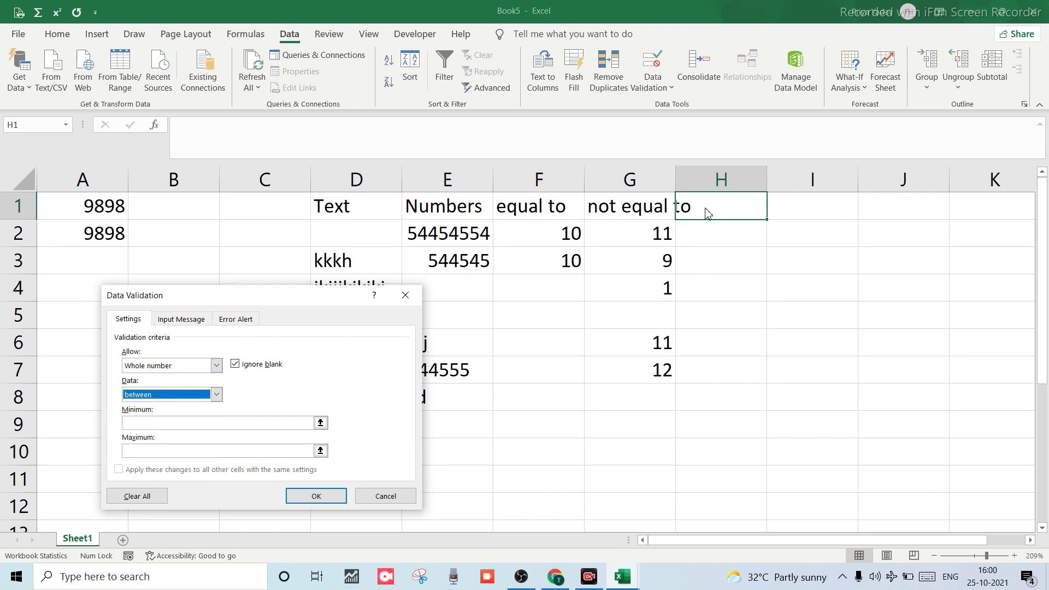
pyautogui.press('Escape')
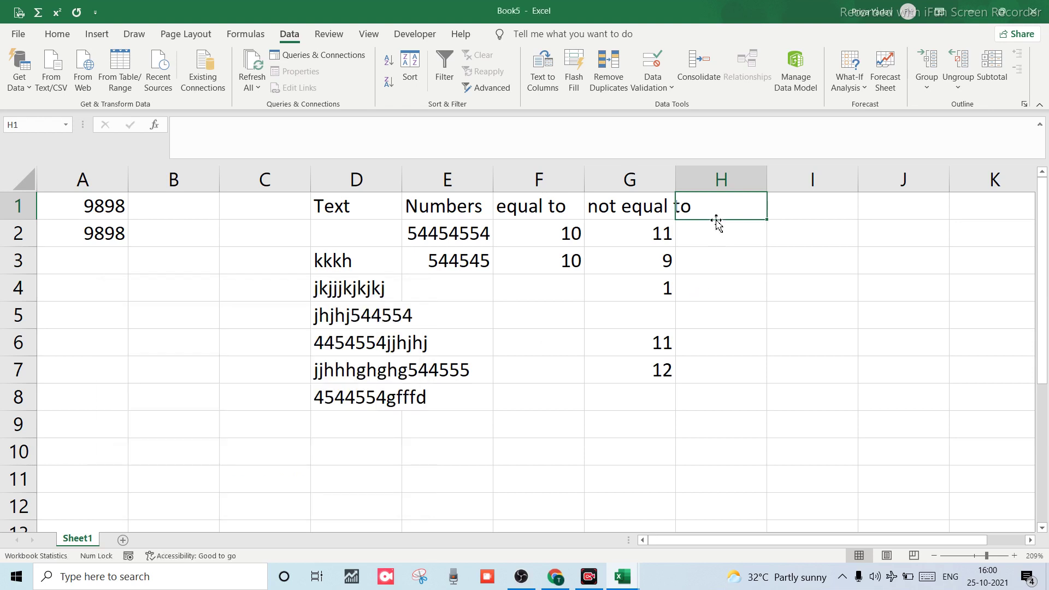
# Enter 'Greater Than' in H1 and autofit column H to it.
pyautogui.write('Greater ')
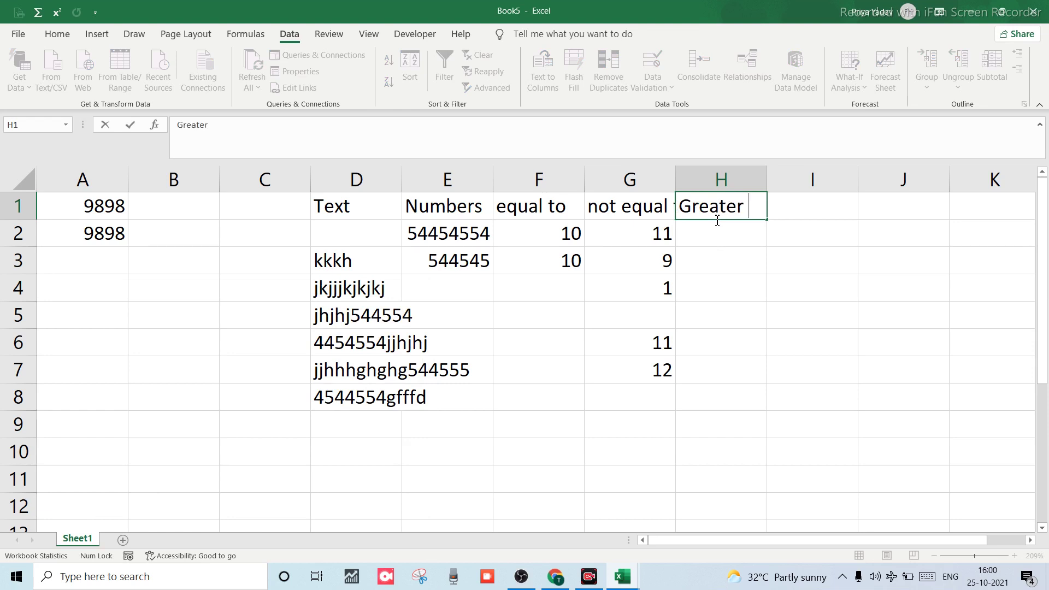
pyautogui.write('Thaaan')
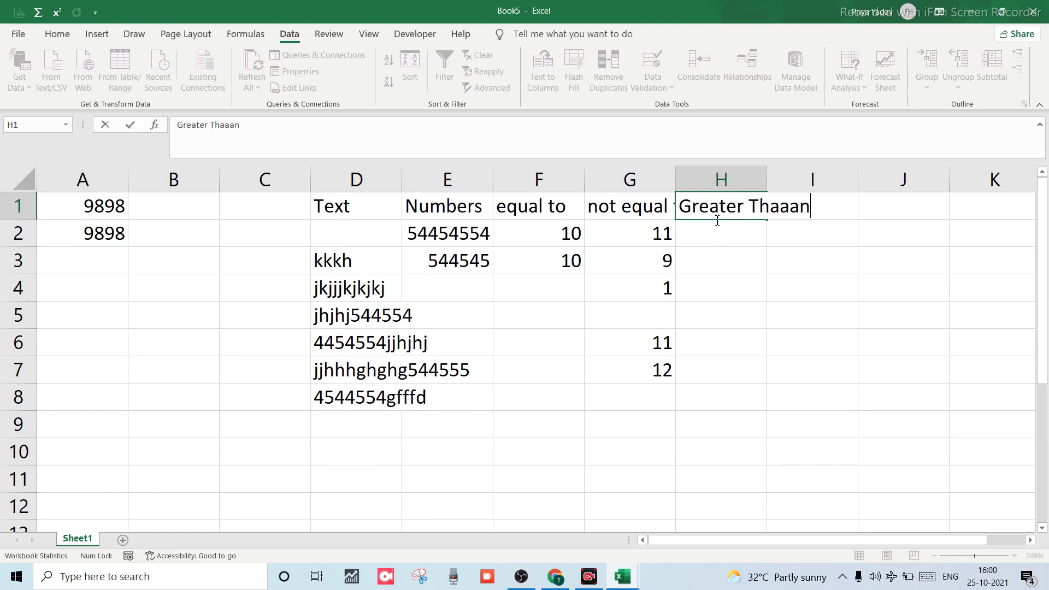
pyautogui.press('BackSpace')
pyautogui.press('BackSpace')
pyautogui.press('BackSpace')
pyautogui.press('BackSpace')
pyautogui.write('an')
pyautogui.click(764, 178)
pyautogui.doubleClick(766, 178)
# Enter 'Less than' in I1, dismissing an accidental Create Table prompt, then select column H.
pyautogui.click(808, 206)
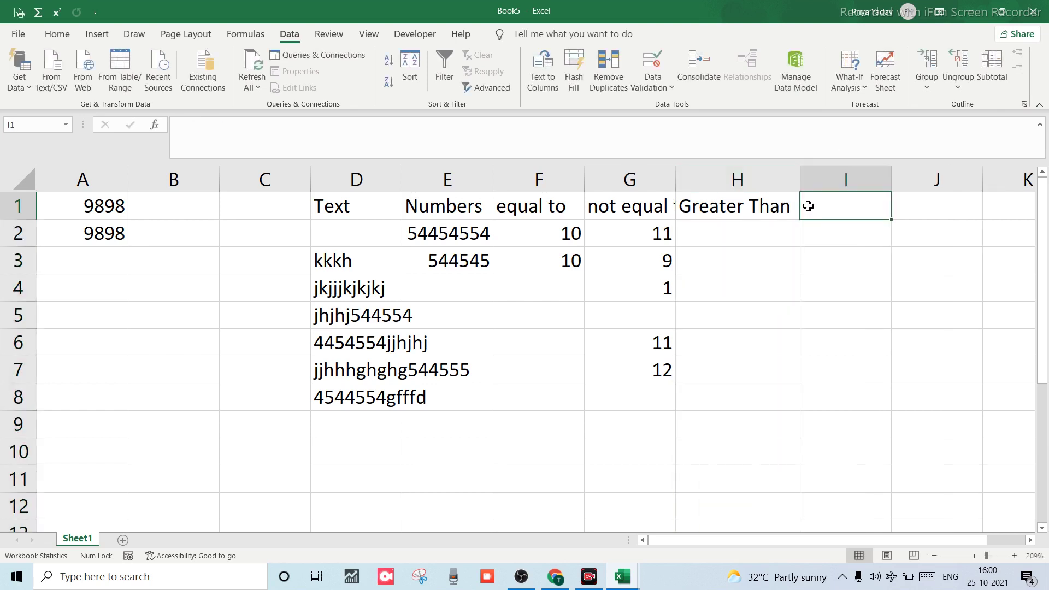
pyautogui.hotkey('ctrl', 't')
pyautogui.write('e')
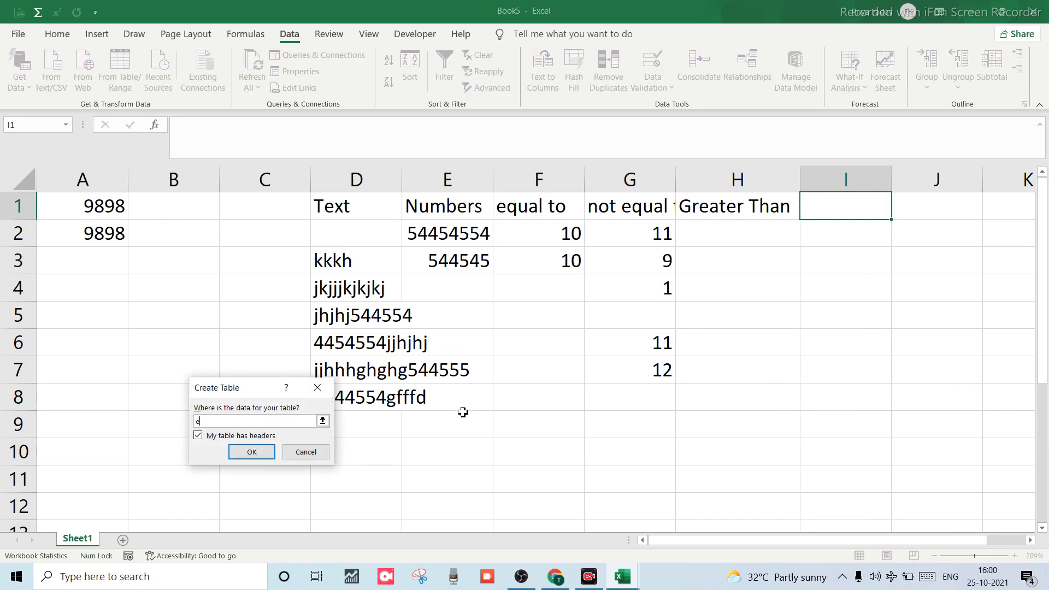
pyautogui.click(318, 388)
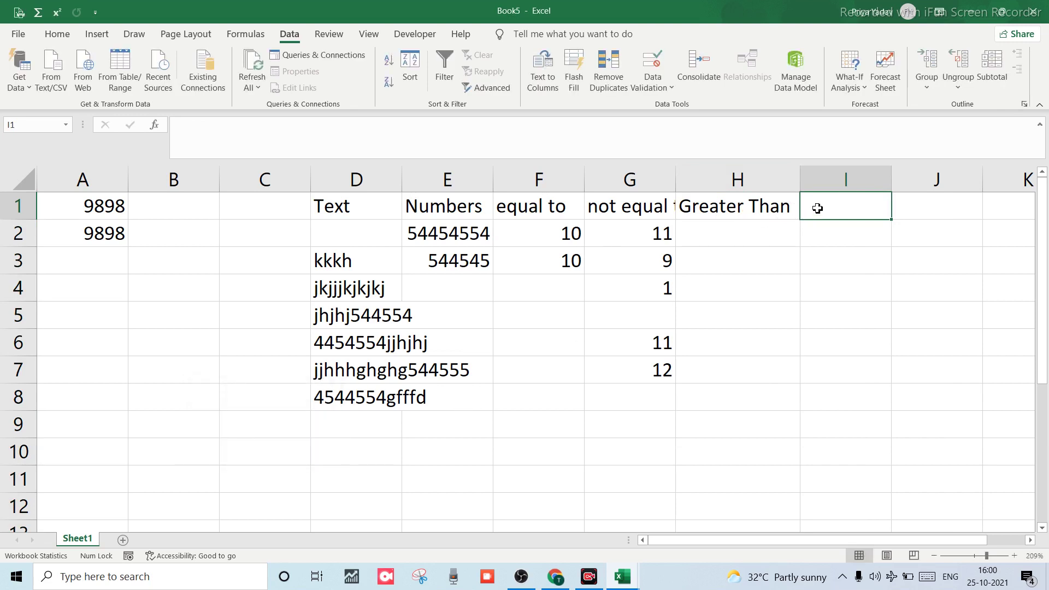
pyautogui.write('l')
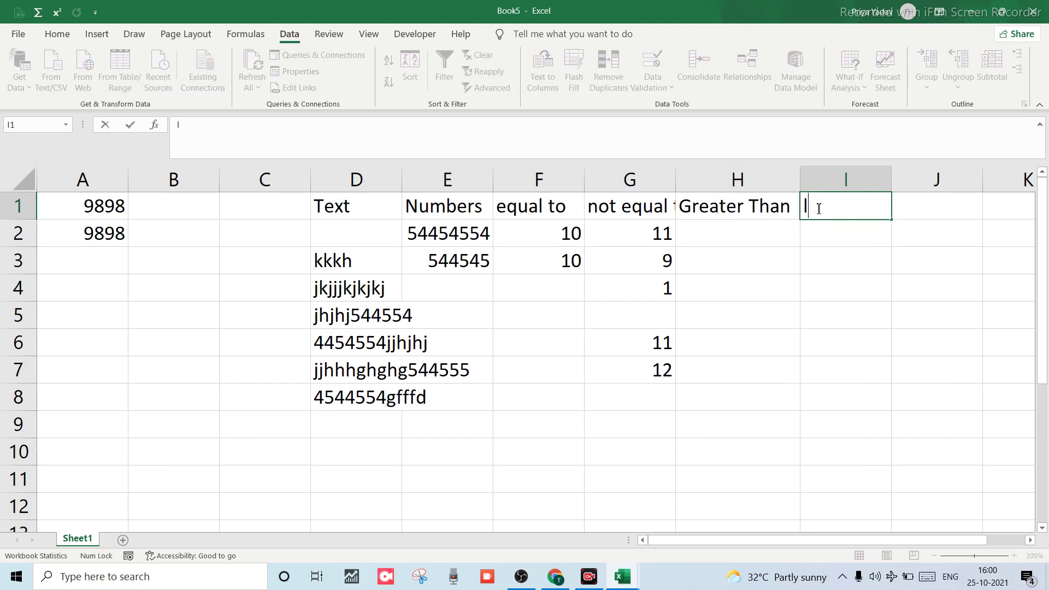
pyautogui.write('eeas')
pyautogui.press('BackSpace')
pyautogui.write('ss than')
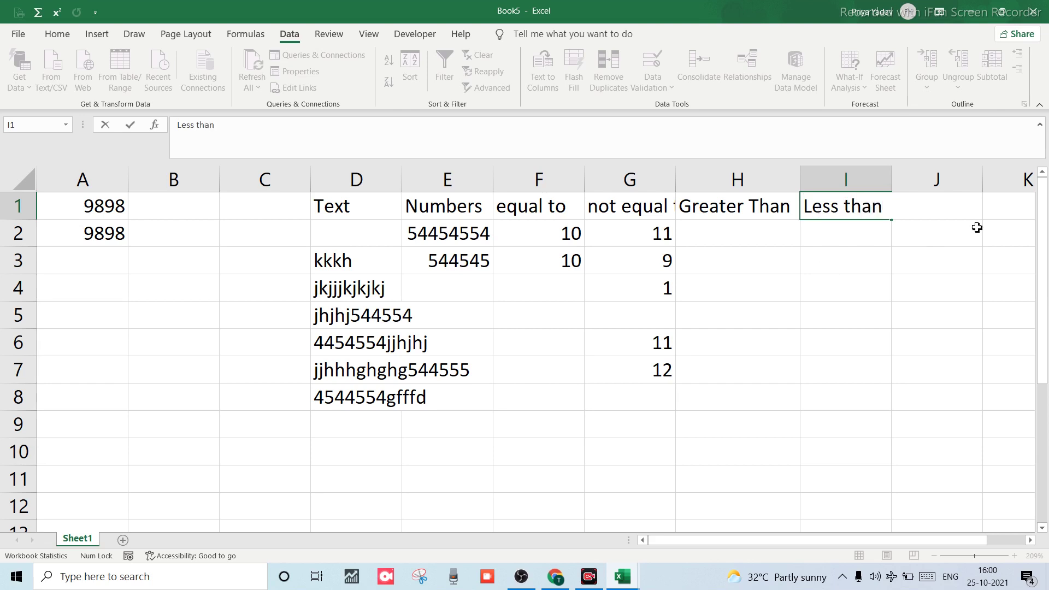
pyautogui.click(887, 249)
pyautogui.hscroll(4, 660, 264)
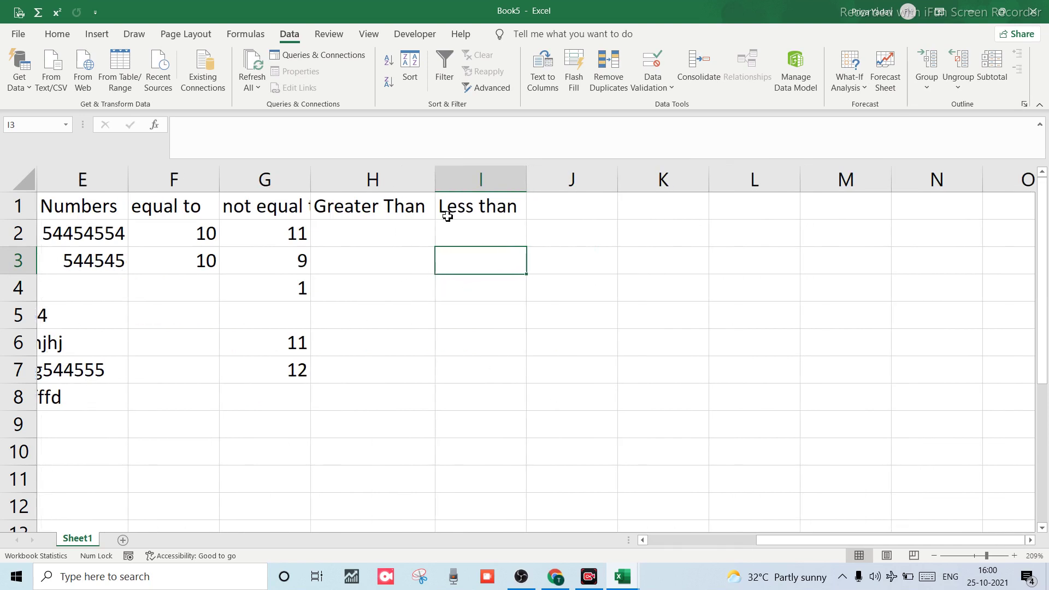
pyautogui.click(363, 242)
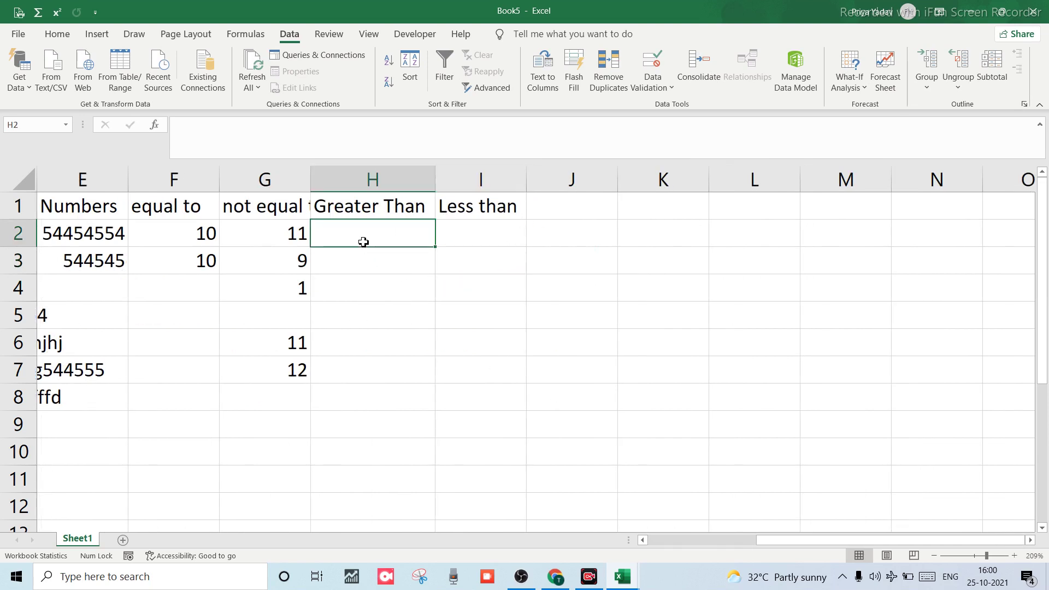
pyautogui.click(377, 186)
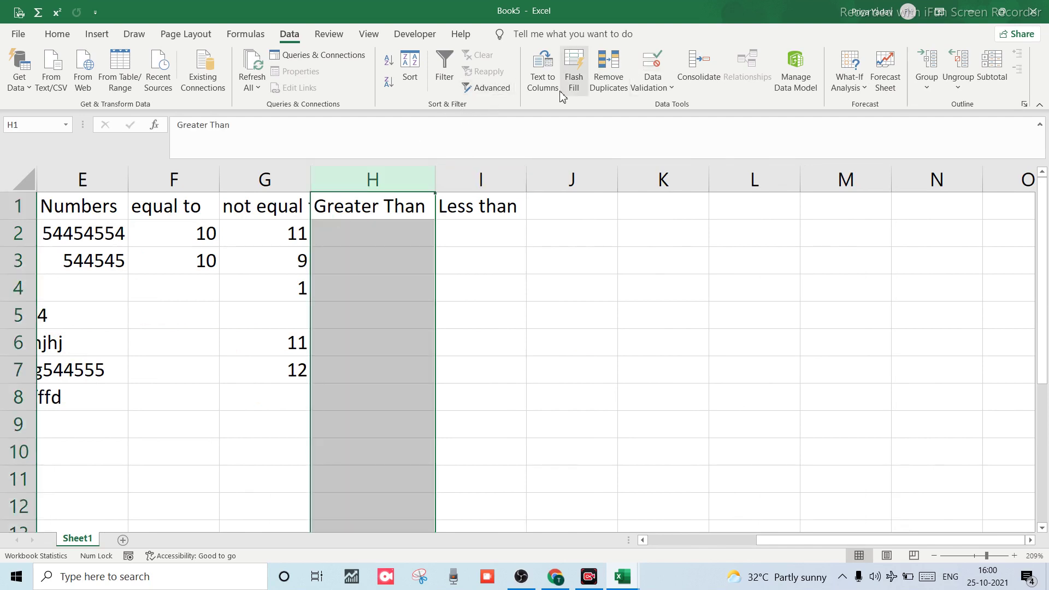
# Set column H's validation to Whole number, greater than, ready for the minimum 10.
pyautogui.click(644, 84)
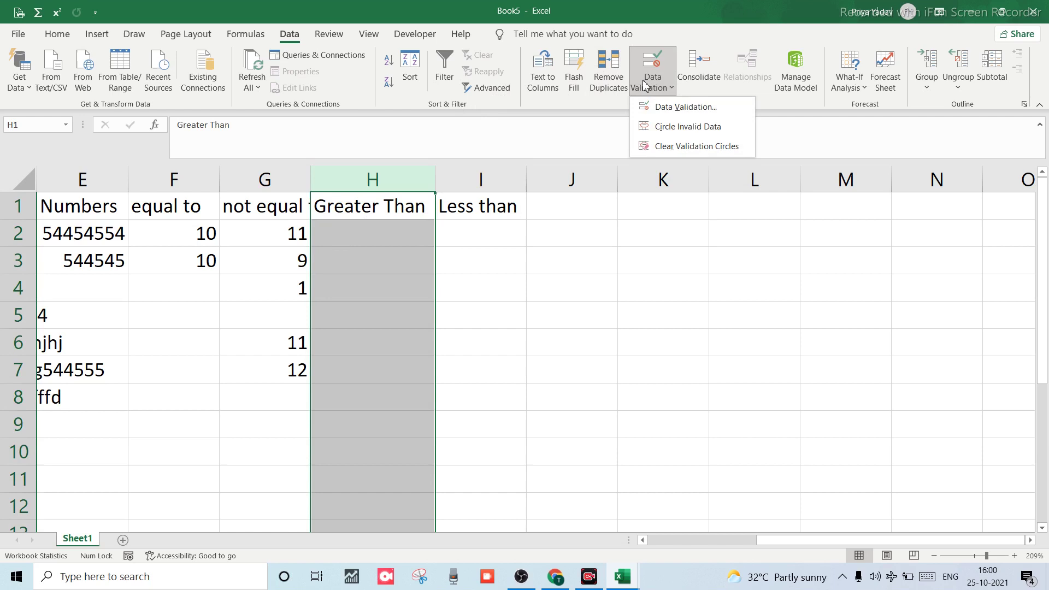
pyautogui.click(656, 107)
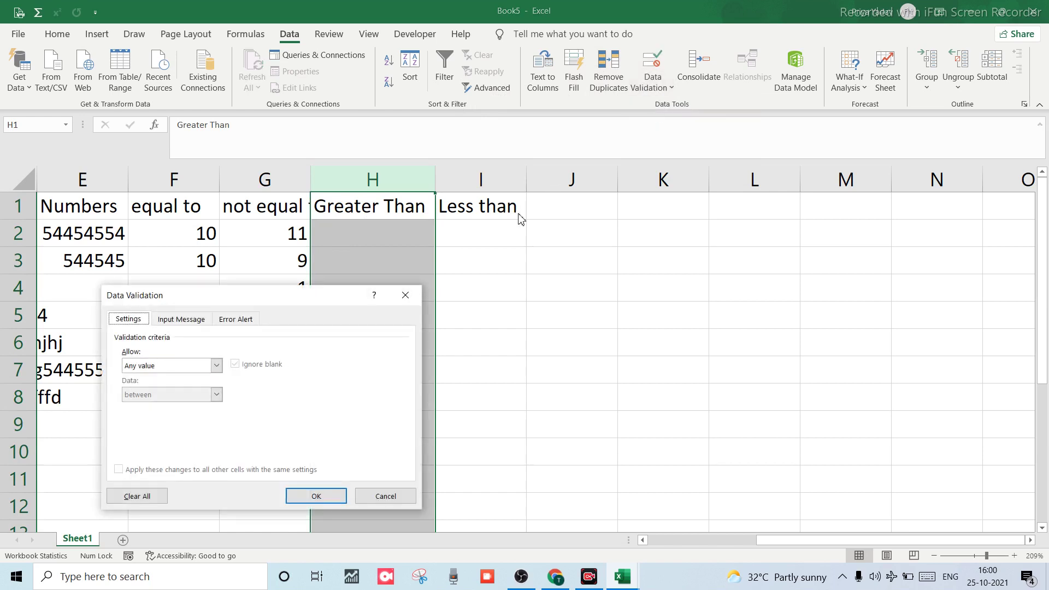
pyautogui.click(216, 365)
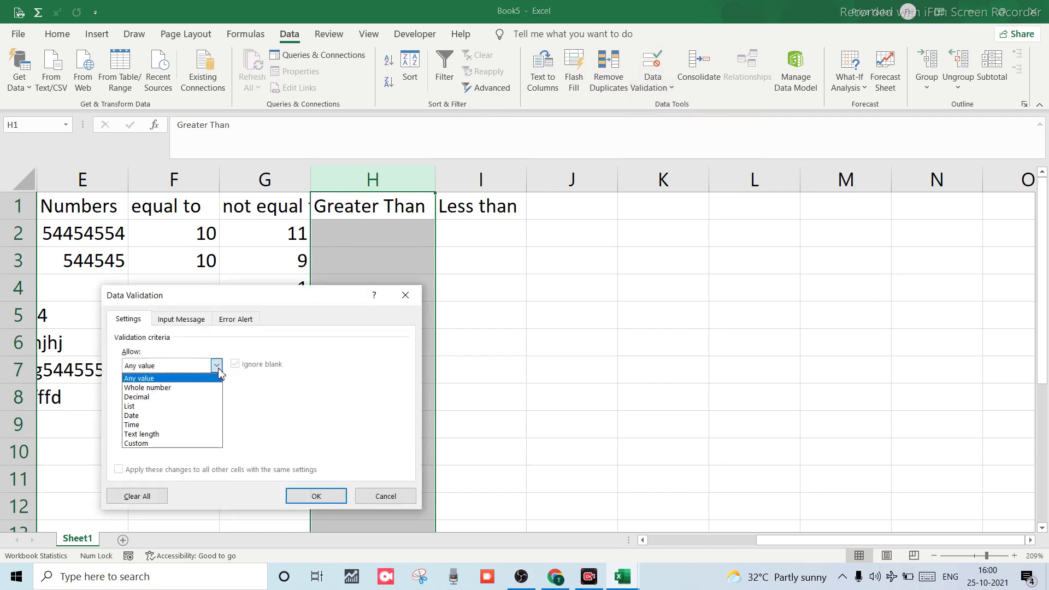
pyautogui.click(148, 387)
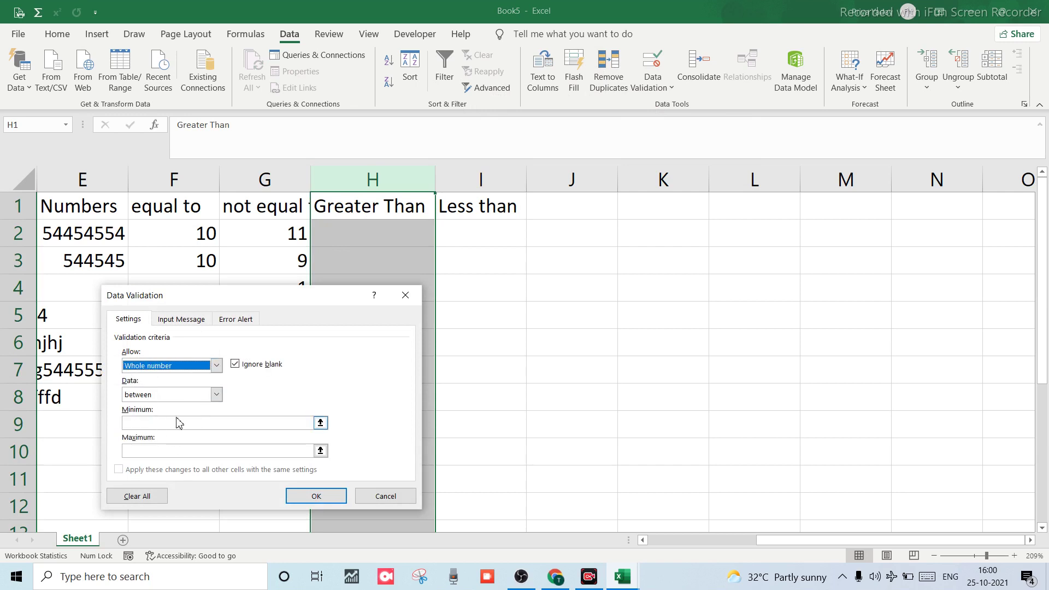
pyautogui.click(216, 394)
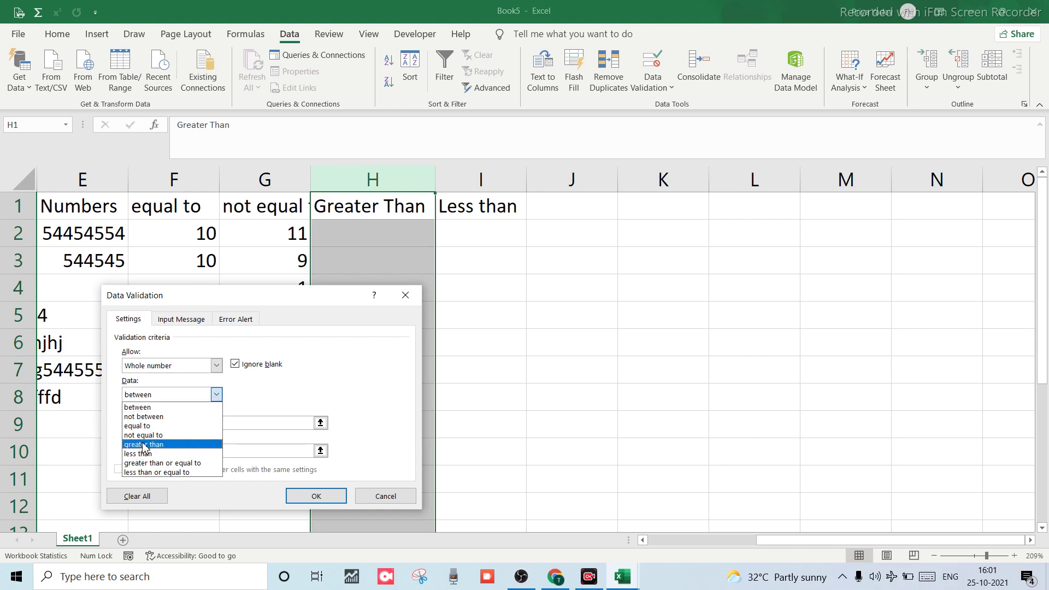
pyautogui.click(144, 444)
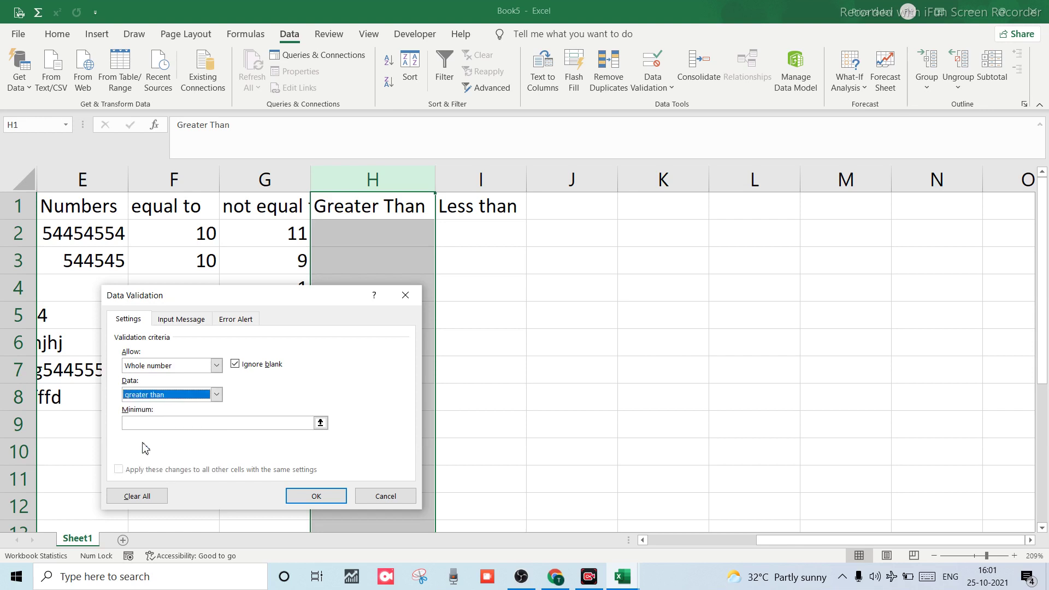
pyautogui.click(151, 422)
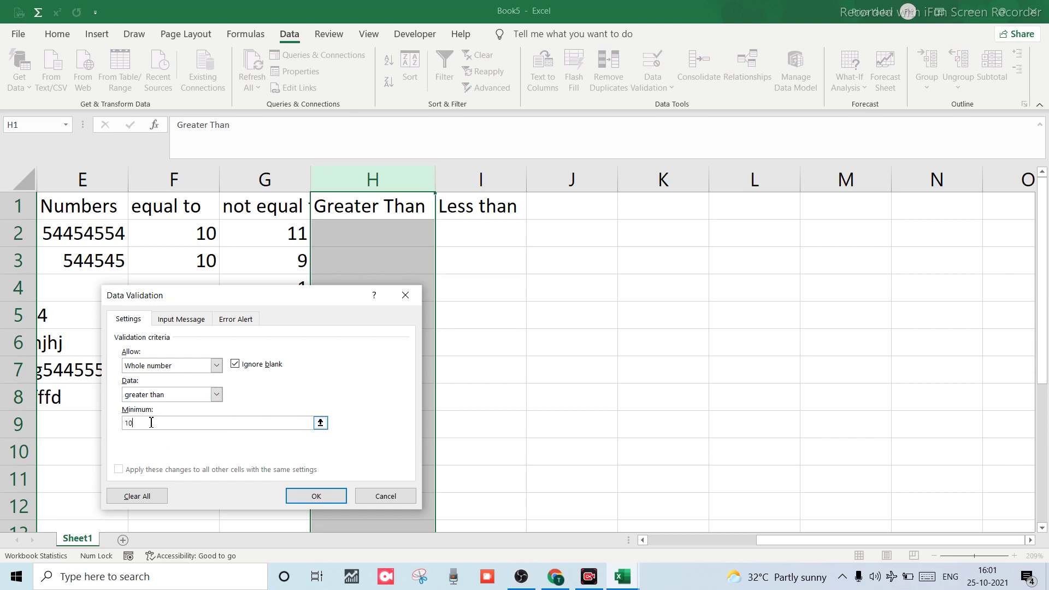
# Apply the greater-than-10 rule to column H and enter 111 in H2.
pyautogui.click(309, 495)
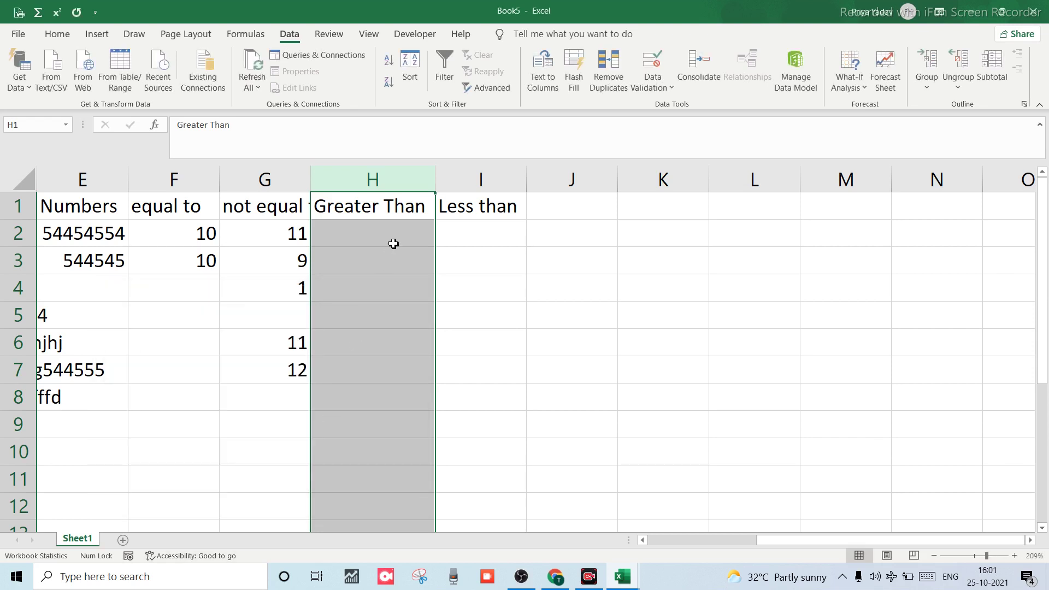
pyautogui.click(380, 229)
pyautogui.write('11')
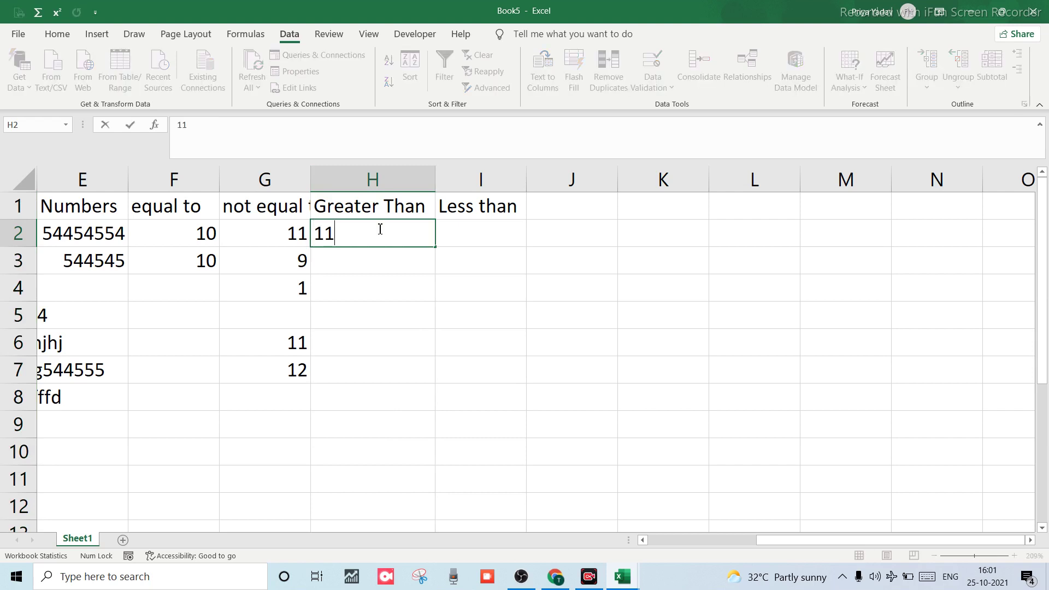
pyautogui.write('1')
pyautogui.press('Return')
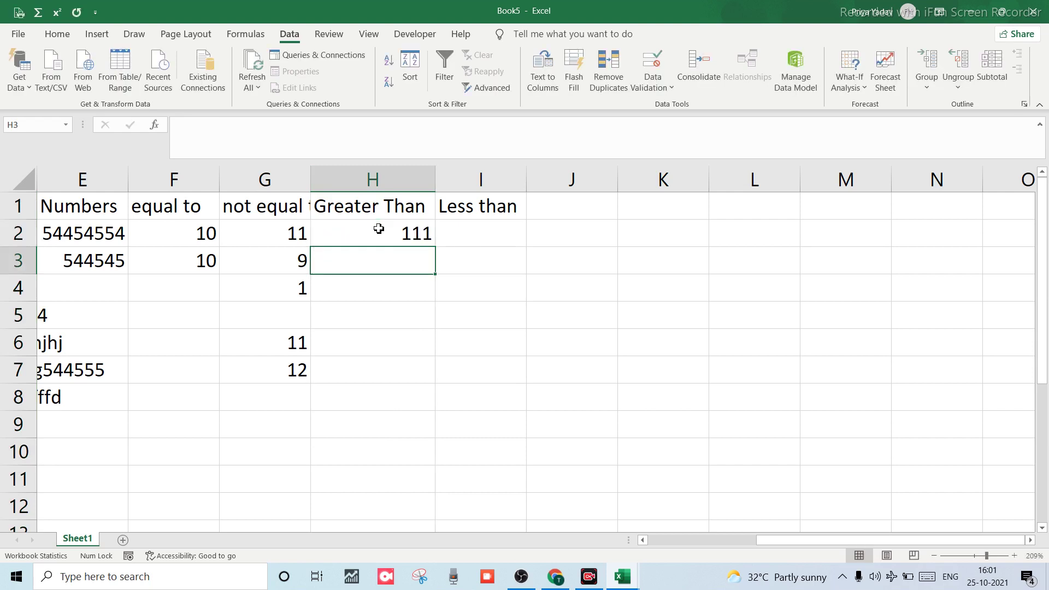
# Confirm 10 is rejected twice in column H, then enter 11 instead.
pyautogui.write('10')
pyautogui.press('Return')
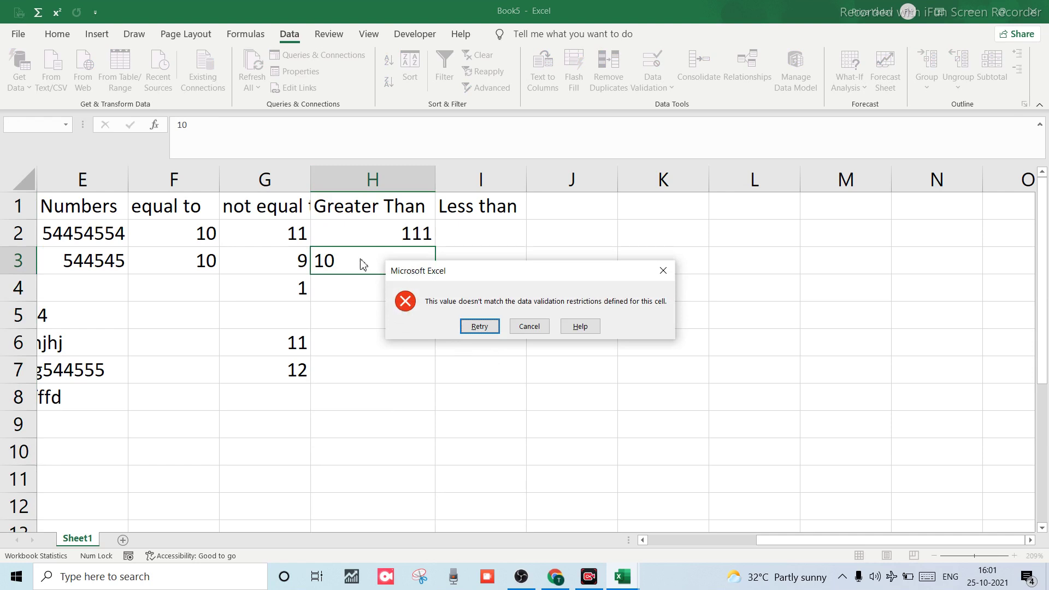
pyautogui.click(530, 327)
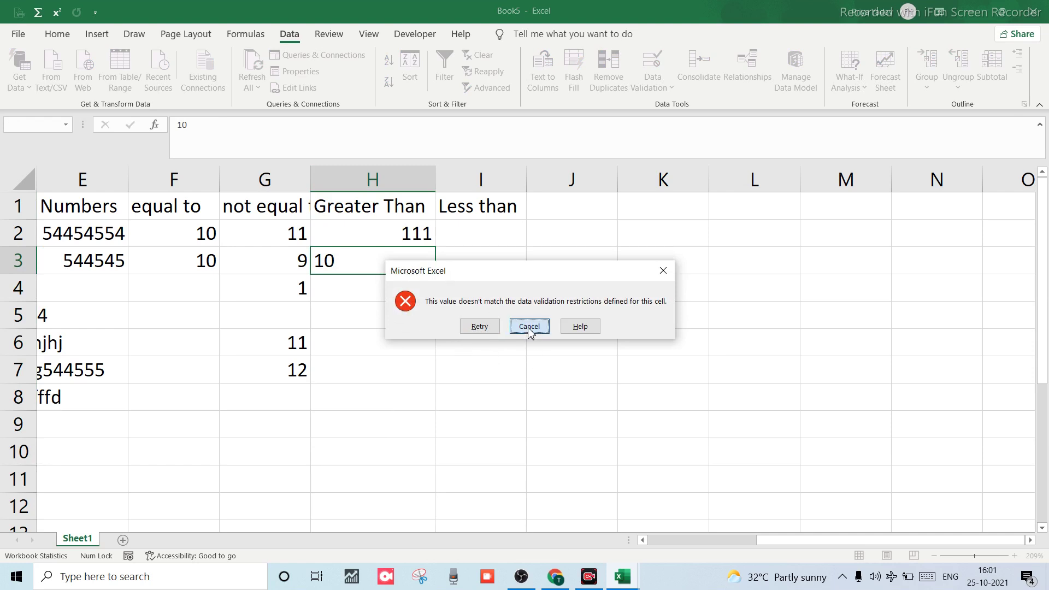
pyautogui.click(412, 264)
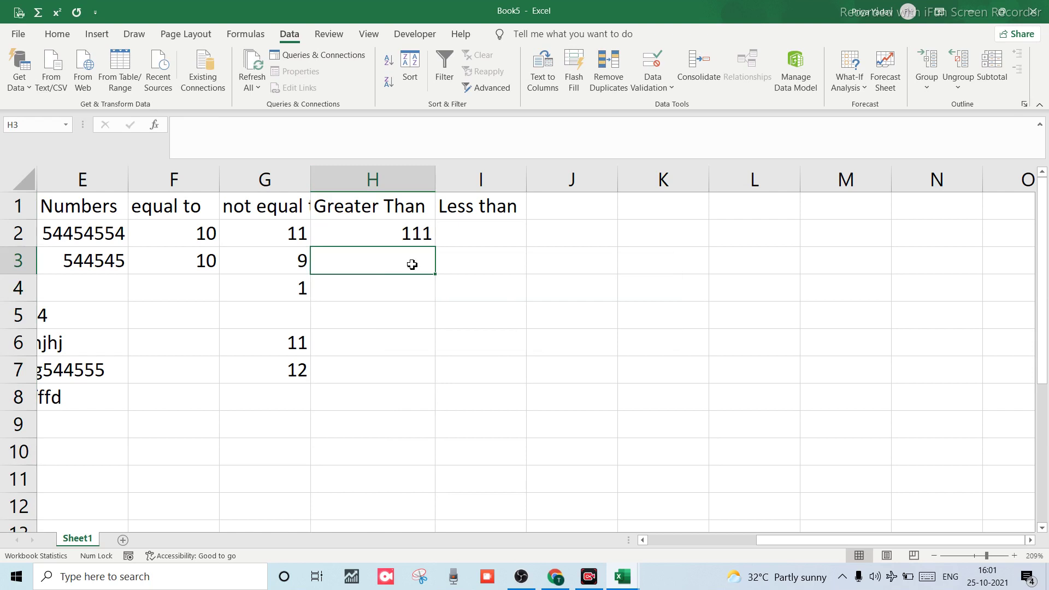
pyautogui.write('10')
pyautogui.press('Return')
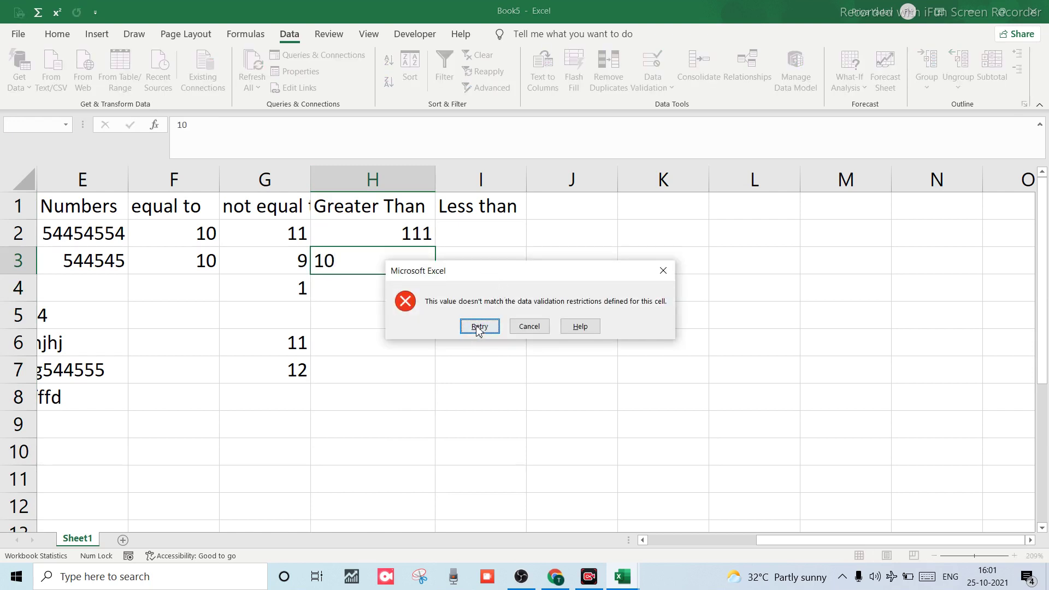
pyautogui.click(527, 327)
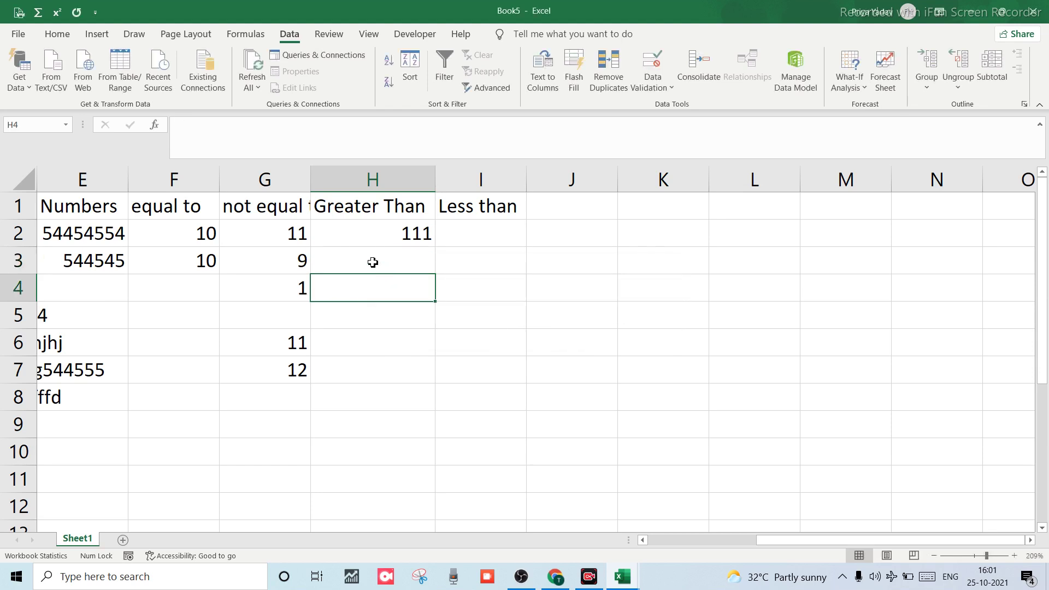
pyautogui.write('11')
pyautogui.press('Return')
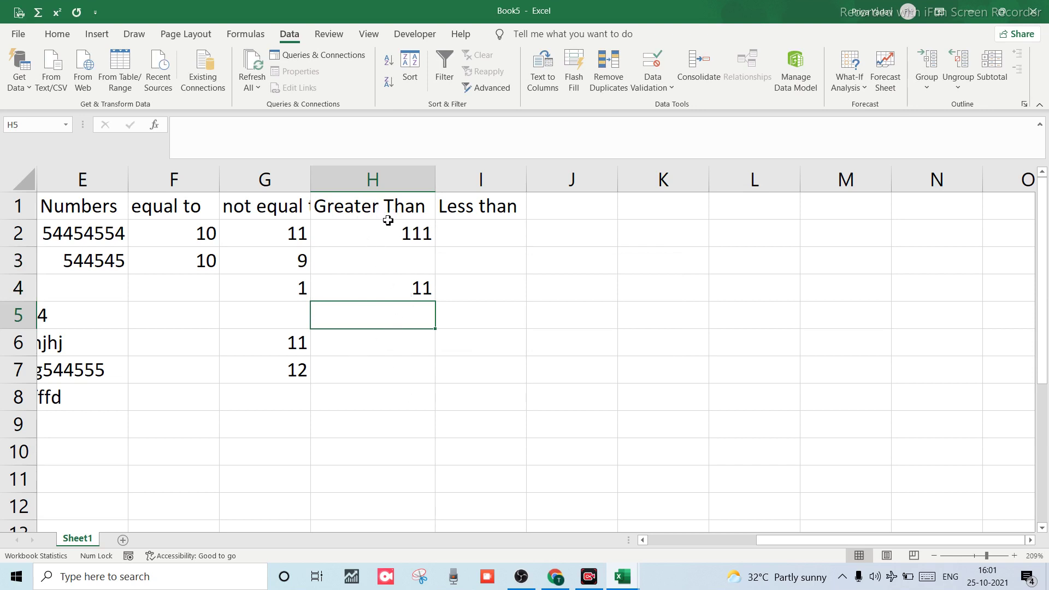
# Put 12 in H3, see 10 rejected in H4, and cancel so H4 keeps 11.
pyautogui.click(413, 271)
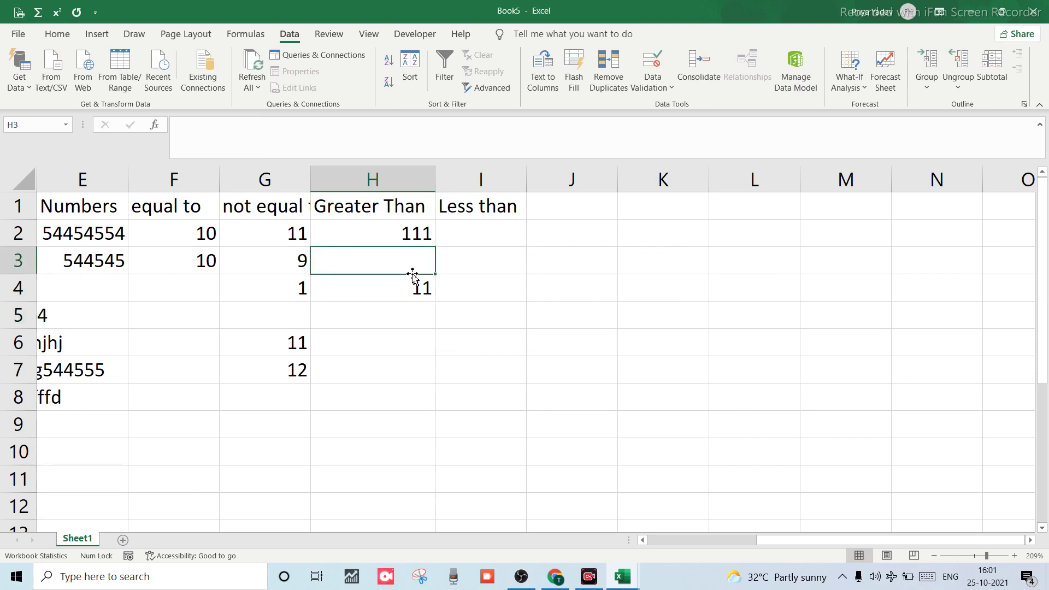
pyautogui.write('12')
pyautogui.press('Return')
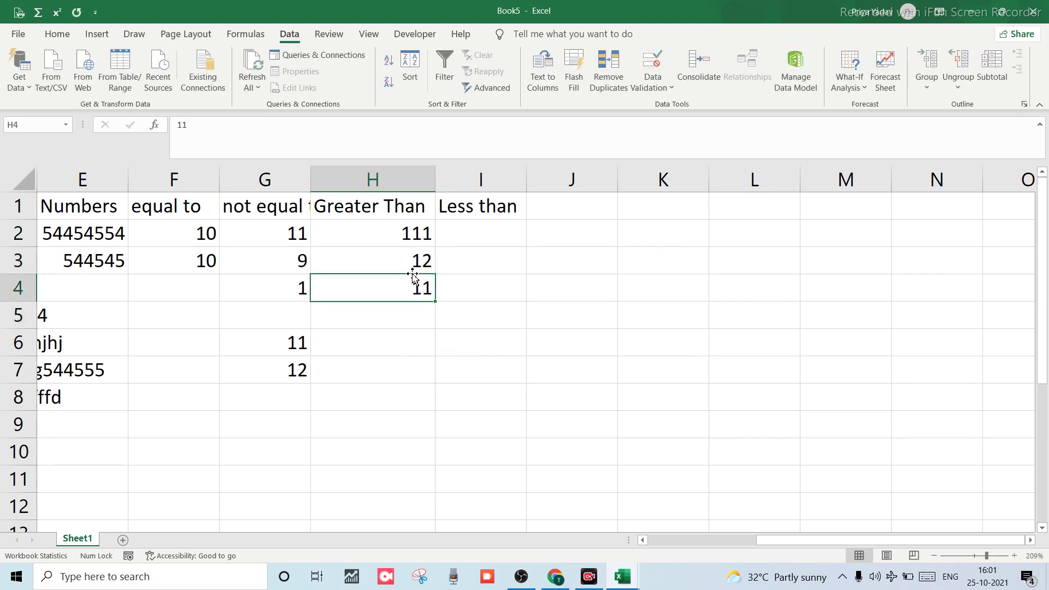
pyautogui.write('10')
pyautogui.press('Return')
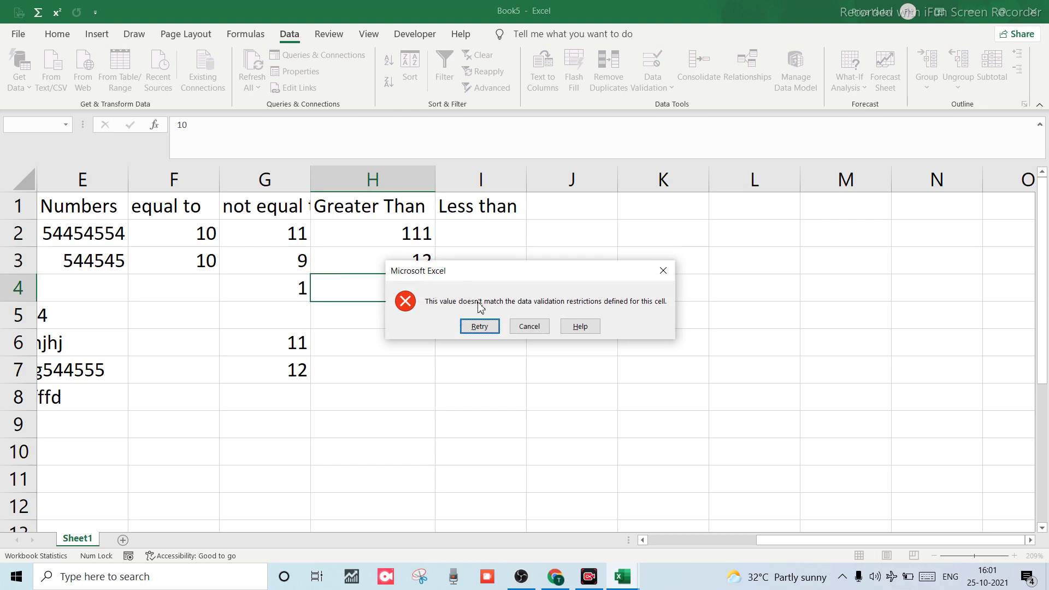
pyautogui.click(480, 327)
pyautogui.write('=')
pyautogui.press('Down')
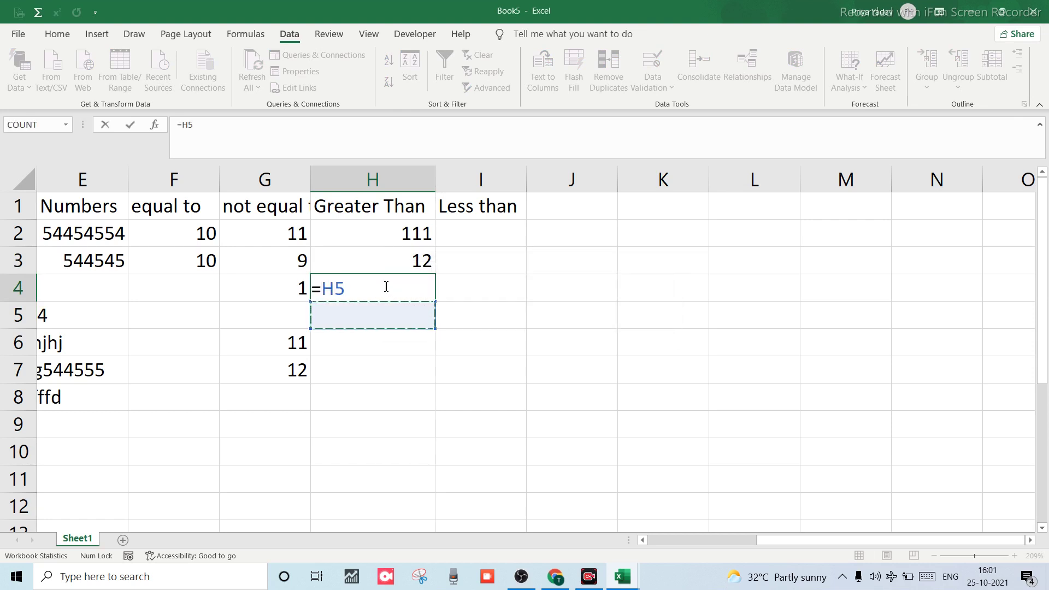
pyautogui.press('Escape')
# Try 10 in H5, see it rejected, and cancel the entry to leave H5 blank.
pyautogui.click(382, 346)
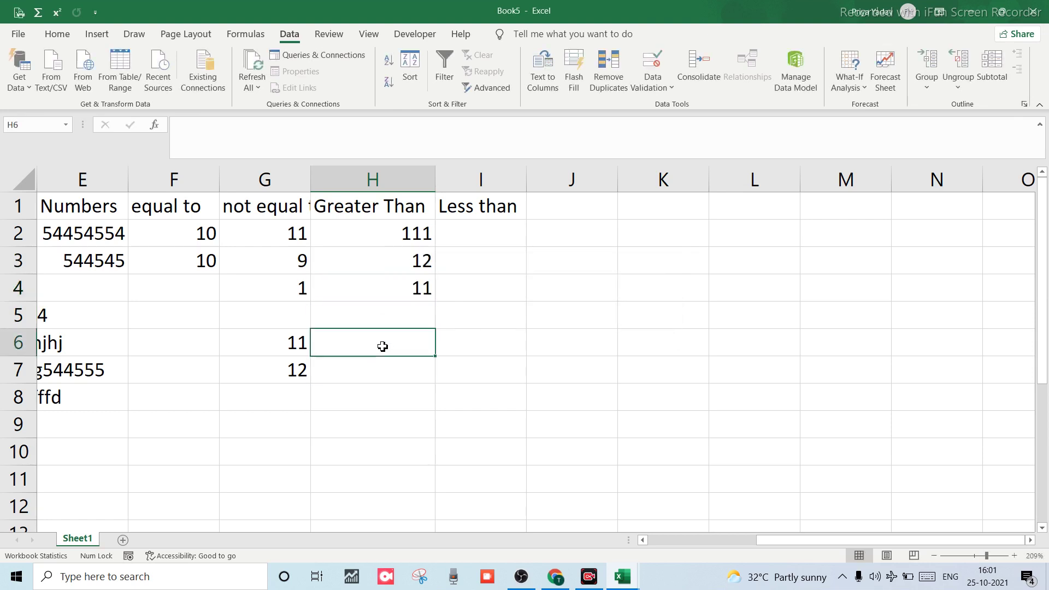
pyautogui.click(390, 316)
pyautogui.write('10')
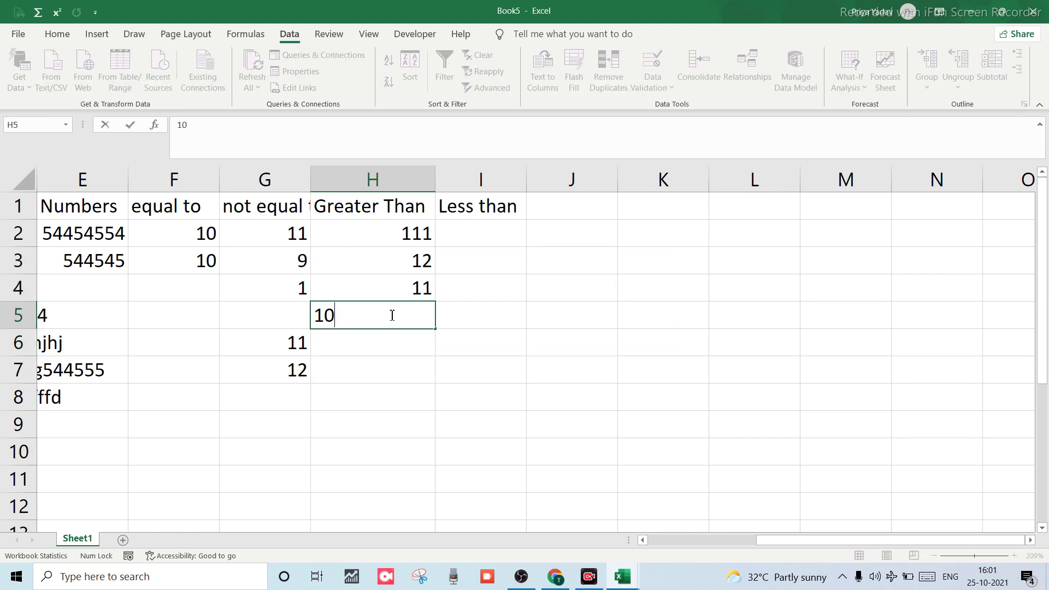
pyautogui.press('Return')
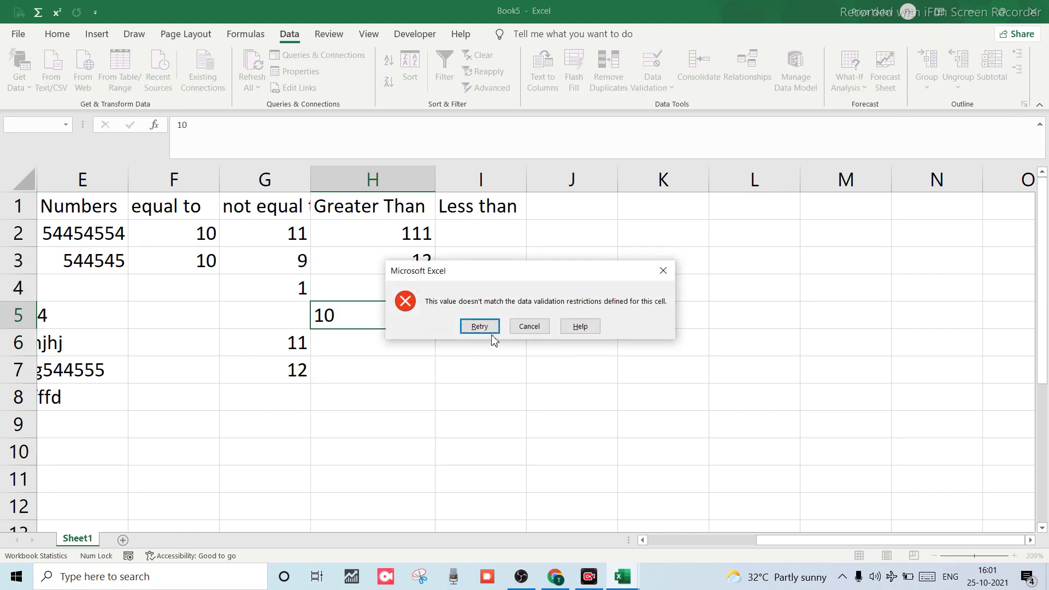
pyautogui.click(480, 326)
pyautogui.write('=')
pyautogui.click(358, 336)
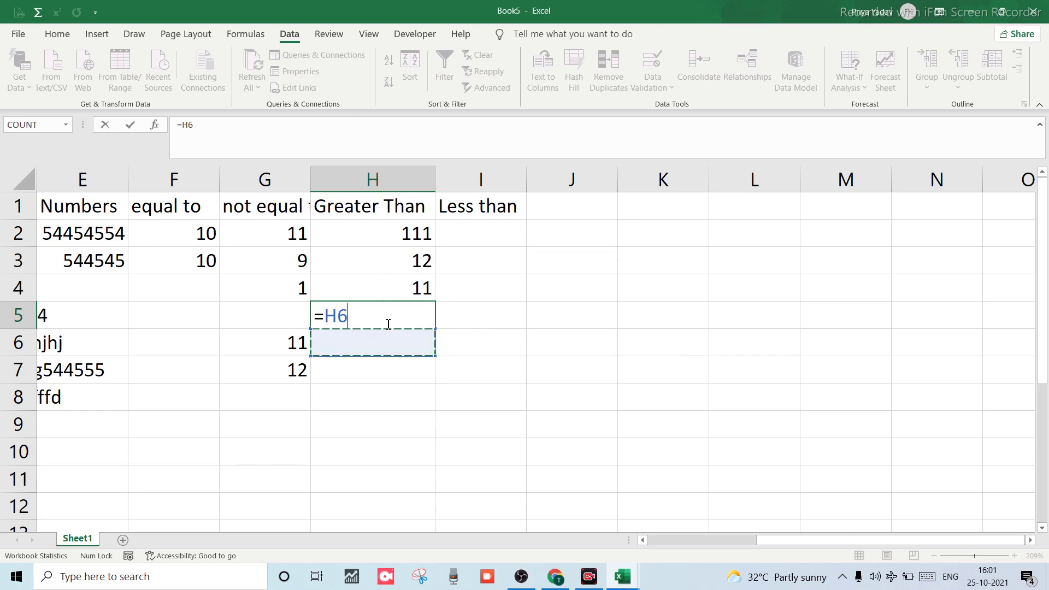
pyautogui.click(375, 261)
pyautogui.press('BackSpace')
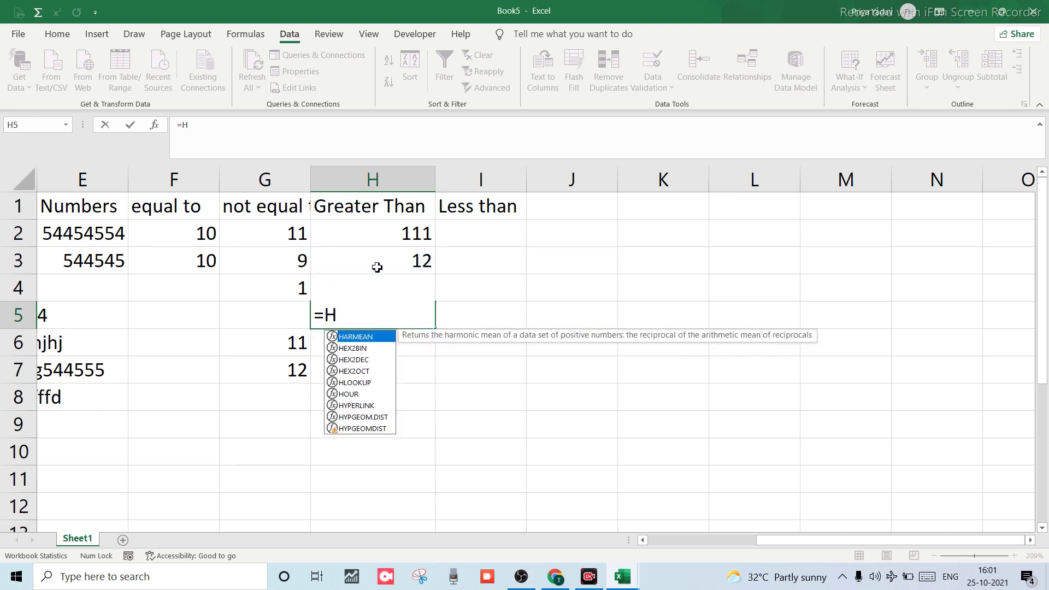
pyautogui.press('Escape')
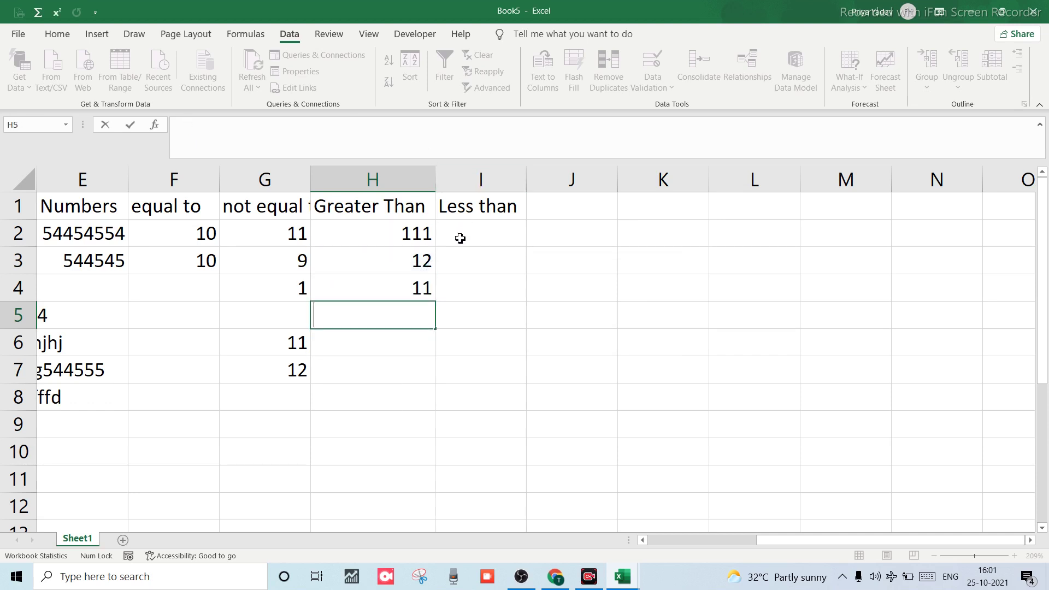
pyautogui.click(462, 237)
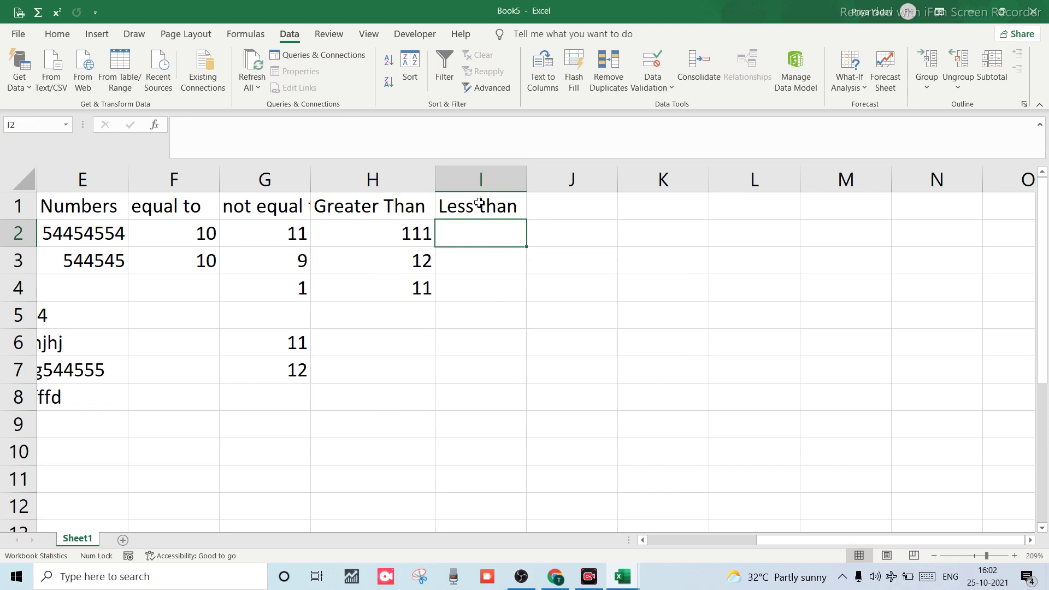
# Give column I a Data Validation rule: Whole number, less than, maximum 10.
pyautogui.click(483, 175)
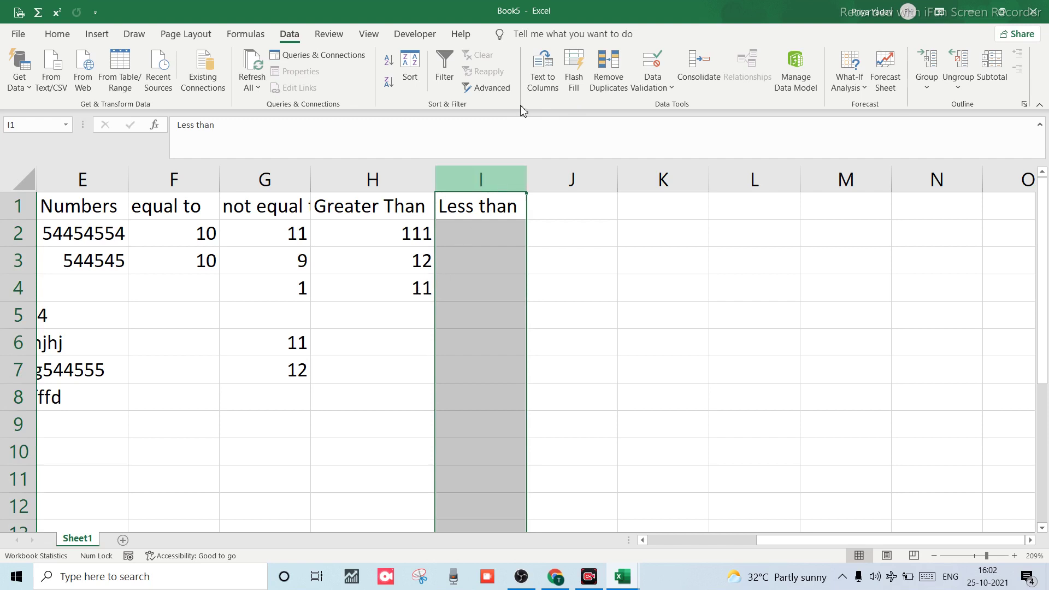
pyautogui.click(650, 83)
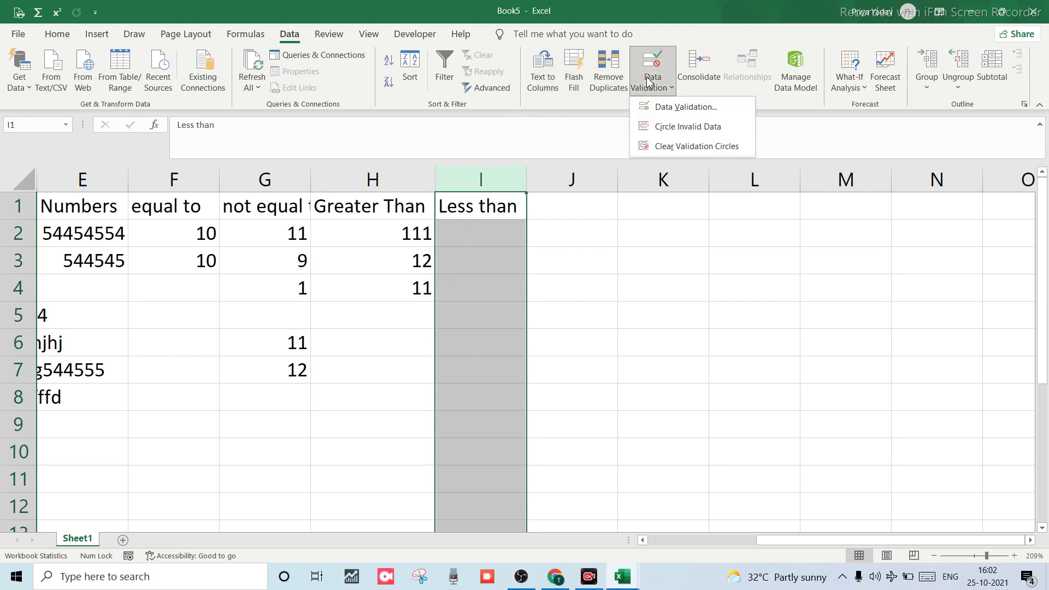
pyautogui.click(683, 108)
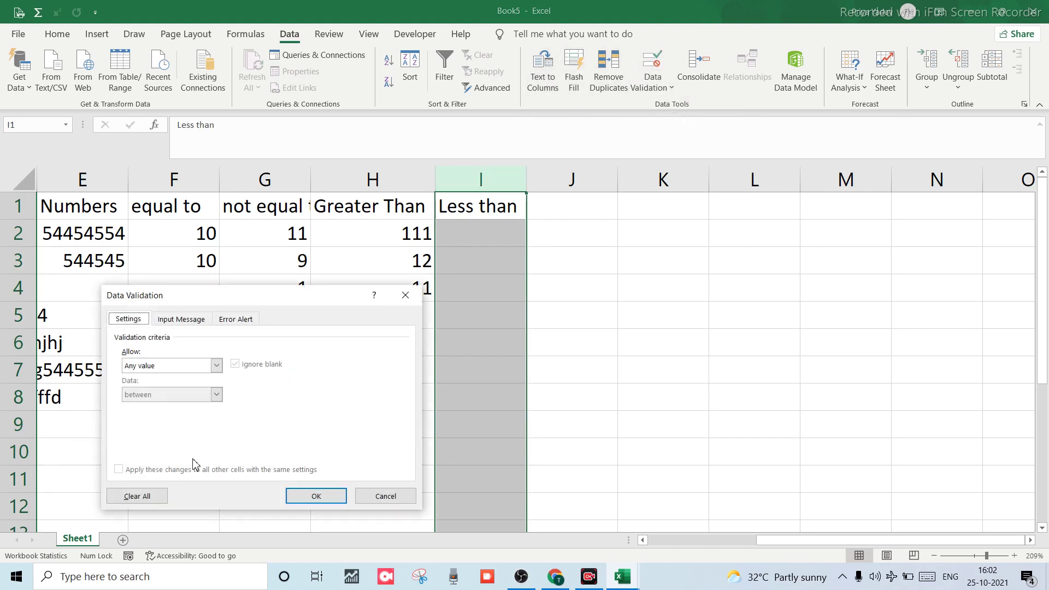
pyautogui.click(217, 365)
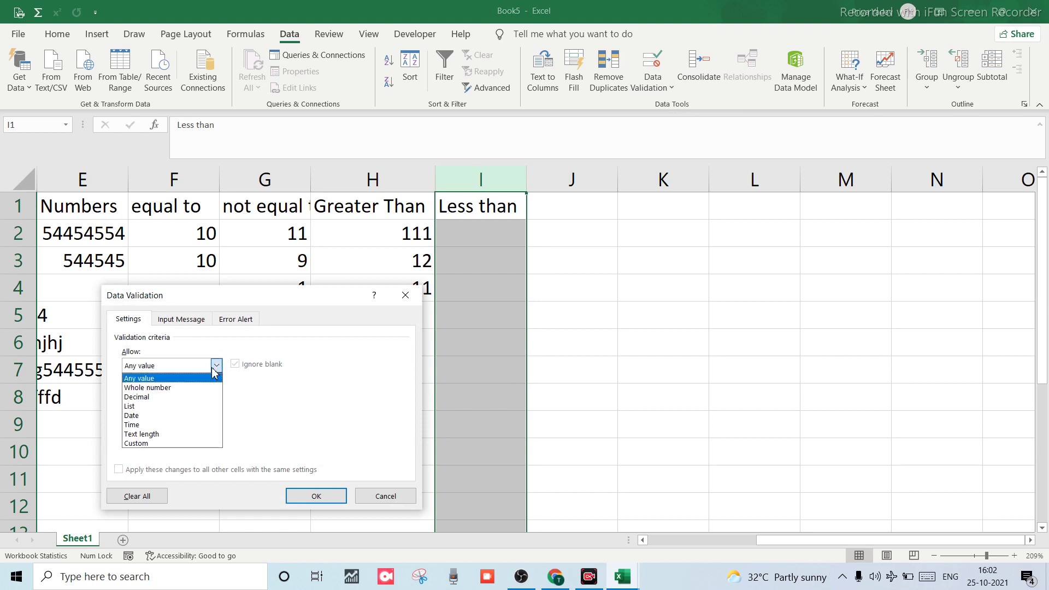
pyautogui.click(146, 388)
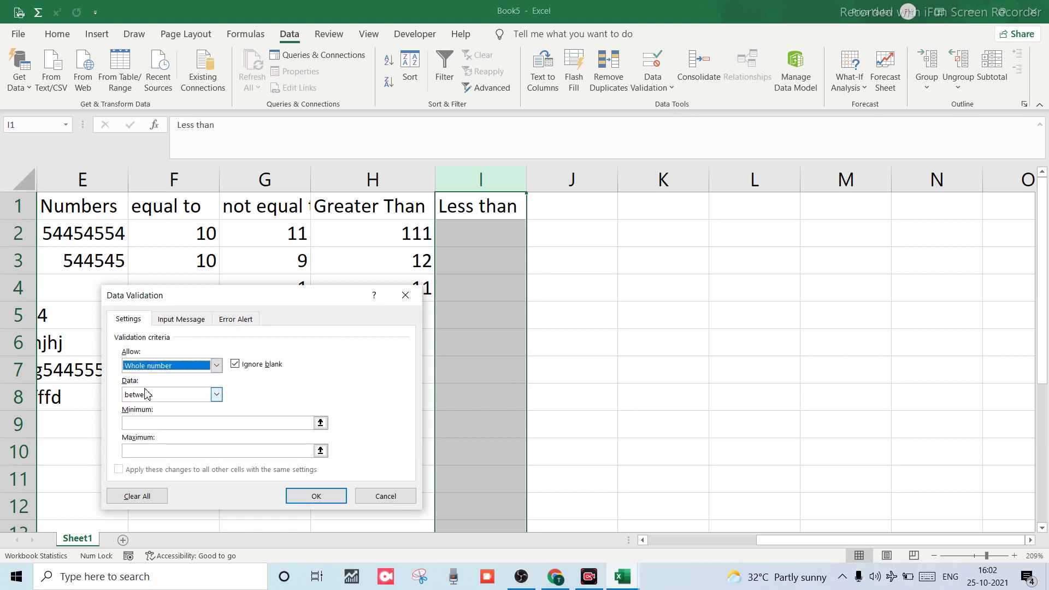
pyautogui.click(216, 395)
pyautogui.click(164, 454)
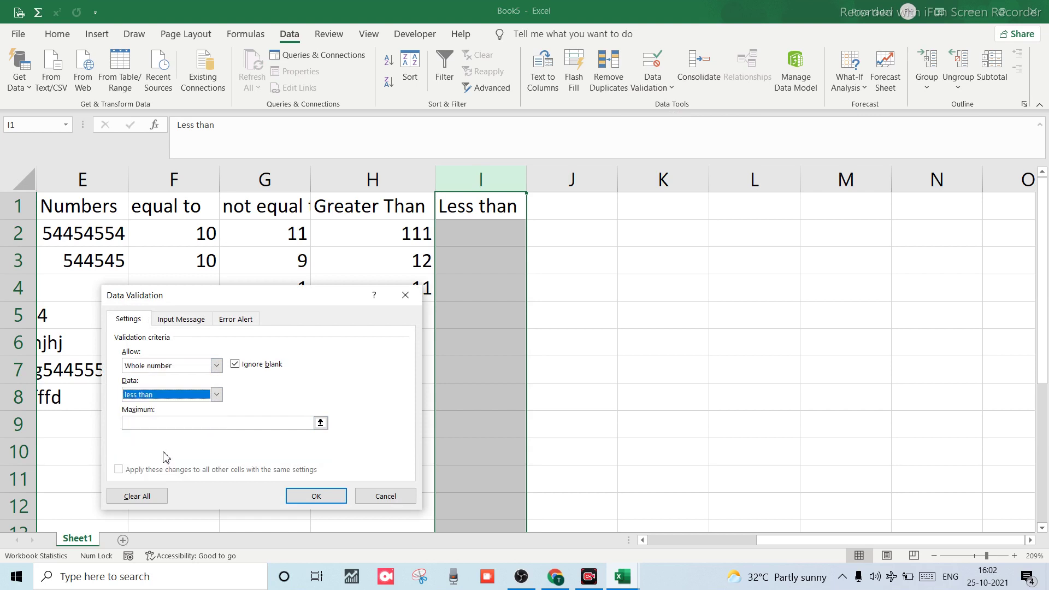
pyautogui.click(160, 423)
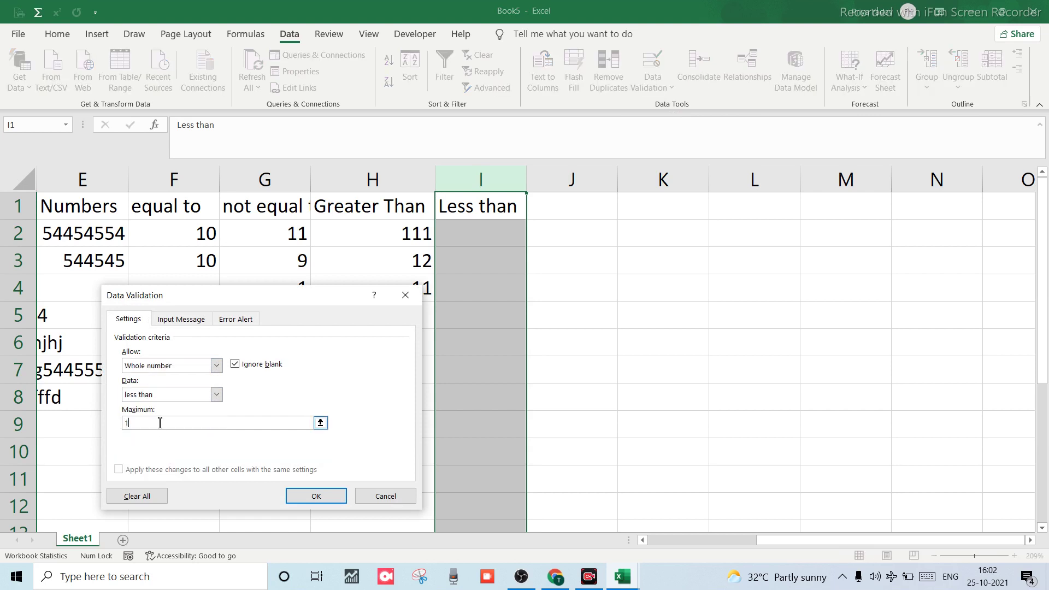
pyautogui.click(306, 496)
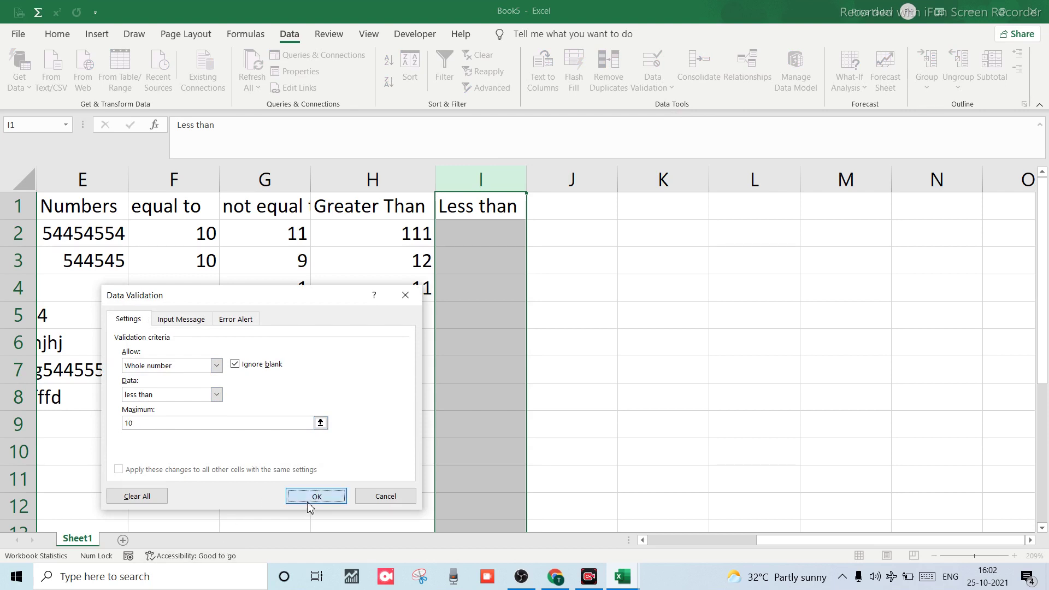
pyautogui.click(469, 236)
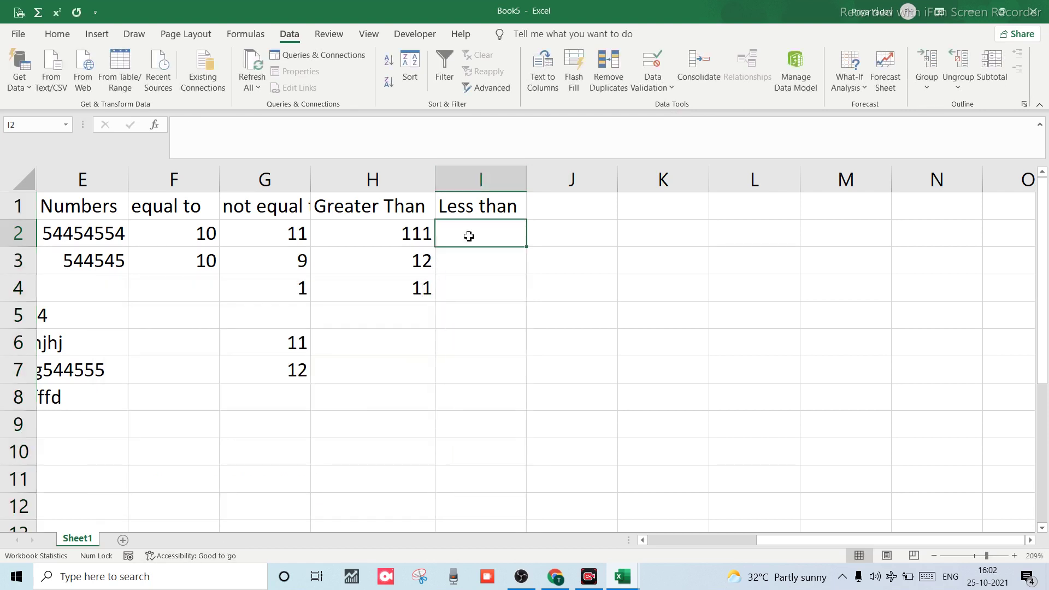
# See 10 refused in I2, then enter 9 and finally 8 there.
pyautogui.write('10')
pyautogui.press('Return')
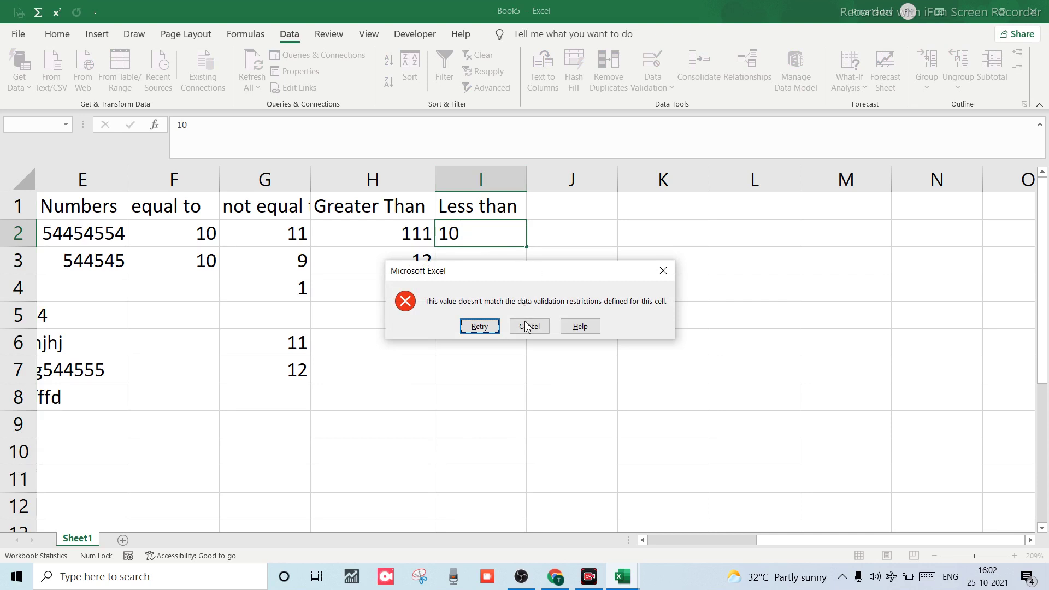
pyautogui.click(528, 326)
pyautogui.click(460, 238)
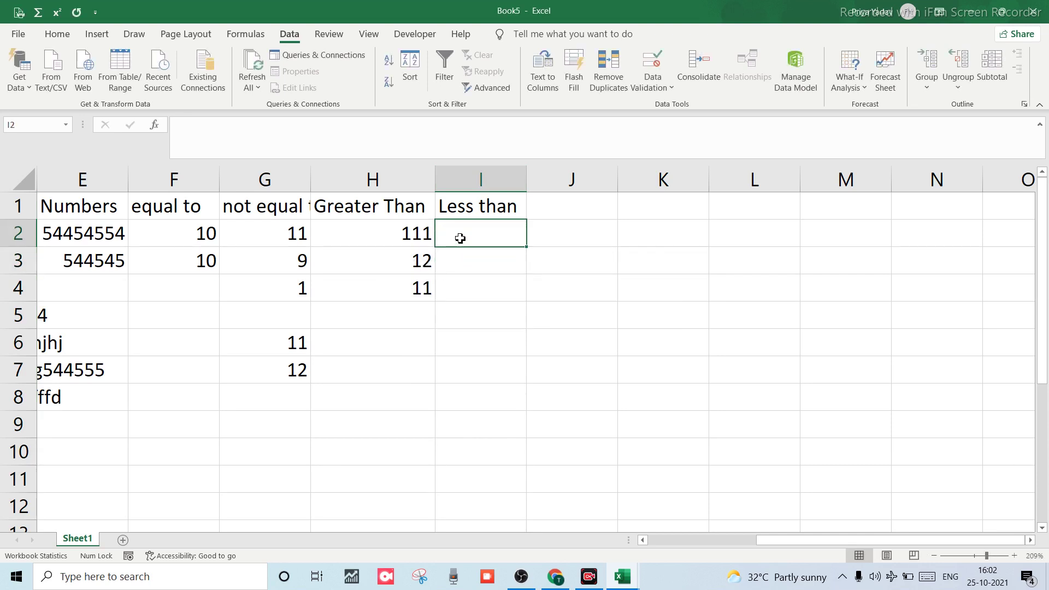
pyautogui.write('9')
pyautogui.press('Return')
pyautogui.click(460, 239)
pyautogui.write('8')
pyautogui.press('Return')
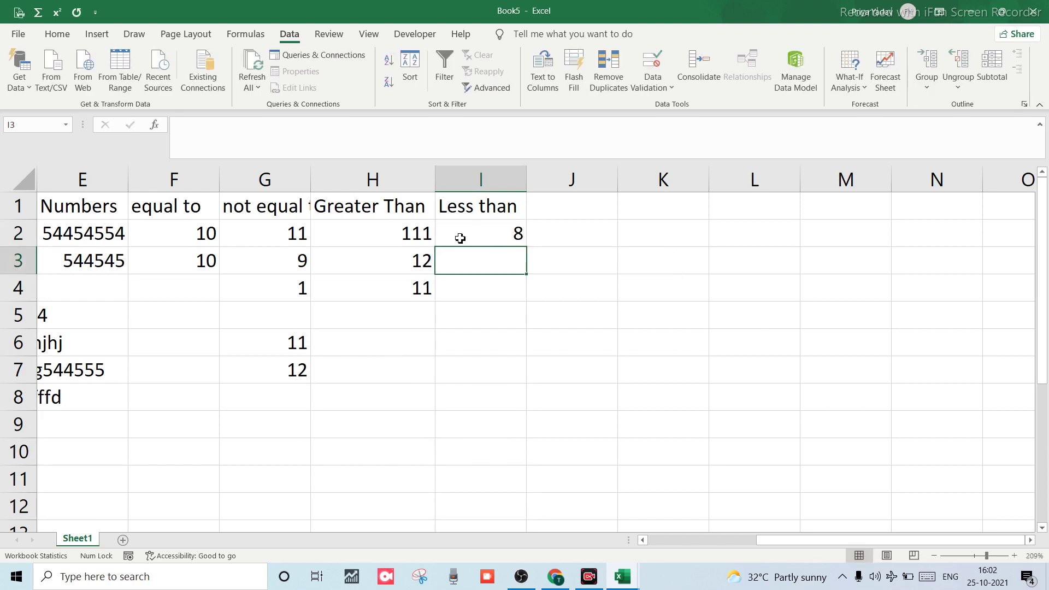
# Enter 1, 2 and 0 in I3:I5.
pyautogui.write('1')
pyautogui.press('Return')
pyautogui.write('2')
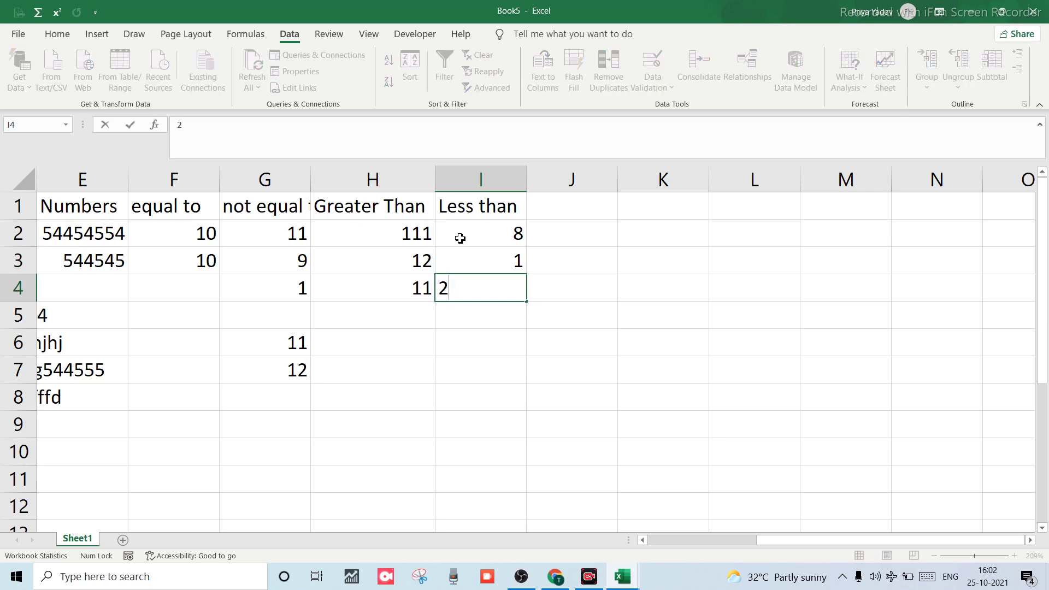
pyautogui.press('Return')
pyautogui.write('0')
pyautogui.press('Return')
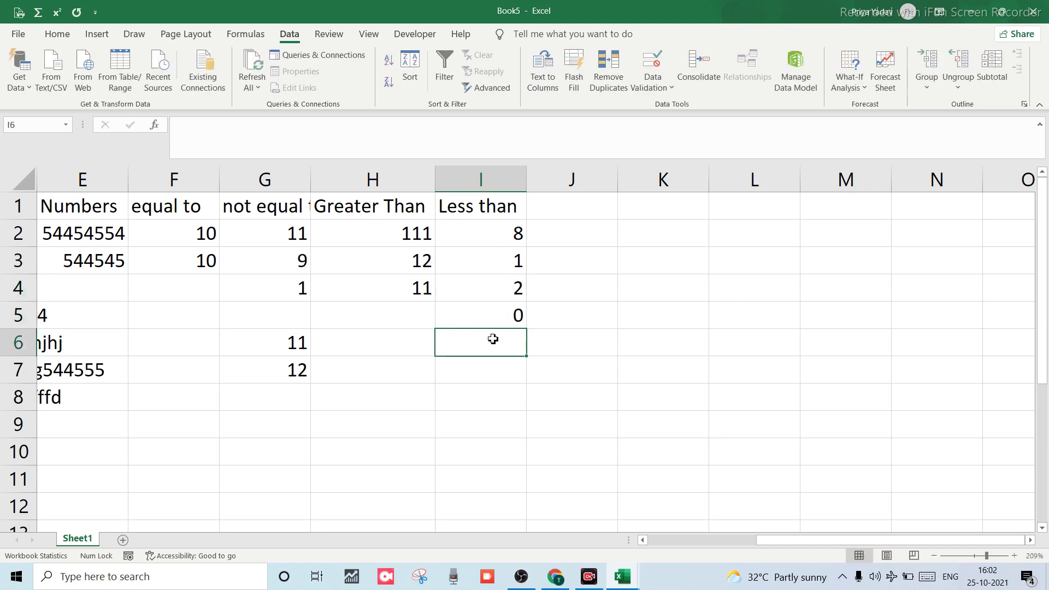
# Confirm 10 is rejected in I6, clear the stray entry, and select J1.
pyautogui.write('10')
pyautogui.press('Return')
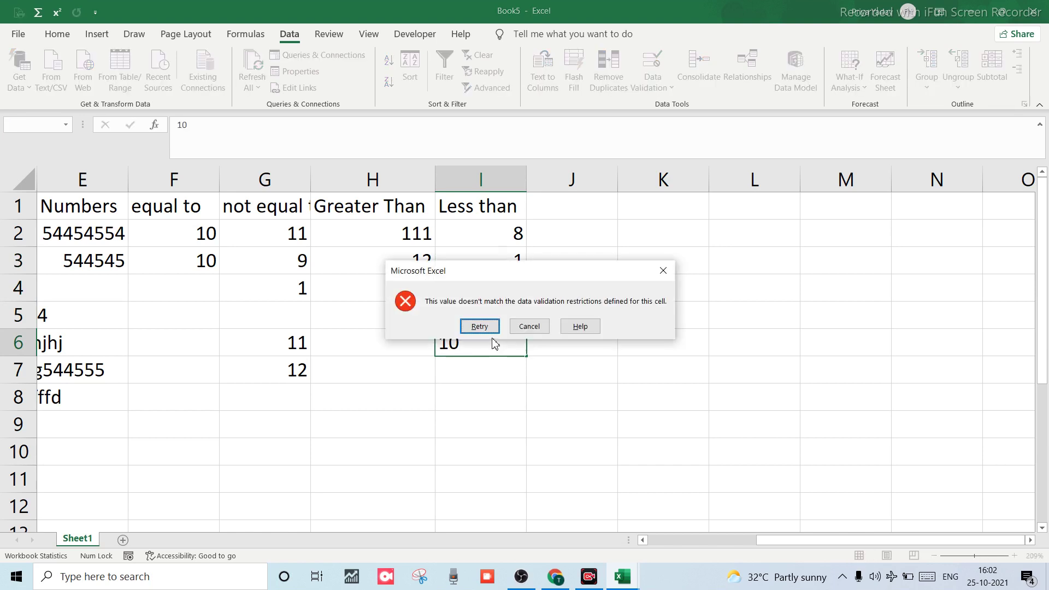
pyautogui.press('Return')
pyautogui.write('=')
pyautogui.press('Down')
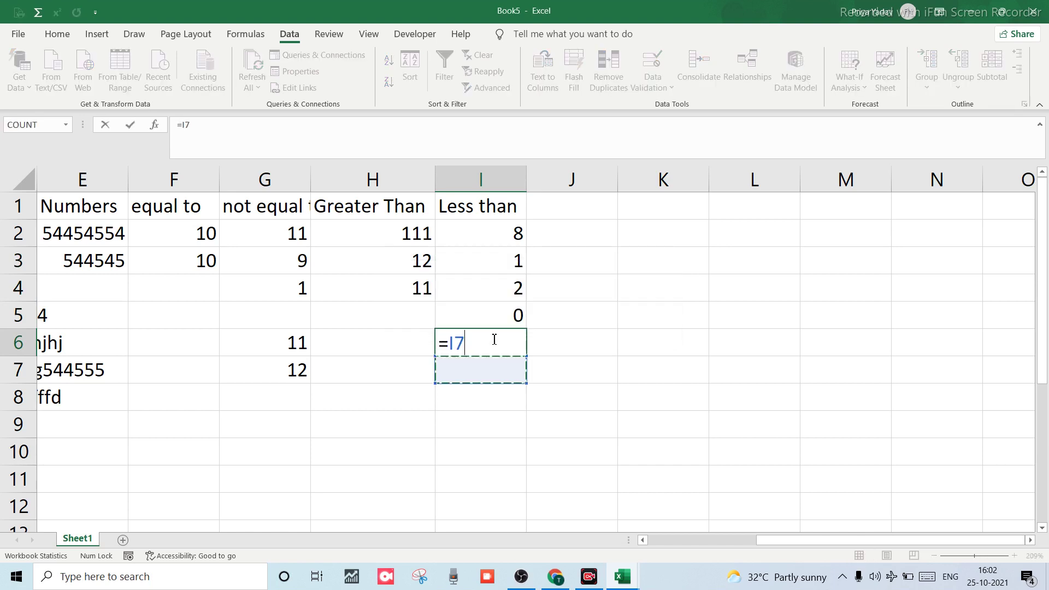
pyautogui.press('BackSpace')
pyautogui.press('BackSpace')
pyautogui.press('BackSpace')
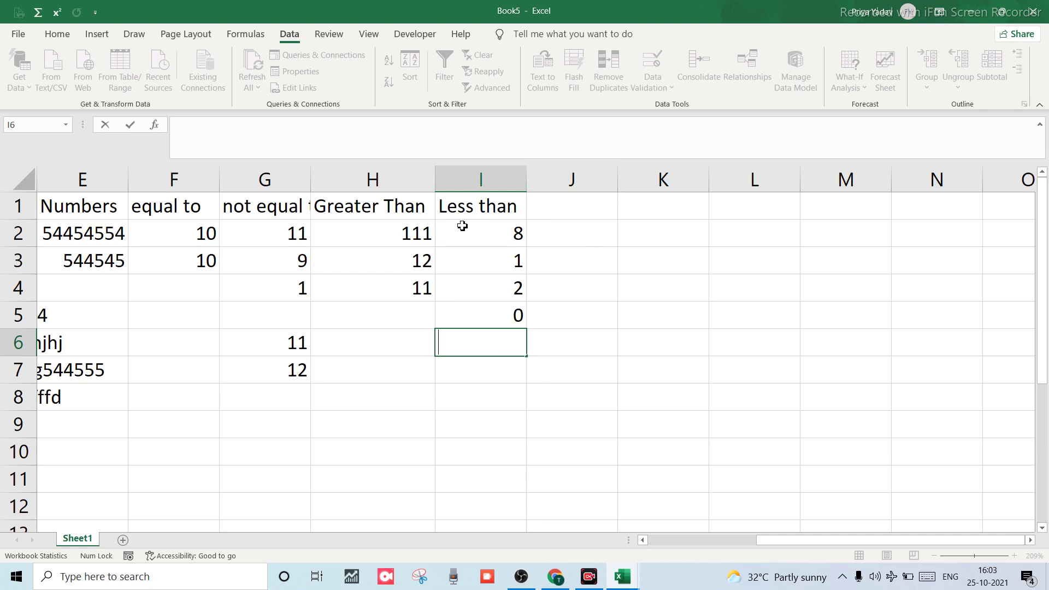
pyautogui.click(479, 250)
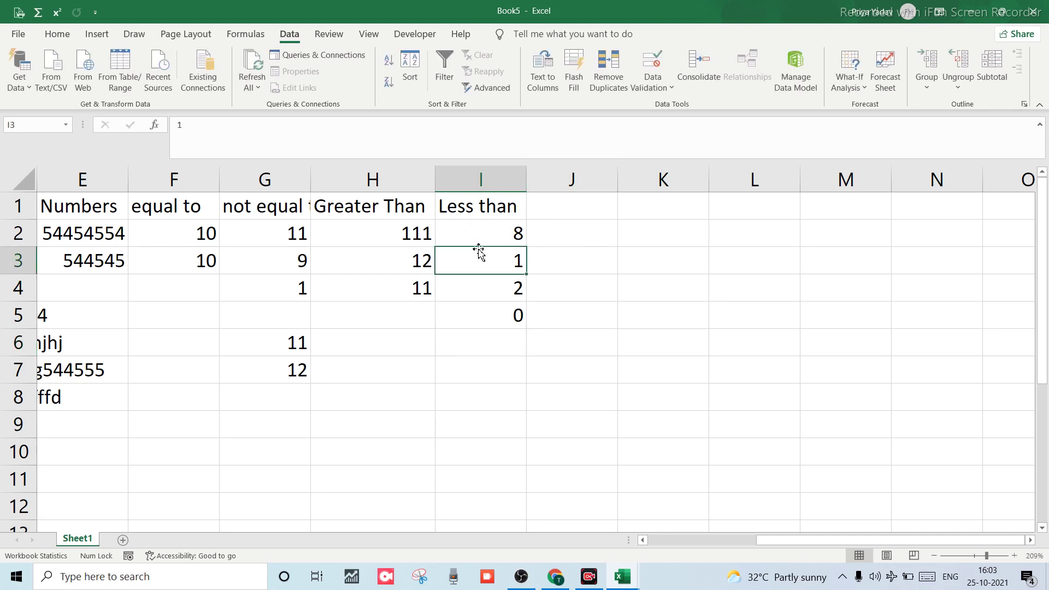
pyautogui.click(507, 353)
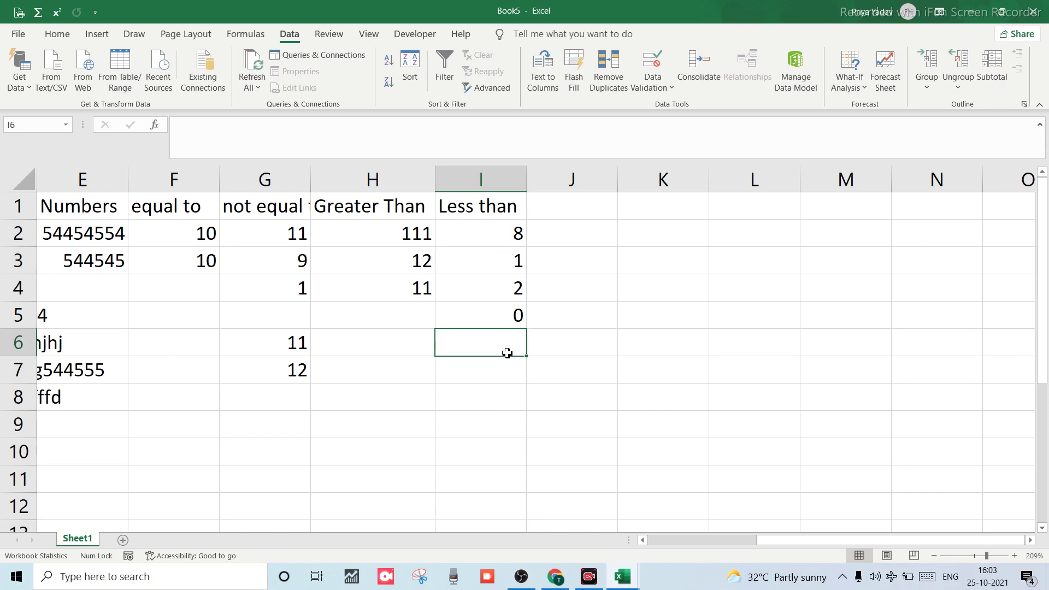
pyautogui.click(567, 198)
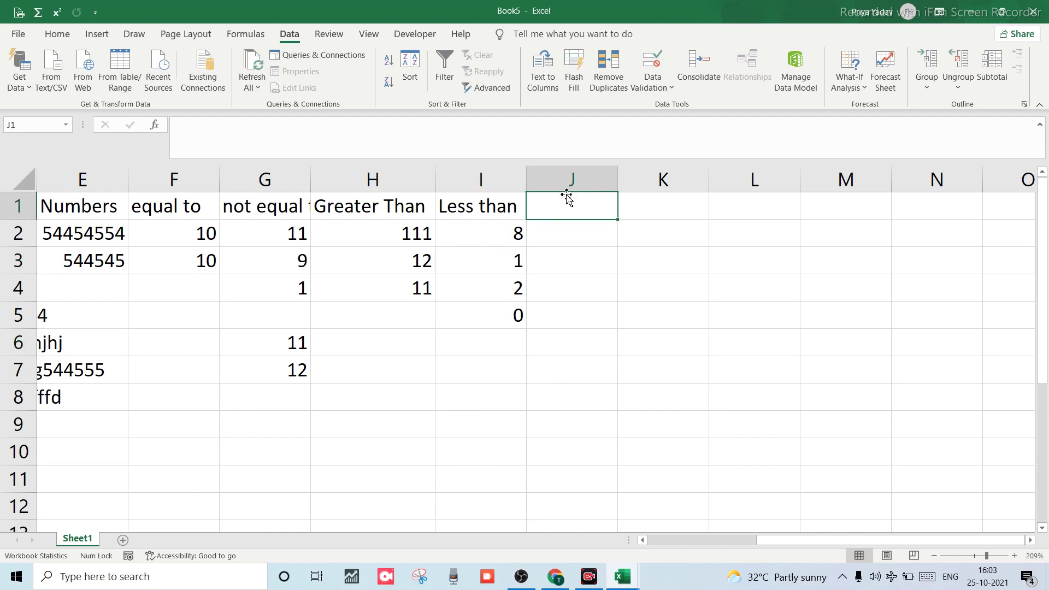
# Open Data Validation for J1 with Alt+A+V, pick Whole number, then cancel without applying.
pyautogui.press('alt')
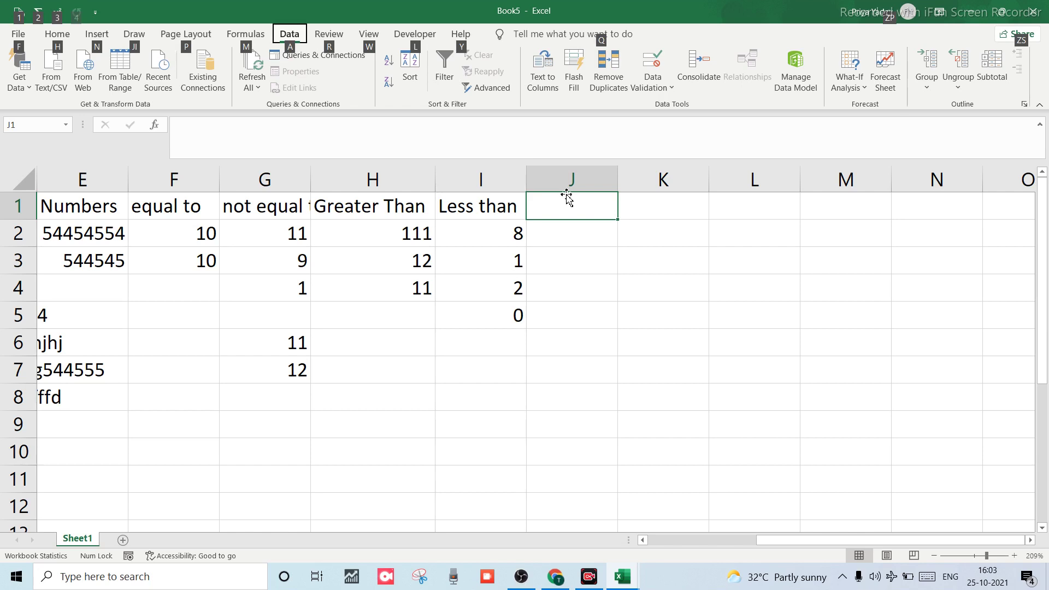
pyautogui.press('a')
pyautogui.press('v')
pyautogui.press('v')
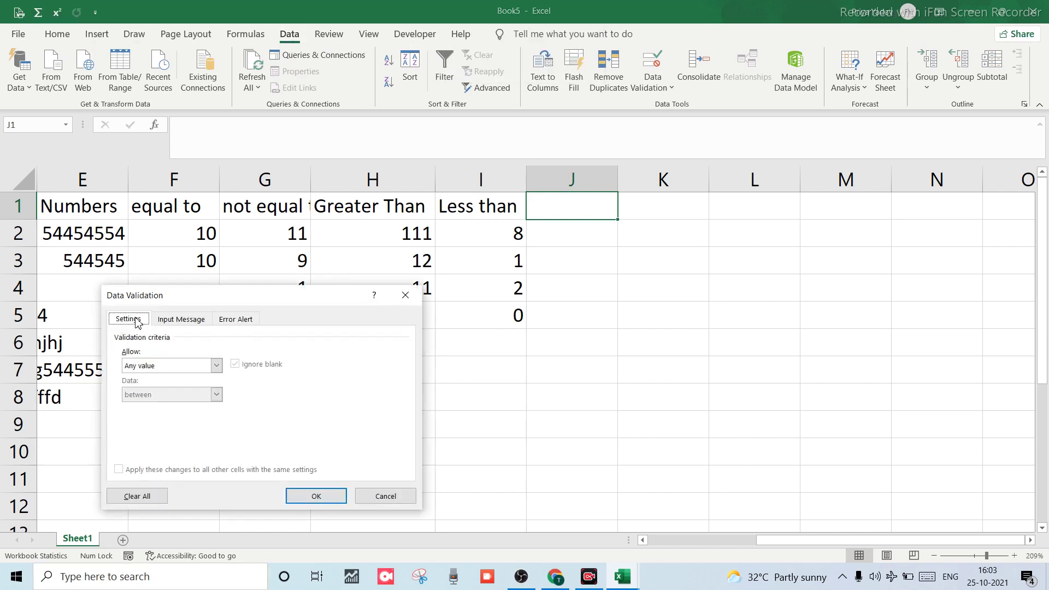
pyautogui.click(216, 366)
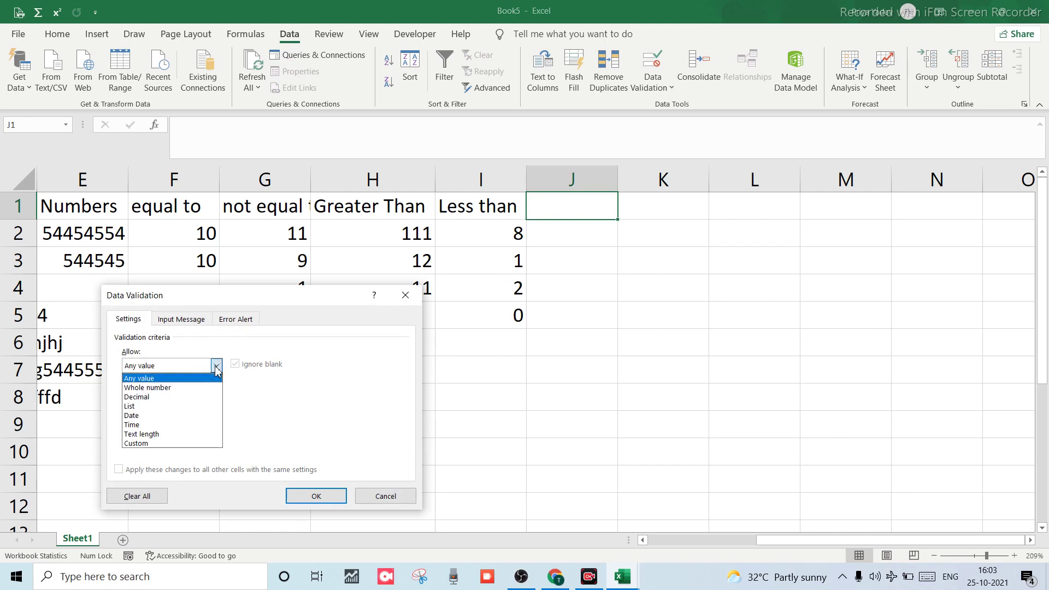
pyautogui.click(175, 388)
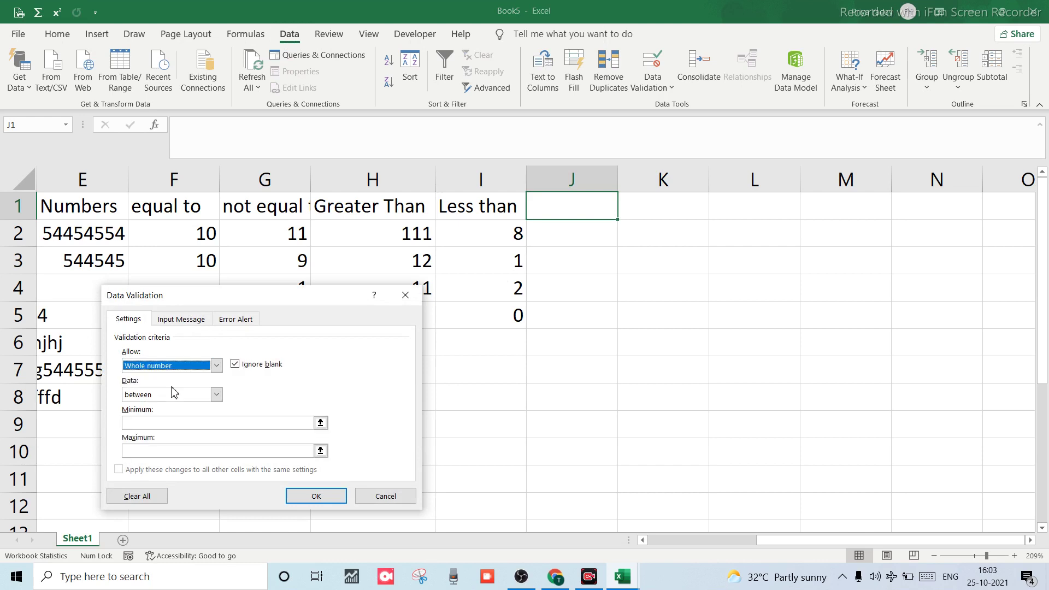
pyautogui.click(215, 394)
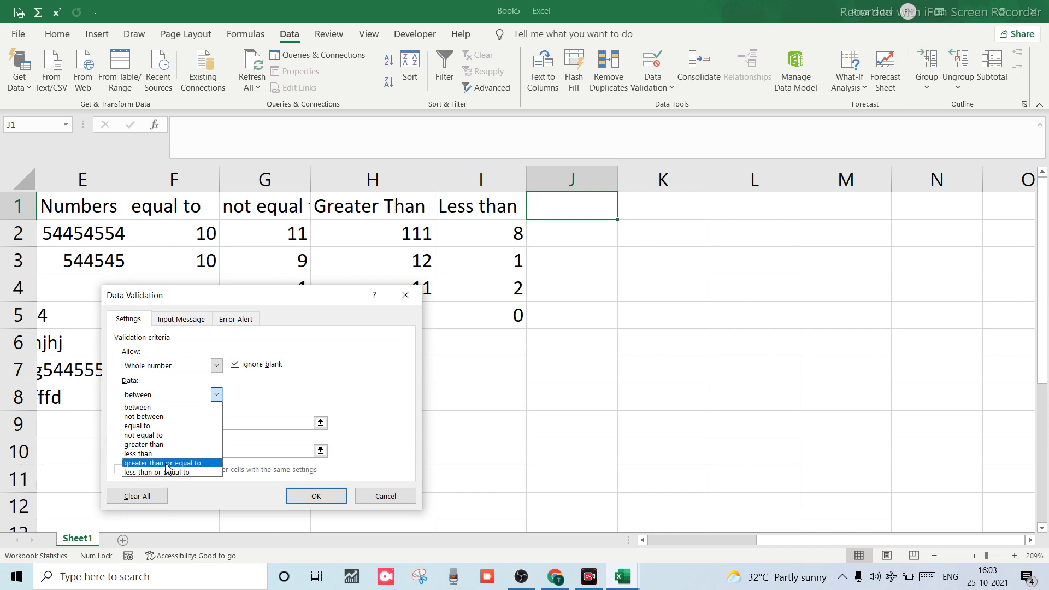
pyautogui.click(385, 497)
pyautogui.click(385, 497)
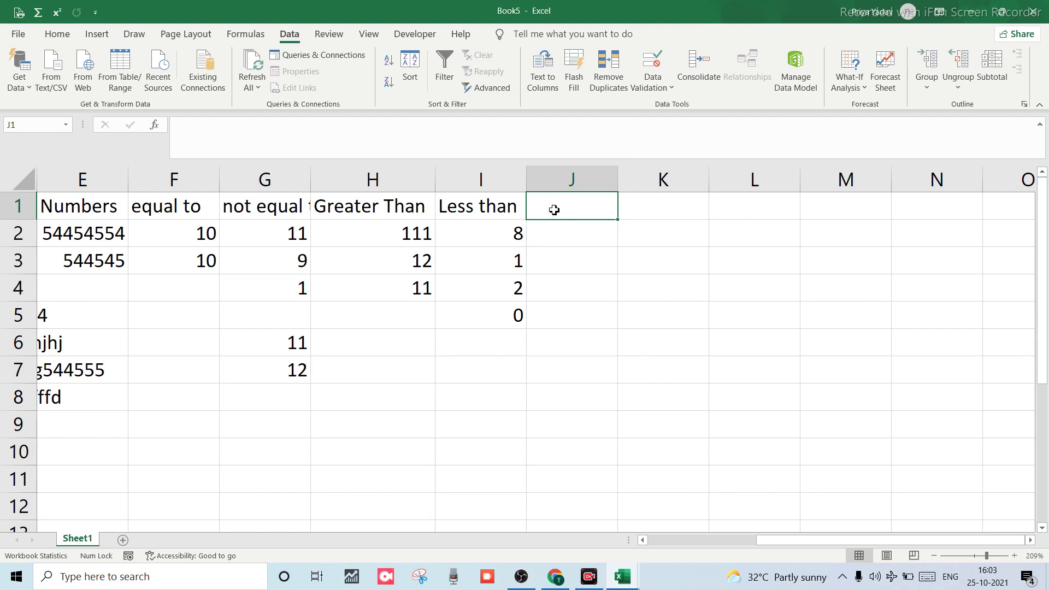
# Type the header 'Greater Than Equal to' in J1 and autofit column J.
pyautogui.write('Great')
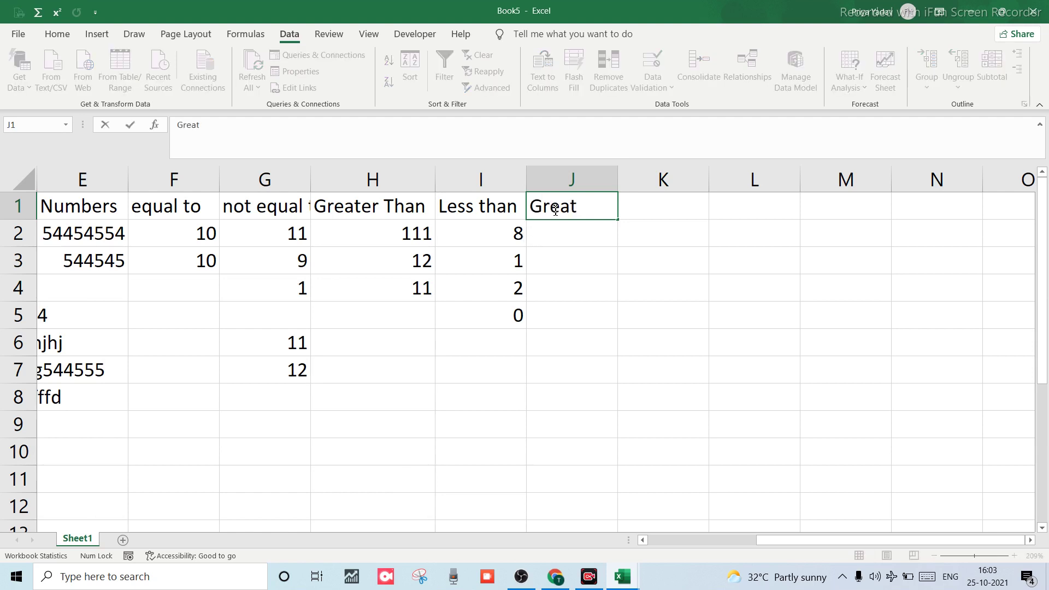
pyautogui.write('er Than ')
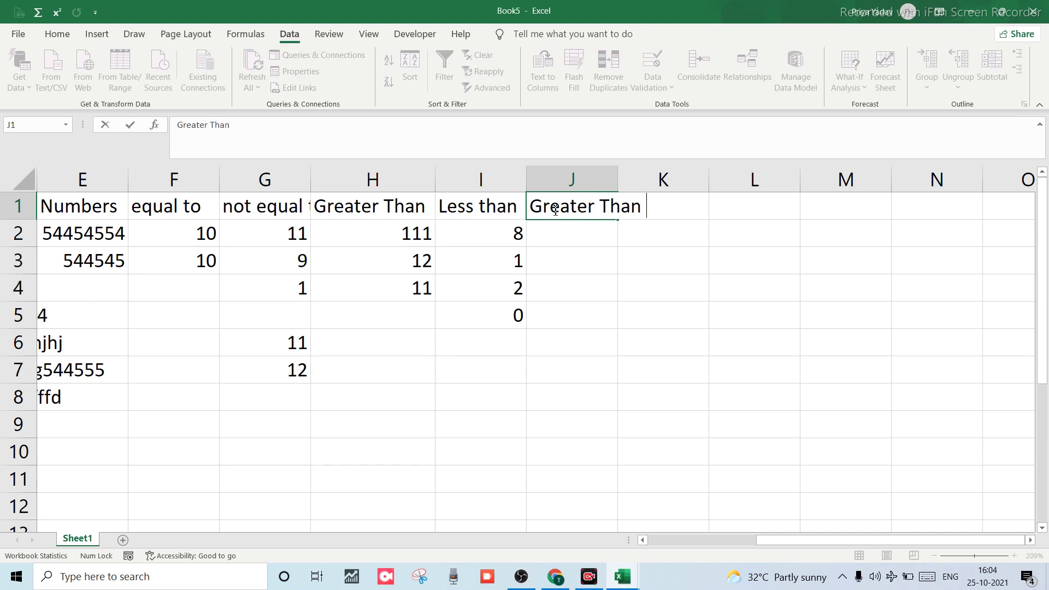
pyautogui.write('E')
pyautogui.write('qUar')
pyautogui.press('BackSpace')
pyautogui.press('BackSpace')
pyautogui.press('BackSpace')
pyautogui.write('uar')
pyautogui.press('BackSpace')
pyautogui.write('l to')
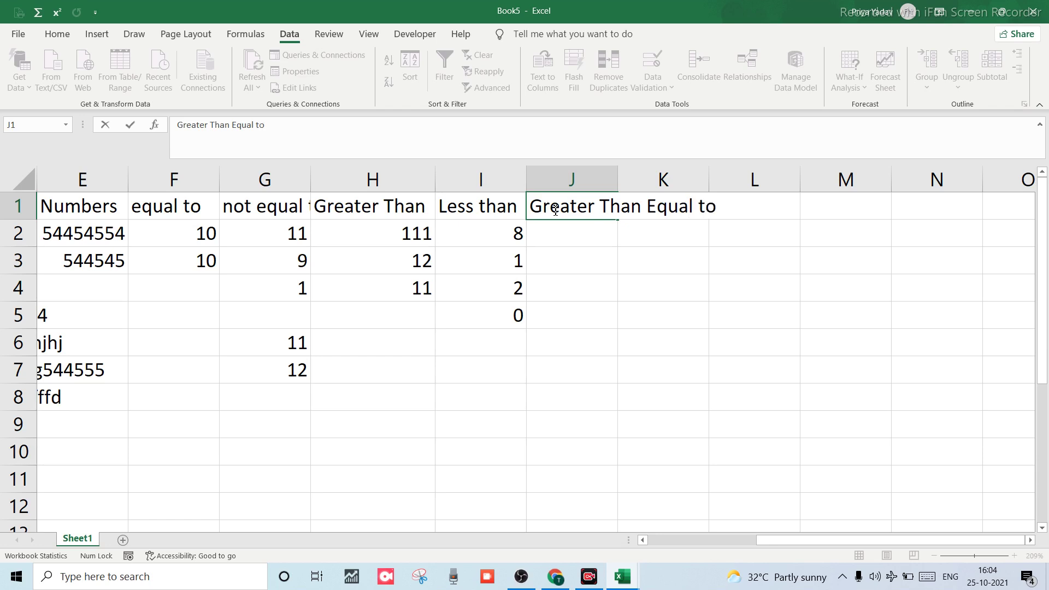
pyautogui.click(615, 178)
pyautogui.doubleClick(617, 178)
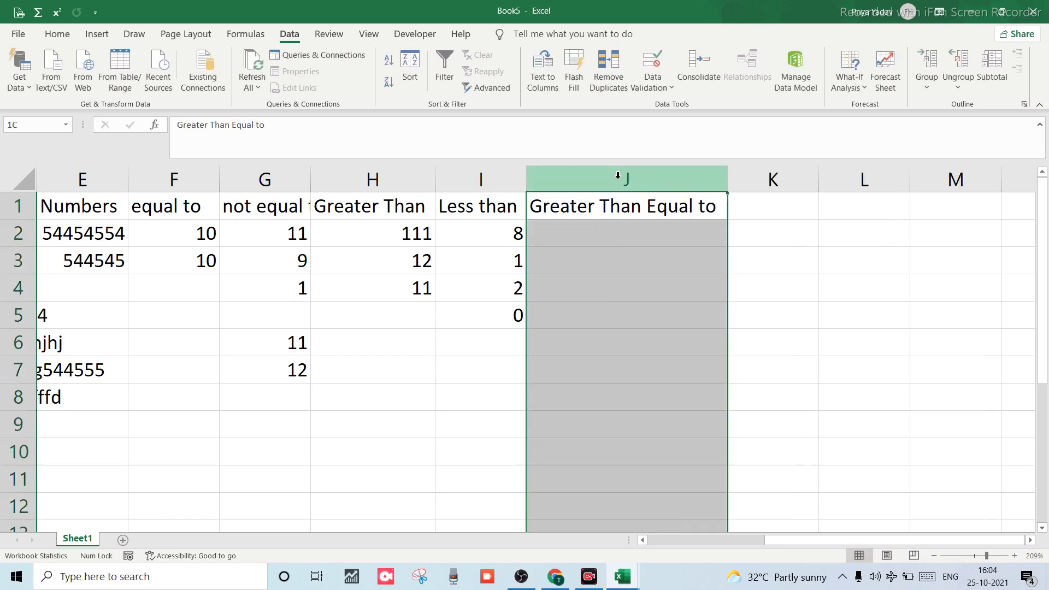
# Type the header 'Less Than Equal TO' in K1, autofit column K, and select column J.
pyautogui.click(746, 216)
pyautogui.write('L')
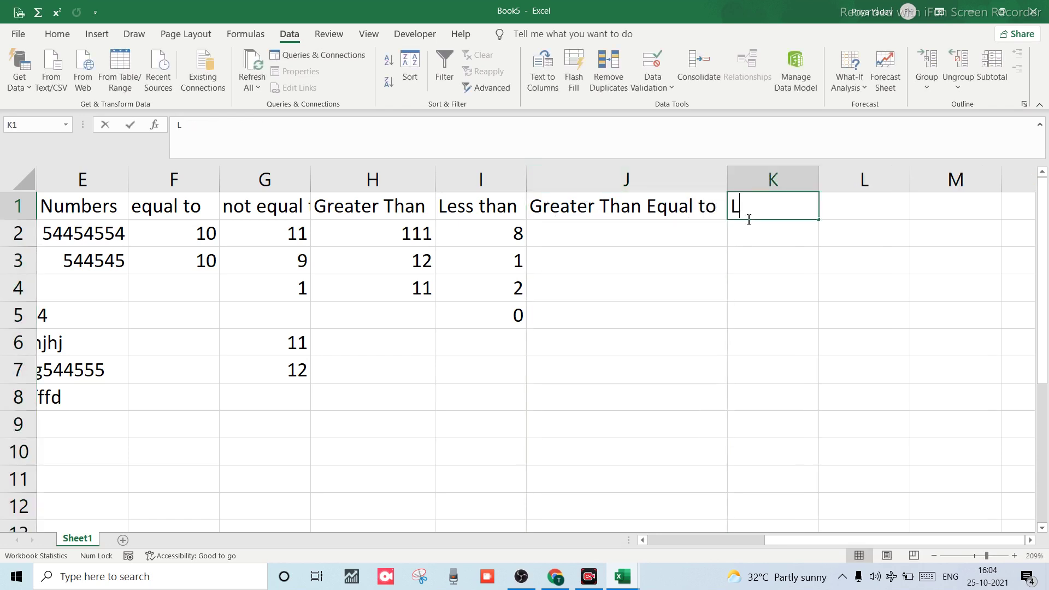
pyautogui.write('ed')
pyautogui.press('BackSpace')
pyautogui.write('s')
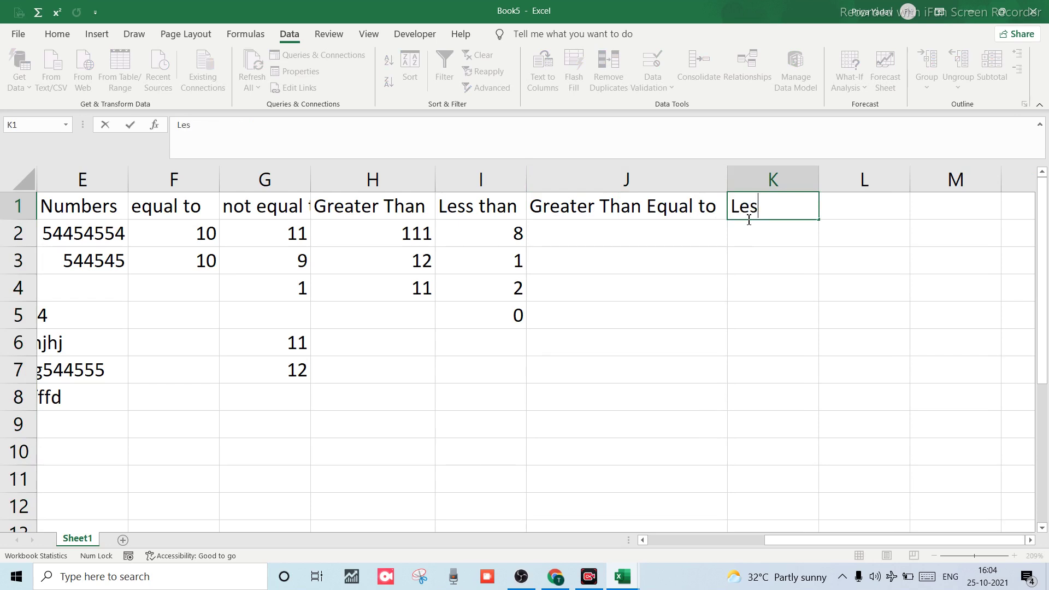
pyautogui.write('s Than Equa')
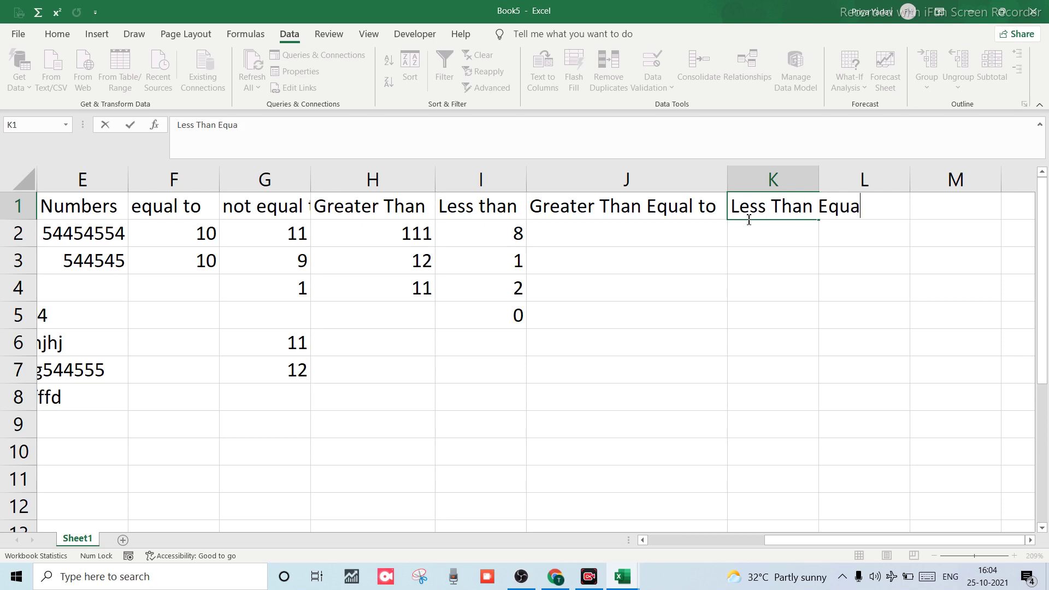
pyautogui.write('l TO')
pyautogui.click(695, 247)
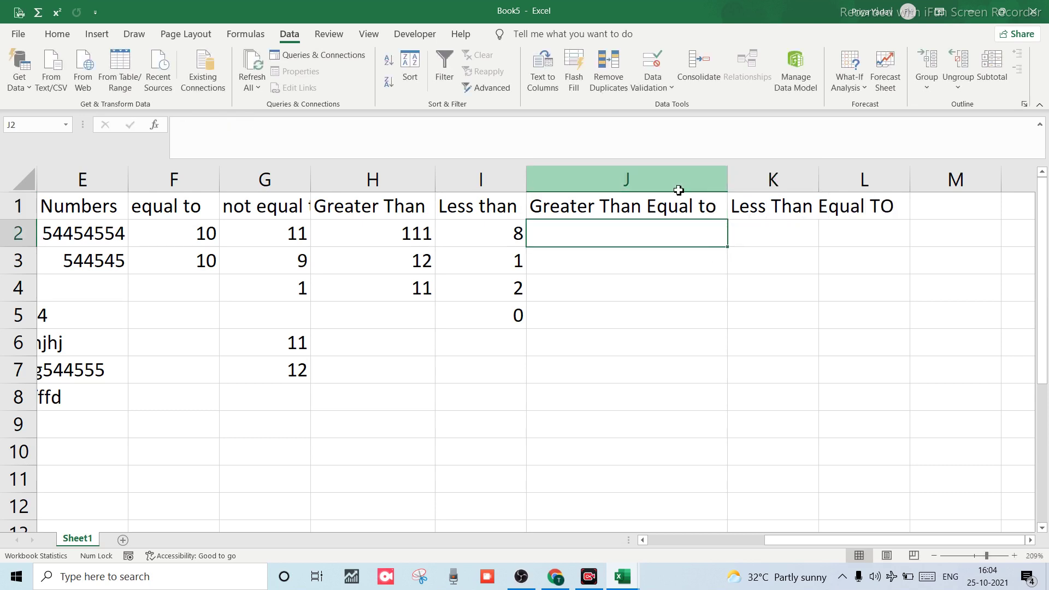
pyautogui.click(679, 189)
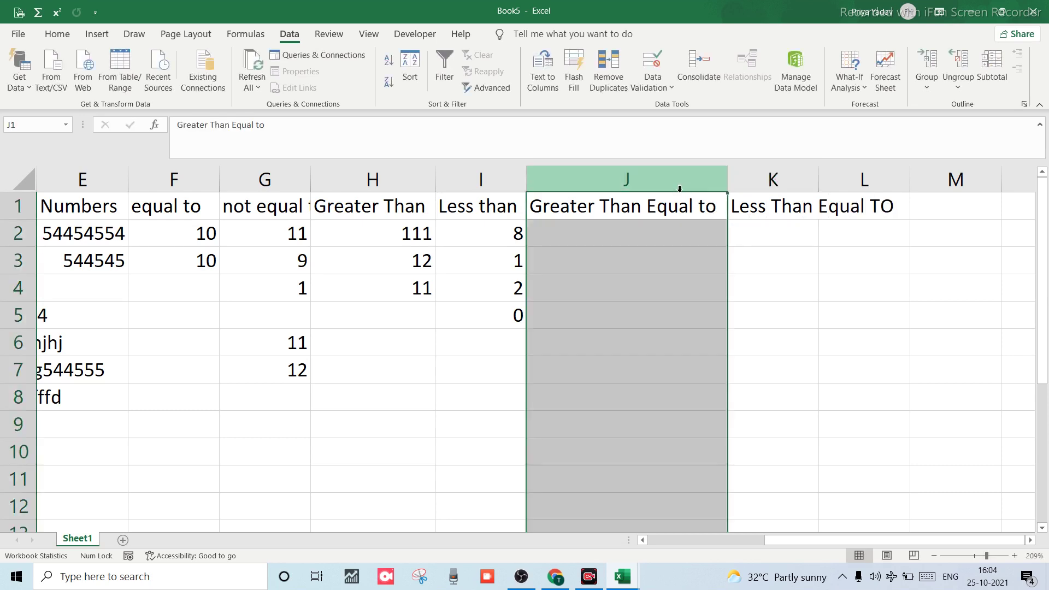
pyautogui.moveTo(816, 176); pyautogui.dragTo(817, 176)
pyautogui.doubleClick(817, 176)
pyautogui.click(655, 204)
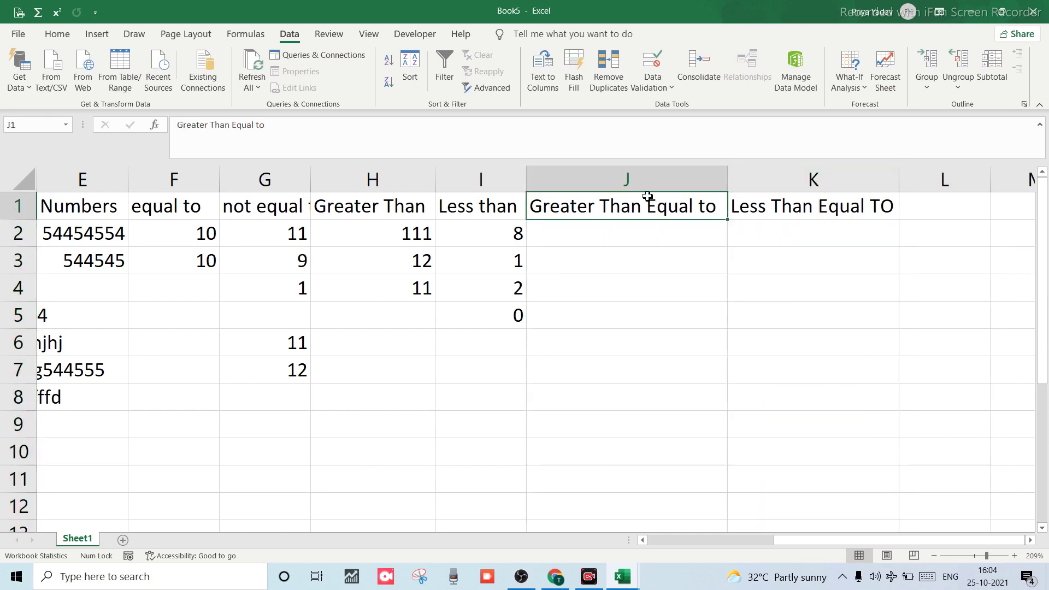
pyautogui.click(642, 187)
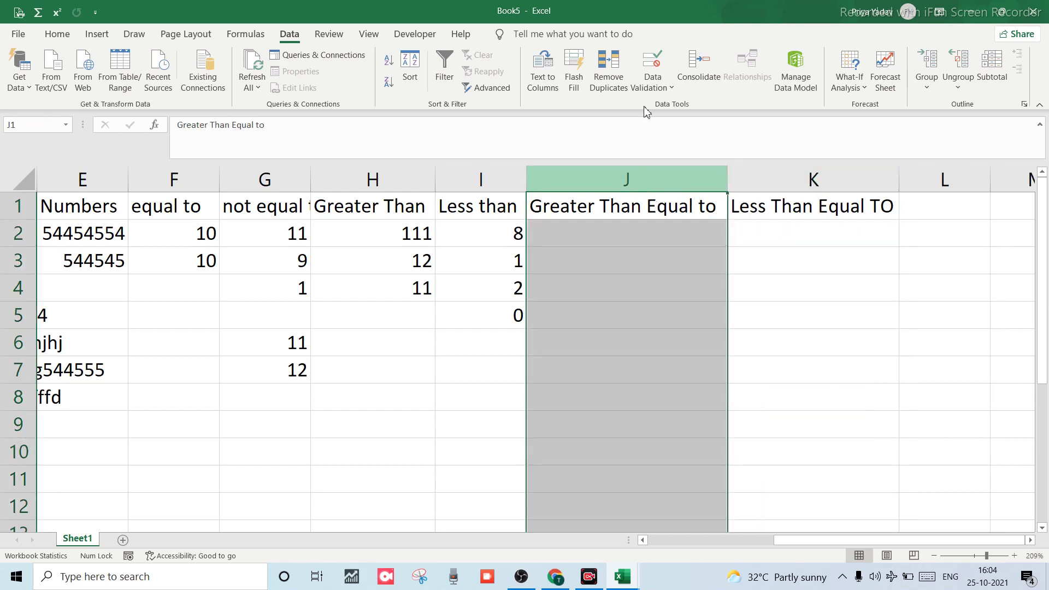
# Set column J's validation to Whole number, greater than or equal to, minimum 10.
pyautogui.click(654, 80)
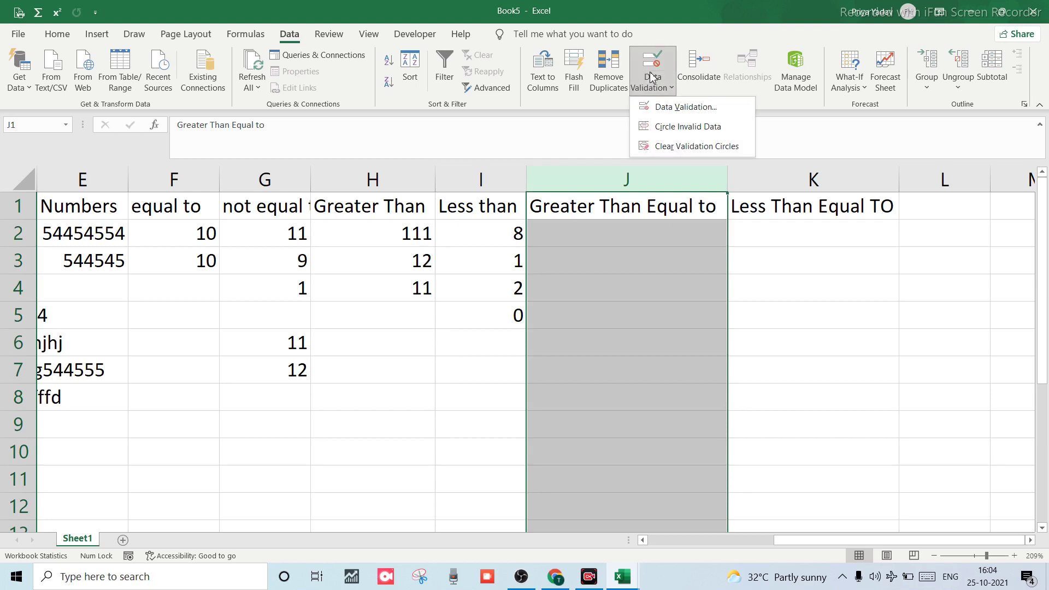
pyautogui.click(663, 107)
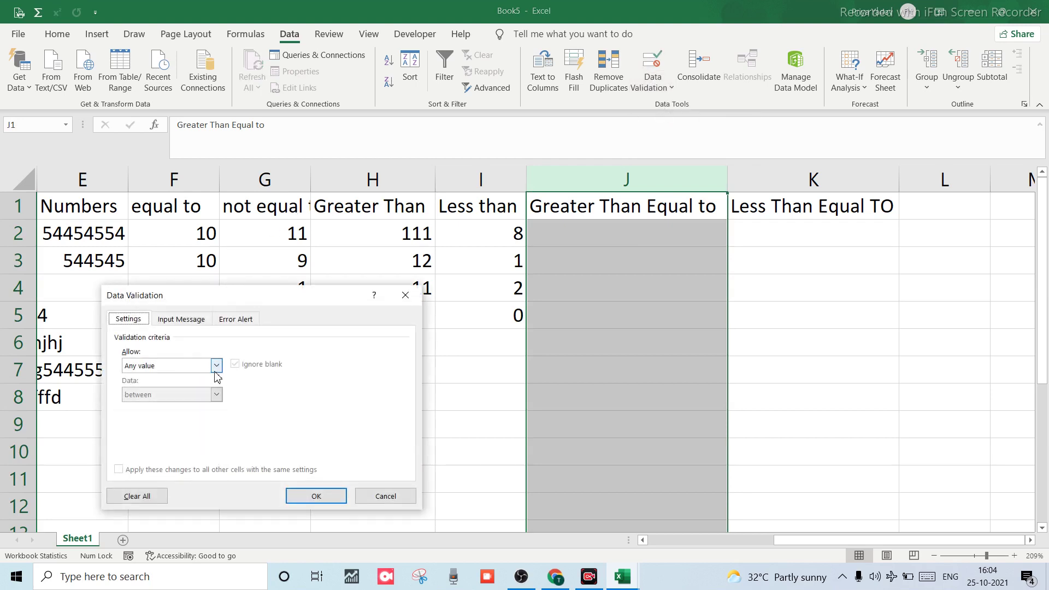
pyautogui.click(216, 365)
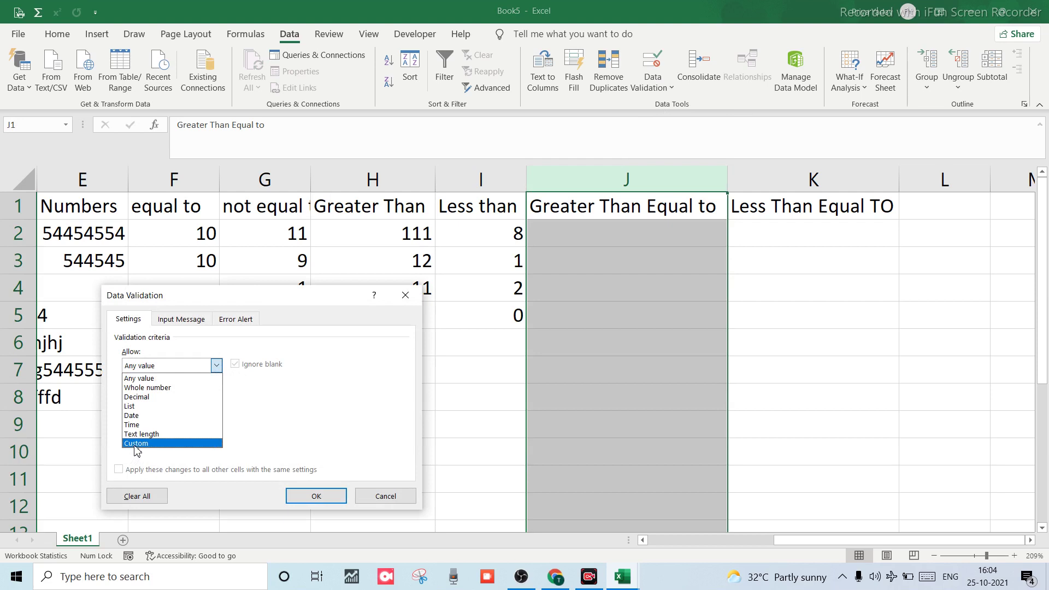
pyautogui.click(153, 388)
pyautogui.click(217, 395)
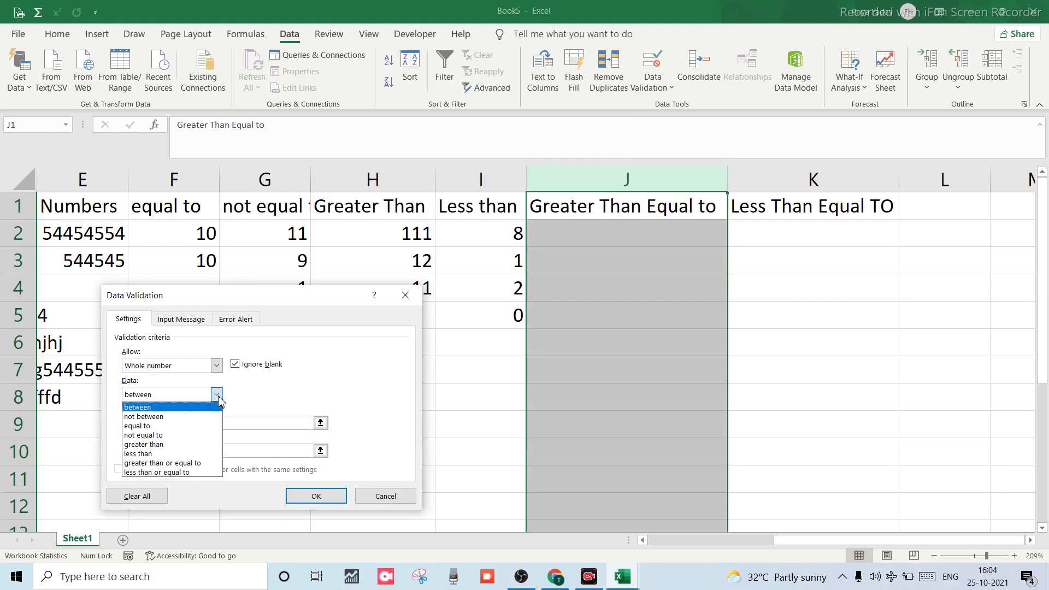
pyautogui.click(154, 464)
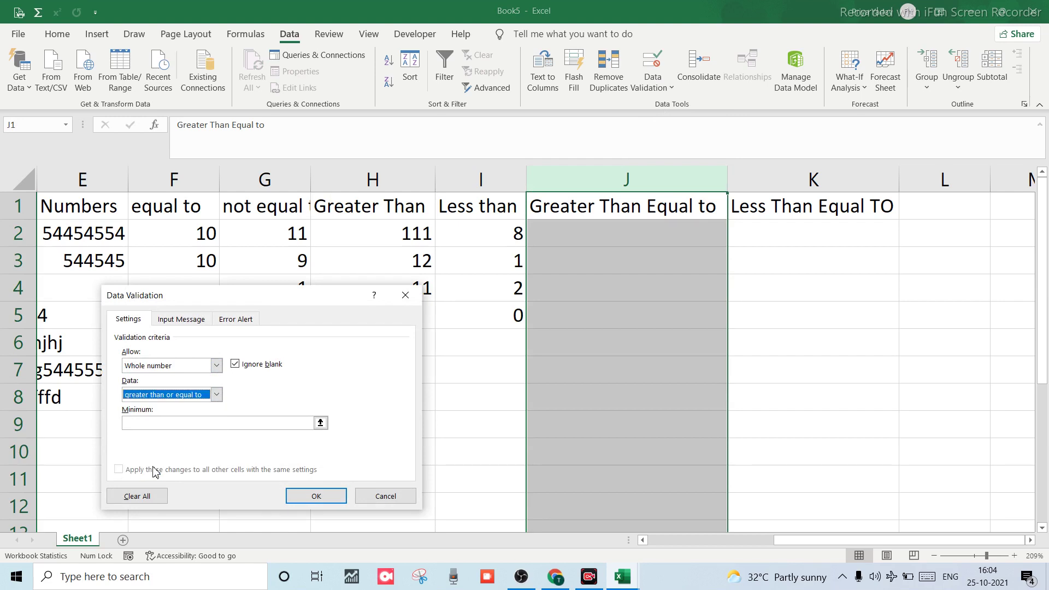
pyautogui.click(170, 425)
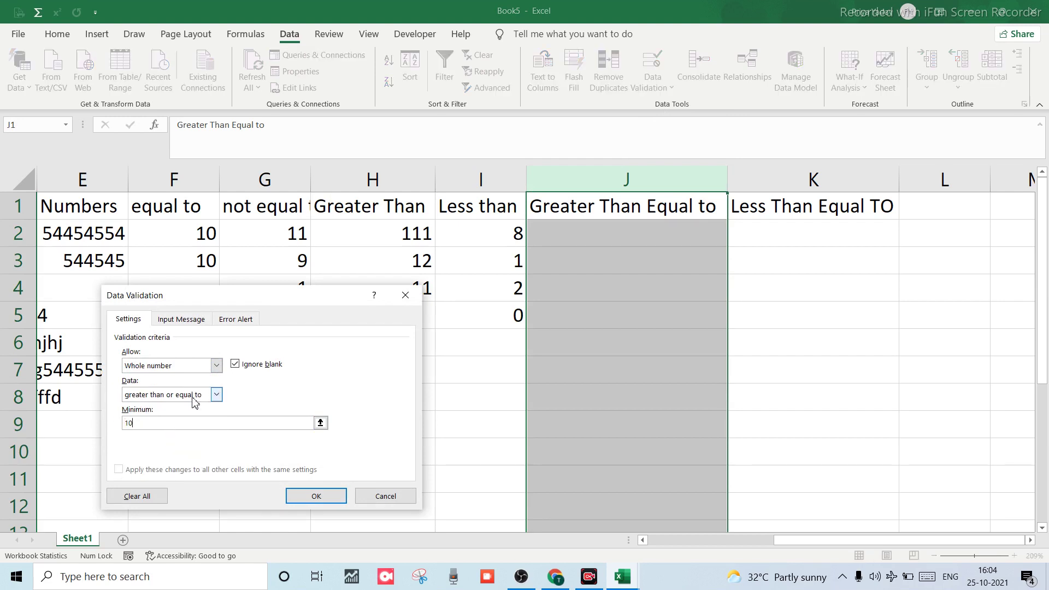
pyautogui.click(327, 500)
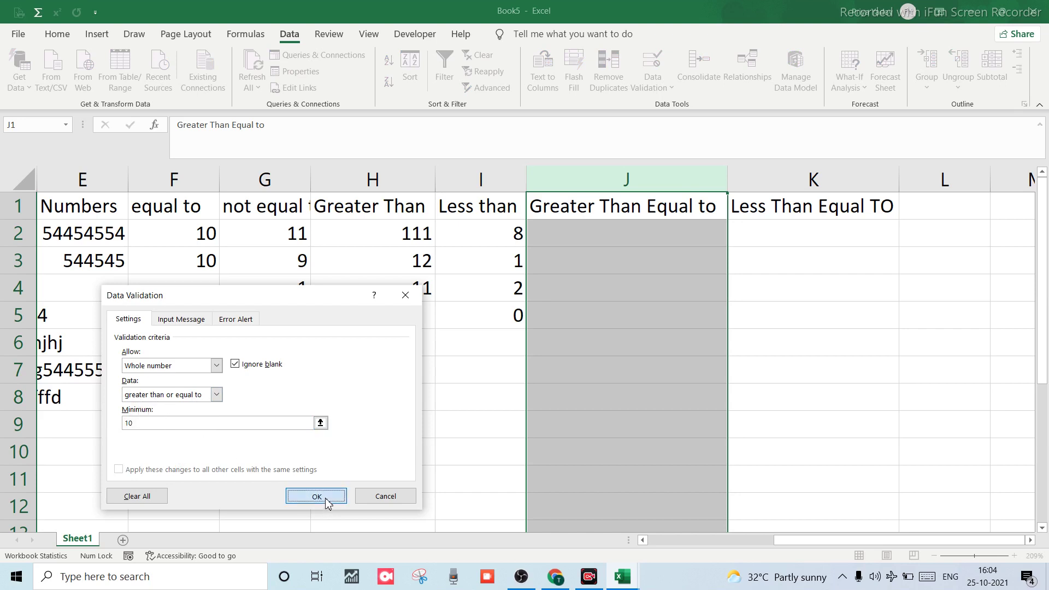
# Enter 10 and 12 in J2:J3, see 9 rejected, then enter 155555 in J4.
pyautogui.click(600, 232)
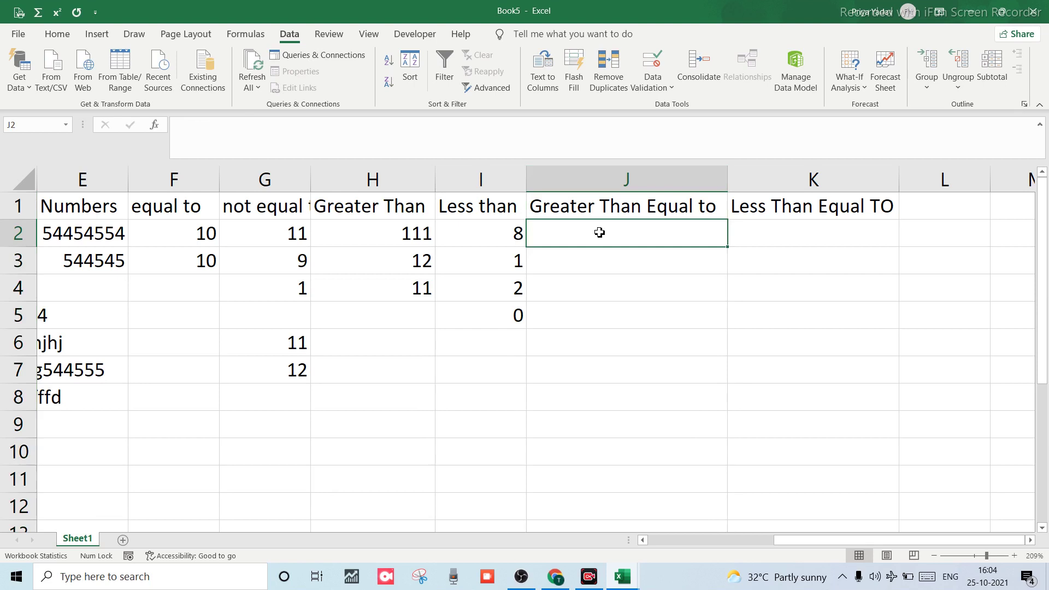
pyautogui.write('10')
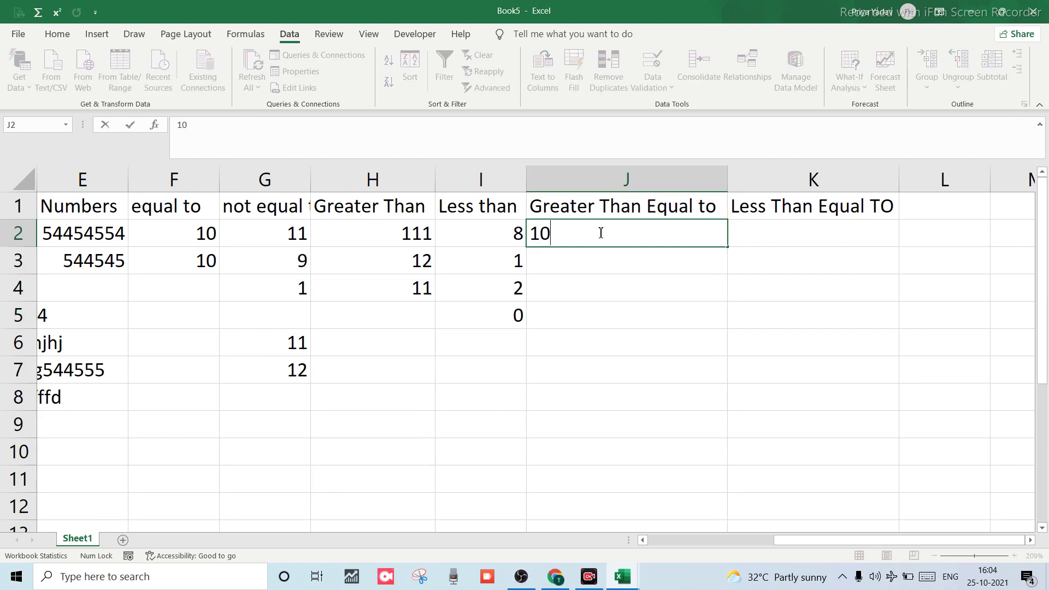
pyautogui.press('Return')
pyautogui.write('12')
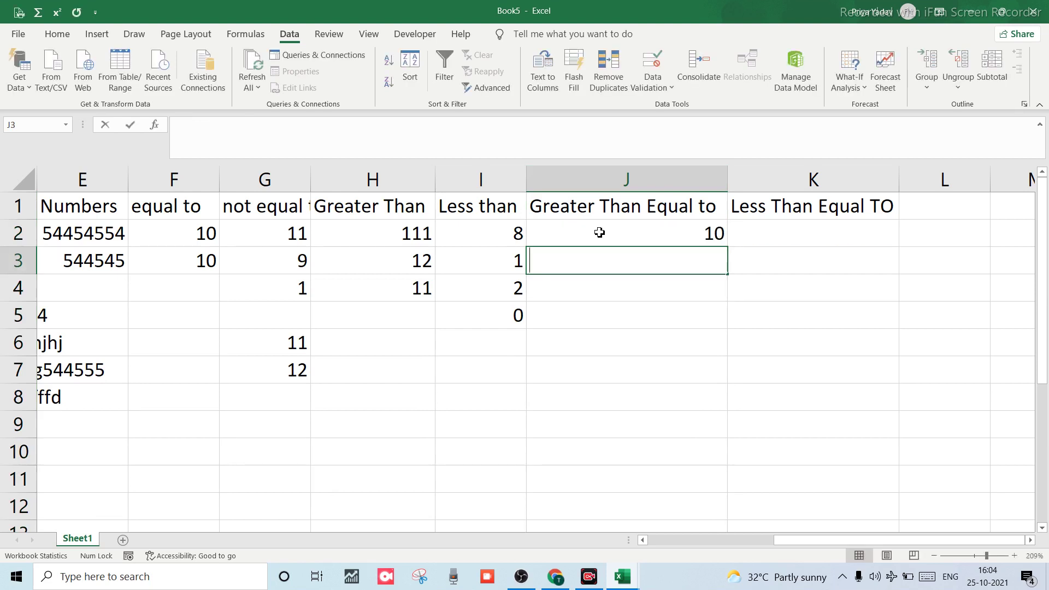
pyautogui.press('Return')
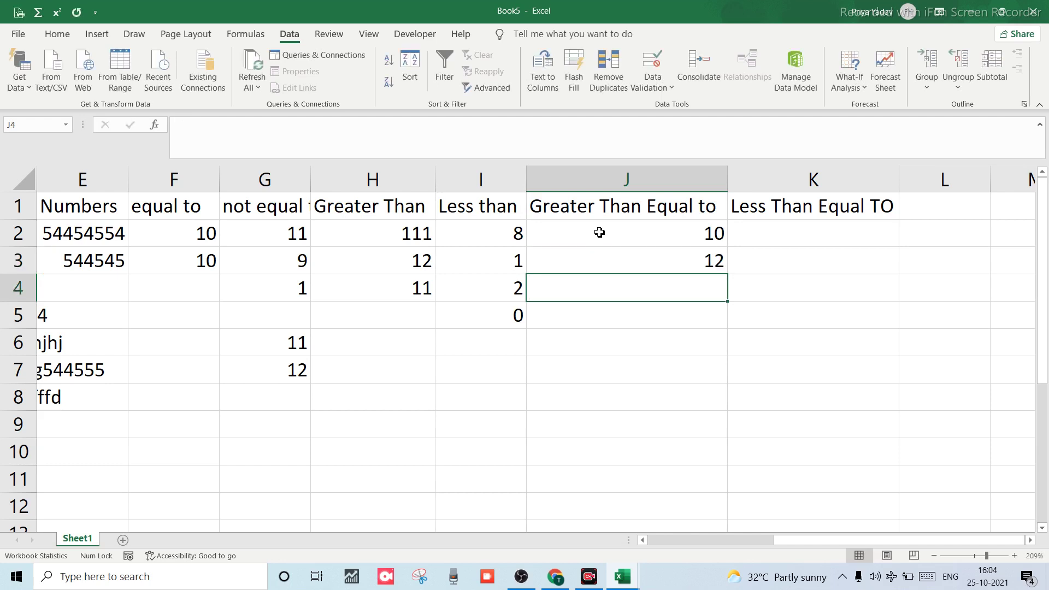
pyautogui.write('9')
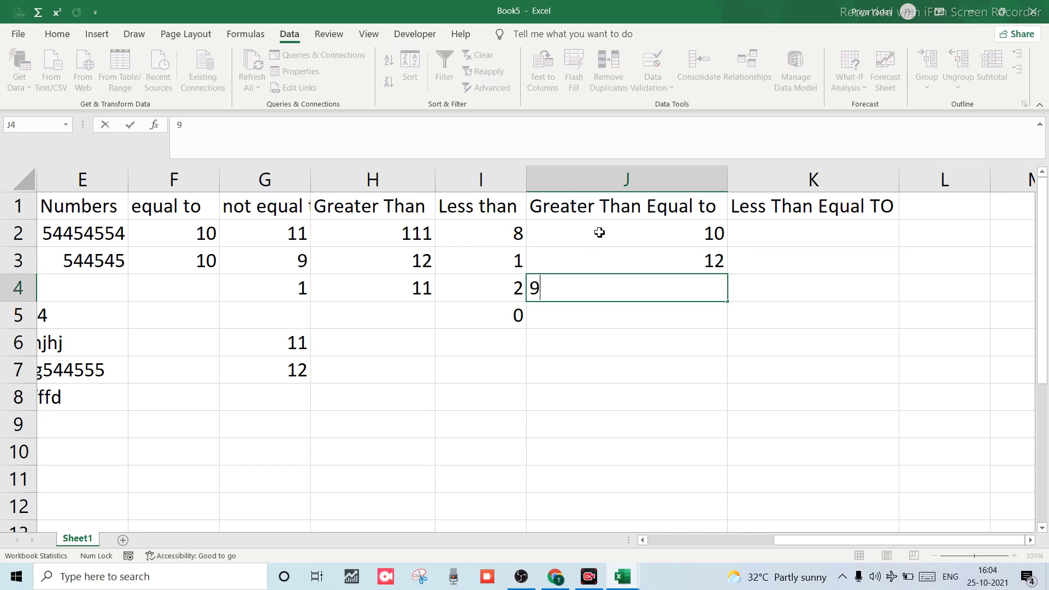
pyautogui.press('Return')
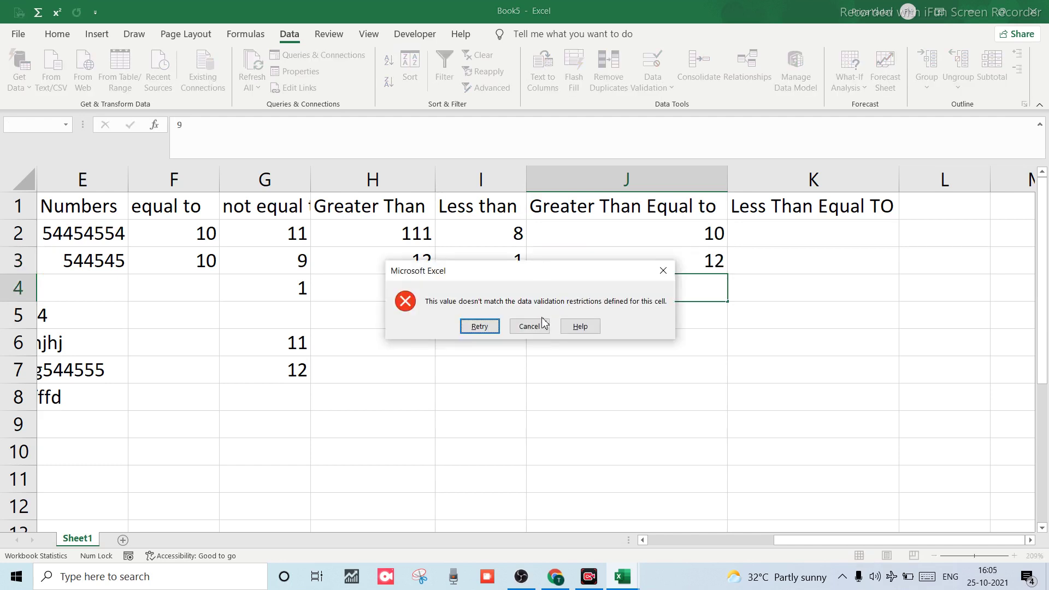
pyautogui.click(529, 326)
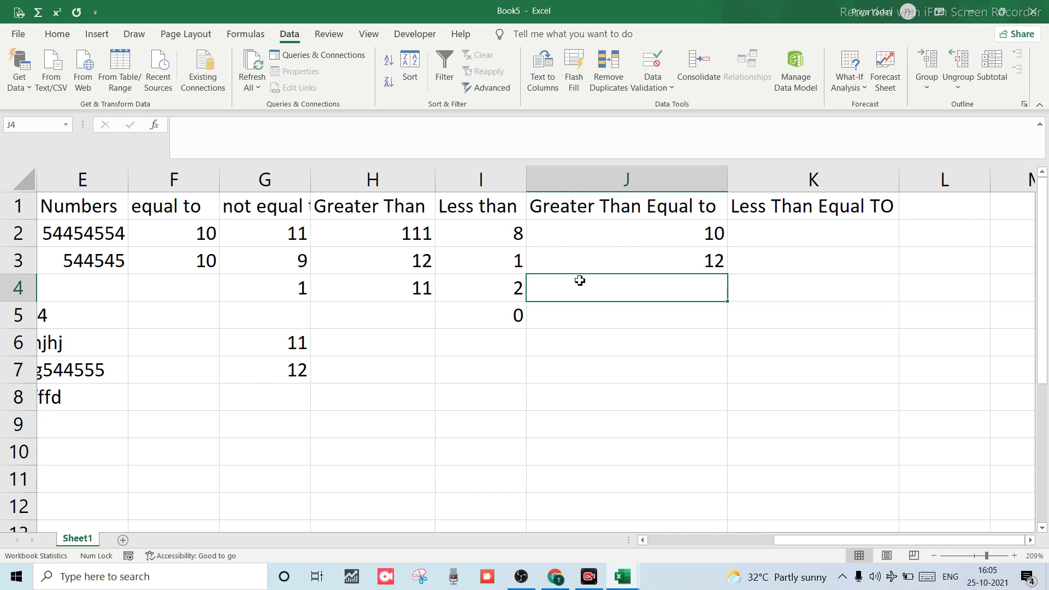
pyautogui.write('155555')
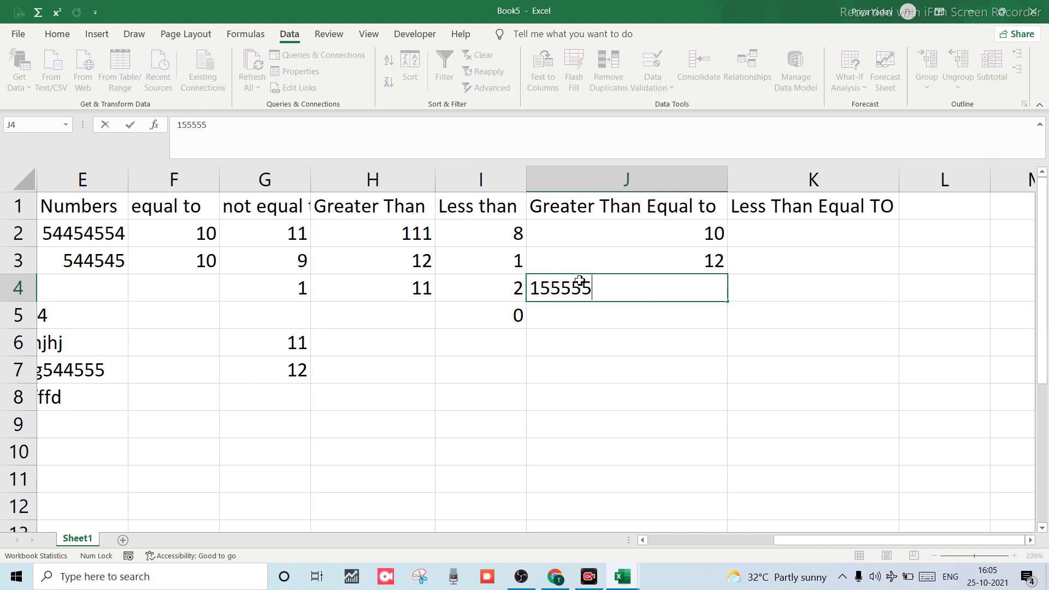
pyautogui.press('Return')
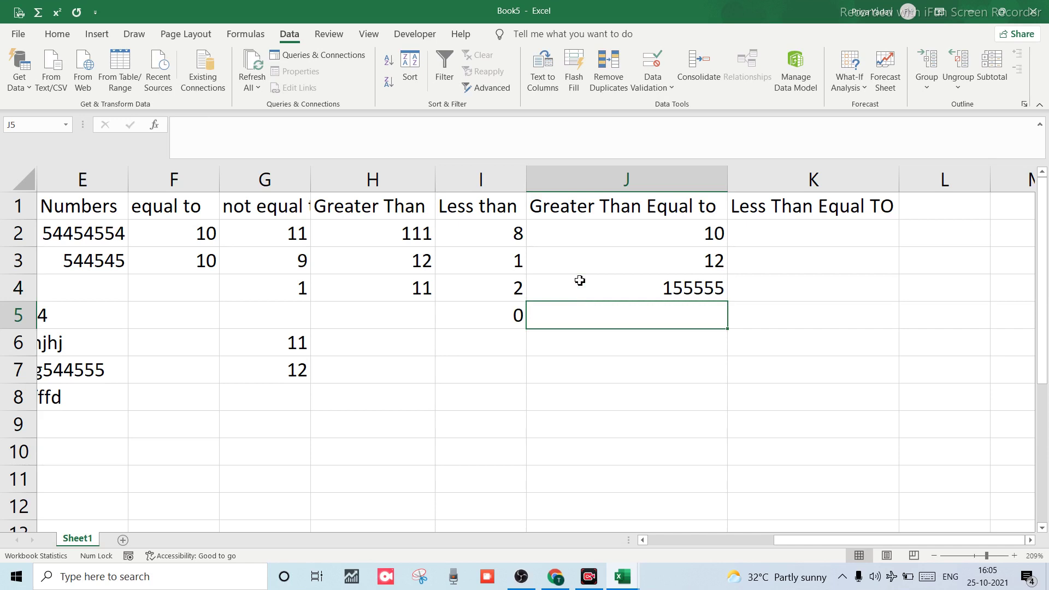
pyautogui.click(760, 235)
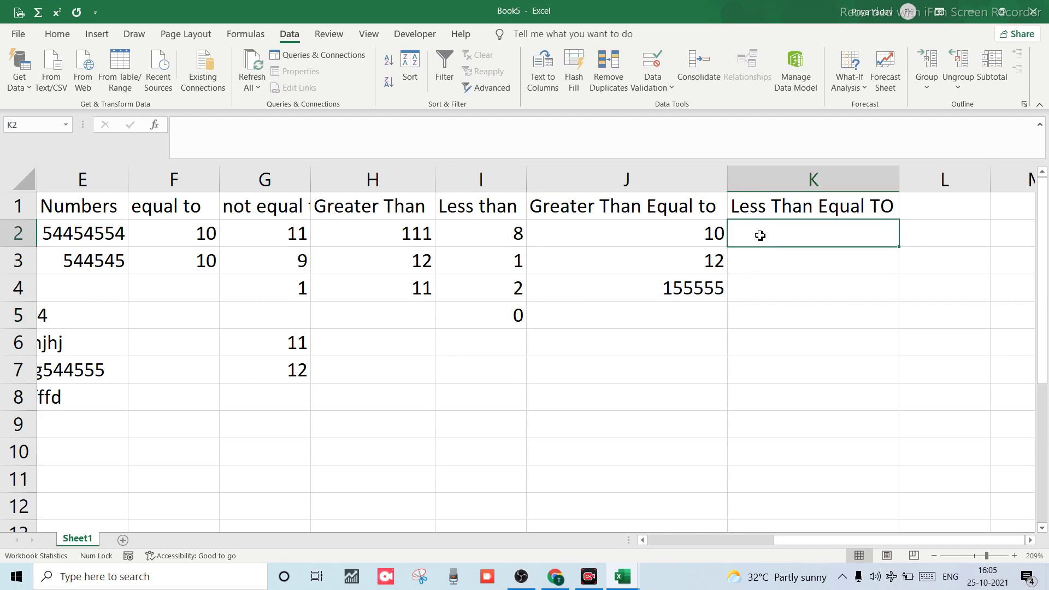
# Give column K a validation rule: Whole number, less than or equal to, maximum 10.
pyautogui.click(768, 214)
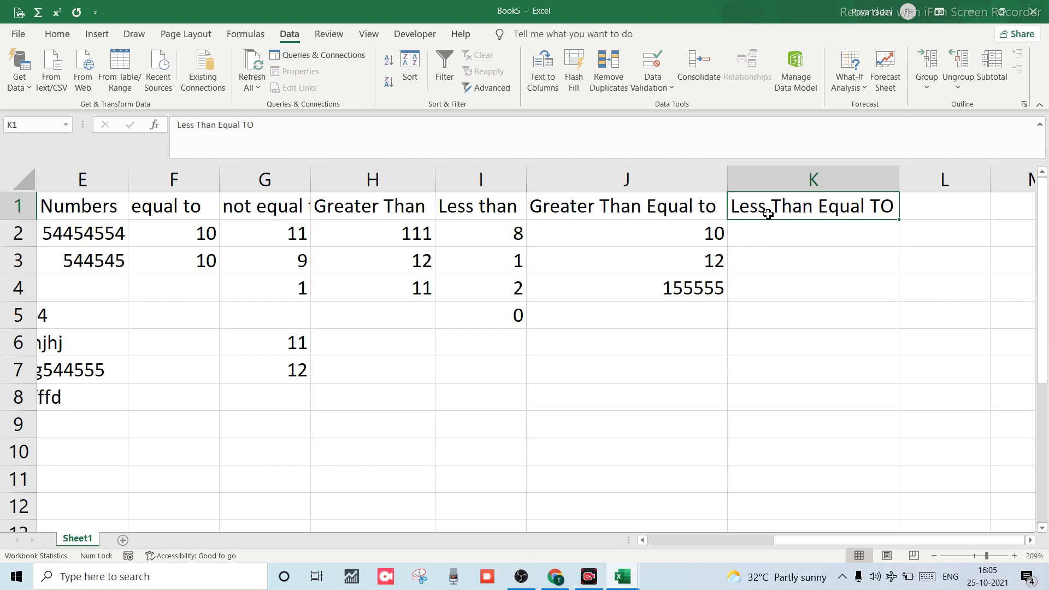
pyautogui.click(781, 183)
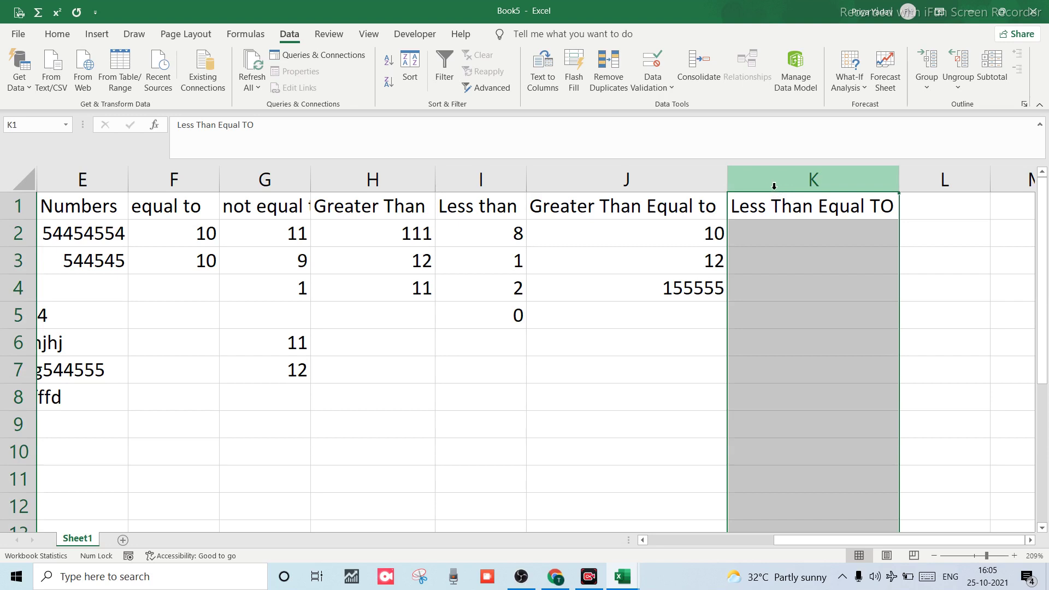
pyautogui.click(652, 61)
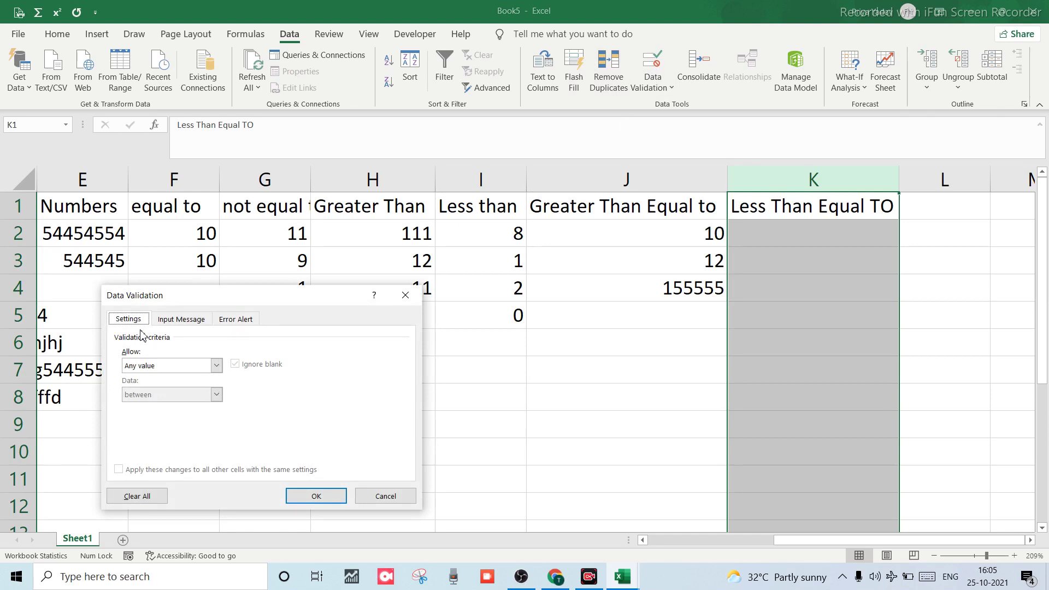
pyautogui.click(216, 369)
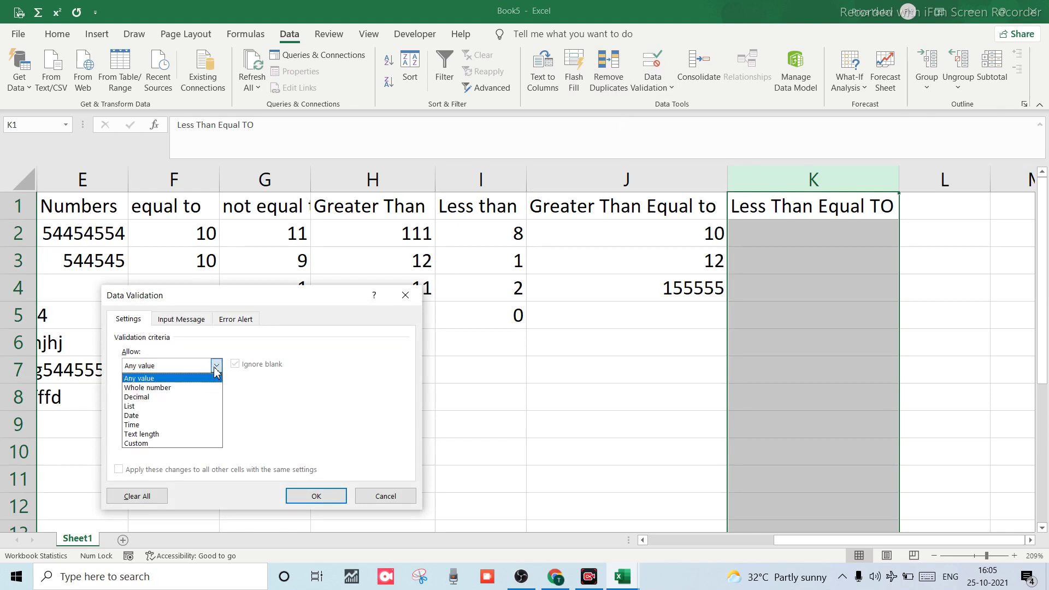
pyautogui.click(147, 388)
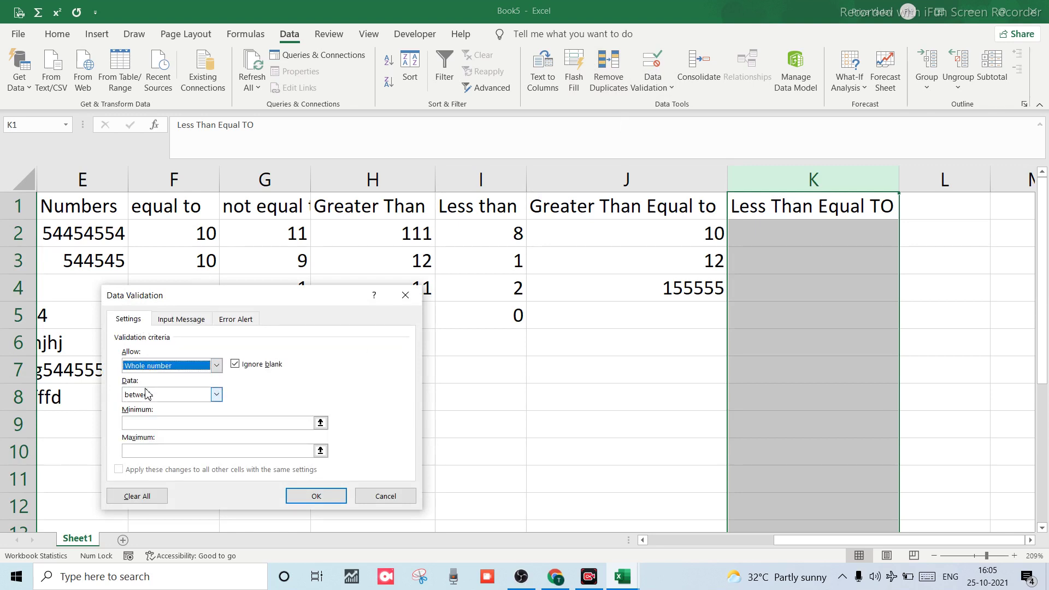
pyautogui.click(216, 398)
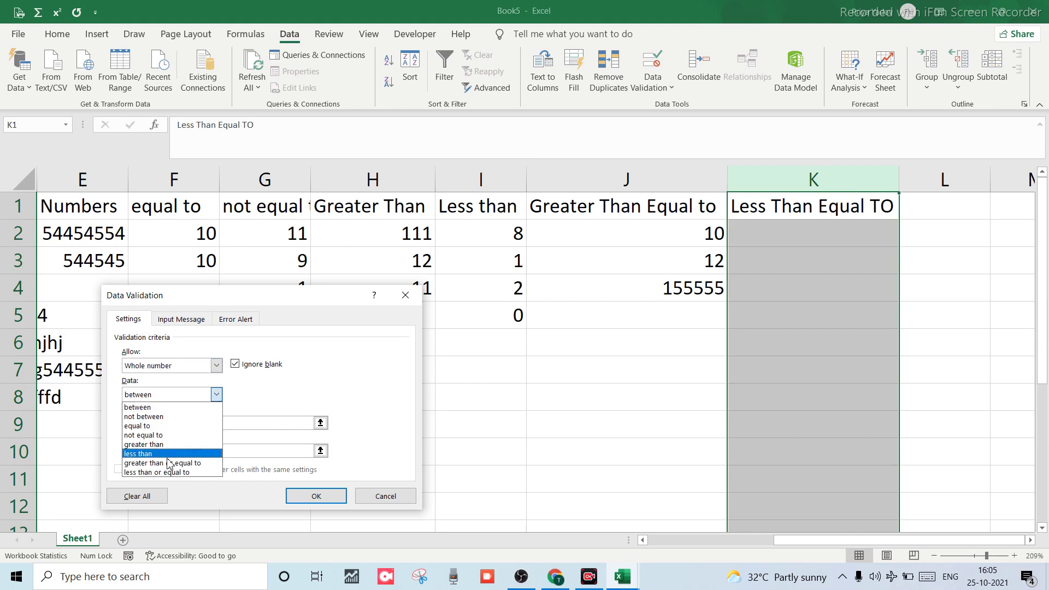
pyautogui.click(159, 474)
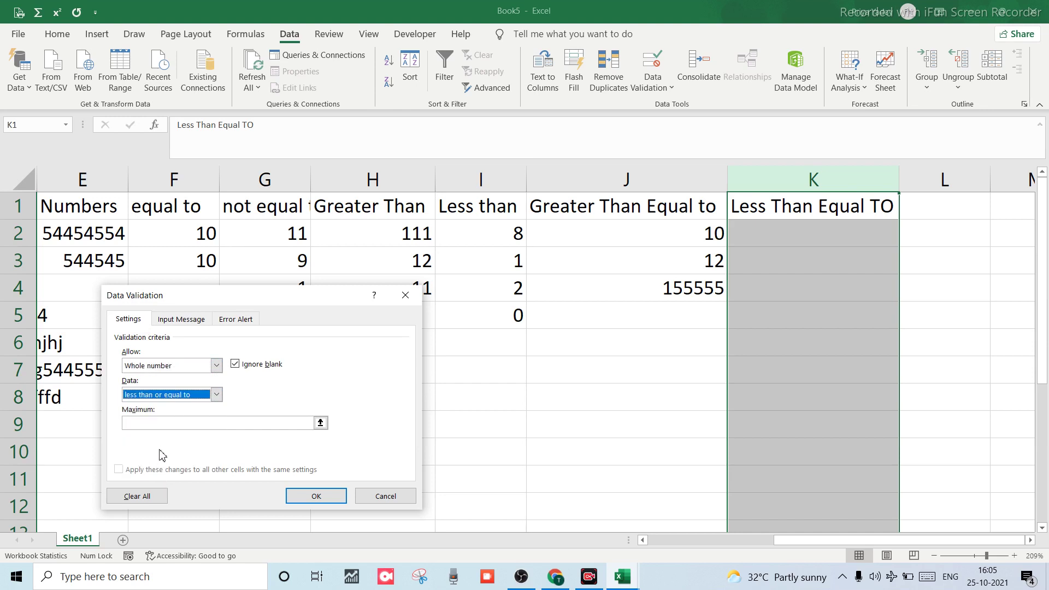
pyautogui.click(172, 423)
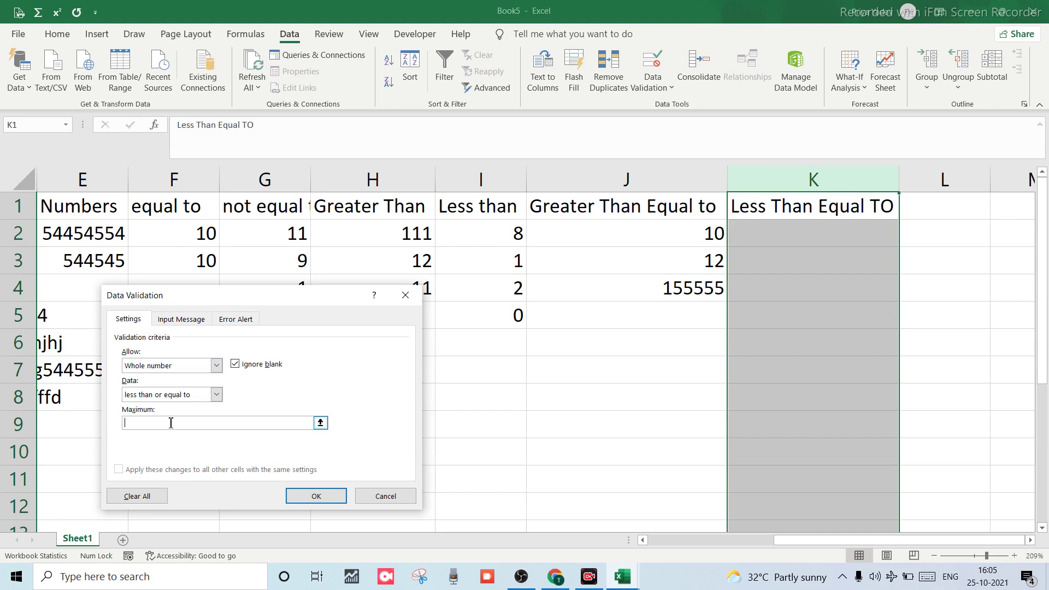
pyautogui.click(301, 496)
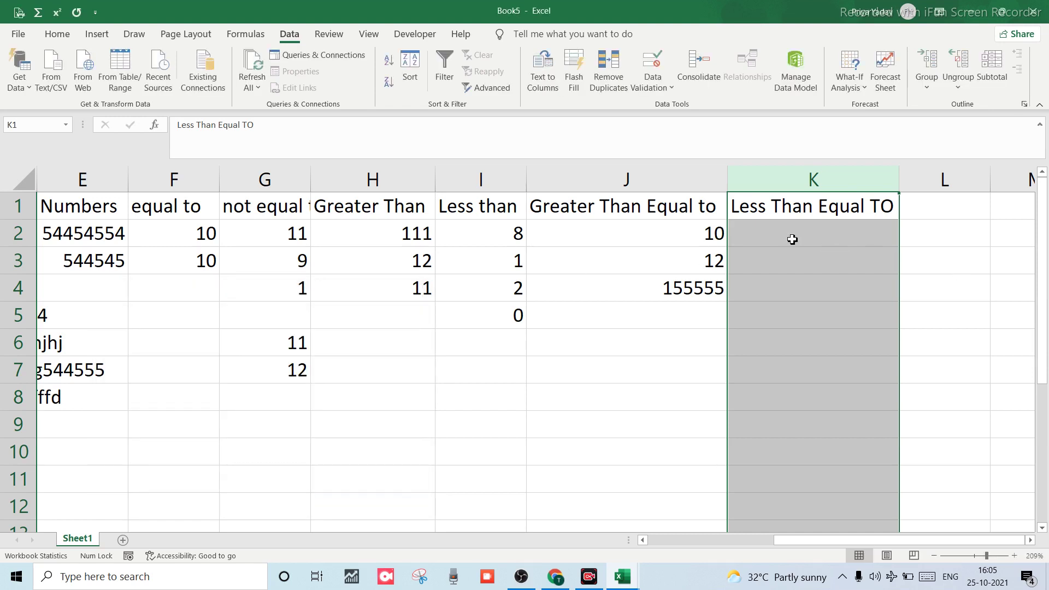
# Enter 10 in K2, then see 11 rejected in K3 and cancel that entry.
pyautogui.click(790, 238)
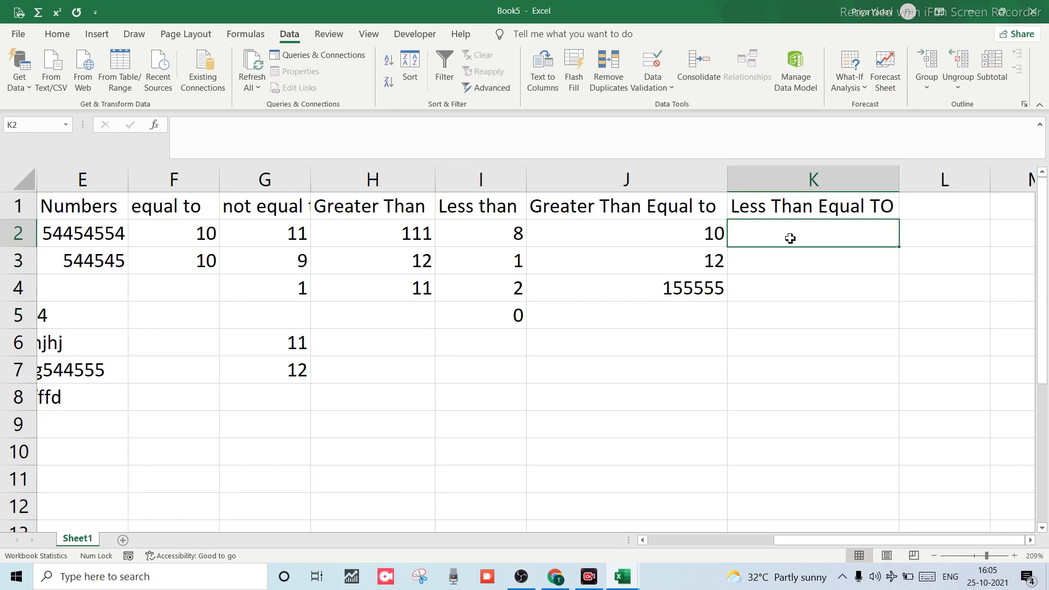
pyautogui.write('10')
pyautogui.press('Return')
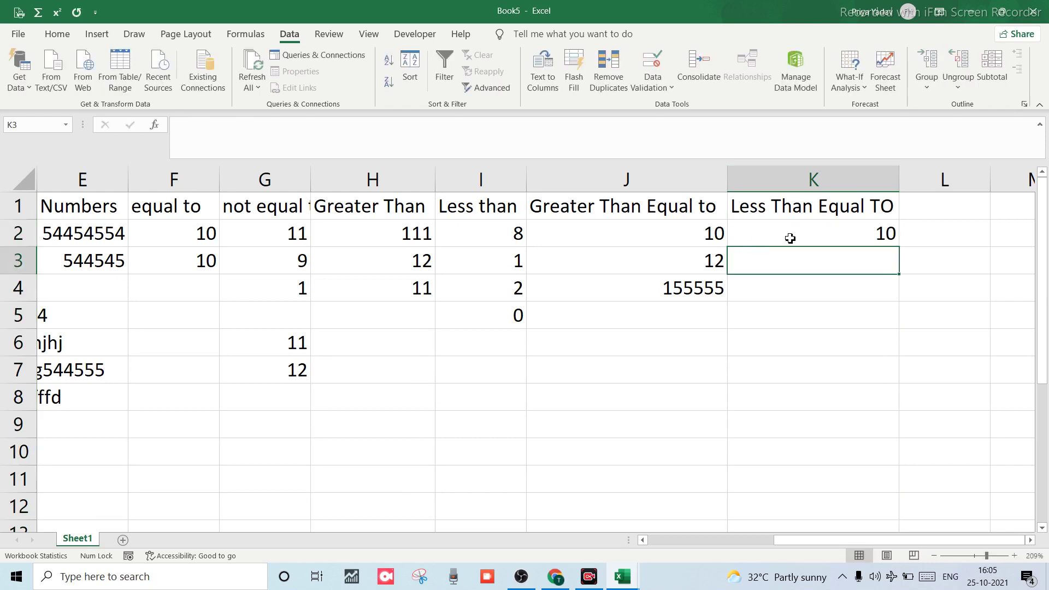
pyautogui.write('11')
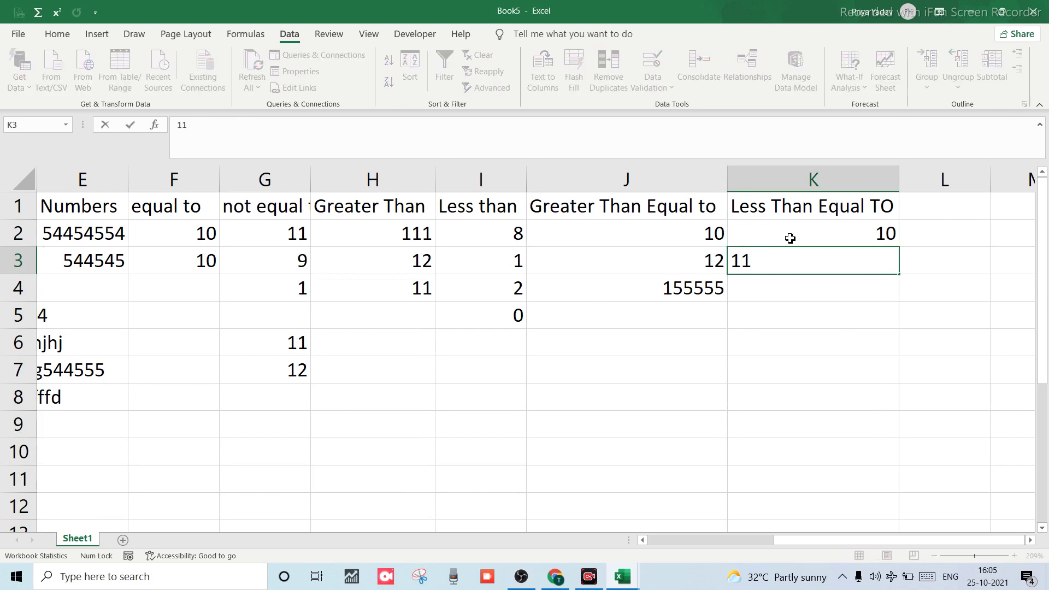
pyautogui.press('Return')
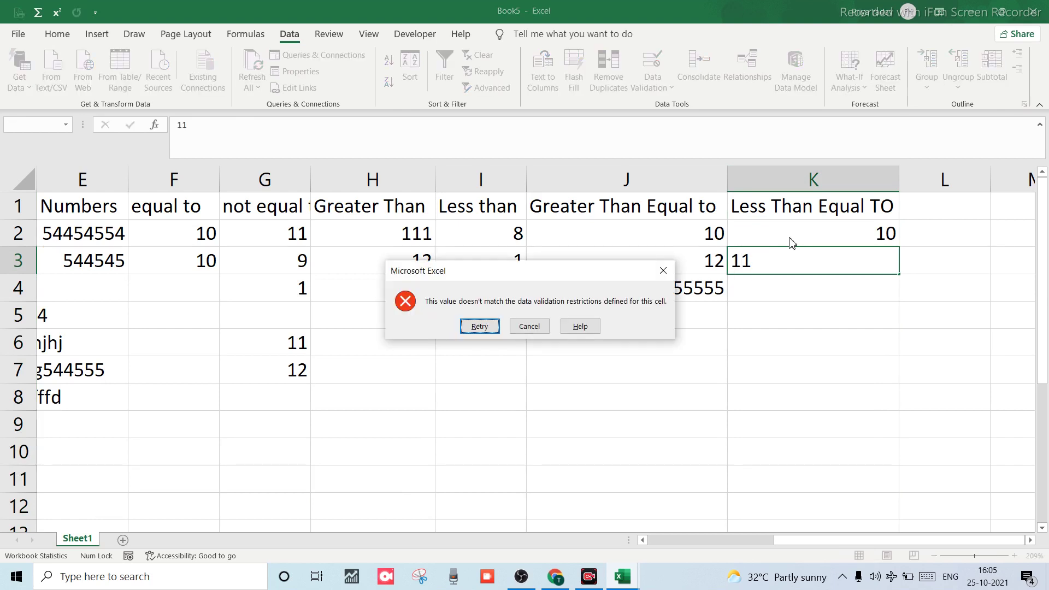
pyautogui.press('Return')
pyautogui.write('=K4')
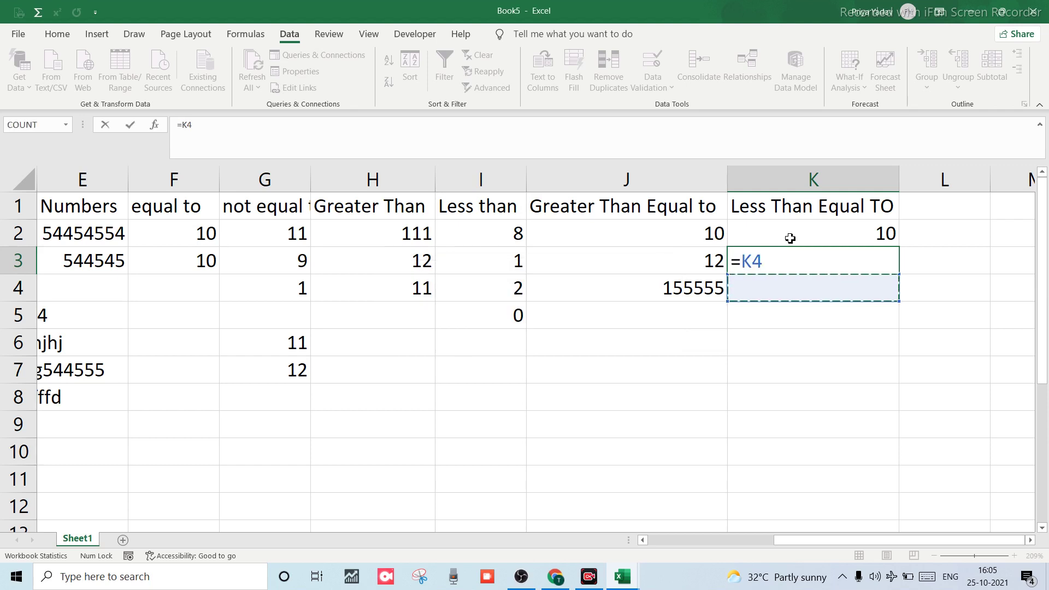
pyautogui.press('BackSpace')
pyautogui.press('Escape')
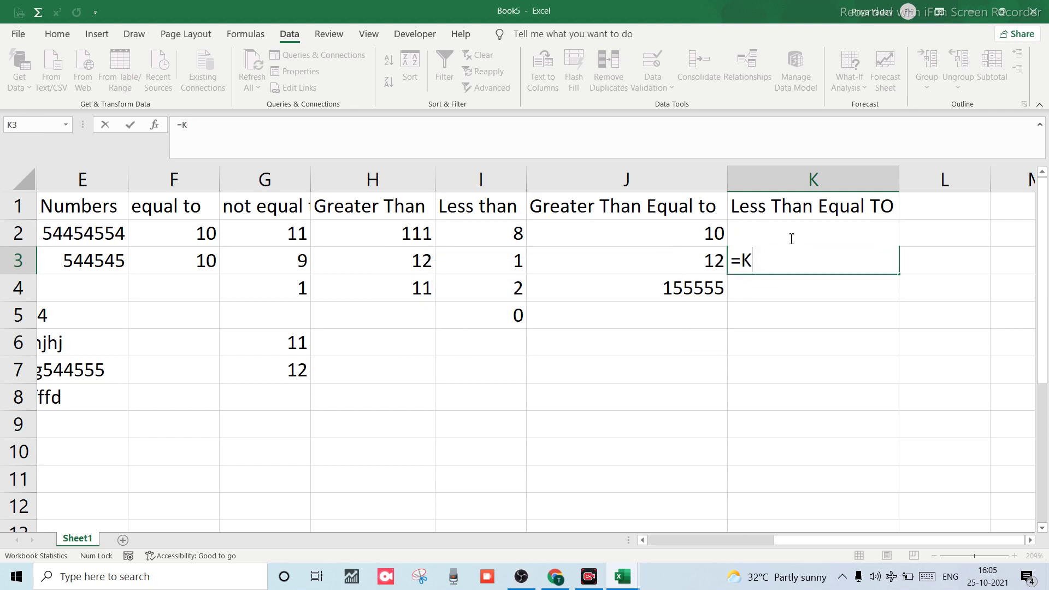
pyautogui.press('Escape')
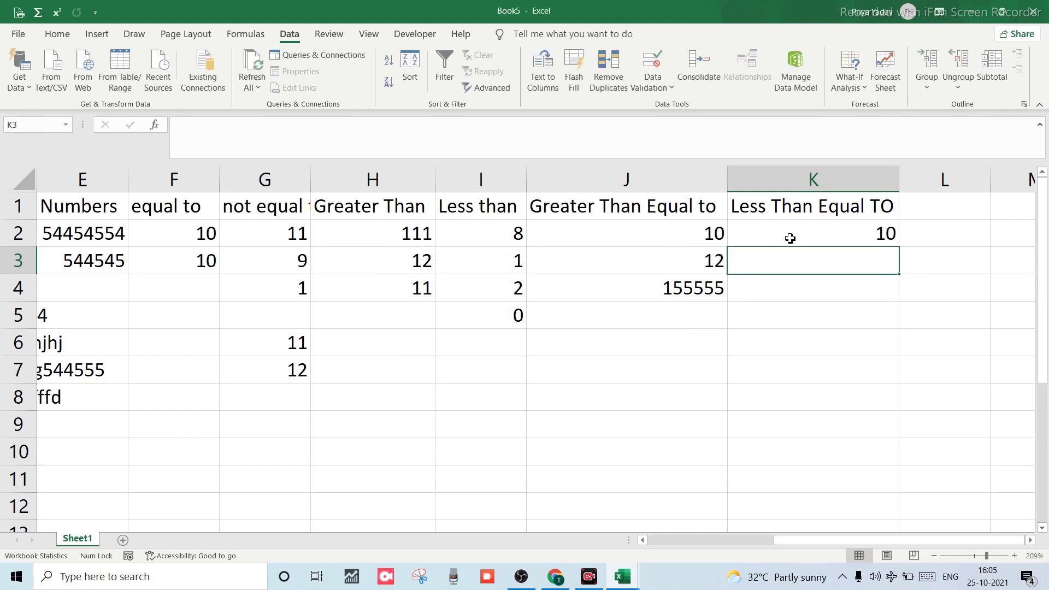
# Enter 10, 9, 1 and 0 down K3:K6.
pyautogui.write('10')
pyautogui.press('Return')
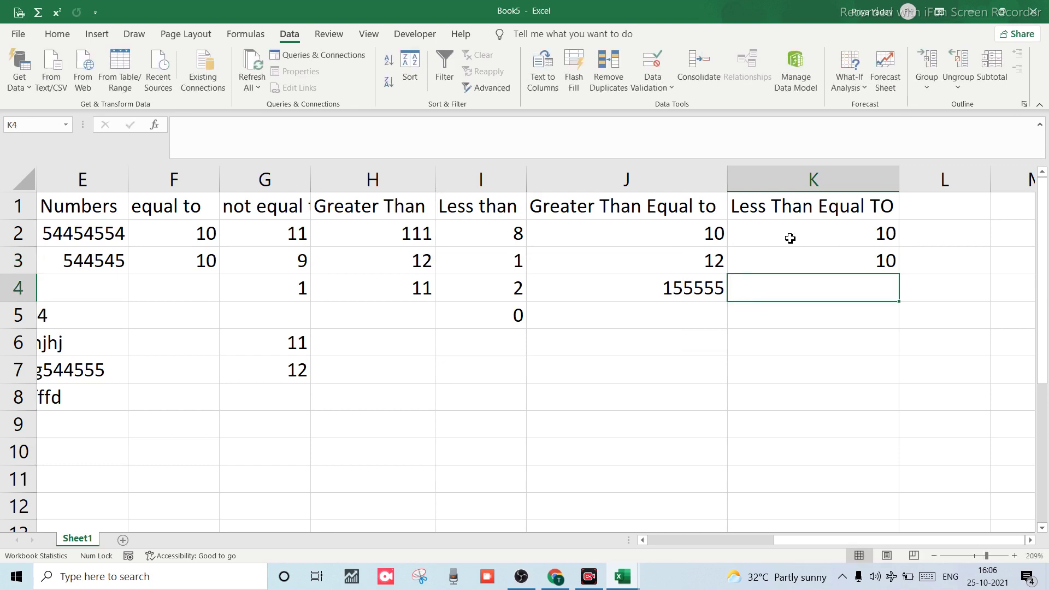
pyautogui.write('9')
pyautogui.press('Return')
pyautogui.write('1')
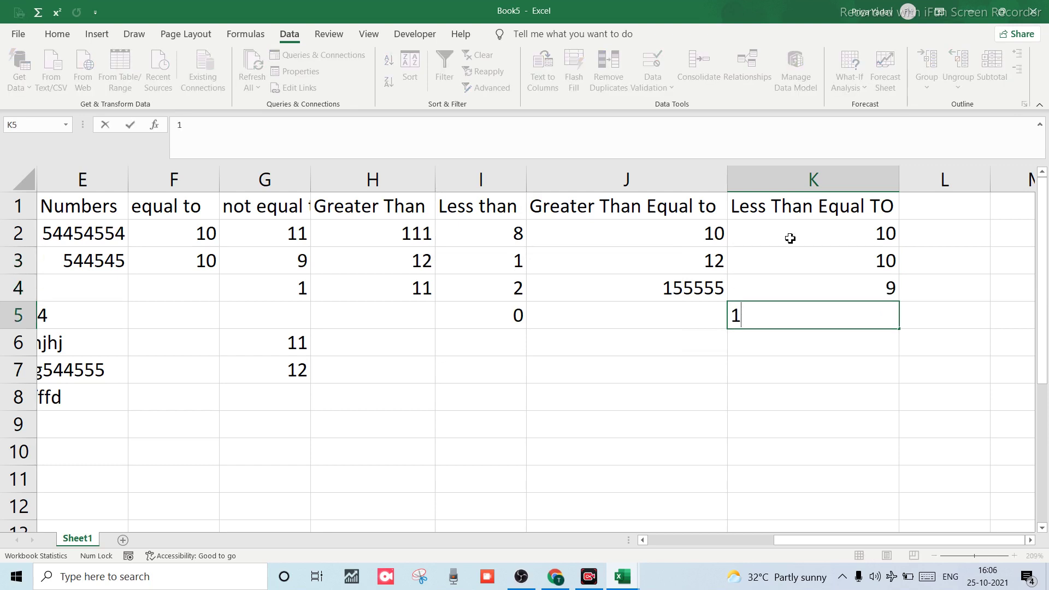
pyautogui.press('Return')
pyautogui.write('0')
pyautogui.press('Return')
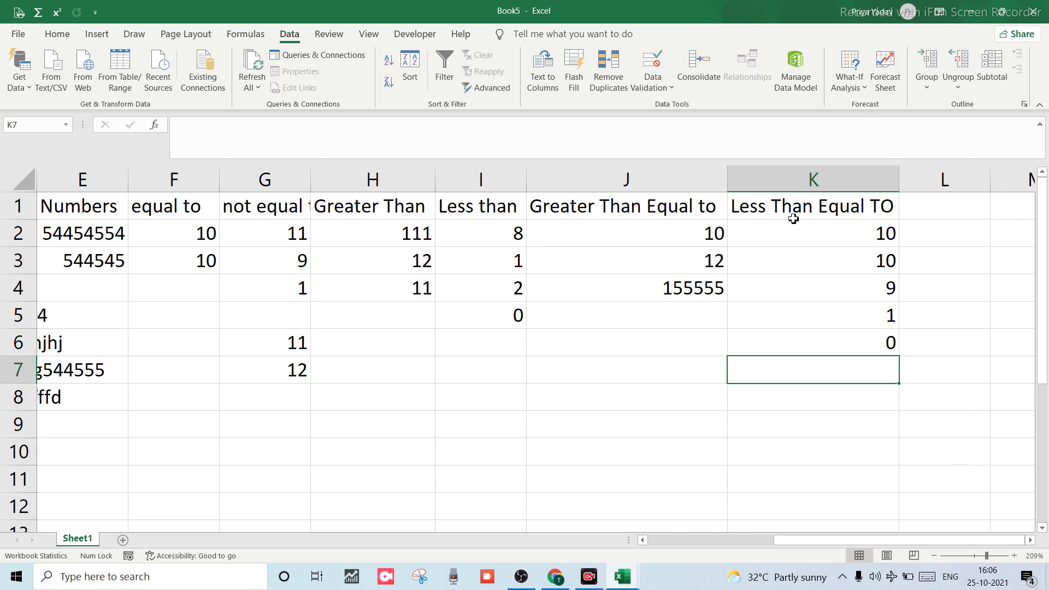
pyautogui.scroll(1, 749, 259)
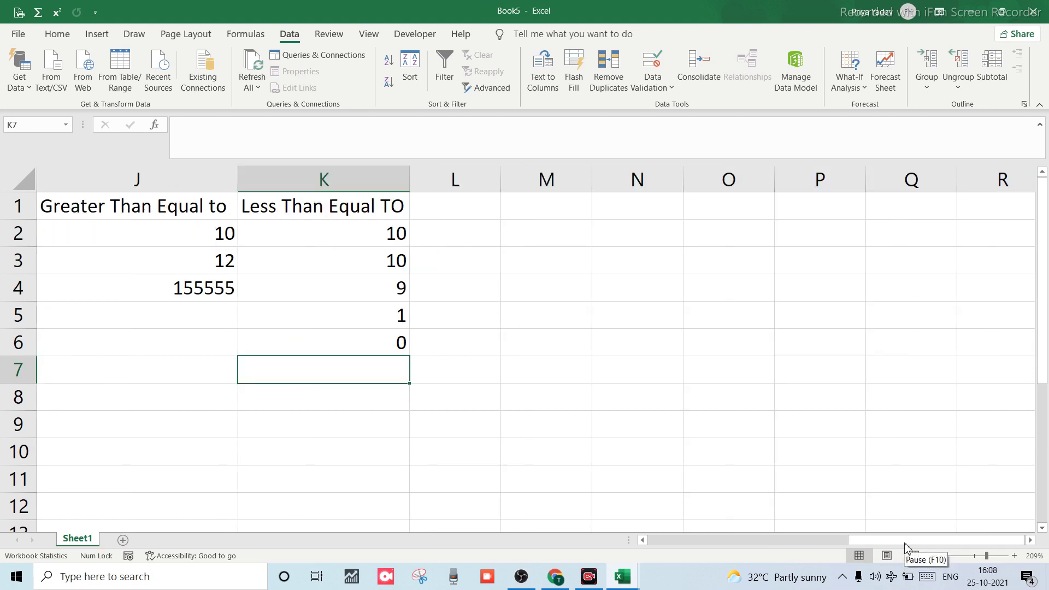
# Enter the heading 'age' in cell L1.
pyautogui.click(473, 222)
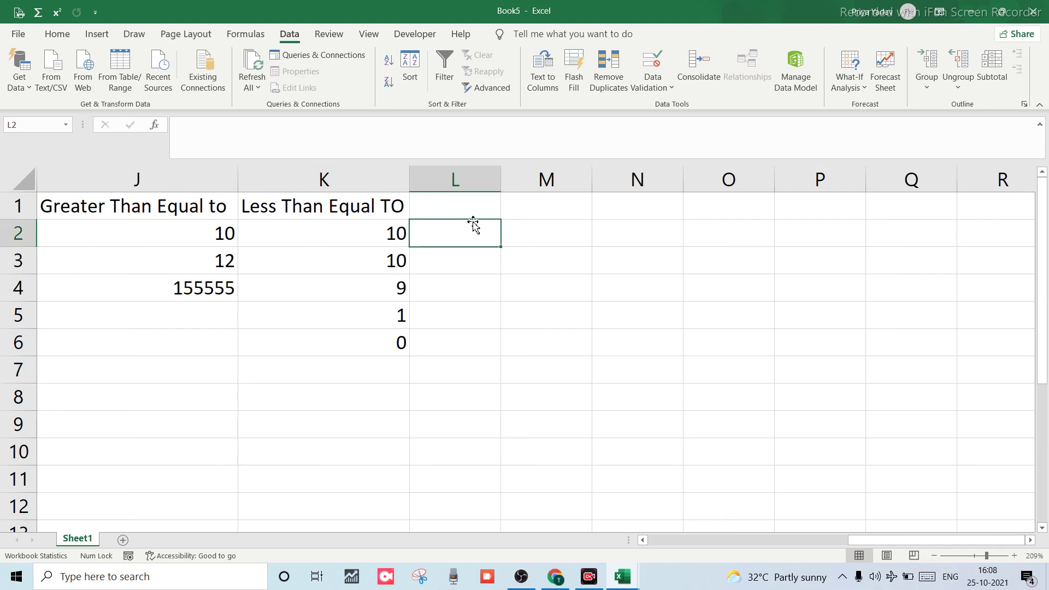
pyautogui.click(468, 208)
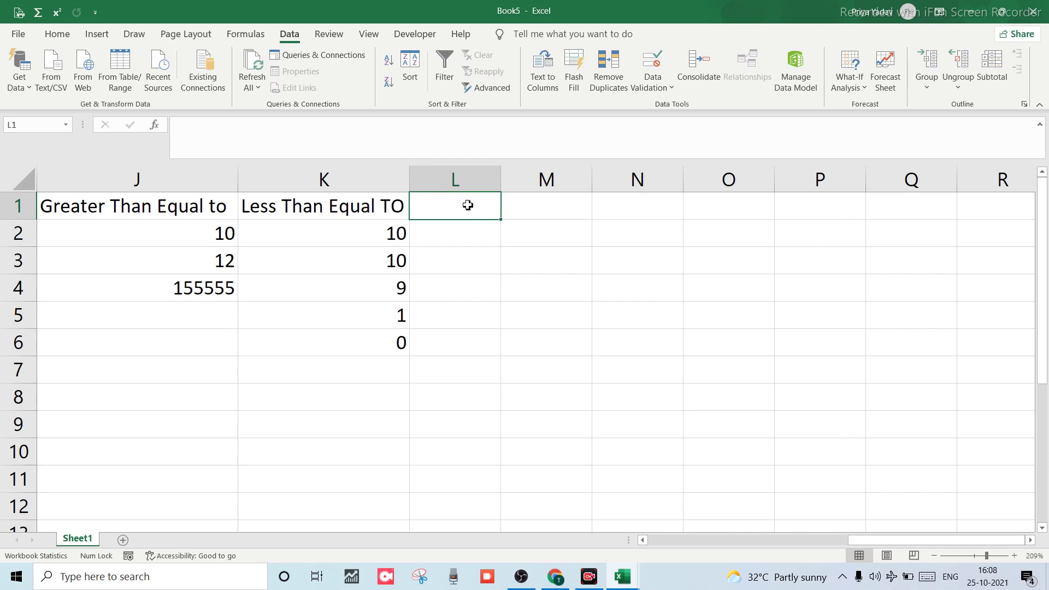
pyautogui.write('a')
pyautogui.press('BackSpace')
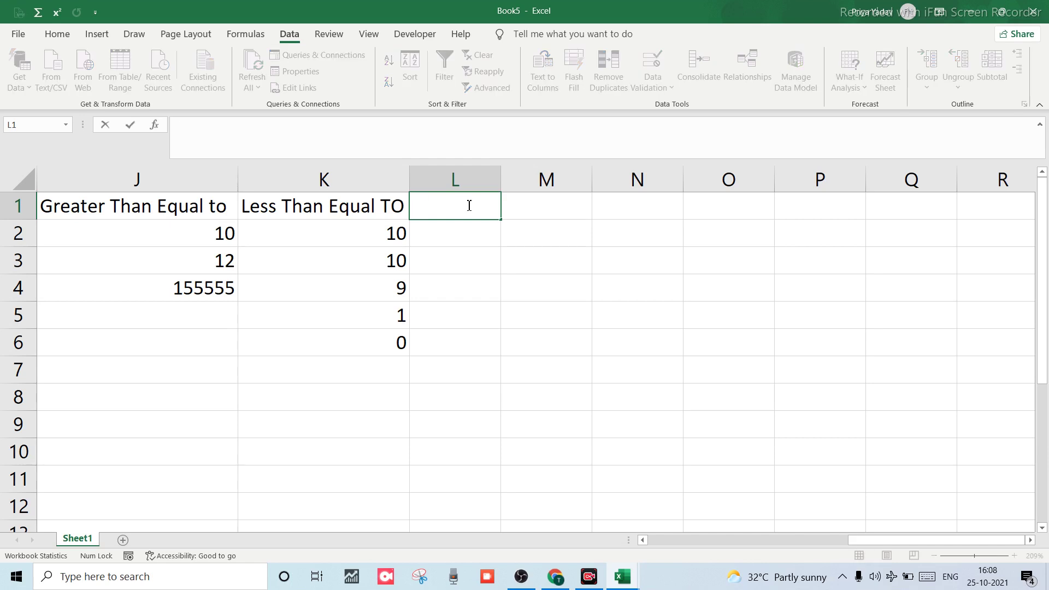
pyautogui.write('age')
pyautogui.click(460, 248)
# Select the whole of column L.
pyautogui.click(461, 233)
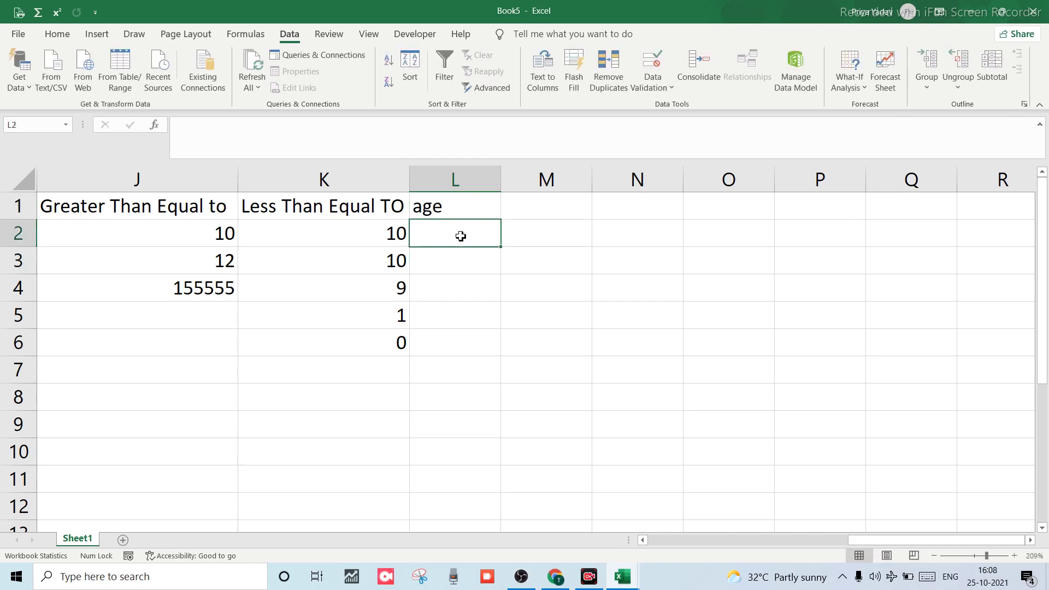
pyautogui.click(458, 186)
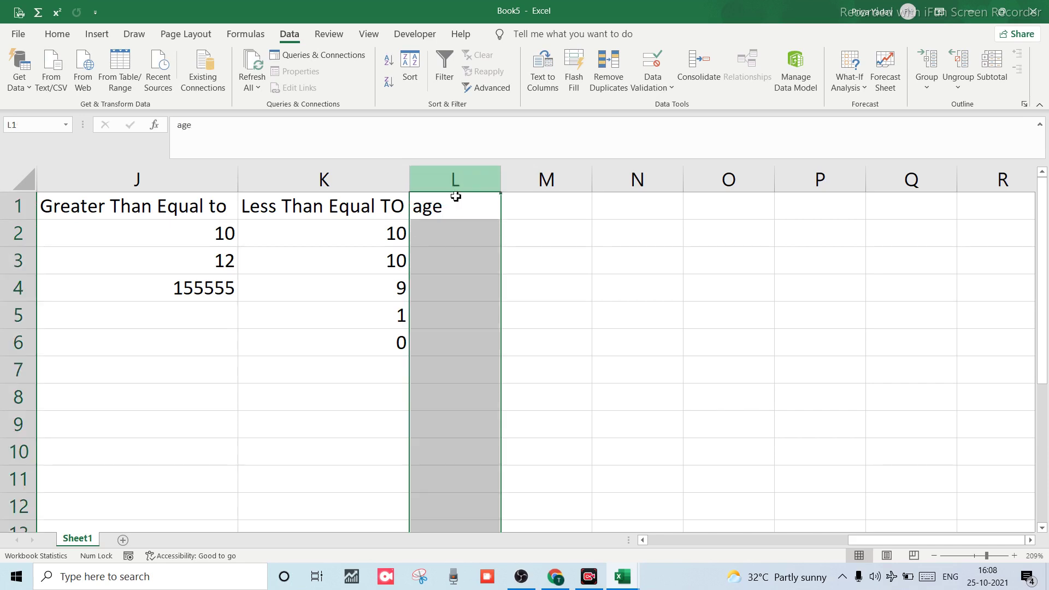
pyautogui.click(445, 205)
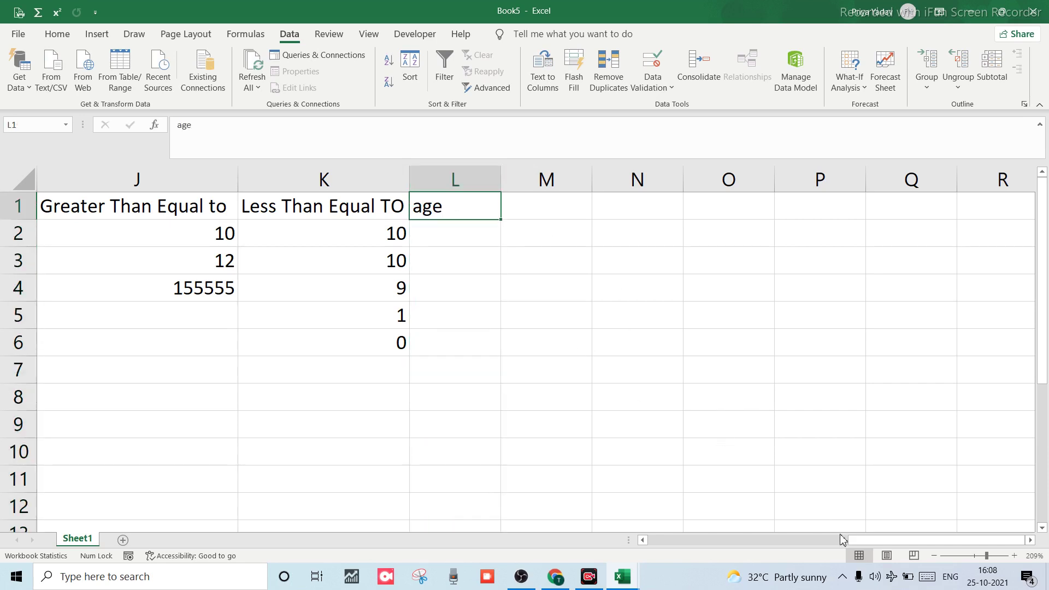
pyautogui.click(455, 185)
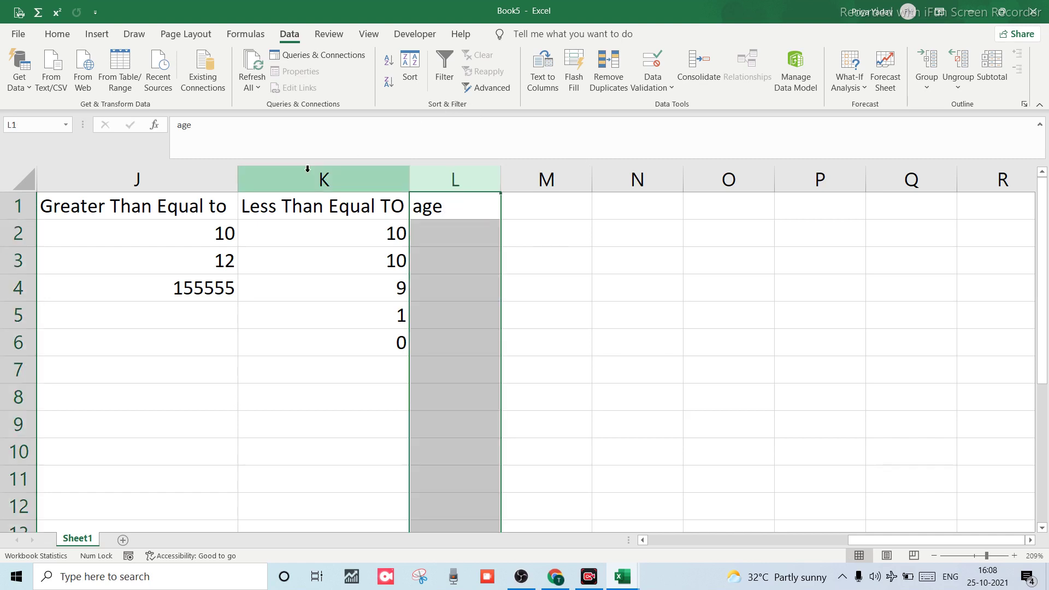
# Add a validation input message to column L titled 'correct age' reading '19-60'.
pyautogui.click(653, 85)
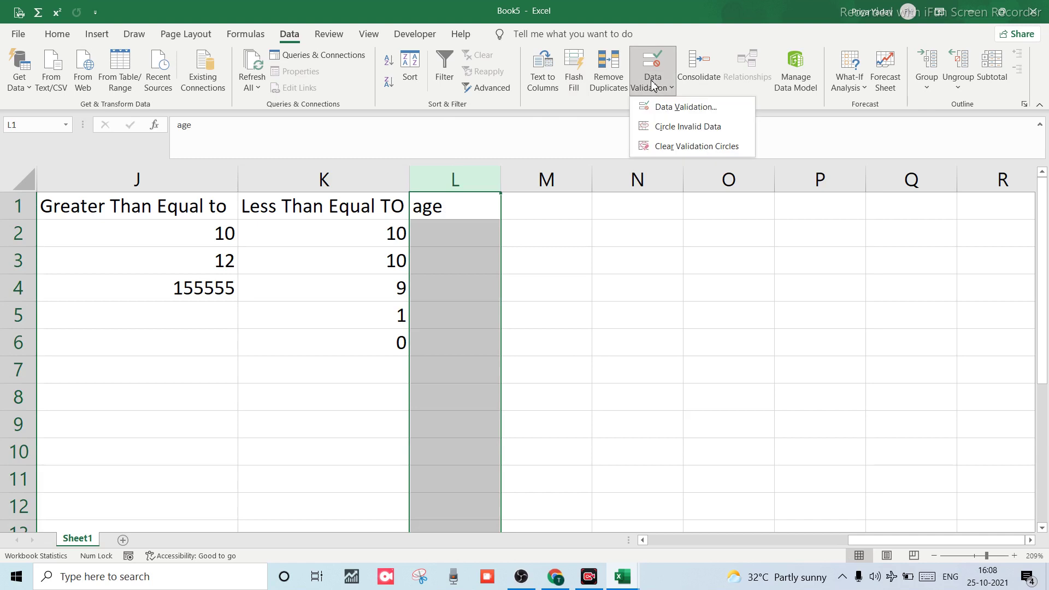
pyautogui.click(678, 108)
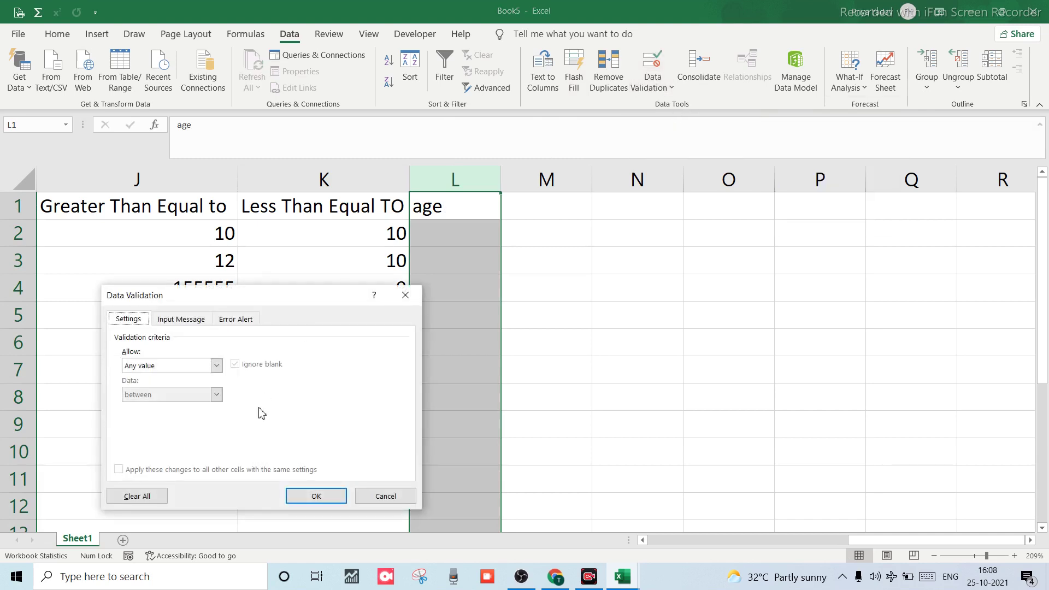
pyautogui.click(197, 320)
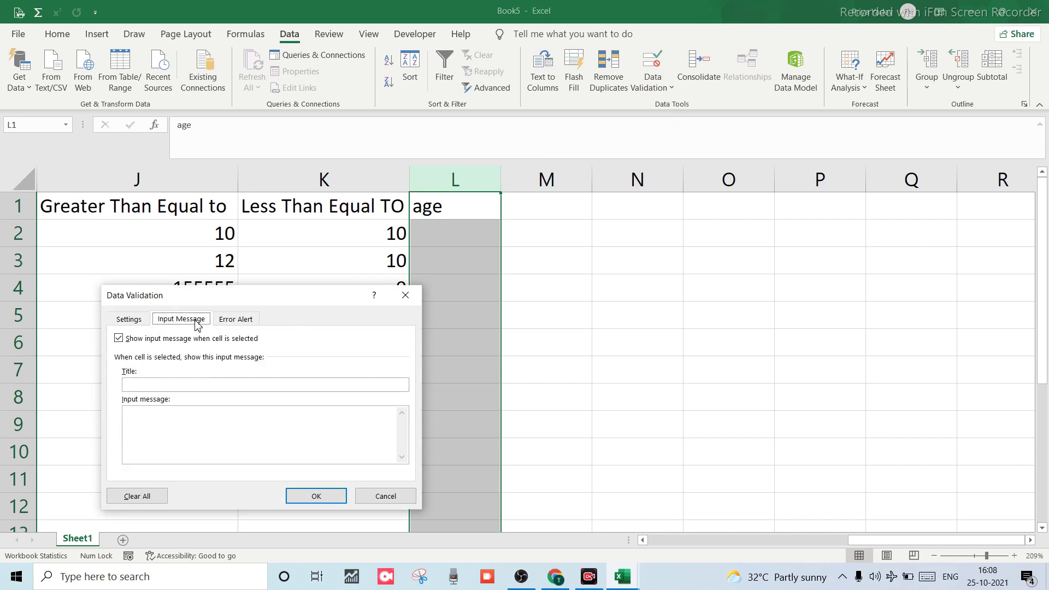
pyautogui.click(168, 387)
pyautogui.write('correct age')
pyautogui.click(158, 434)
pyautogui.click(317, 496)
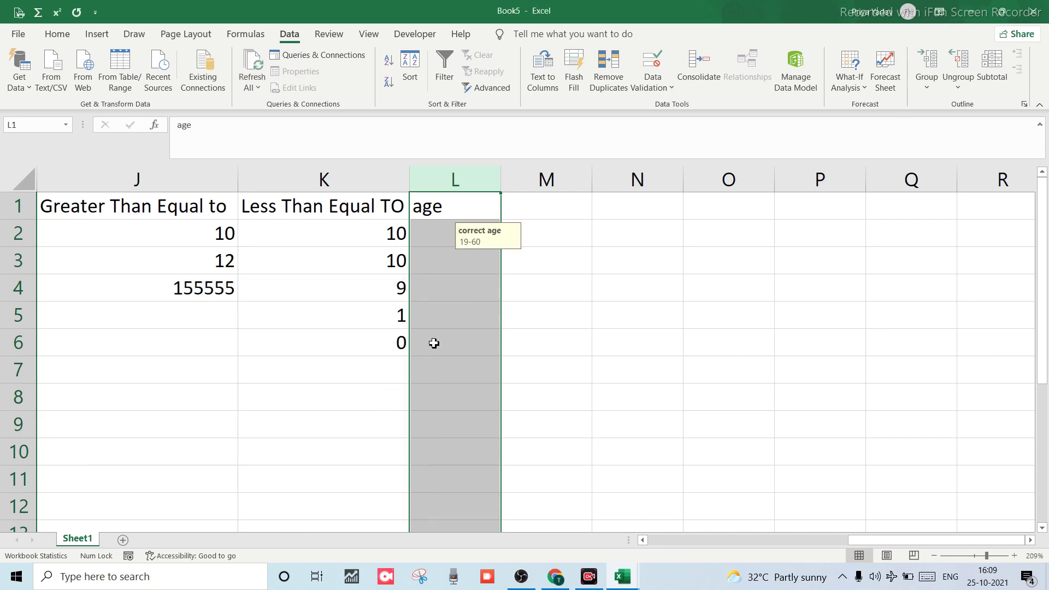
# Check the input message pops up, entering 88 and 4 as trial ages in column L.
pyautogui.click(436, 327)
pyautogui.click(449, 272)
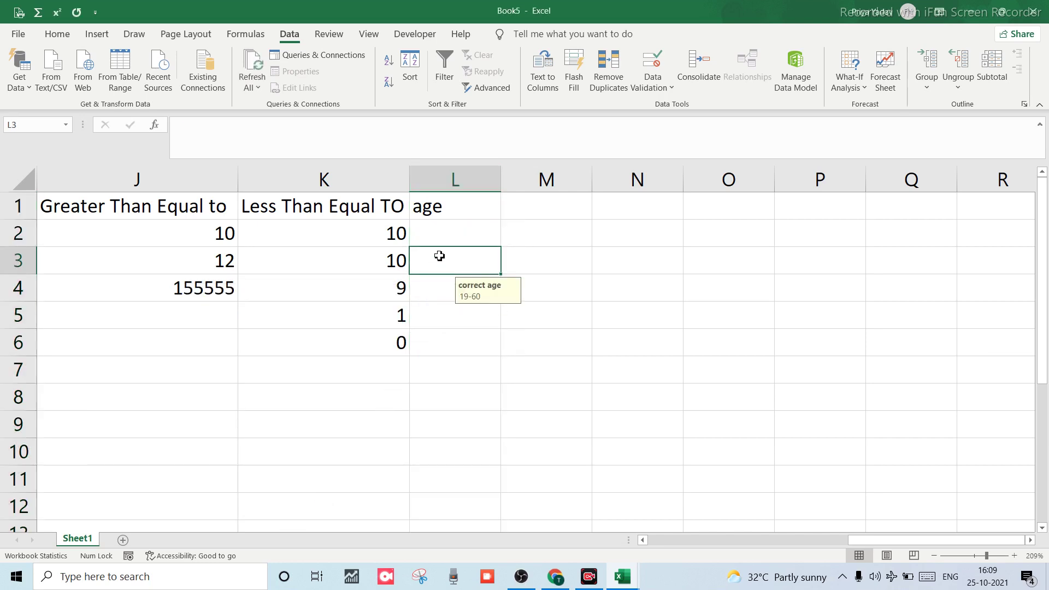
pyautogui.write('88')
pyautogui.press('Return')
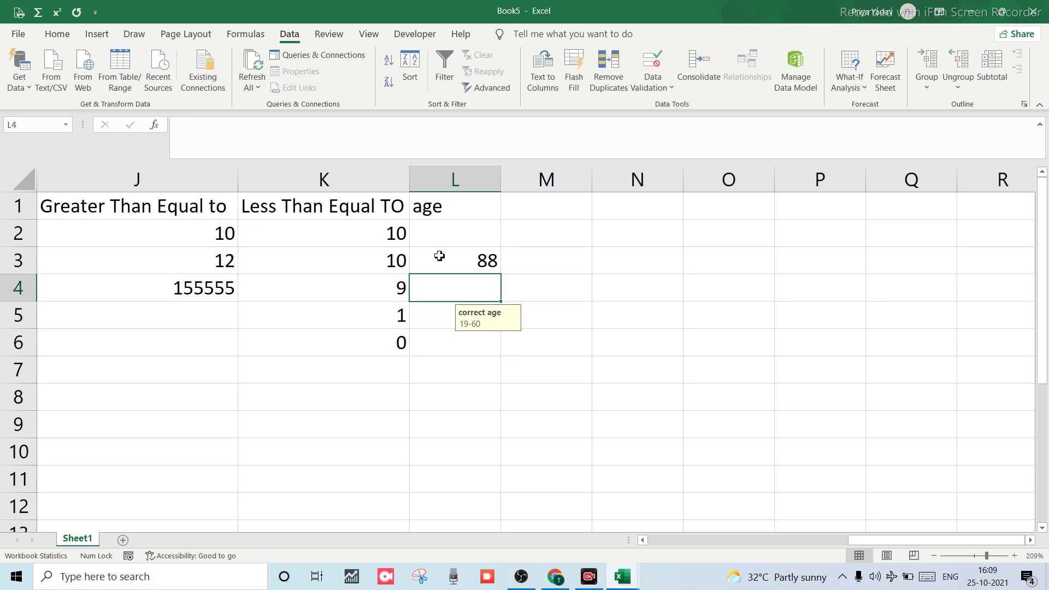
pyautogui.write('4')
pyautogui.press('Up')
pyautogui.press('Up')
pyautogui.press('Up')
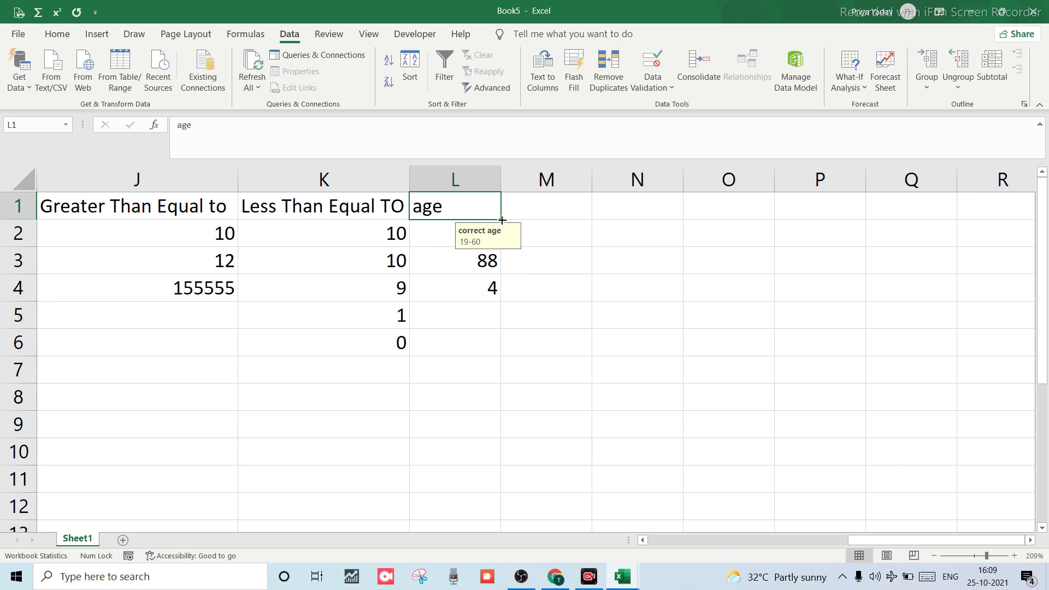
# Fill the age header down column L, then enter 45, 88 and 888 in L6:L8.
pyautogui.moveTo(496, 216); pyautogui.dragTo(504, 510)
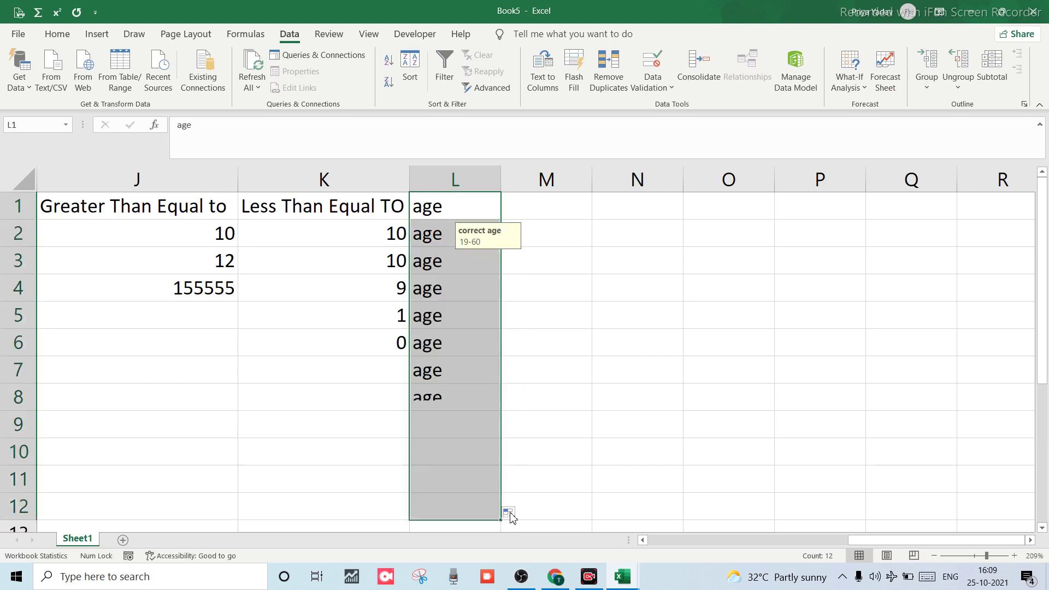
pyautogui.click(440, 355)
pyautogui.write('45')
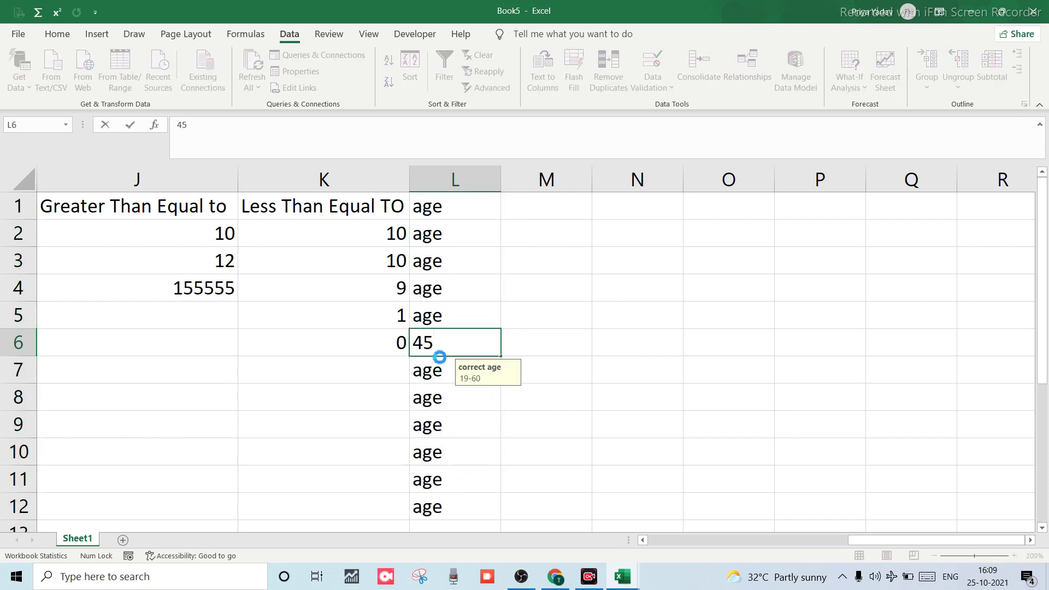
pyautogui.press('Return')
pyautogui.write('88')
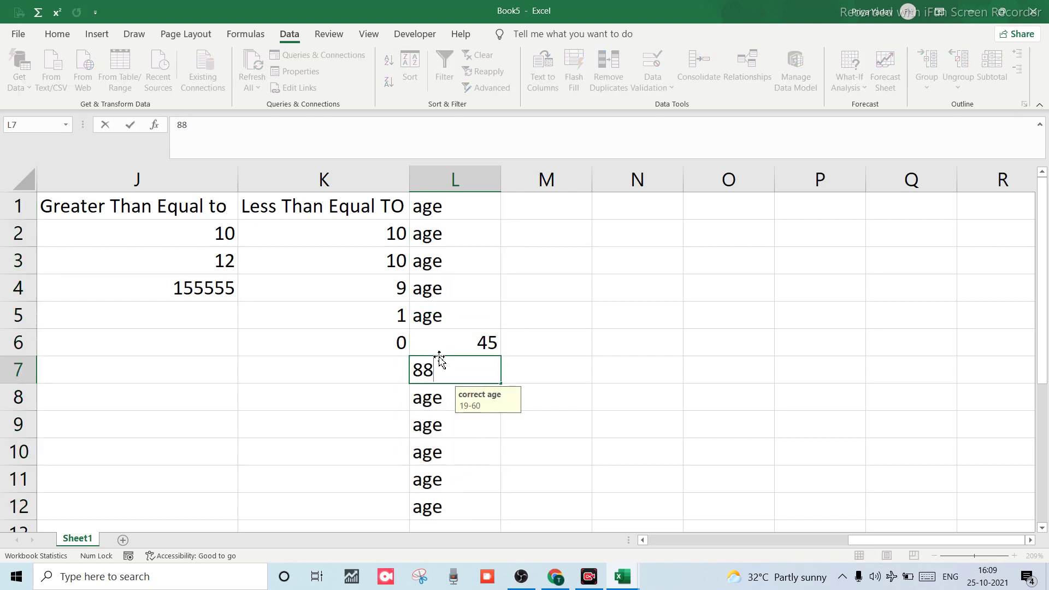
pyautogui.press('Return')
pyautogui.write('888')
pyautogui.press('Return')
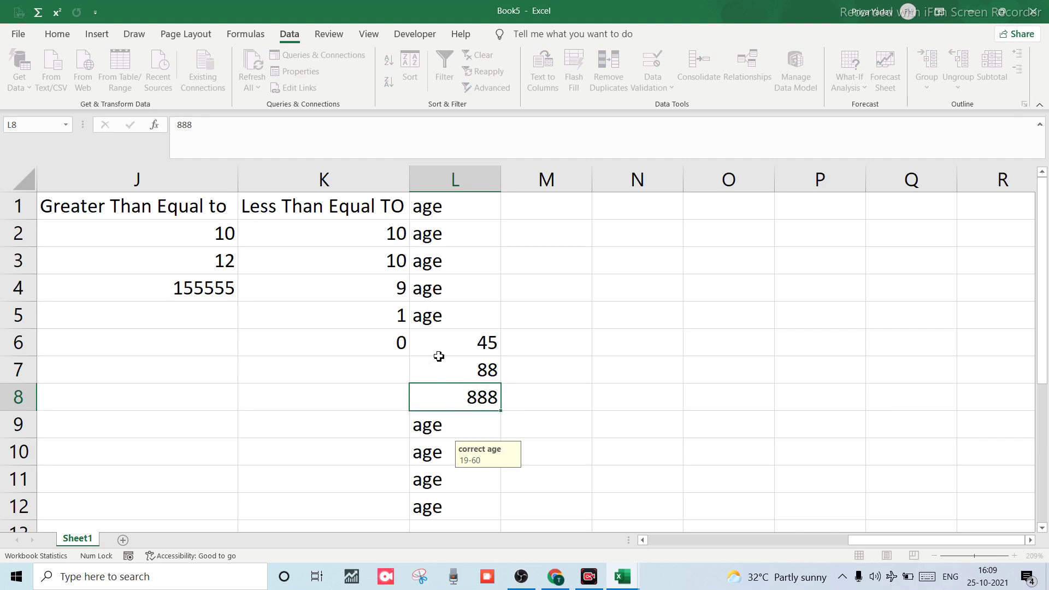
# Clear the 88 from L7 and change L8 to 19.
pyautogui.click(451, 369)
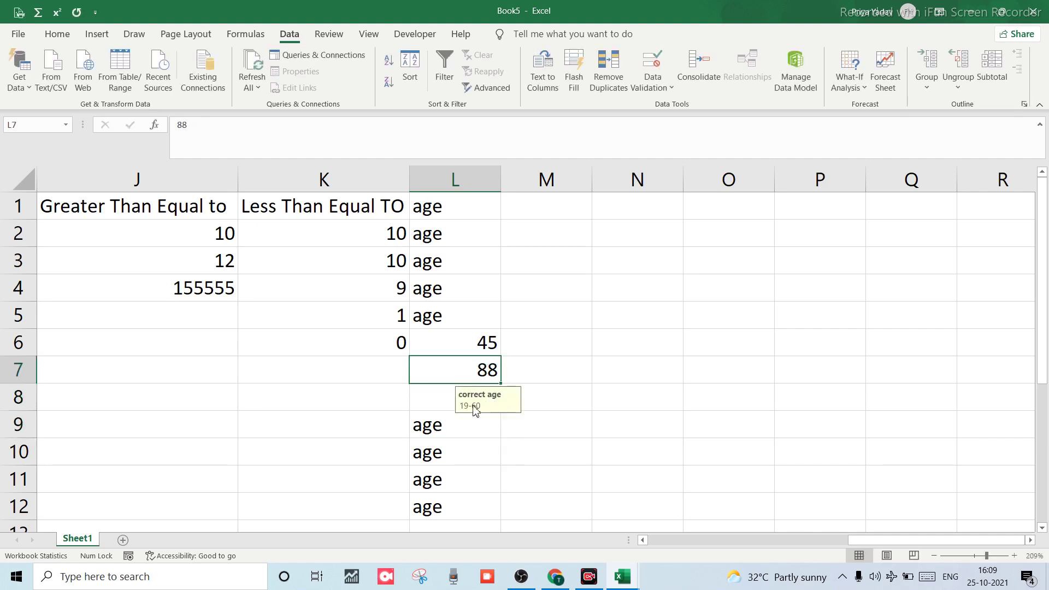
pyautogui.click(466, 352)
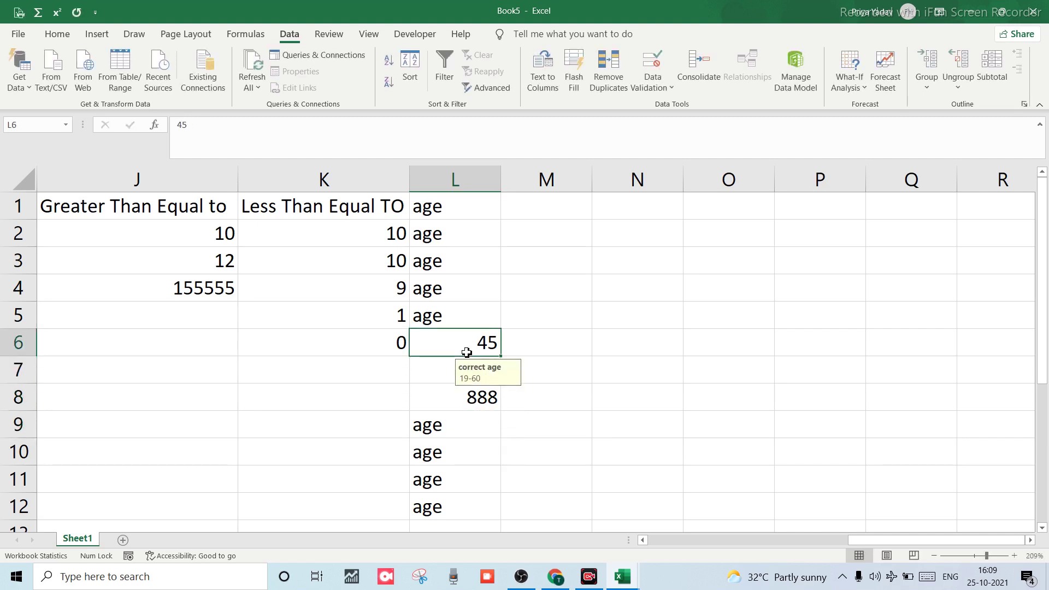
pyautogui.press('Down')
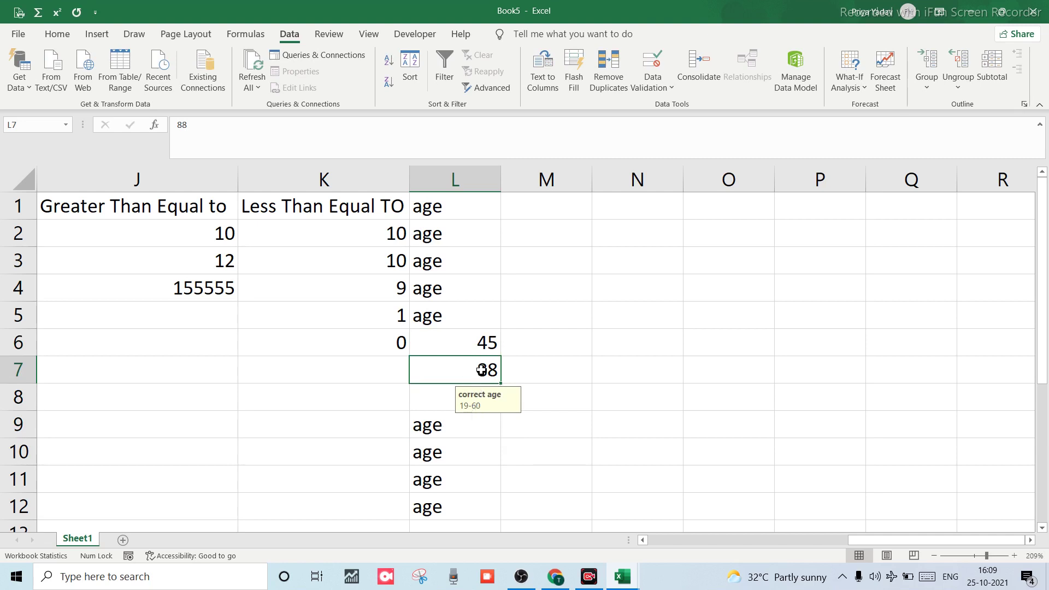
pyautogui.press('BackSpace')
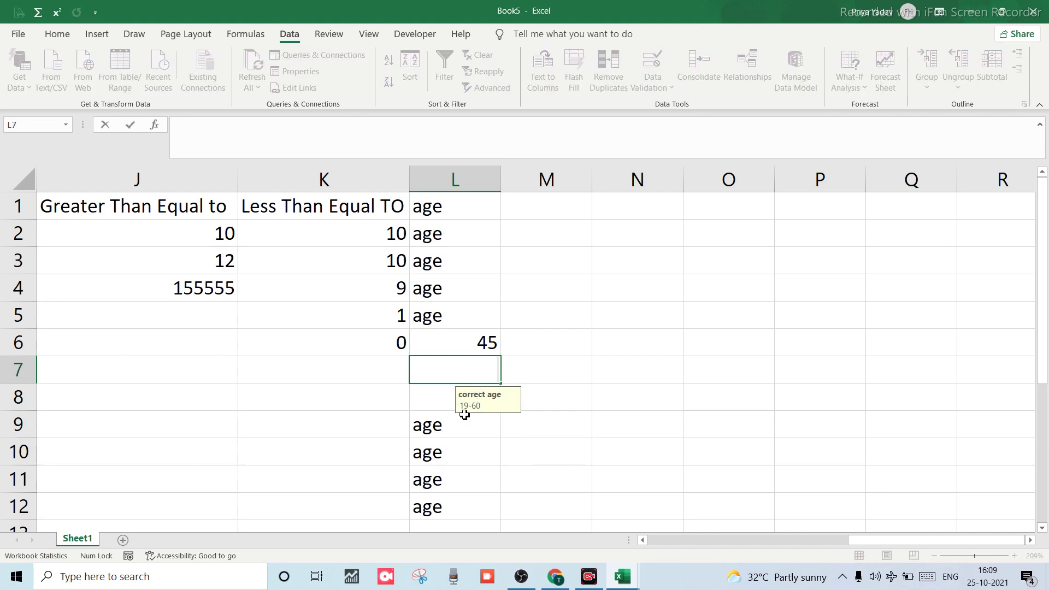
pyautogui.click(466, 412)
pyautogui.click(469, 394)
pyautogui.press('BackSpace')
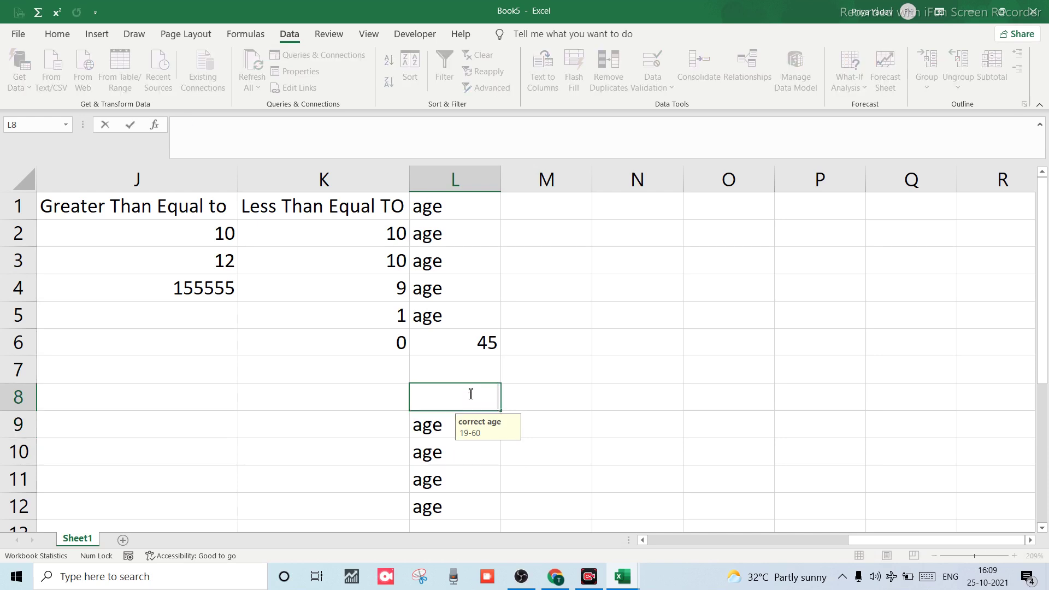
pyautogui.write('1')
pyautogui.write('8')
pyautogui.press('BackSpace')
pyautogui.press('BackSpace')
pyautogui.write('19')
pyautogui.click(449, 441)
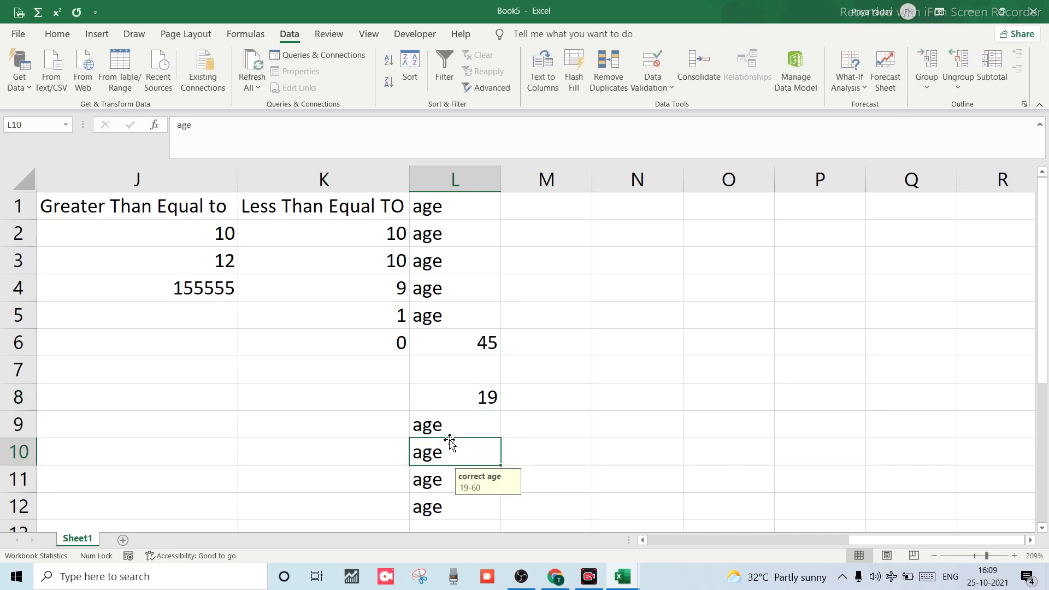
# Enter 45 in L9, L10 and L11, and 21 in L12.
pyautogui.click(449, 426)
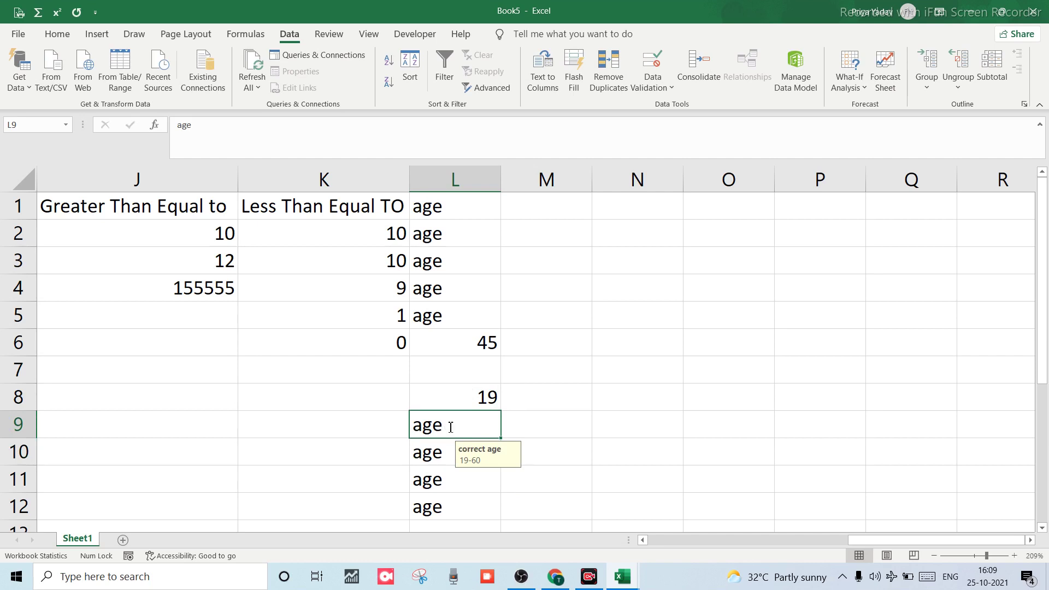
pyautogui.write('45')
pyautogui.press('Return')
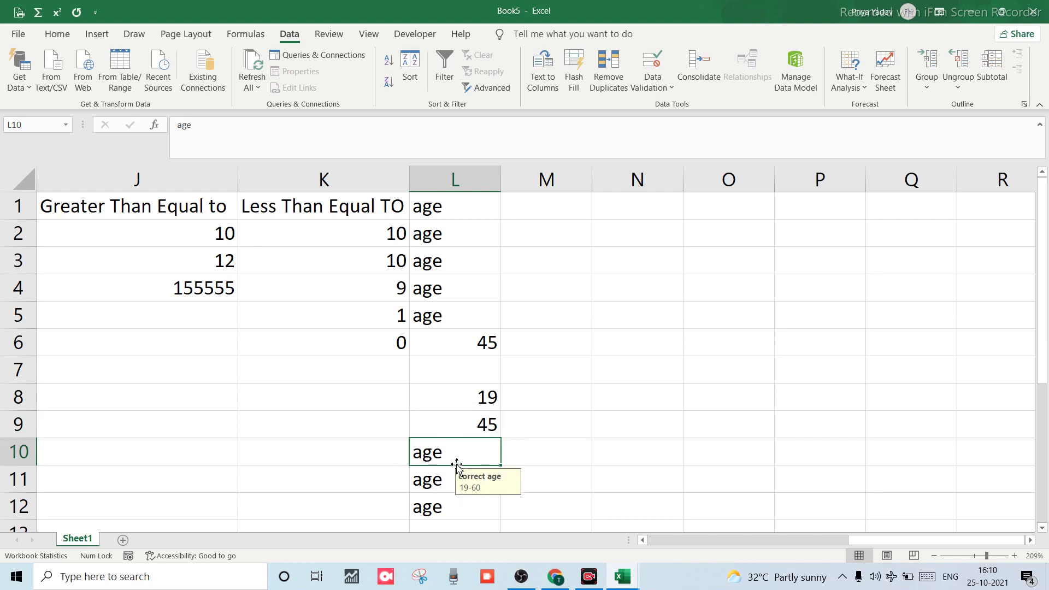
pyautogui.write('45')
pyautogui.press('Return')
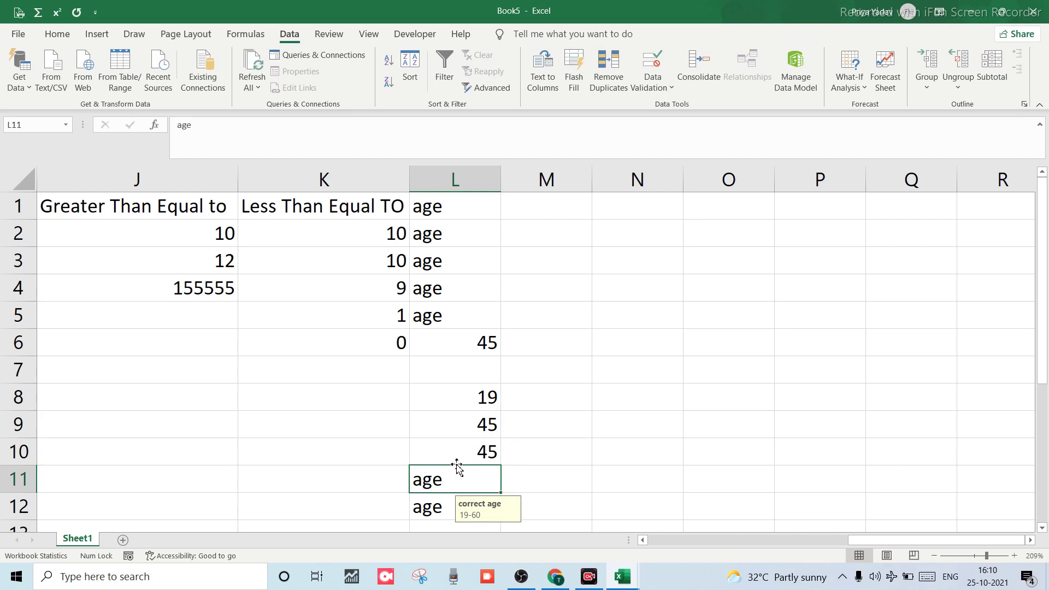
pyautogui.write('45')
pyautogui.press('Return')
pyautogui.write('2')
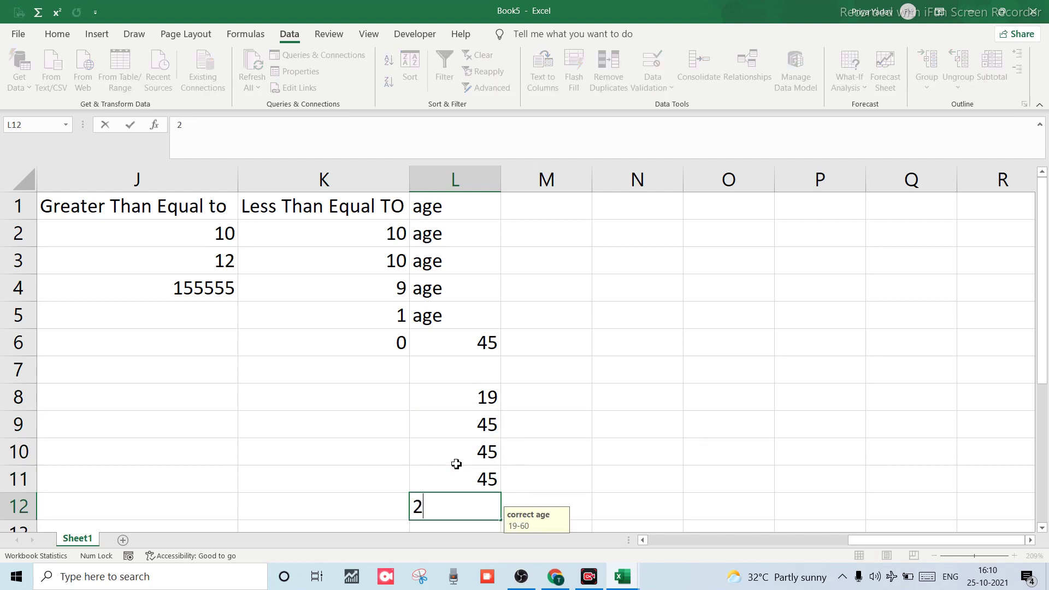
pyautogui.write('1')
pyautogui.press('Return')
# Set L5 to 12, L4 to 45 and L3 to 12.
pyautogui.press('Up')
pyautogui.press('Up')
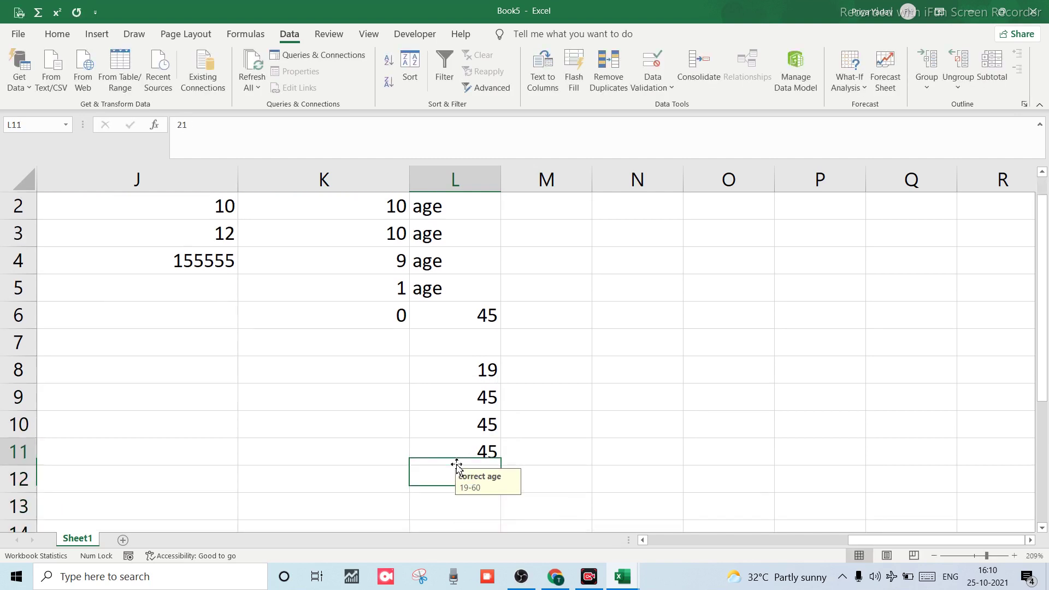
pyautogui.press('Up')
pyautogui.press('Up')
pyautogui.press('Up')
pyautogui.press('Up')
pyautogui.press('Up')
pyautogui.press('Up')
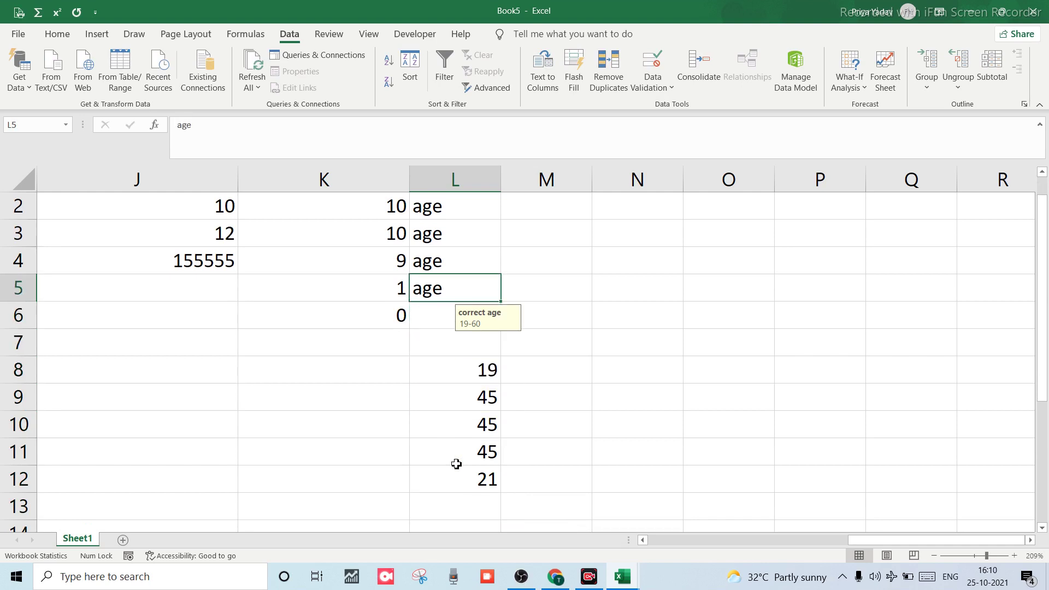
pyautogui.write('12')
pyautogui.press('Up')
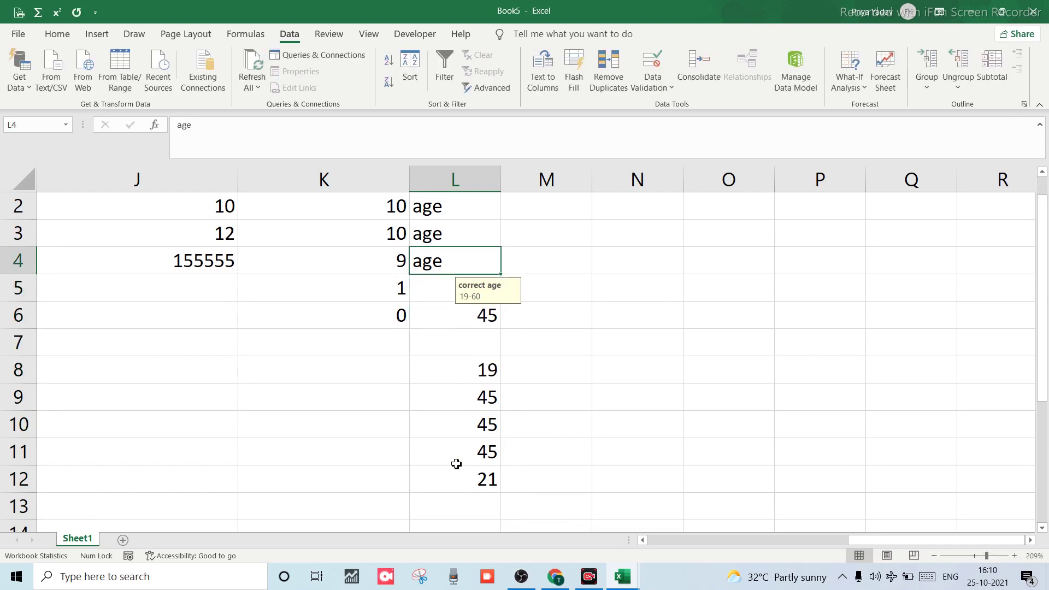
pyautogui.press('Up')
pyautogui.press('Down')
pyautogui.write('45')
pyautogui.press('Return')
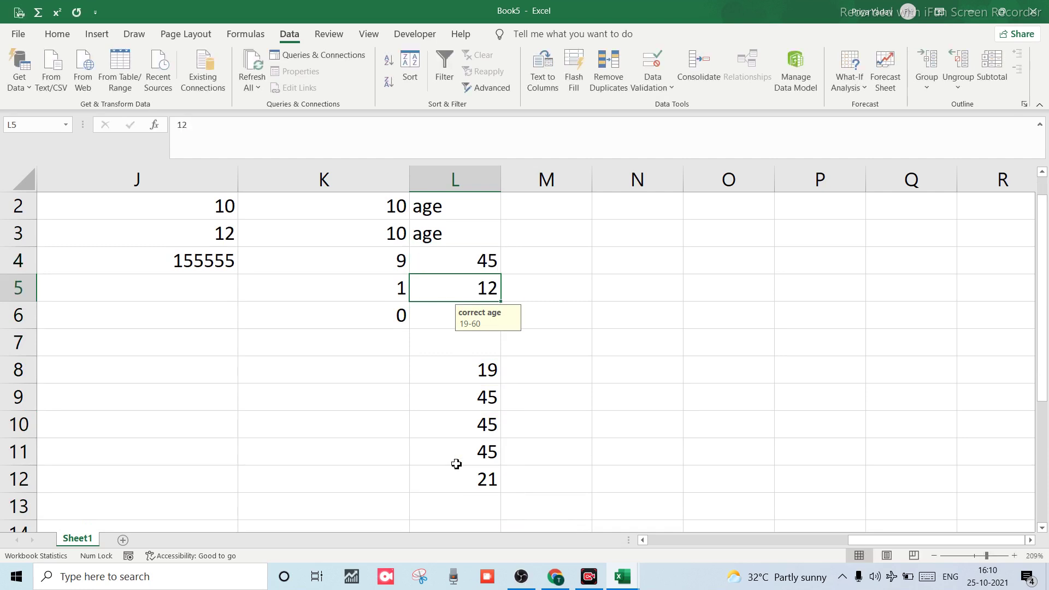
pyautogui.press('Up')
pyautogui.press('Up')
pyautogui.write('12')
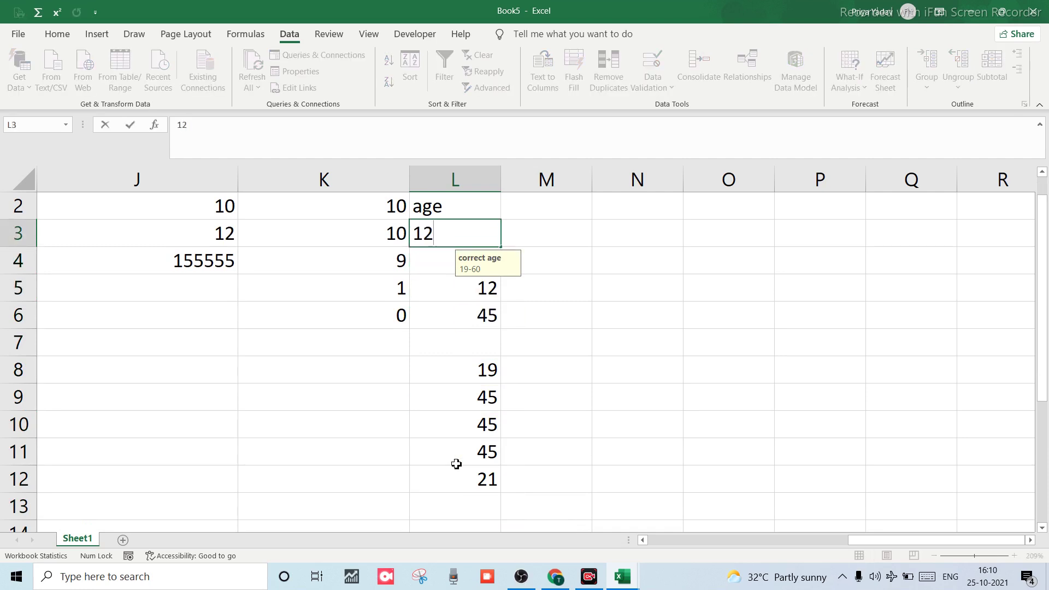
pyautogui.press('Up')
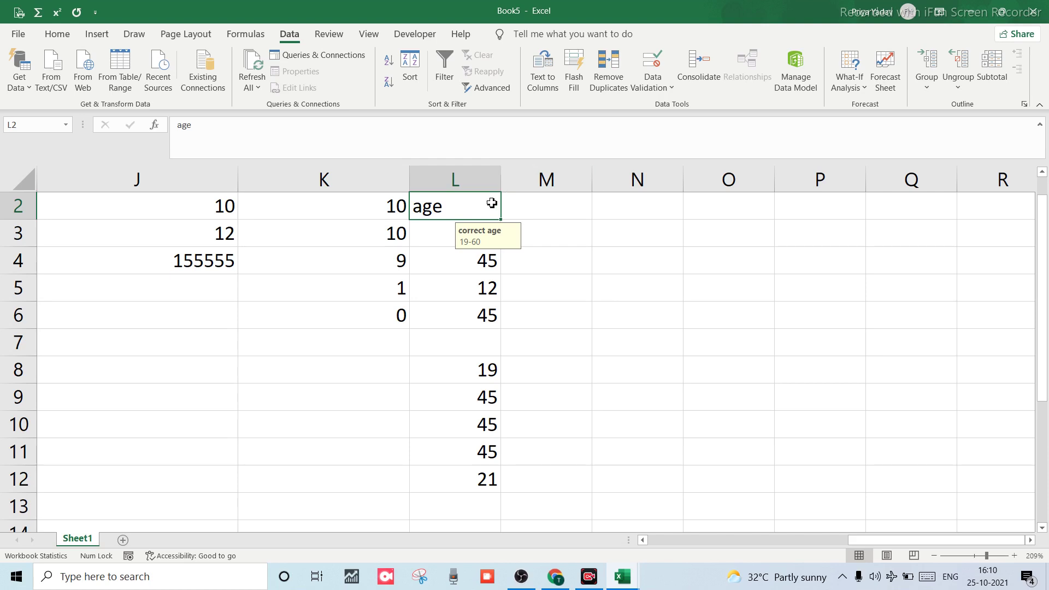
# Replace the copied 'age' in L2 with 12, then select the whole age column.
pyautogui.scroll(1, 473, 210)
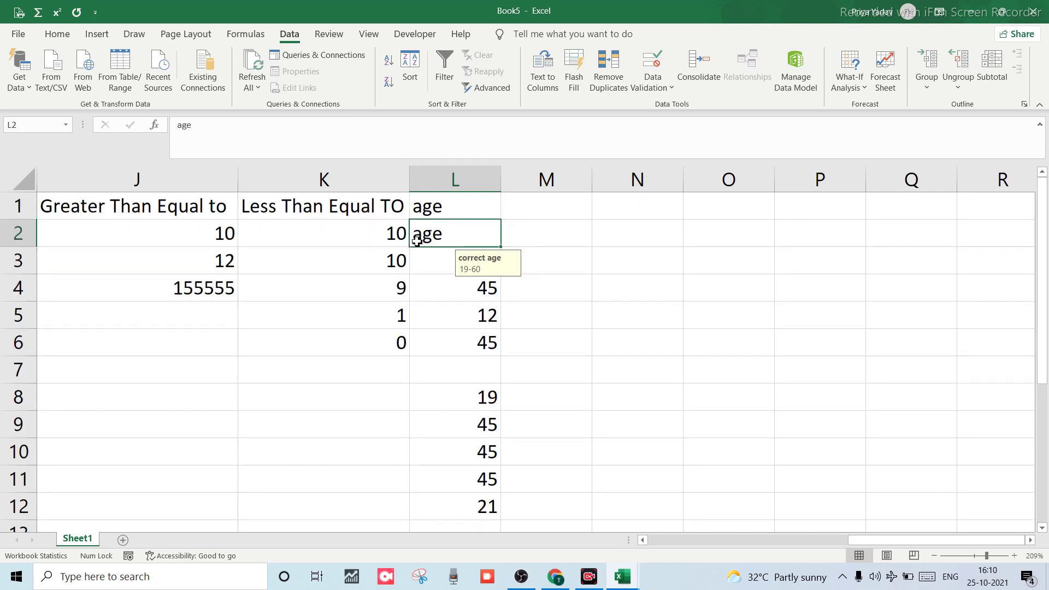
pyautogui.doubleClick(418, 240)
pyautogui.press('BackSpace')
pyautogui.press('BackSpace')
pyautogui.press('BackSpace')
pyautogui.write('12')
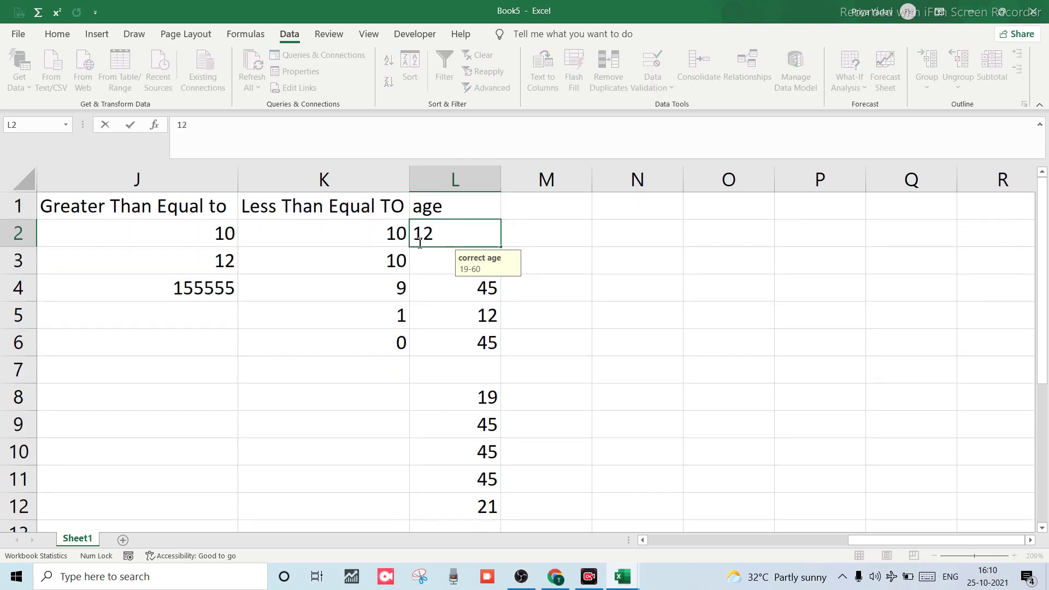
pyautogui.press('Return')
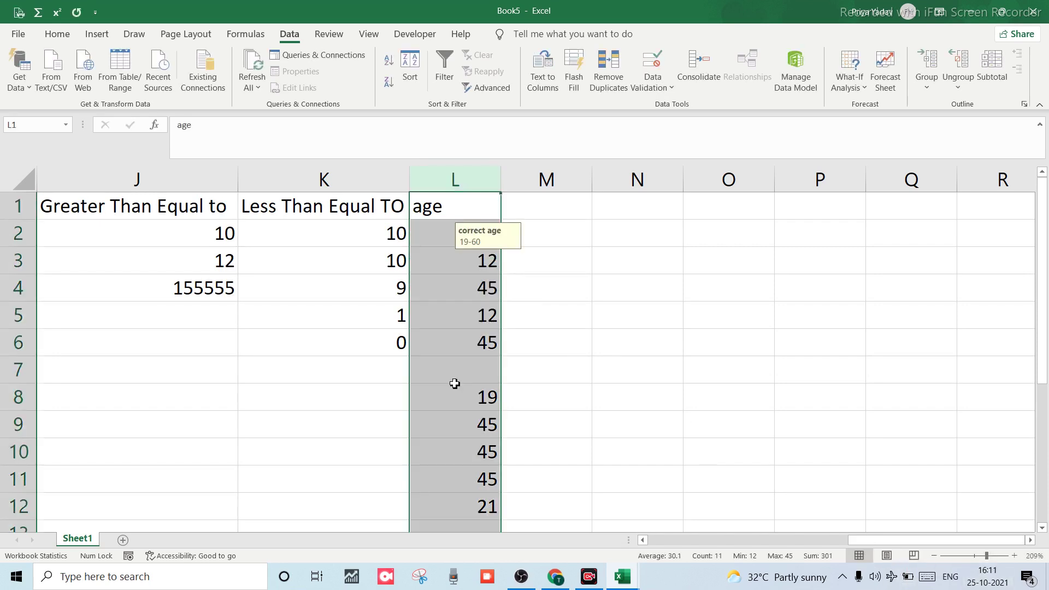
pyautogui.click(454, 382)
pyautogui.click(441, 297)
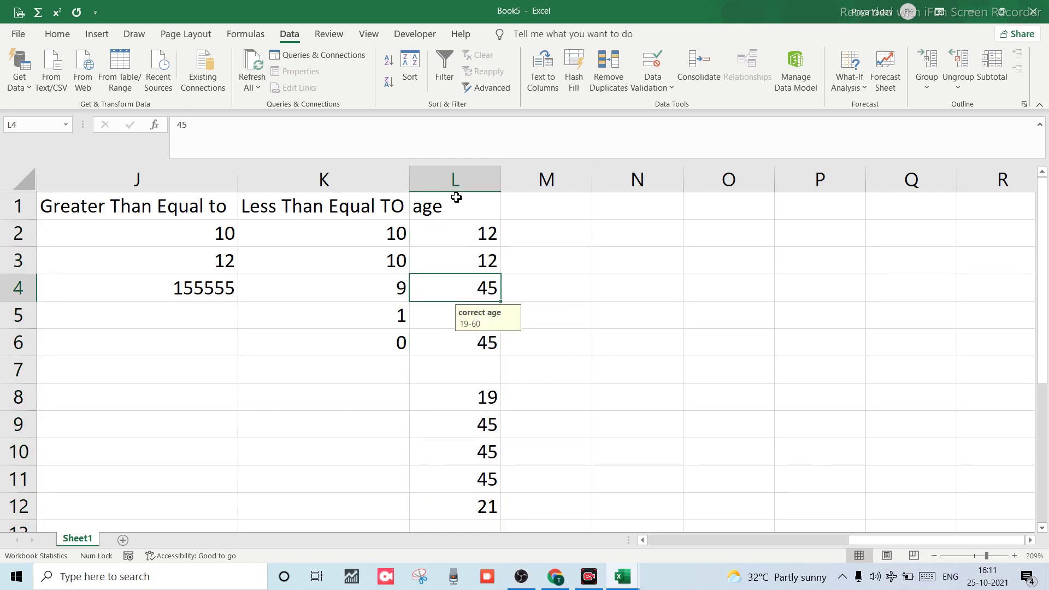
pyautogui.click(456, 180)
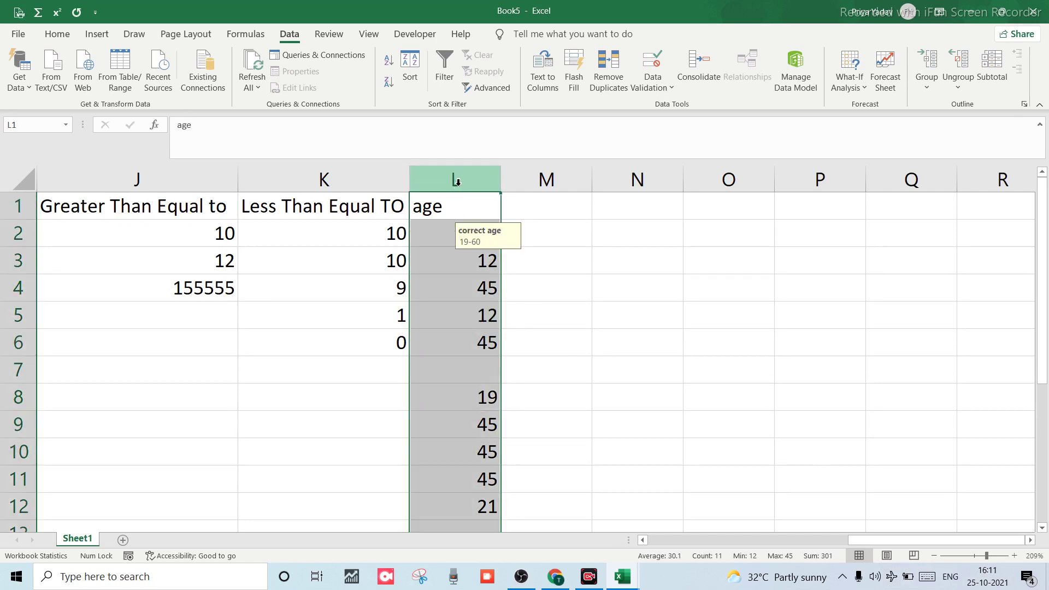
# Set column L's error alert to Warning style, titled 'wrong' with message 'you are doing wrong'.
pyautogui.click(652, 87)
pyautogui.click(661, 107)
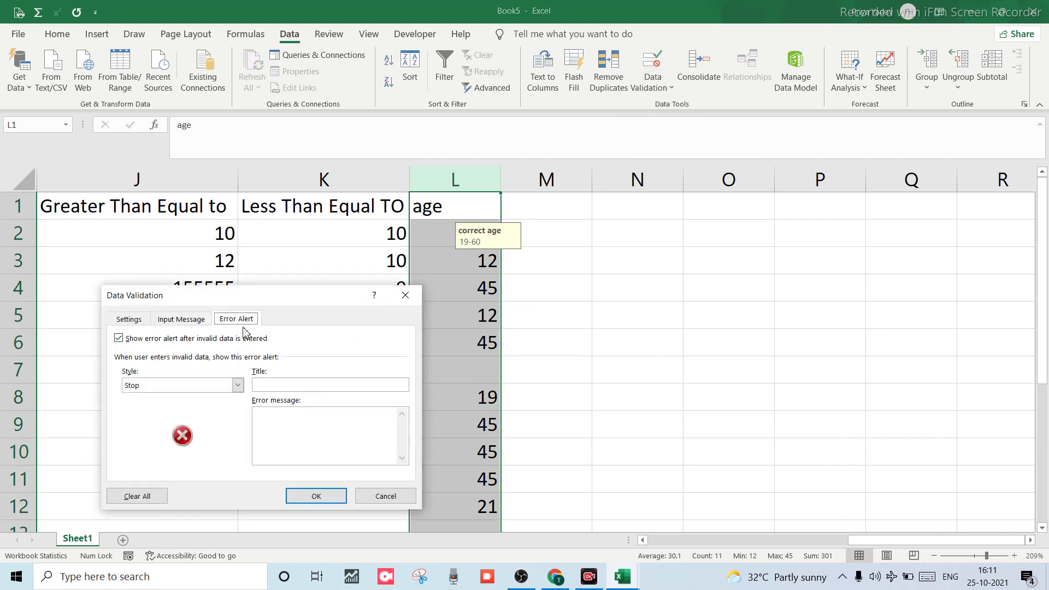
pyautogui.click(237, 385)
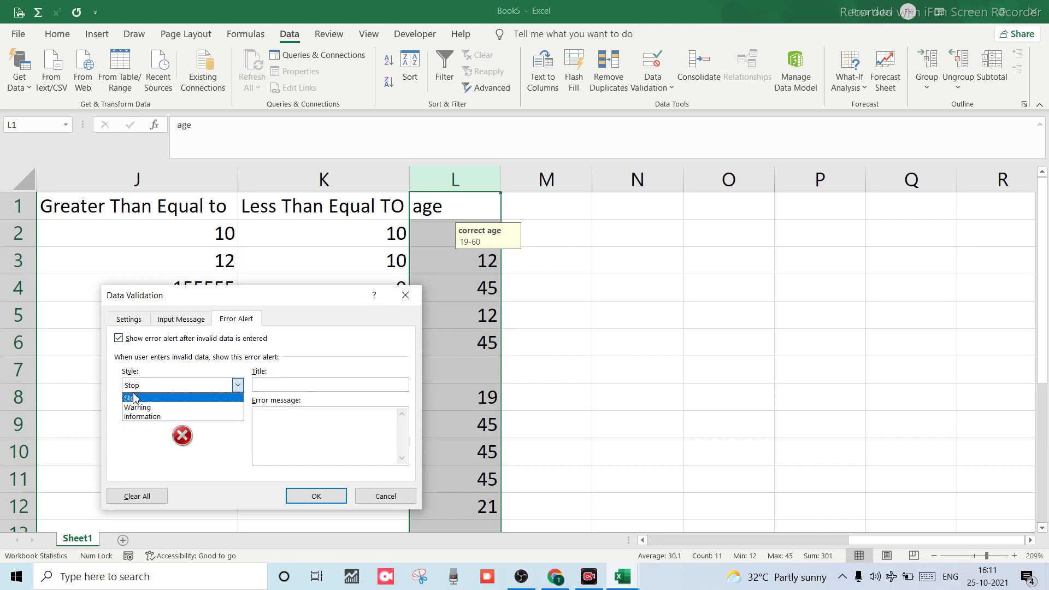
pyautogui.click(148, 407)
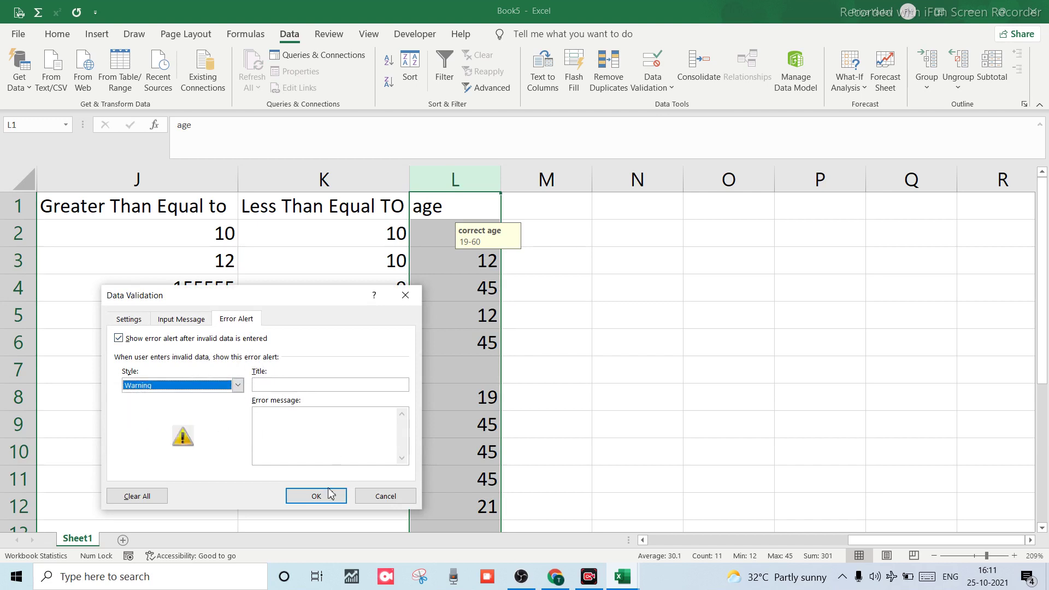
pyautogui.click(266, 383)
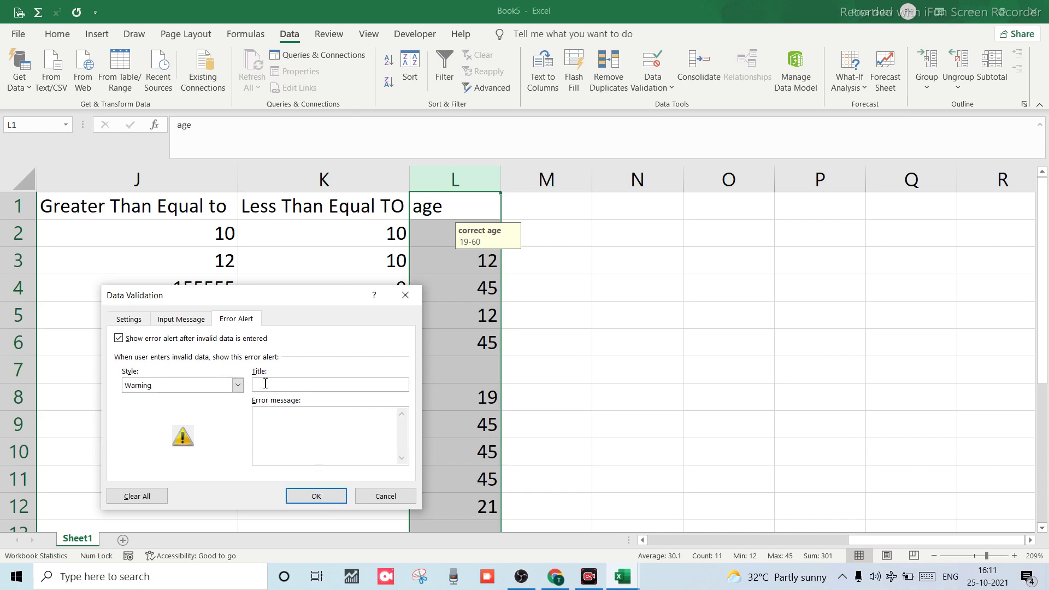
pyautogui.write('wro')
pyautogui.write('doing')
pyautogui.write(' wrong')
pyautogui.click(316, 496)
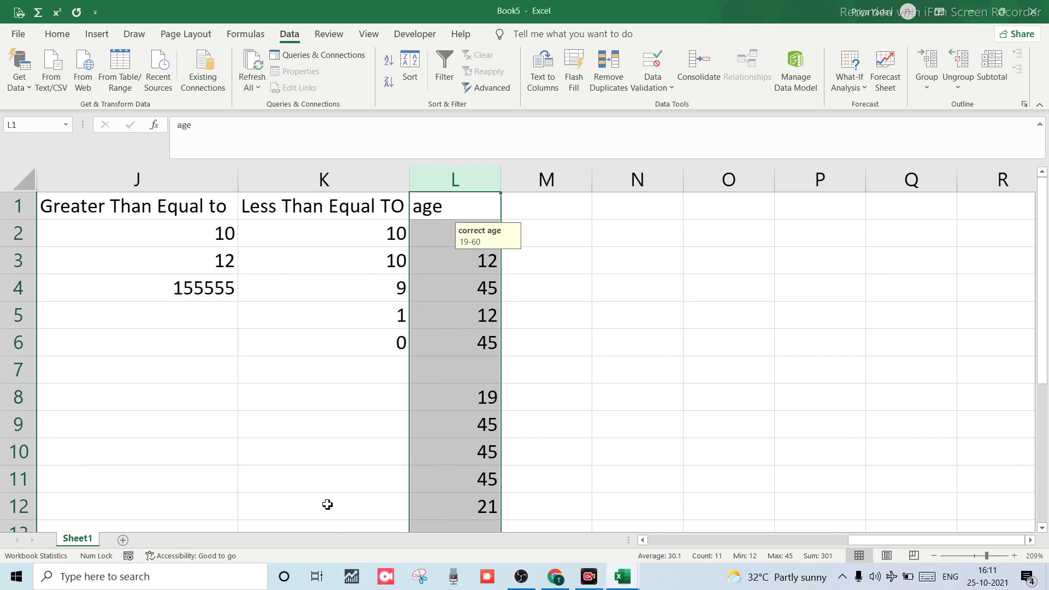
# Overwrite the test ages with 54 in L3, 65 in L4 and 45 in L5.
pyautogui.click(474, 305)
pyautogui.click(462, 267)
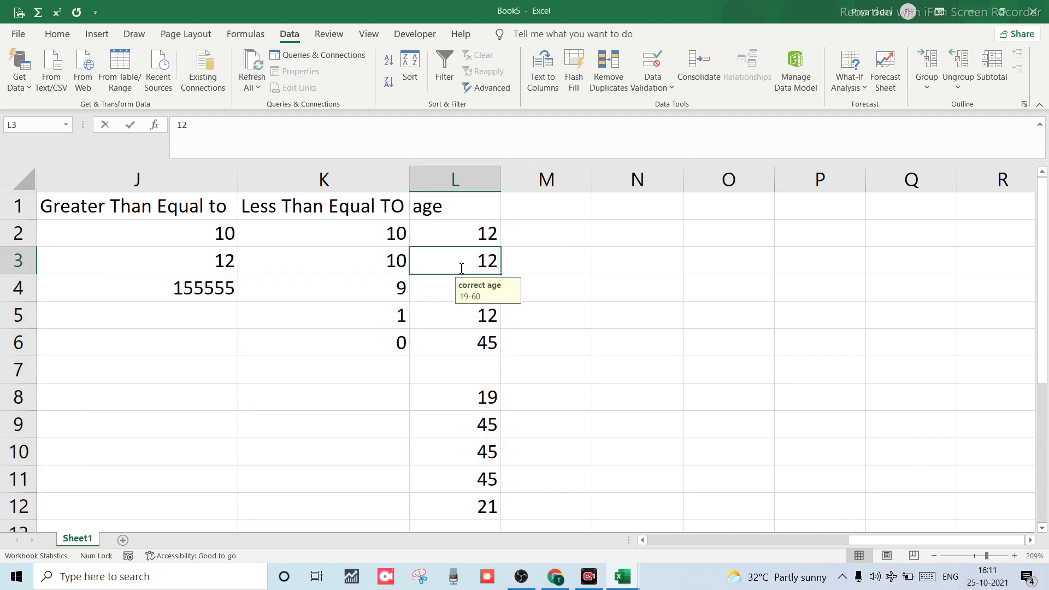
pyautogui.write('45')
pyautogui.press('Tab')
pyautogui.click(460, 268)
pyautogui.write('54')
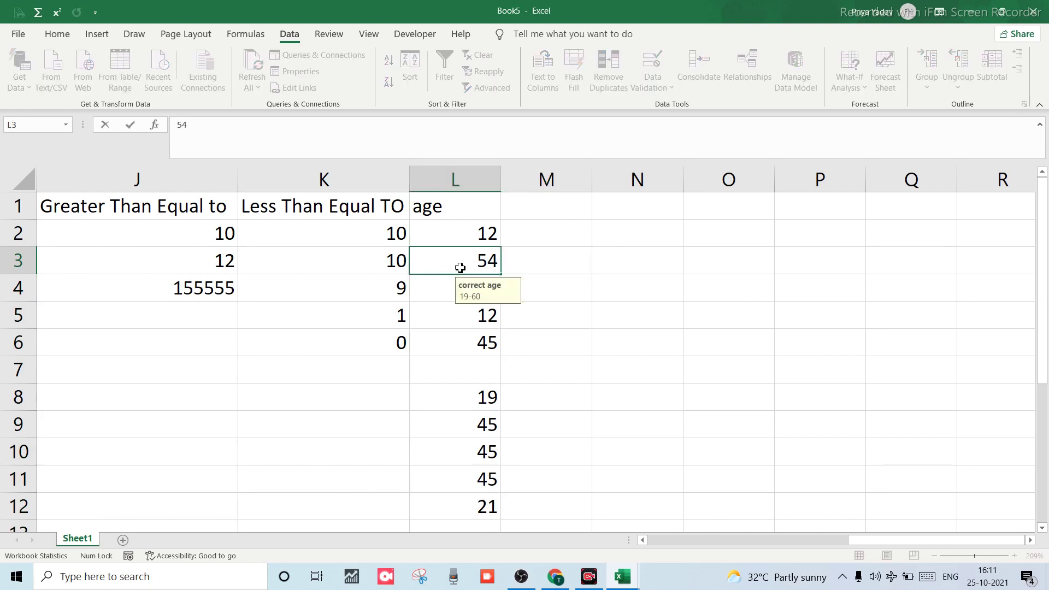
pyautogui.press('Return')
pyautogui.write('65')
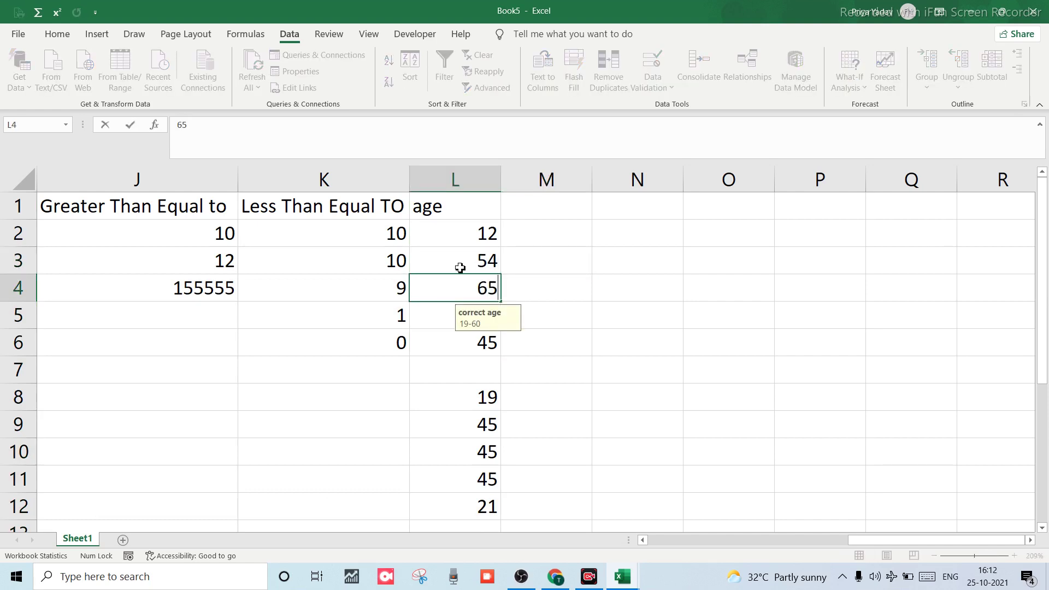
pyautogui.press('Return')
pyautogui.write('45')
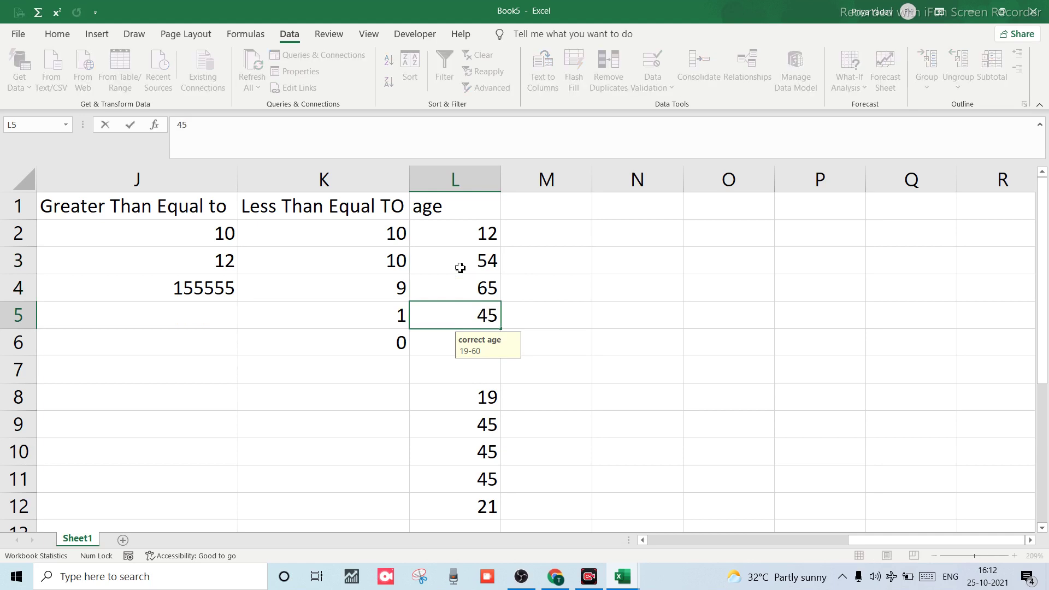
pyautogui.press('Return')
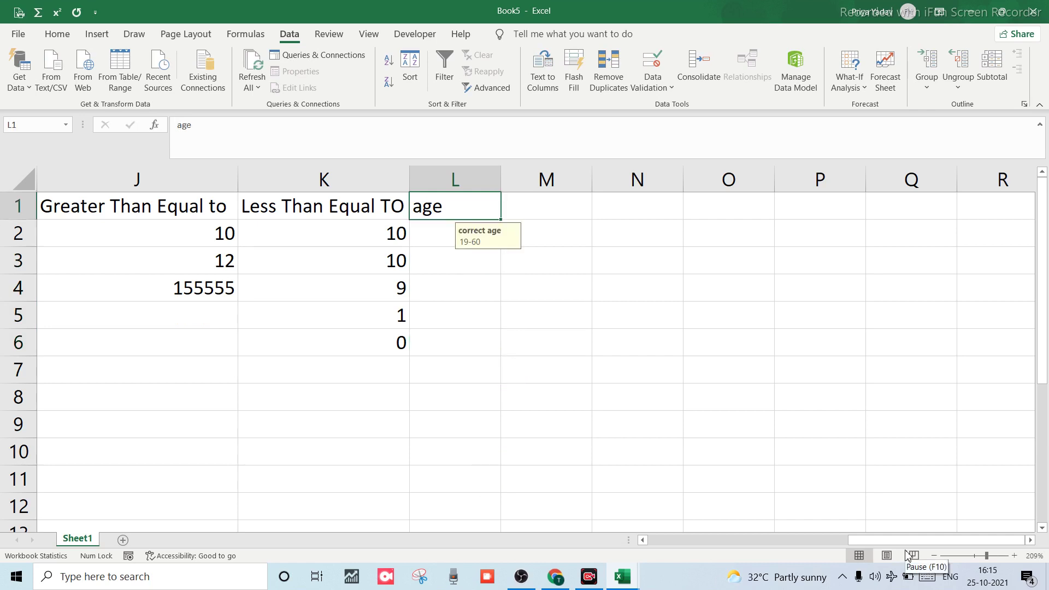
# Select the age column starting from header cell L1.
pyautogui.press('Return')
pyautogui.click(455, 197)
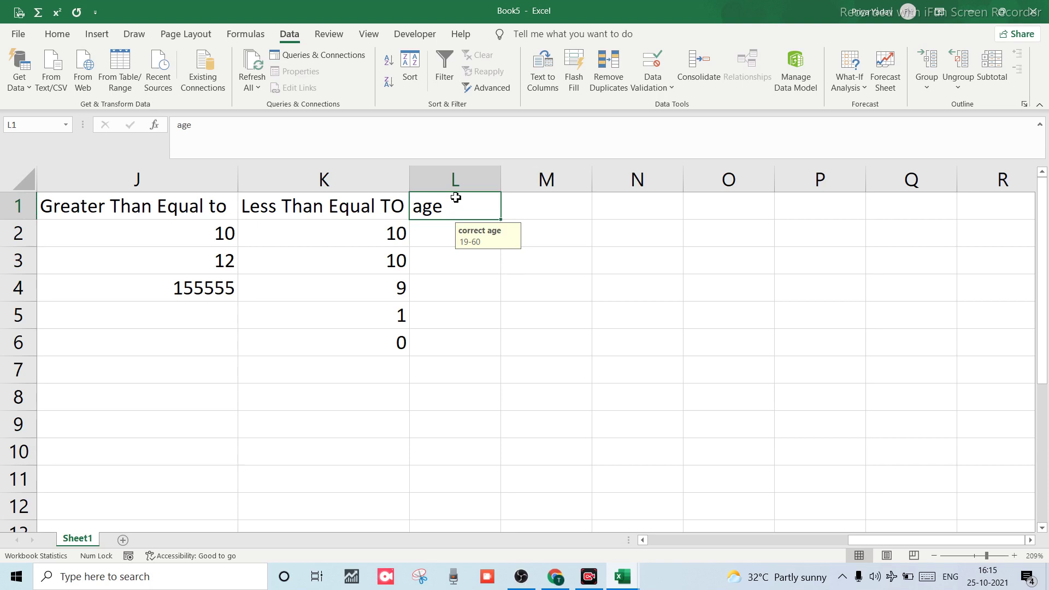
pyautogui.press('Return')
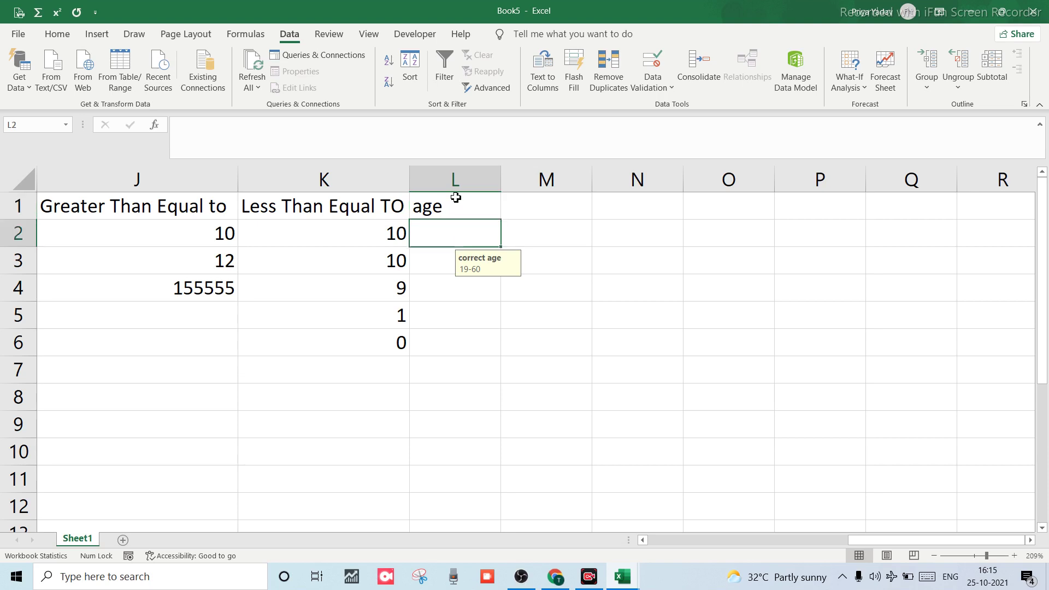
pyautogui.click(456, 197)
pyautogui.hotkey('shift', 'Down')
pyautogui.hotkey('shift', 'Down')
pyautogui.hotkey('shift', 'Down')
pyautogui.hotkey('shift', 'Down')
pyautogui.hotkey('shift', 'Down')
pyautogui.hotkey('shift', 'Down')
pyautogui.hotkey('shift', 'Down')
pyautogui.hotkey('shift', 'Down')
pyautogui.hotkey('shift', 'Down')
pyautogui.hotkey('shift', 'Down')
pyautogui.hotkey('shift', 'Down')
pyautogui.hotkey('shift', 'Down')
pyautogui.hotkey('shift', 'Down')
pyautogui.hotkey('shift', 'Down')
pyautogui.hotkey('shift', 'Down')
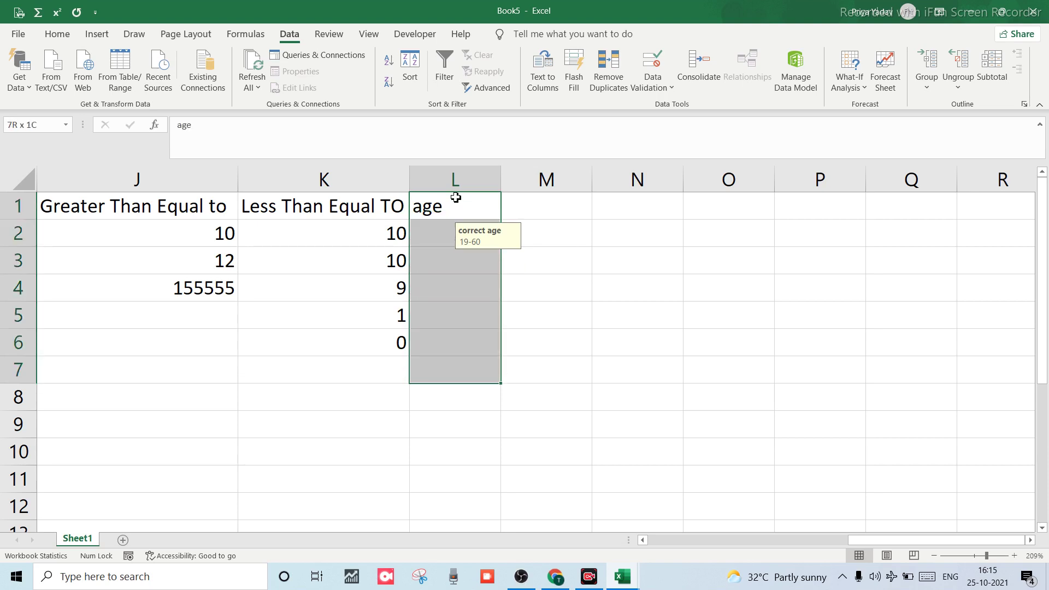
pyautogui.scroll(2, 455, 198)
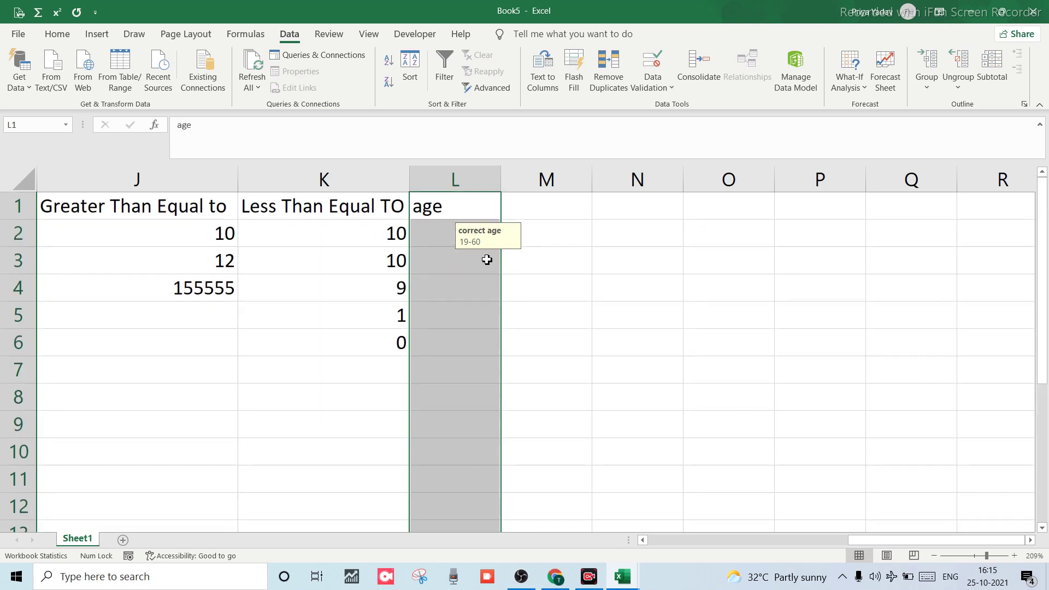
# Allow only whole numbers between 18 and 60 in the selected age cells.
pyautogui.click(651, 86)
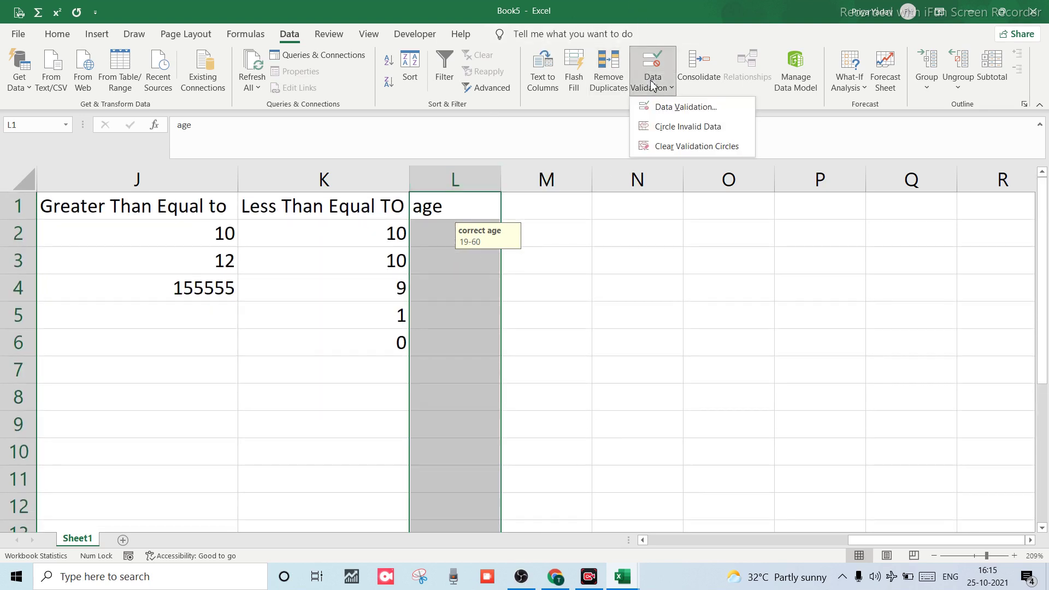
pyautogui.click(681, 109)
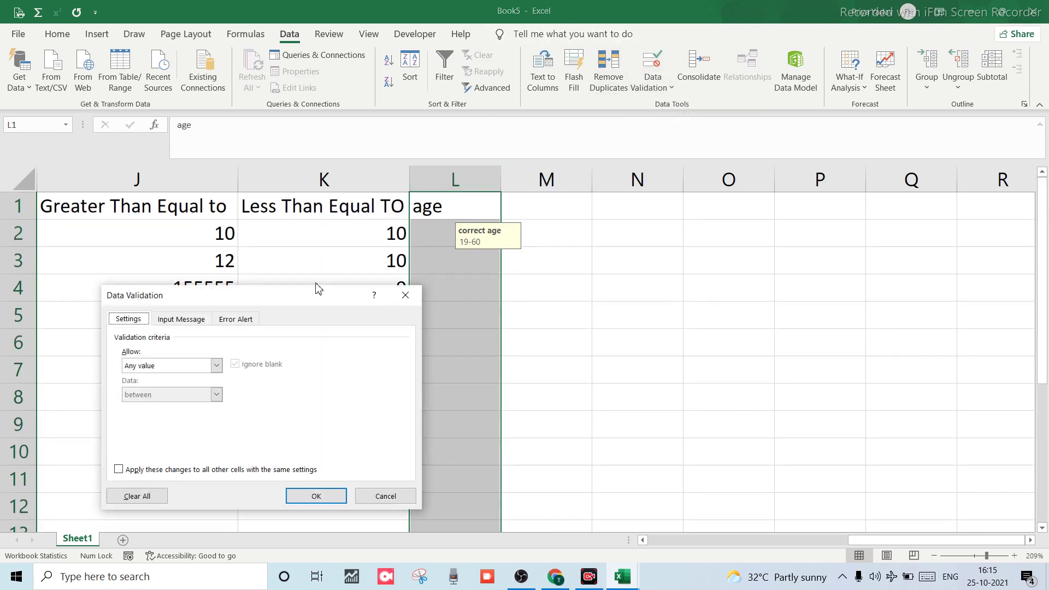
pyautogui.click(217, 365)
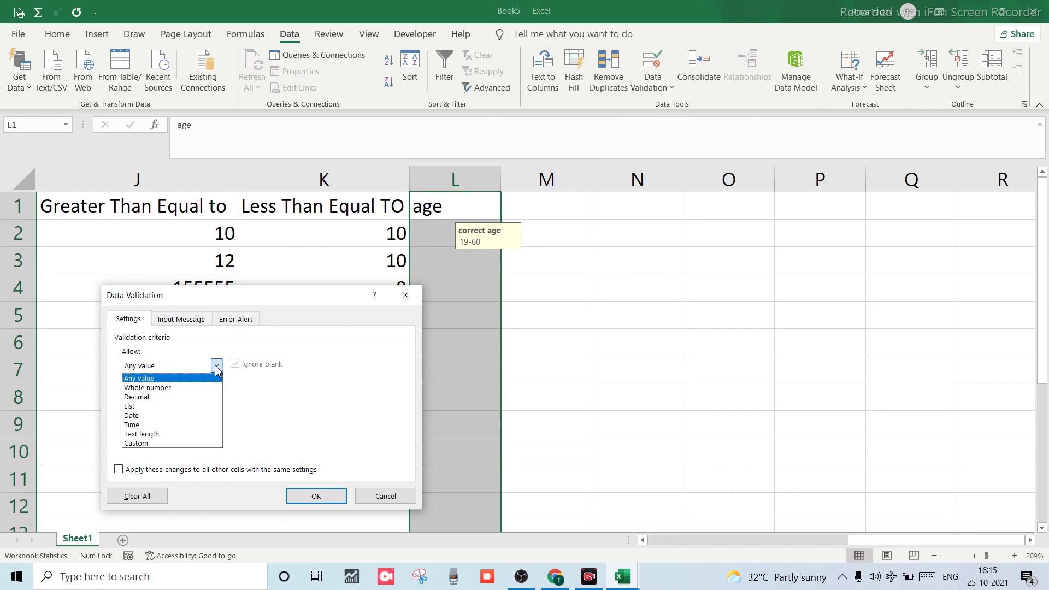
pyautogui.click(144, 389)
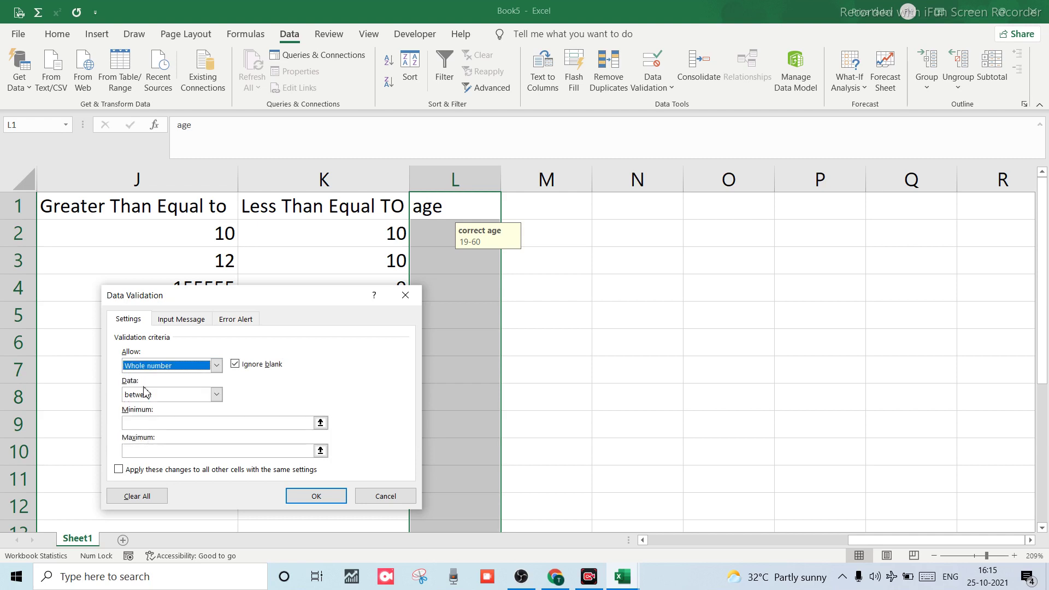
pyautogui.click(217, 396)
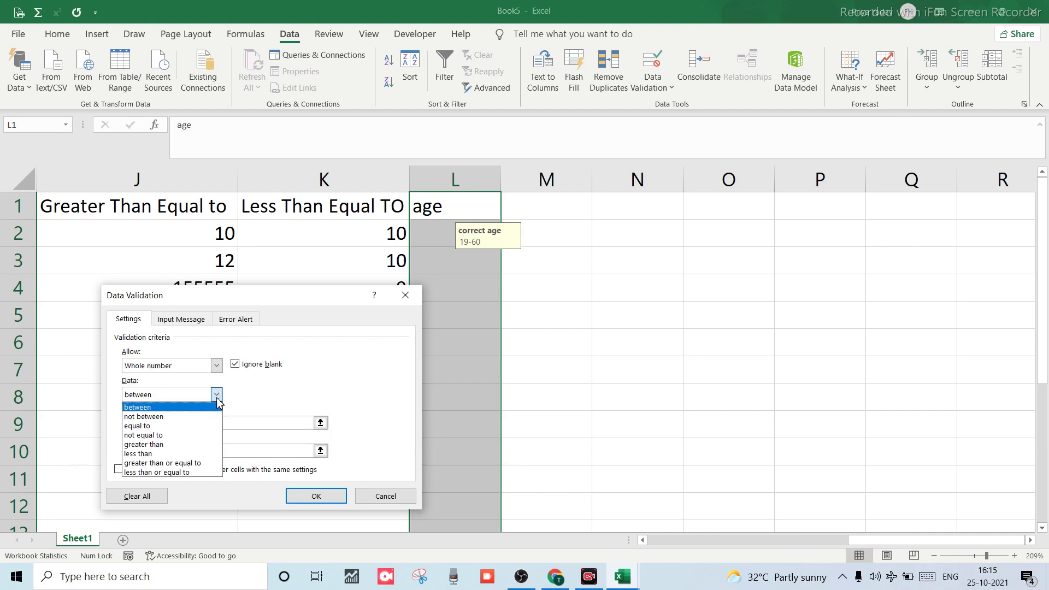
pyautogui.click(149, 404)
pyautogui.click(171, 421)
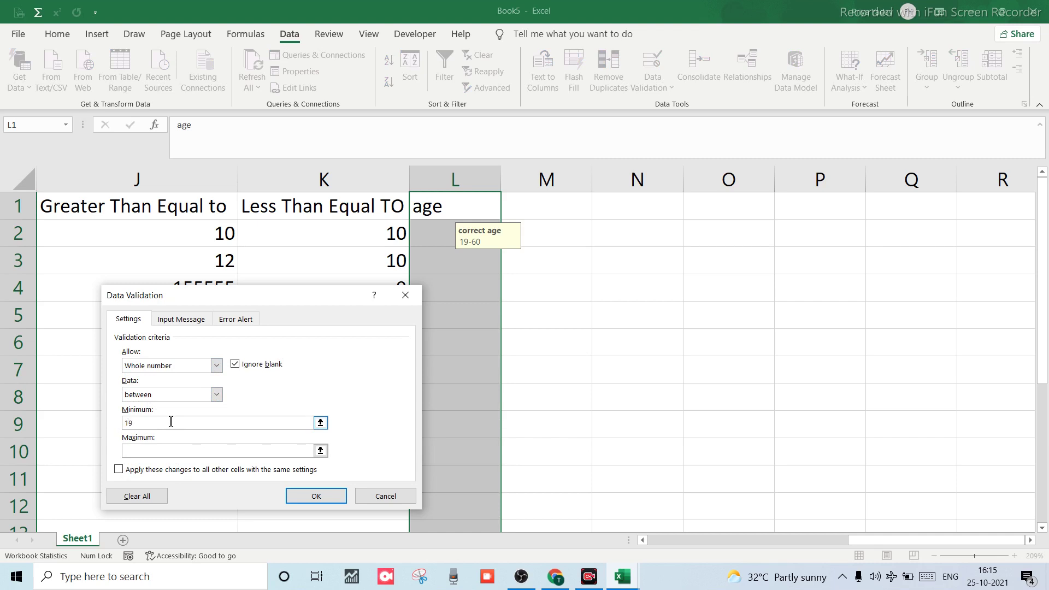
pyautogui.click(154, 451)
pyautogui.click(143, 426)
pyautogui.click(135, 453)
pyautogui.click(297, 500)
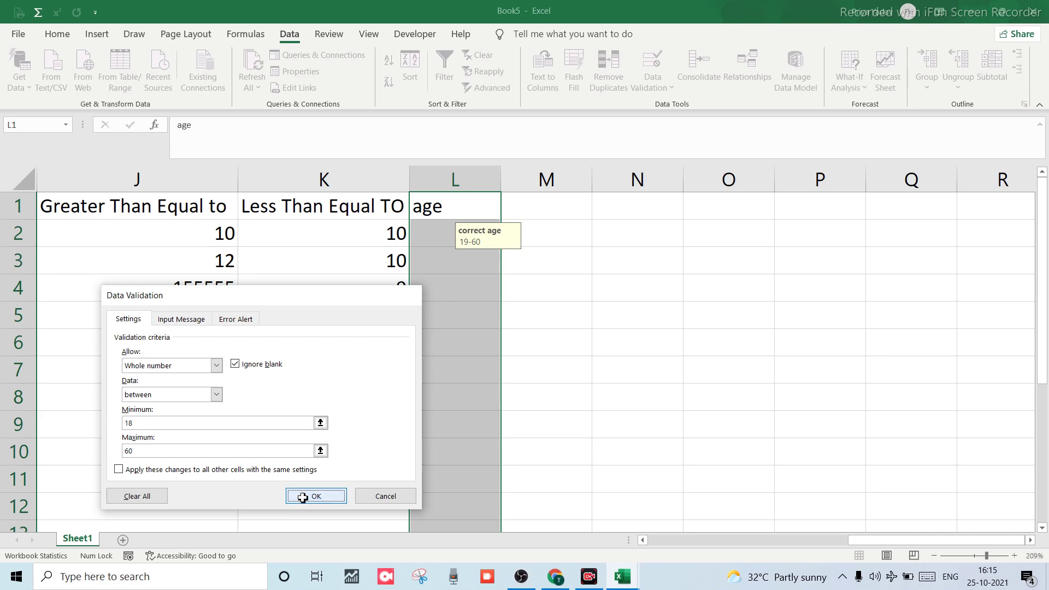
pyautogui.click(471, 310)
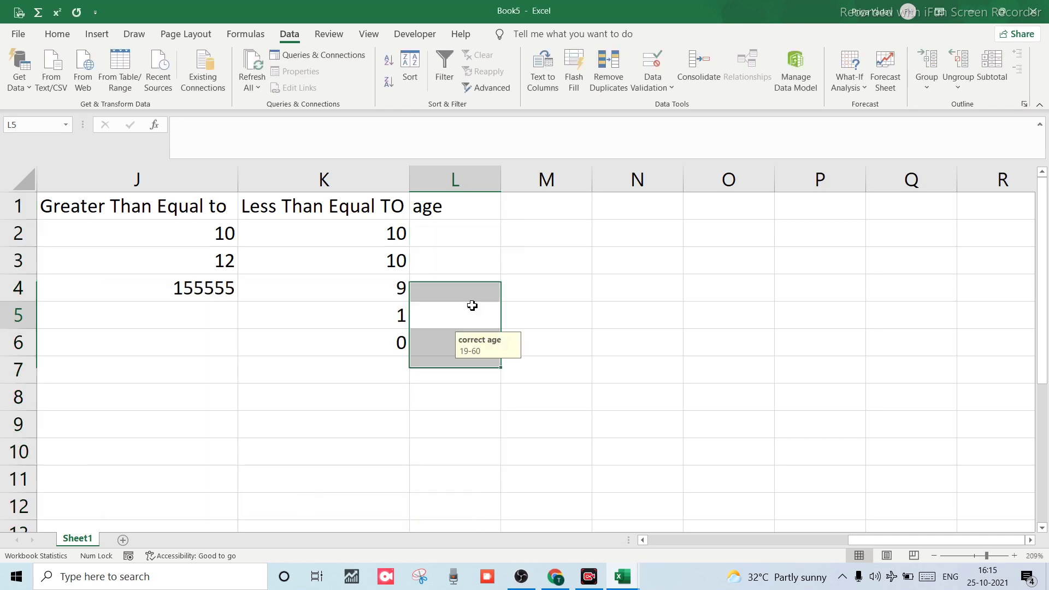
# Enter age 18 in cell L2.
pyautogui.click(442, 216)
pyautogui.click(444, 235)
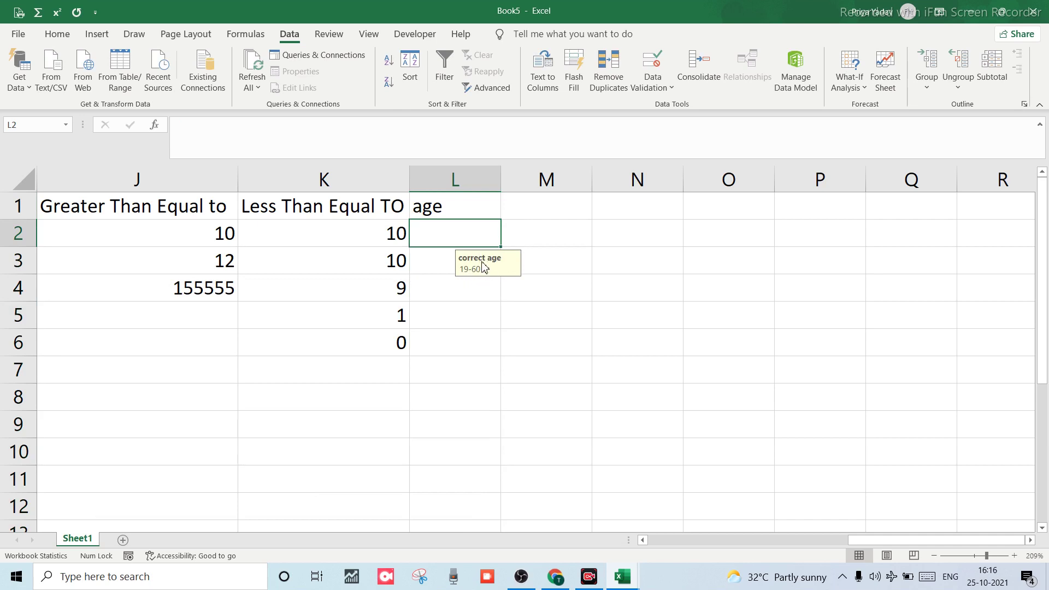
pyautogui.click(431, 213)
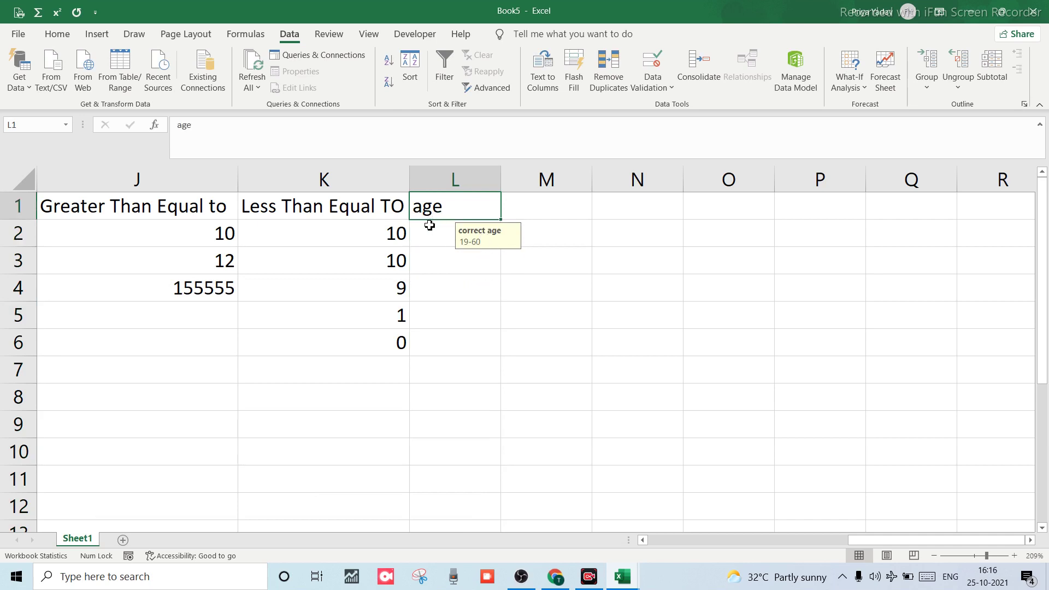
pyautogui.click(430, 229)
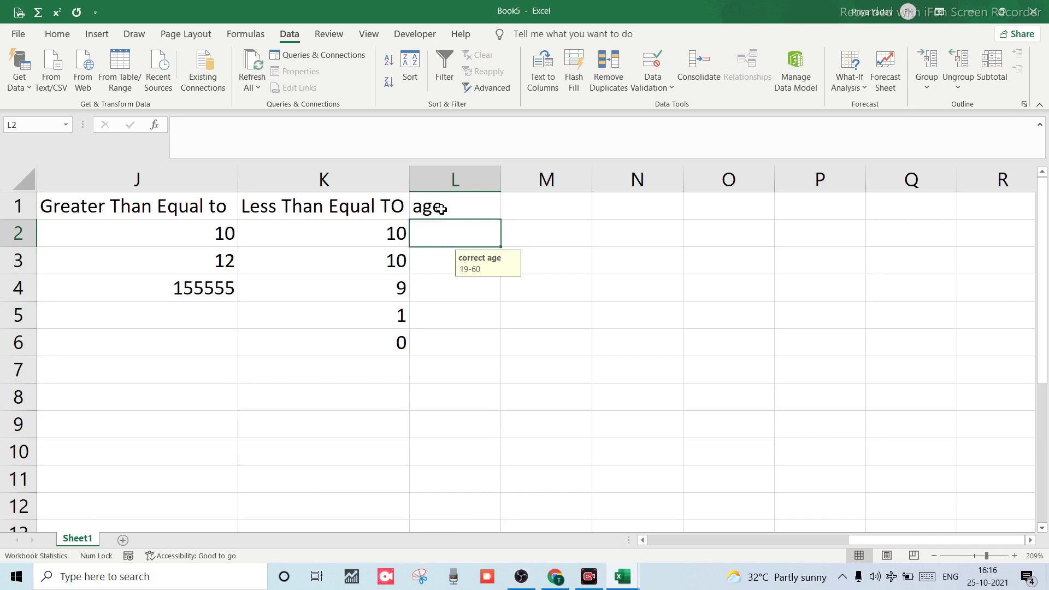
pyautogui.write('18')
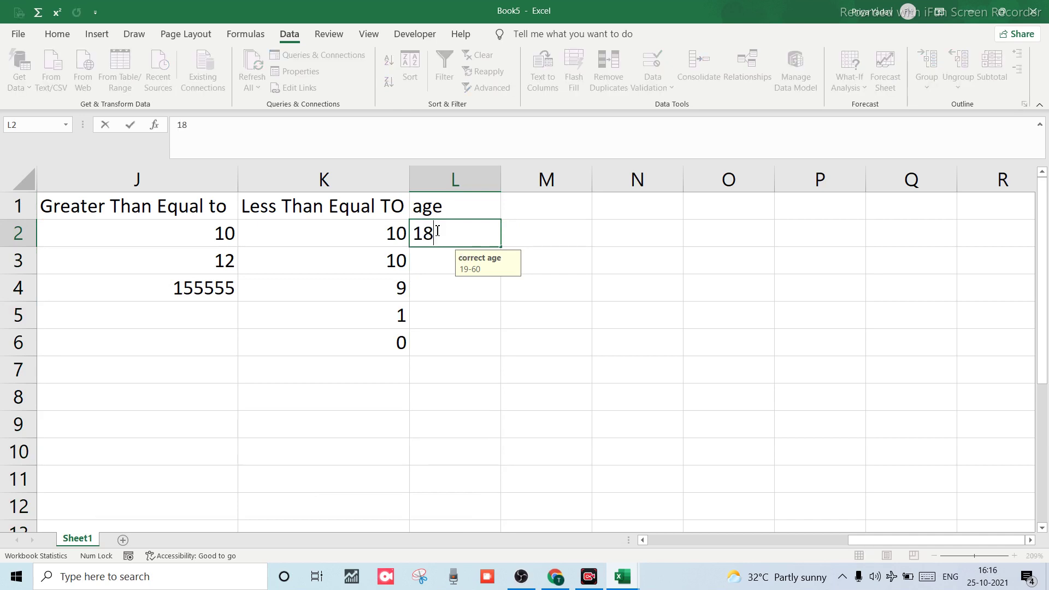
pyautogui.press('Return')
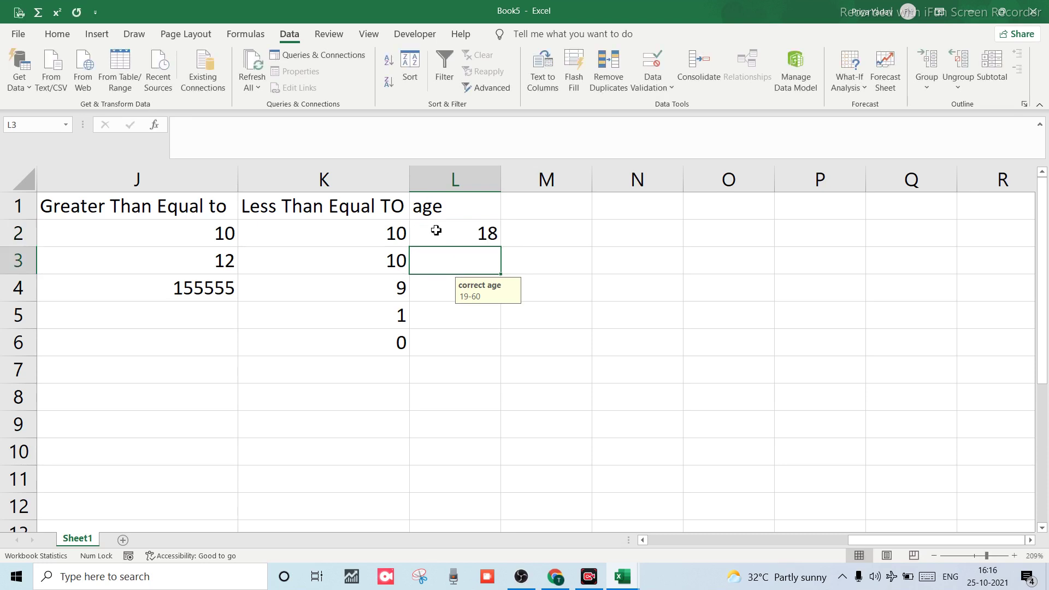
# Enter 17 in L3 and keep it despite the 'wrong' Warning alert.
pyautogui.write('17')
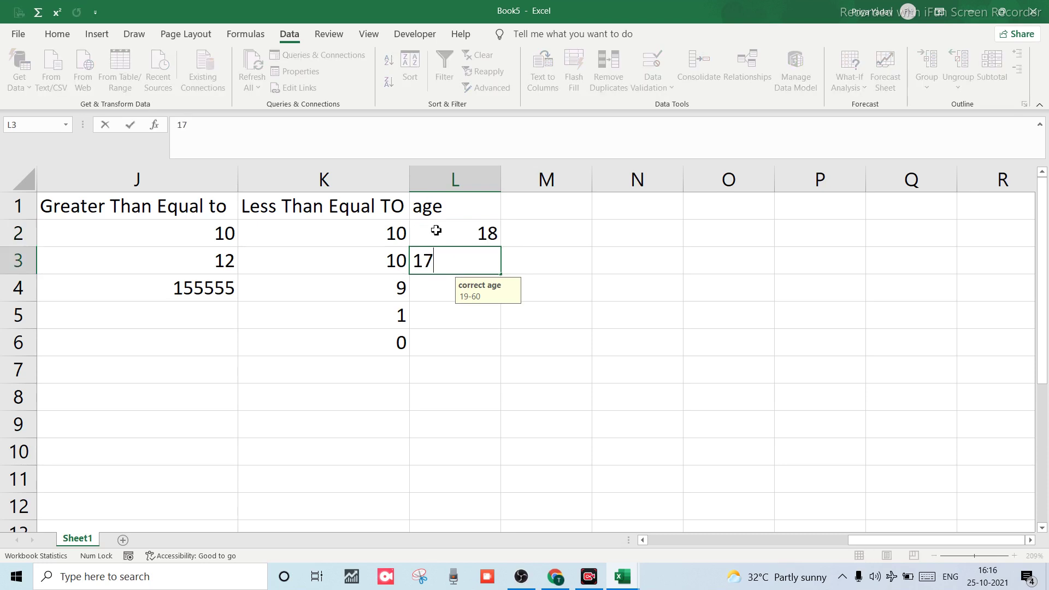
pyautogui.press('Return')
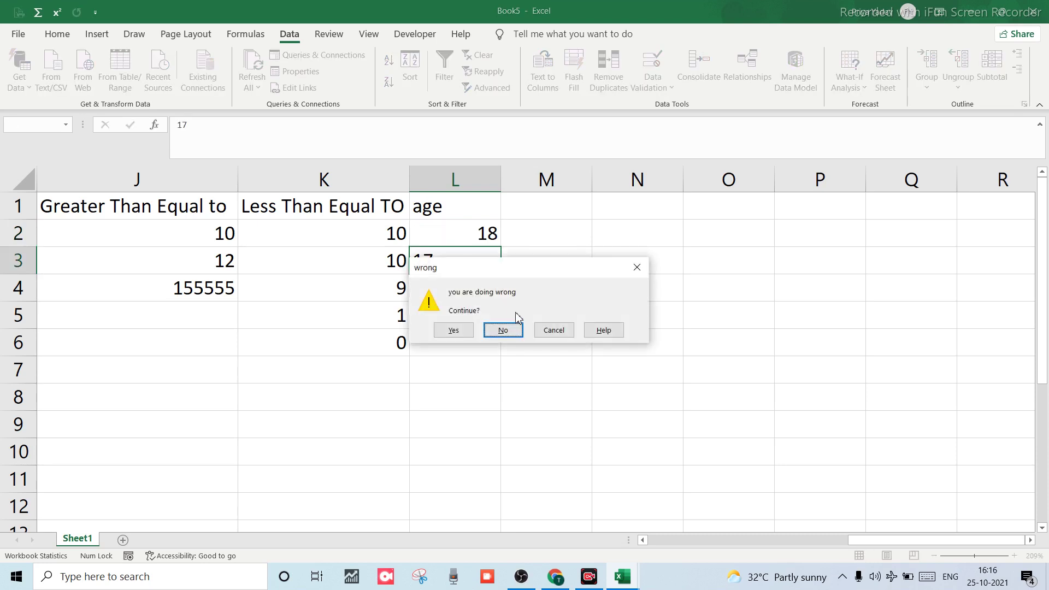
pyautogui.click(460, 335)
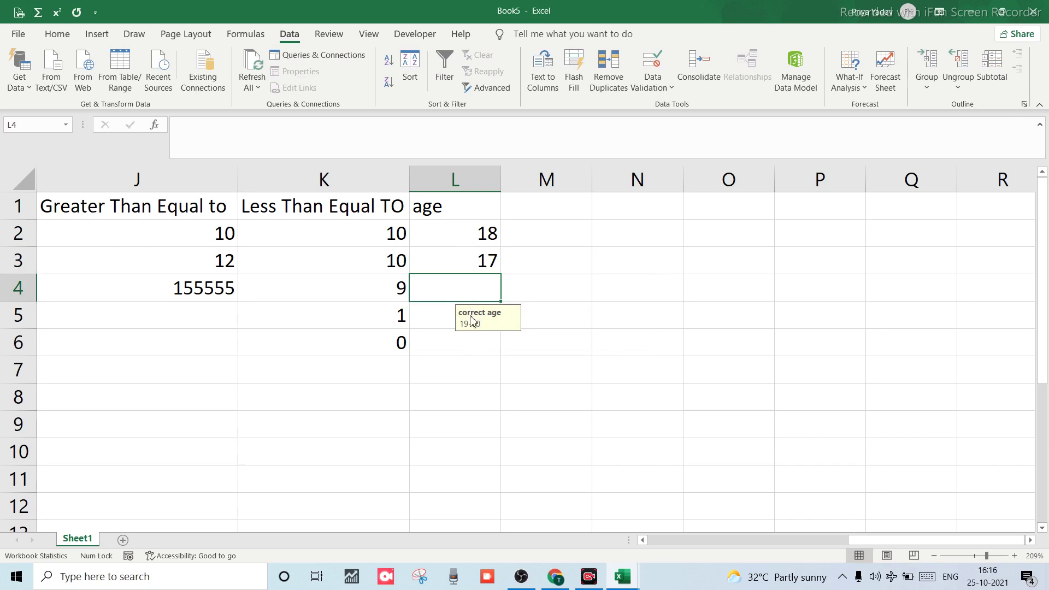
pyautogui.click(452, 173)
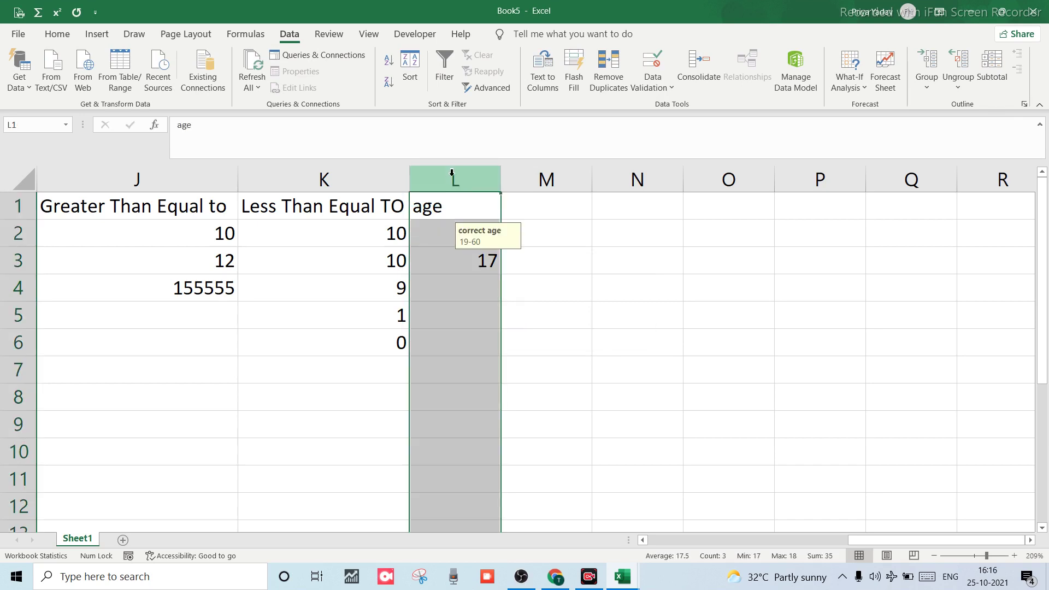
# Reopen column L's Data Validation, clear the mixed rules, and start editing the Input Message title.
pyautogui.click(649, 91)
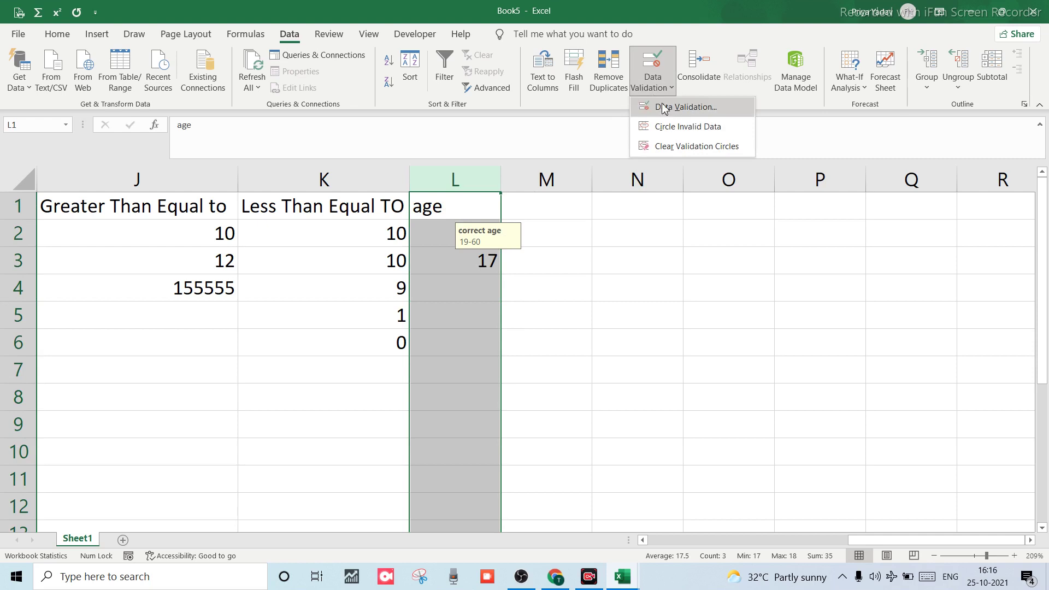
pyautogui.click(664, 107)
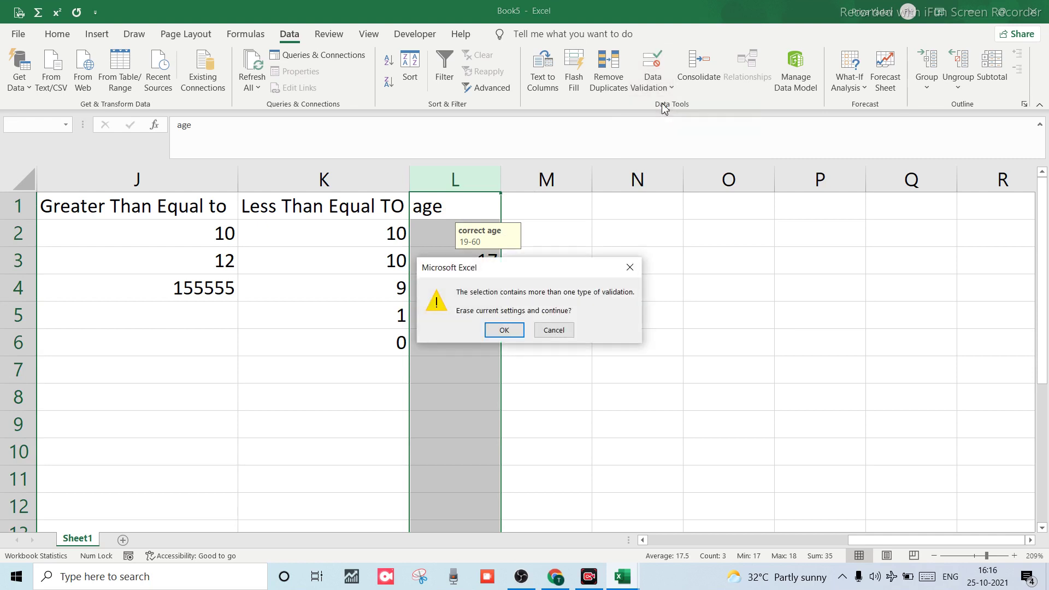
pyautogui.click(503, 328)
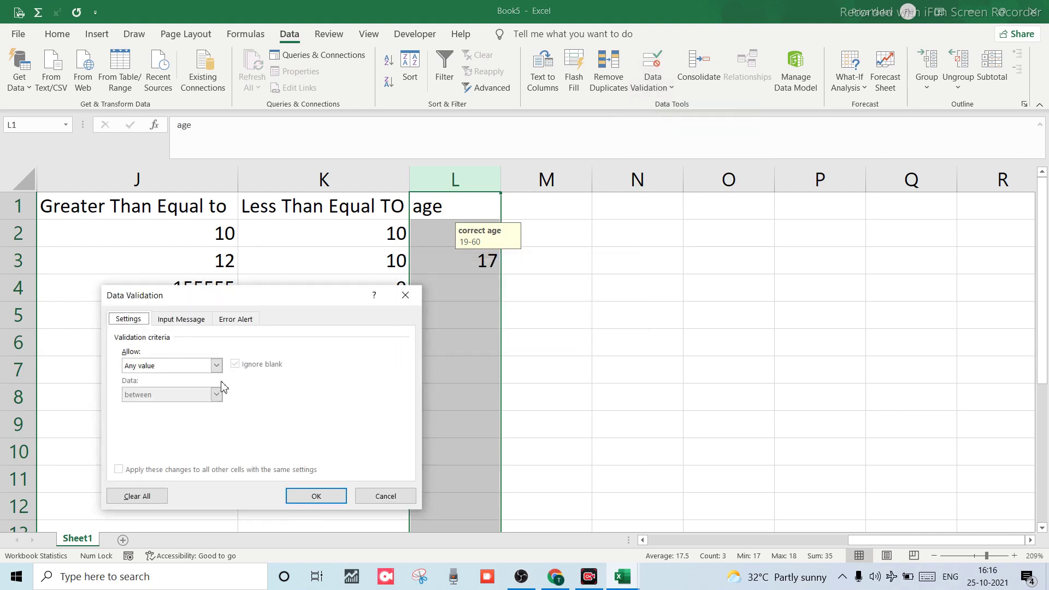
pyautogui.click(200, 318)
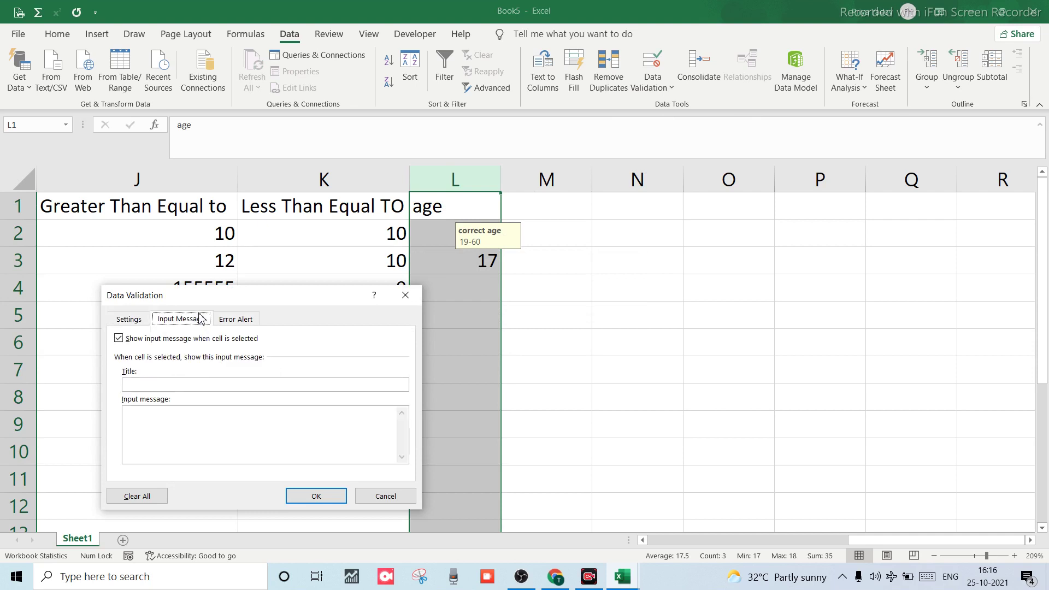
pyautogui.click(166, 386)
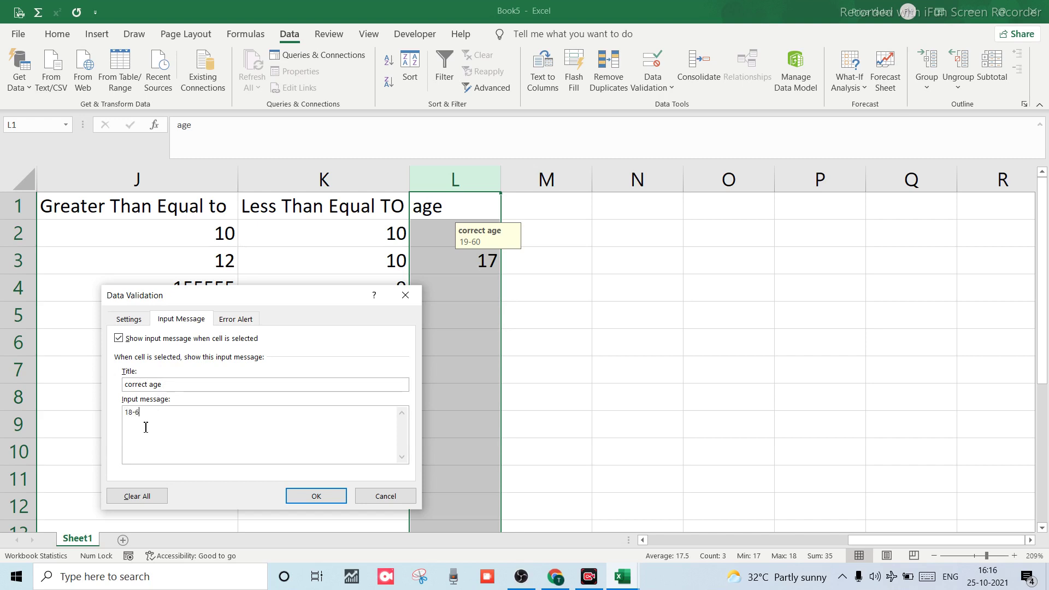
# Confirm the age column's input message titled 'correct age' reading 18-60.
pyautogui.click(310, 495)
pyautogui.click(509, 379)
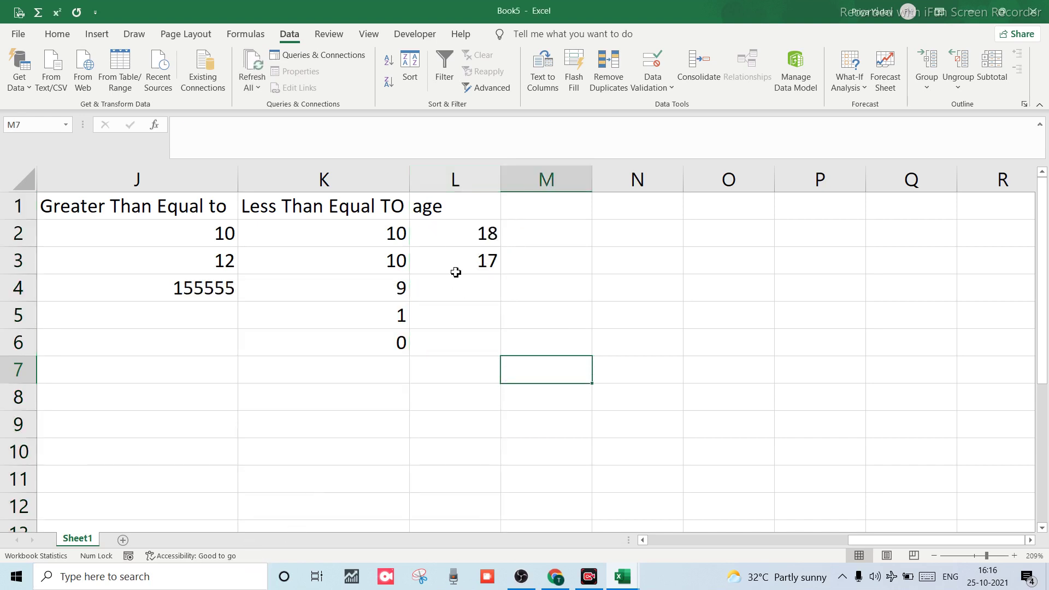
# Enter 17 in cell L3, then overwrite it with 61.
pyautogui.click(456, 221)
pyautogui.click(450, 262)
pyautogui.write('17')
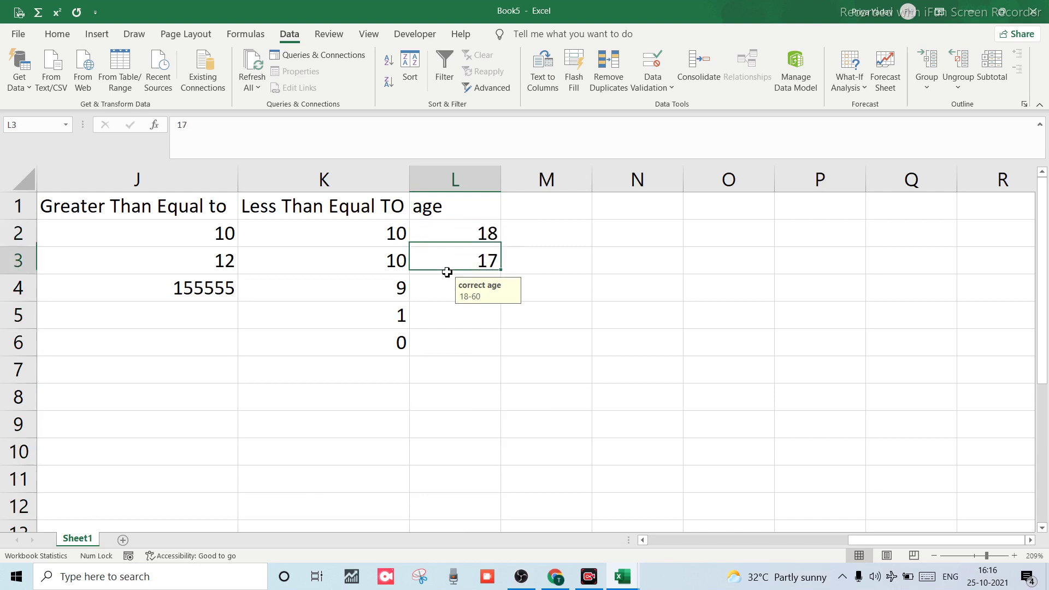
pyautogui.click(452, 195)
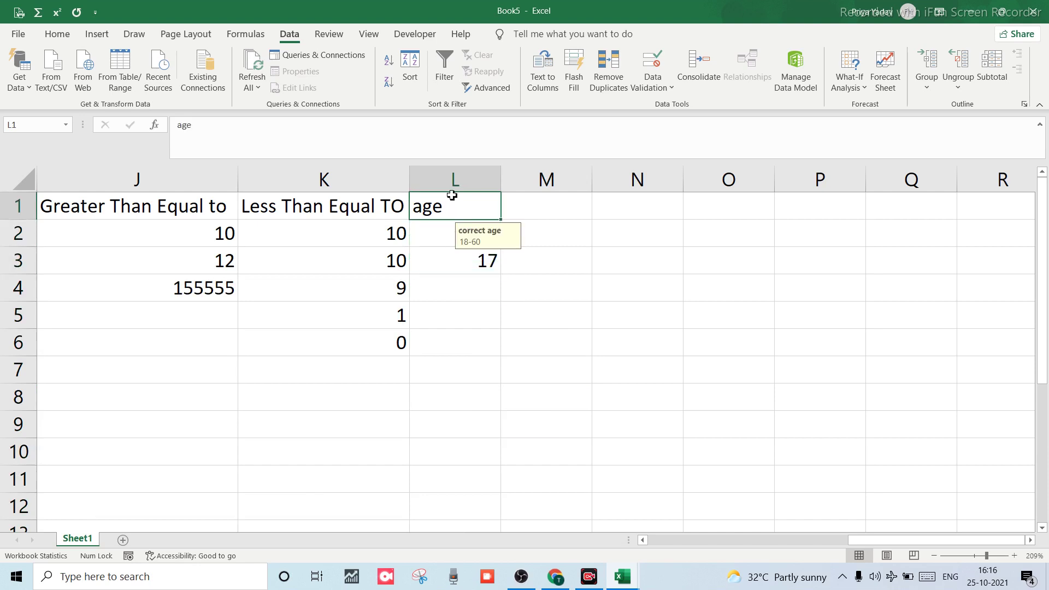
pyautogui.click(458, 257)
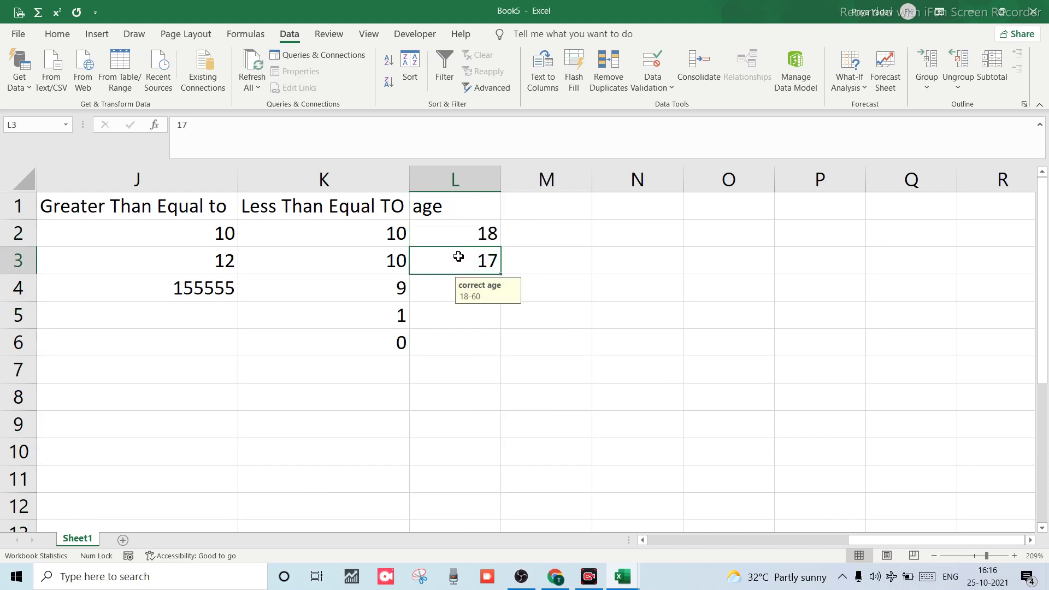
pyautogui.write('61')
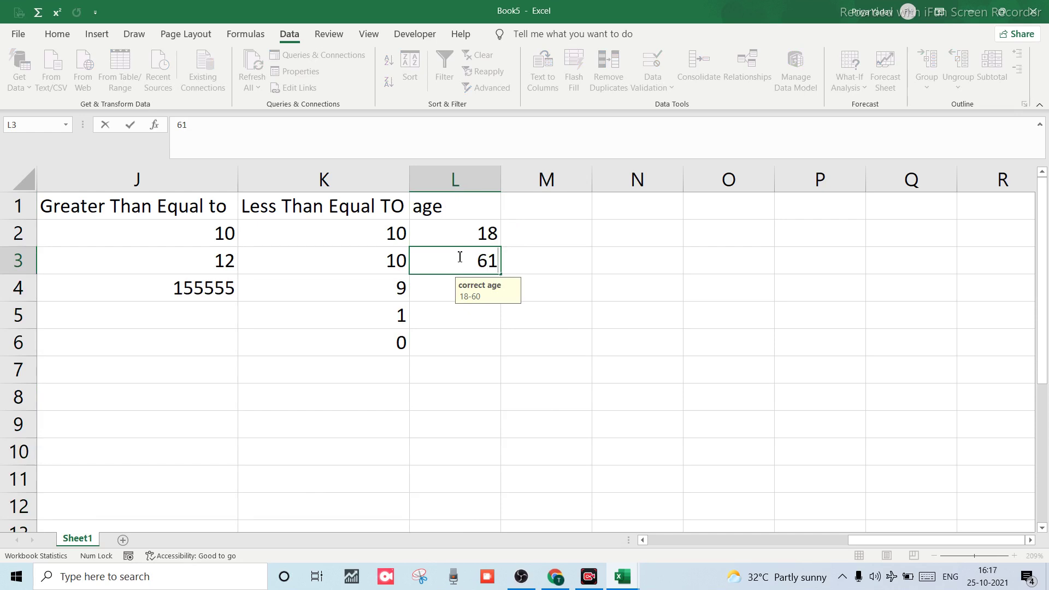
pyautogui.press('Return')
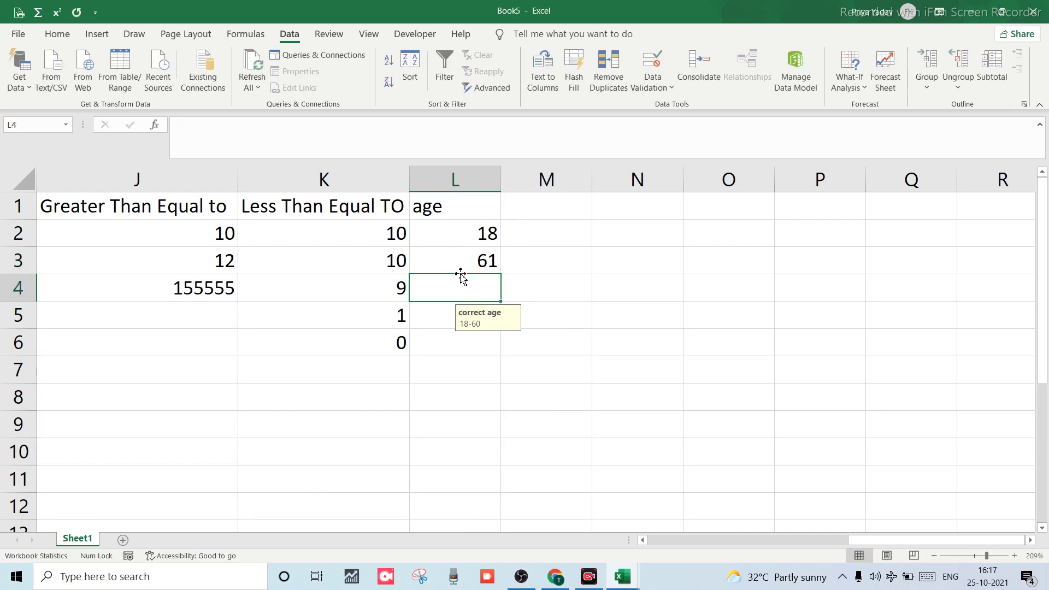
# Clear the 61 from L3 and enter 18 there instead.
pyautogui.click(464, 261)
pyautogui.click(463, 233)
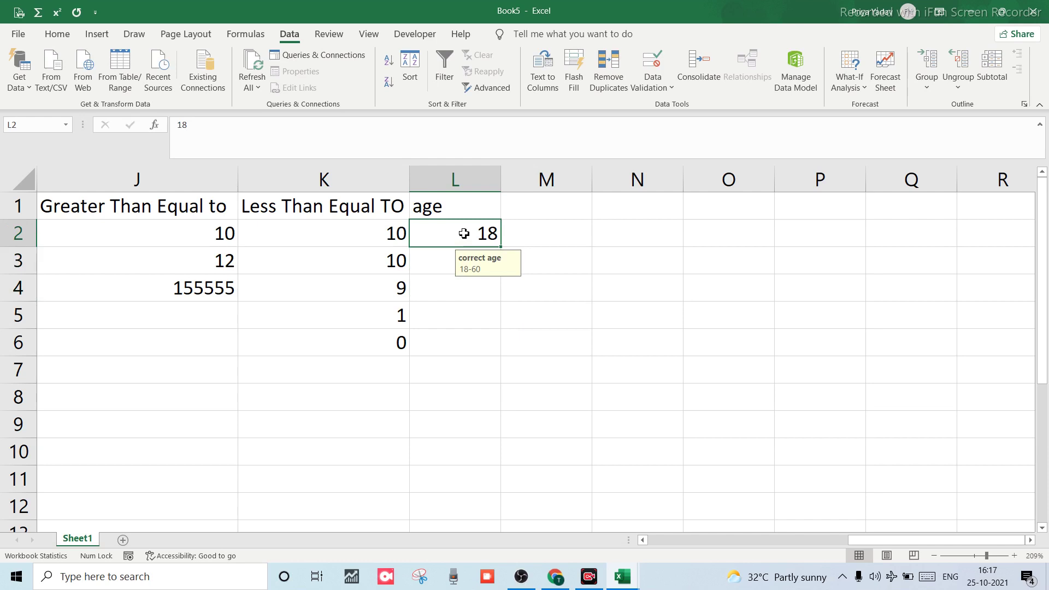
pyautogui.press('Down')
pyautogui.press('BackSpace')
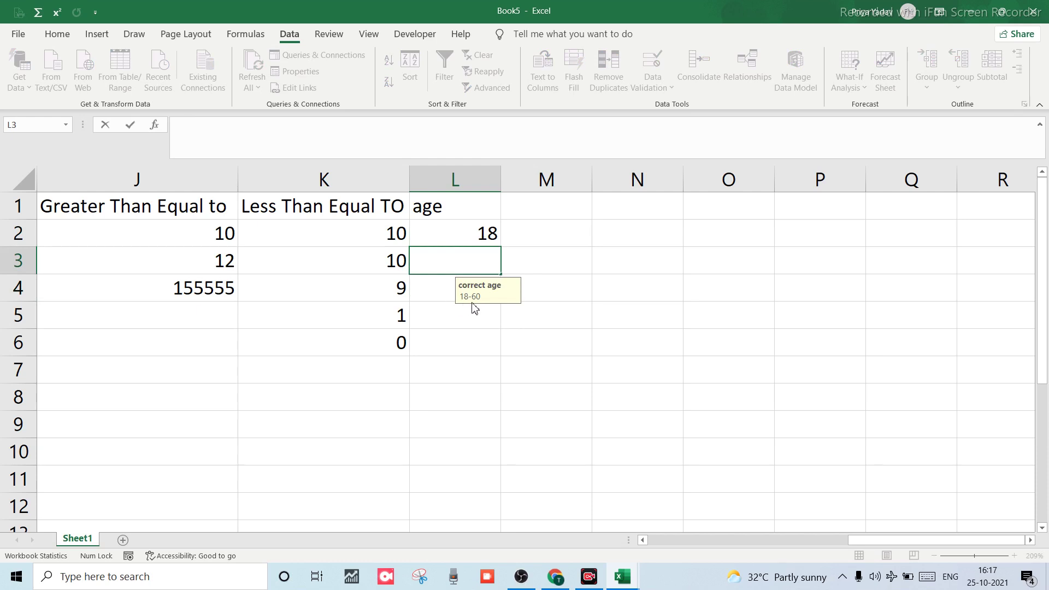
pyautogui.click(437, 288)
pyautogui.press('Up')
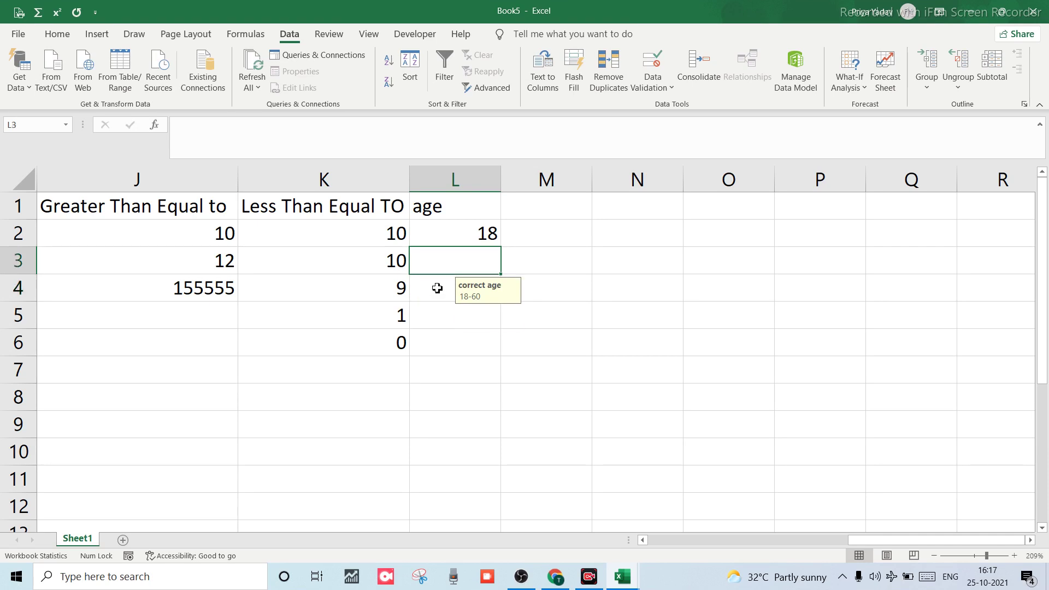
pyautogui.write('18')
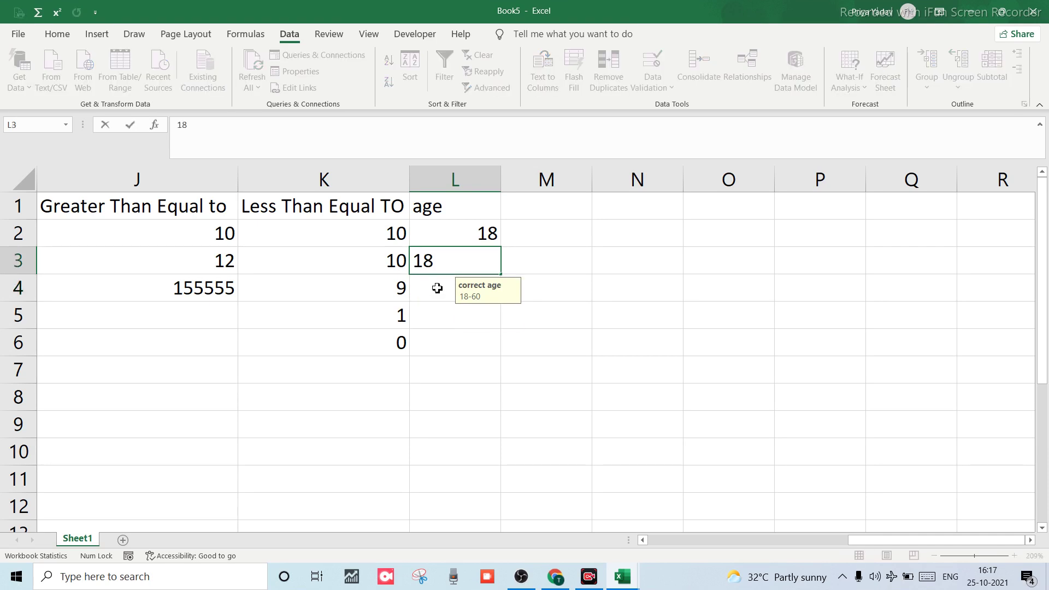
pyautogui.press('Return')
# Enter 18 in cell L2, then change it to 17.
pyautogui.click(433, 228)
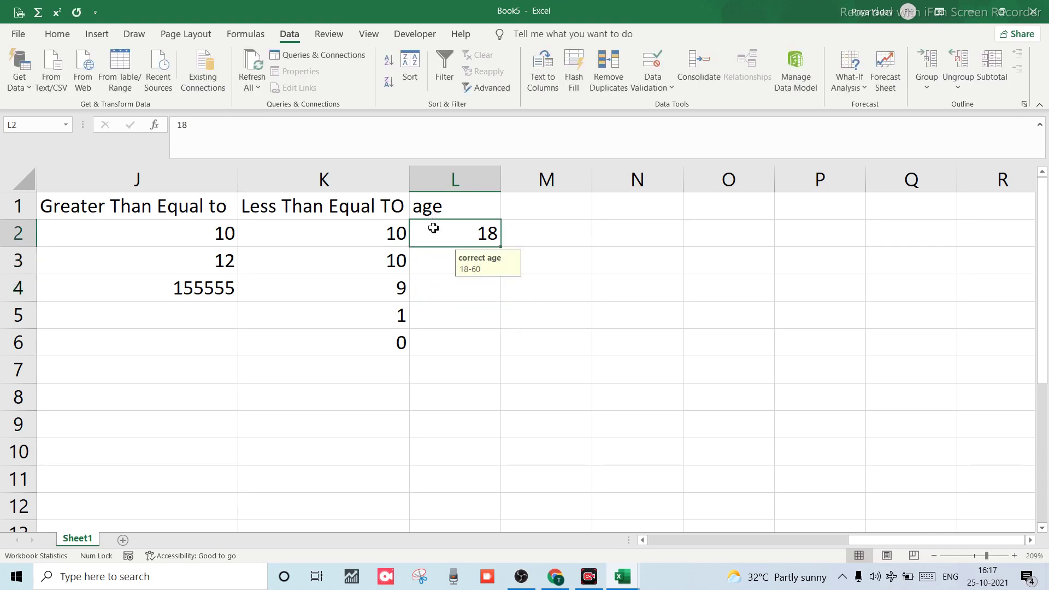
pyautogui.write('18')
pyautogui.press('Return')
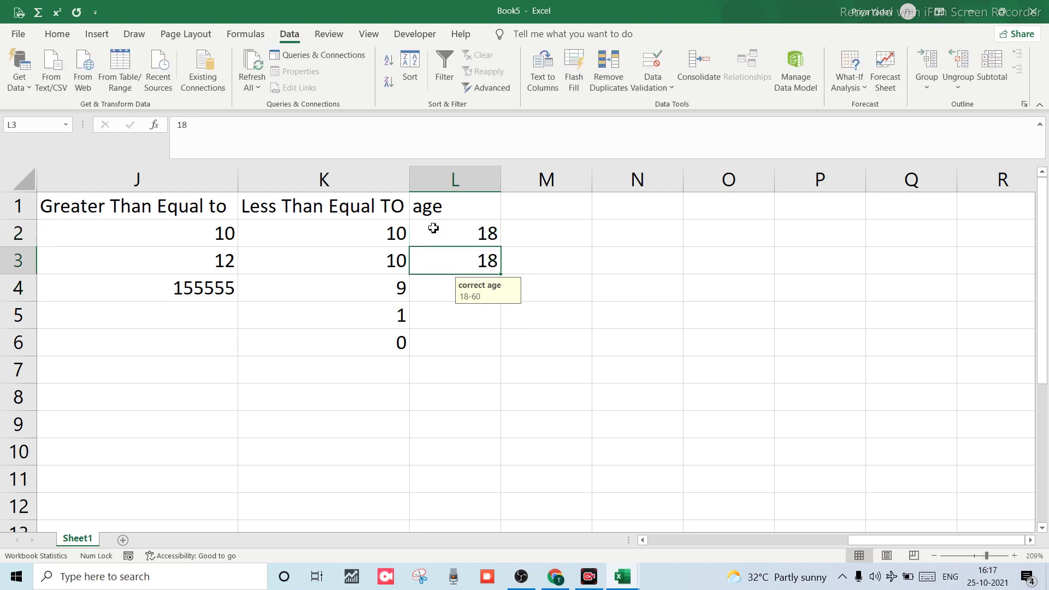
pyautogui.click(433, 228)
pyautogui.write('17')
pyautogui.press('Return')
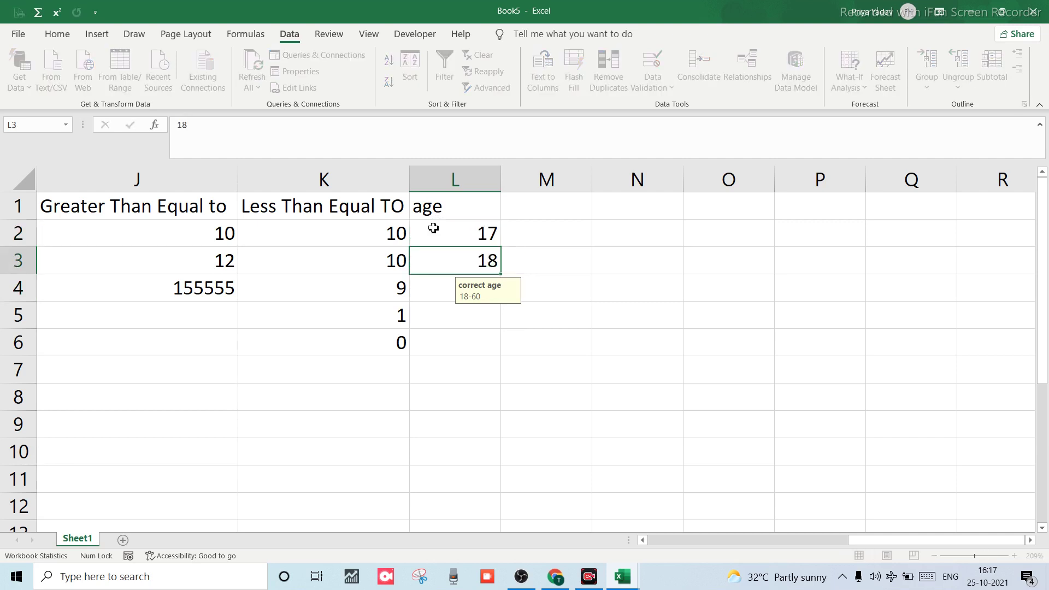
# Enter 15 in L3 to trigger the Stop validation error.
pyautogui.click(435, 213)
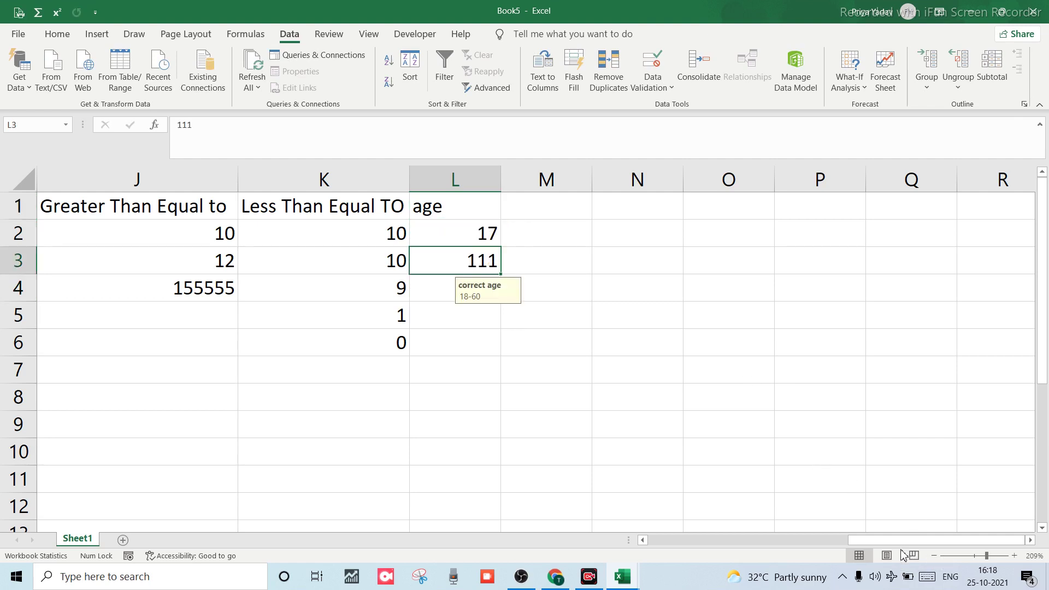
pyautogui.click(458, 295)
pyautogui.press('Up')
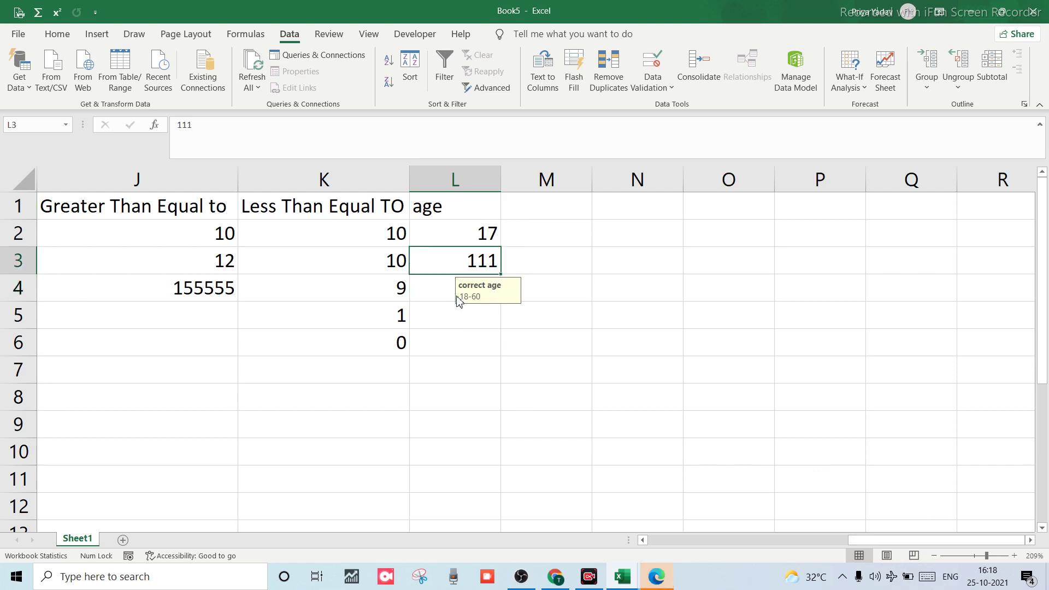
pyautogui.write('15')
pyautogui.press('Return')
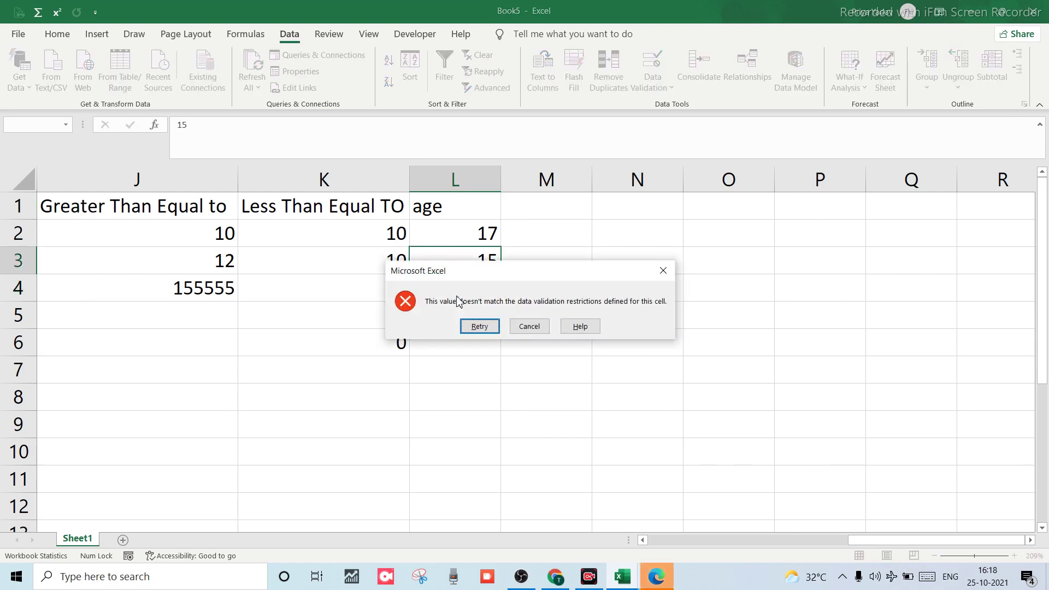
# Discard the rejected entry and enter 60 in cell L4.
pyautogui.click(541, 332)
pyautogui.click(464, 262)
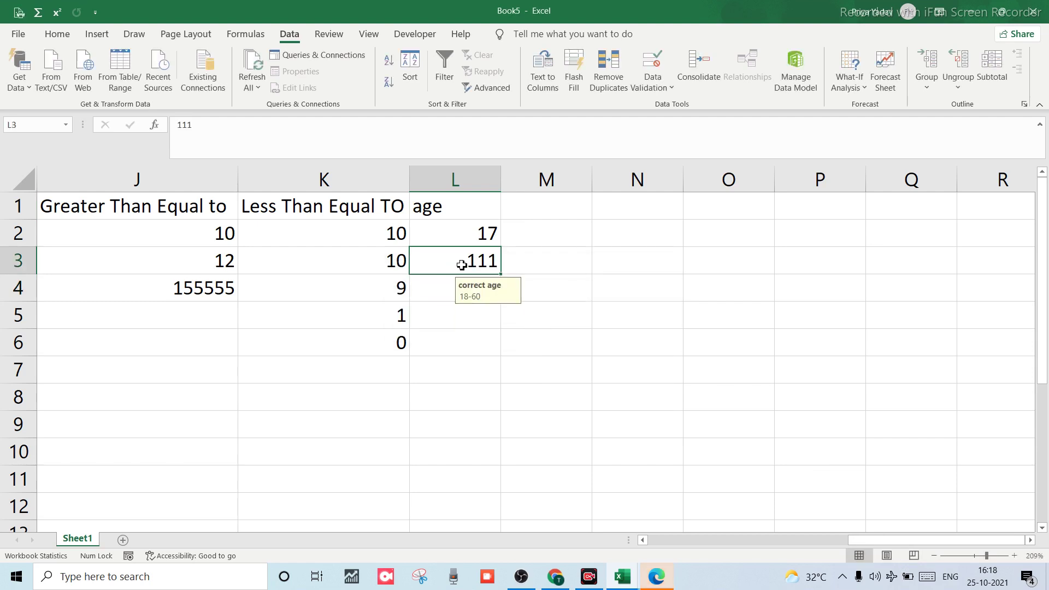
pyautogui.click(444, 291)
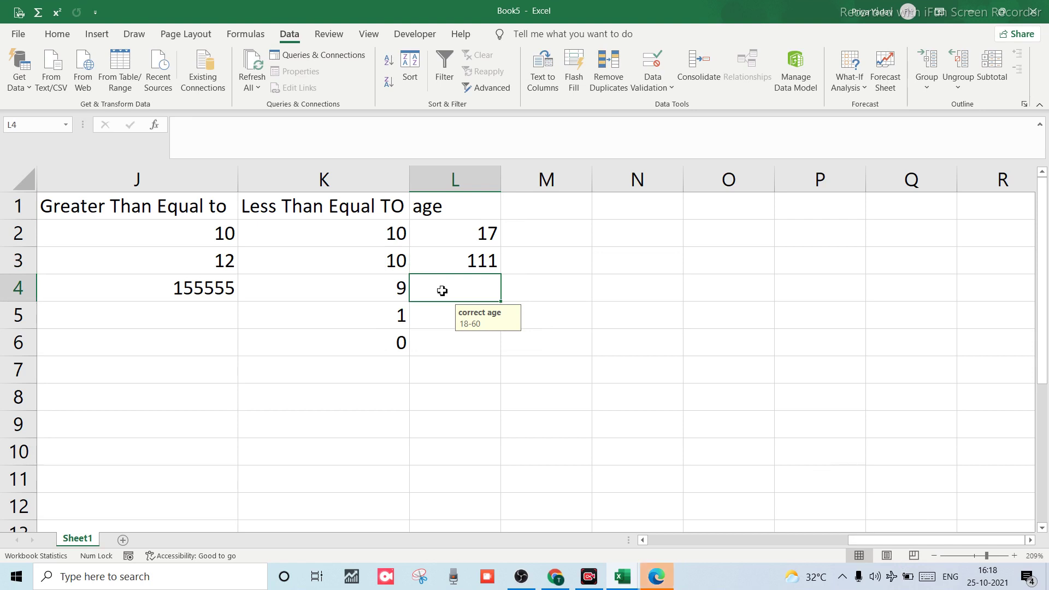
pyautogui.write('60')
pyautogui.press('Return')
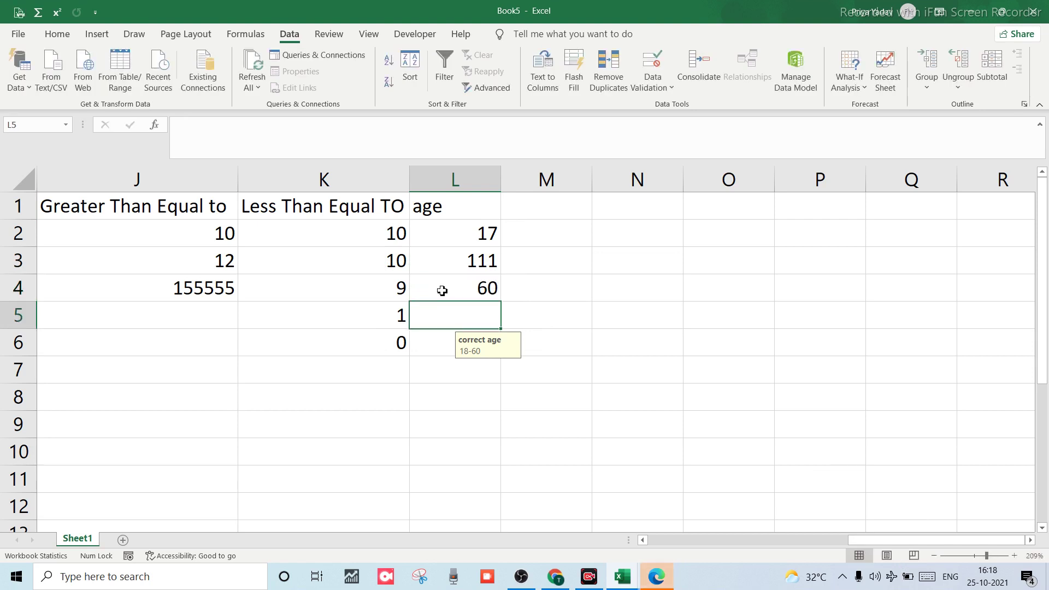
# Try 11 in L5 twice, discarding it each time validation rejects it.
pyautogui.write('11')
pyautogui.press('Return')
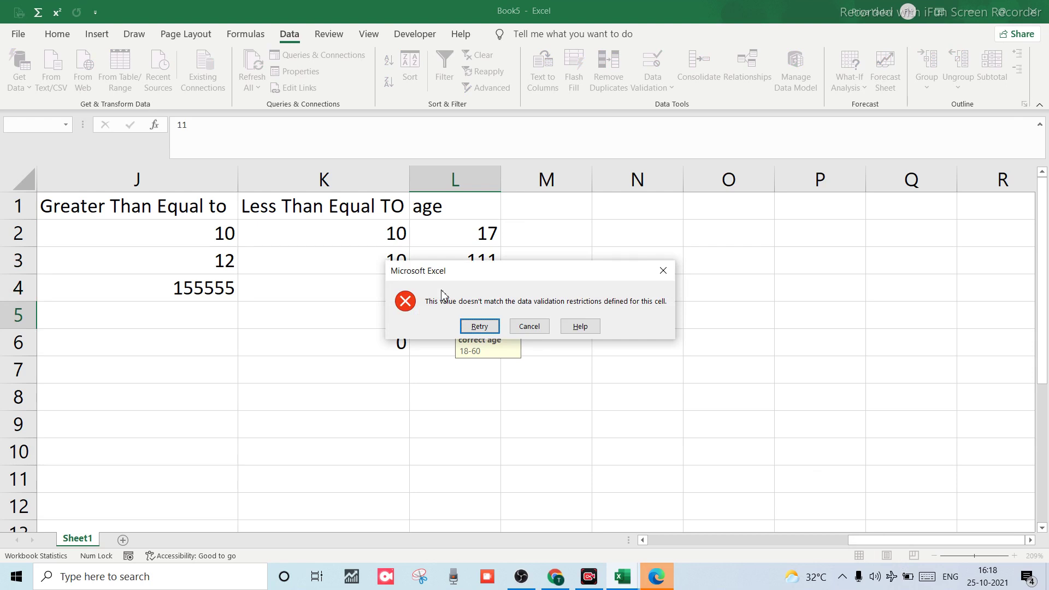
pyautogui.click(531, 326)
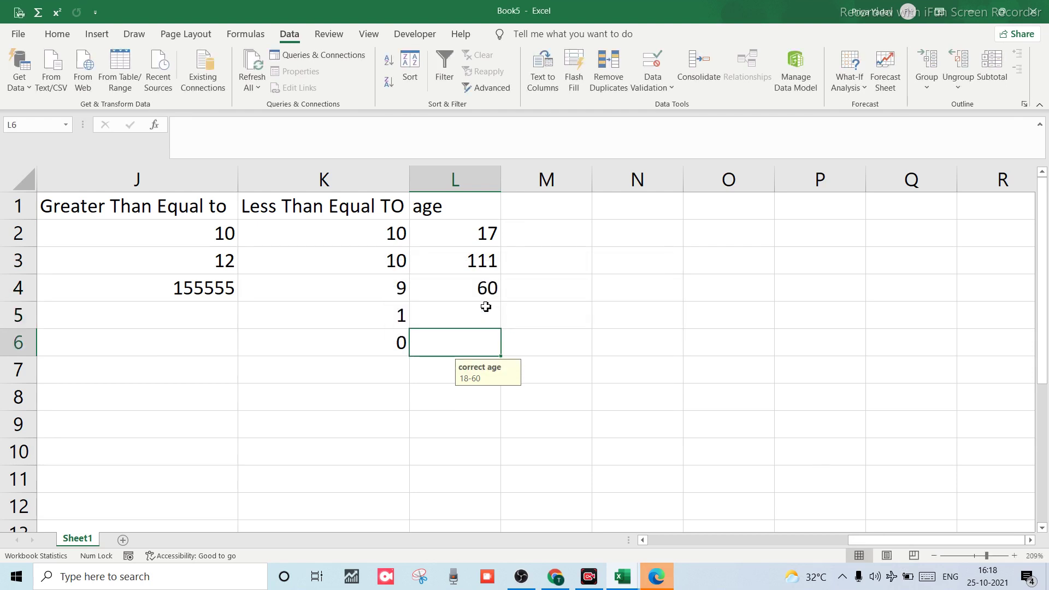
pyautogui.click(486, 307)
pyautogui.write('11')
pyautogui.press('Return')
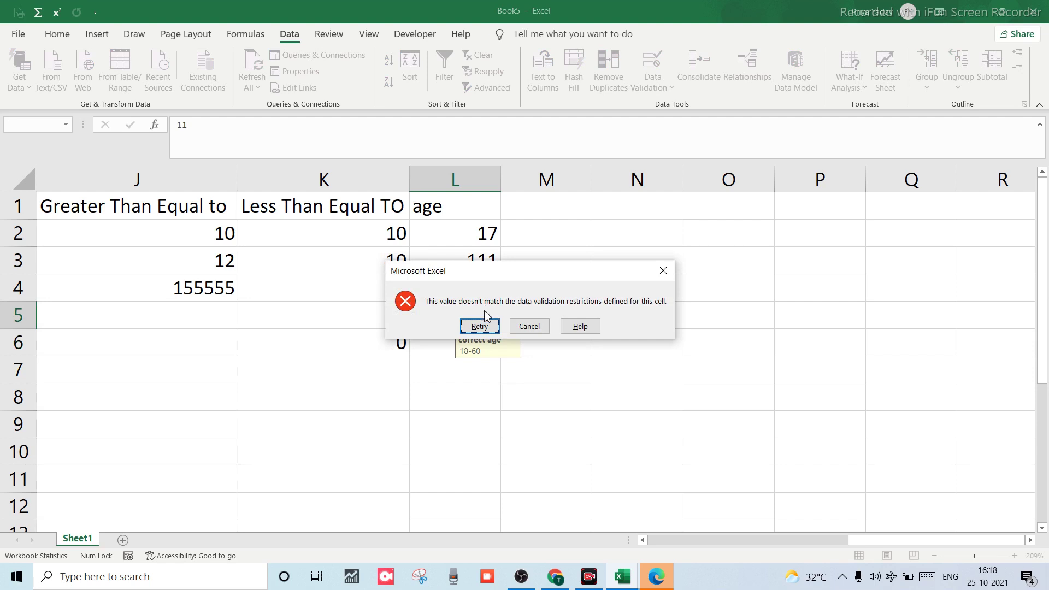
pyautogui.press('Tab')
pyautogui.press('Return')
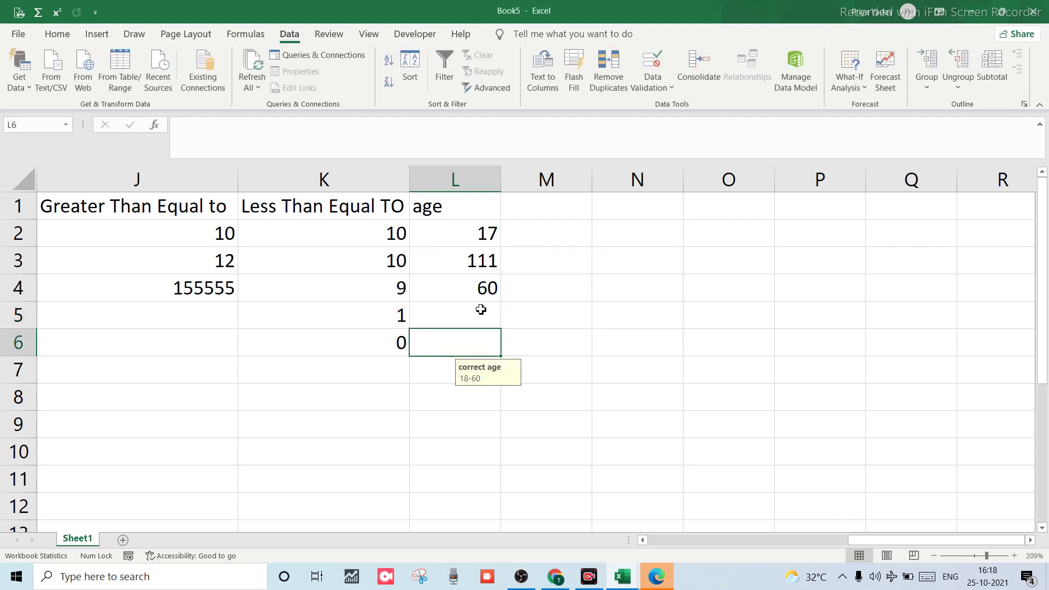
# Enter the valid ages 18 in L6 and 19 in L7.
pyautogui.write('18')
pyautogui.press('Return')
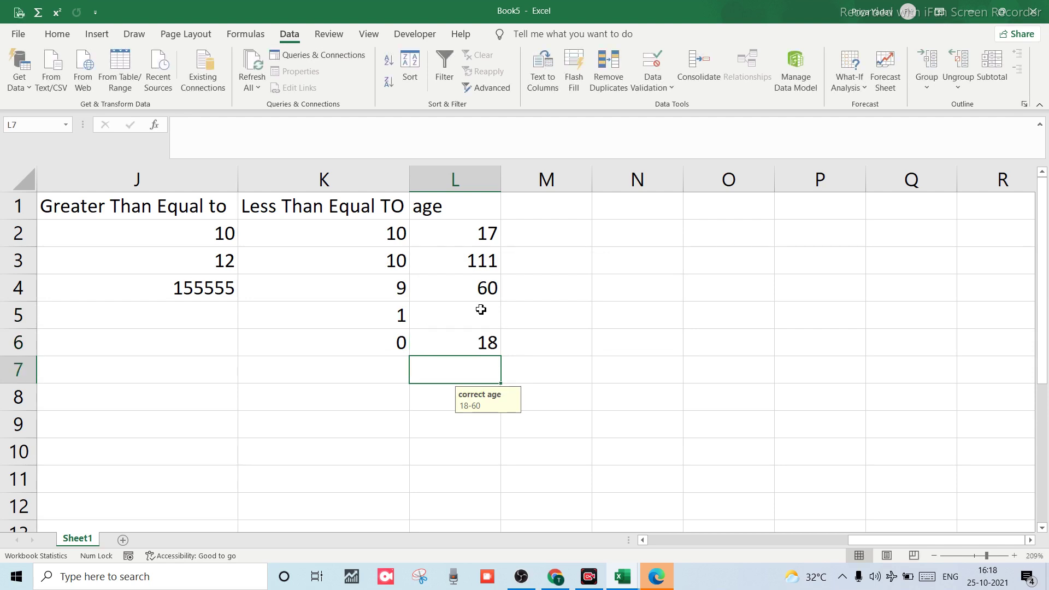
pyautogui.write('19')
pyautogui.press('Return')
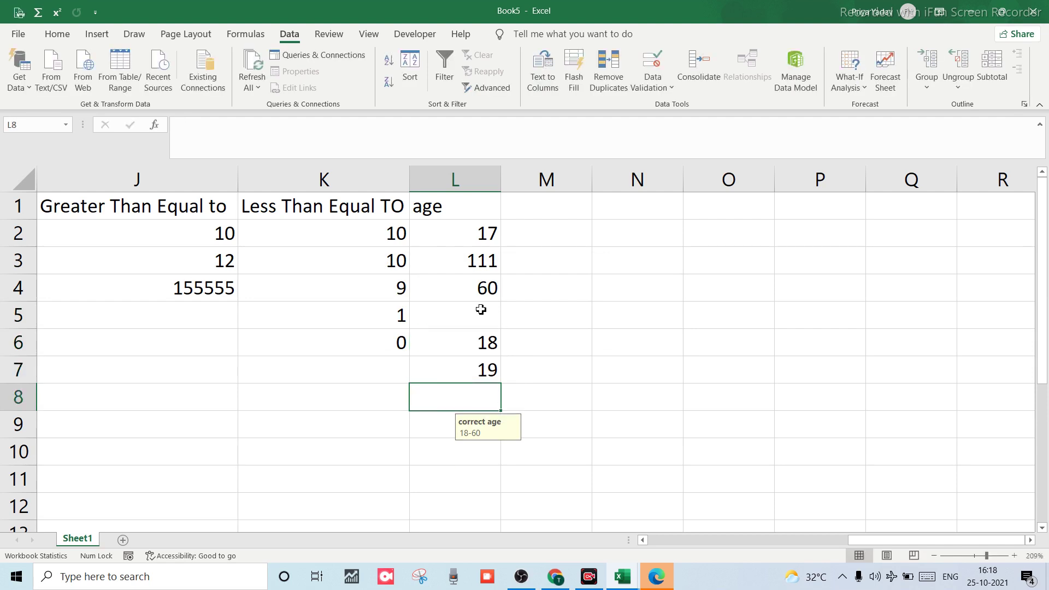
# Try 61 and 17 below the list, cancelling both rejected entries.
pyautogui.write('61')
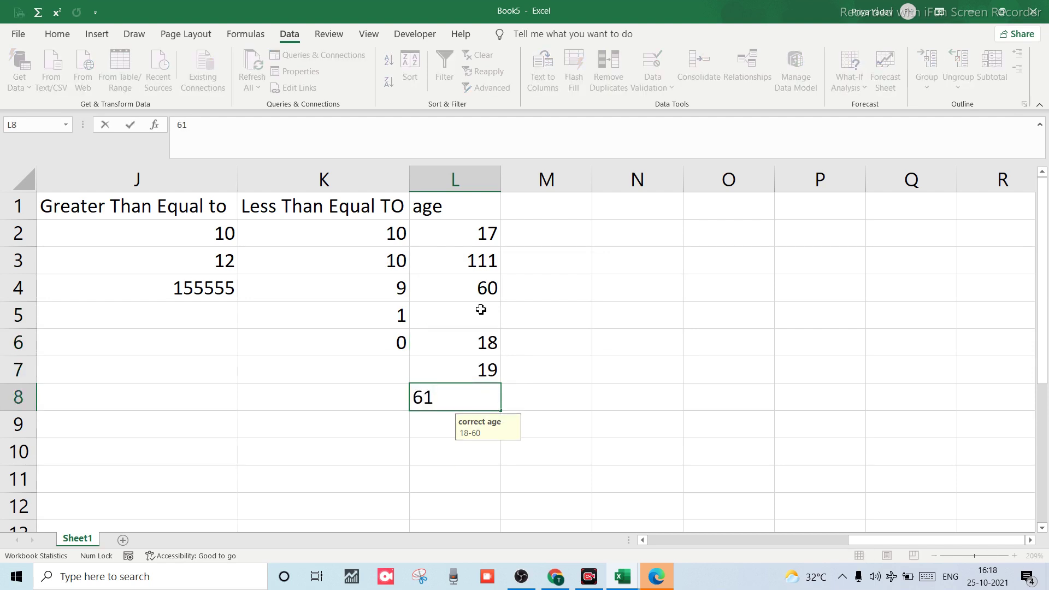
pyautogui.press('Return')
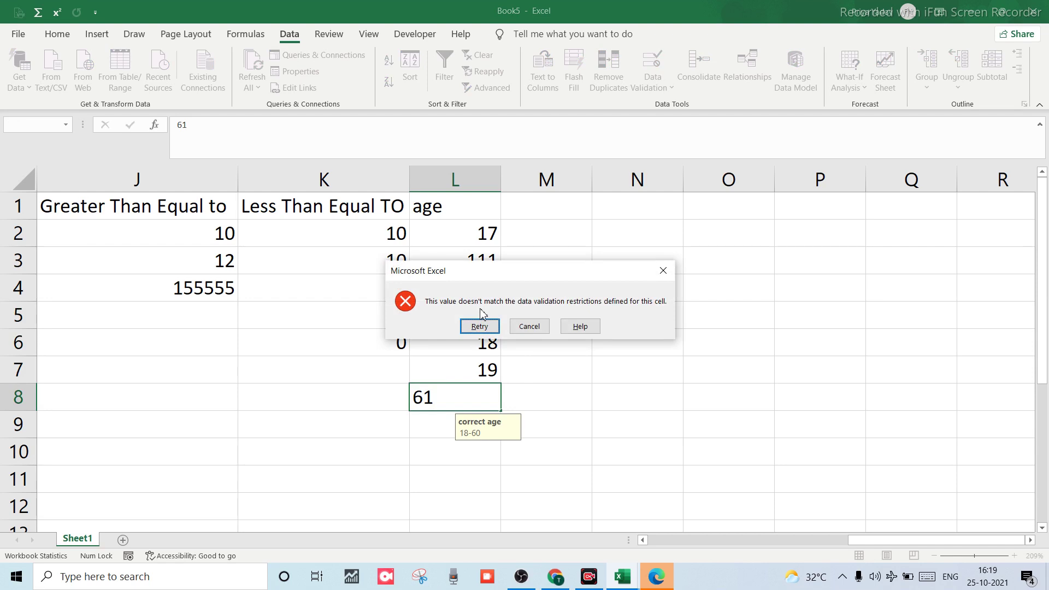
pyautogui.press('Escape')
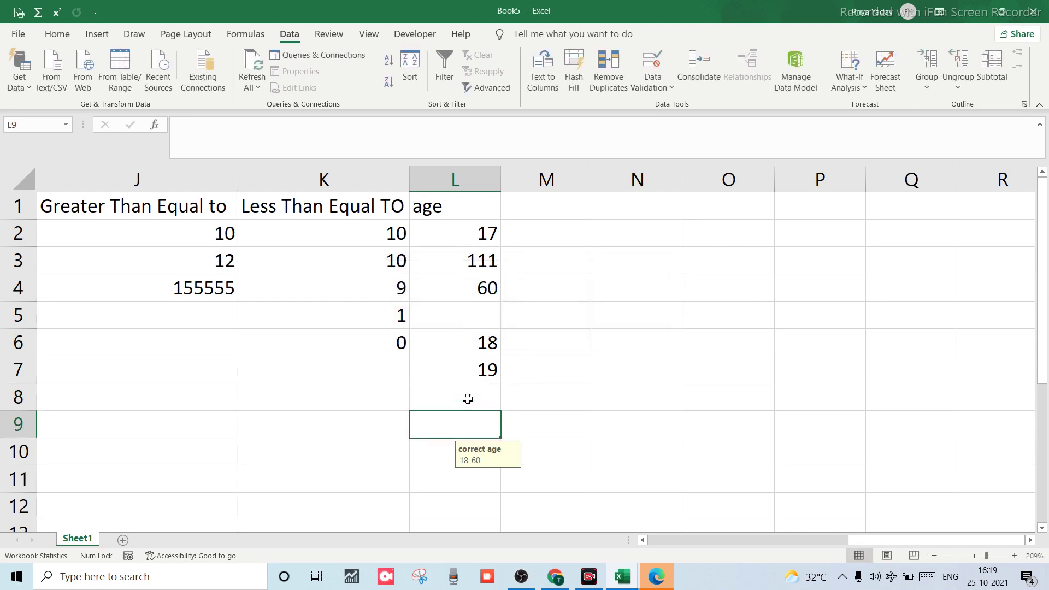
pyautogui.write('17')
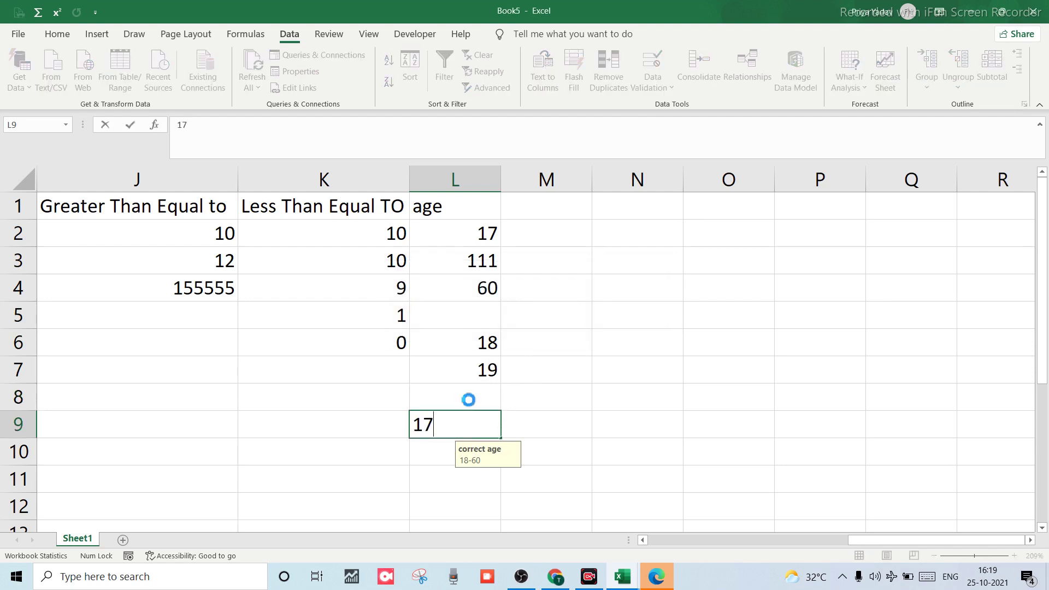
pyautogui.press('Return')
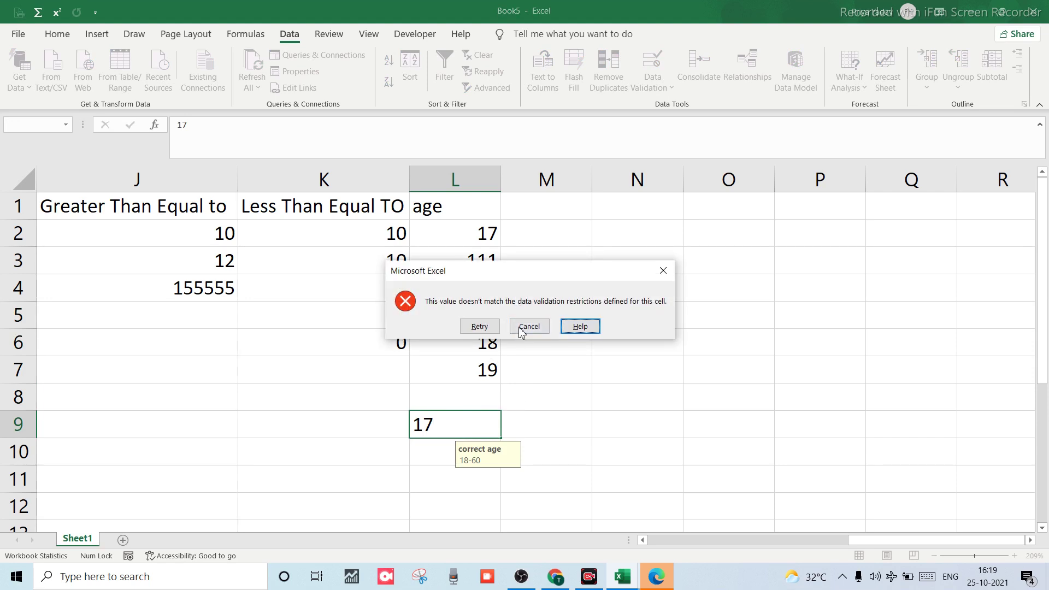
pyautogui.click(525, 327)
pyautogui.press('Escape')
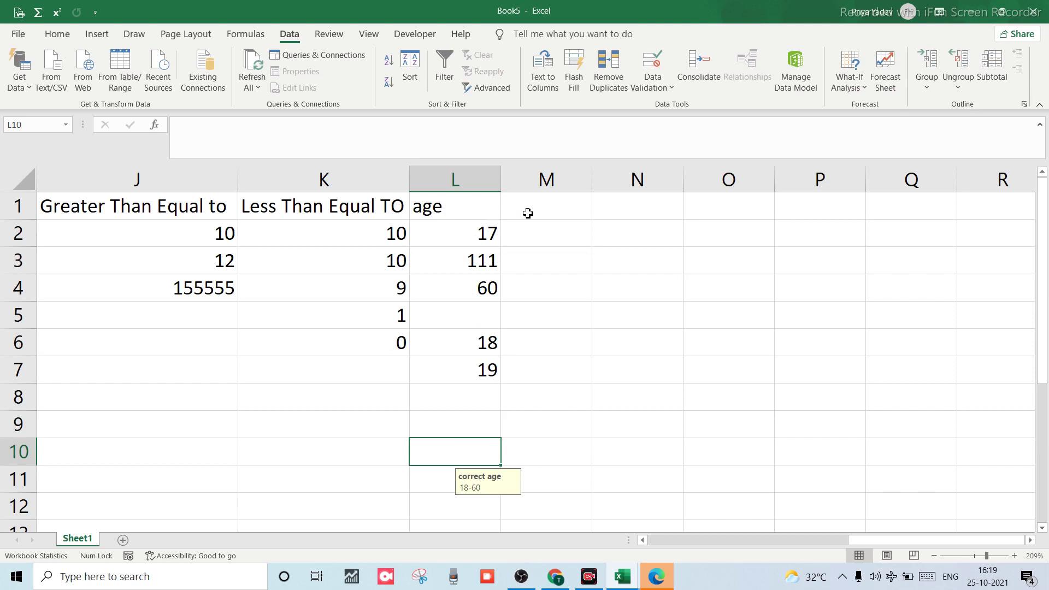
# Select down the age column, then delete the invalid 111 from L3.
pyautogui.click(458, 206)
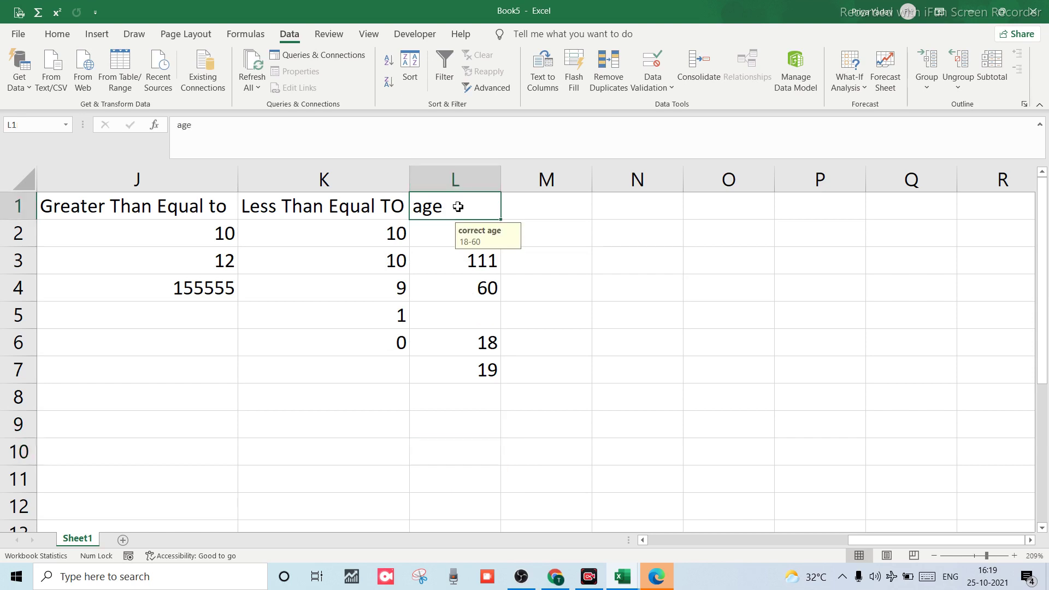
pyautogui.hotkey('shift', 'Down')
pyautogui.hotkey('shift', 'Down')
pyautogui.hotkey('shift', 'Down')
pyautogui.hotkey('shift', 'Down')
pyautogui.hotkey('shift', 'Down')
pyautogui.hotkey('shift', 'Down')
pyautogui.hotkey('shift', 'Down')
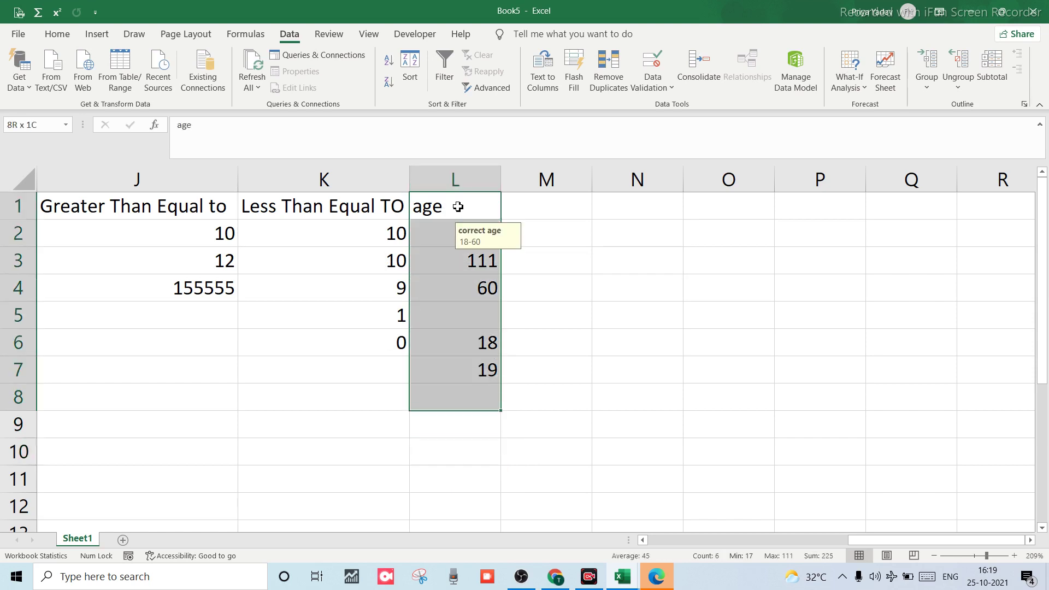
pyautogui.hotkey('shift', 'Down')
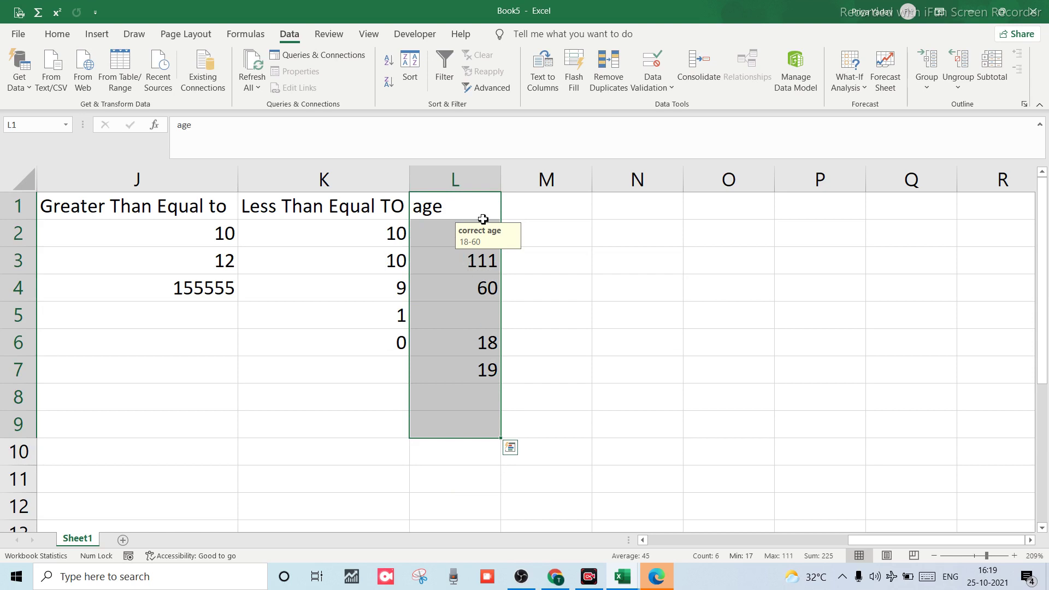
pyautogui.click(478, 268)
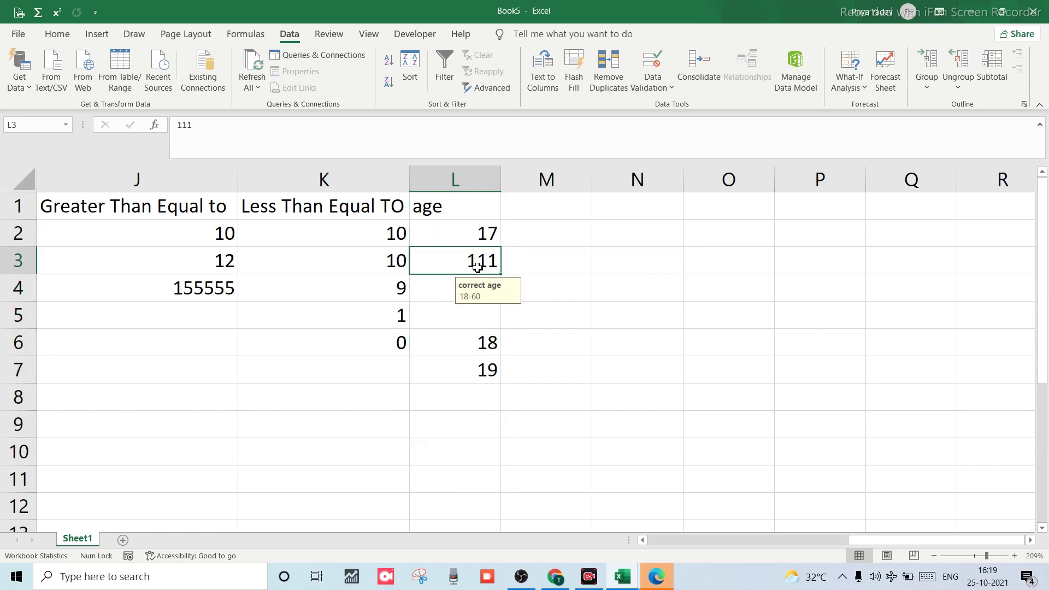
pyautogui.press('Delete')
pyautogui.click(455, 299)
pyautogui.write('60')
pyautogui.press('Return')
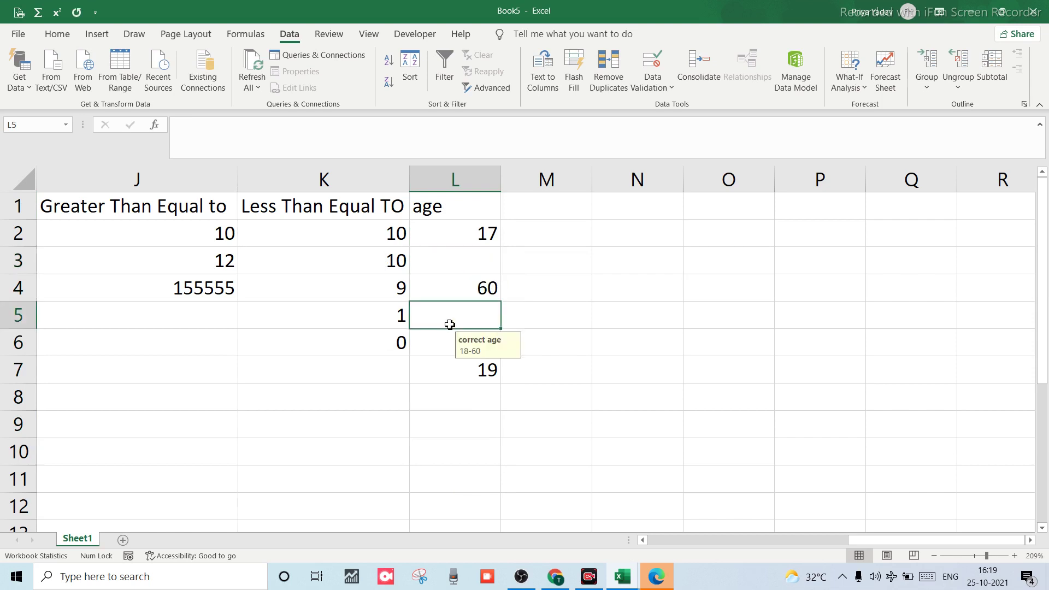
# Enter 45 in L3 and select the age range L1:L8.
pyautogui.click(462, 268)
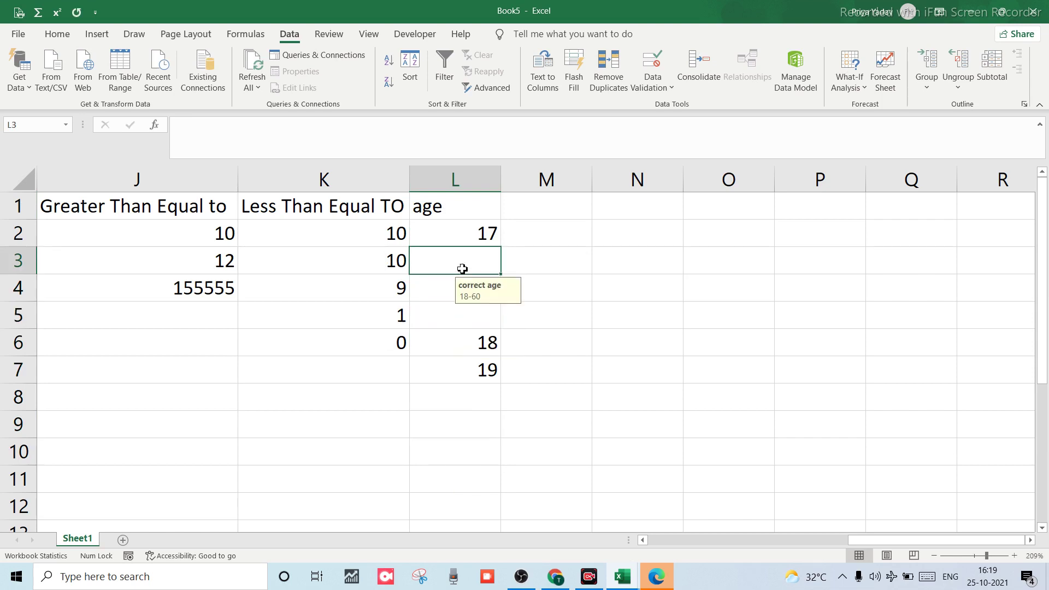
pyautogui.write('45')
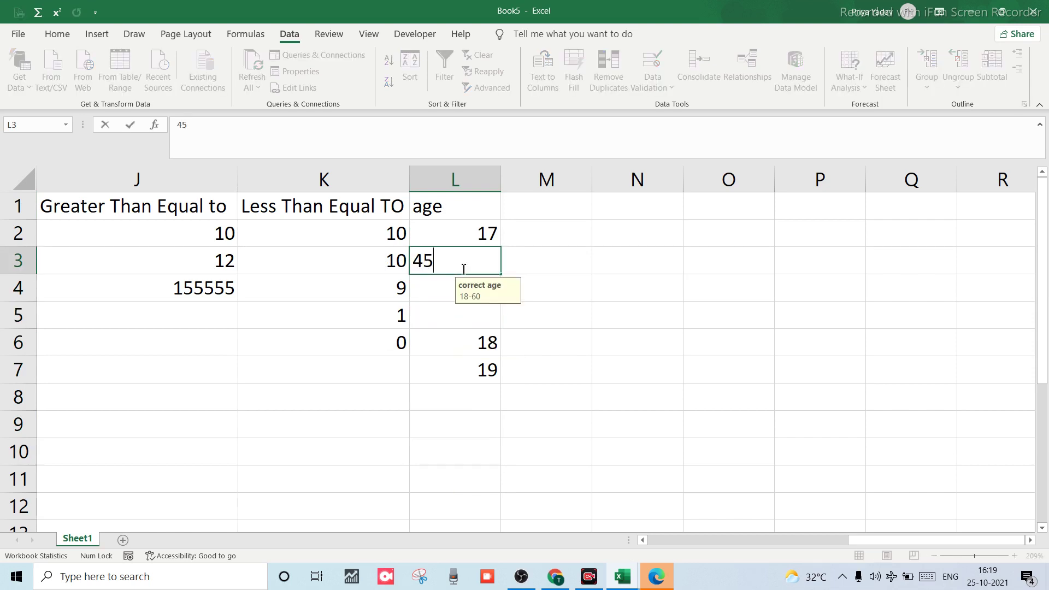
pyautogui.press('Return')
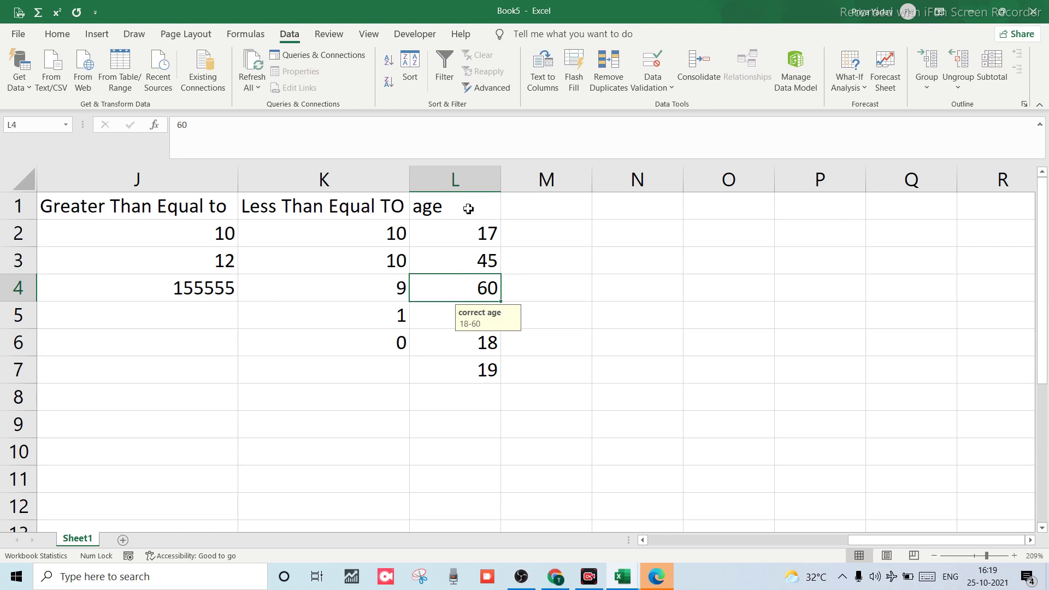
pyautogui.click(467, 212)
pyautogui.hotkey('shift', 'Down')
pyautogui.hotkey('shift', 'Down')
pyautogui.hotkey('shift', 'Down')
pyautogui.hotkey('shift', 'Down')
pyautogui.hotkey('shift', 'Down')
pyautogui.hotkey('shift', 'Down')
pyautogui.hotkey('shift', 'Down')
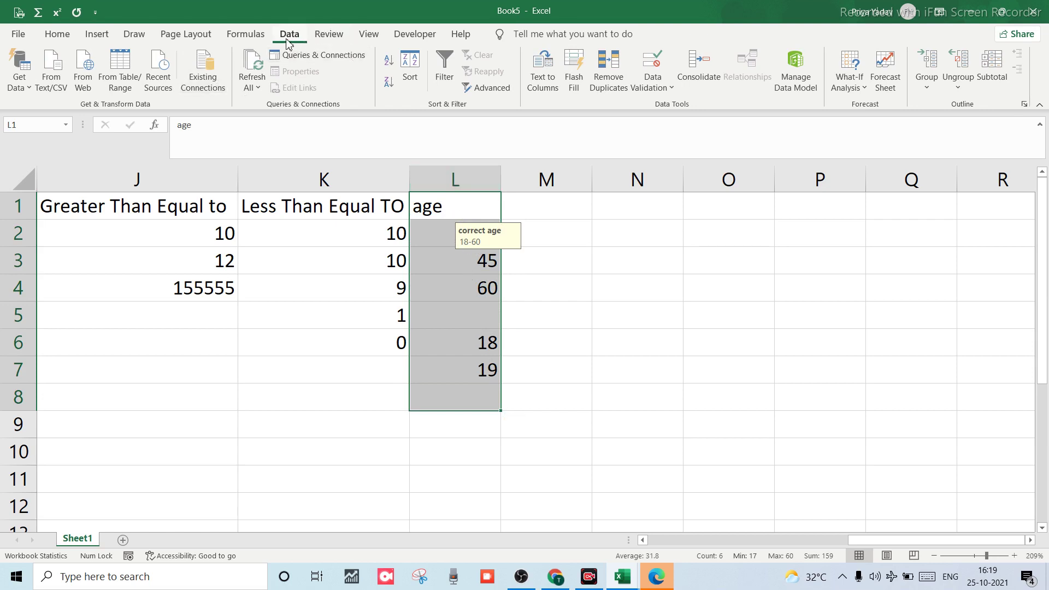
# Open the age cells' Data Validation Error Alert settings and try the Information style.
pyautogui.click(658, 85)
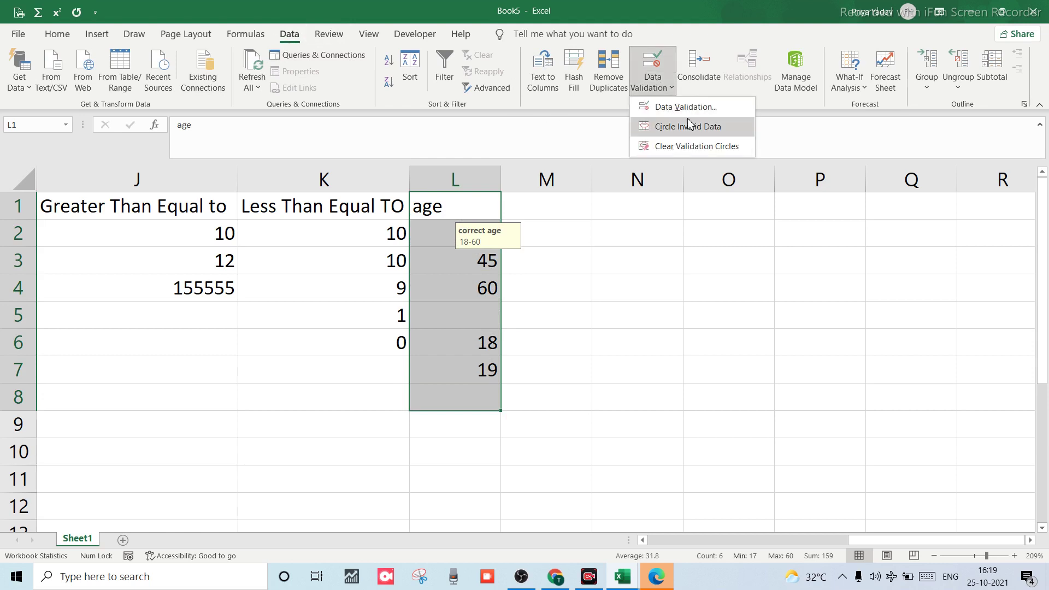
pyautogui.click(662, 107)
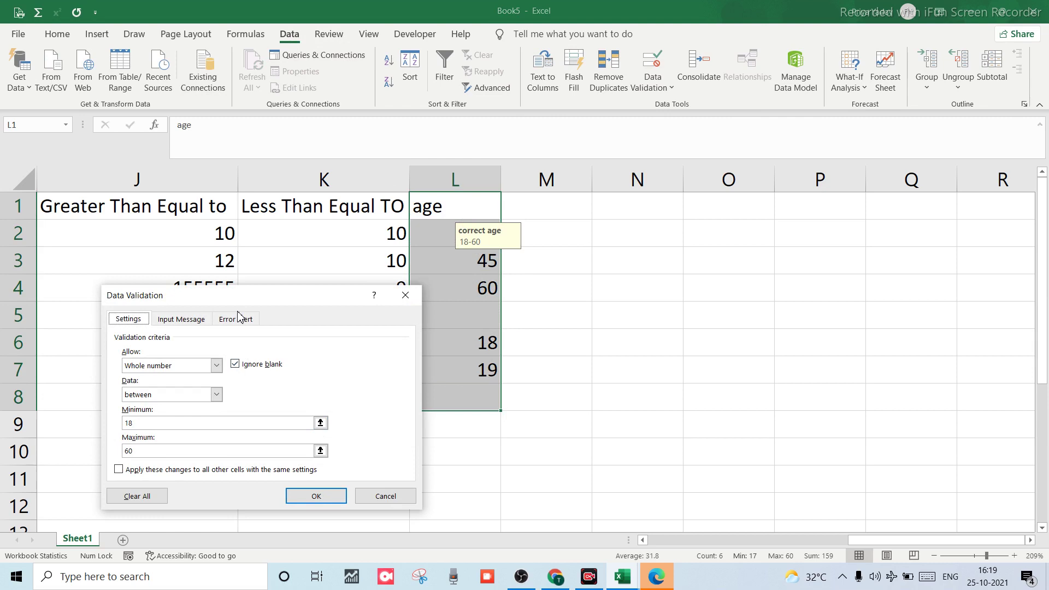
pyautogui.click(238, 322)
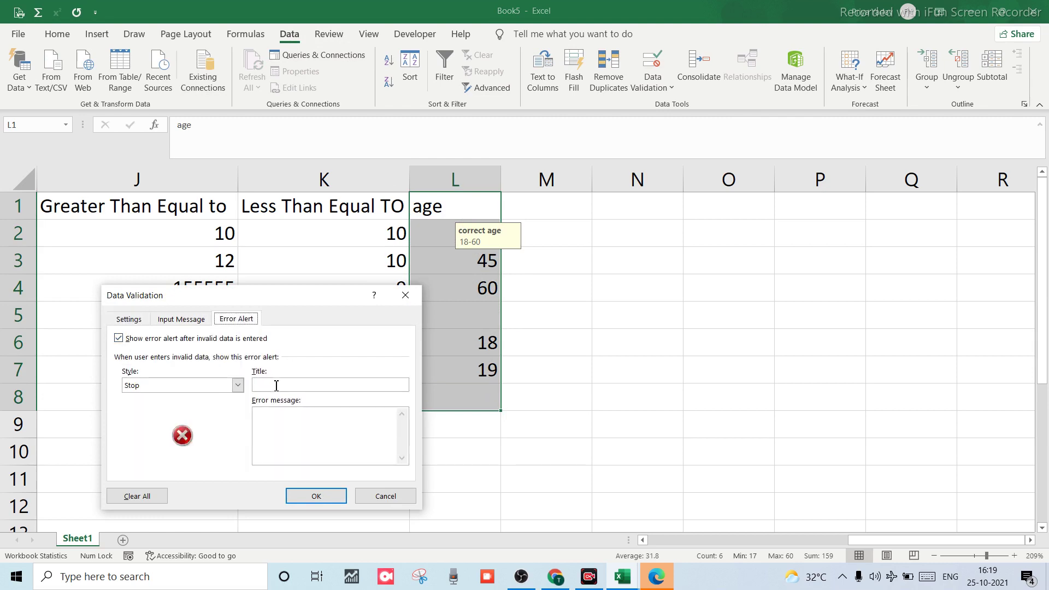
pyautogui.click(238, 385)
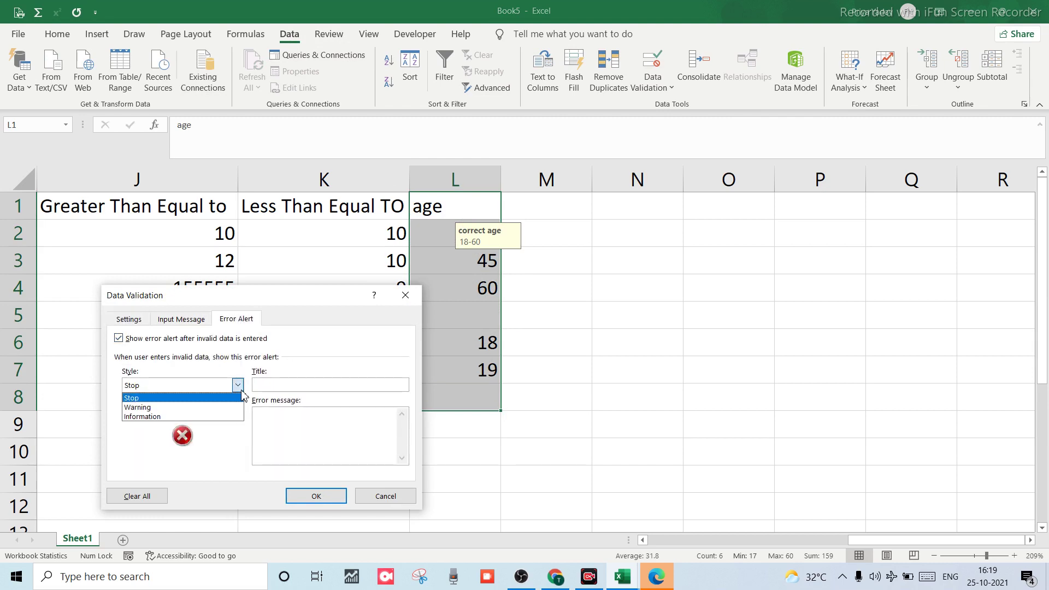
pyautogui.click(190, 418)
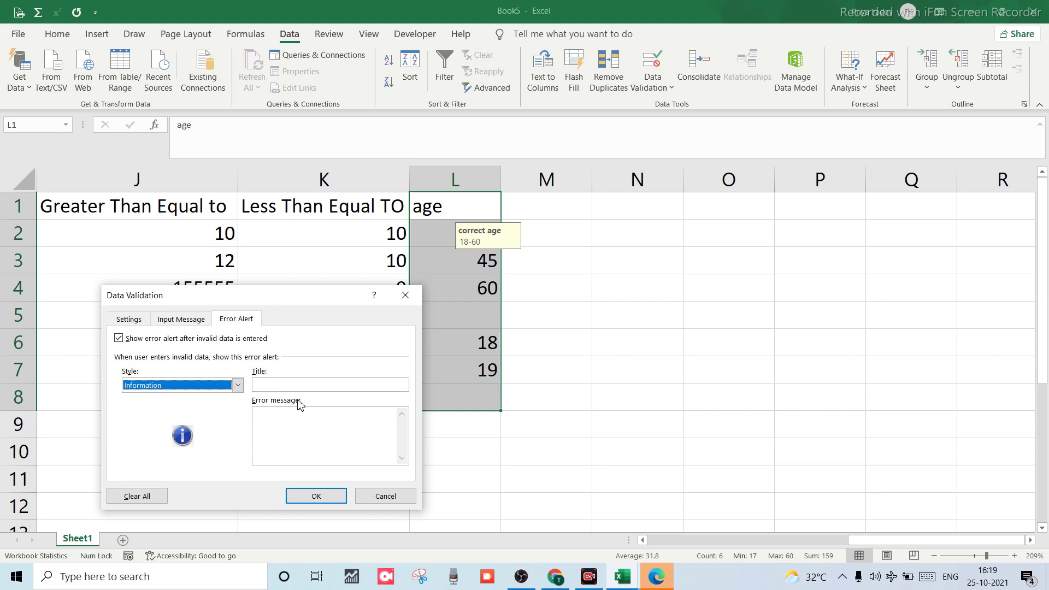
pyautogui.click(314, 386)
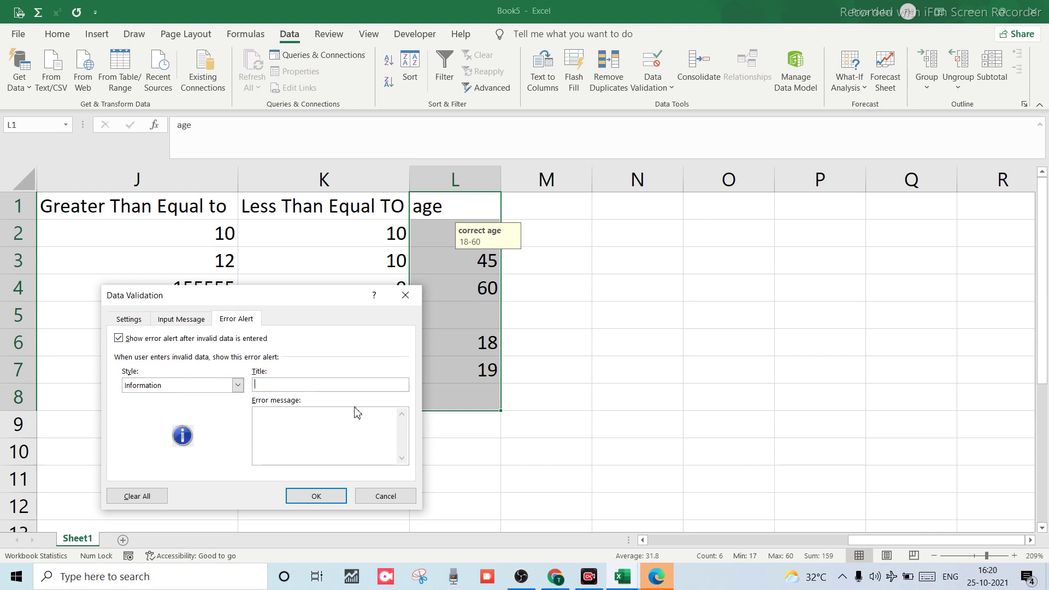
# Use Warning style, title 'Galt enty', message 'you r doing wrong', and apply.
pyautogui.click(238, 385)
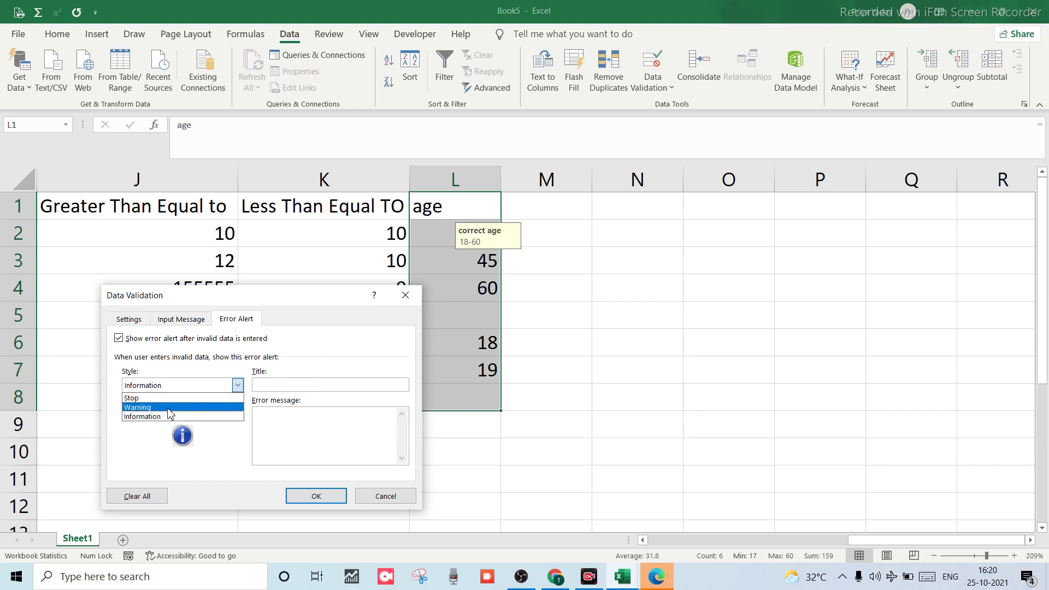
pyautogui.click(167, 407)
pyautogui.click(295, 386)
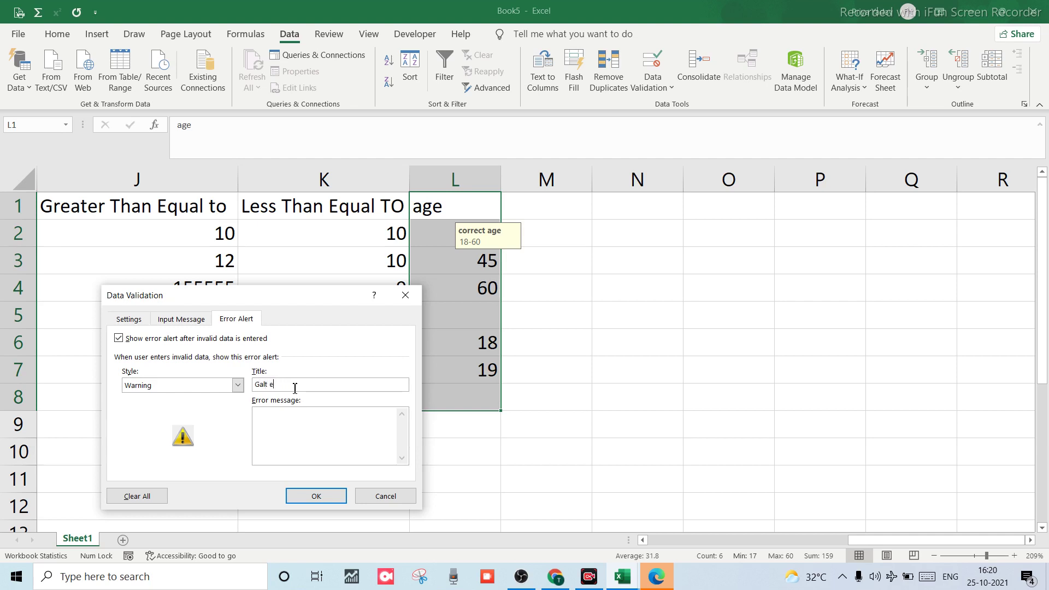
pyautogui.click(276, 430)
pyautogui.click(316, 496)
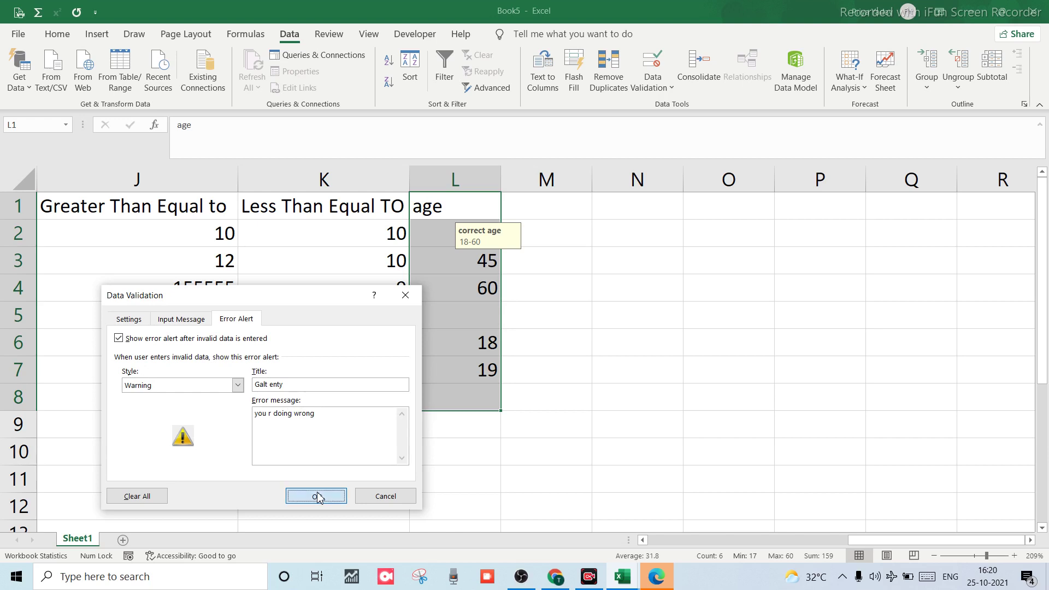
pyautogui.click(444, 352)
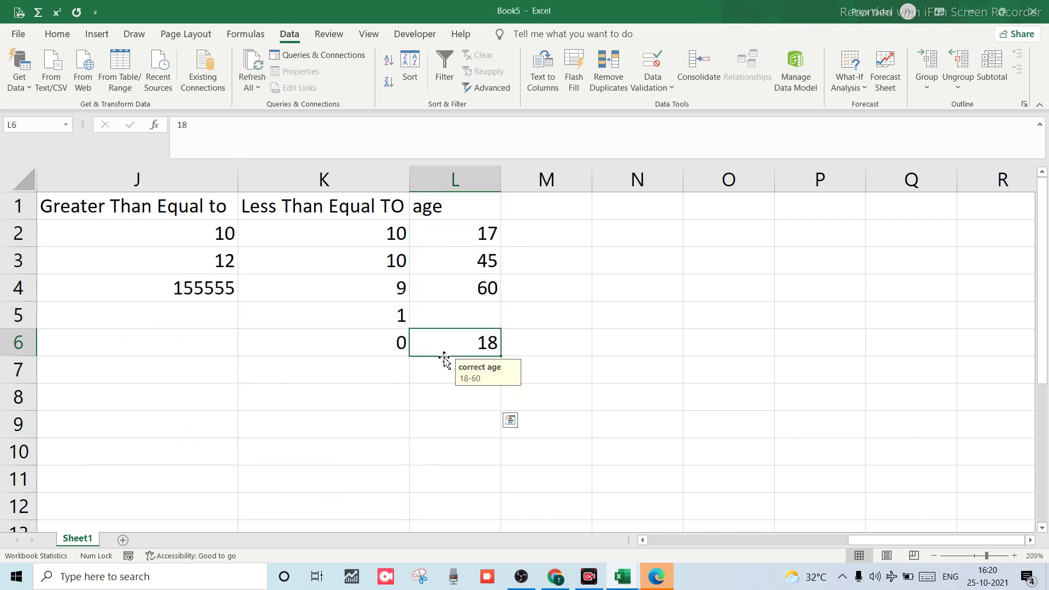
# Enter 45 in both L4 and L5.
pyautogui.doubleClick(448, 294)
pyautogui.press('BackSpace')
pyautogui.press('BackSpace')
pyautogui.write('45')
pyautogui.press('Return')
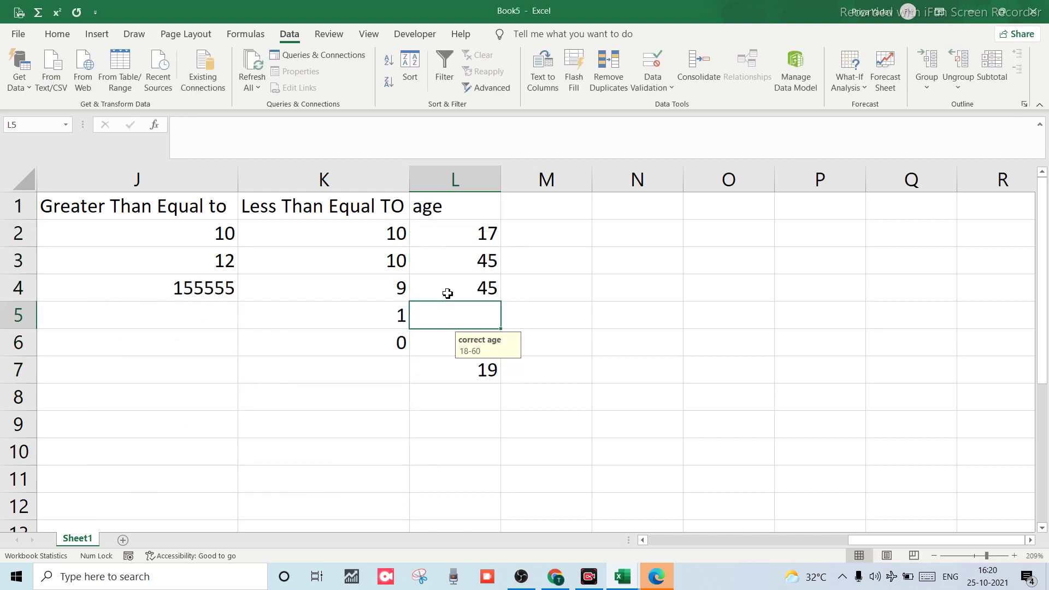
pyautogui.write('45')
pyautogui.press('Return')
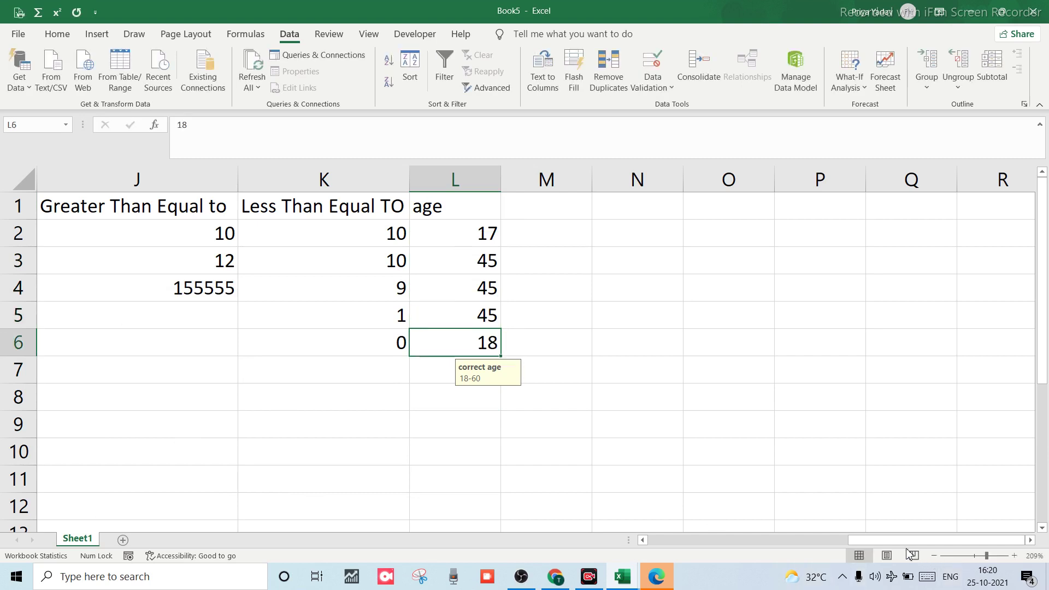
# Try 64 in L5, reject it at the warning so L5 keeps 45.
pyautogui.click(453, 317)
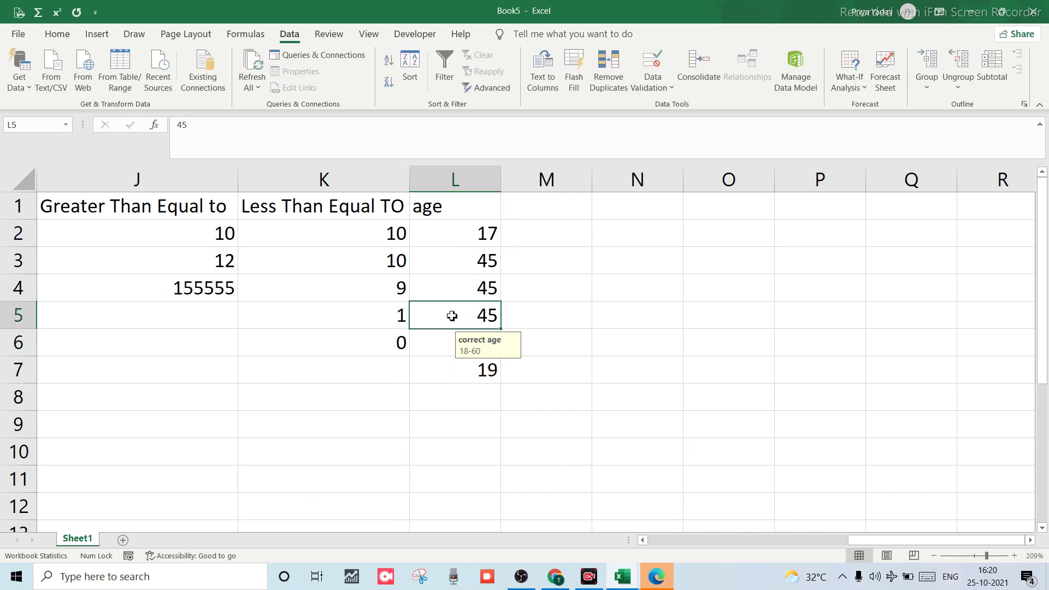
pyautogui.write('64')
pyautogui.press('Return')
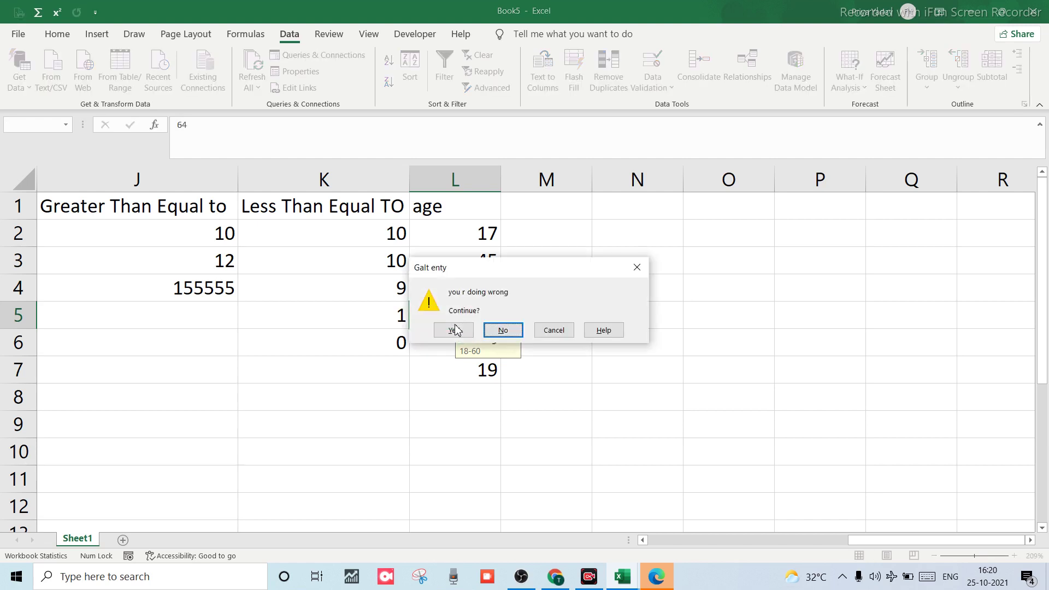
pyautogui.click(500, 330)
pyautogui.write('=')
pyautogui.click(453, 336)
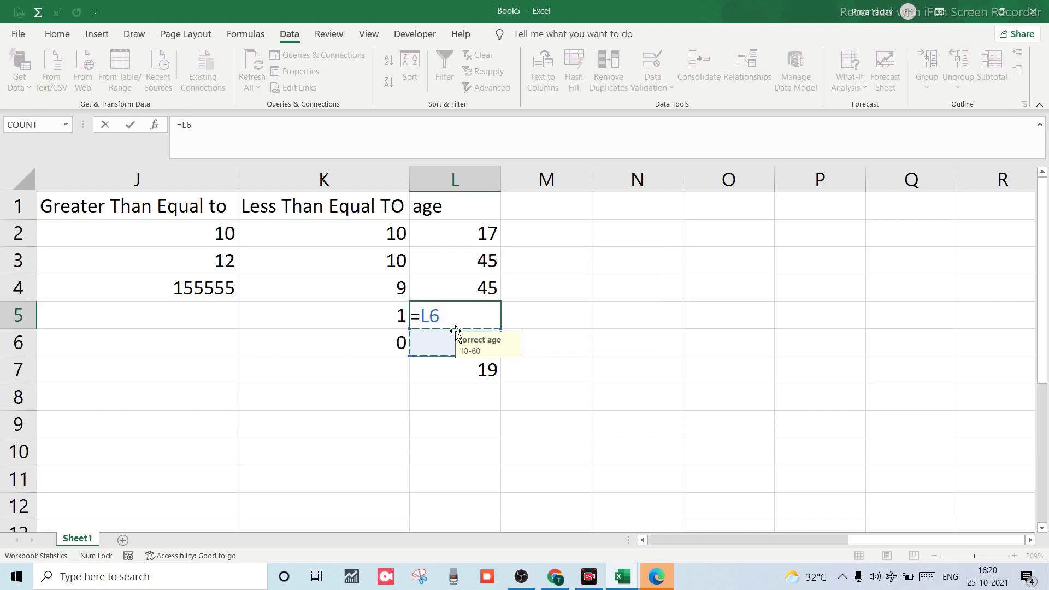
pyautogui.press('Escape')
# Enter 65 in L3, keeping it despite the warning, and 60 in L4.
pyautogui.click(457, 264)
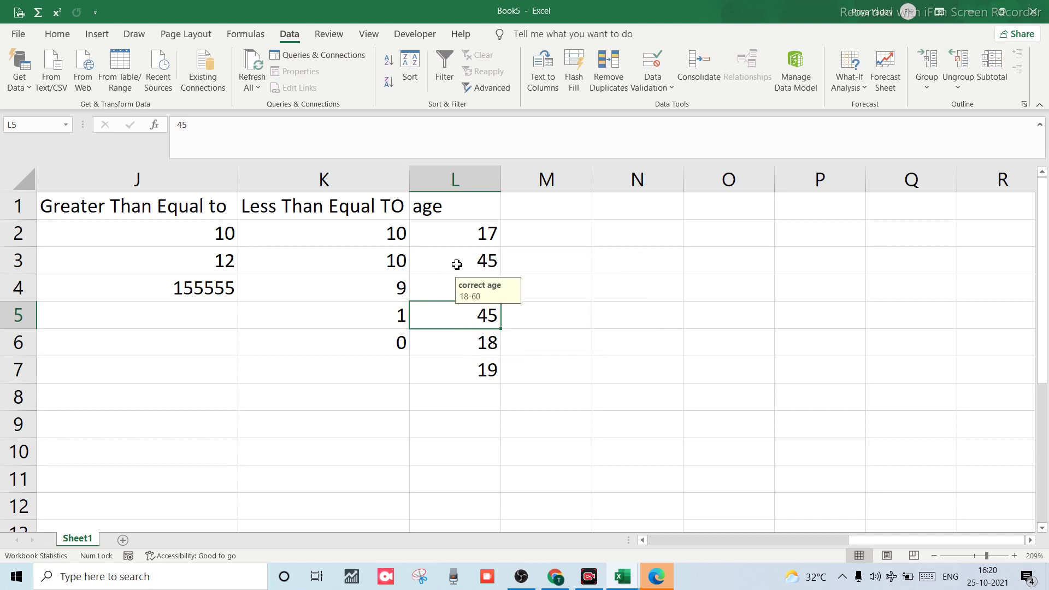
pyautogui.write('65')
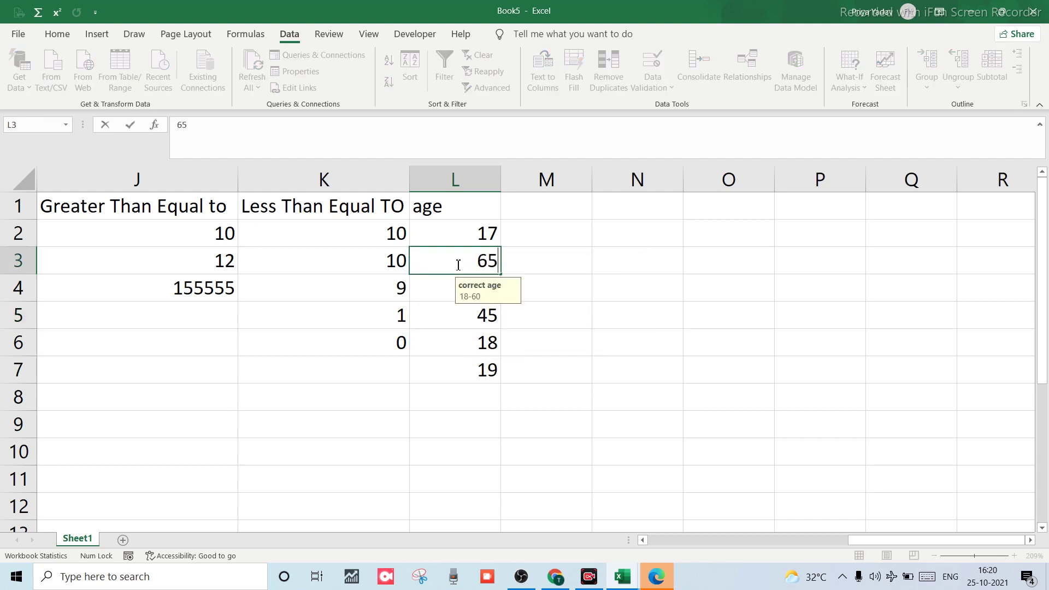
pyautogui.press('Return')
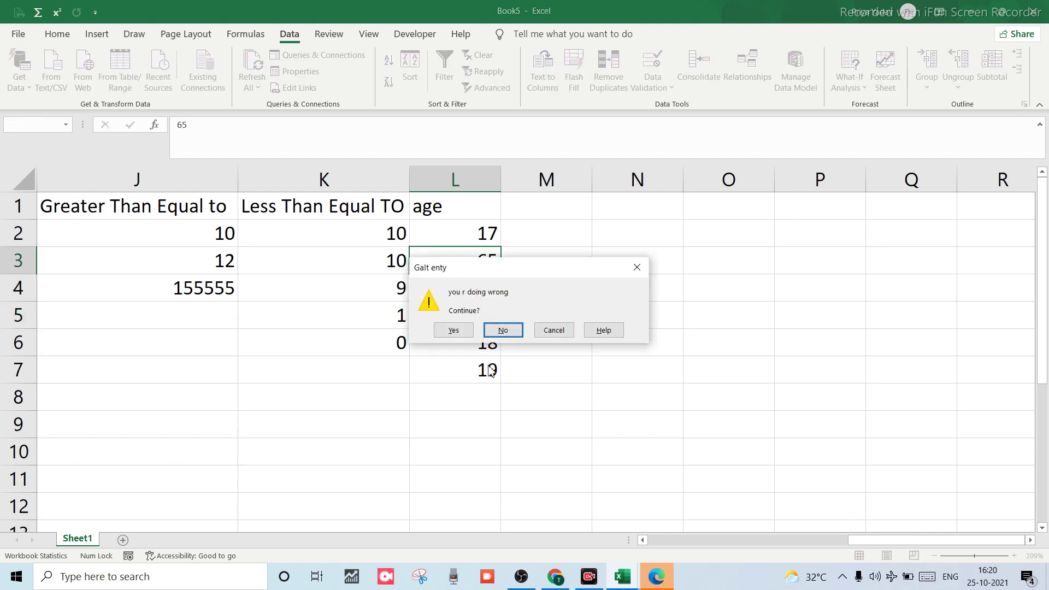
pyautogui.click(460, 330)
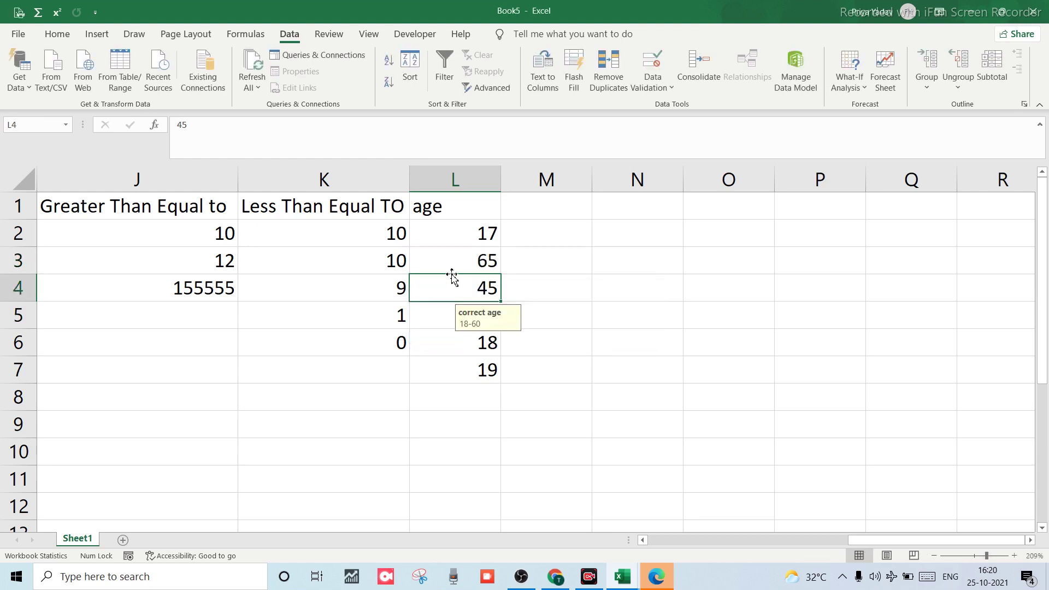
pyautogui.write('60')
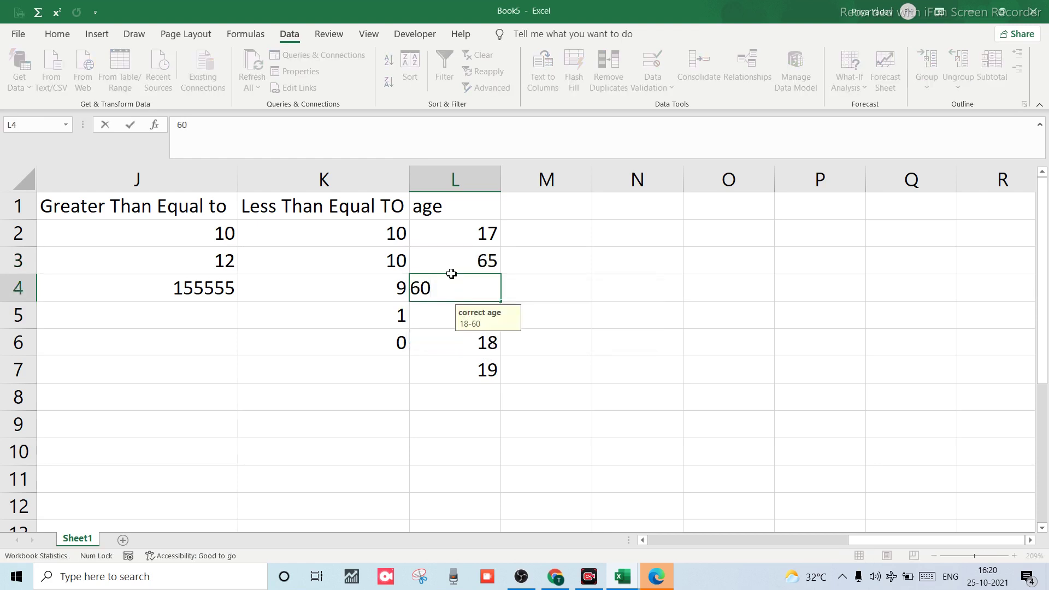
pyautogui.click(451, 273)
# Enter 17 in L6 and keep it despite the warning alert.
pyautogui.click(455, 344)
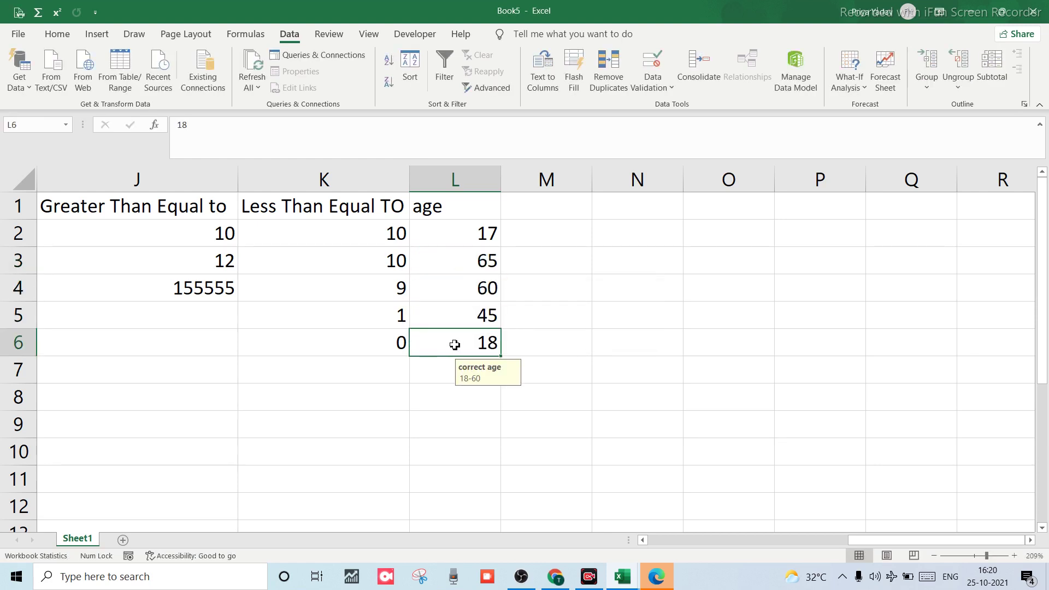
pyautogui.write('17')
pyautogui.press('Return')
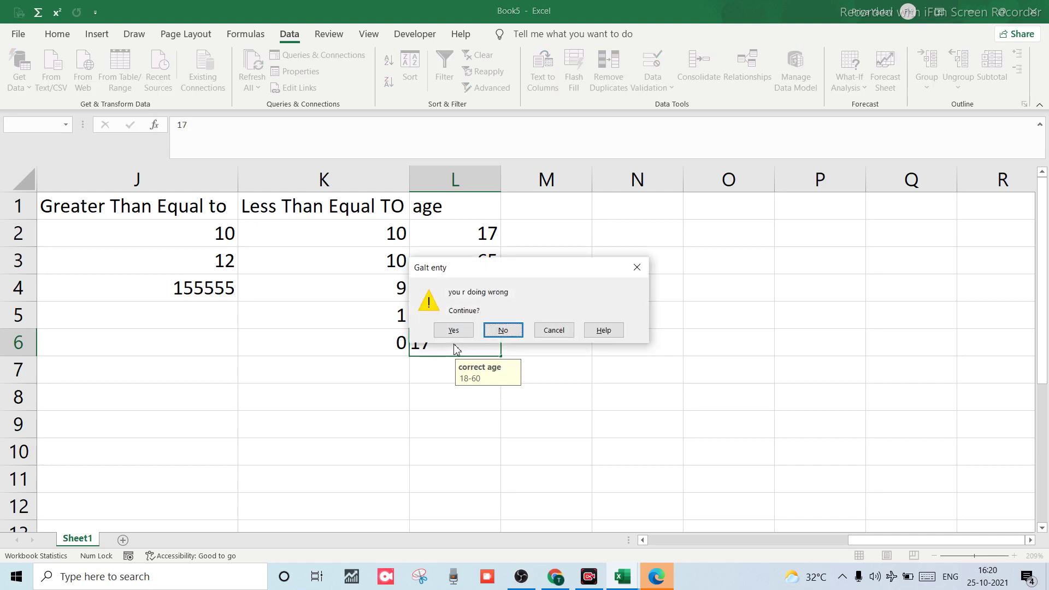
pyautogui.click(453, 330)
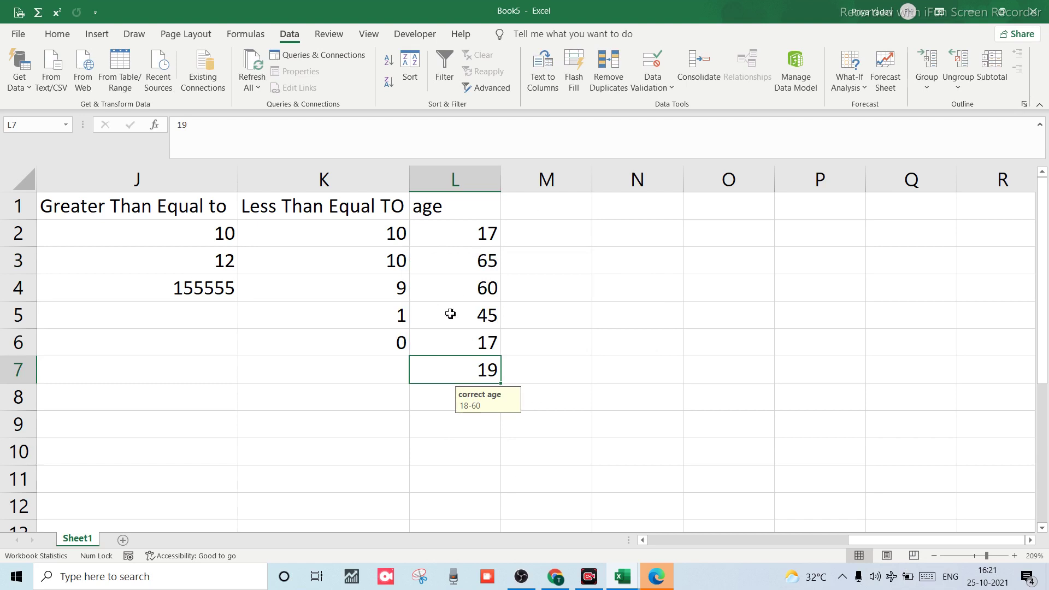
# Select the age cells L1:L10 and open Data Validation, erasing the mixed settings.
pyautogui.moveTo(457, 206); pyautogui.dragTo(457, 452)
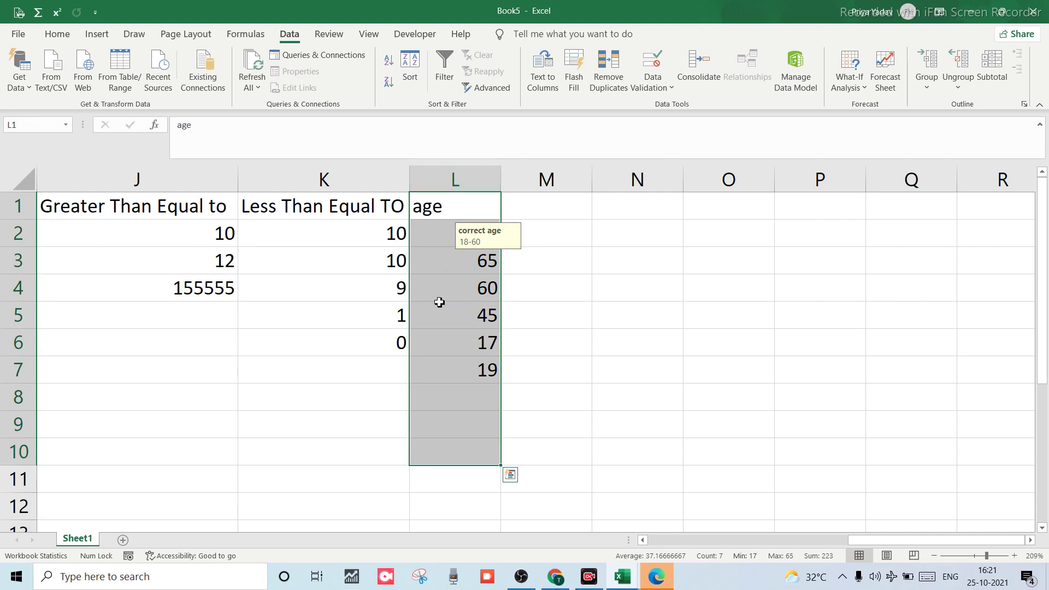
pyautogui.hotkey('alt', 'a')
pyautogui.press('v')
pyautogui.press('v')
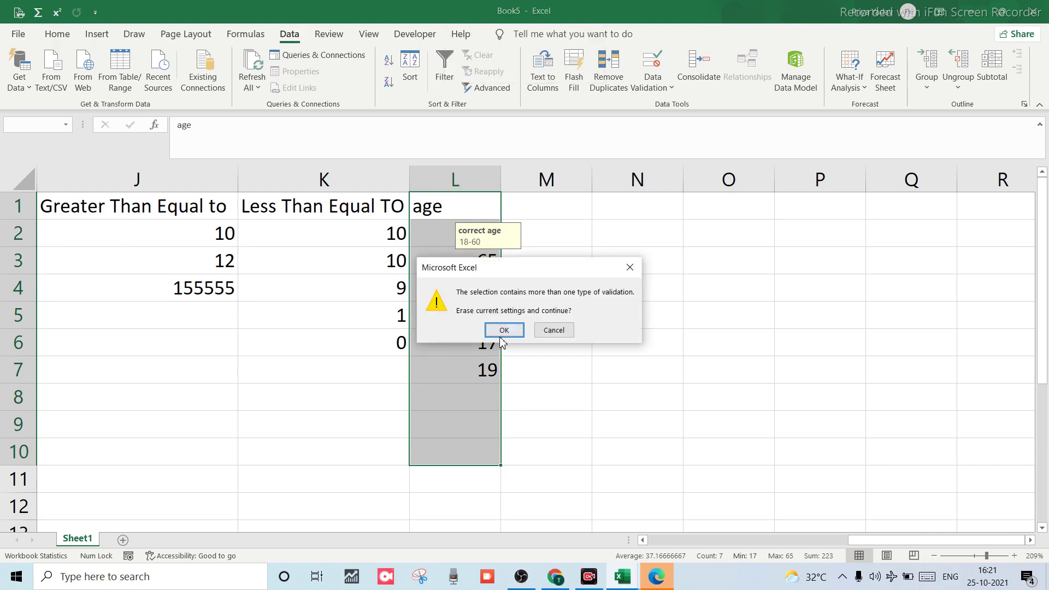
pyautogui.click(502, 330)
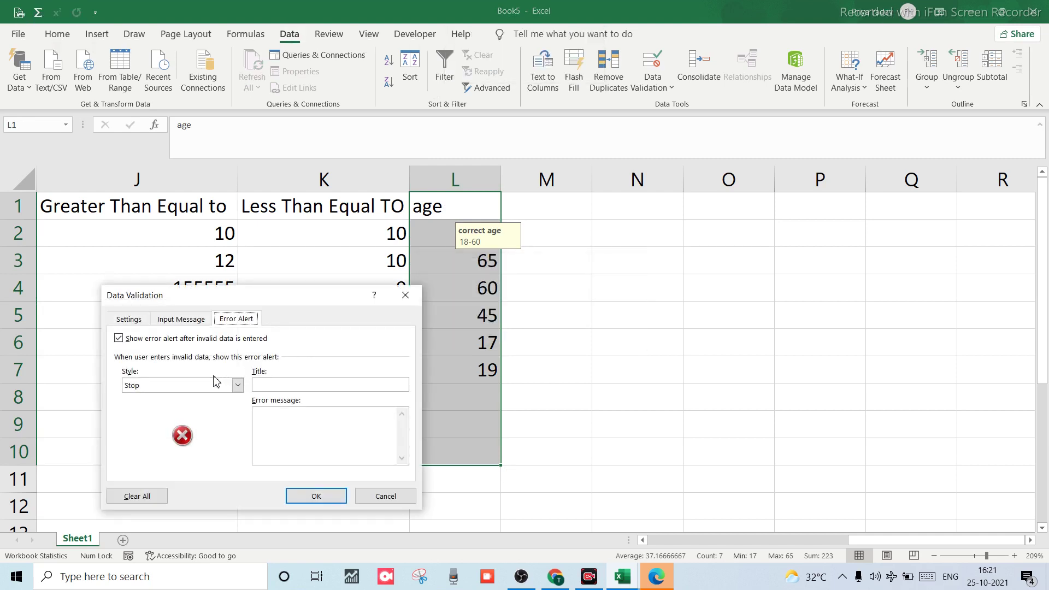
pyautogui.click(237, 387)
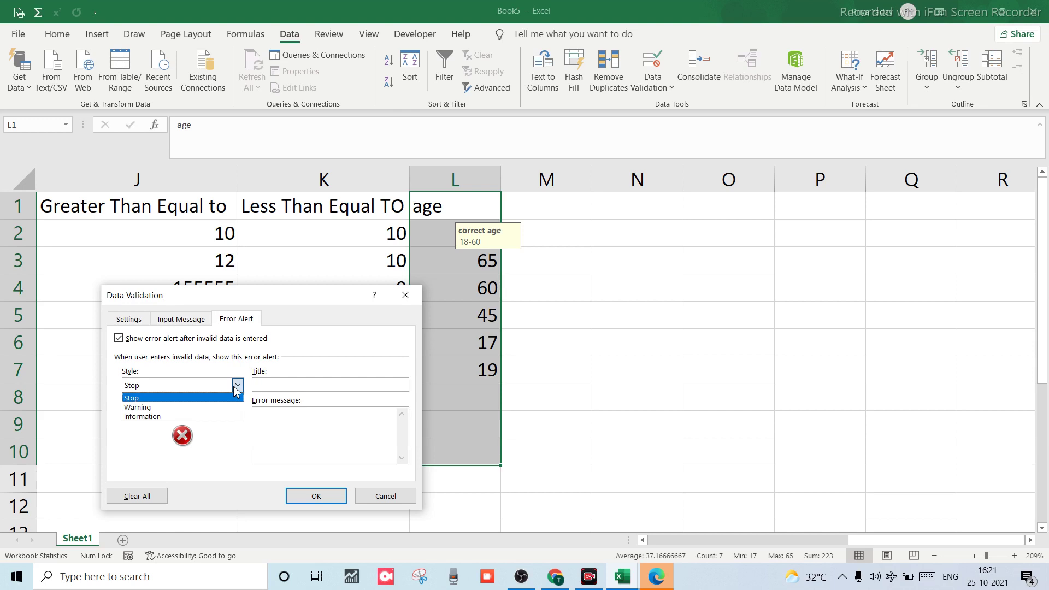
pyautogui.click(178, 407)
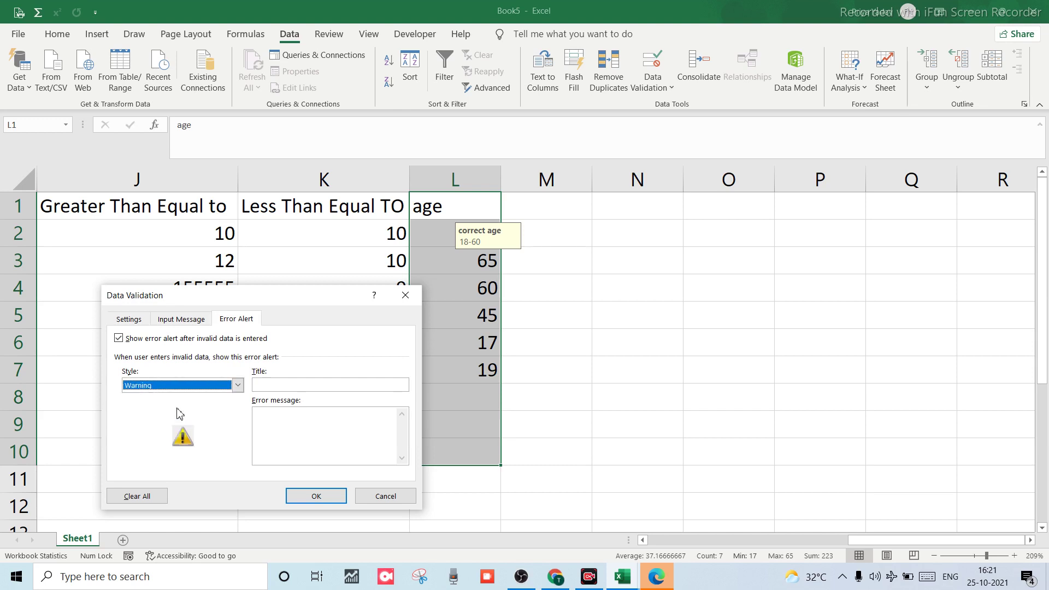
# Set a Stop alert titled 'galt entry' with message 'Aap galt entry kr rhe ho'.
pyautogui.click(302, 384)
pyautogui.click(238, 386)
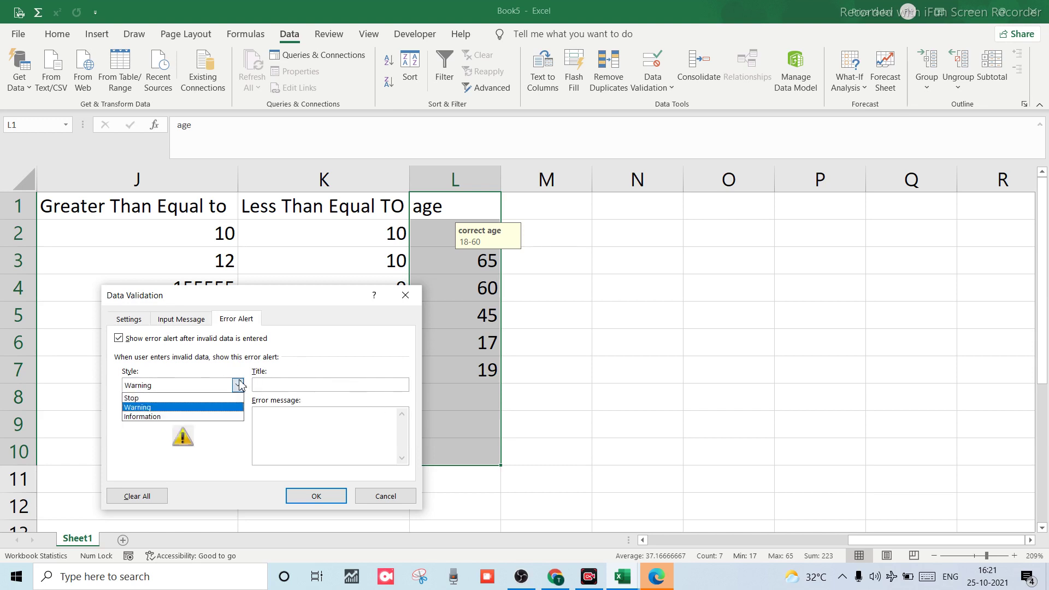
pyautogui.click(174, 401)
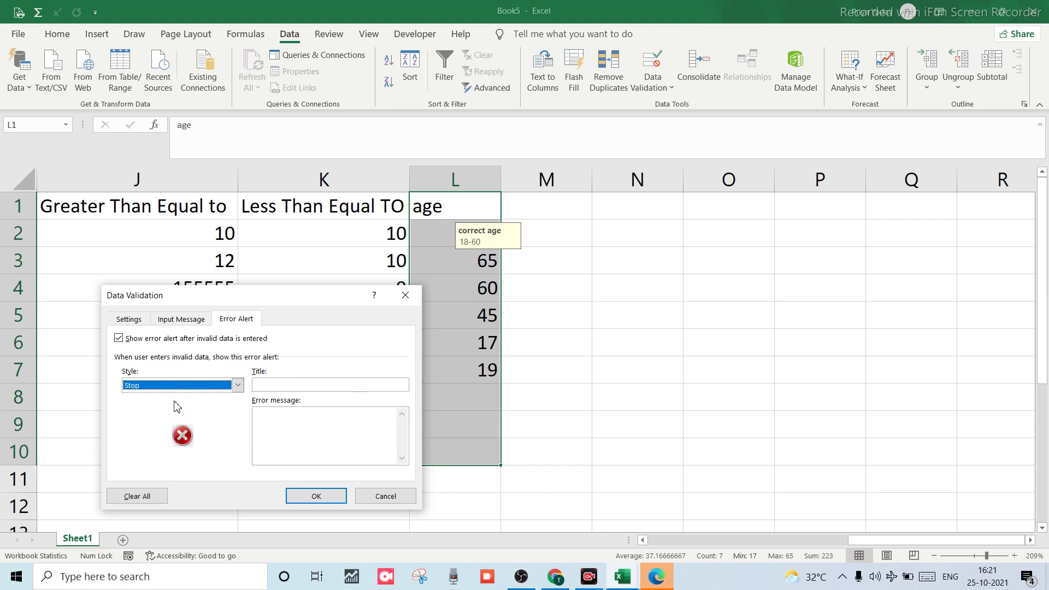
pyautogui.click(276, 385)
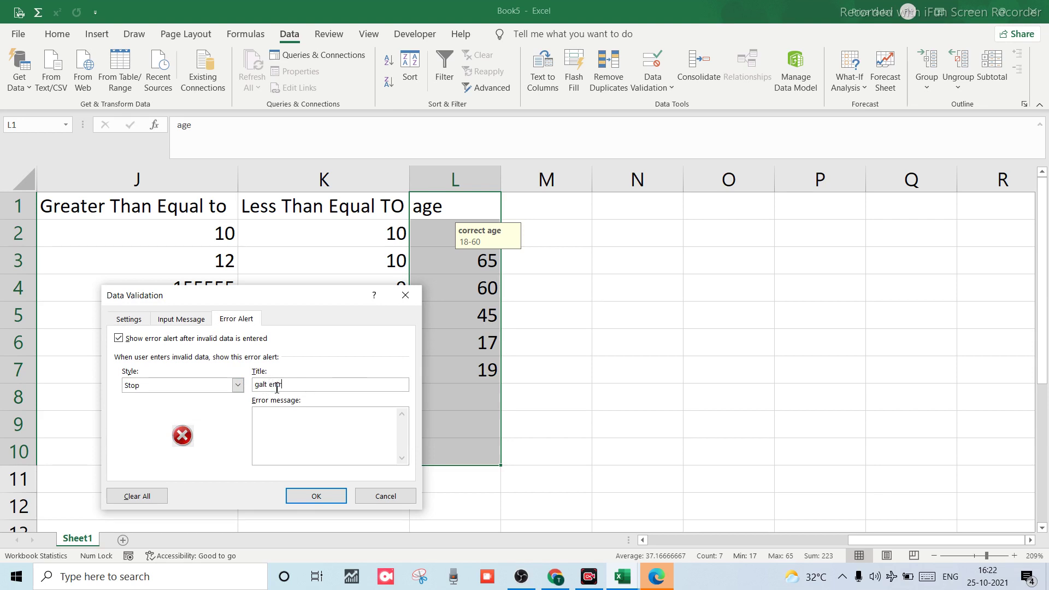
pyautogui.click(274, 431)
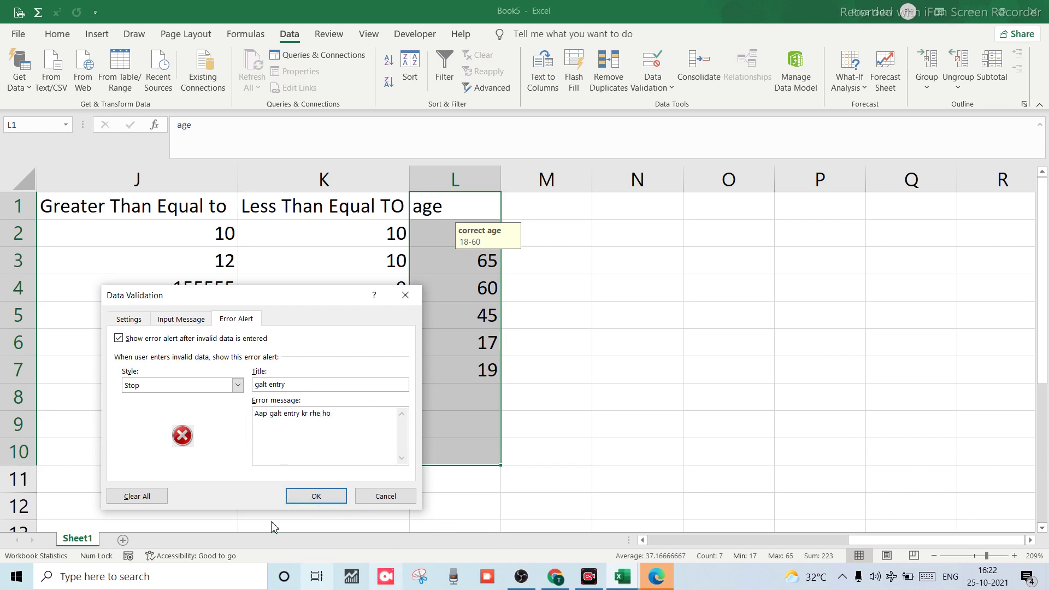
pyautogui.click(311, 496)
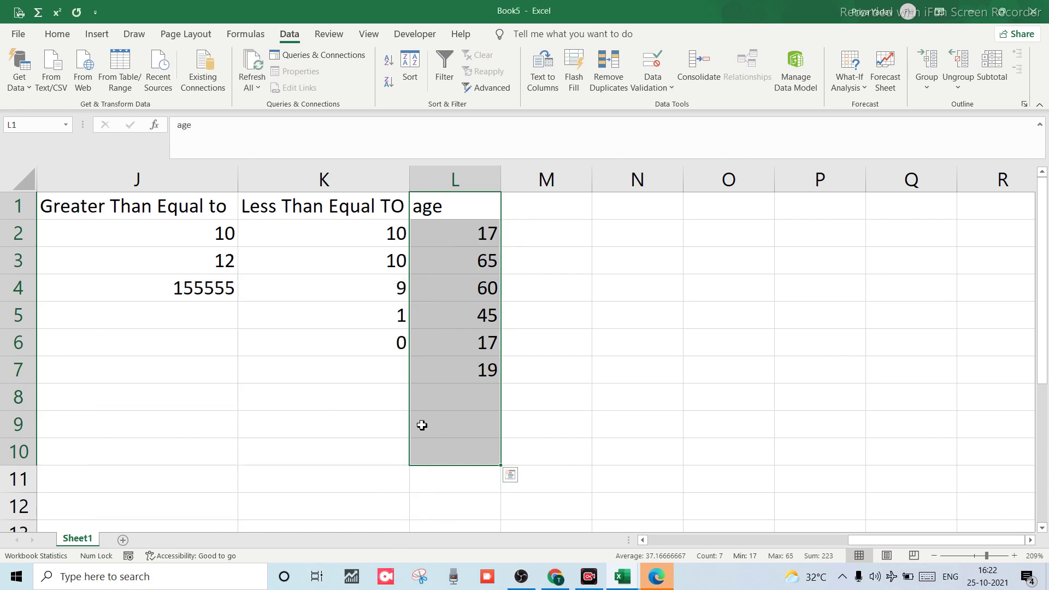
# Enter ages 64 in L6 and 54 in L7.
pyautogui.click(462, 334)
pyautogui.doubleClick(462, 334)
pyautogui.press('BackSpace')
pyautogui.press('BackSpace')
pyautogui.write('64')
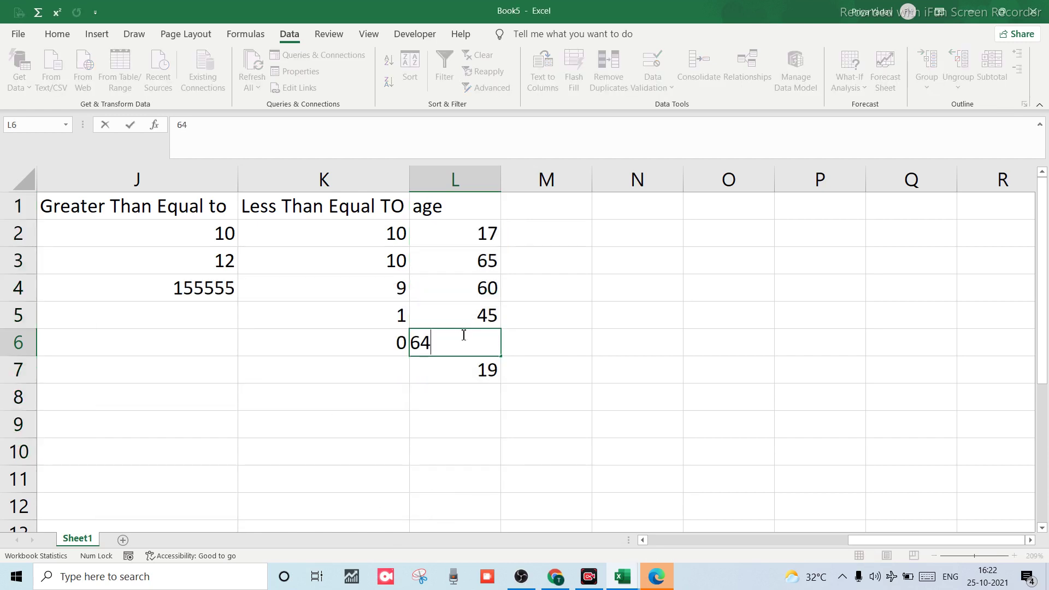
pyautogui.press('Return')
pyautogui.write('54')
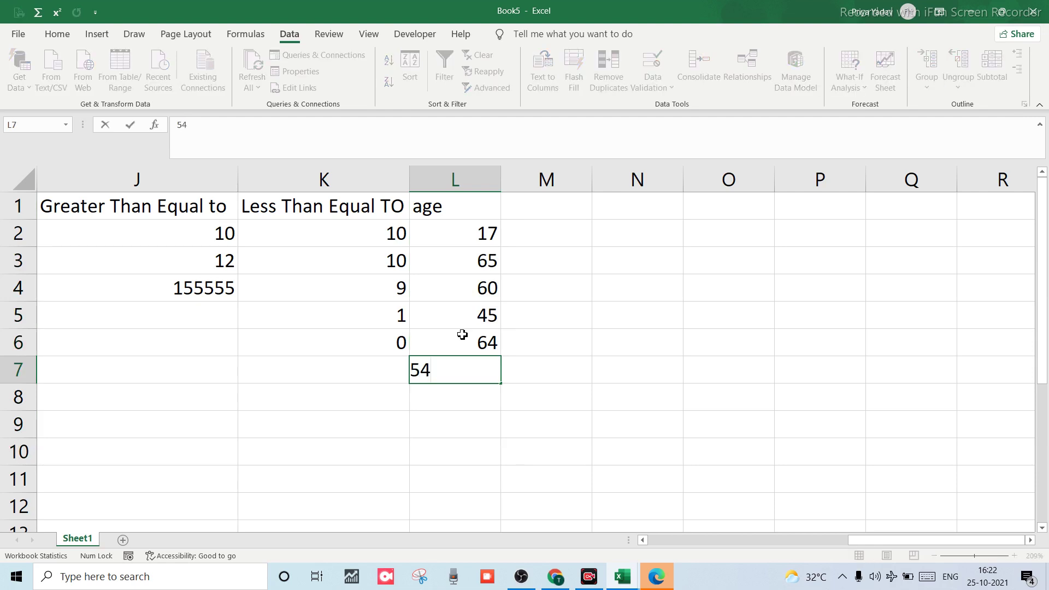
pyautogui.press('Return')
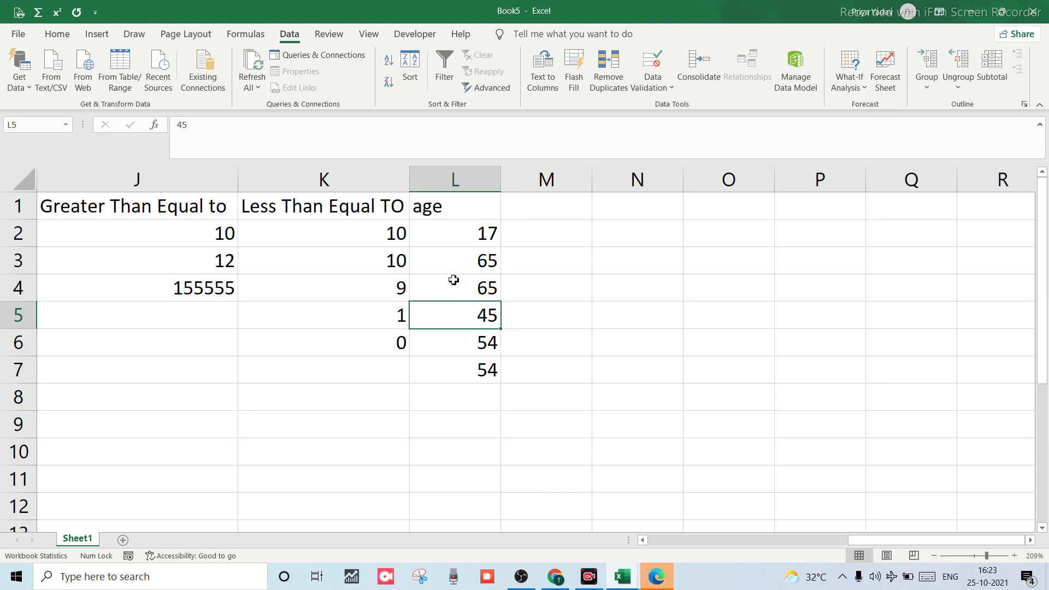
# Re-enter the age 65 in cell L3.
pyautogui.click(450, 271)
pyautogui.write('65')
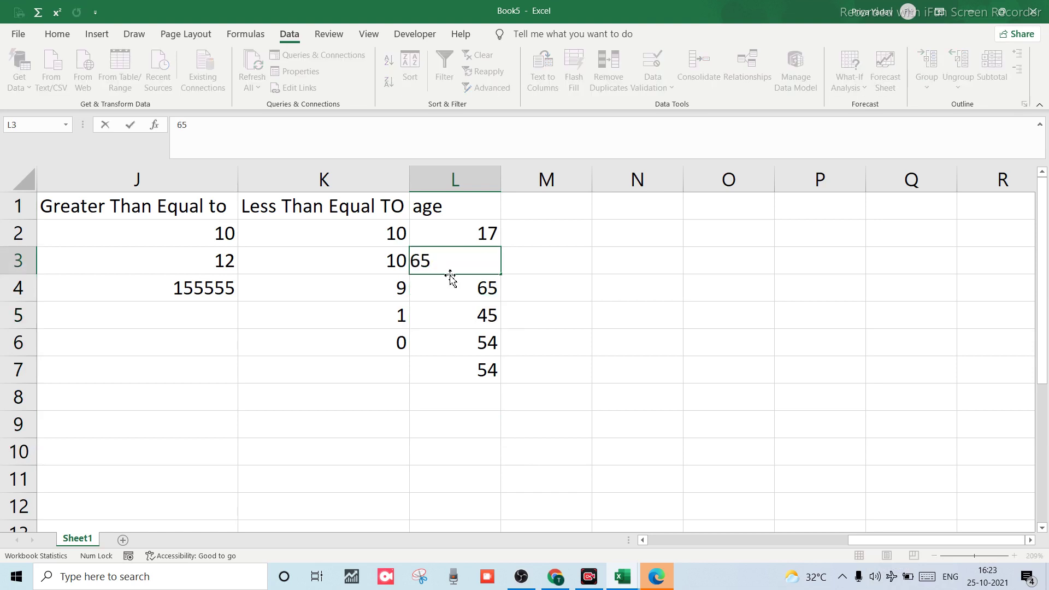
pyautogui.press('Return')
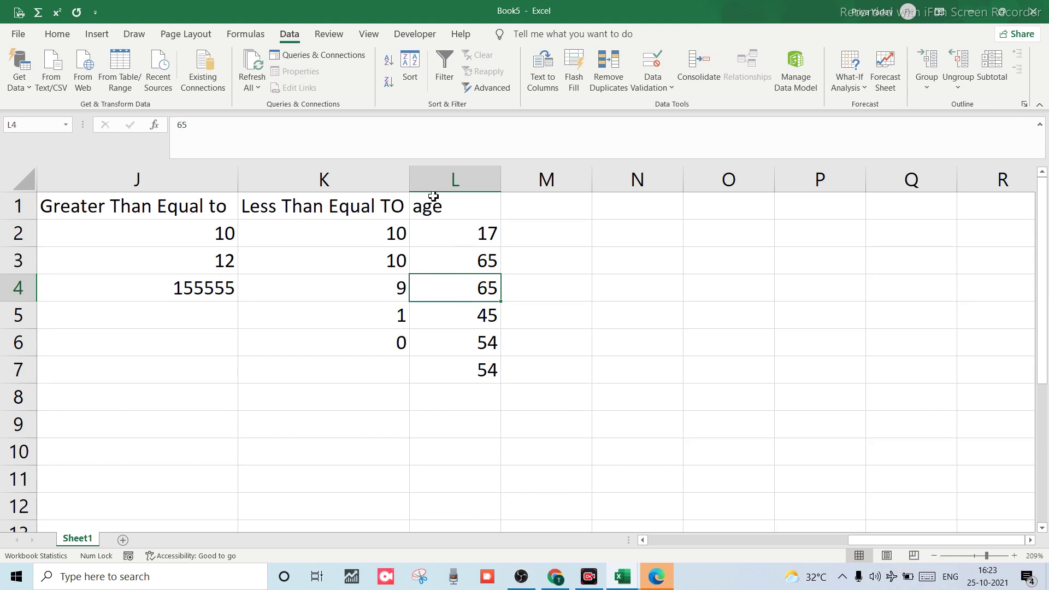
pyautogui.click(433, 201)
pyautogui.click(424, 265)
pyautogui.write('65')
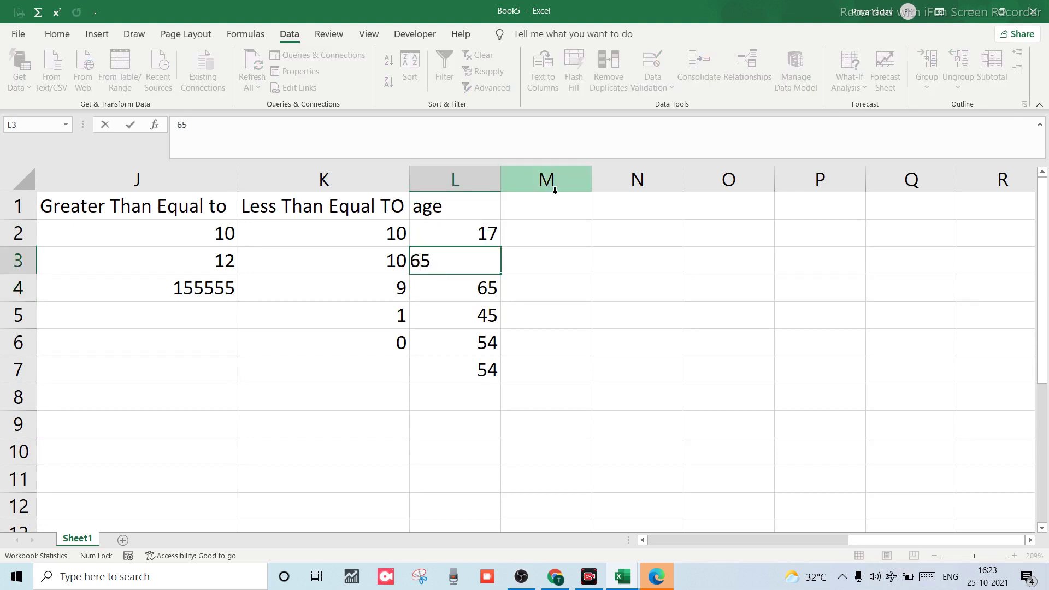
pyautogui.click(554, 190)
# Type 'age' in M1 twice, cancelling the 'wrong' warning each time so M1 stays empty.
pyautogui.click(552, 197)
pyautogui.write('a')
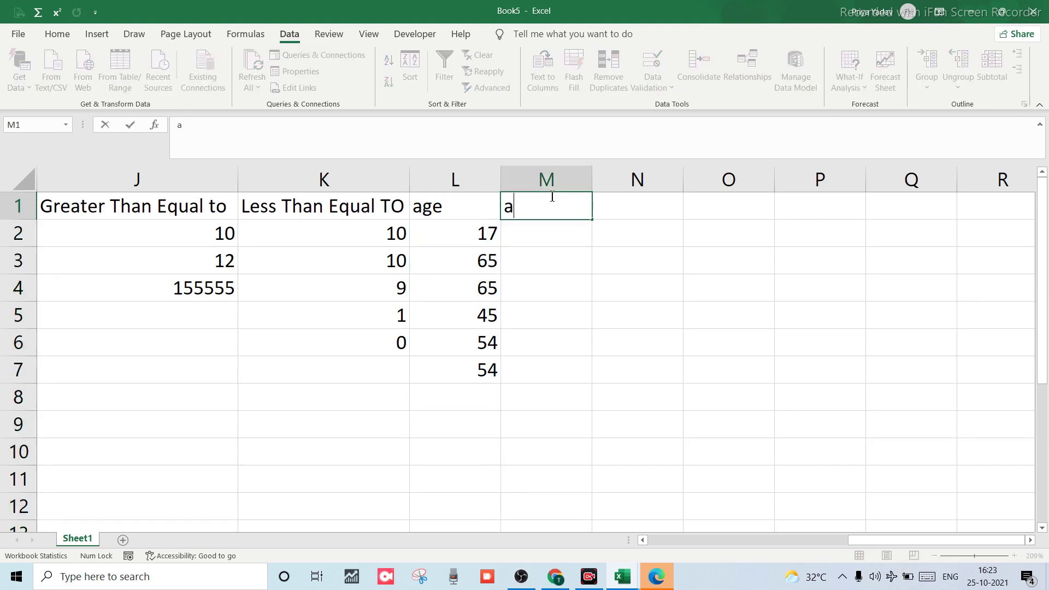
pyautogui.write('ge')
pyautogui.click(523, 247)
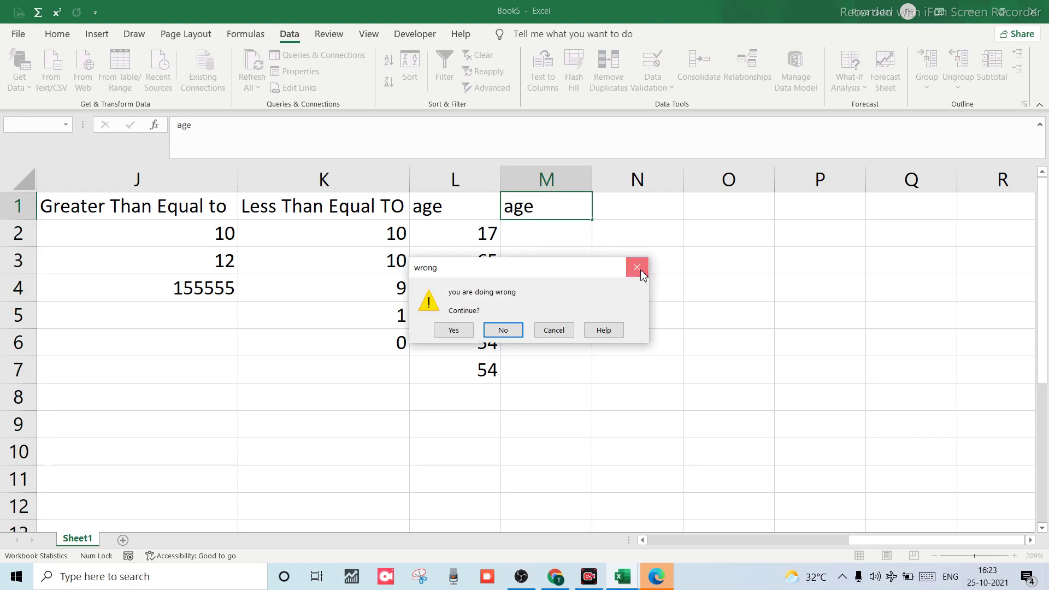
pyautogui.click(638, 268)
pyautogui.write('a')
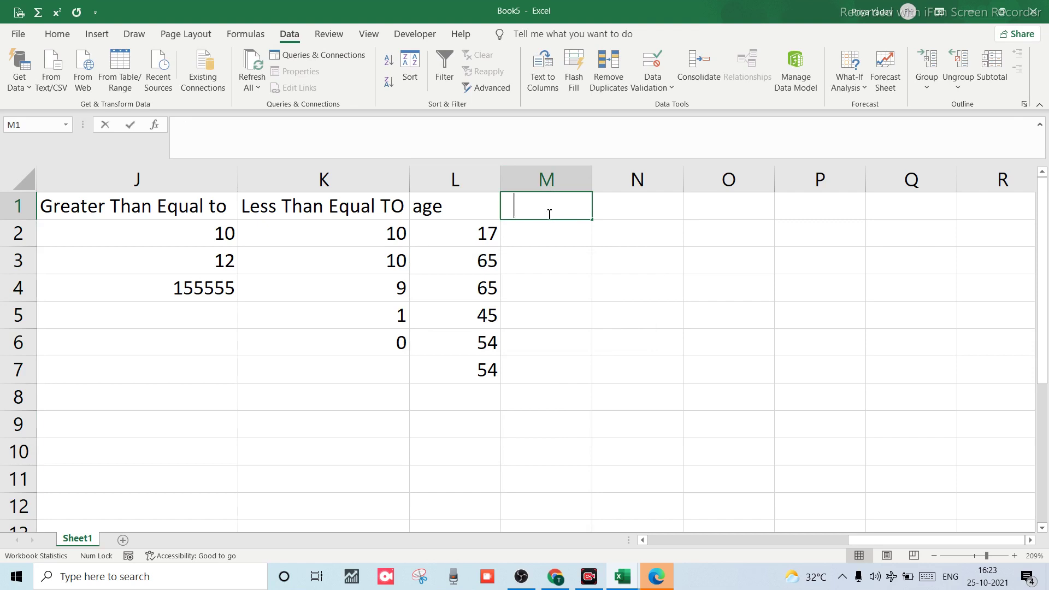
pyautogui.write('fe')
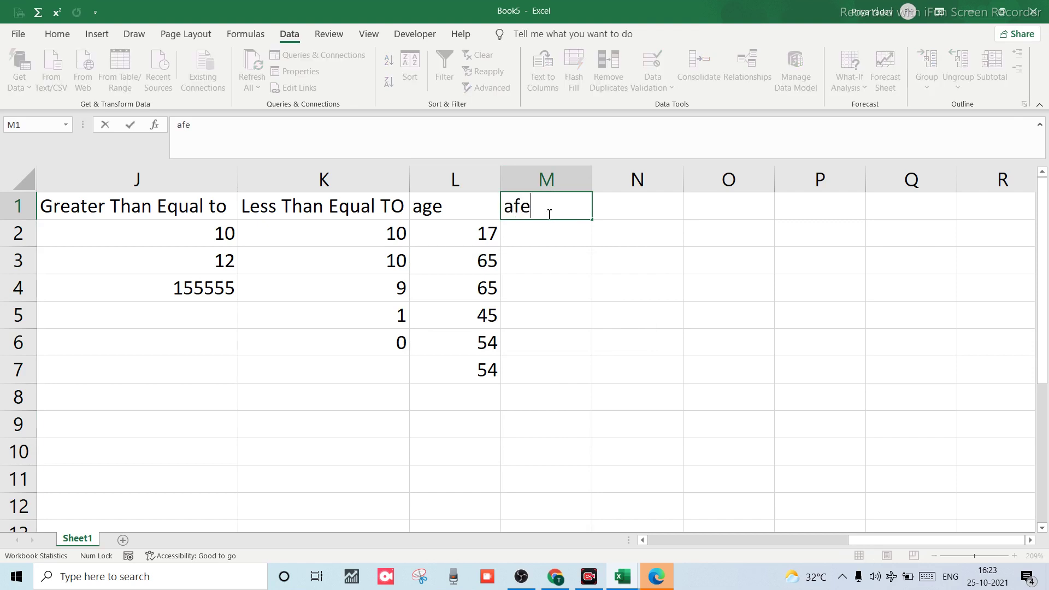
pyautogui.press('BackSpace')
pyautogui.press('BackSpace')
pyautogui.press('BackSpace')
pyautogui.write('age')
pyautogui.press('Return')
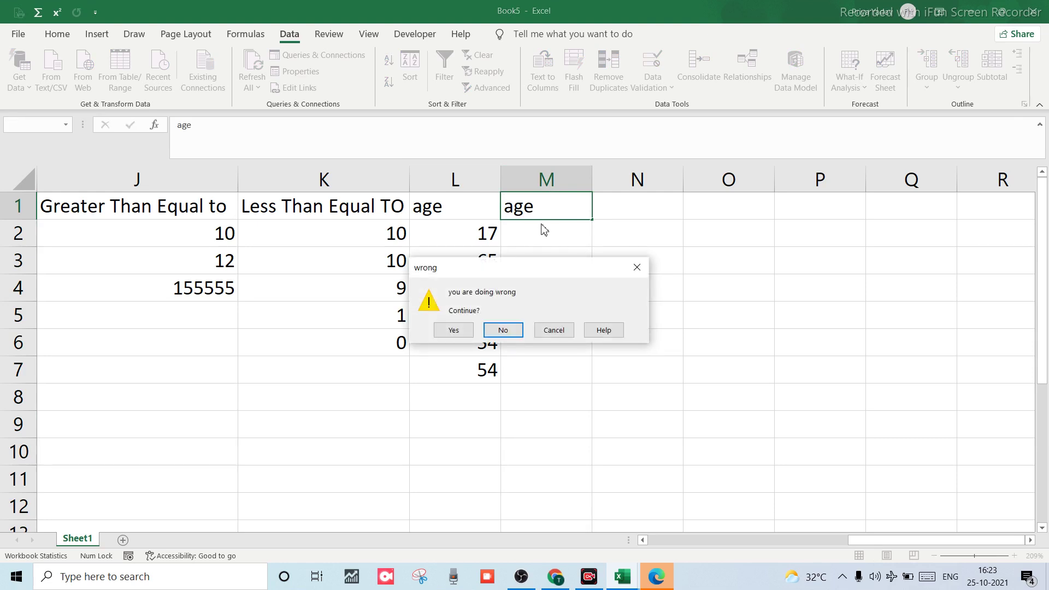
pyautogui.click(553, 330)
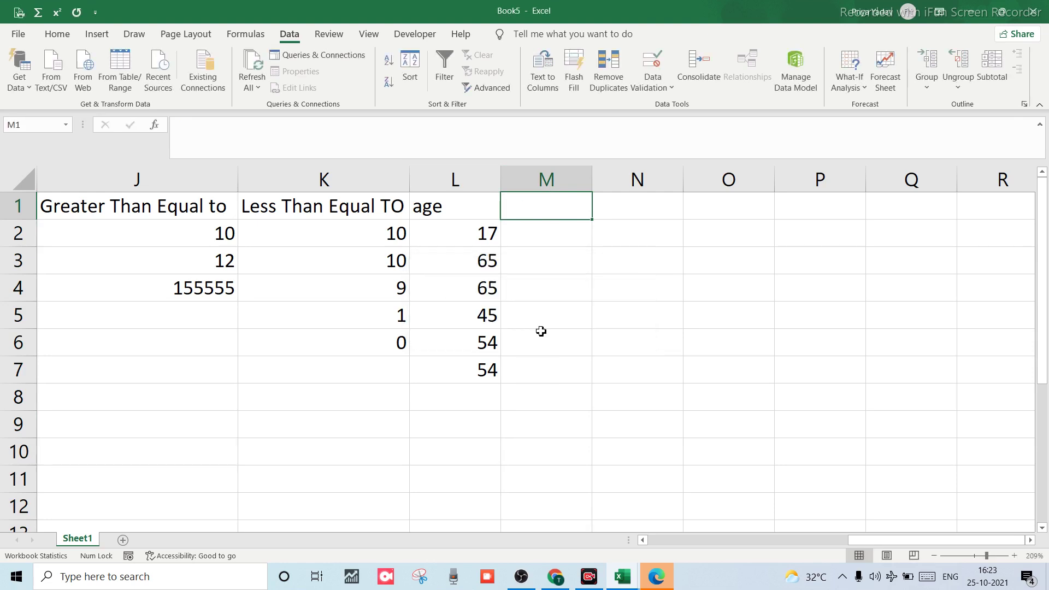
# Enter the header 'age' in cell N1.
pyautogui.click(536, 240)
pyautogui.click(620, 206)
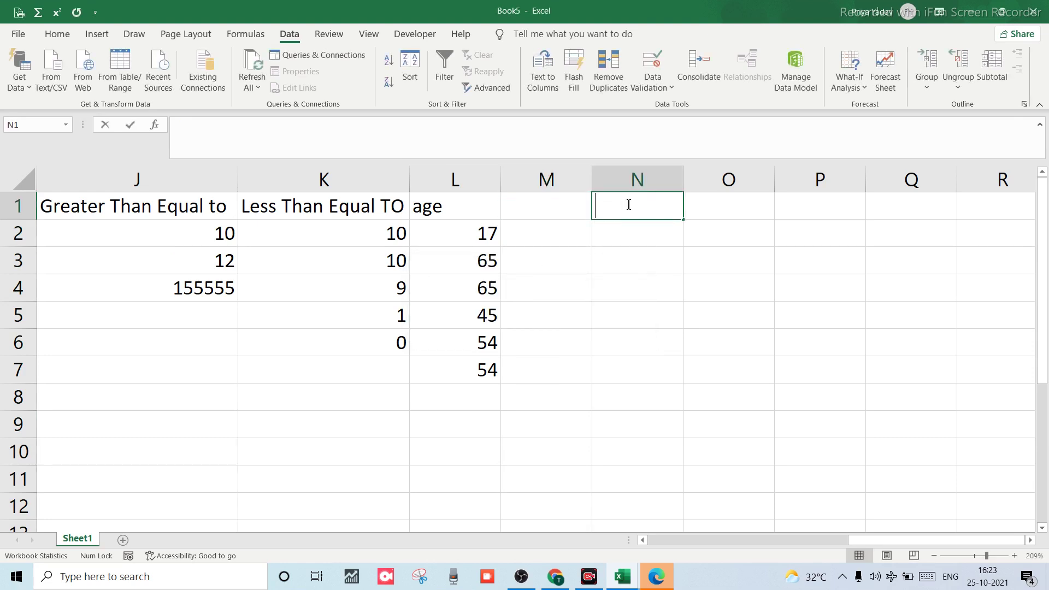
pyautogui.write('age')
pyautogui.press('Return')
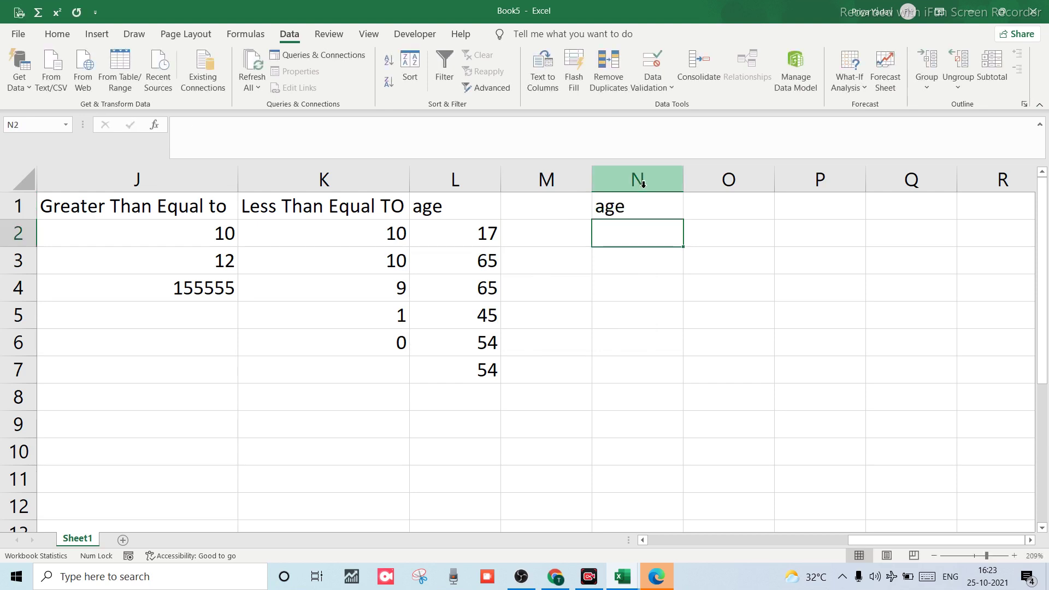
# Restrict N1:N7 to whole numbers between minimum 18 and maximum 60.
pyautogui.click(634, 206)
pyautogui.hotkey('shift', 'Down')
pyautogui.hotkey('shift', 'Down')
pyautogui.hotkey('shift', 'Down')
pyautogui.hotkey('shift', 'Down')
pyautogui.hotkey('shift', 'Down')
pyautogui.hotkey('shift', 'Down')
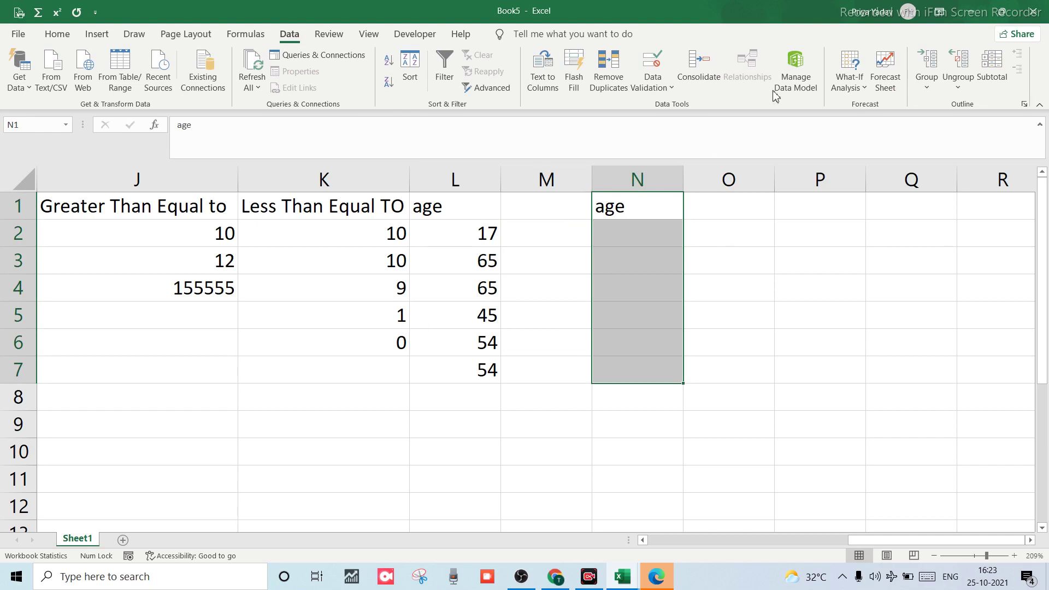
pyautogui.click(658, 90)
pyautogui.click(657, 107)
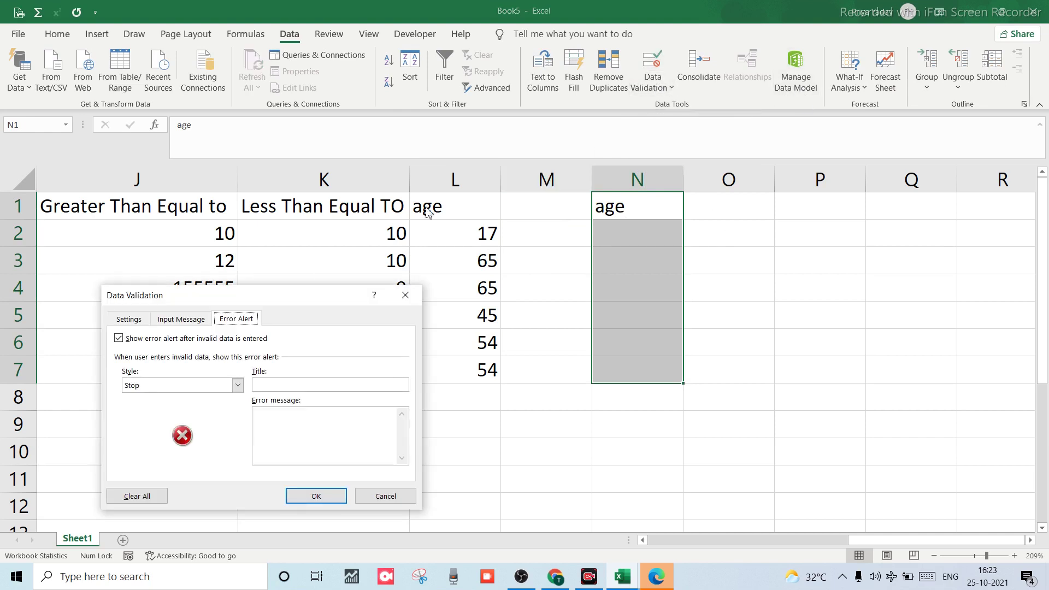
pyautogui.click(140, 321)
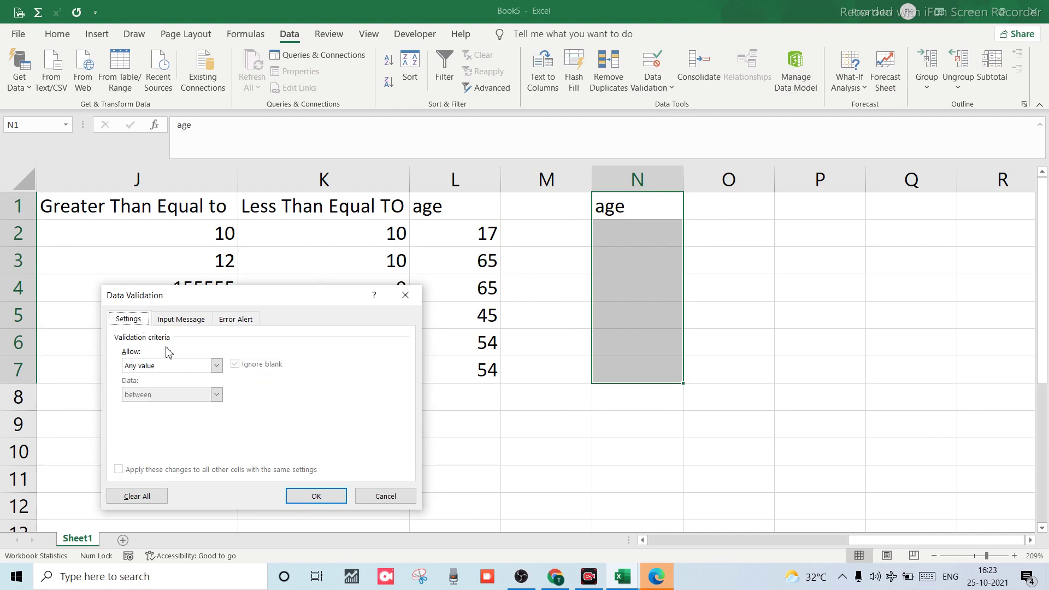
pyautogui.click(217, 366)
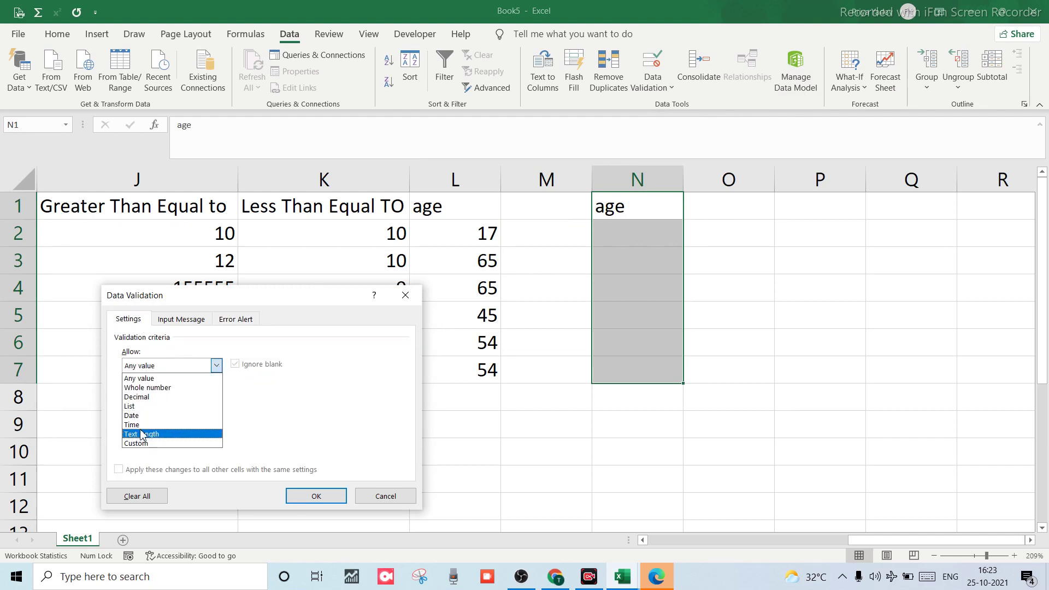
pyautogui.click(148, 388)
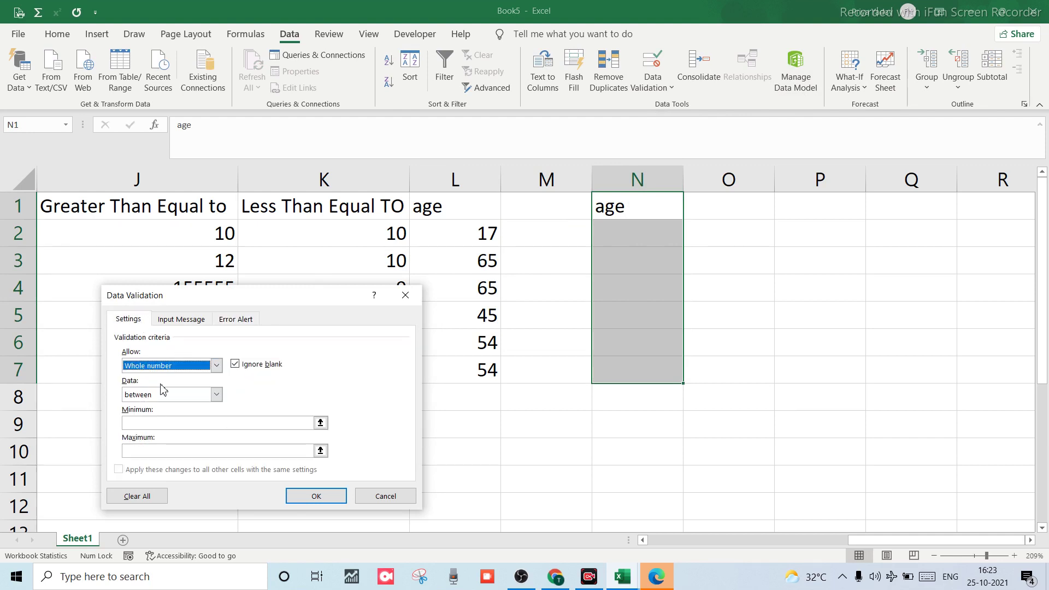
pyautogui.click(170, 424)
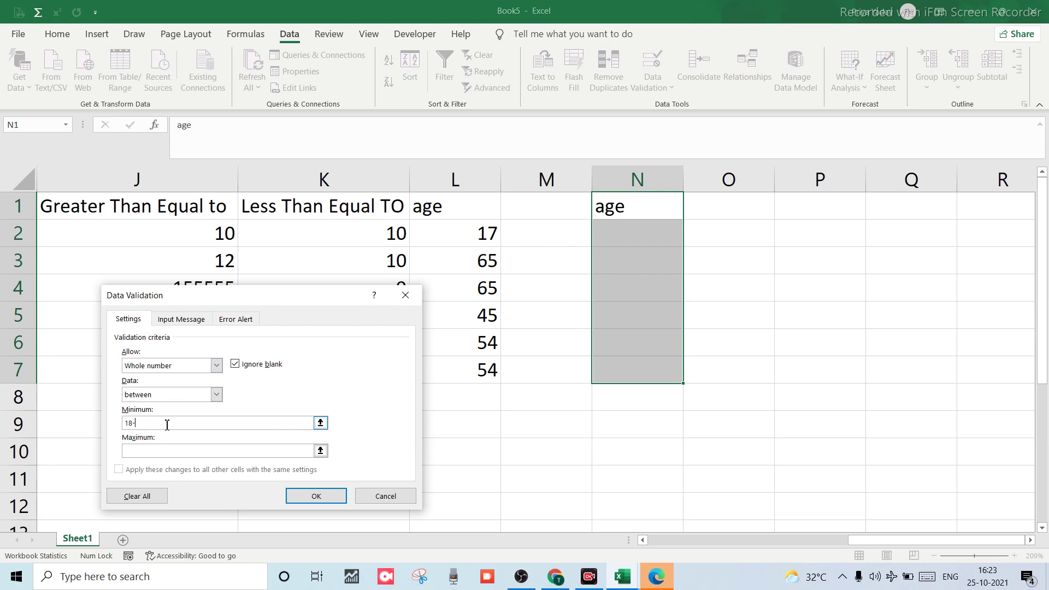
pyautogui.click(145, 452)
pyautogui.click(316, 497)
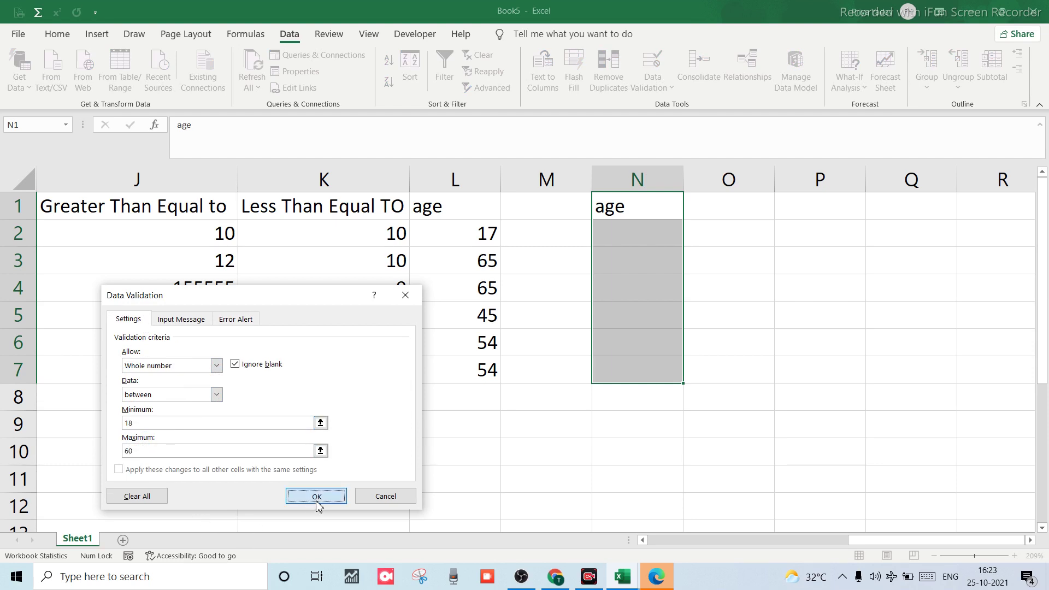
# Test 450 in N2 and discard it after the validation rejects it.
pyautogui.click(603, 280)
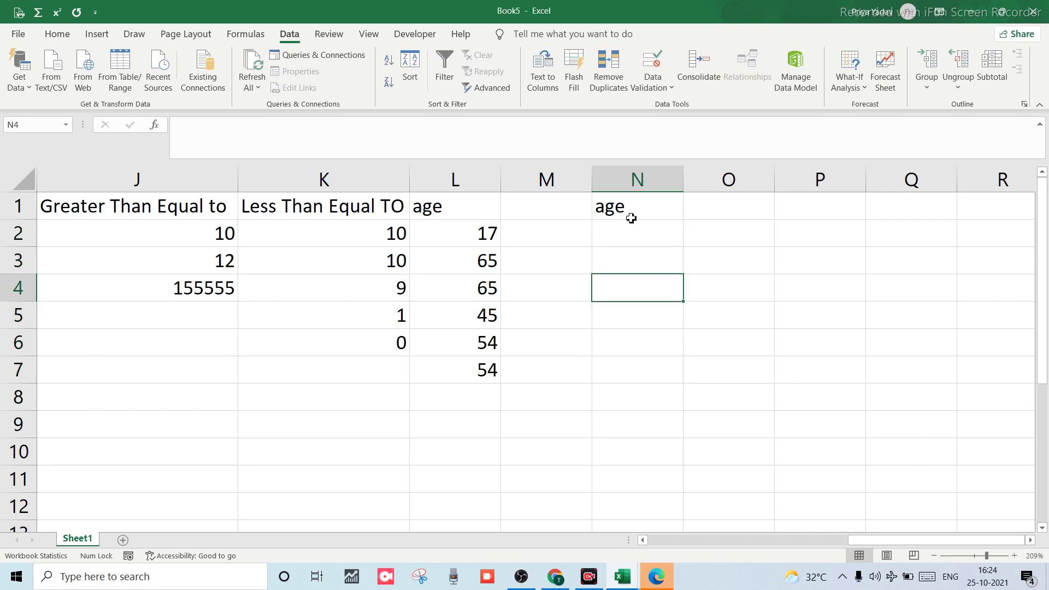
pyautogui.click(624, 239)
pyautogui.write('450')
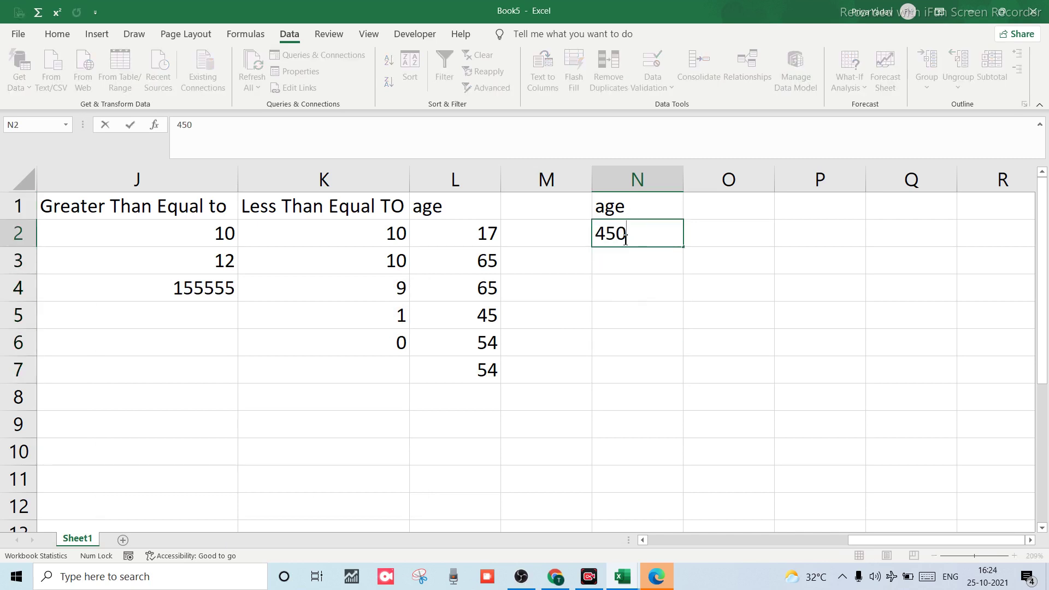
pyautogui.press('Return')
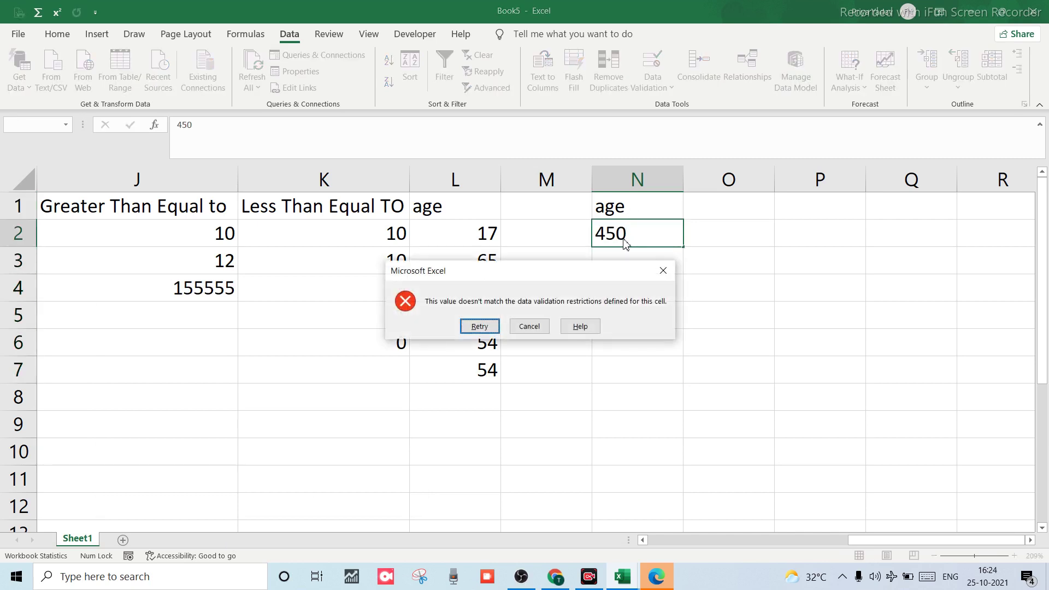
pyautogui.click(663, 270)
# Enter the valid ages 18 in N3 and 60 in N4.
pyautogui.click(646, 256)
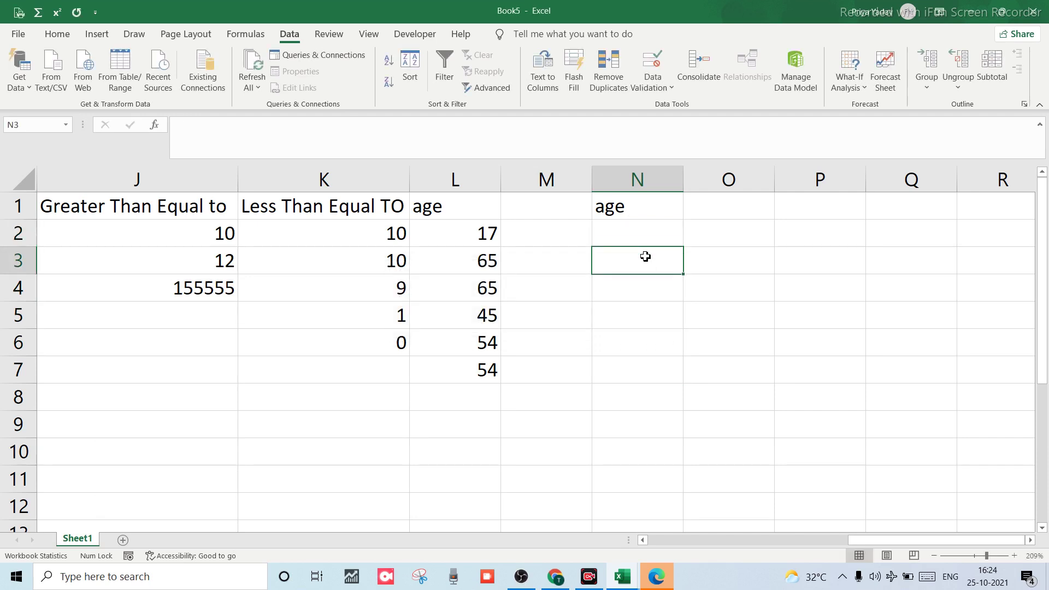
pyautogui.write('18')
pyautogui.press('Return')
pyautogui.write('60')
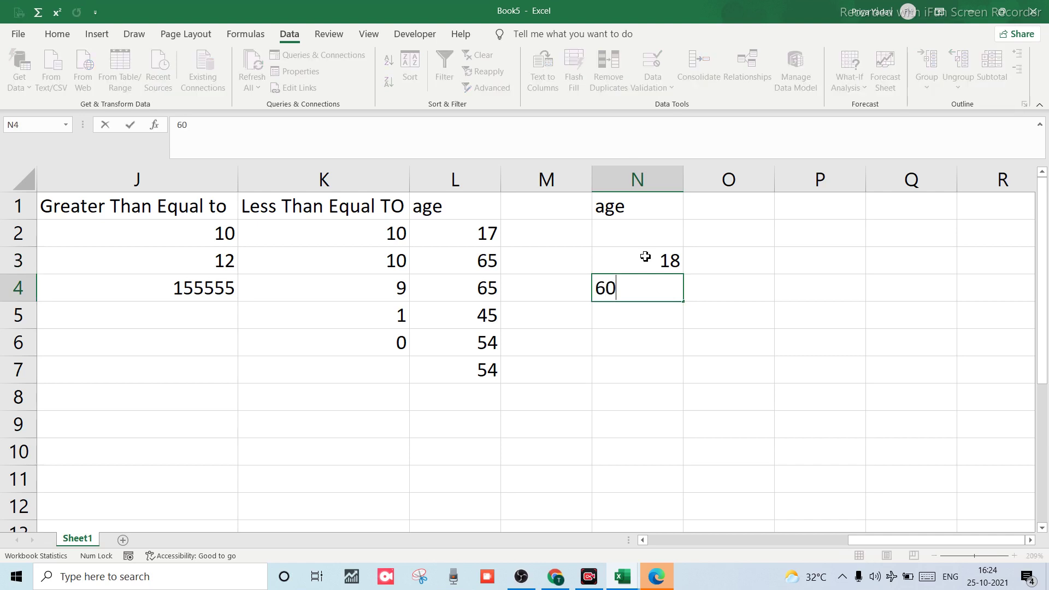
pyautogui.press('Return')
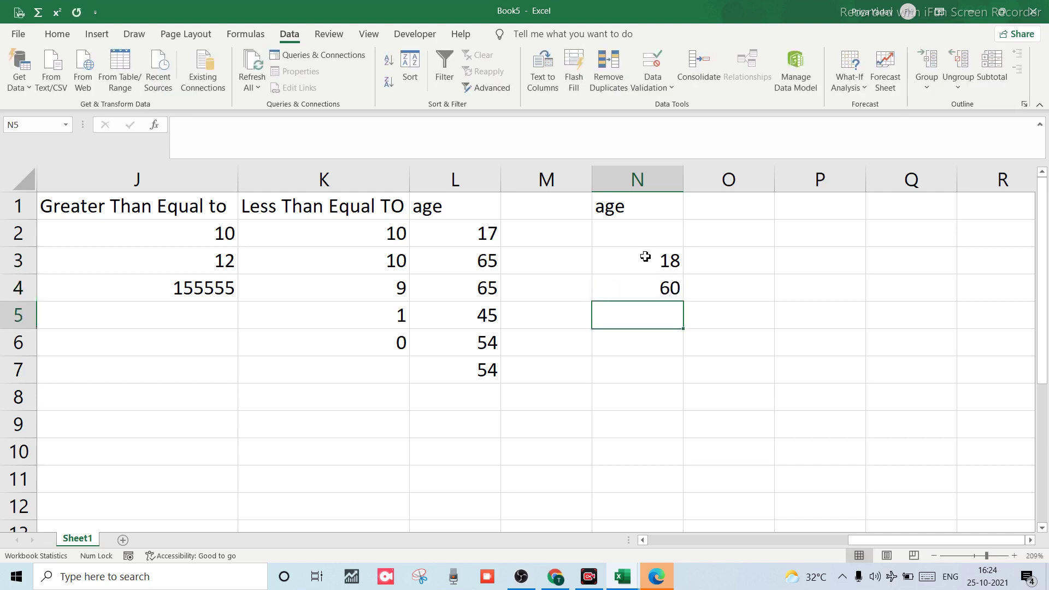
# Test 61 in N5, cancel the rejected entry, and select N1:N8.
pyautogui.write('61')
pyautogui.press('Return')
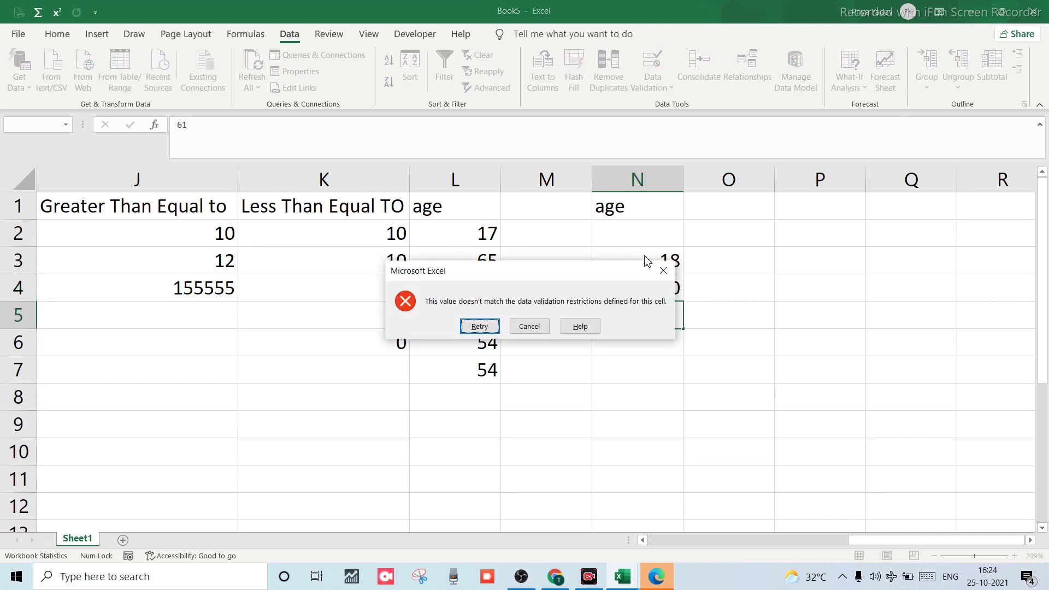
pyautogui.click(530, 328)
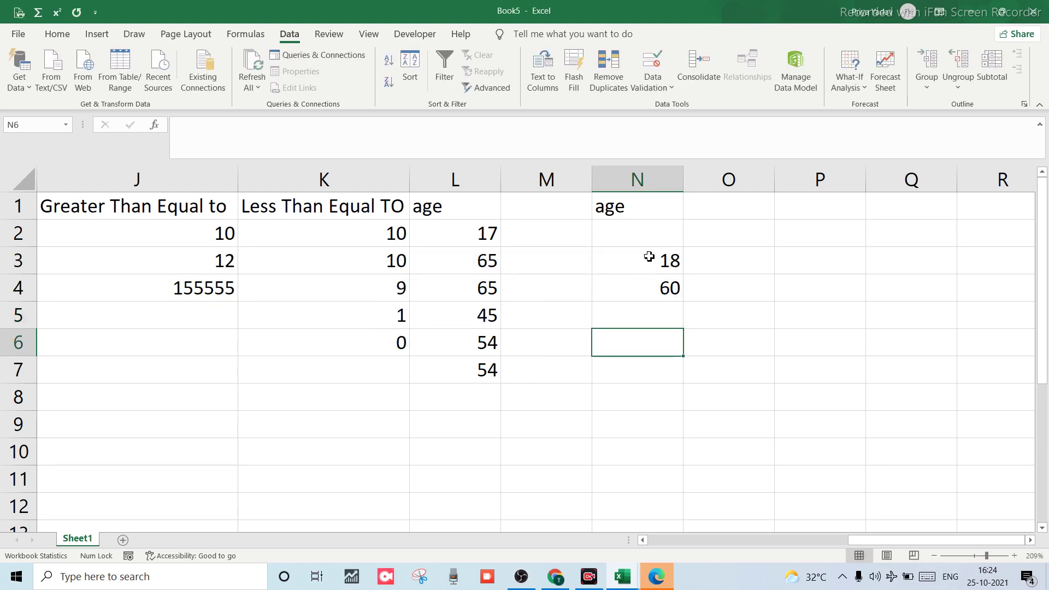
pyautogui.click(620, 206)
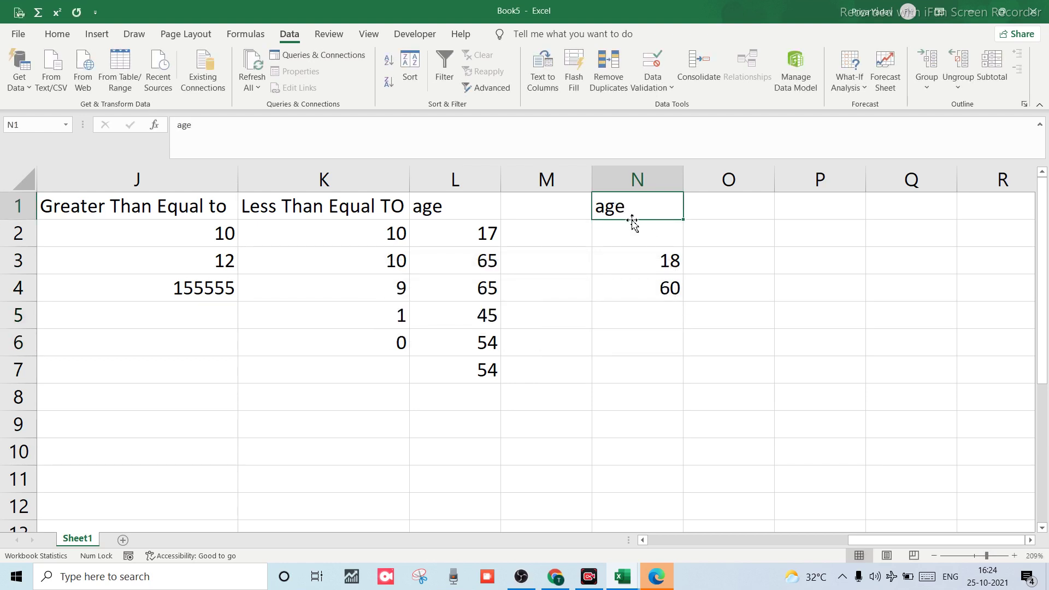
pyautogui.moveTo(632, 218); pyautogui.dragTo(633, 398)
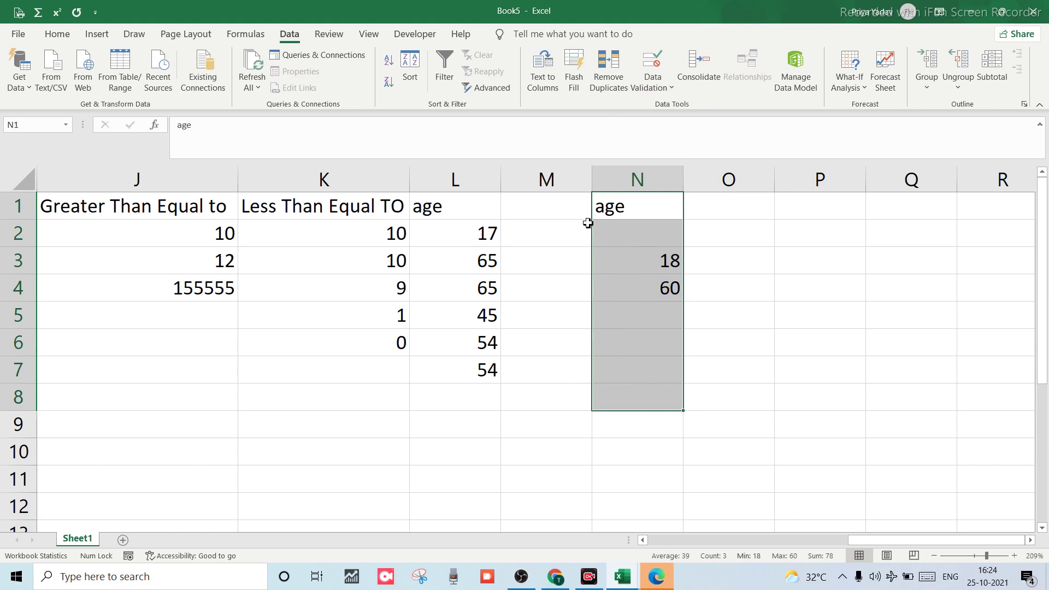
# Extend validation over N1:N8 and add an input message titled 'right age' reading 18-60.
pyautogui.click(652, 62)
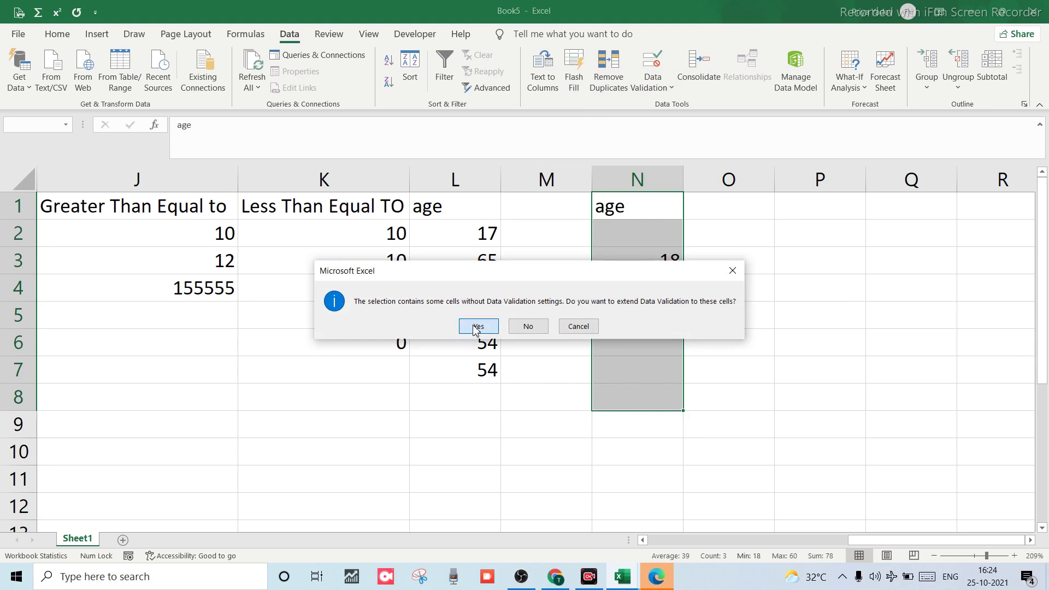
pyautogui.click(476, 328)
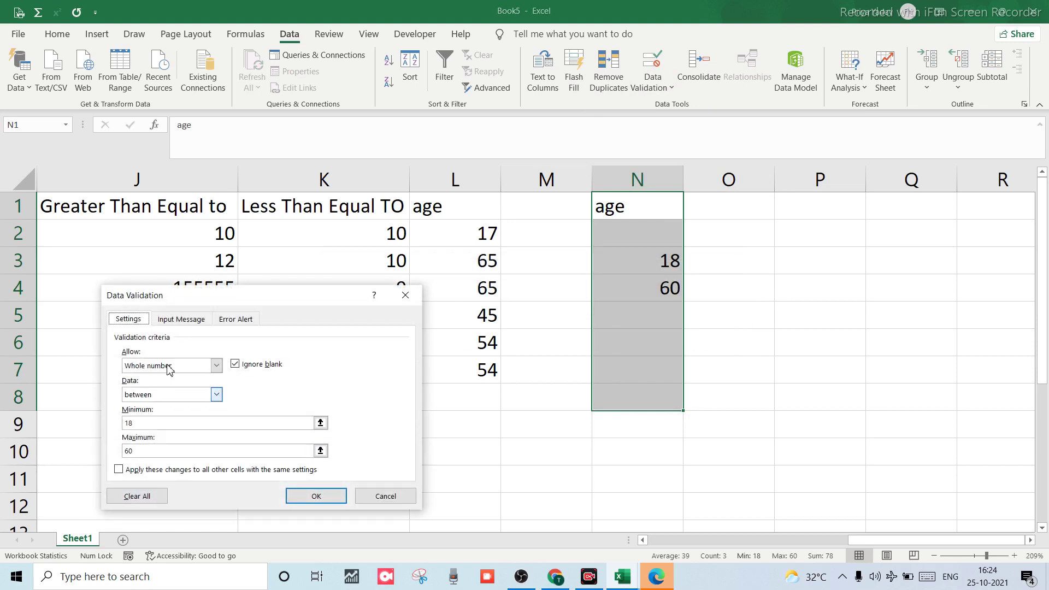
pyautogui.click(198, 319)
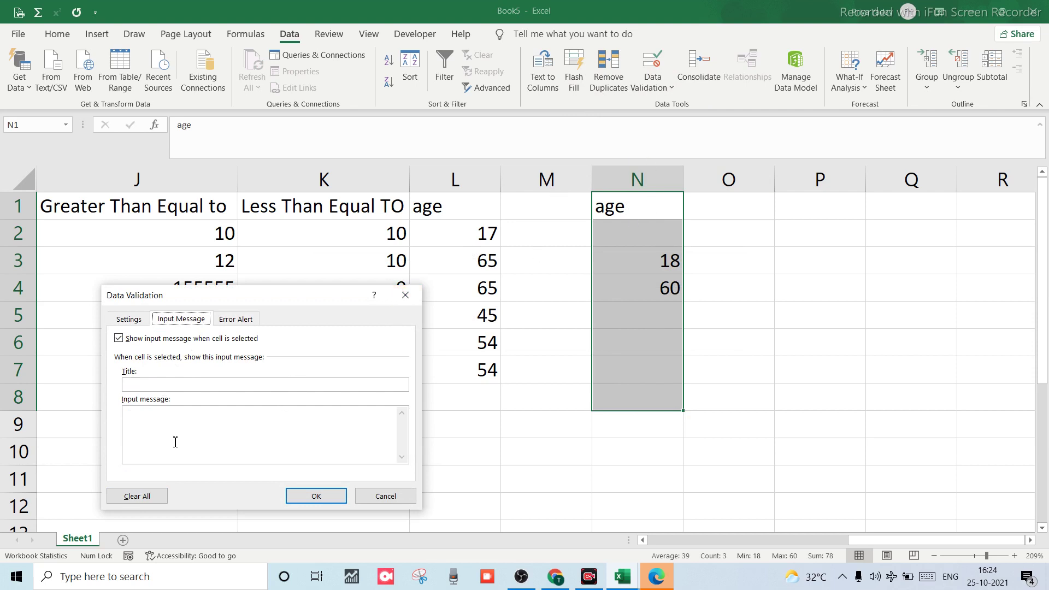
pyautogui.click(176, 386)
pyautogui.click(150, 423)
pyautogui.click(314, 494)
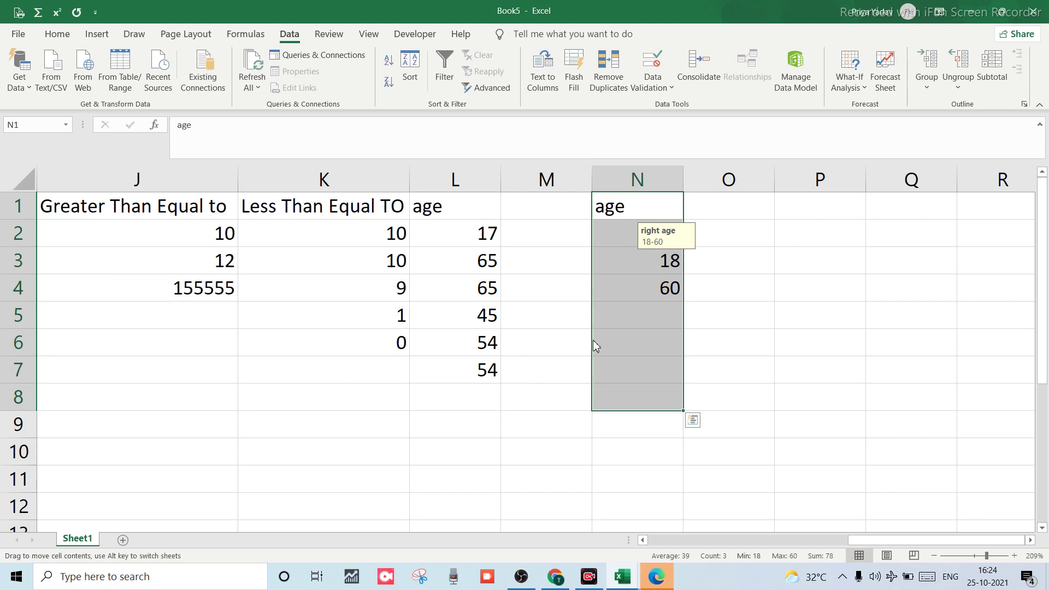
# Check the 'right age' prompt on cells N6, N4, N7, N10, N1 and N2.
pyautogui.click(624, 355)
pyautogui.click(637, 290)
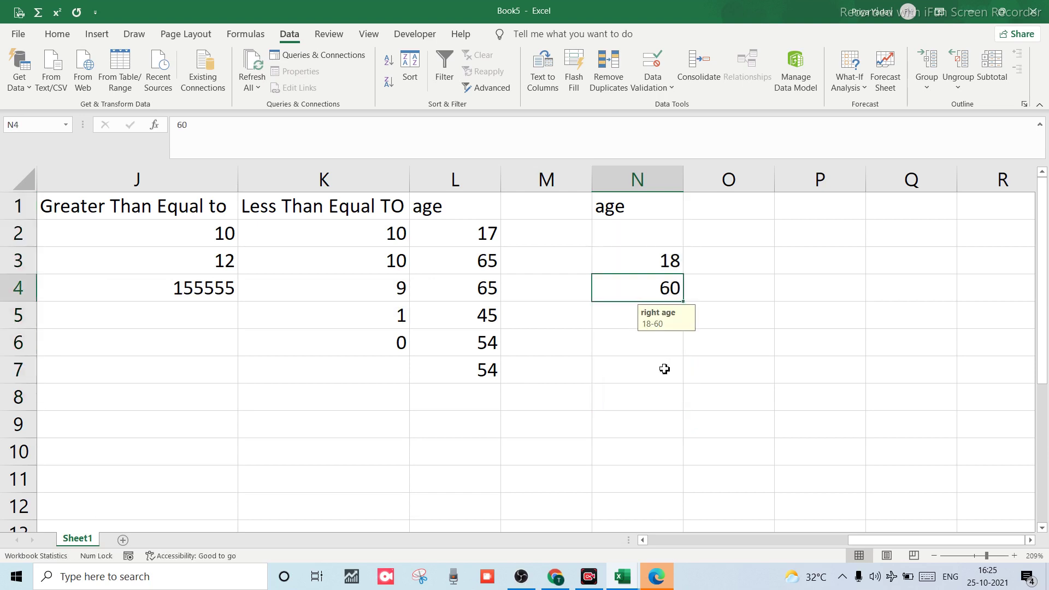
pyautogui.click(663, 370)
pyautogui.click(646, 441)
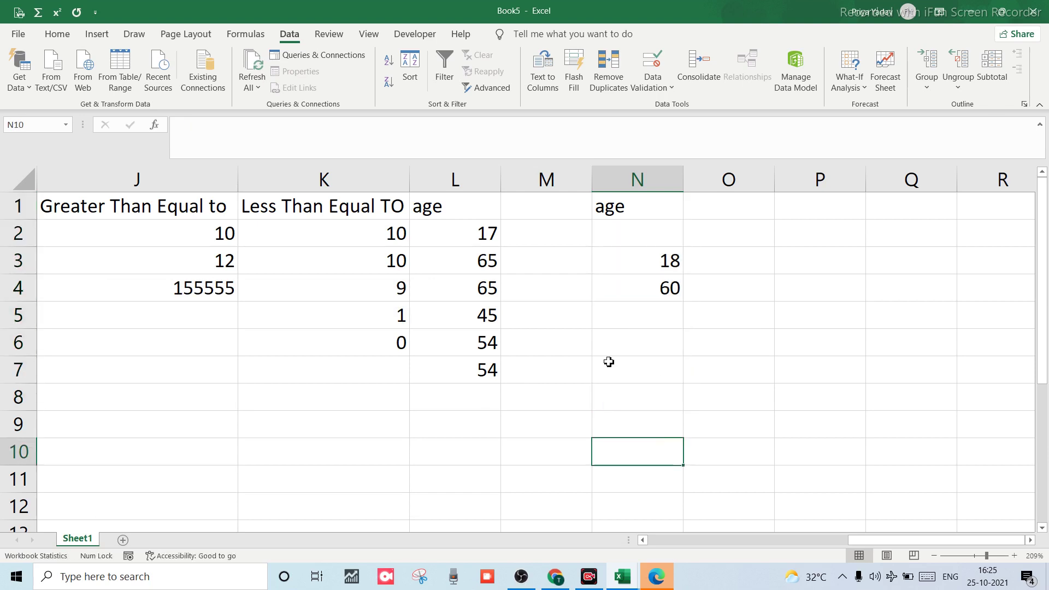
pyautogui.click(614, 297)
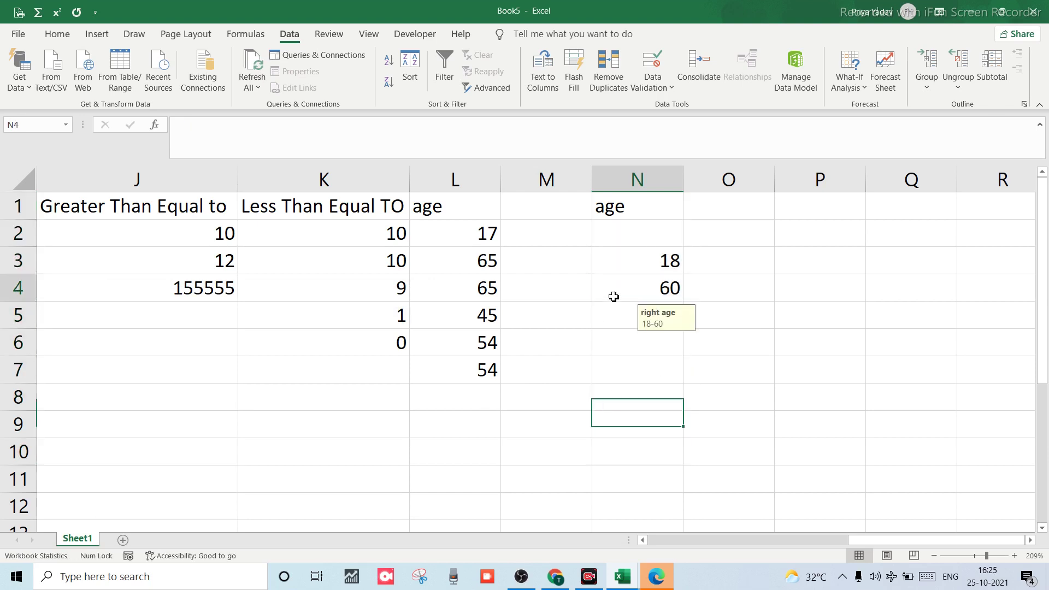
pyautogui.click(632, 208)
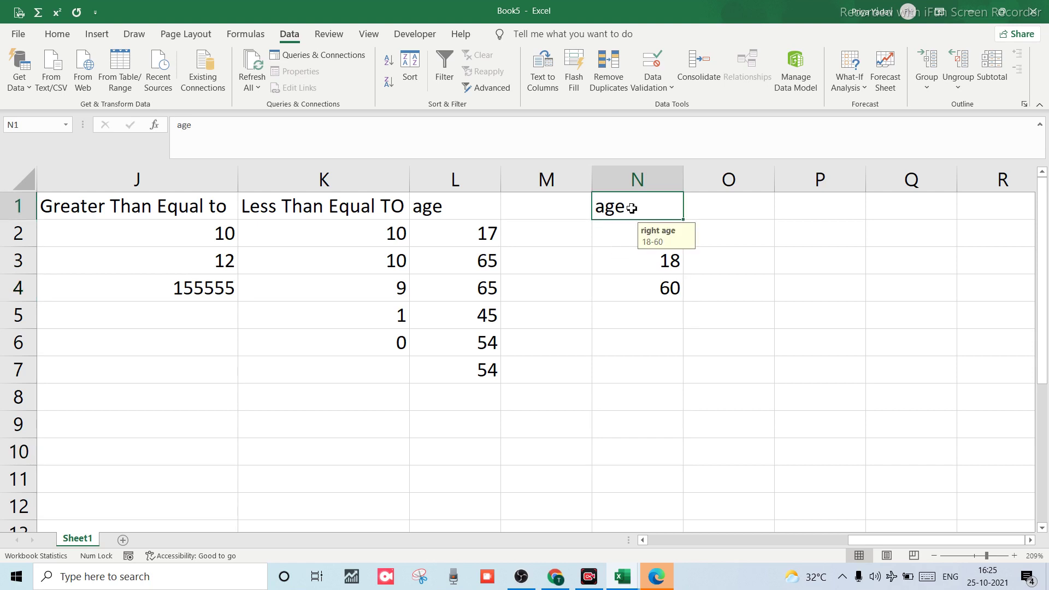
pyautogui.click(618, 233)
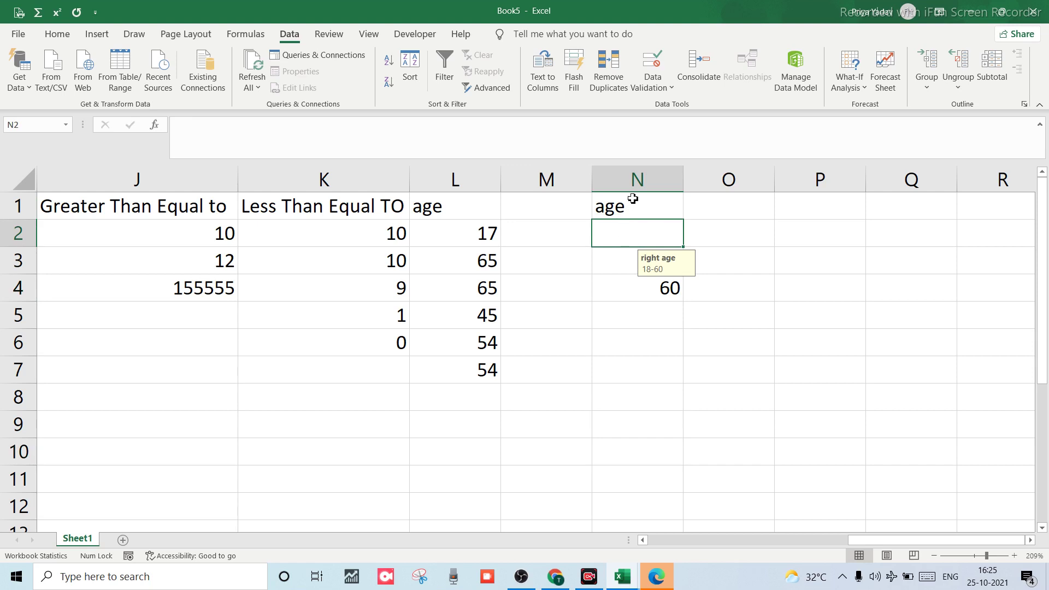
# Select N1 through N9 in the age column.
pyautogui.click(626, 209)
pyautogui.hotkey('shift', 'Down')
pyautogui.hotkey('shift', 'Down')
pyautogui.hotkey('shift', 'Down')
pyautogui.hotkey('shift', 'Down')
pyautogui.hotkey('shift', 'Down')
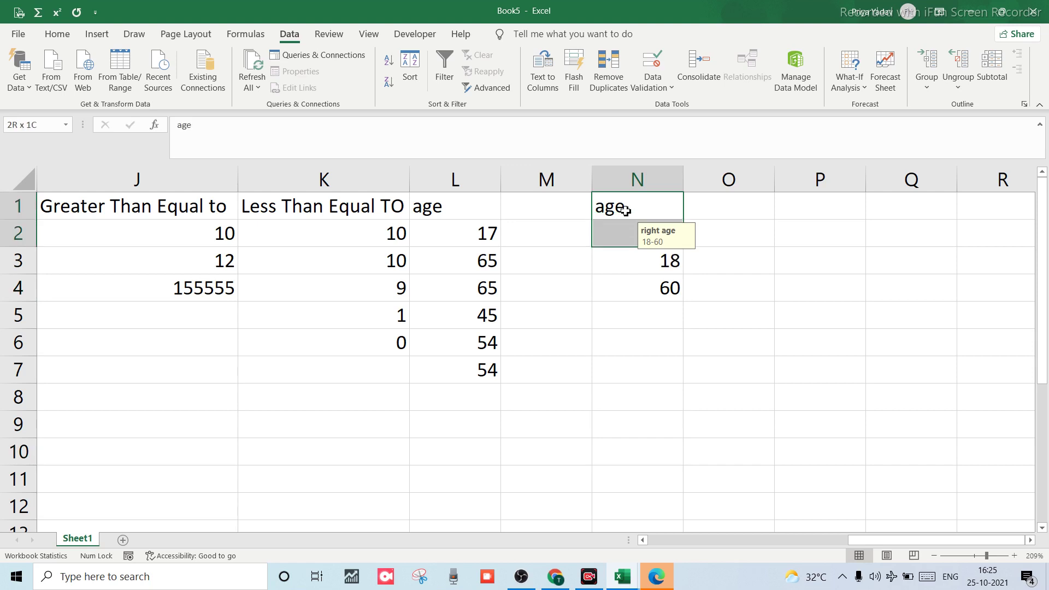
pyautogui.hotkey('shift', 'Down')
pyautogui.hotkey('shift', 'Down')
pyautogui.hotkey('shift', 'Down')
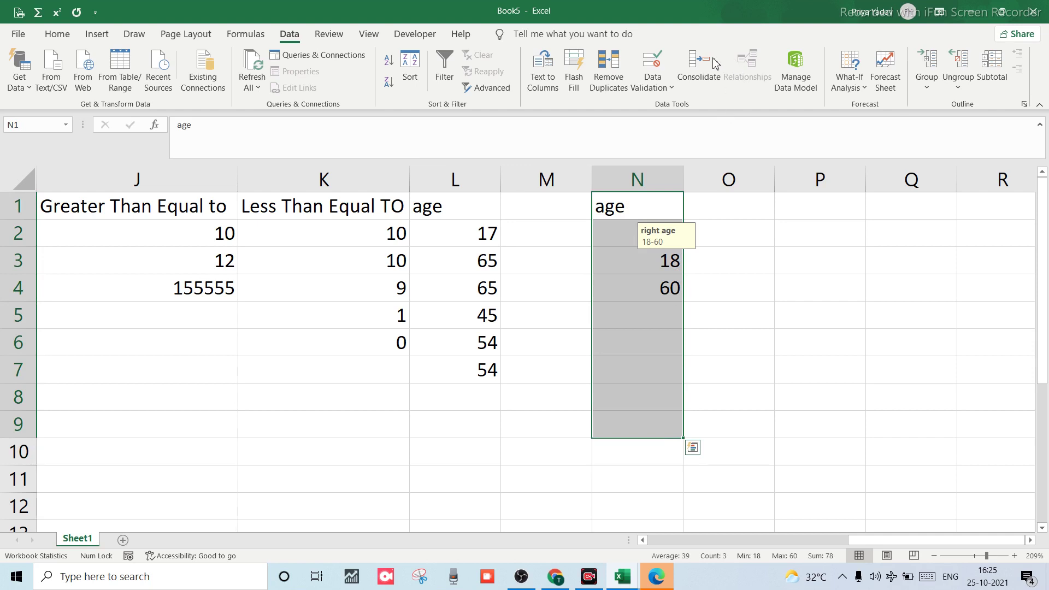
# Extend validation to N1:N9 with a Stop alert 'Galt enry' saying 'Aap galt entry kr rhe ho'.
pyautogui.click(648, 85)
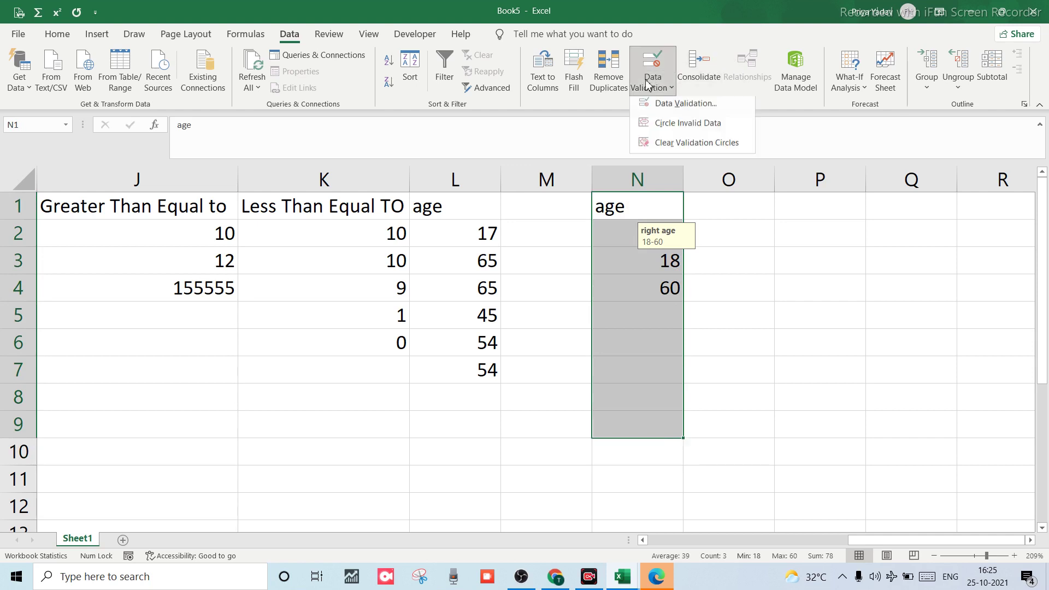
pyautogui.click(677, 106)
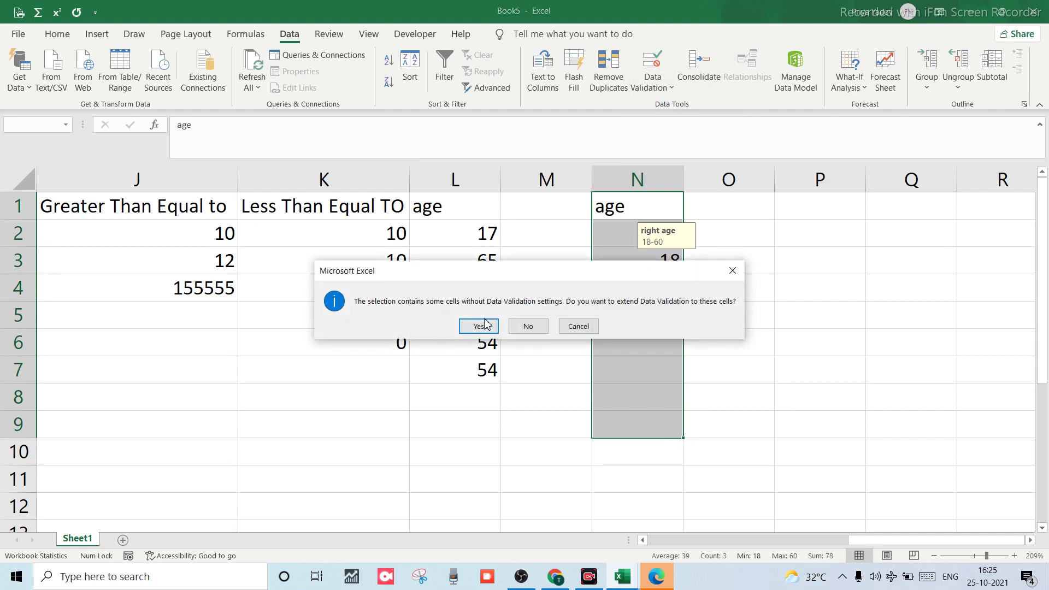
pyautogui.click(479, 326)
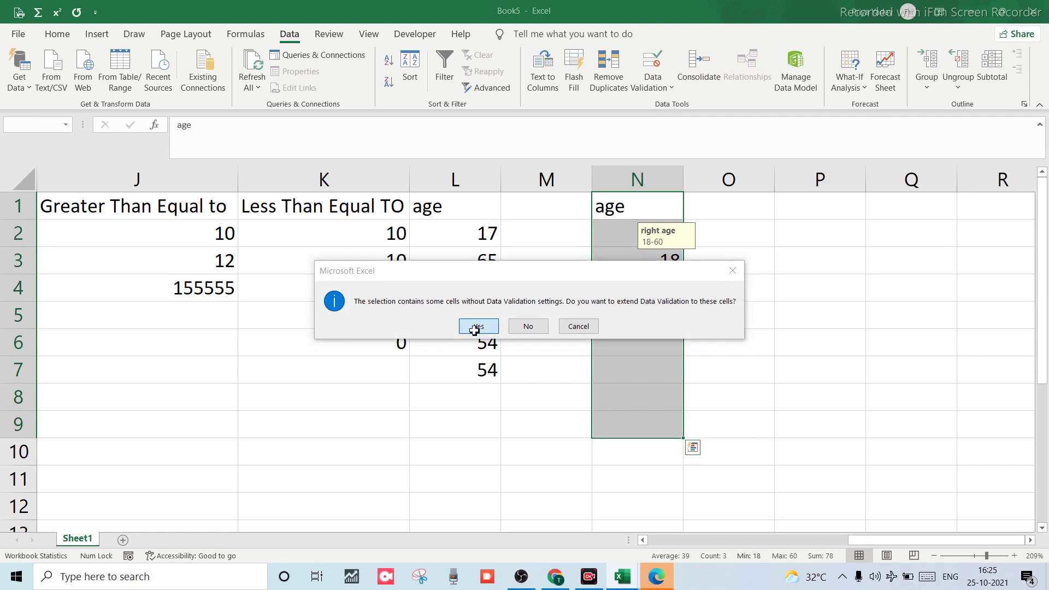
pyautogui.click(240, 319)
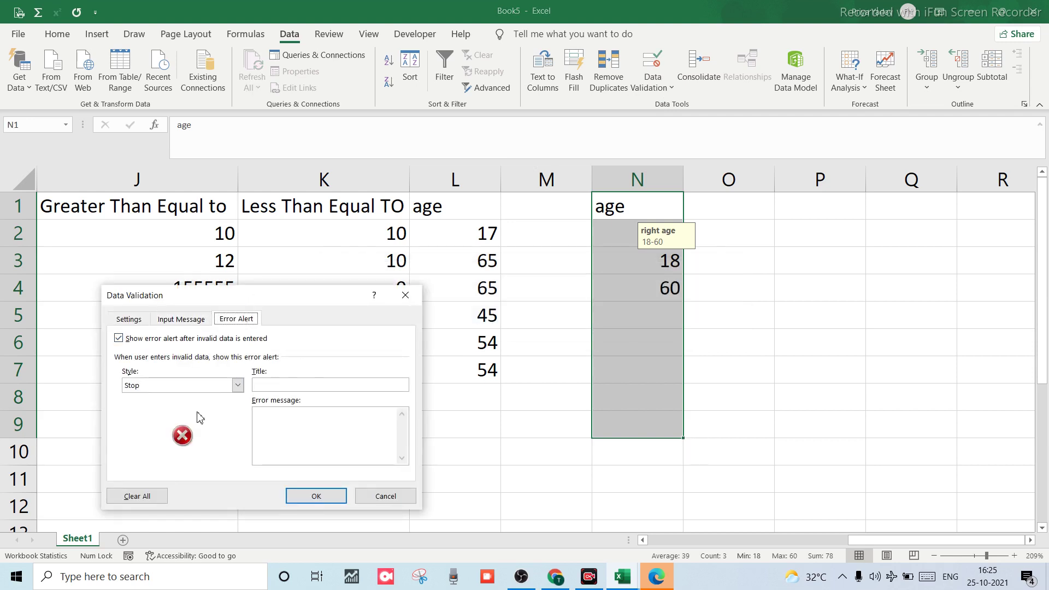
pyautogui.click(346, 386)
pyautogui.click(307, 440)
pyautogui.write('aap')
pyautogui.press('BackSpace')
pyautogui.press('BackSpace')
pyautogui.press('BackSpace')
pyautogui.write('rhe ho')
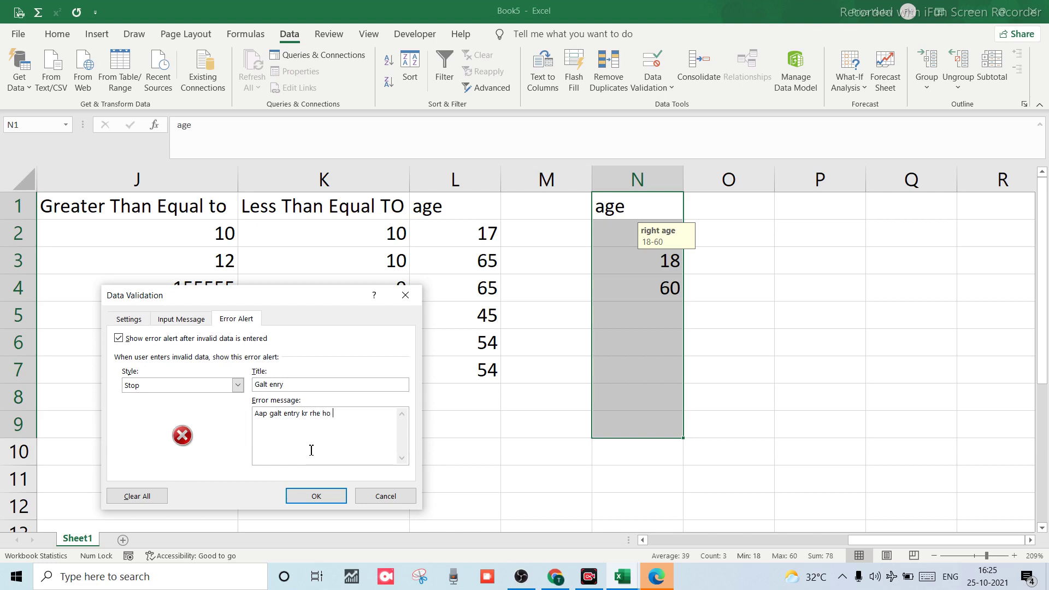
pyautogui.click(317, 496)
# Enter ages 54 in N5 and 46 in N6.
pyautogui.click(661, 294)
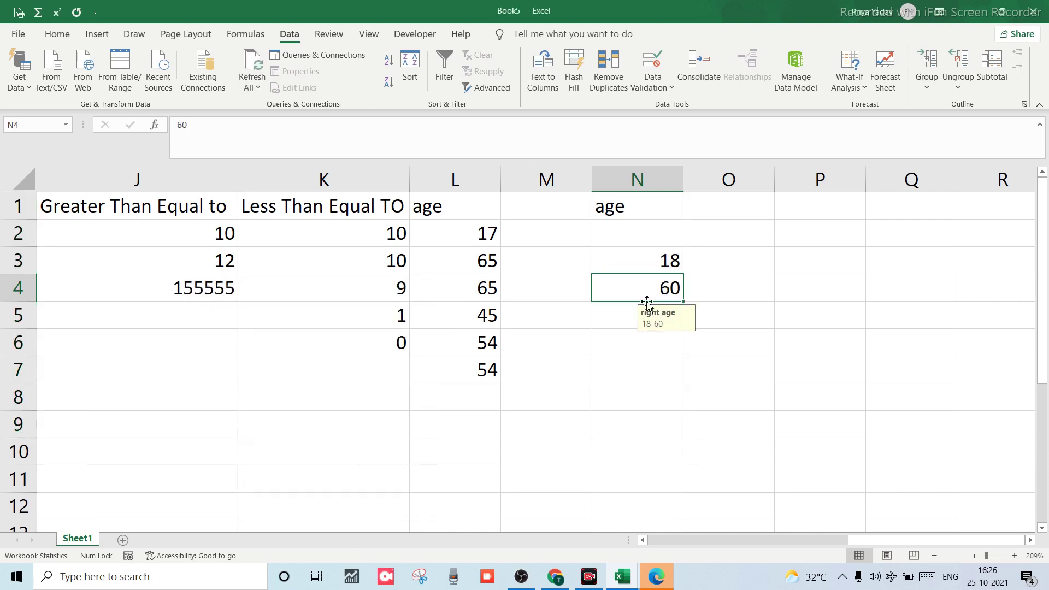
pyautogui.press('Down')
pyautogui.write('54')
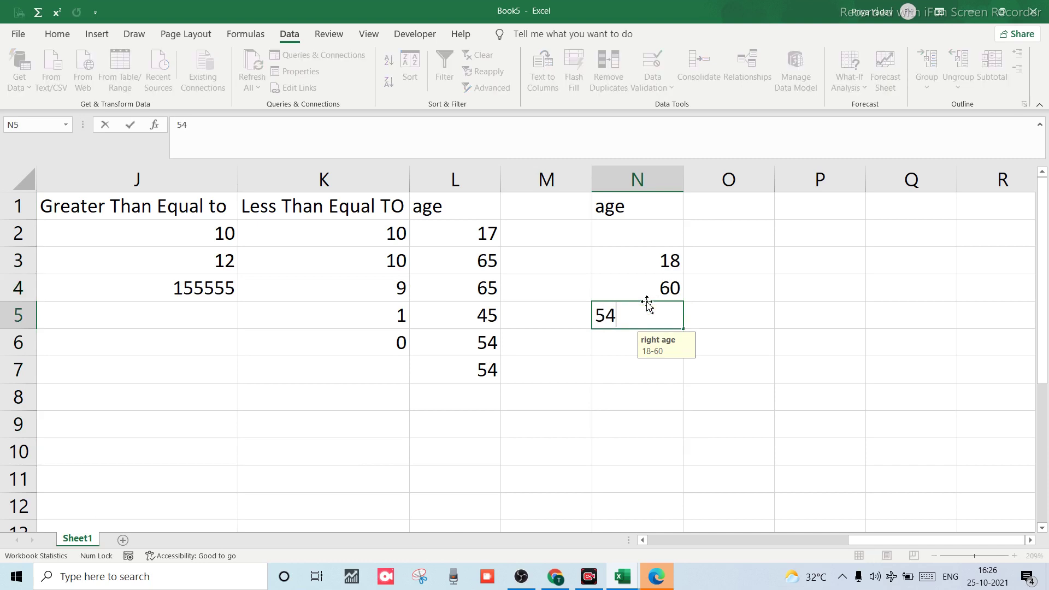
pyautogui.press('Return')
pyautogui.write('46')
pyautogui.press('Return')
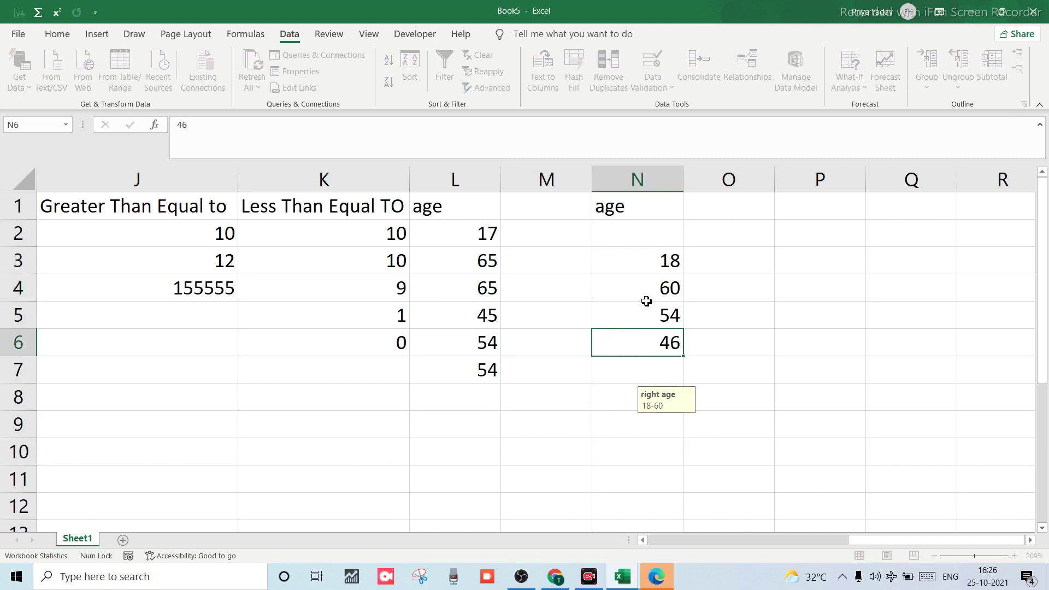
# Test 89 (rejected and discarded), enter 45 in N7, then test 14 against the alert.
pyautogui.write('89')
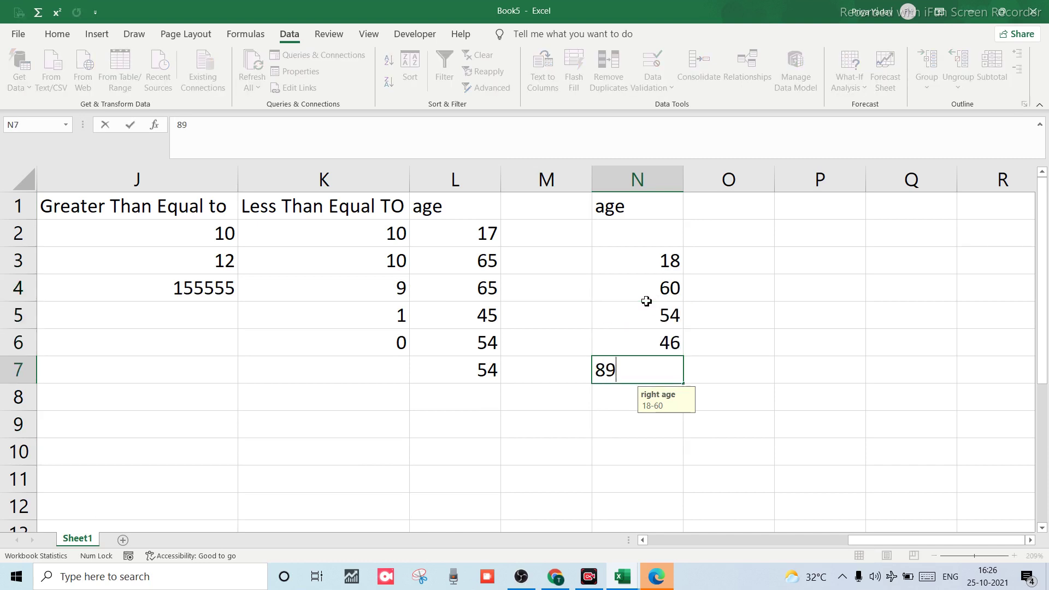
pyautogui.press('Return')
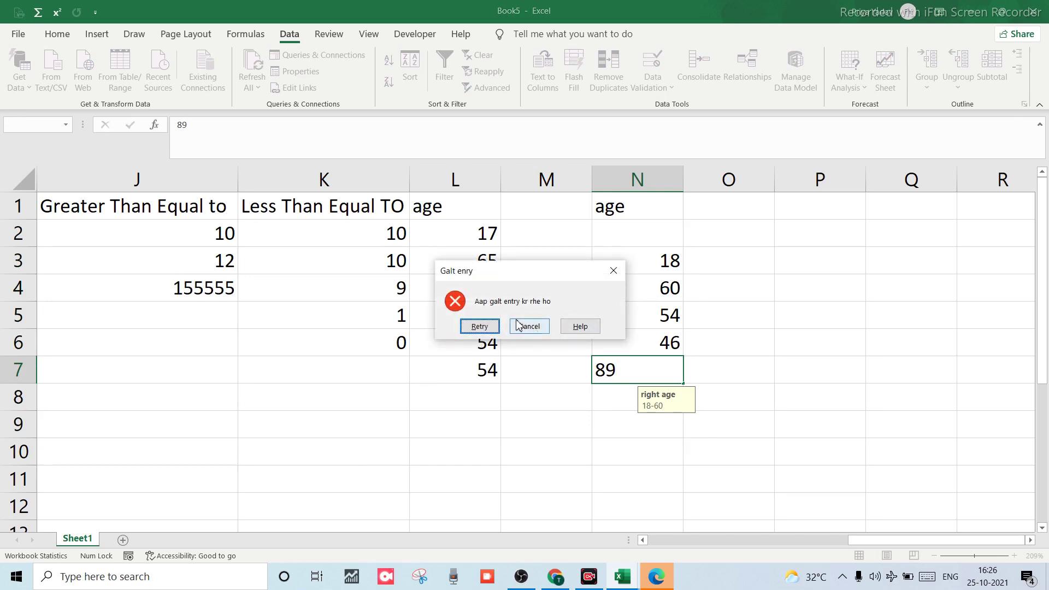
pyautogui.click(542, 327)
pyautogui.click(542, 327)
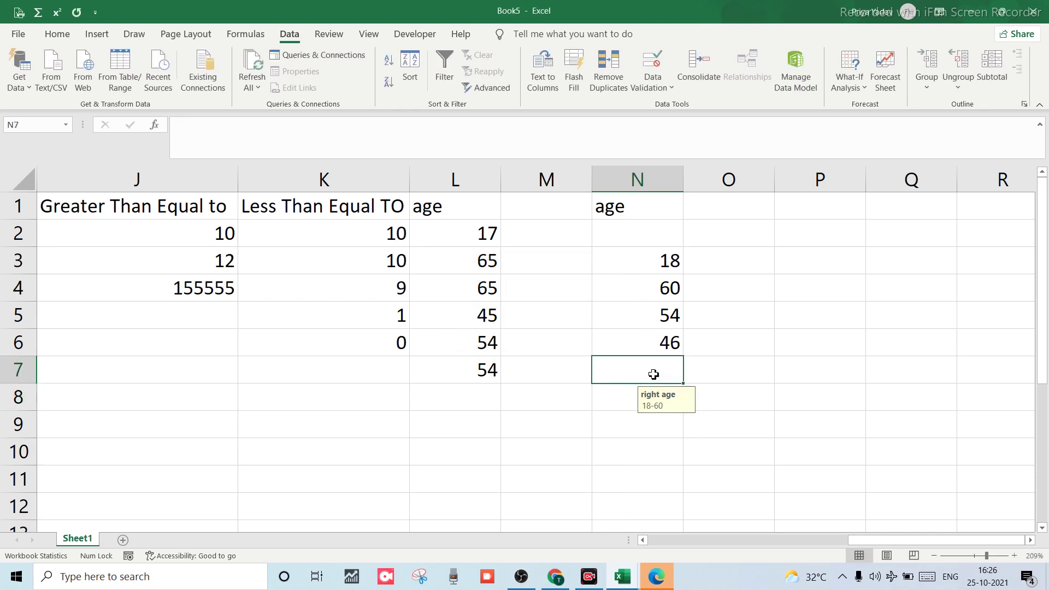
pyautogui.write('45')
pyautogui.press('Return')
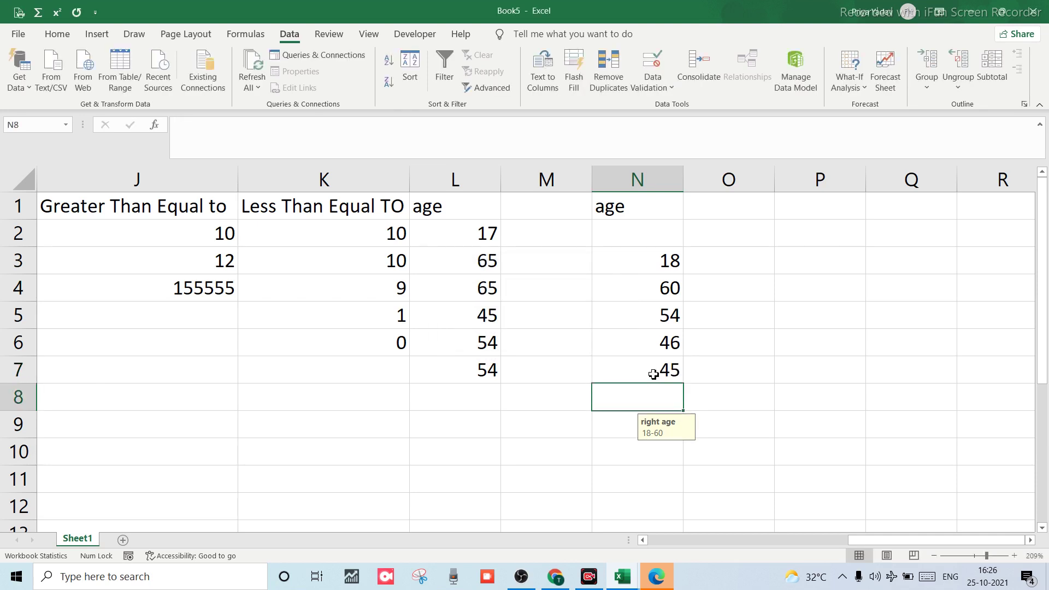
pyautogui.write('14')
pyautogui.press('Return')
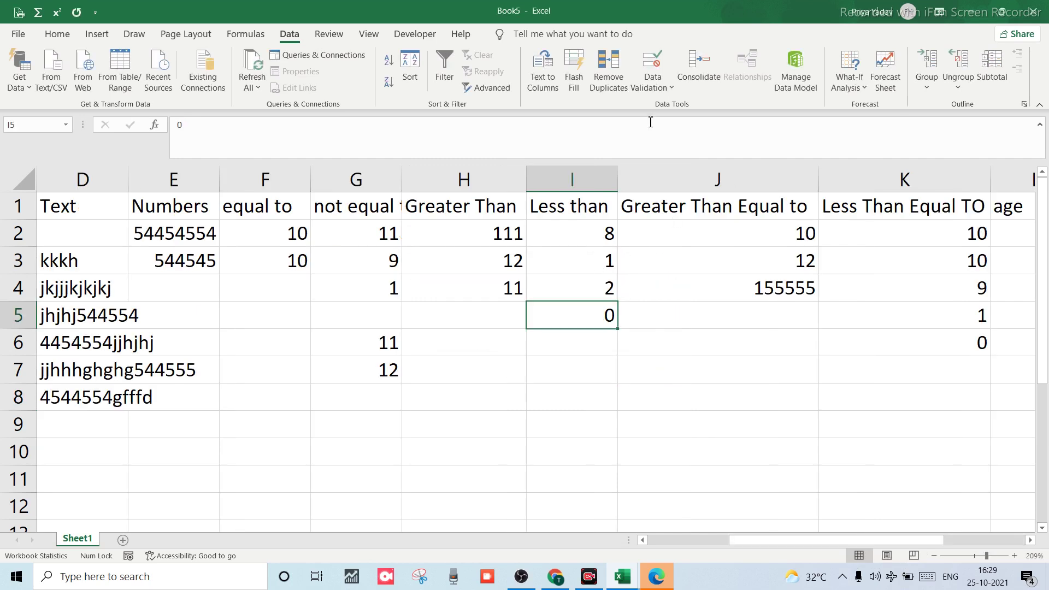
# Circle Invalid Data on the sheet, then Clear Validation Circles.
pyautogui.click(653, 83)
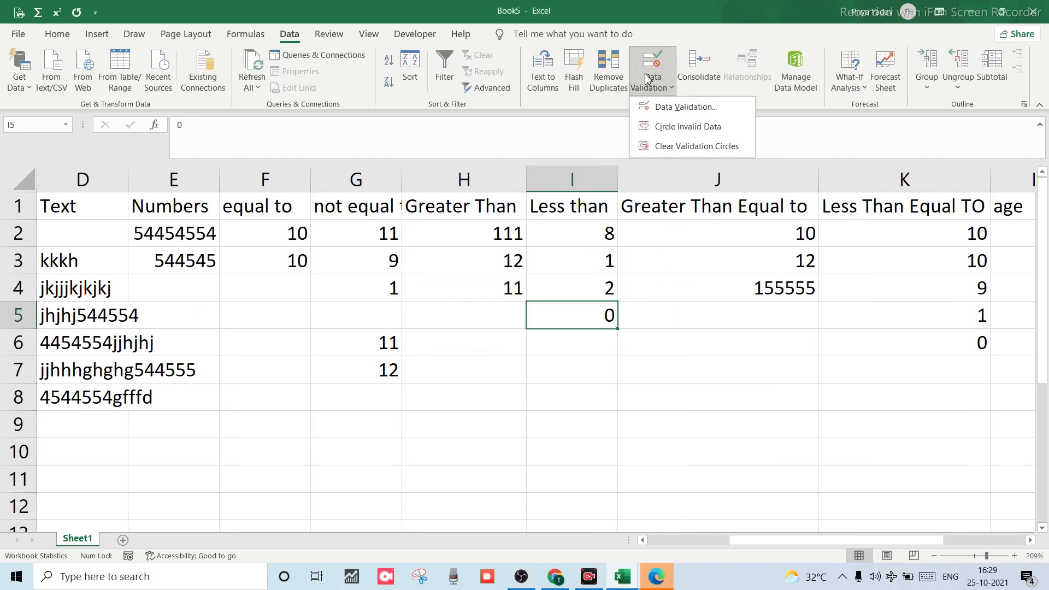
pyautogui.click(676, 130)
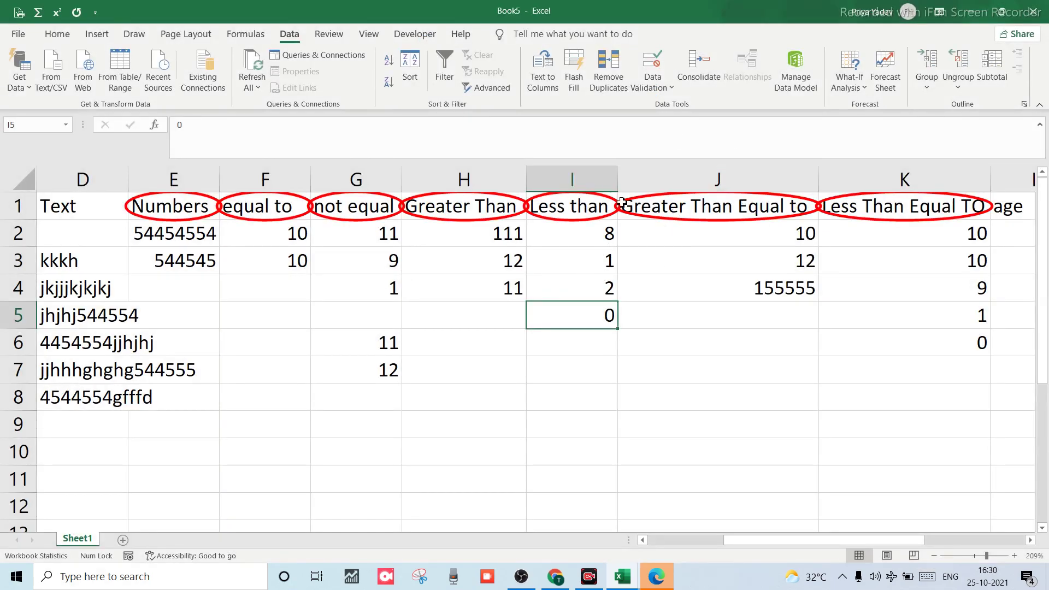
pyautogui.click(657, 80)
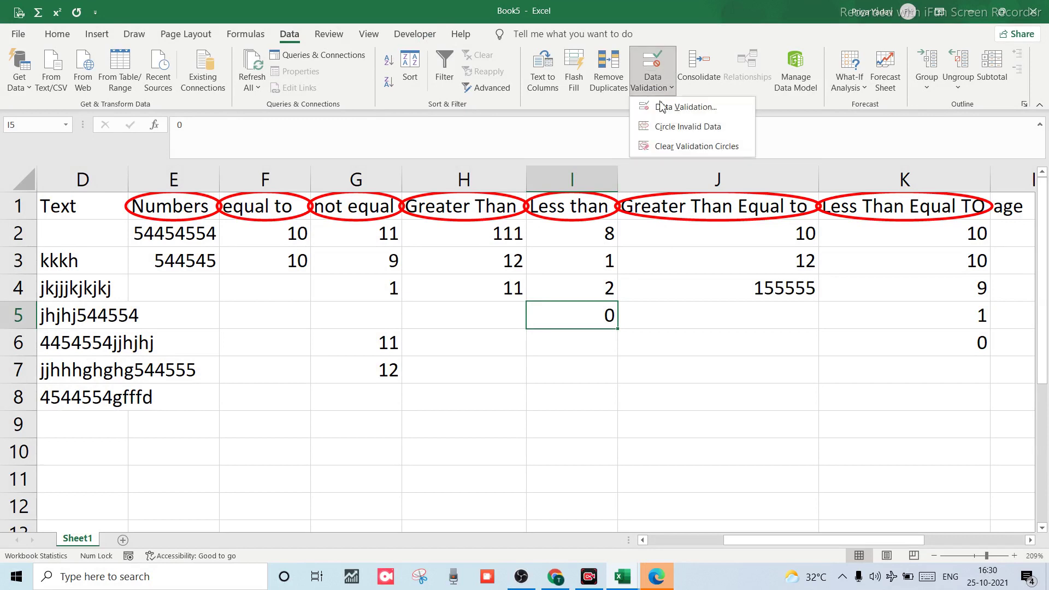
pyautogui.click(703, 147)
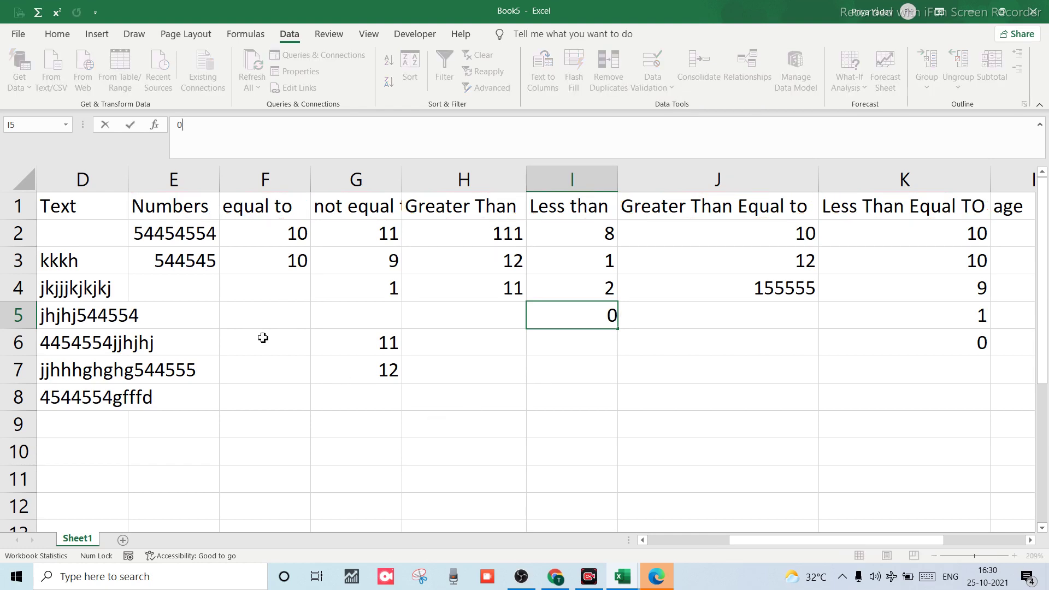
pyautogui.scroll(-1, 169, 376)
pyautogui.scroll(-2, 169, 376)
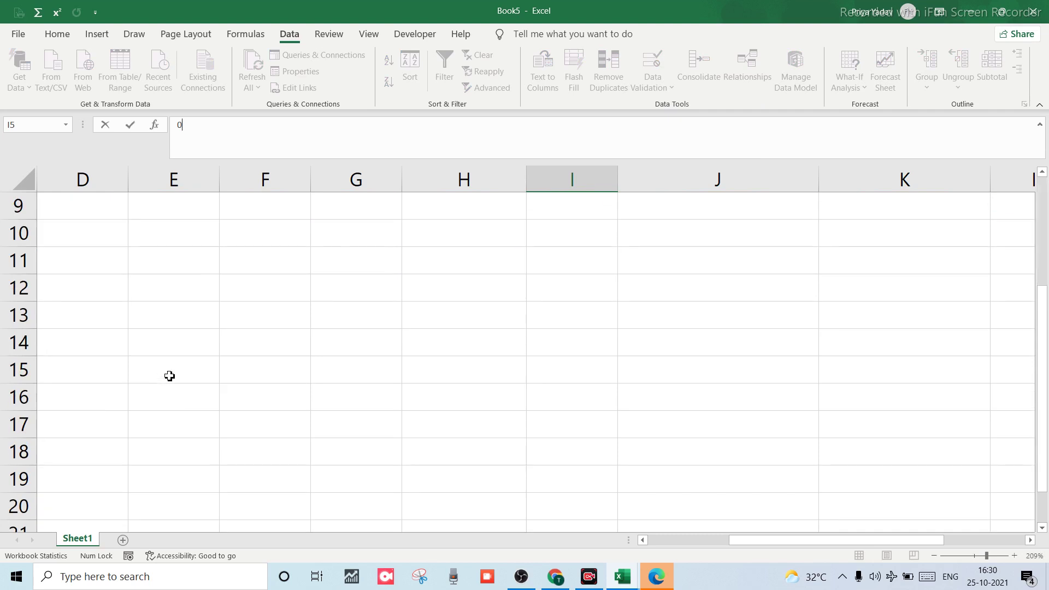
pyautogui.scroll(3, 169, 375)
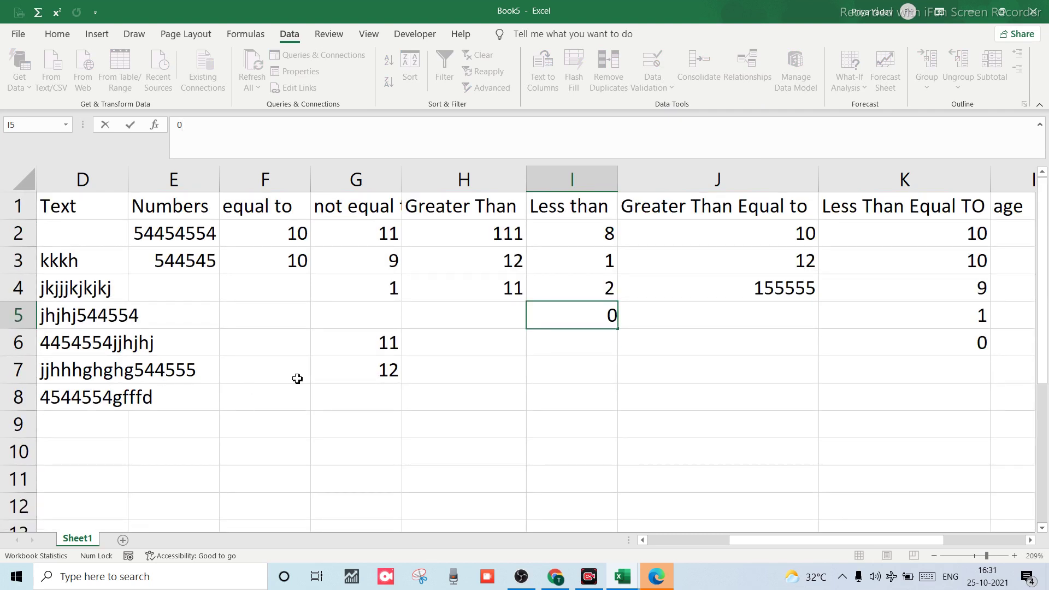
pyautogui.hscroll(-3, 306, 380)
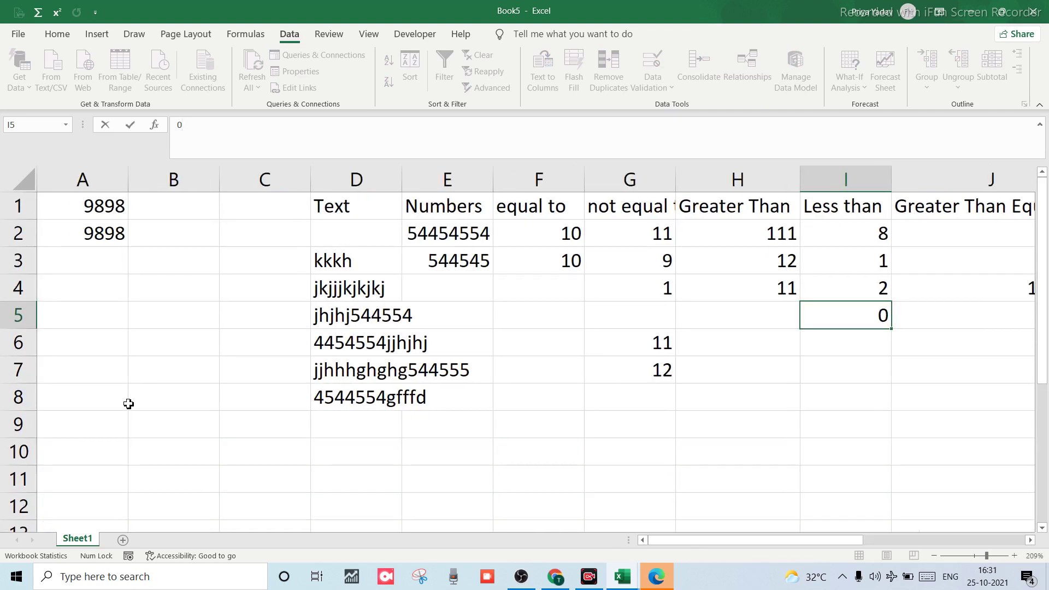